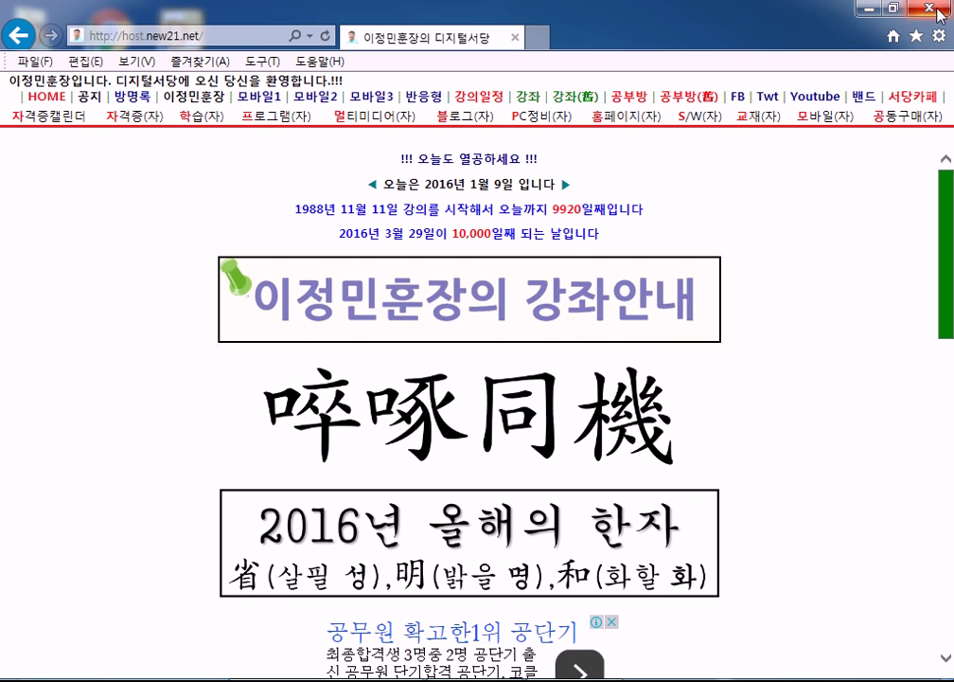
Minimize the web browser and start Microsoft Excel 2010 from the desktop
left_click(868, 11)
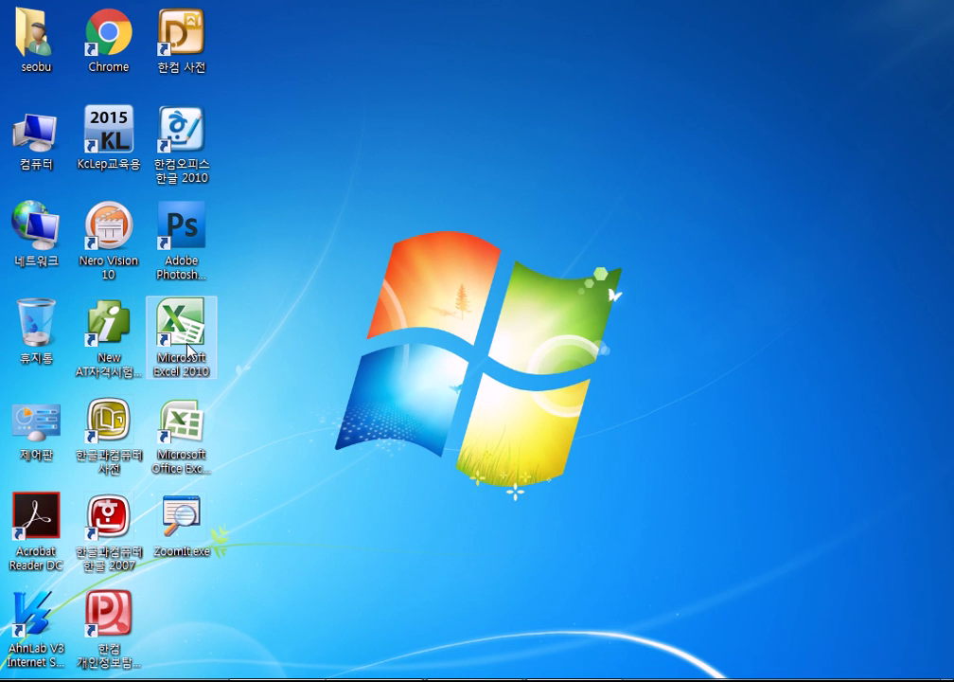
left_click(186, 414)
left_click(183, 322)
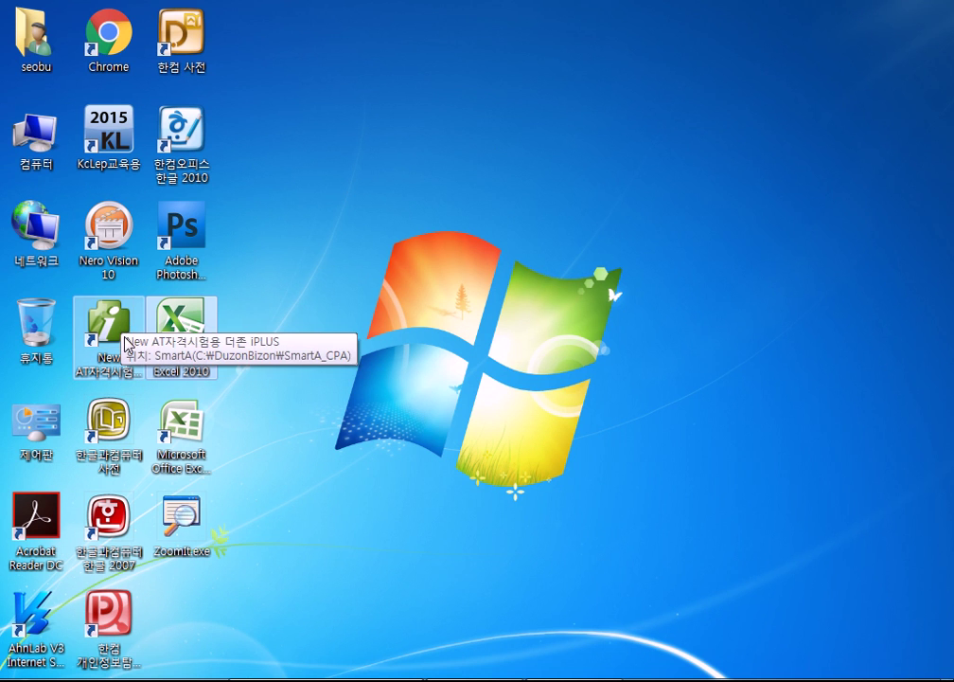
left_click(185, 431)
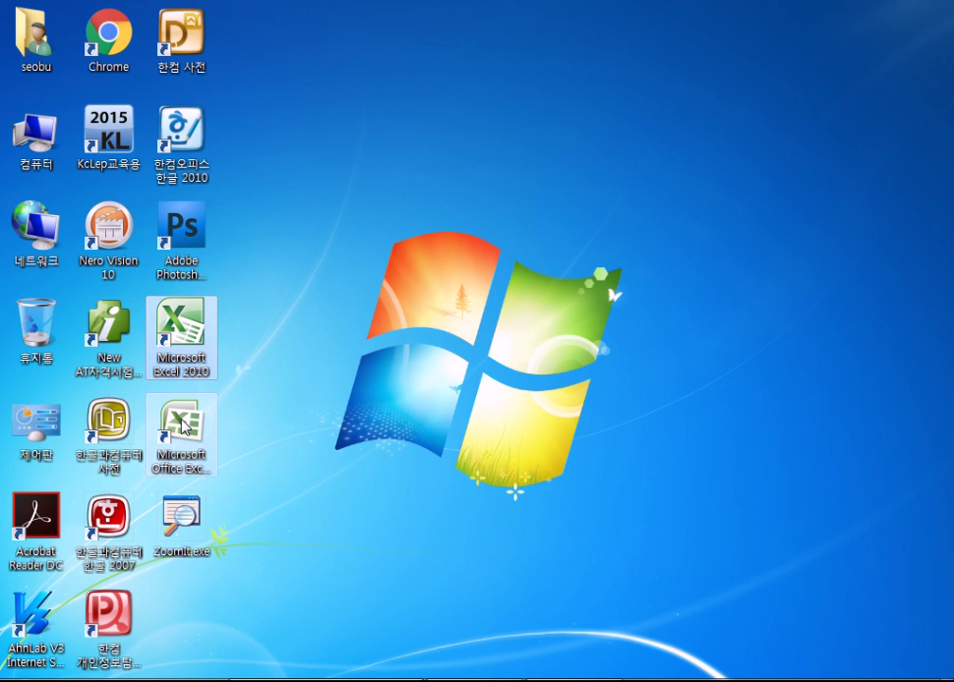
left_click(183, 327)
left_click(182, 427)
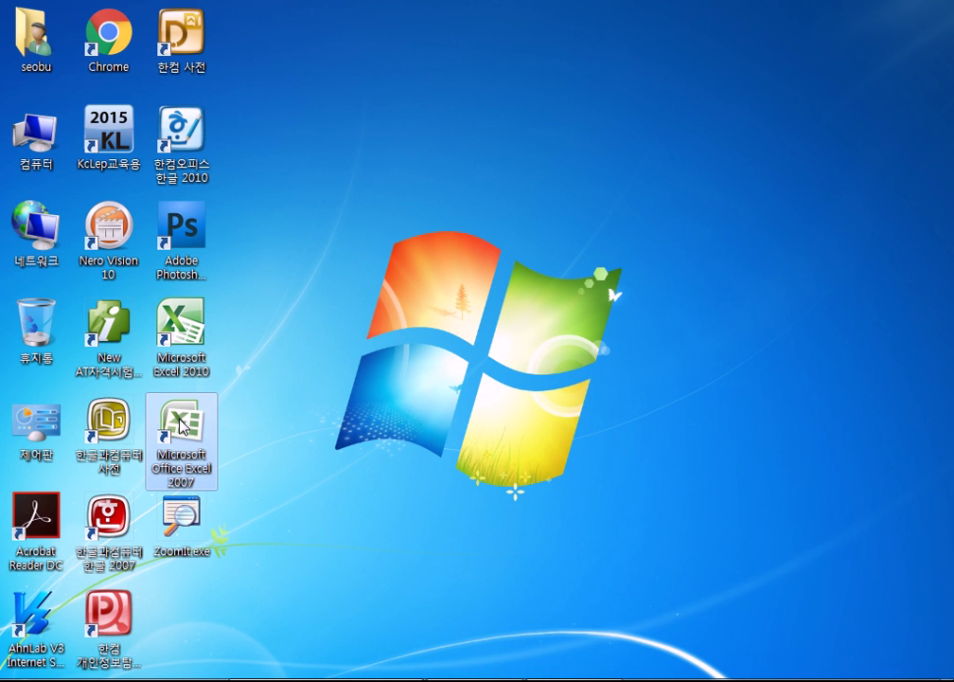
left_click(182, 333)
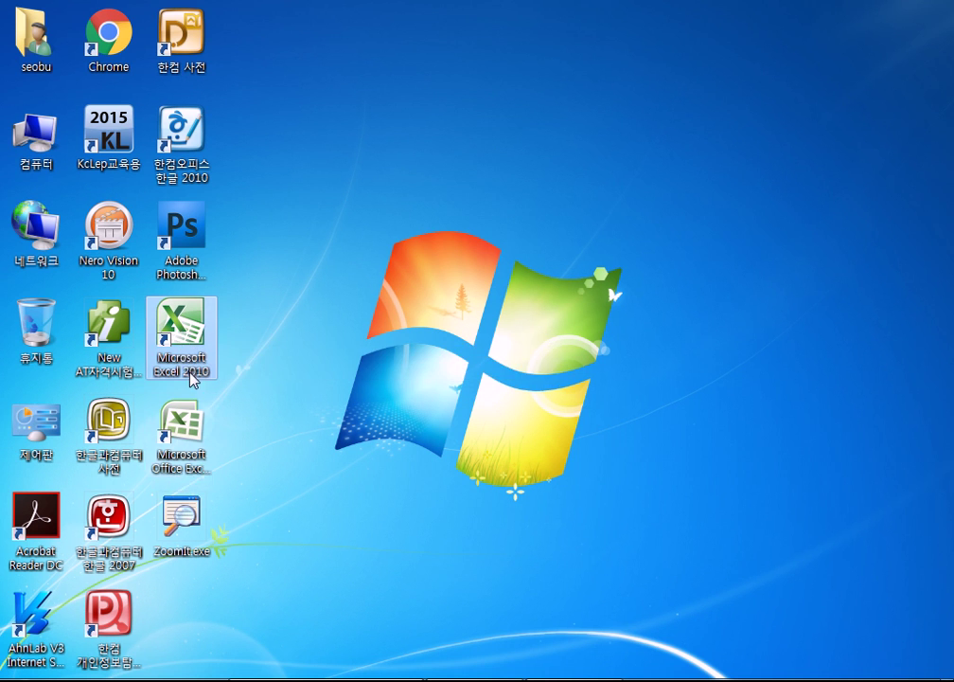
double_click(188, 335)
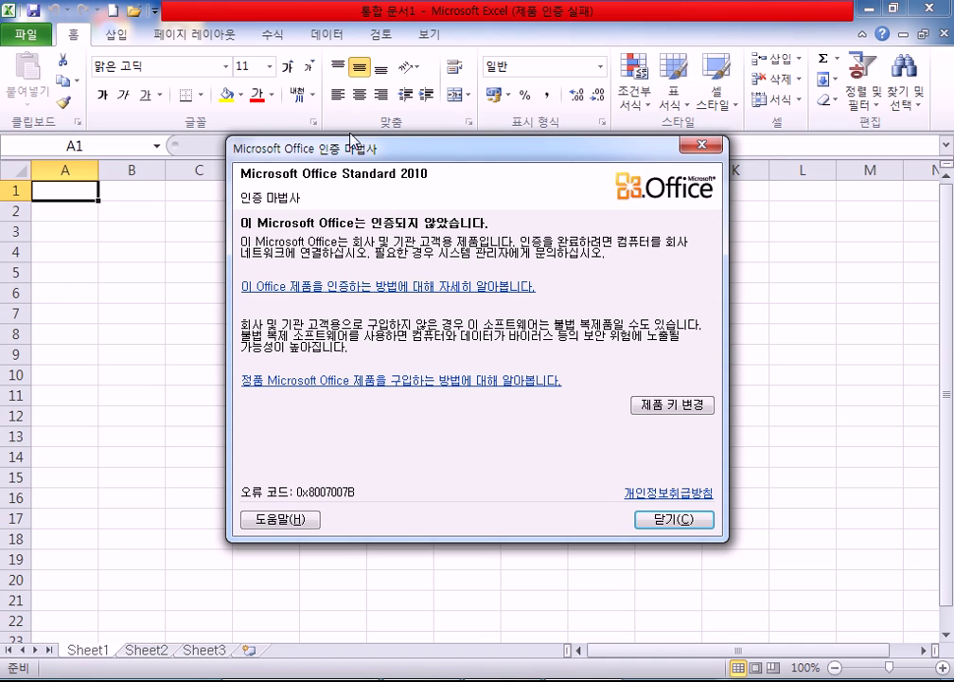
Move the Microsoft Office activation wizard aside and close it to reach the blank workbook
left_click_drag(373, 149, 388, 75)
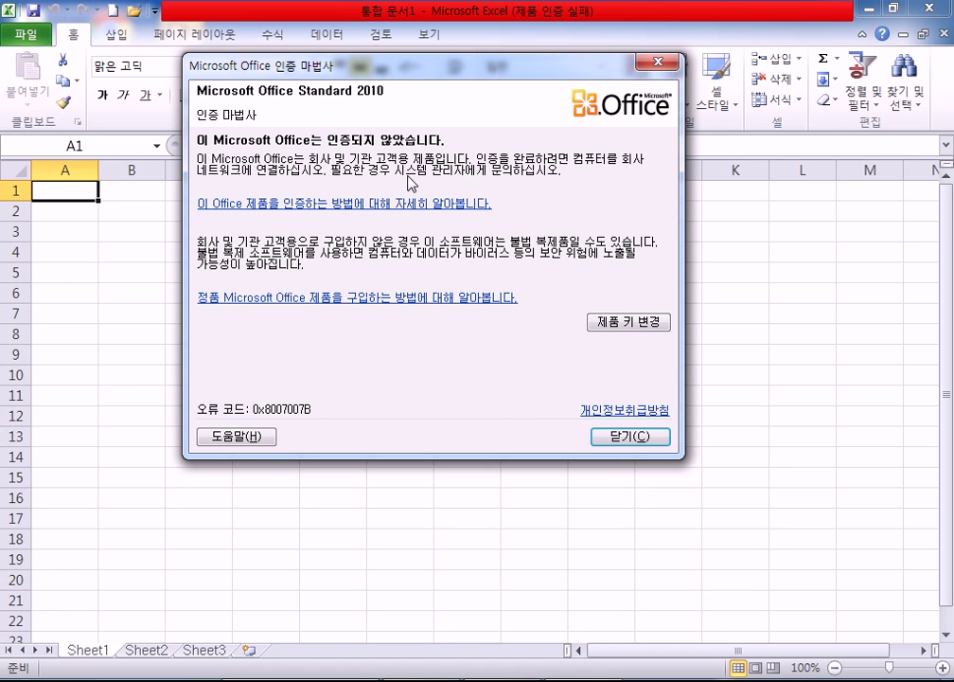
left_click_drag(463, 70, 443, 76)
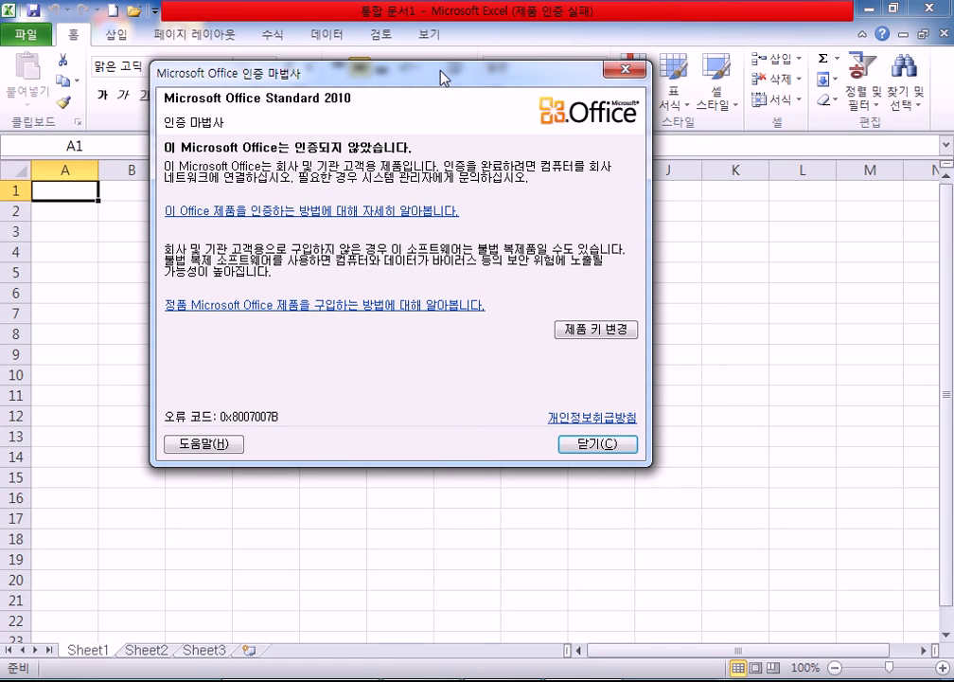
left_click(611, 73)
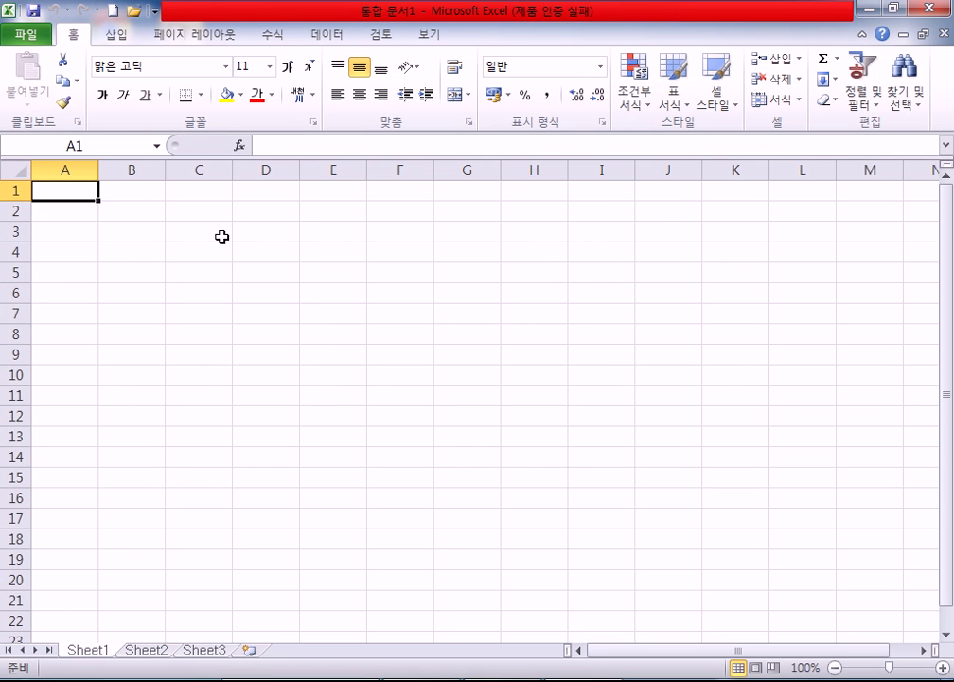
Look through the add-ins and general settings in the Excel options, and leave them without saving changes
left_click(27, 34)
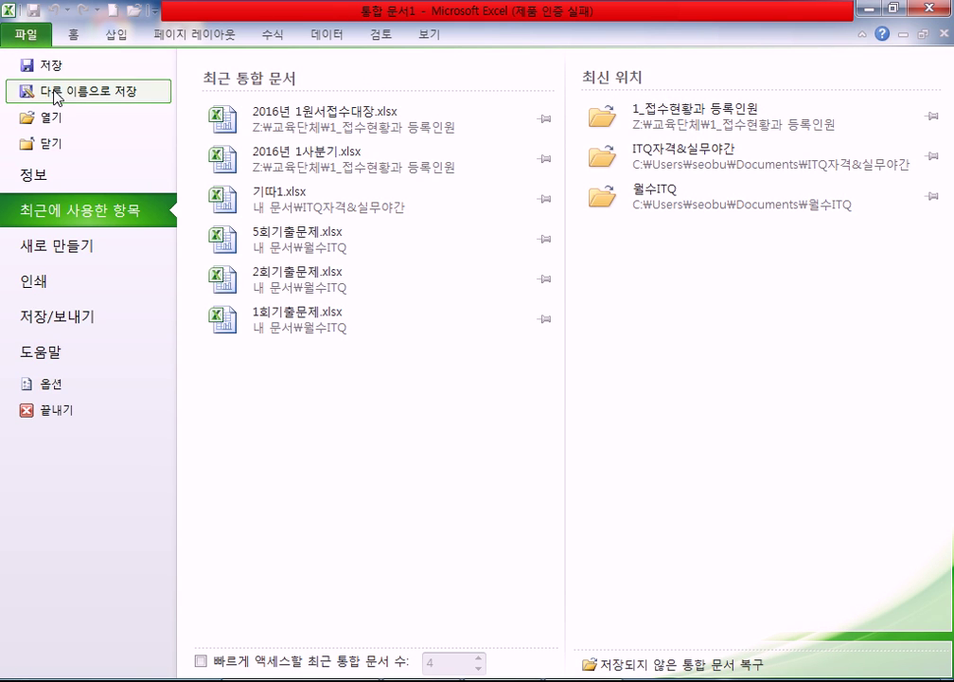
left_click(48, 383)
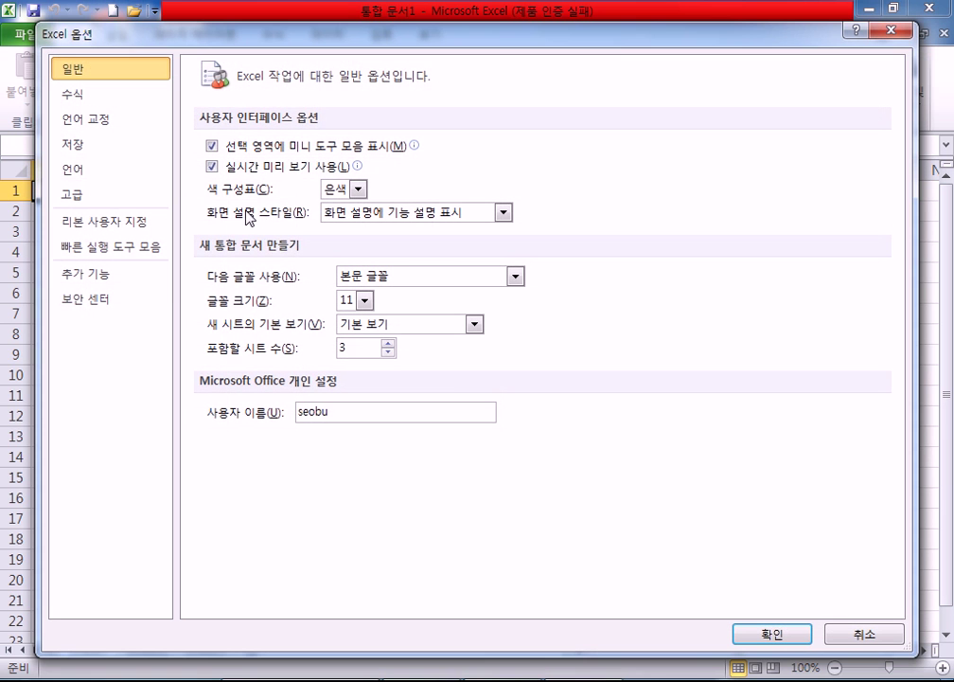
left_click(67, 301)
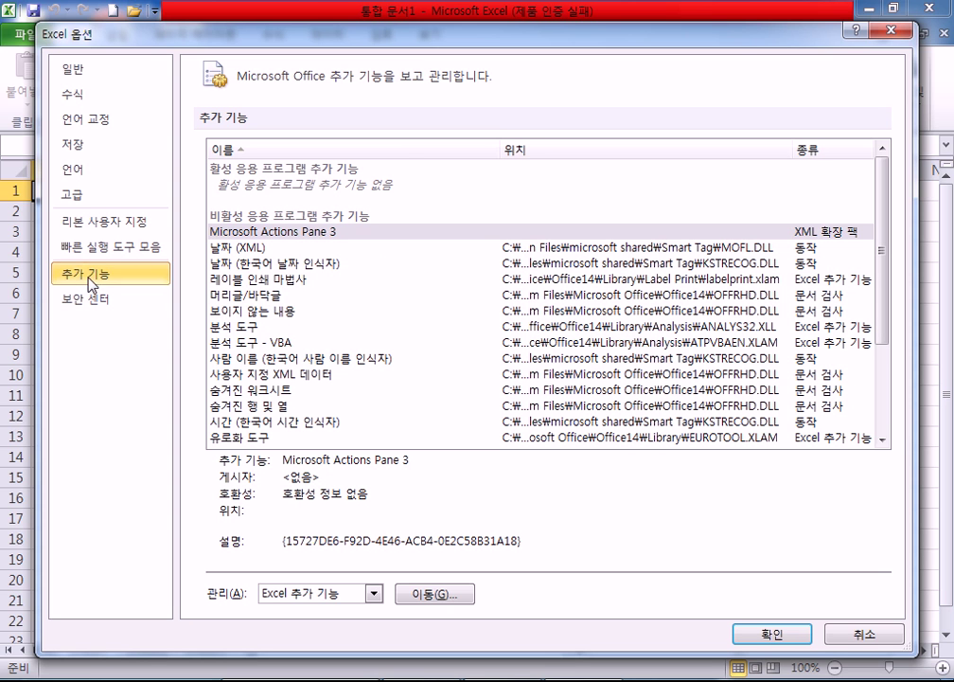
left_click(79, 69)
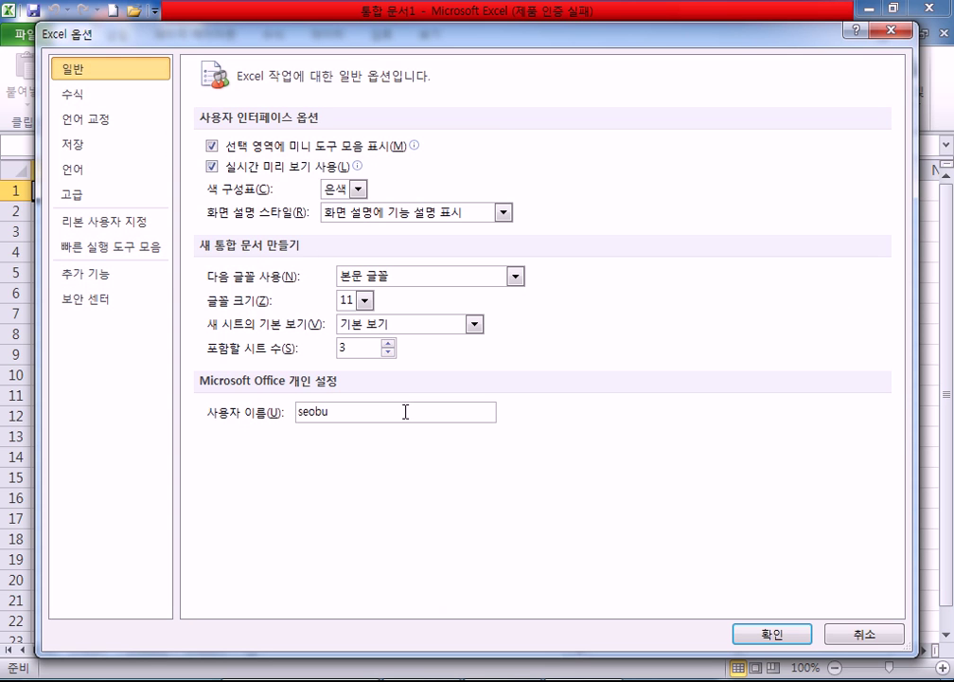
left_click(844, 634)
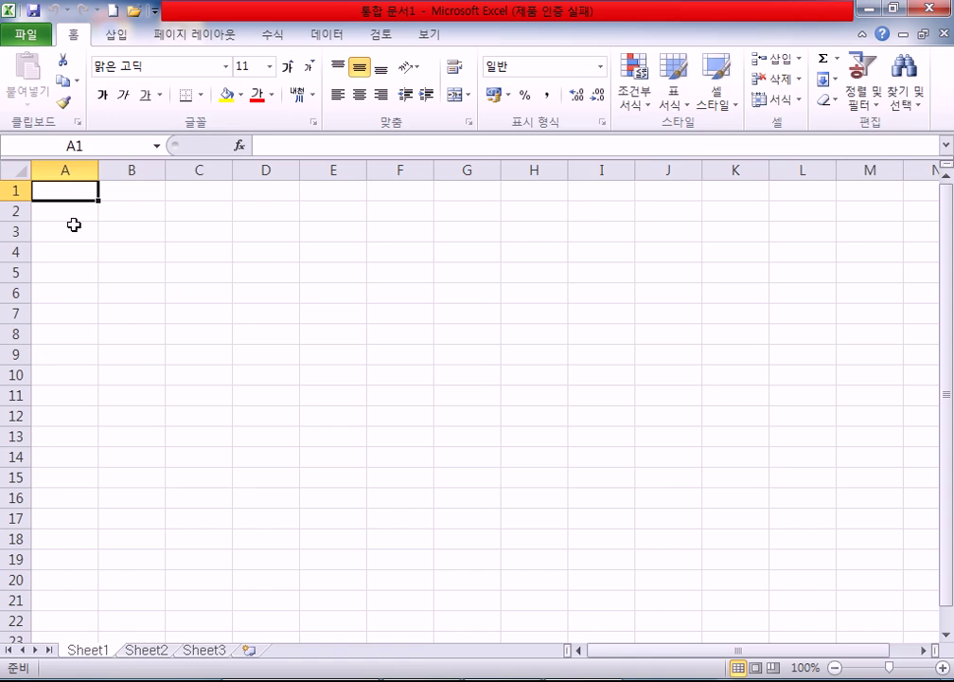
View the Office help and activation information, cancel the product key entry and return to the worksheet
left_click(27, 33)
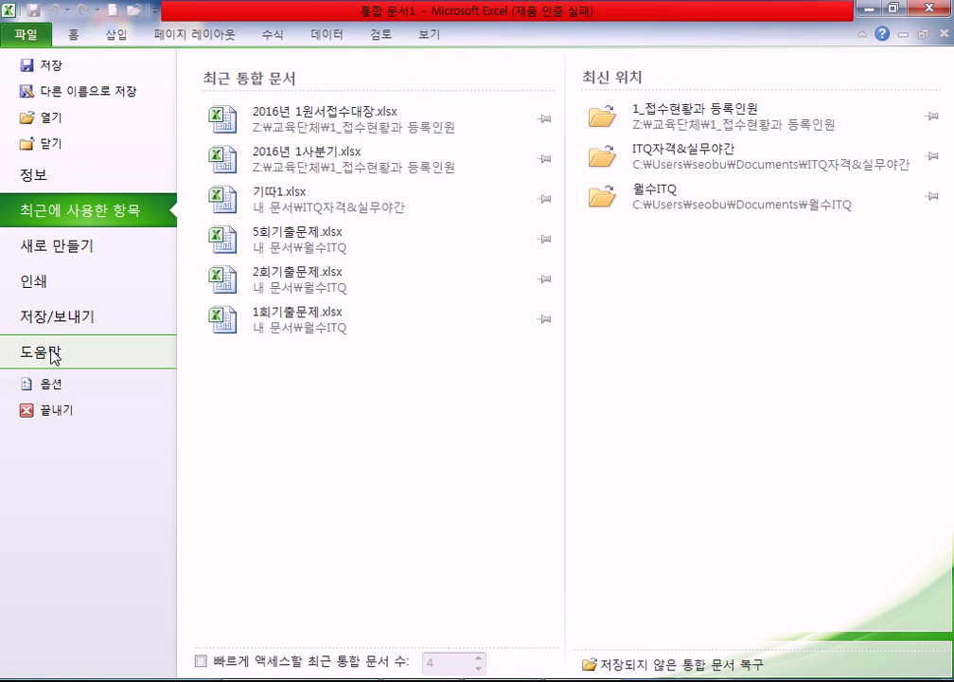
left_click(54, 355)
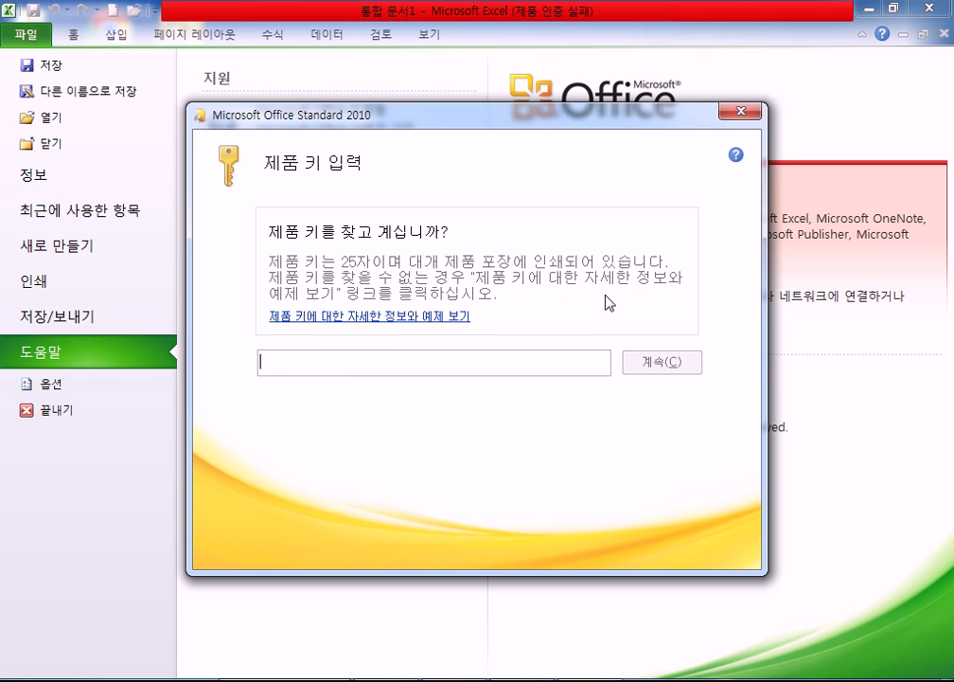
left_click(743, 113)
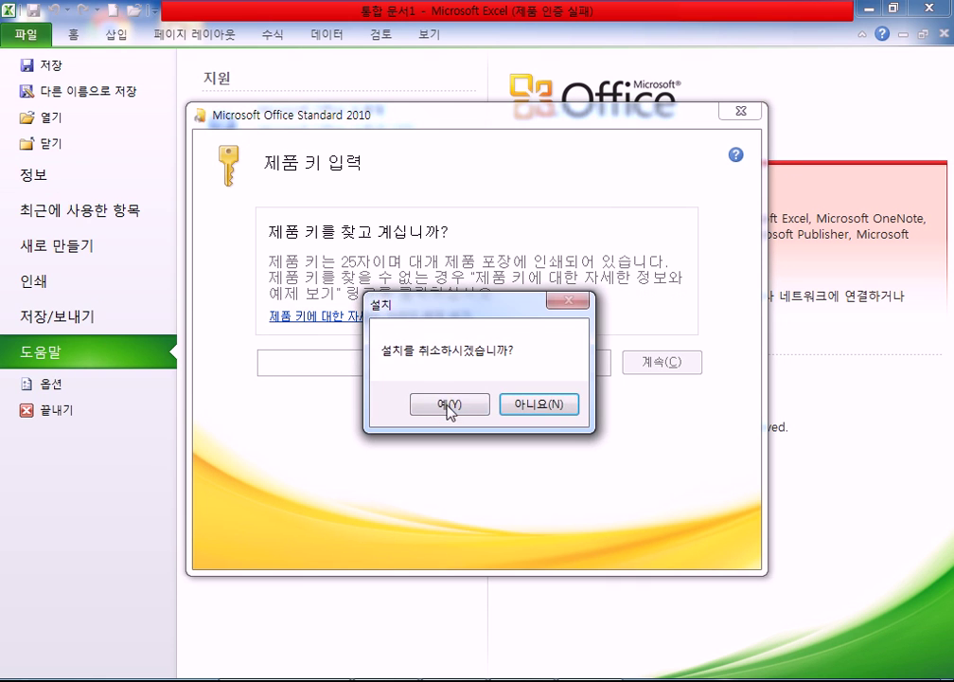
left_click(449, 404)
left_click(694, 532)
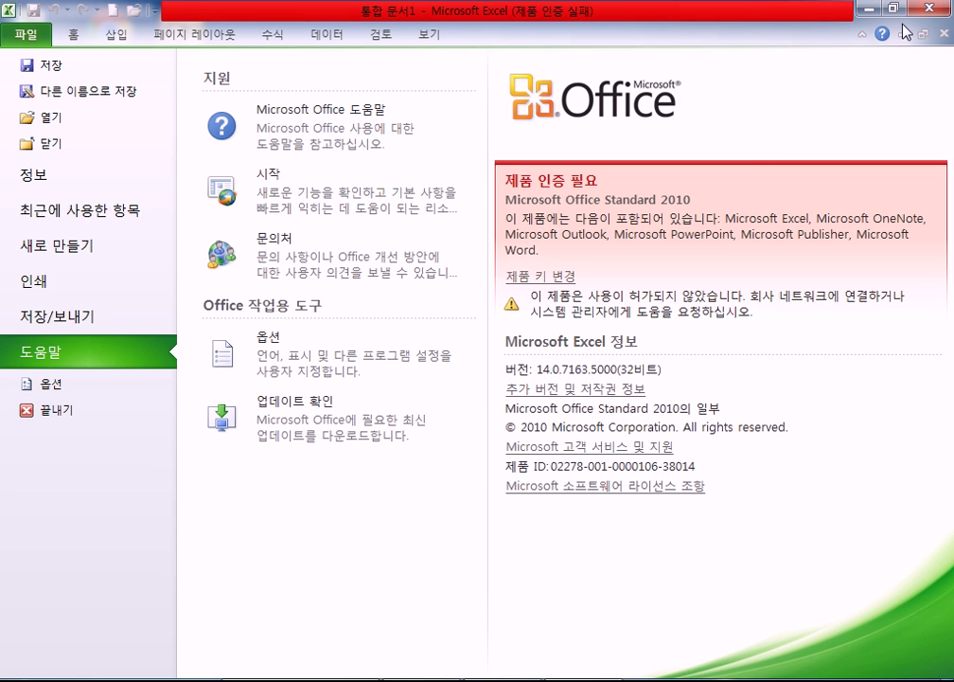
left_click(26, 35)
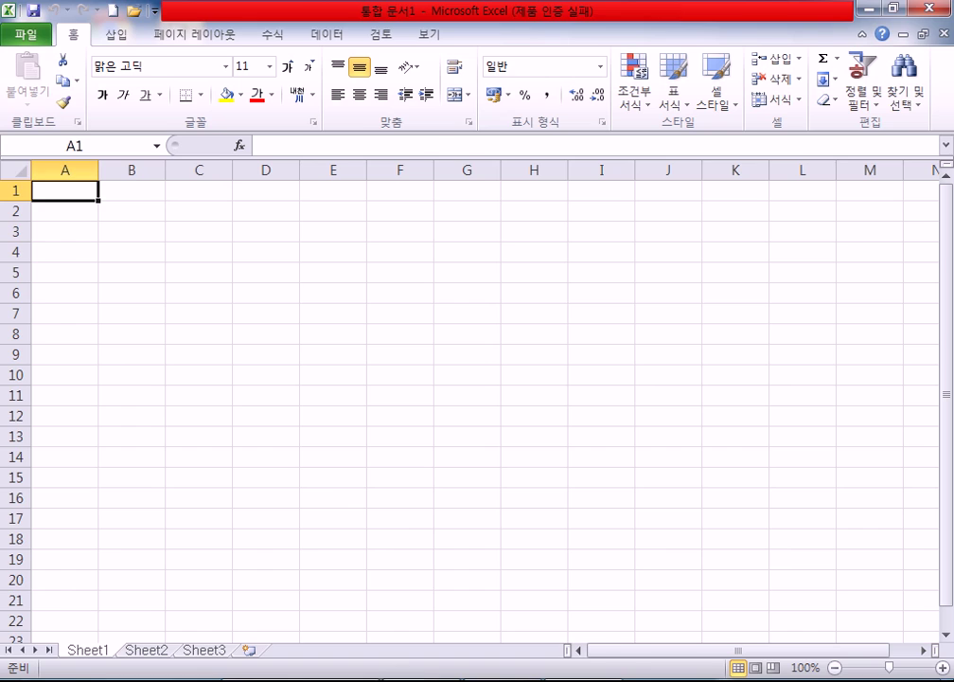
Switch to the Notepad notes and add a dashed separator line followed by the heading "엑셀이라는 프로그램의 기능"
left_click(390, 680)
type("-")
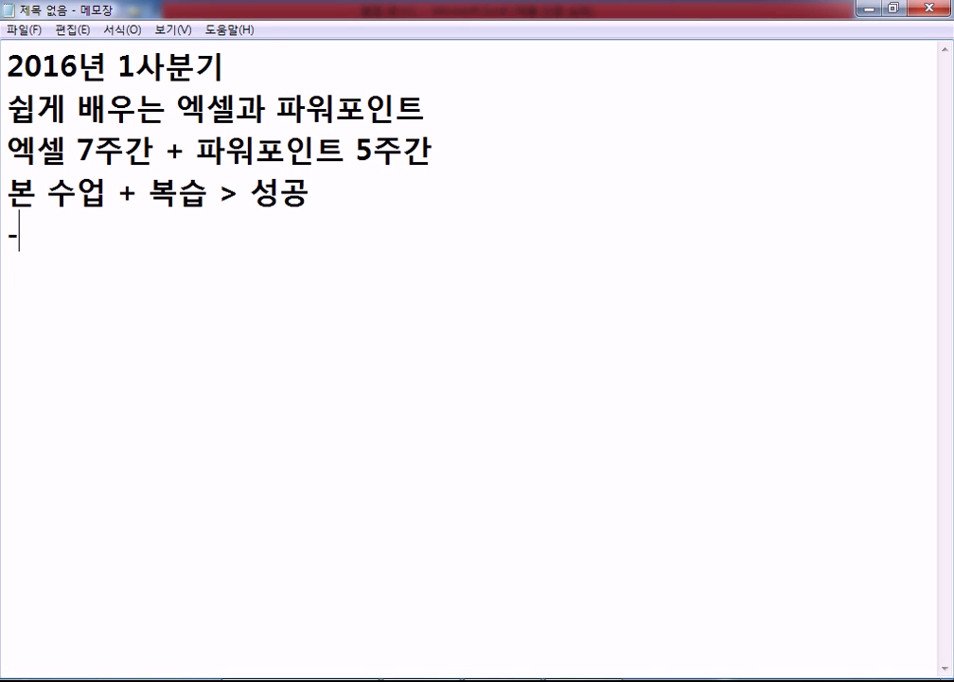
type("------------")
key("Return")
type("엑셀")
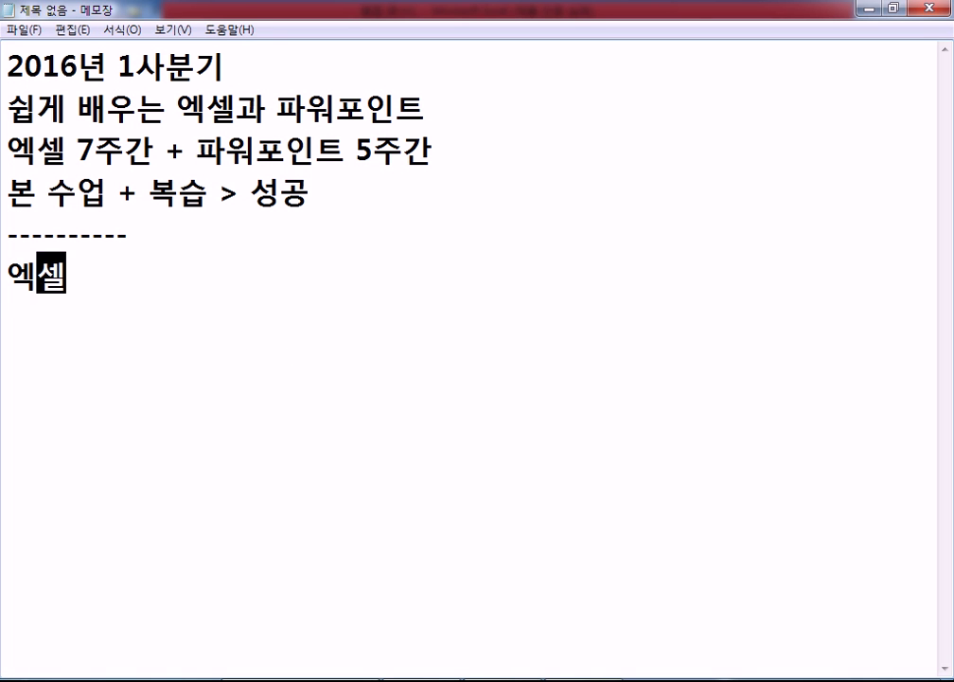
type("이라는 ")
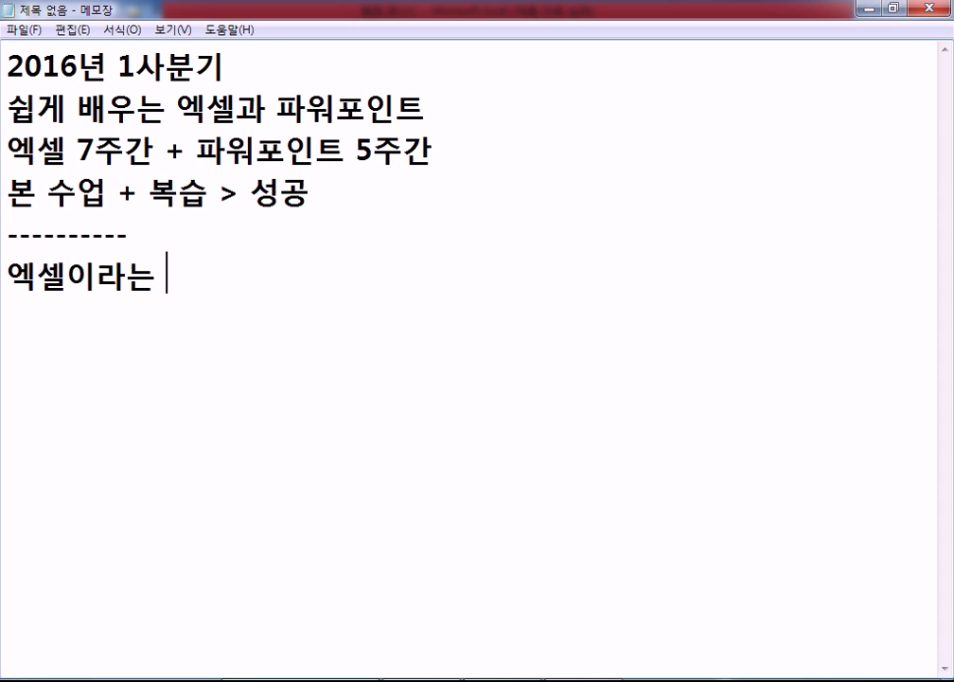
type("프록그램의 기능")
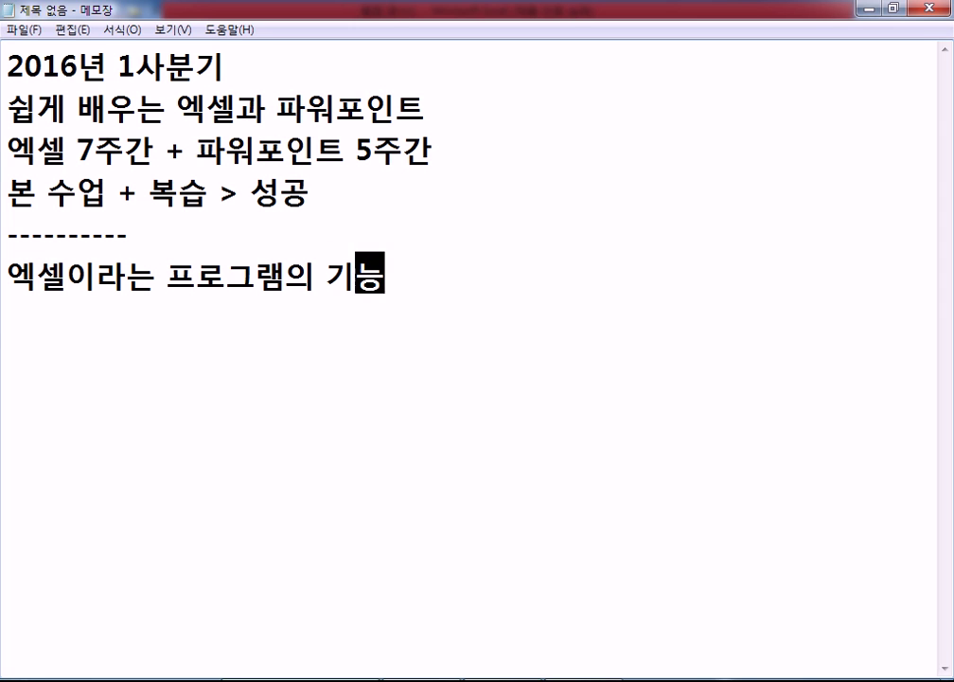
key("Return")
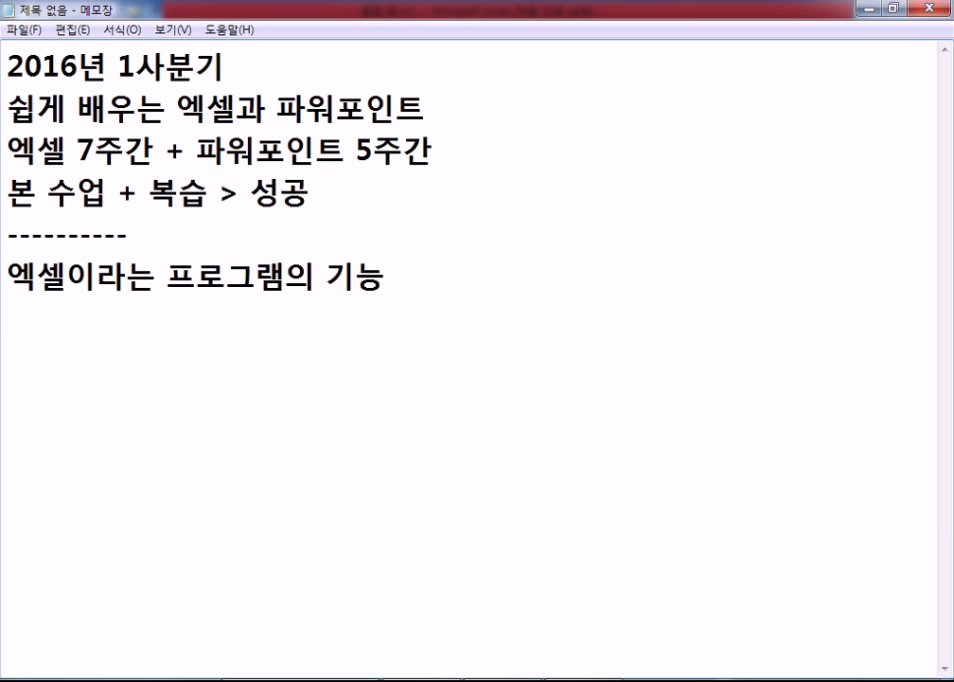
Add a run of blank lines below the heading and enter "표계산" on the line directly under it
key("Return")
key("Return")
key("Return")
key("Return")
key("Return")
key("Return")
key("Return")
key("Return")
key("Return")
key("Return")
key("Return")
key("Return")
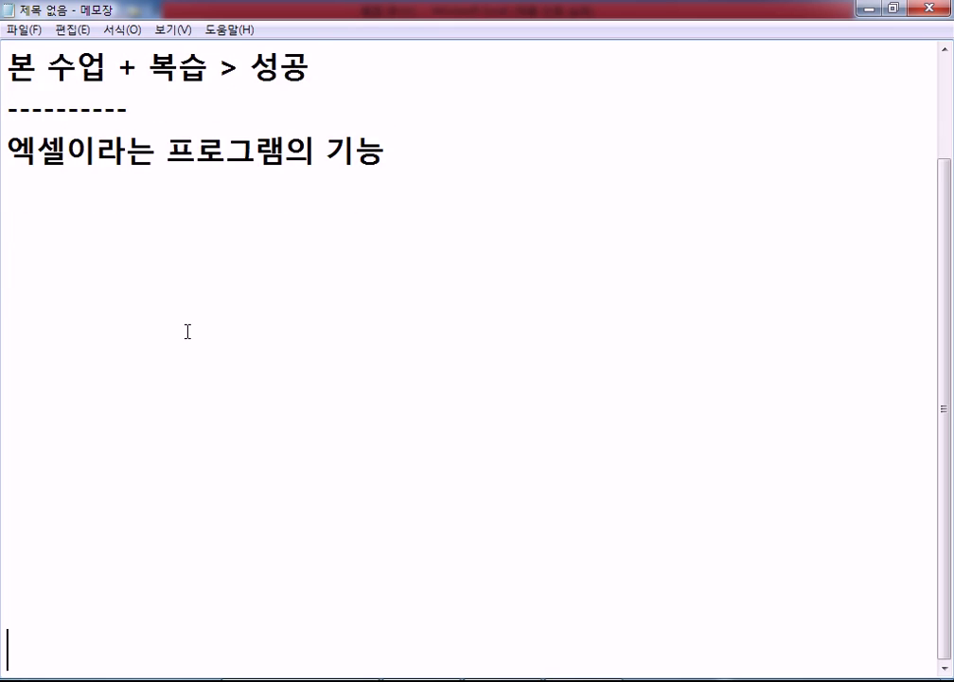
key("Return")
left_click(132, 117)
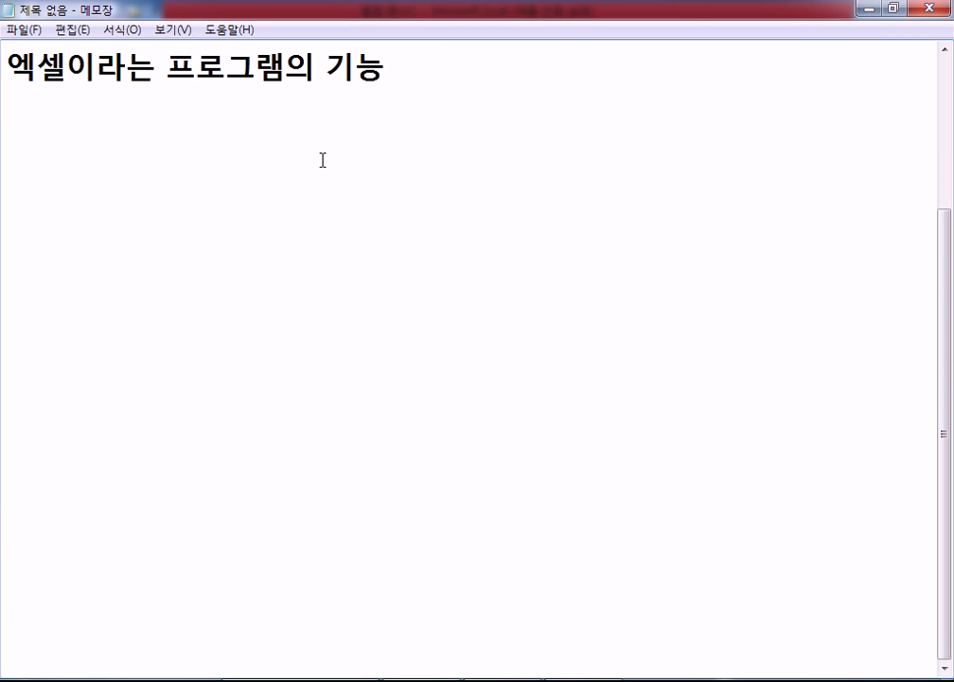
type("폭")
type("계산")
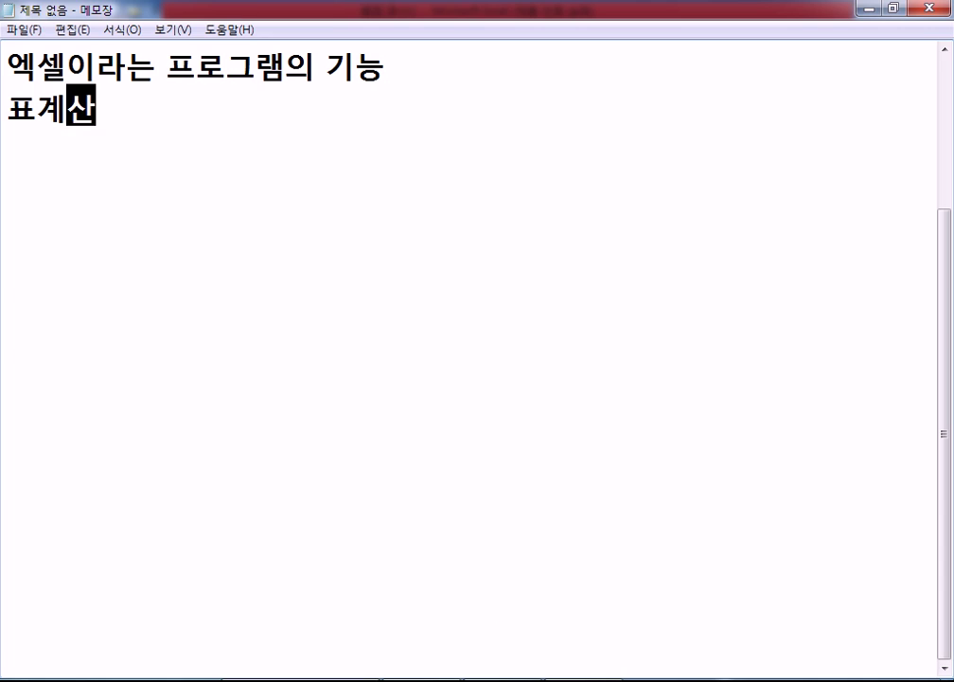
Switch to Excel, highlight the cell range B2:F11 on Sheet1, and select the single cell F5
key("alt+Tab")
left_click_drag(132, 210, 403, 393)
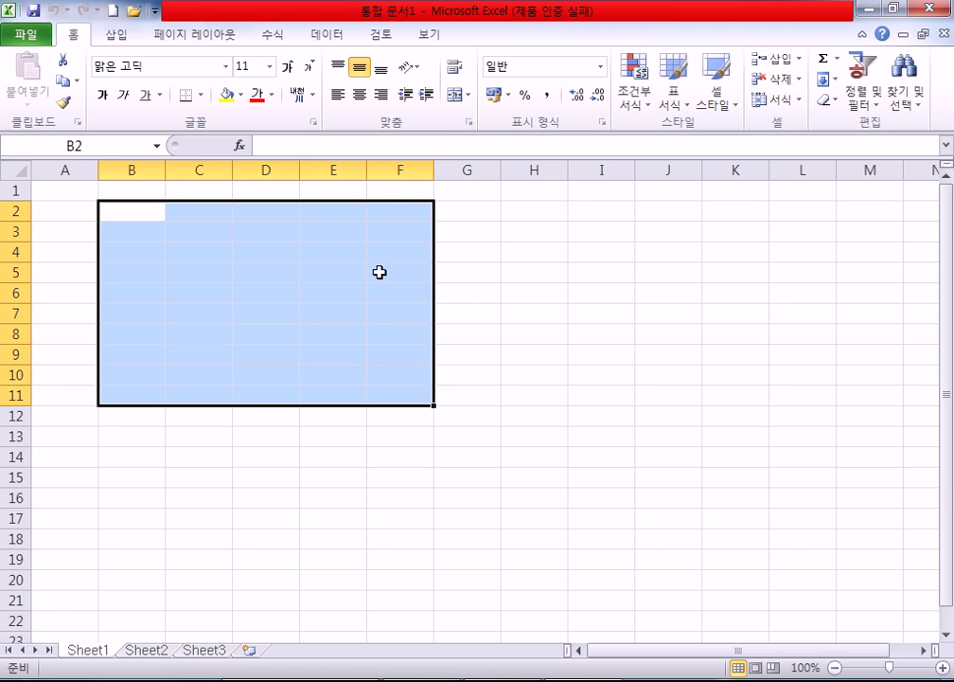
left_click(379, 273)
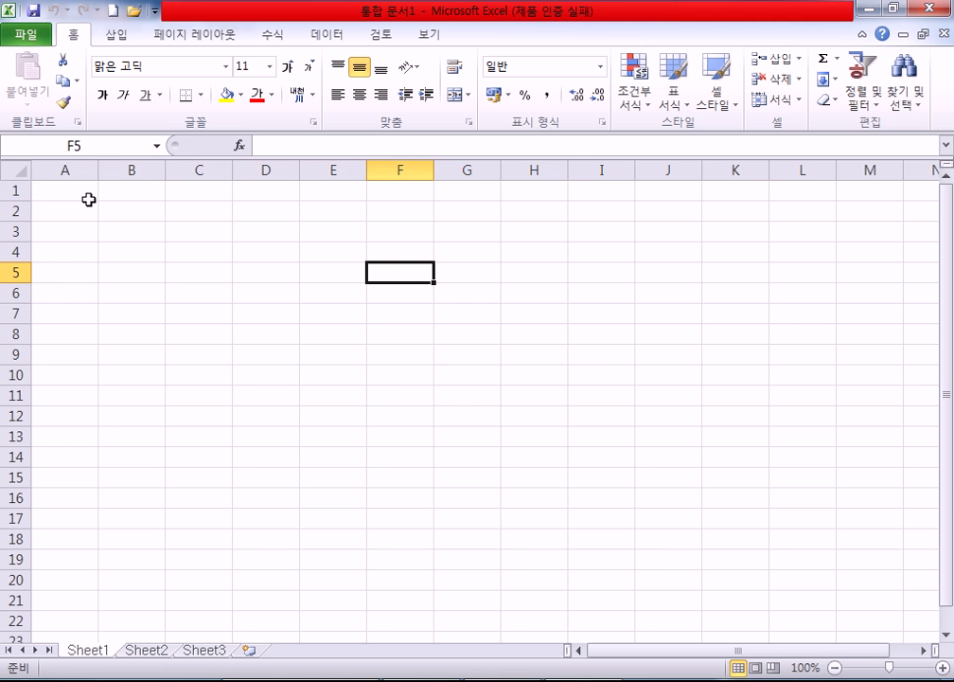
Switch back to Notepad and extend the spreadsheet line to read "표계산 : 셀(칸)에 데이터를 입력해서 처리, 계산"
key("alt+Tab")
type(": 셀(ㅋ")
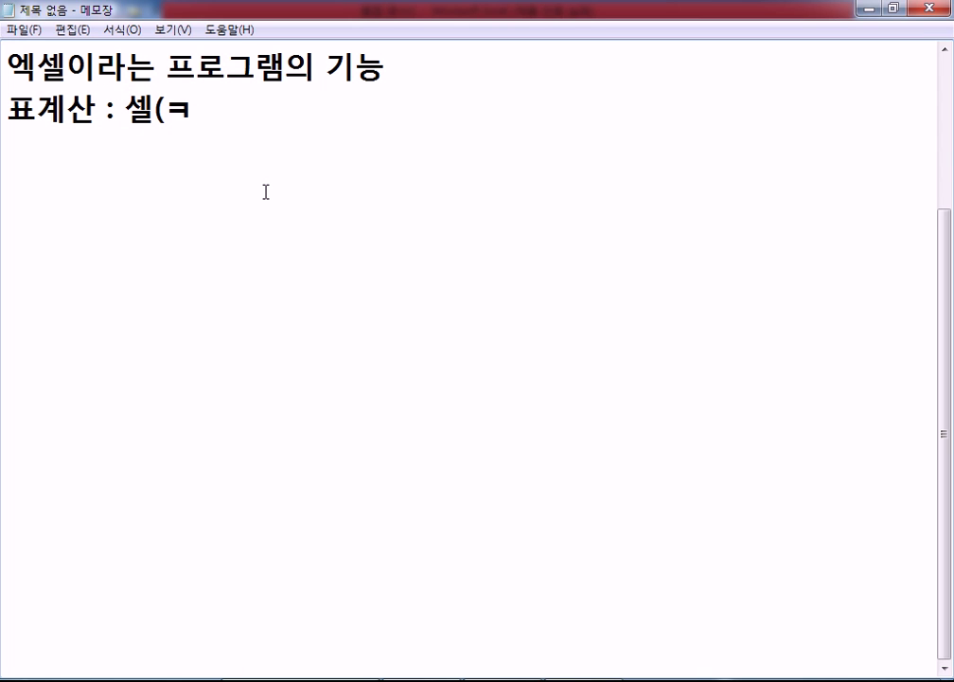
key("BackSpace")
type("칸")
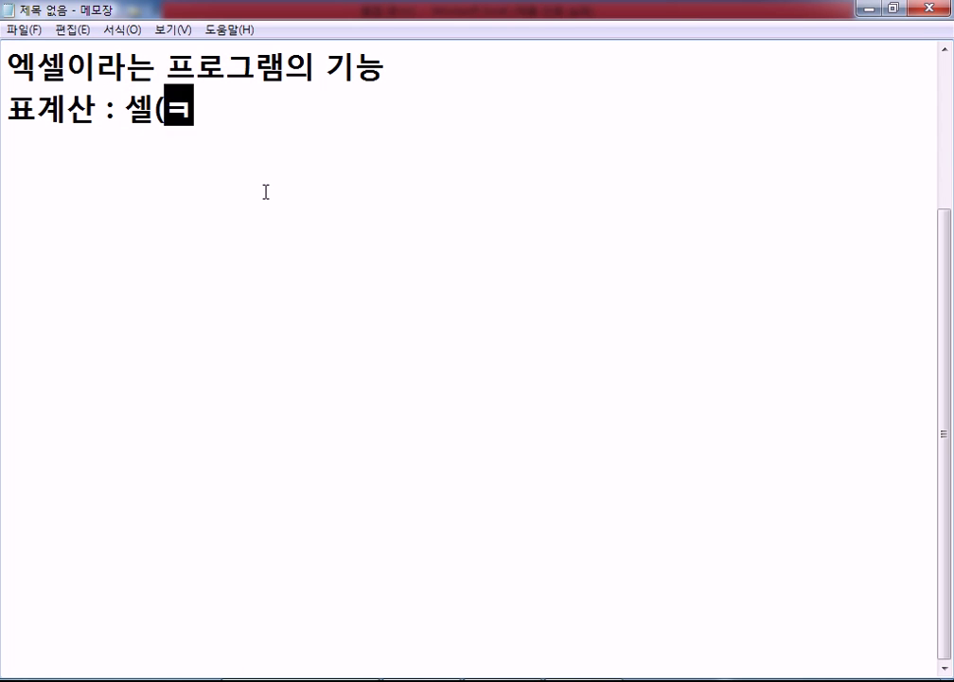
type(")에 ")
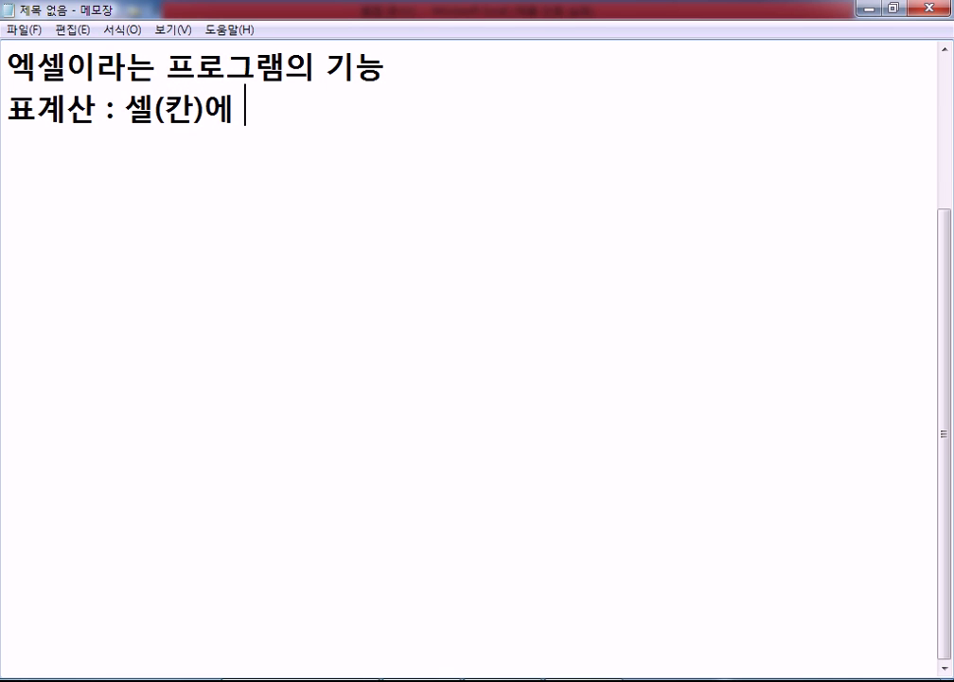
type("데이터를")
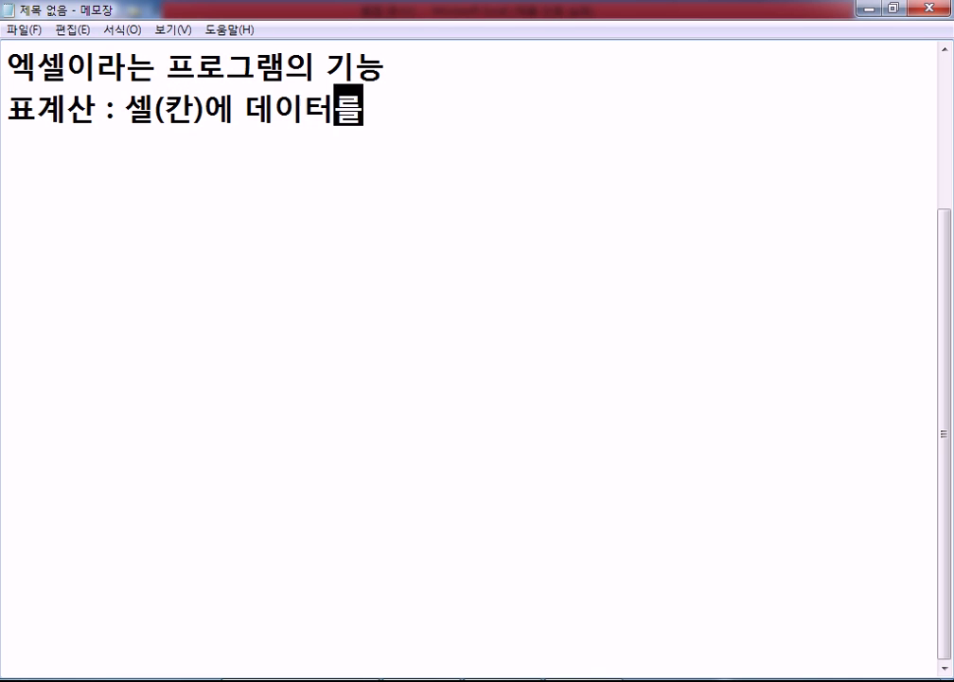
type(" 입력해서 처리")
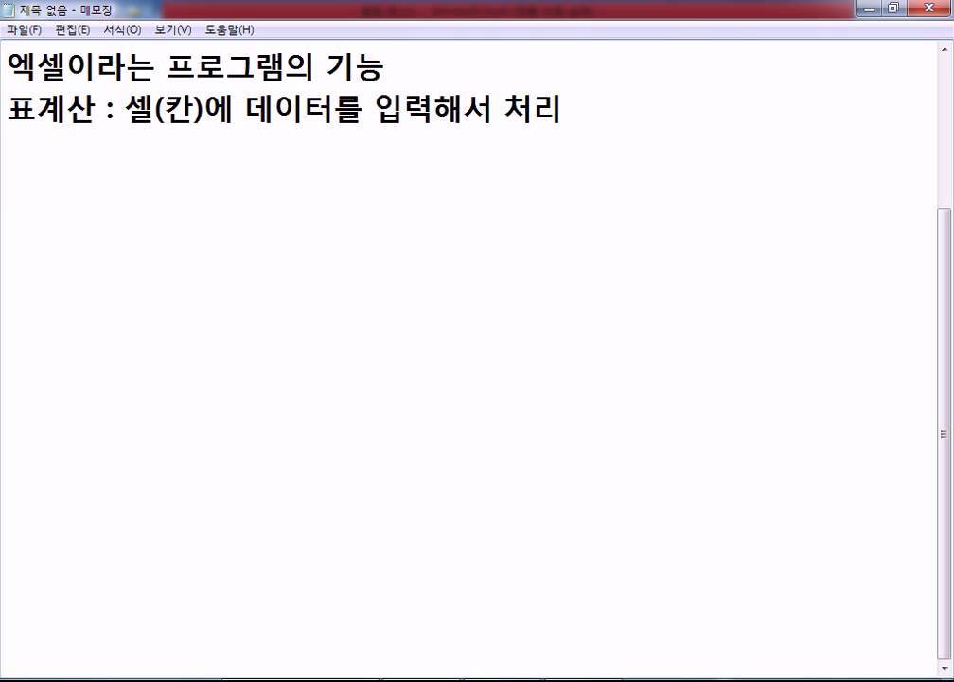
type(", 계산")
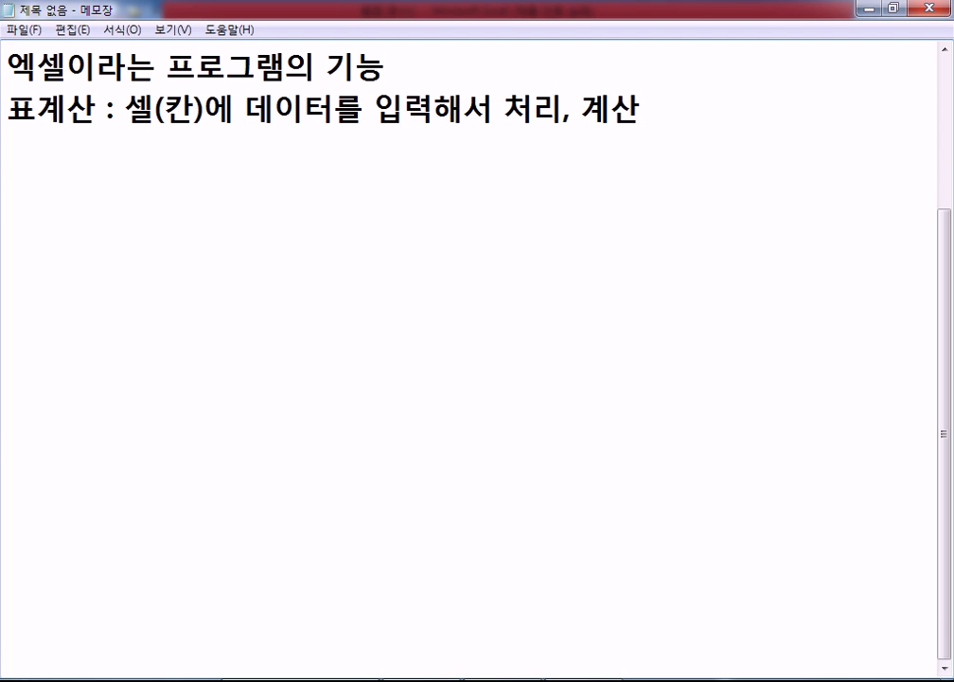
Add a new line reading "문서 작성" directly below the spreadsheet calculation line
key("Return")
type("문ㅅㅓ를 처")
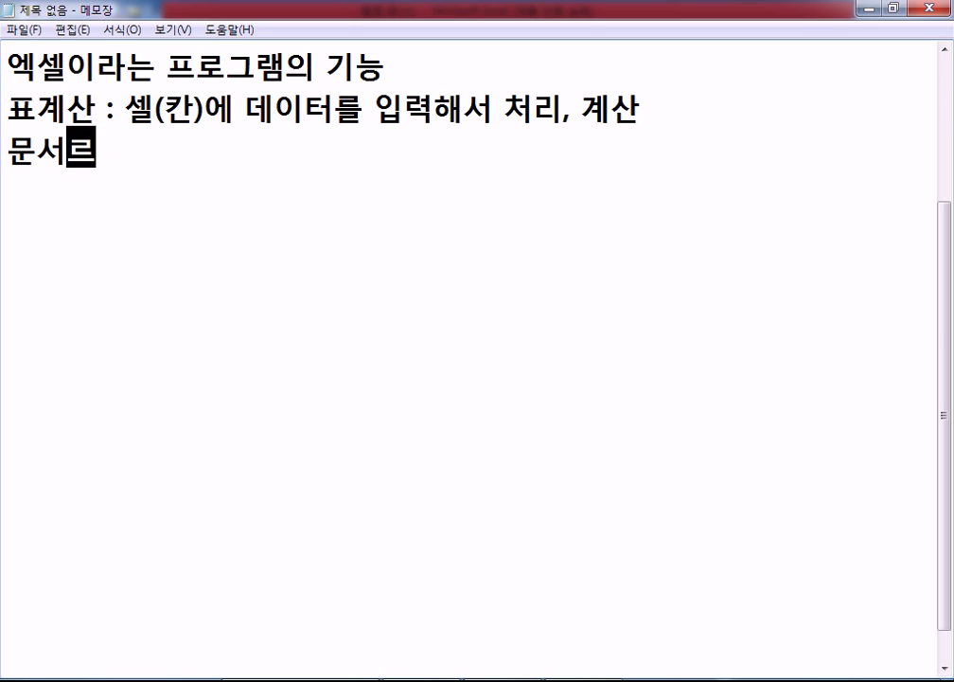
type("리")
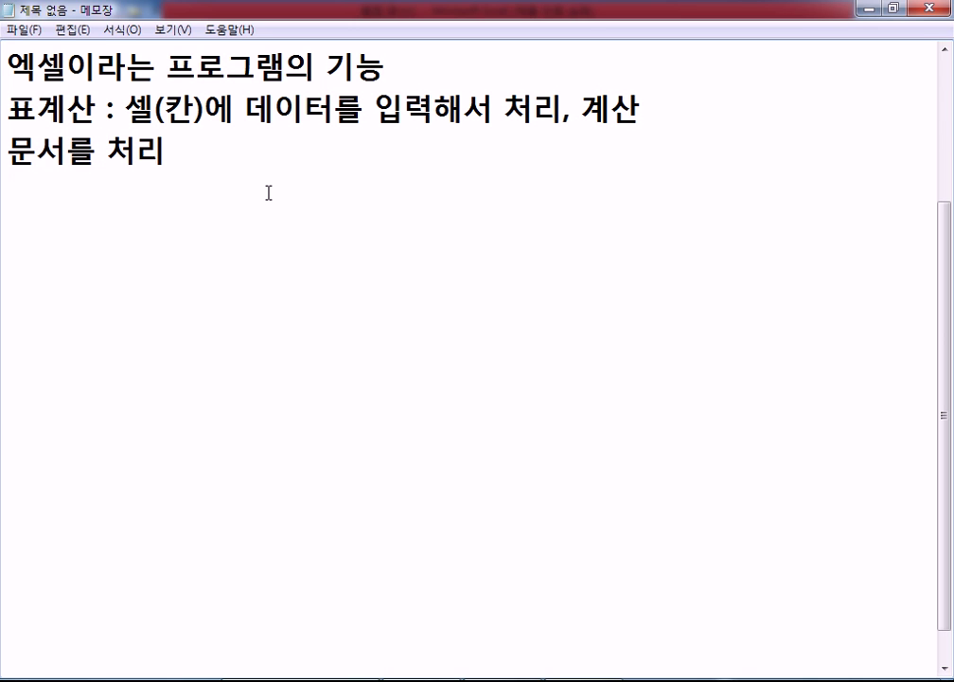
key("BackSpace")
key("BackSpace")
key("BackSpace")
key("BackSpace")
key("BackSpace")
type("작성")
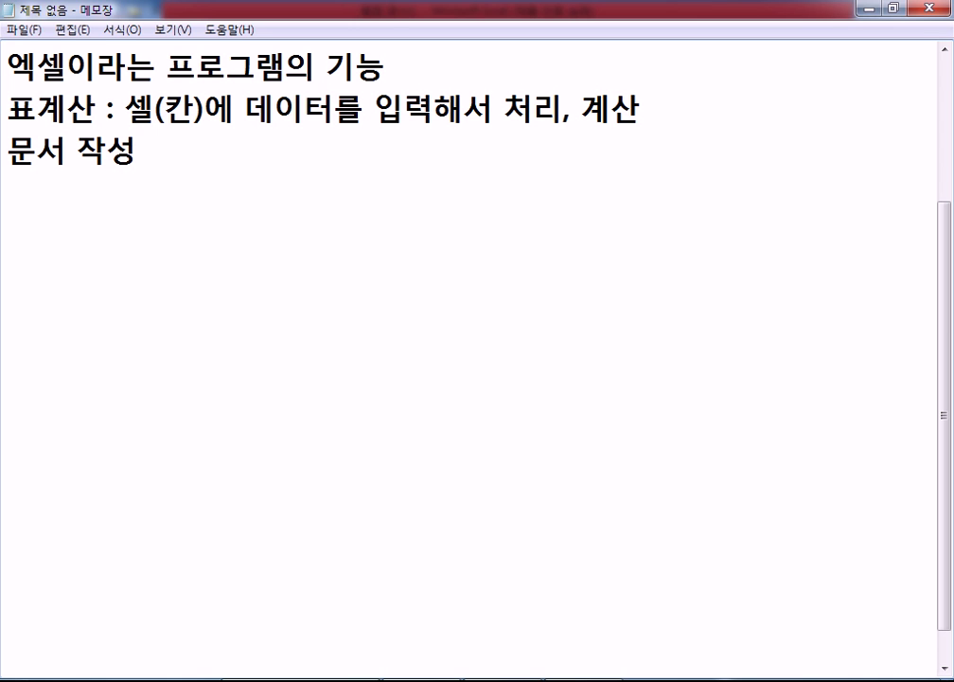
Extend the document-writing line to read "문서 작성, 차트, 자료 관리", with a space before "관리"
type(", 차트")
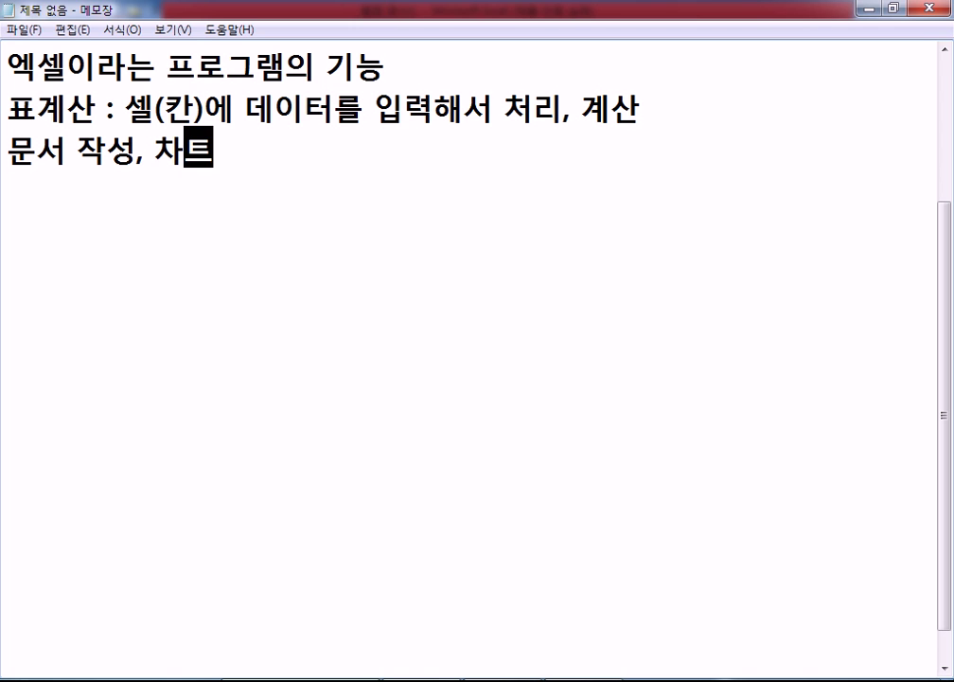
type(",")
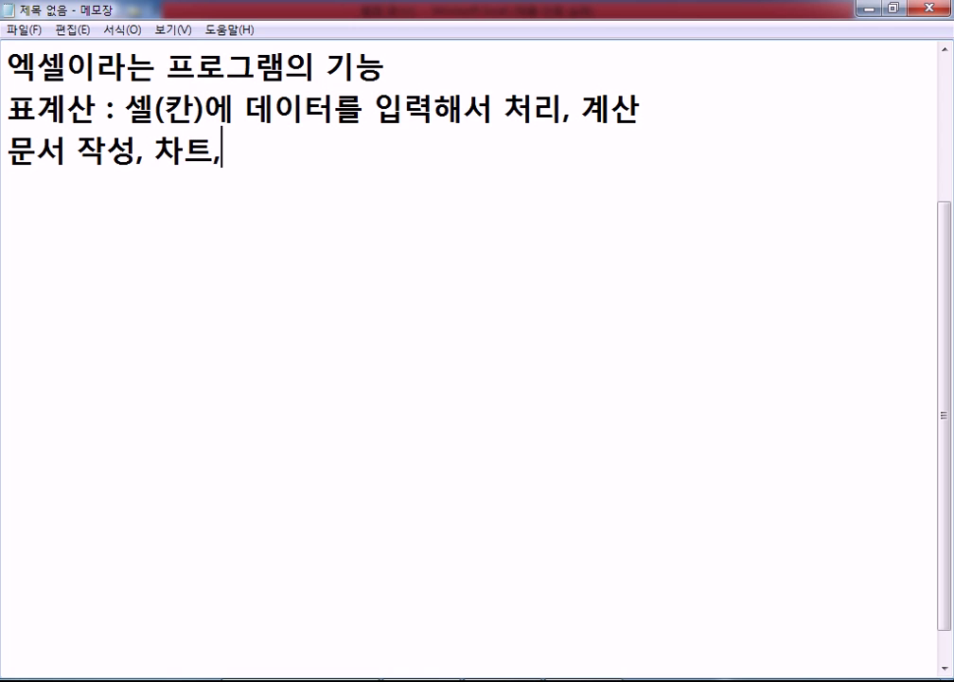
type(" 자료과")
type("관리")
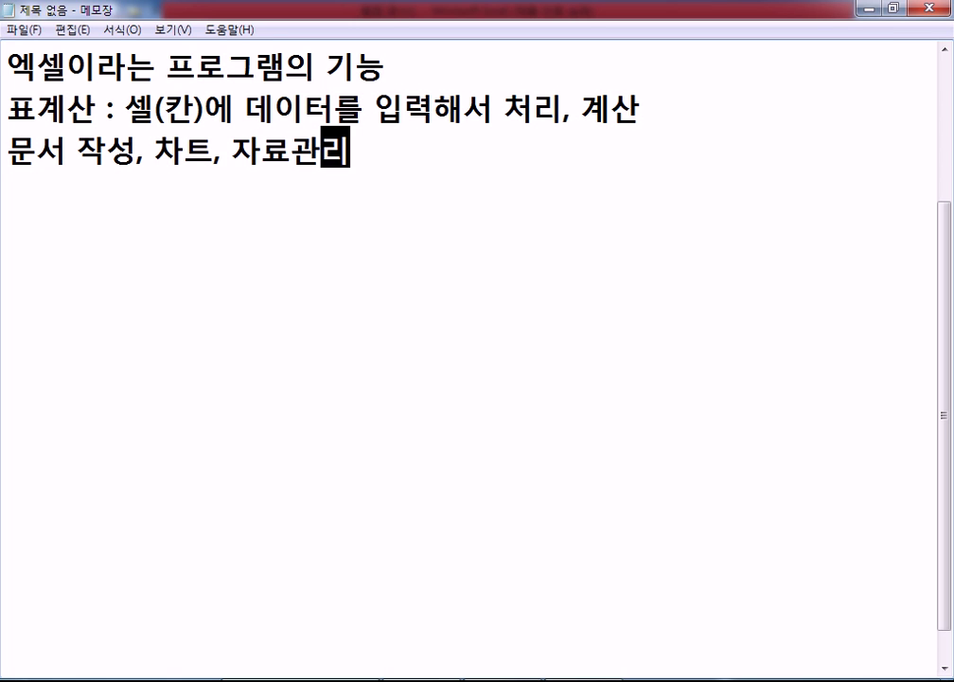
left_click(290, 146)
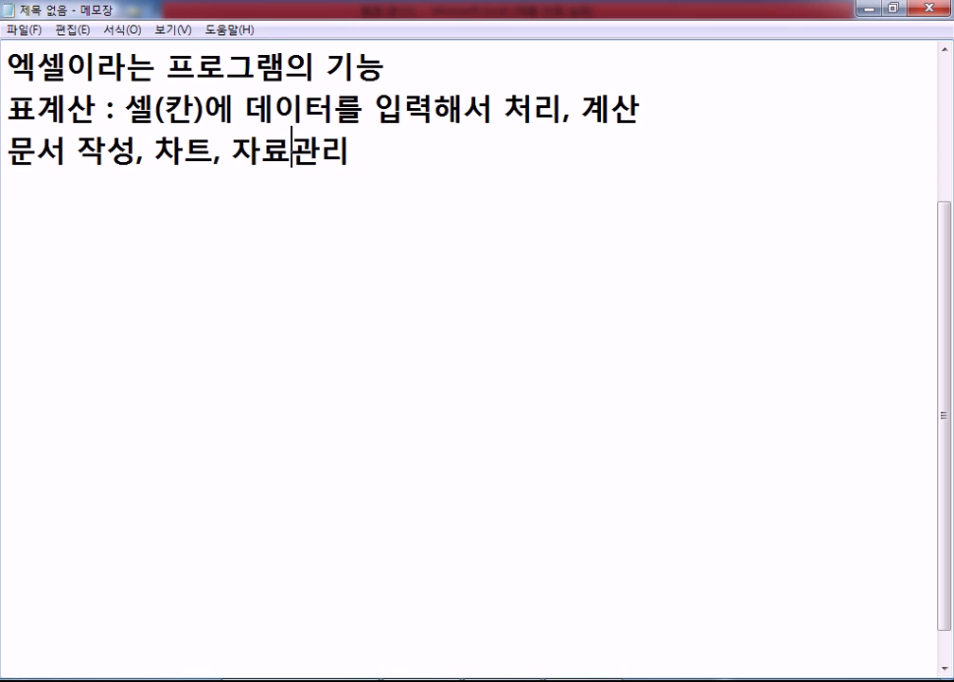
key("End")
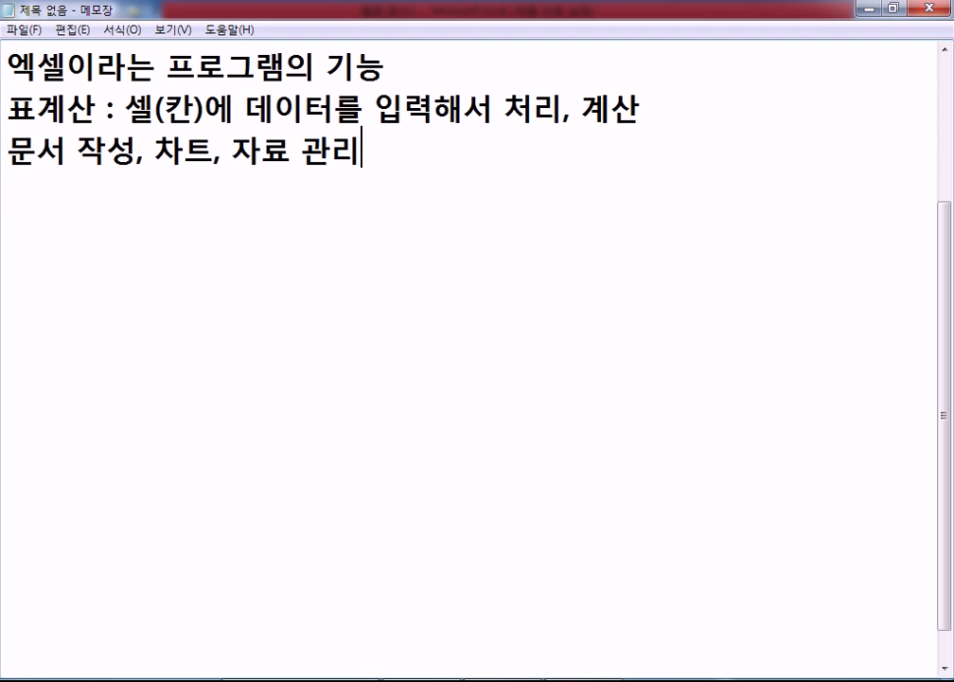
Append ", ..." after "자료 관리" to end the feature list
type(",.")
type("...")
key("Left")
key("Left")
key("Left")
key("Left")
key("End")
key("BackSpace")
Add blank lines below the feature list and leave the cursor two lines beneath it
key("Return")
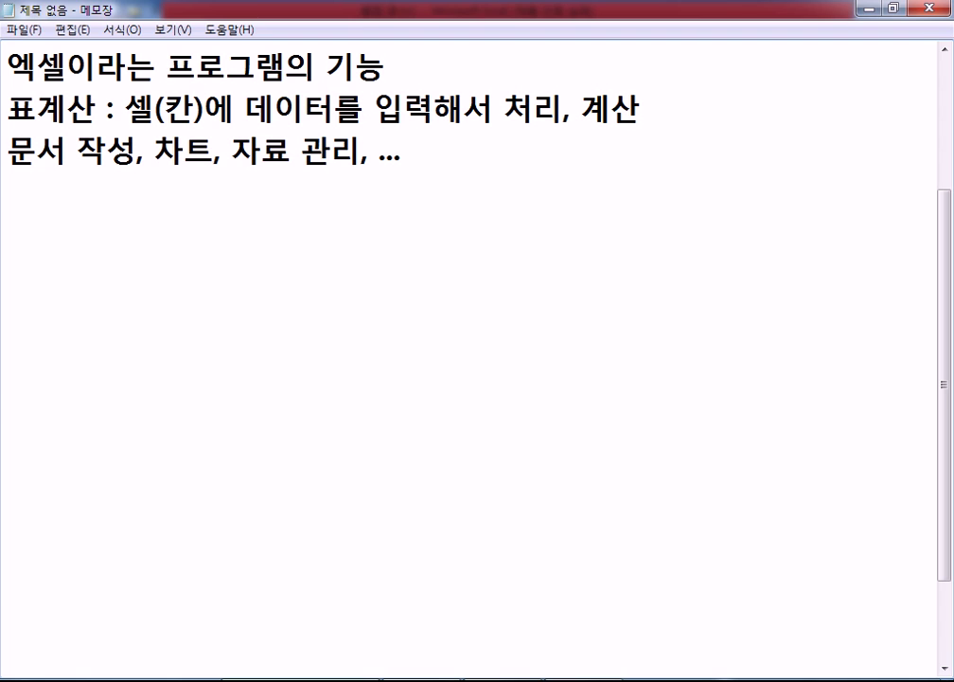
key("Return")
key("Return")
key("BackSpace")
key("BackSpace")
key("Return")
key("Return")
key("Return")
left_click(7, 181)
key("Return")
key("Return")
key("Return")
key("Return")
key("BackSpace")
key("Return")
key("Return")
Switch to Excel and highlight example areas of Sheet1, including D4:J18, the single cell G7 and C3:J17
left_click(457, 678)
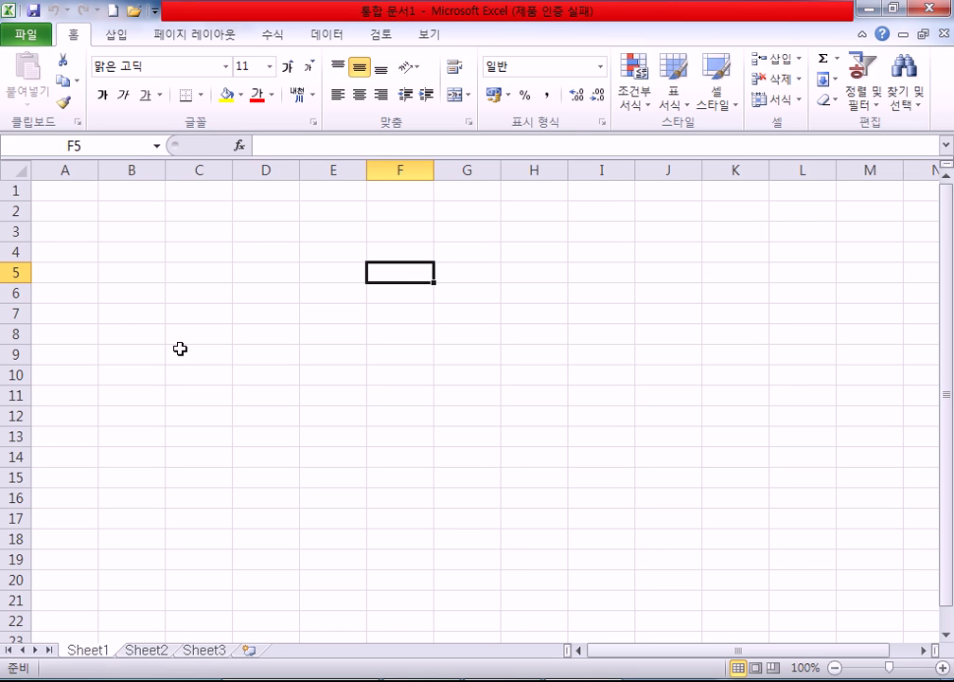
left_click_drag(71, 188, 667, 499)
left_click_drag(267, 251, 694, 542)
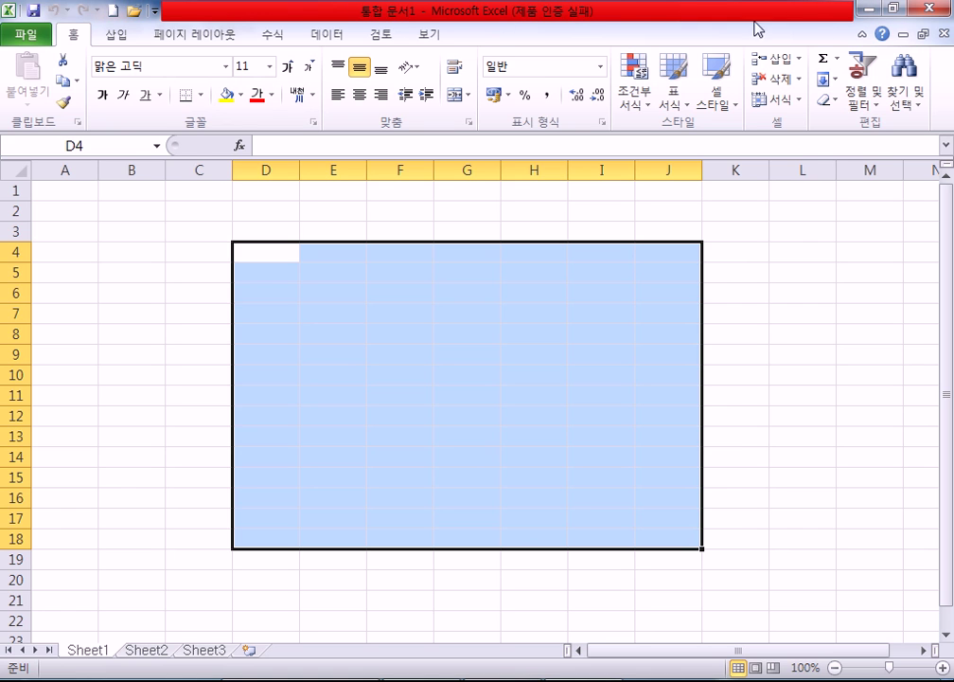
left_click(463, 310)
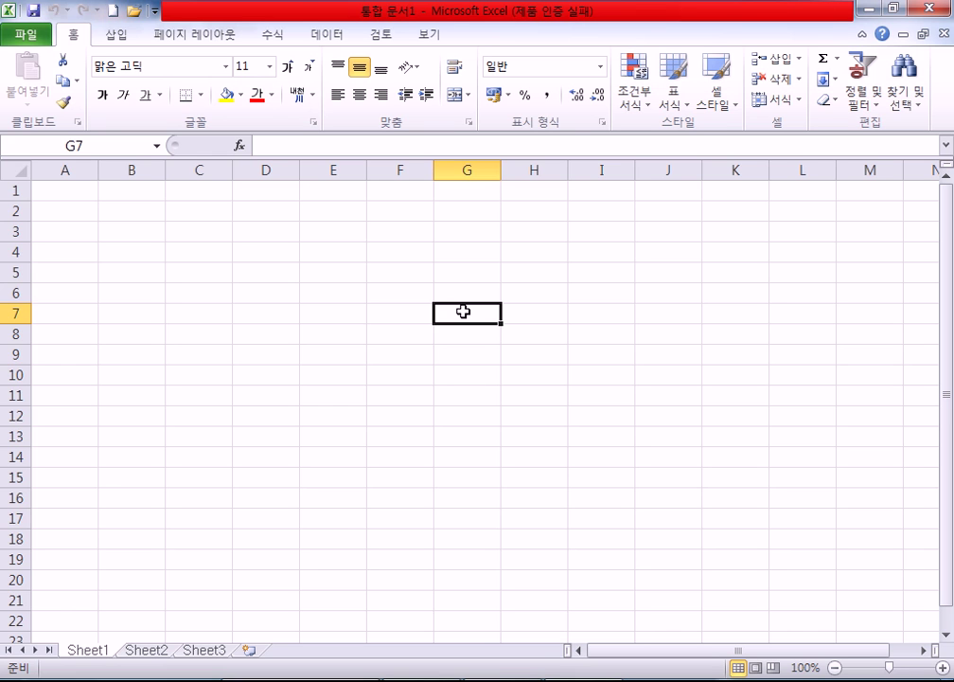
left_click_drag(200, 239, 697, 523)
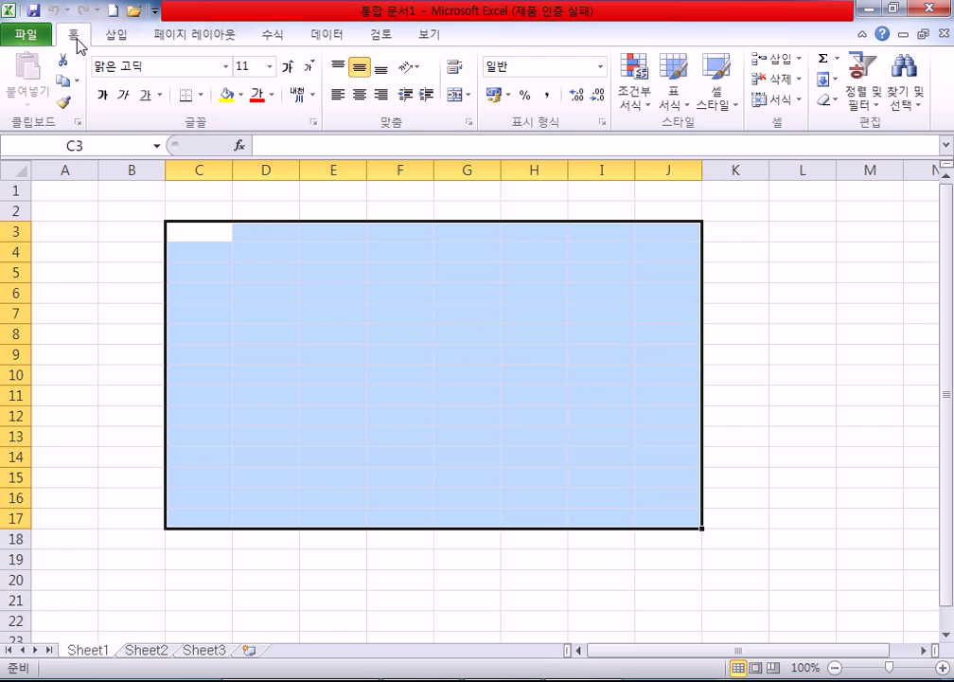
Examine the Insert, View, Page Layout and Formulas command sets, return to the Home commands, and select cell D8
left_click(121, 38)
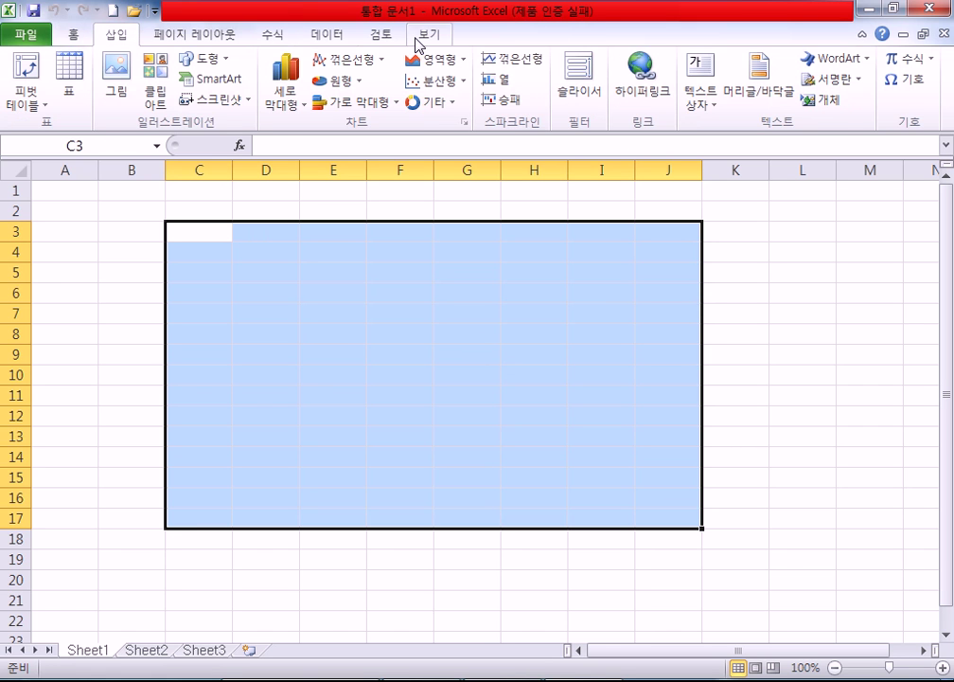
left_click(414, 38)
left_click(291, 39)
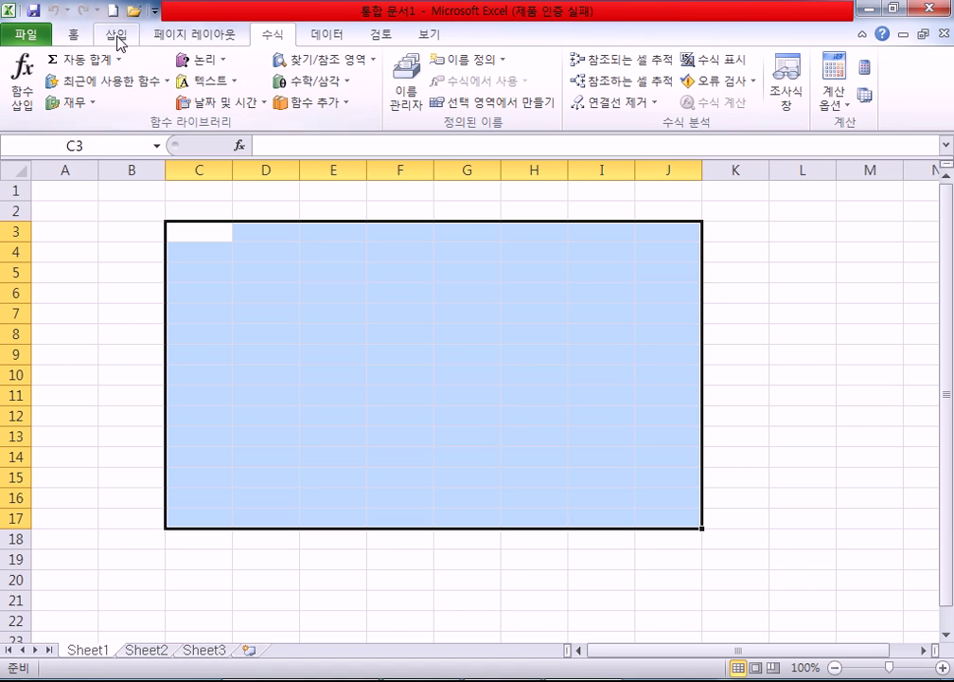
left_click(71, 40)
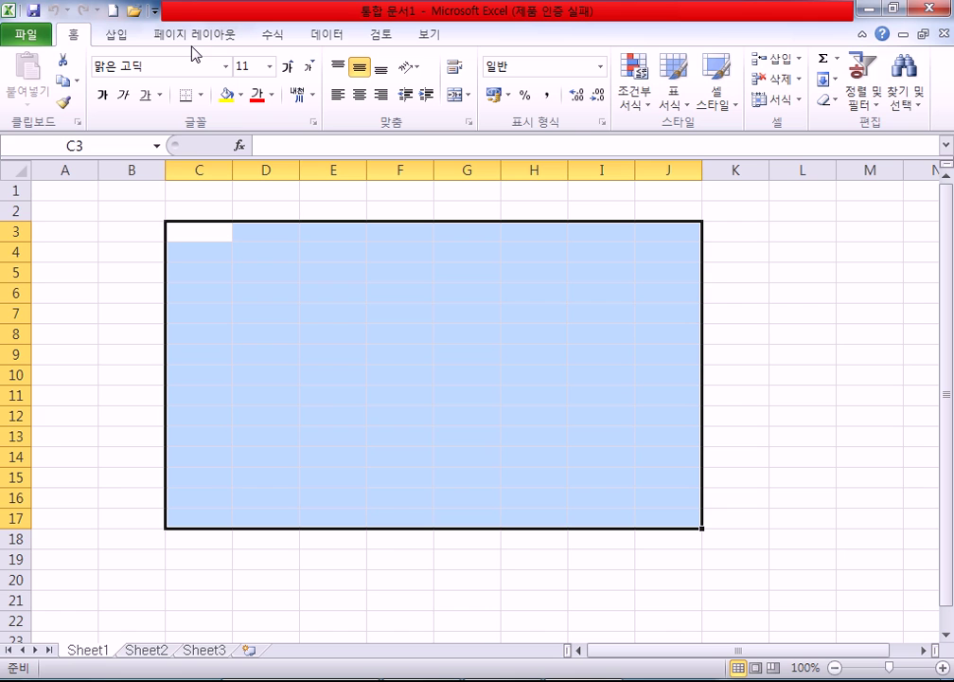
left_click(114, 36)
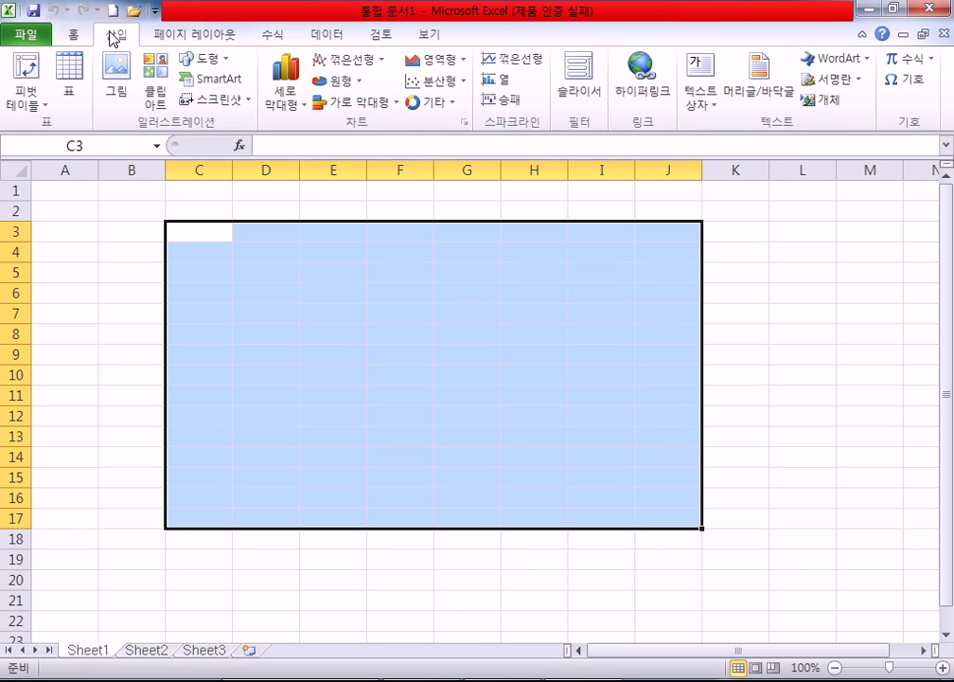
left_click(192, 38)
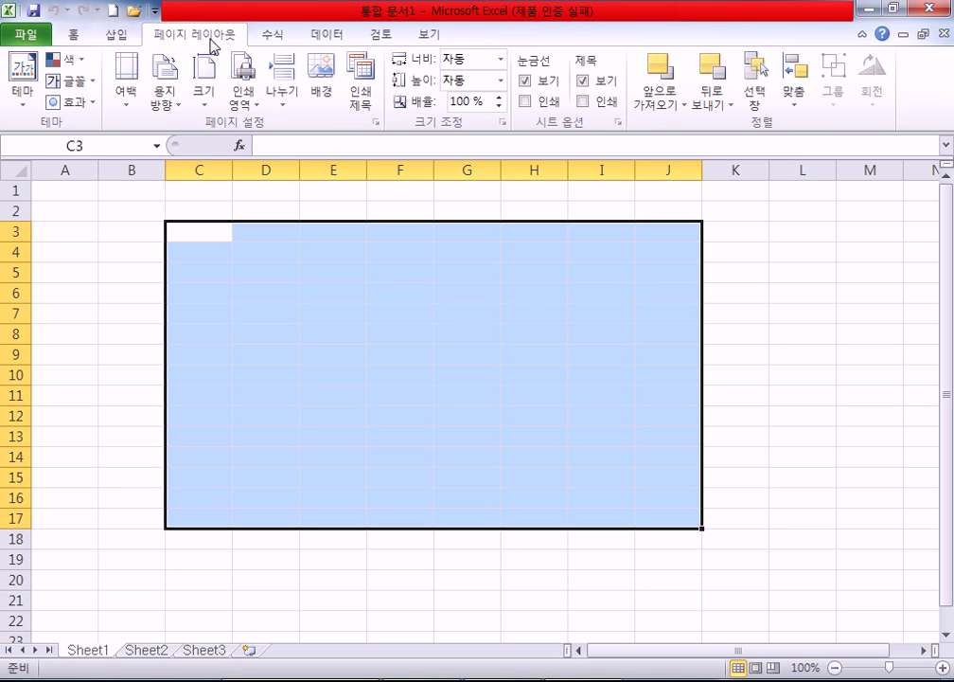
left_click(271, 38)
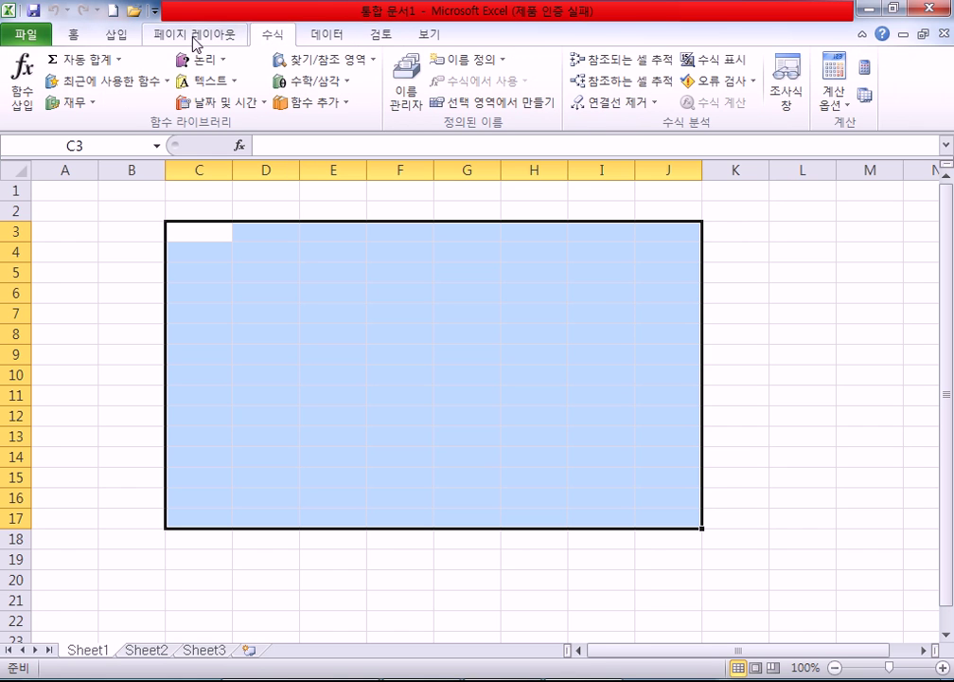
left_click(113, 36)
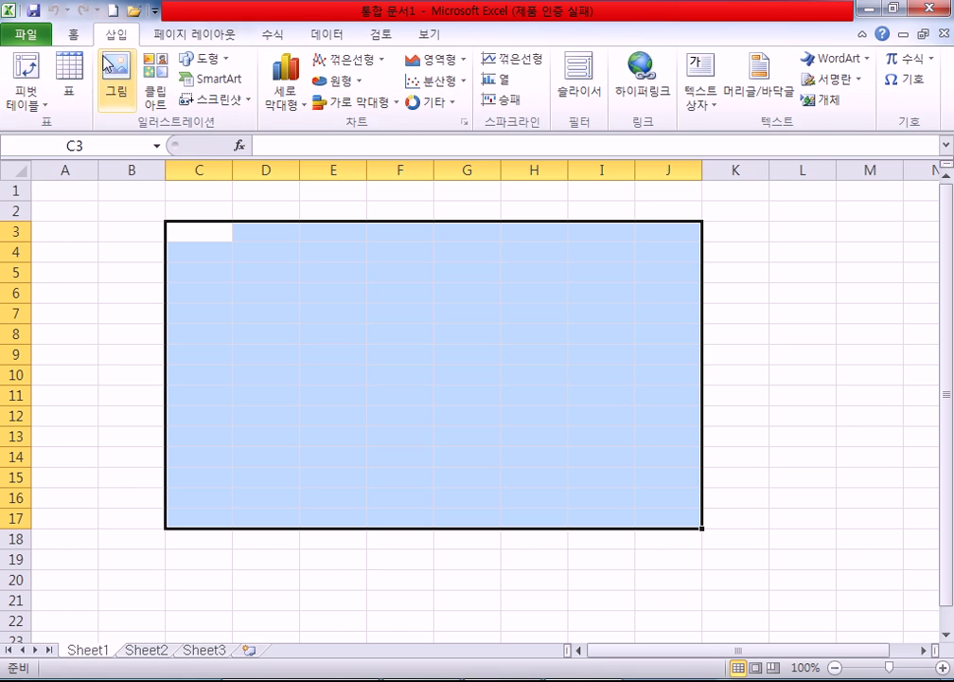
left_click(191, 35)
left_click(269, 36)
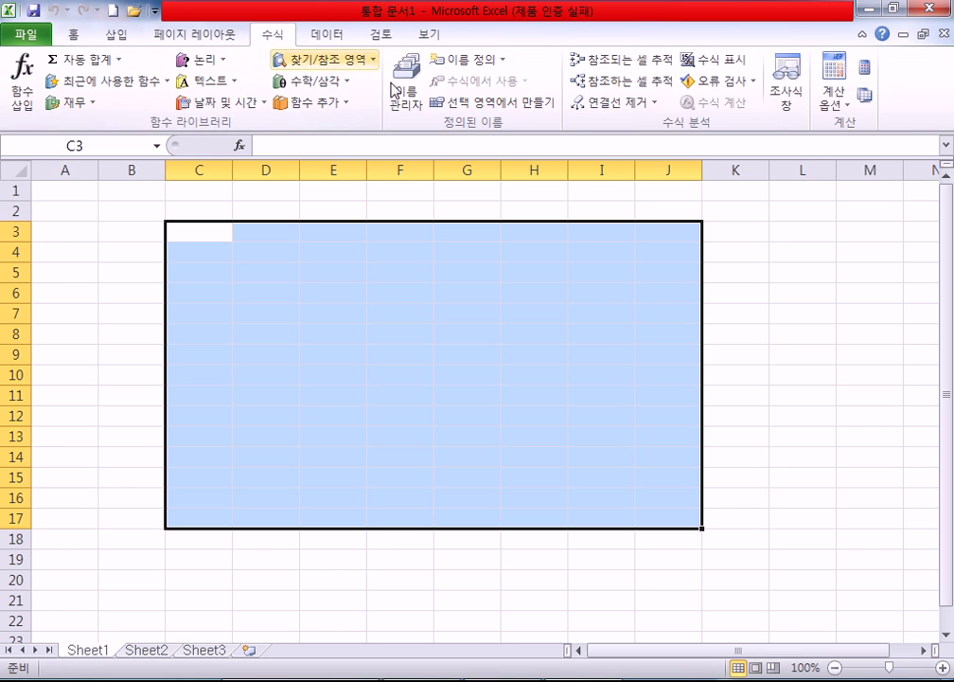
left_click(72, 36)
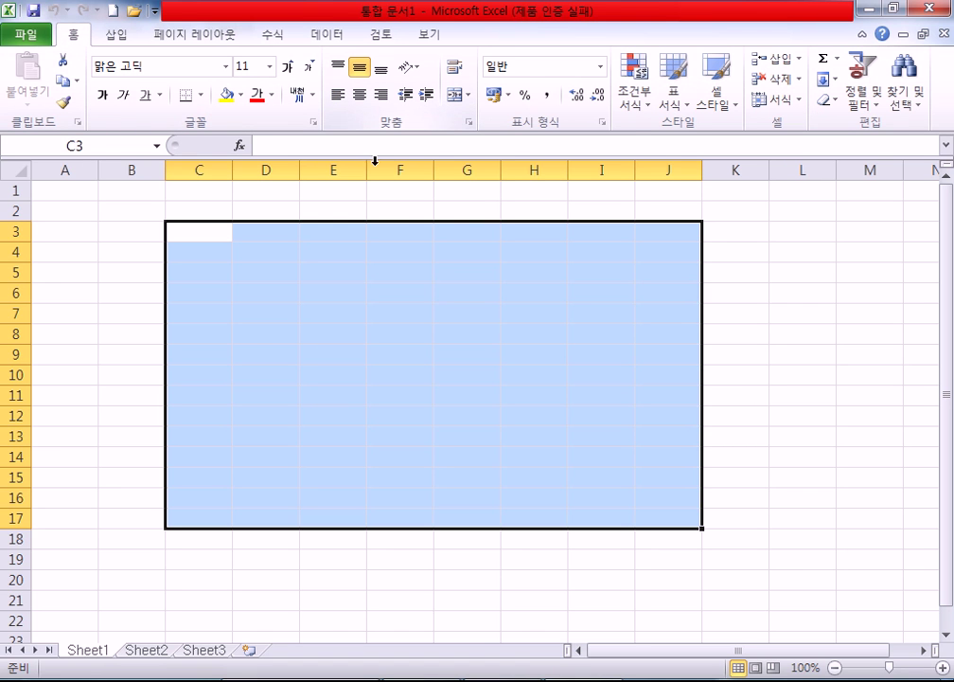
left_click(287, 330)
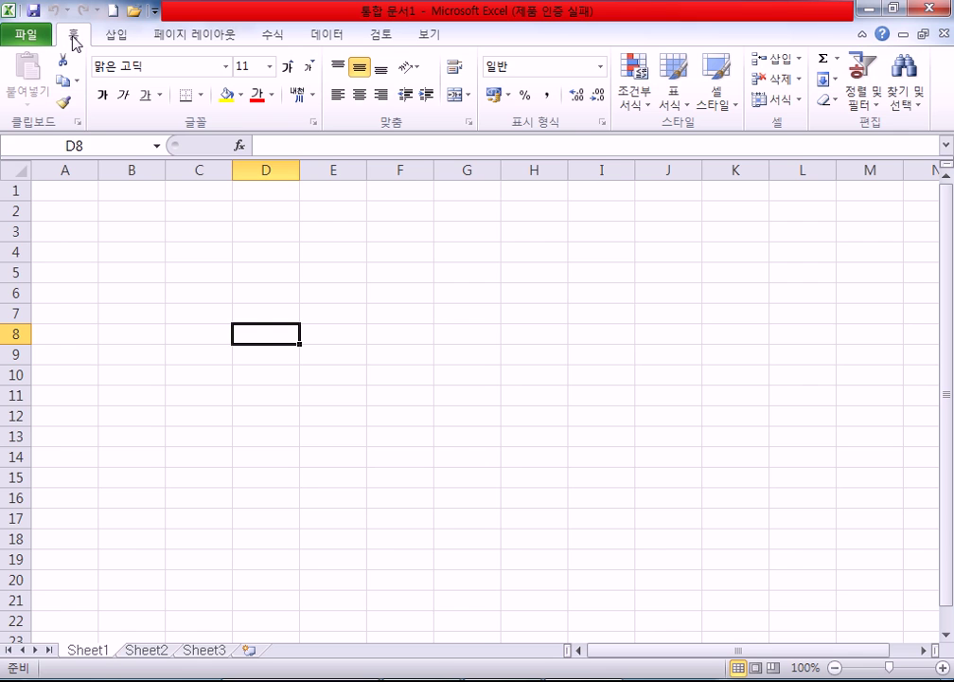
Switch to the Notepad notes and enter "홈 탭 >" below the feature list, separated by a blank line
left_click(439, 680)
type("홈 ")
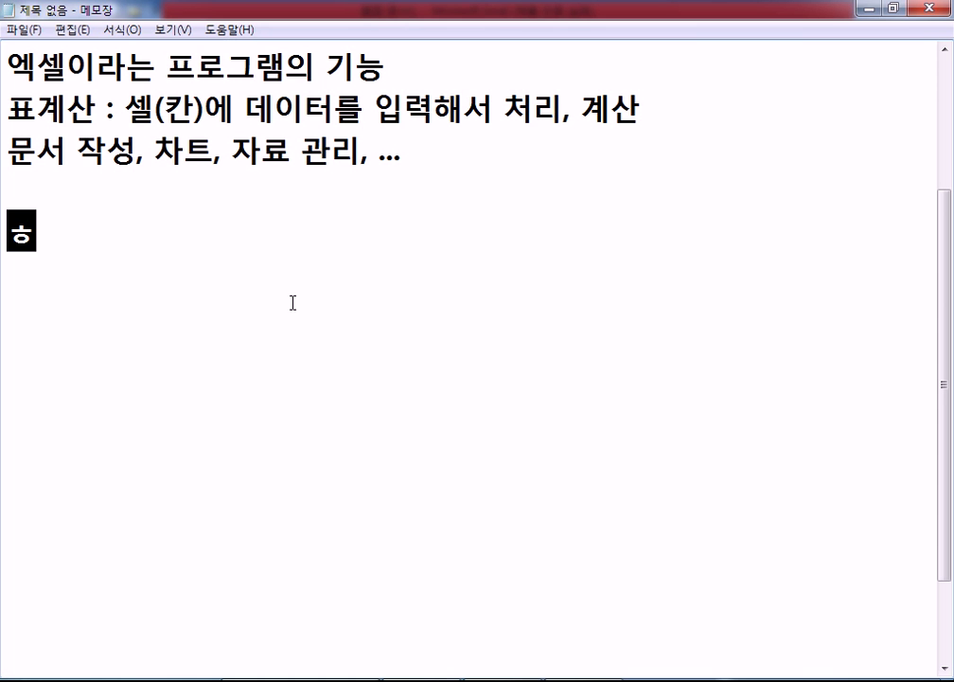
type("탭")
key("Left")
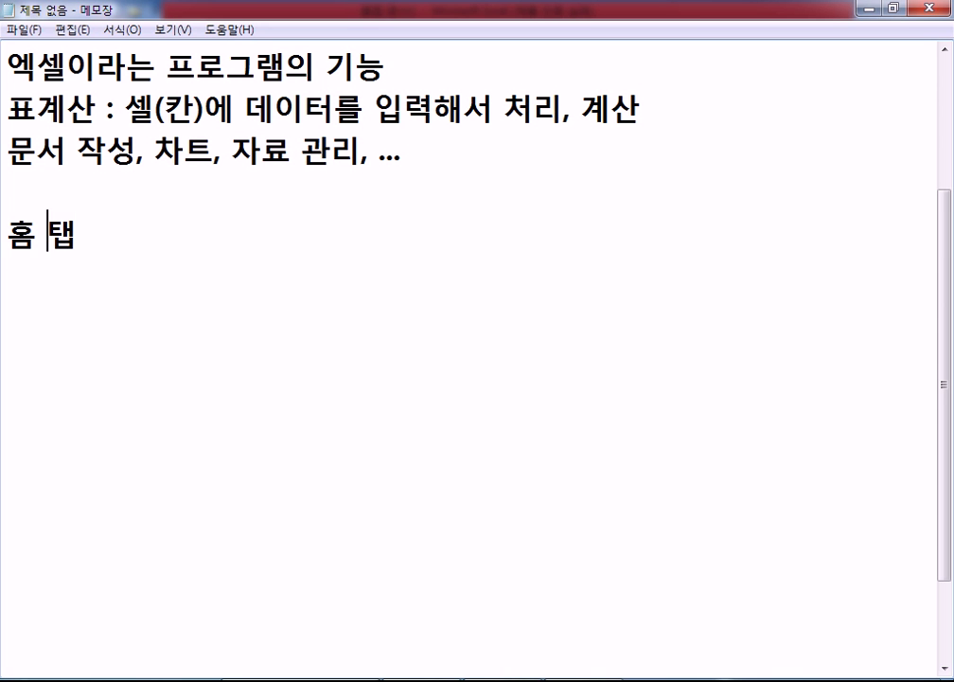
key("End")
type(">")
Check the Home command groups in Excel, return to Notepad, and extend the line to read "홈 탭 > 그룹별 > 세세별 메뉴"
key("alt+Tab")
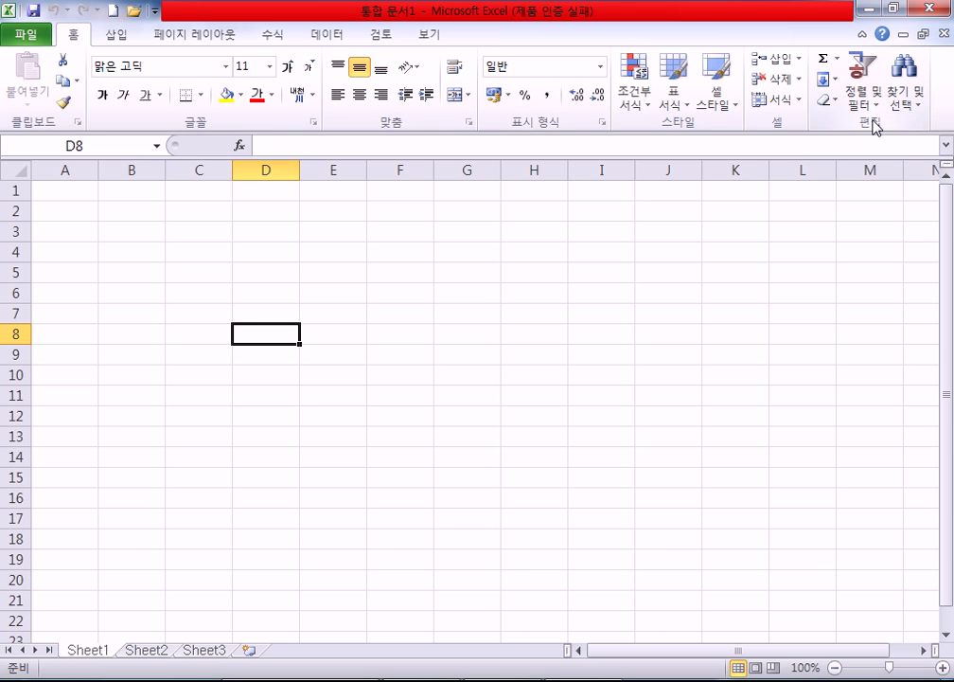
key("alt+Tab")
type("그룹별")
type(" > 셋")
type("세별")
key("Return")
type("메뉴")
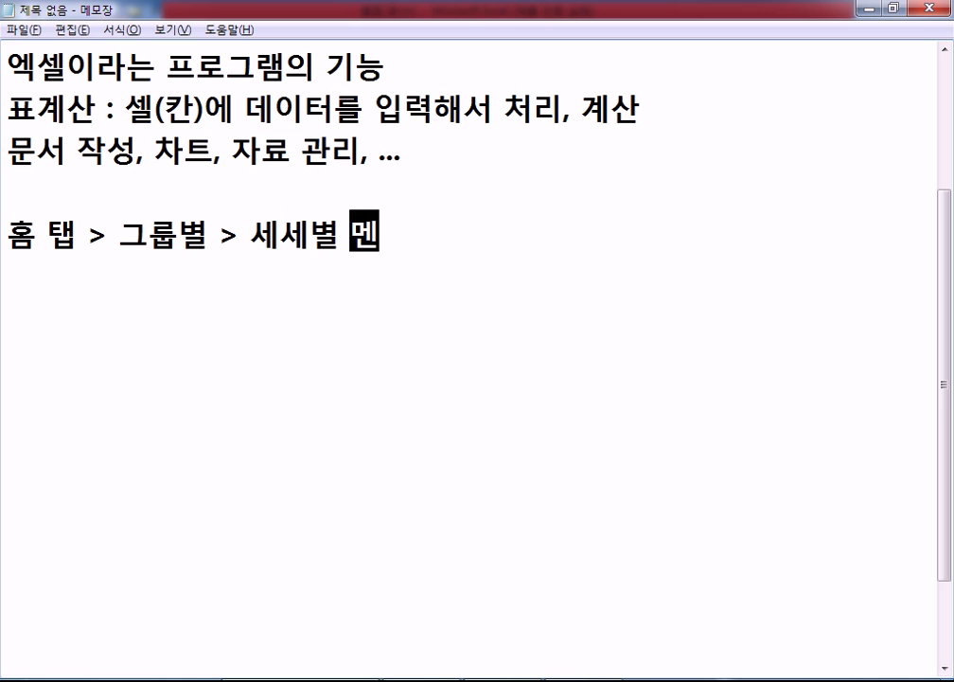
key("Return")
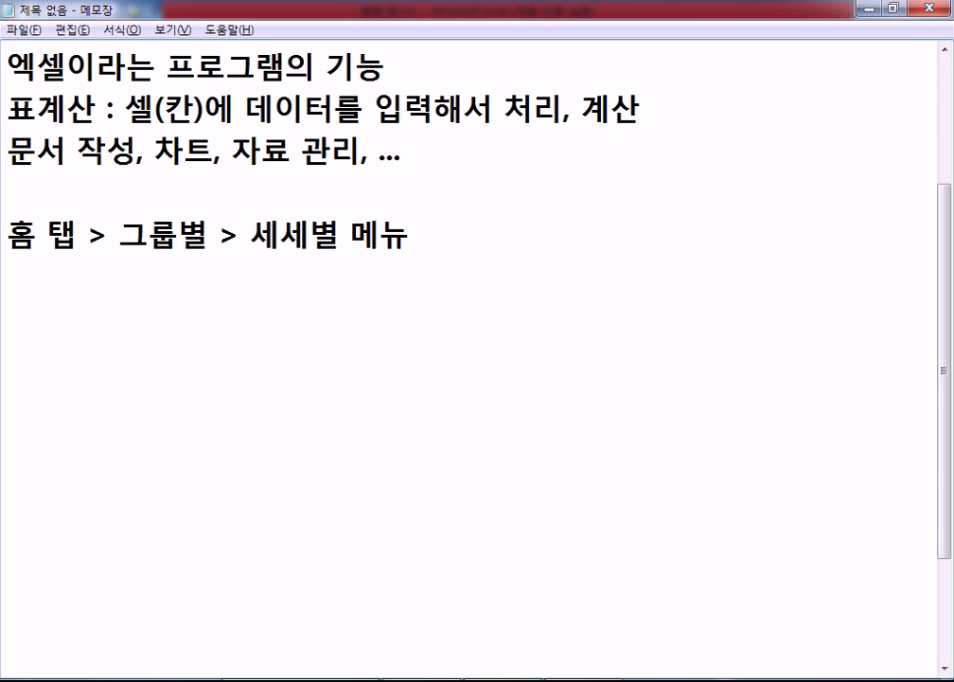
Switch to Excel and examine the Data, Insert and View commands, including column charts and sorting, ending on the Home commands
key("alt+Tab")
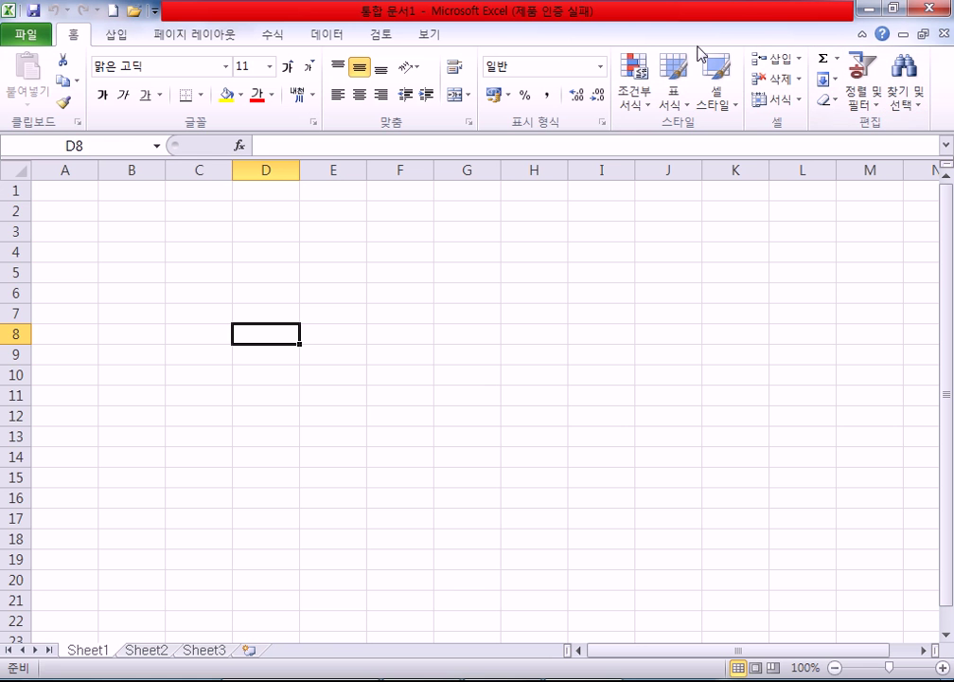
left_click(329, 35)
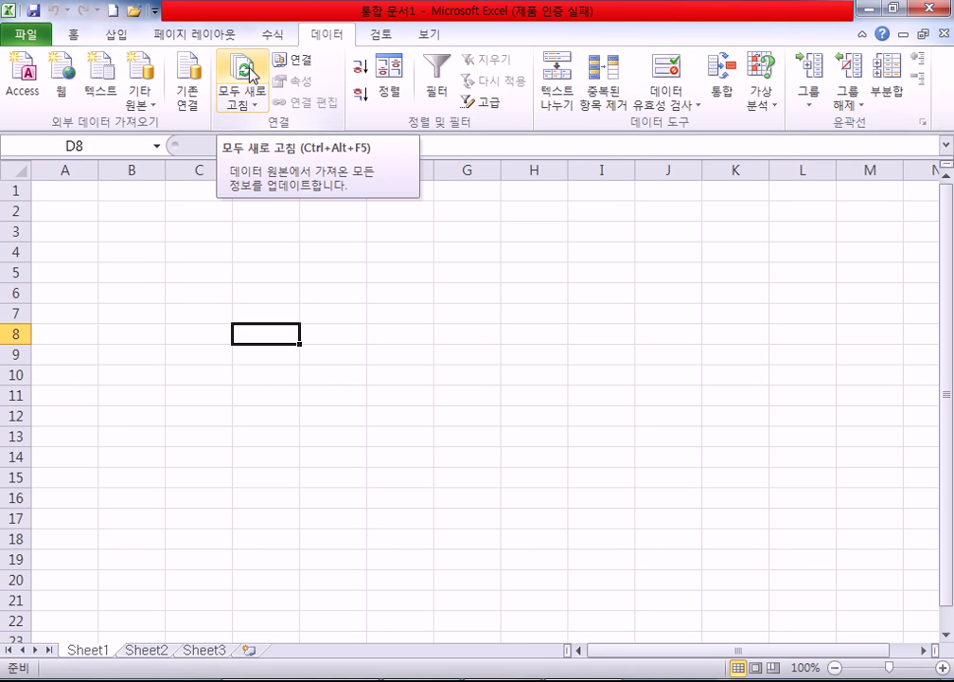
left_click(122, 42)
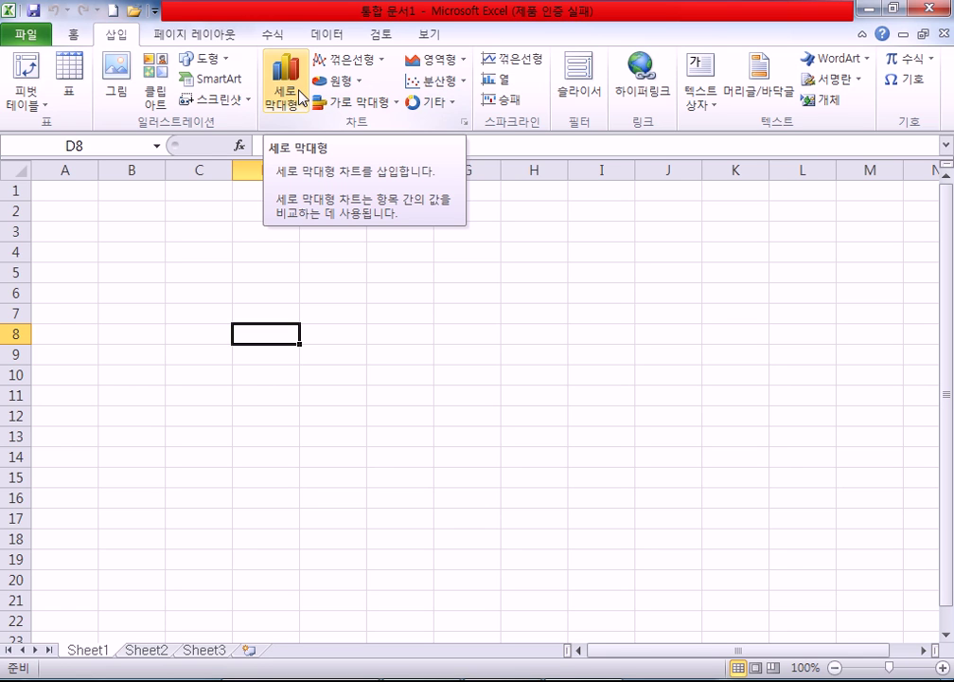
left_click(329, 35)
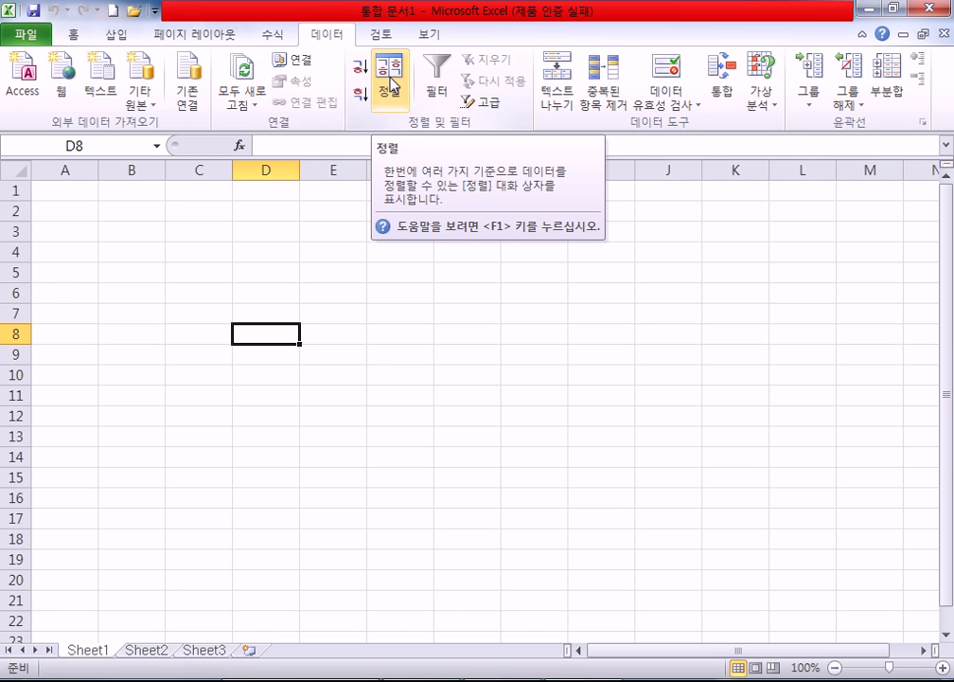
left_click(73, 36)
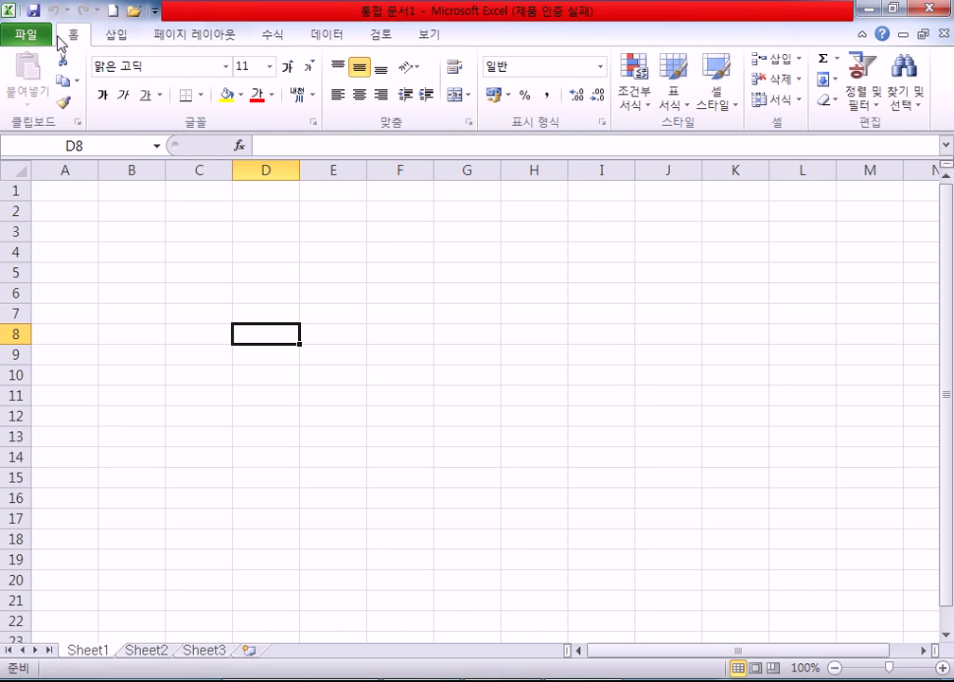
left_click(429, 38)
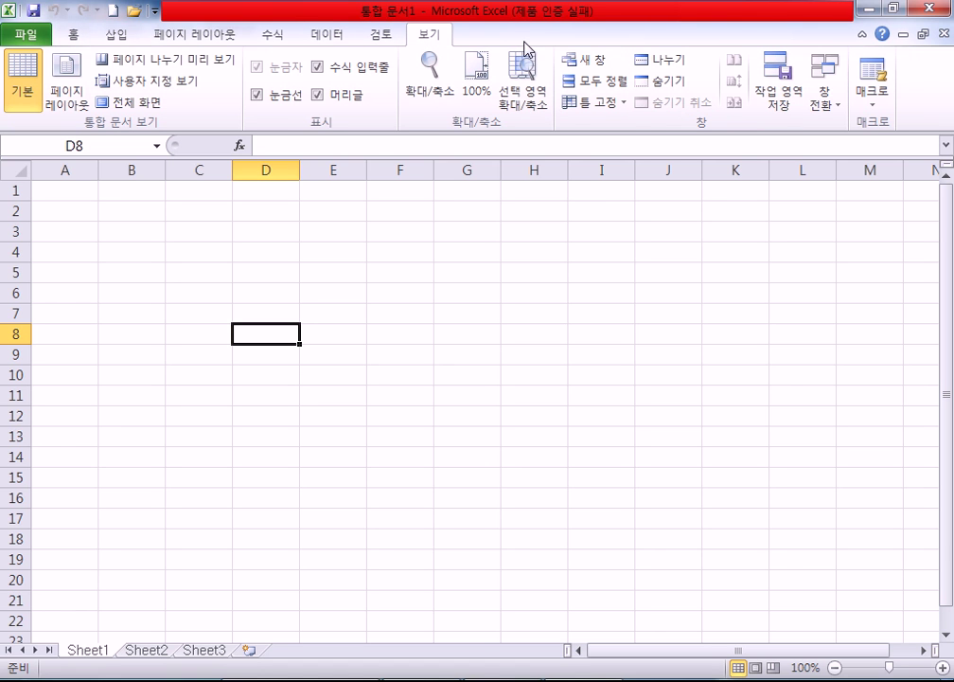
left_click(74, 36)
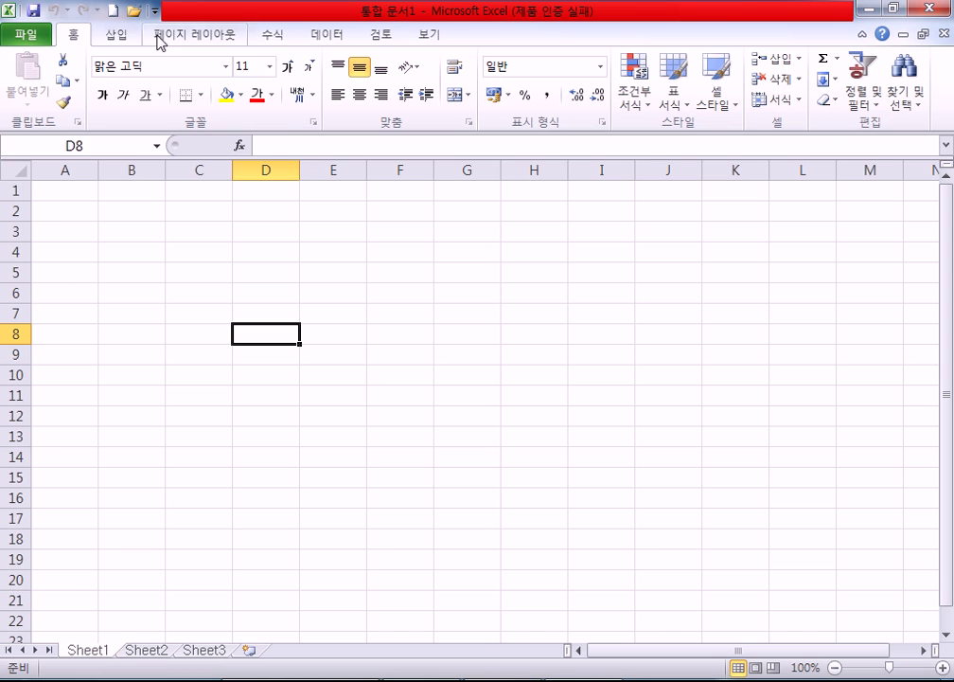
Collapse the ribbon, restore it on the Page Layout commands, collapse it again, and briefly show the Data commands over the sheet
double_click(77, 38)
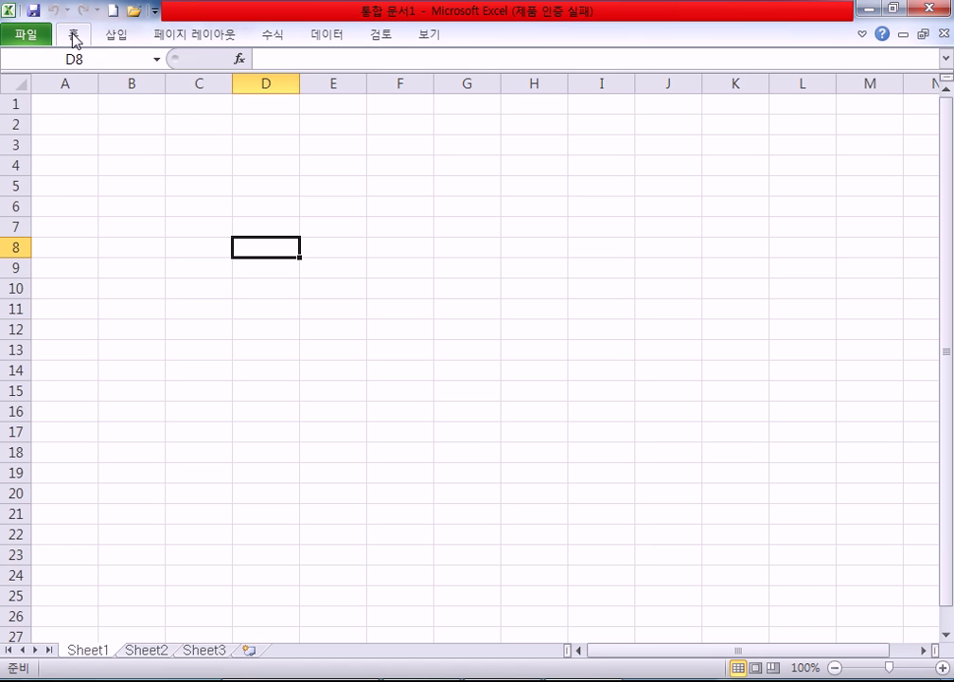
double_click(208, 43)
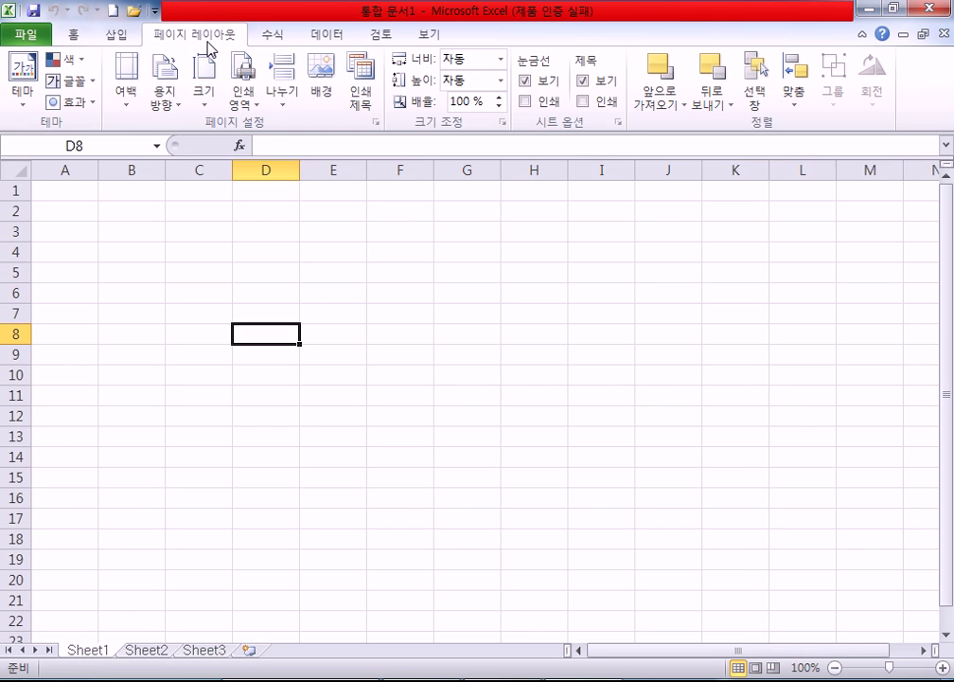
double_click(208, 43)
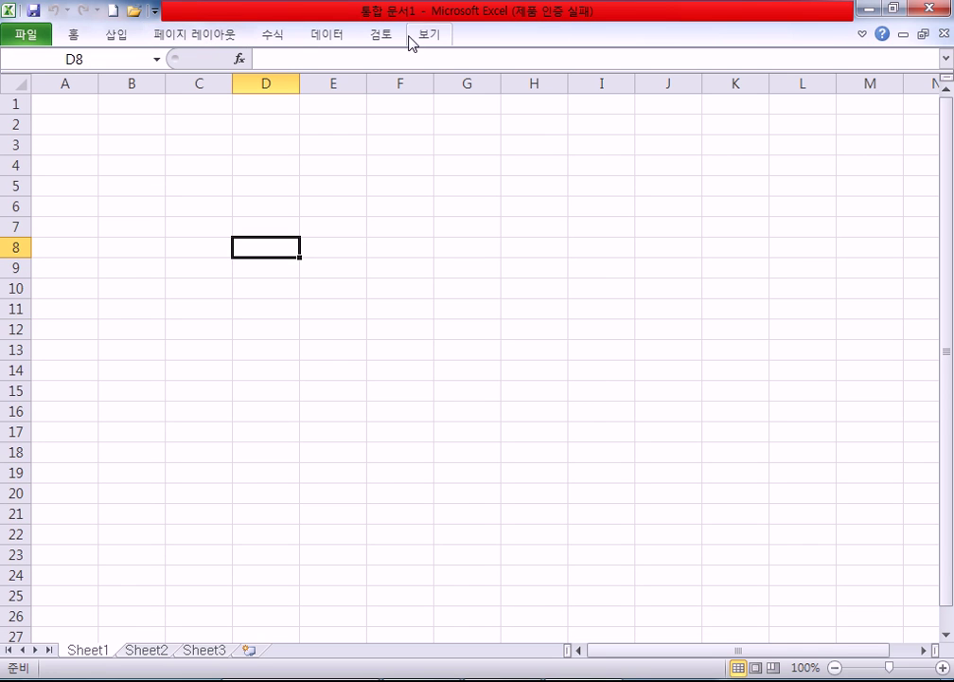
left_click(318, 38)
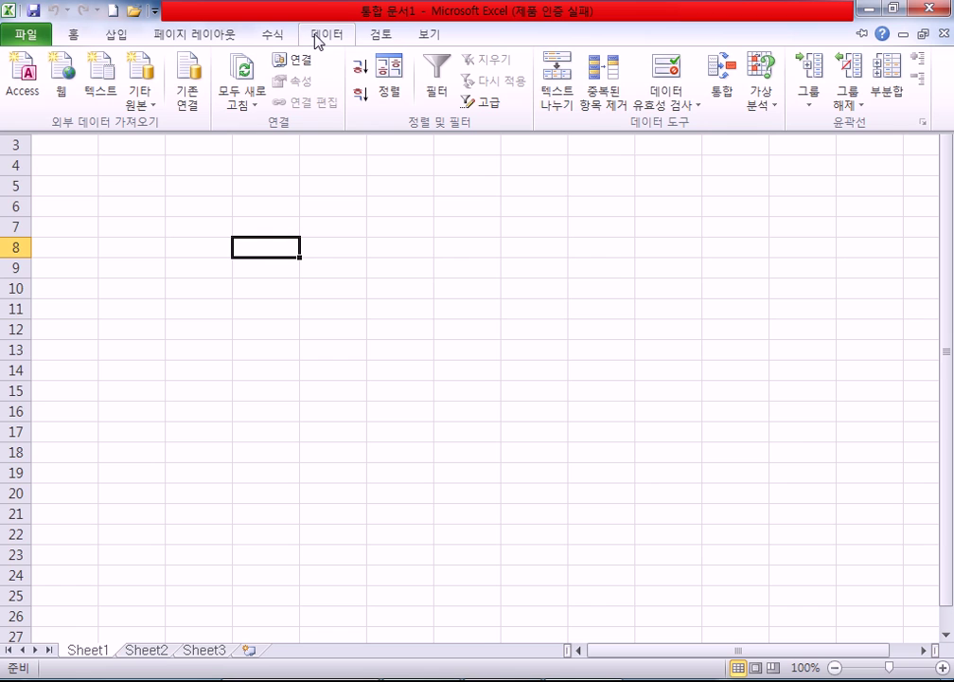
left_click(191, 231)
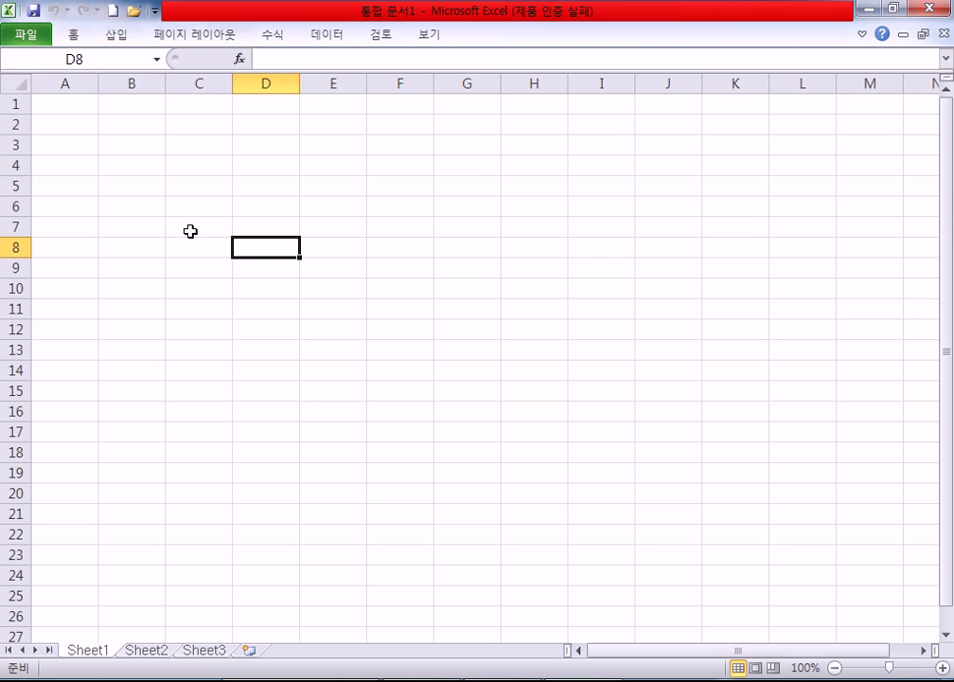
Expand the ribbon permanently on the Data commands, minimizing and restoring it twice more
double_click(324, 38)
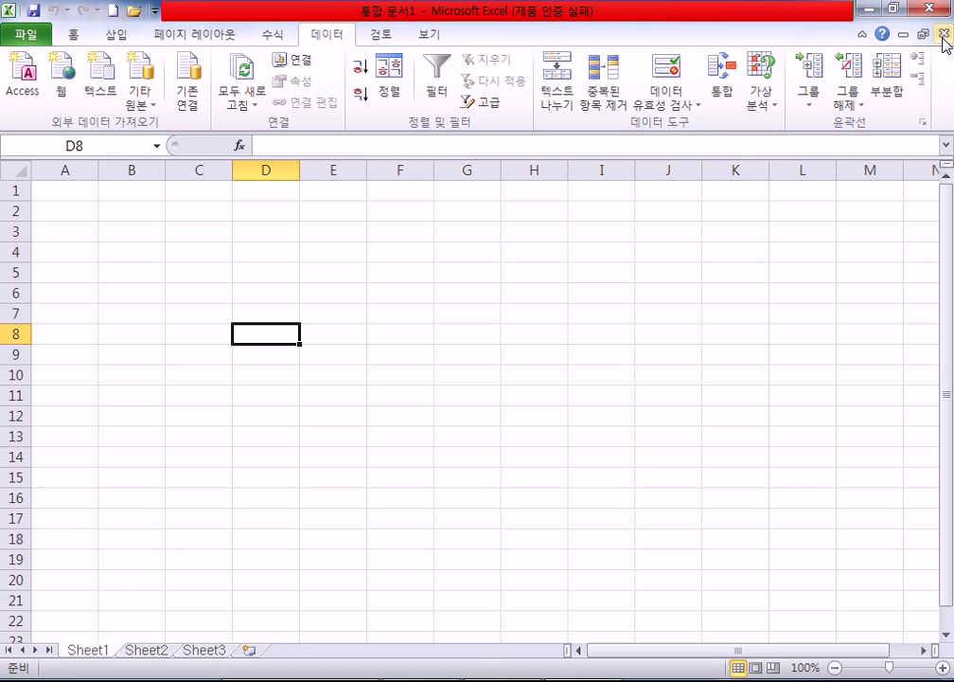
left_click(862, 36)
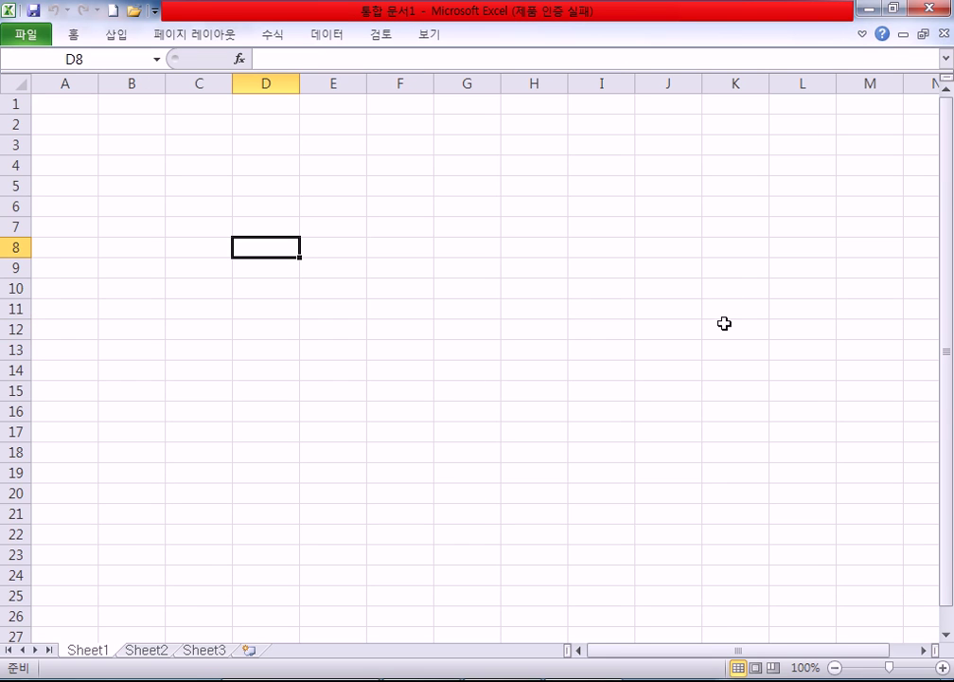
left_click(863, 36)
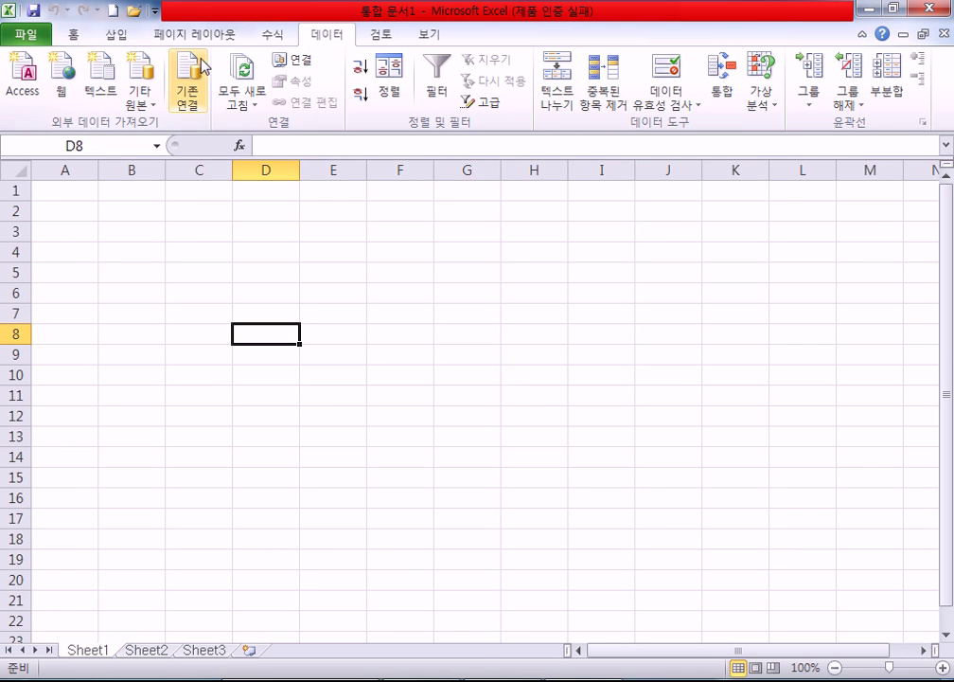
double_click(333, 38)
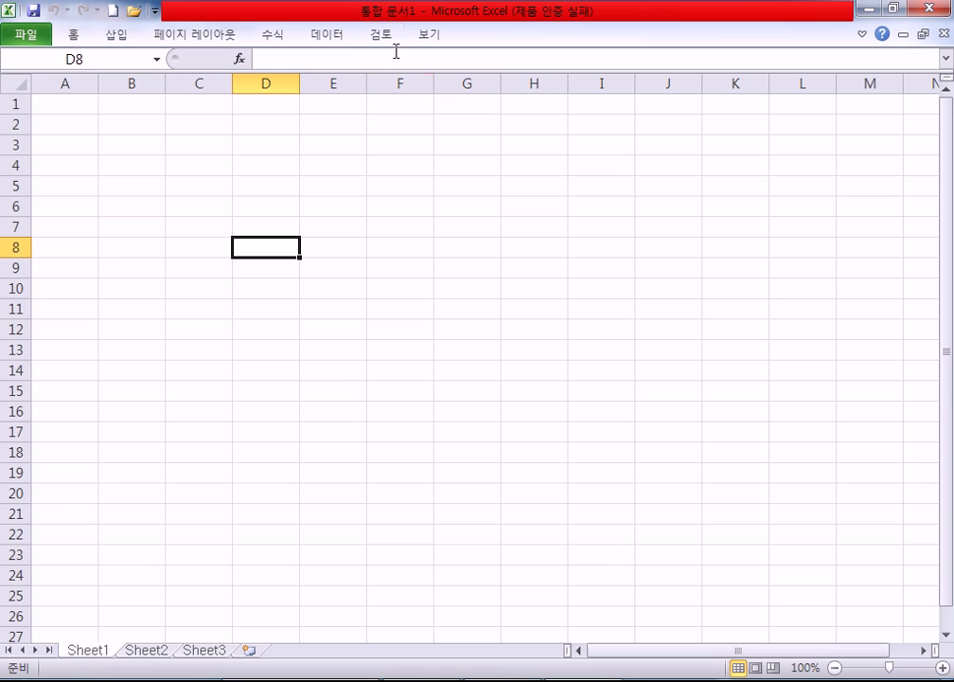
double_click(333, 38)
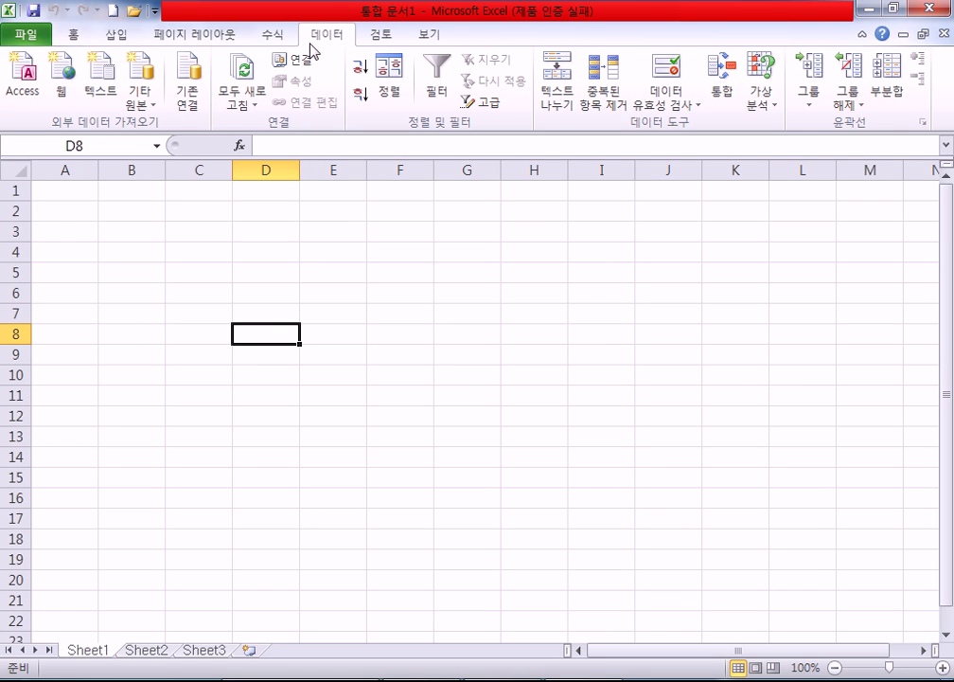
Show the Insert commands and toggle the ribbon's minimized state, leaving the ribbon fully expanded
left_click(121, 38)
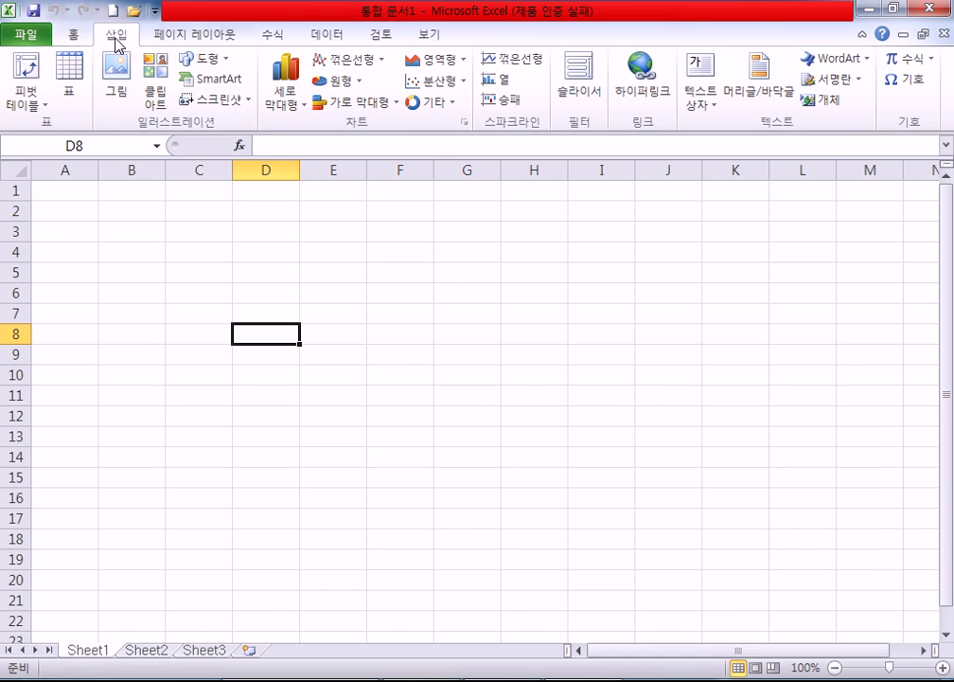
double_click(119, 39)
left_click(120, 40)
double_click(121, 40)
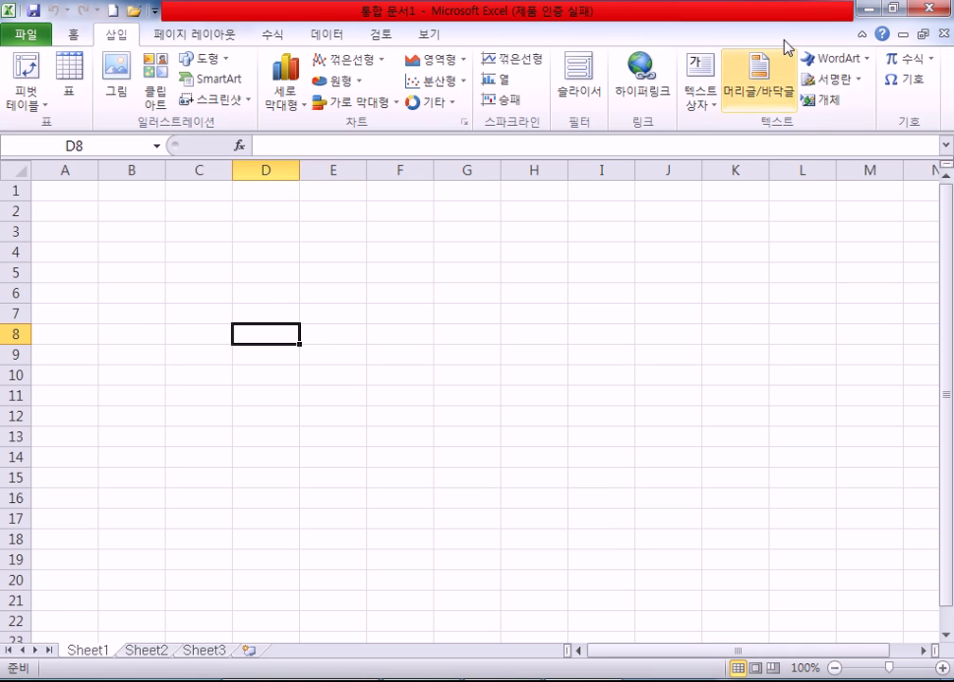
Restore the maximized Excel window to a smaller size, move it toward the screen's upper-left corner, and maximize it again
left_click(893, 9)
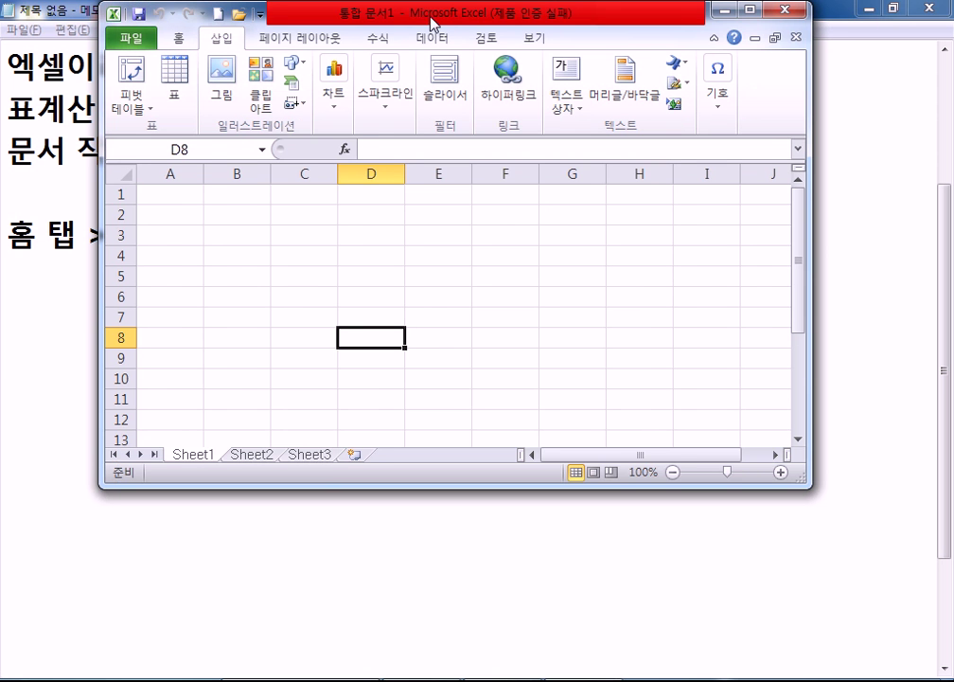
left_click_drag(345, 17, 259, 23)
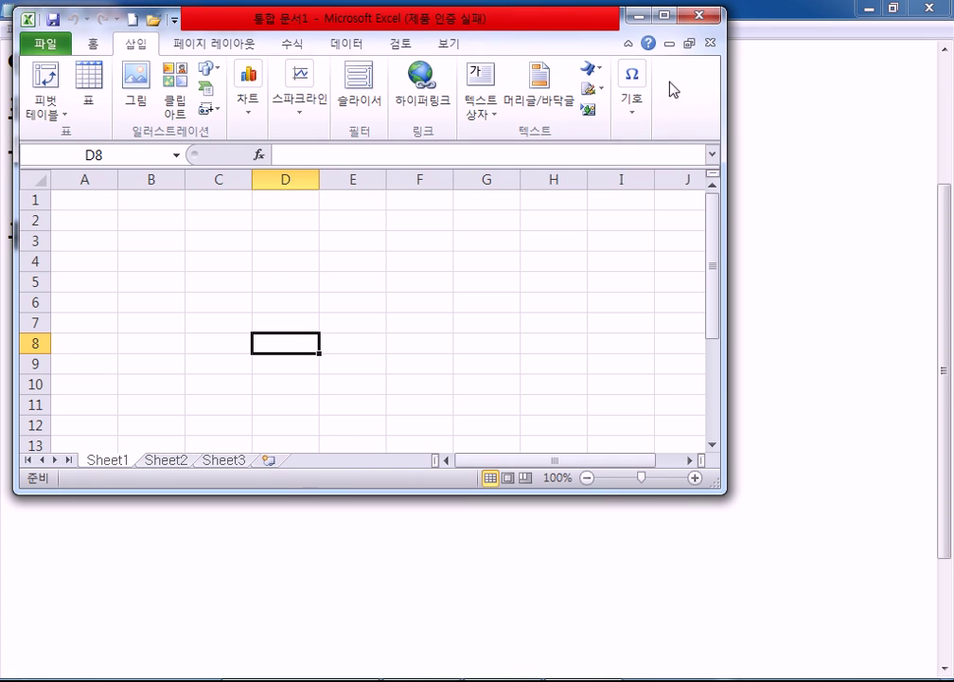
left_click(665, 15)
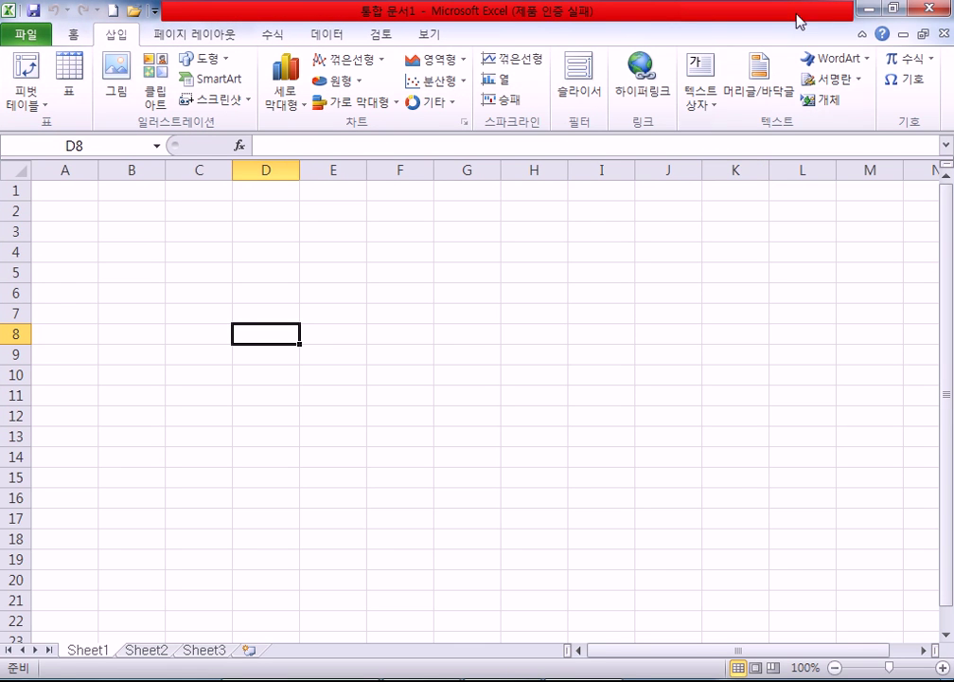
left_click(892, 8)
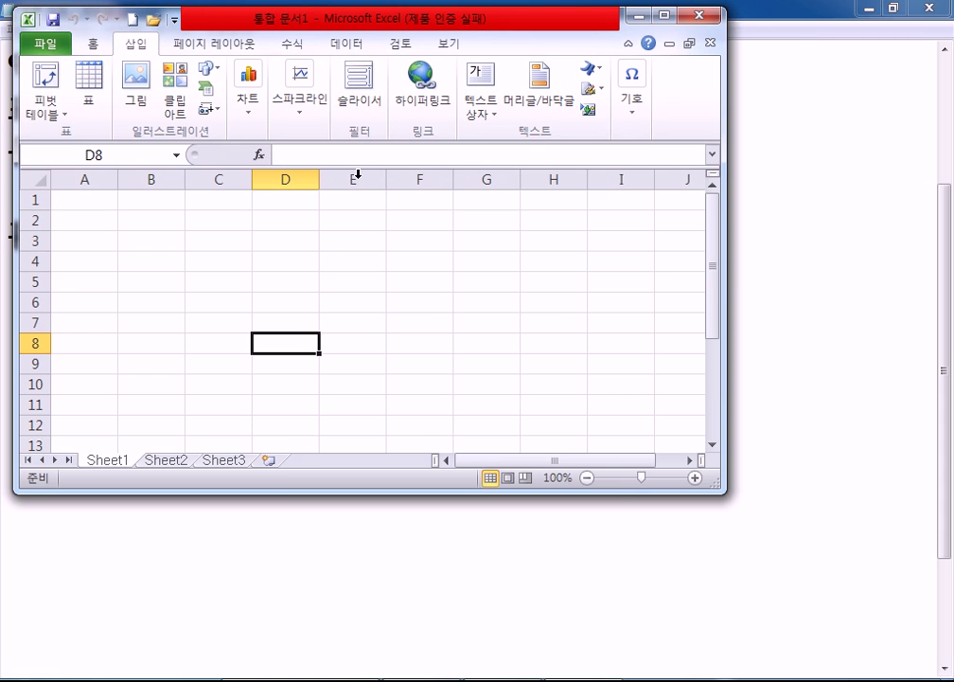
left_click(664, 18)
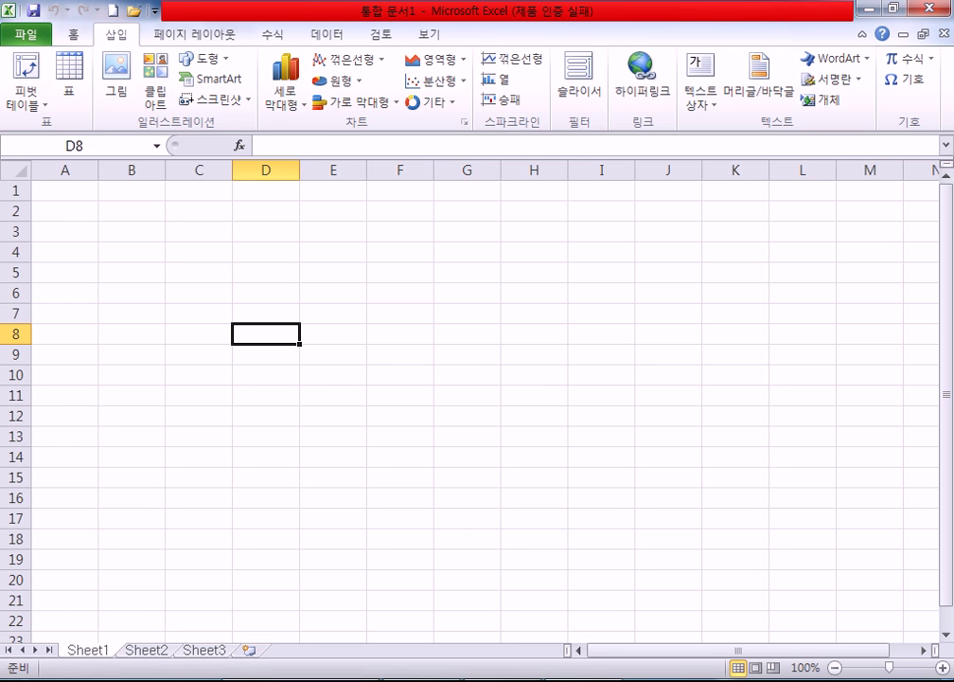
Restore the Excel window down, shift it slightly lower, and alternate it between maximized and restored sizes, ending in the restored size
left_click(896, 12)
left_click_drag(570, 21, 564, 45)
left_click(658, 41)
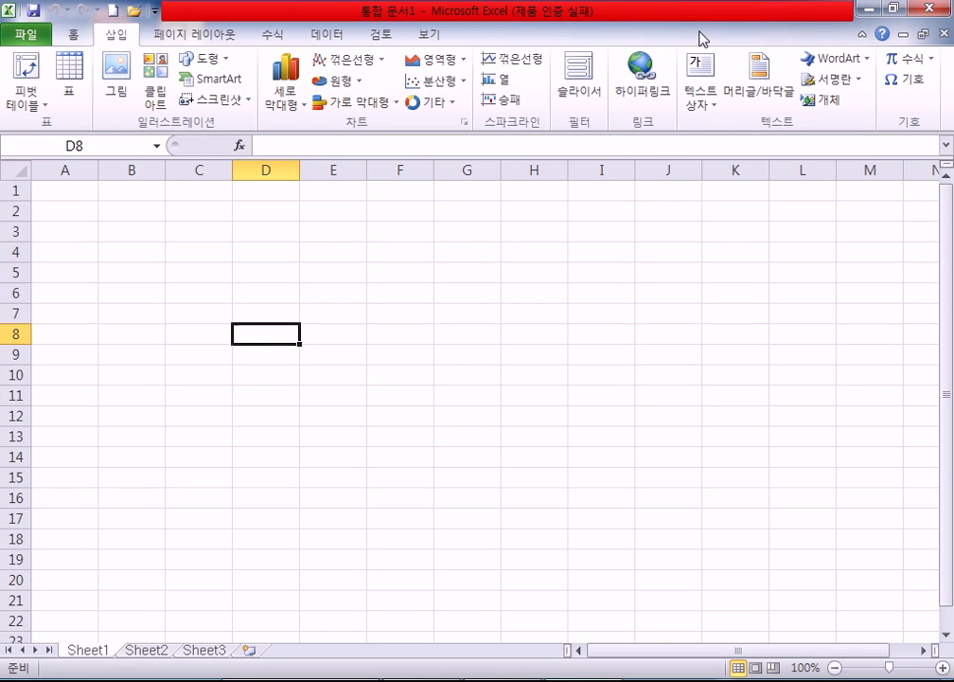
left_click(896, 12)
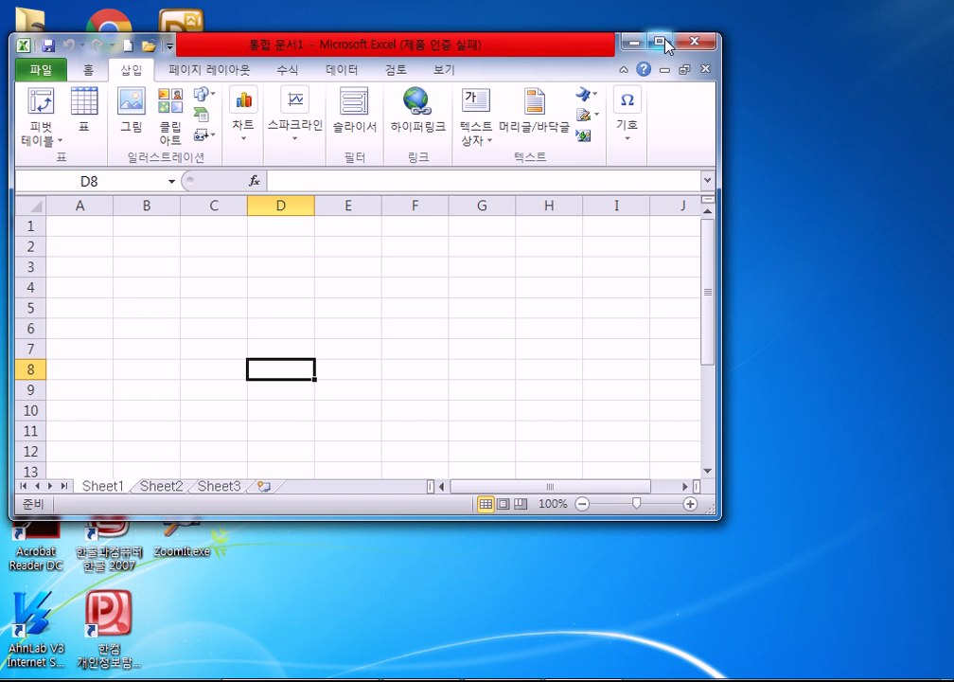
left_click(660, 40)
left_click(896, 11)
left_click(663, 40)
left_click(893, 8)
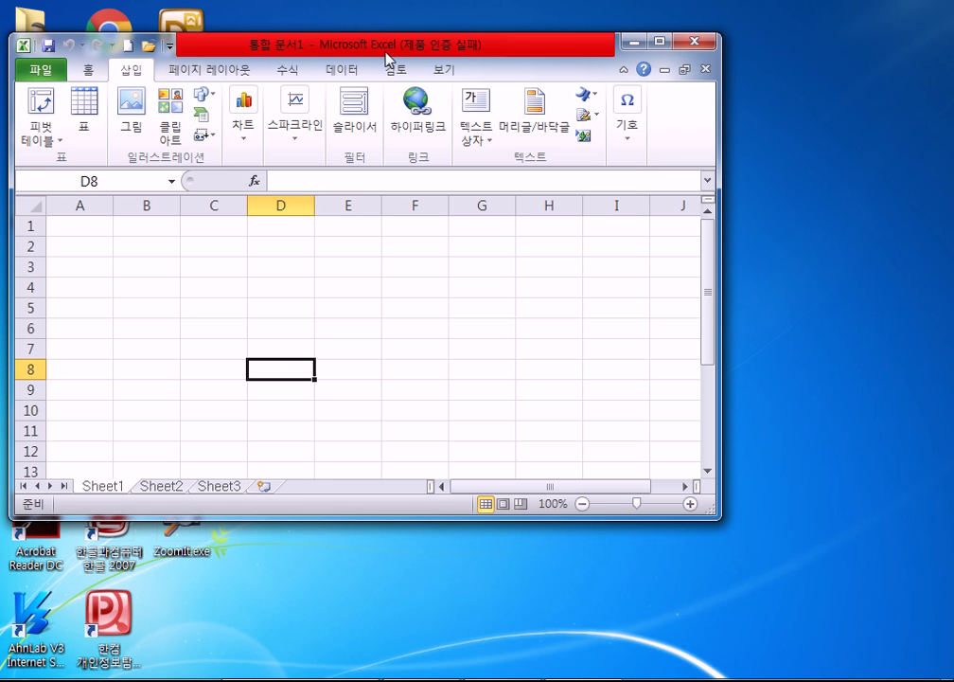
Move the Excel window slightly right and toggle it between maximized and restored sizes using its title bar, ending restored
left_click_drag(280, 52, 350, 60)
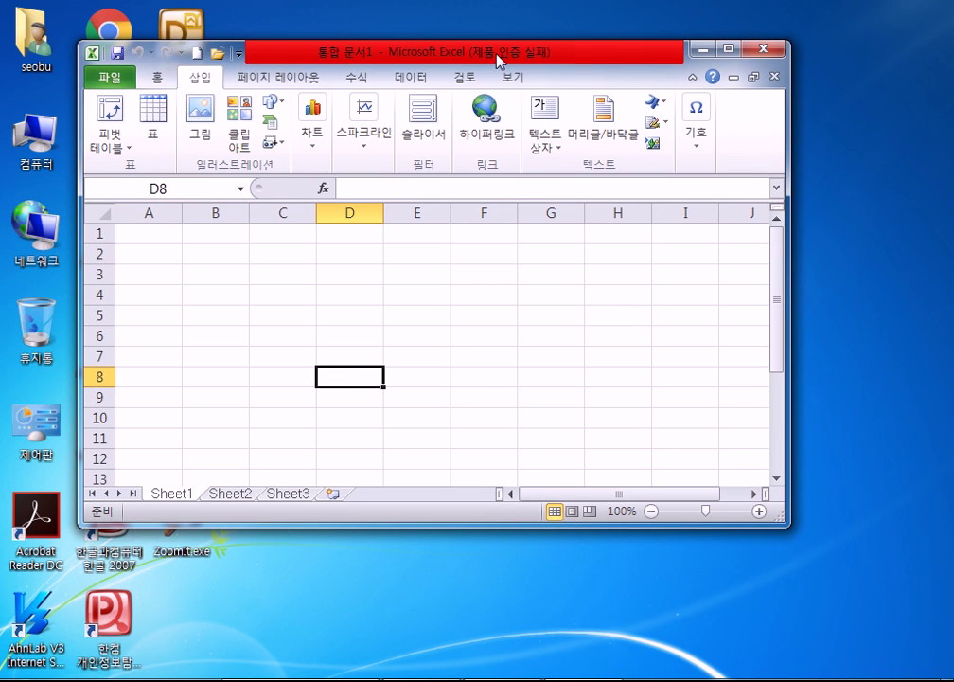
double_click(580, 55)
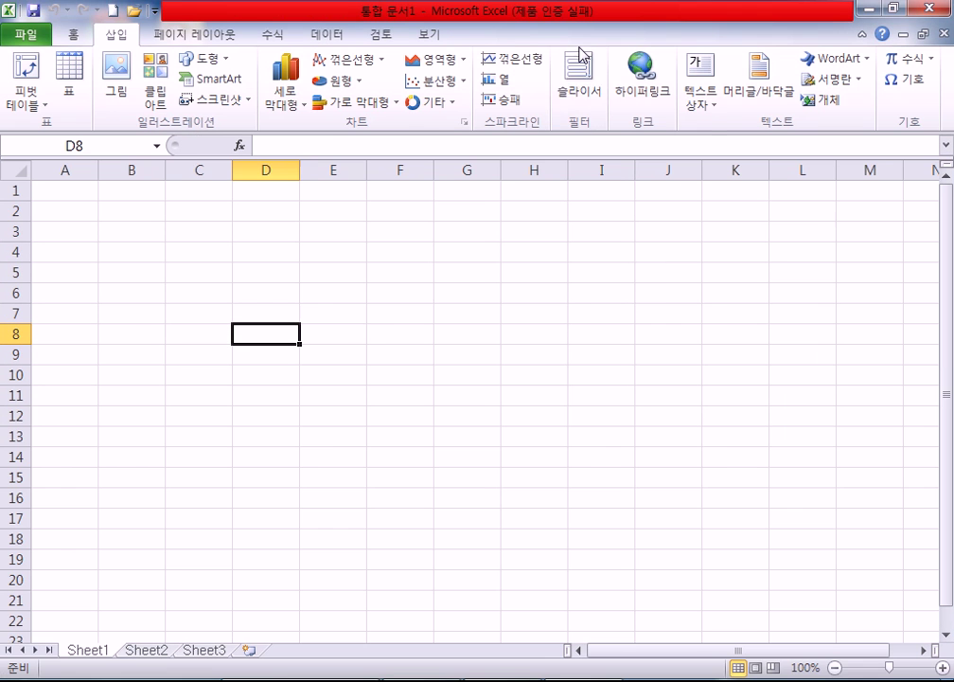
double_click(635, 15)
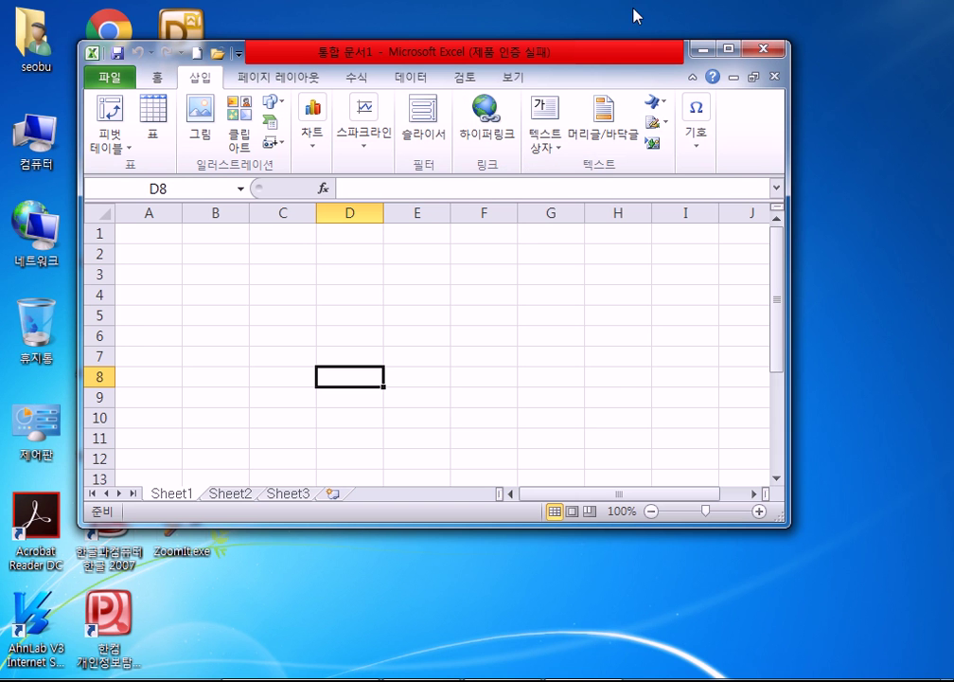
double_click(576, 55)
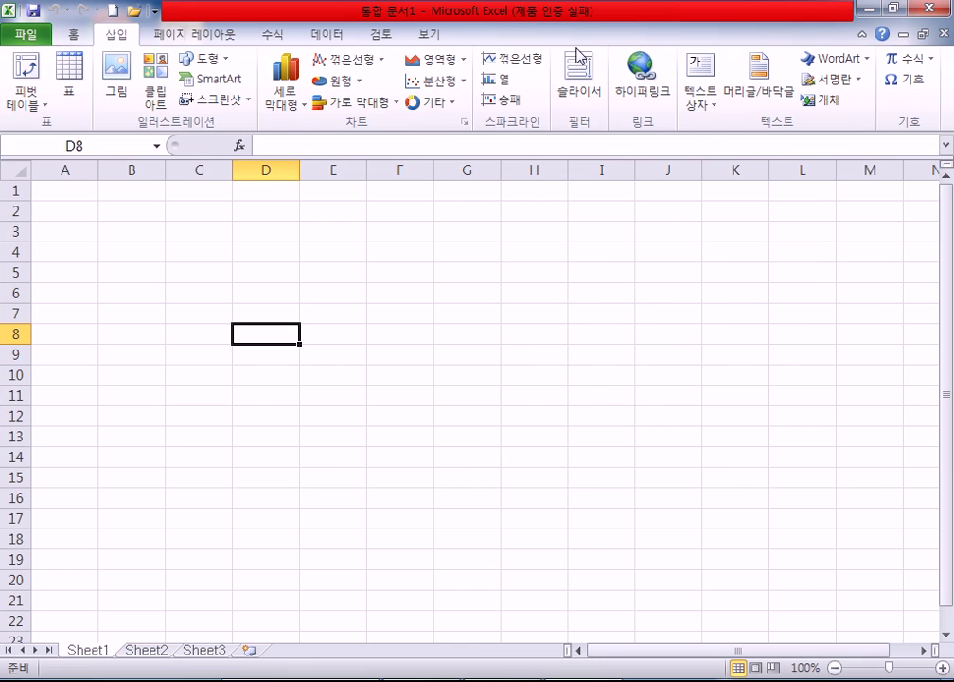
double_click(654, 12)
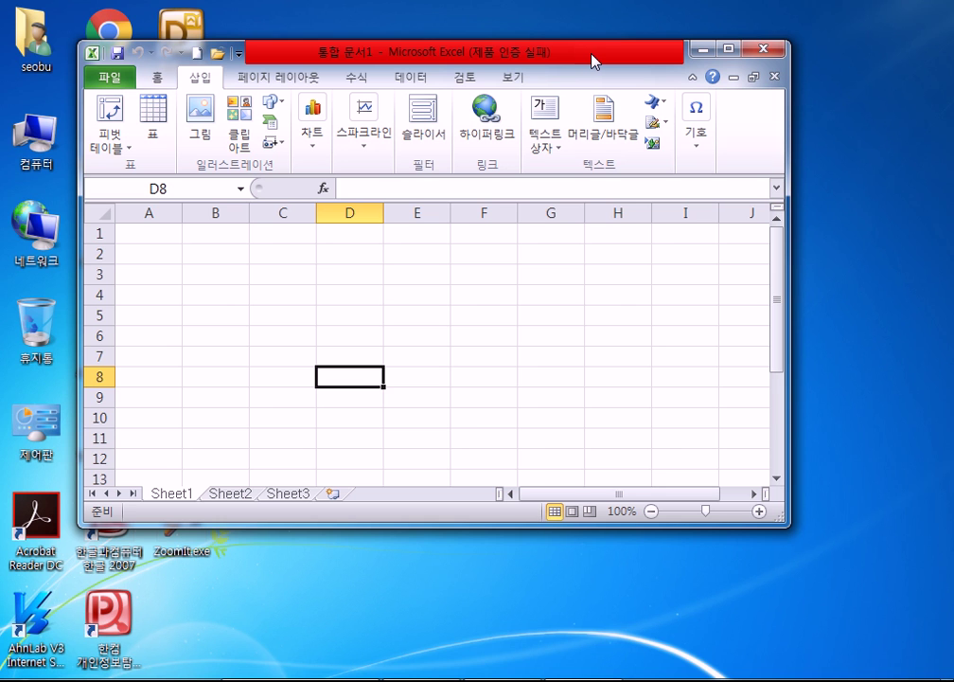
Move the Excel window lower on the desktop and snap it to the left half of the screen
left_click_drag(592, 61, 594, 119)
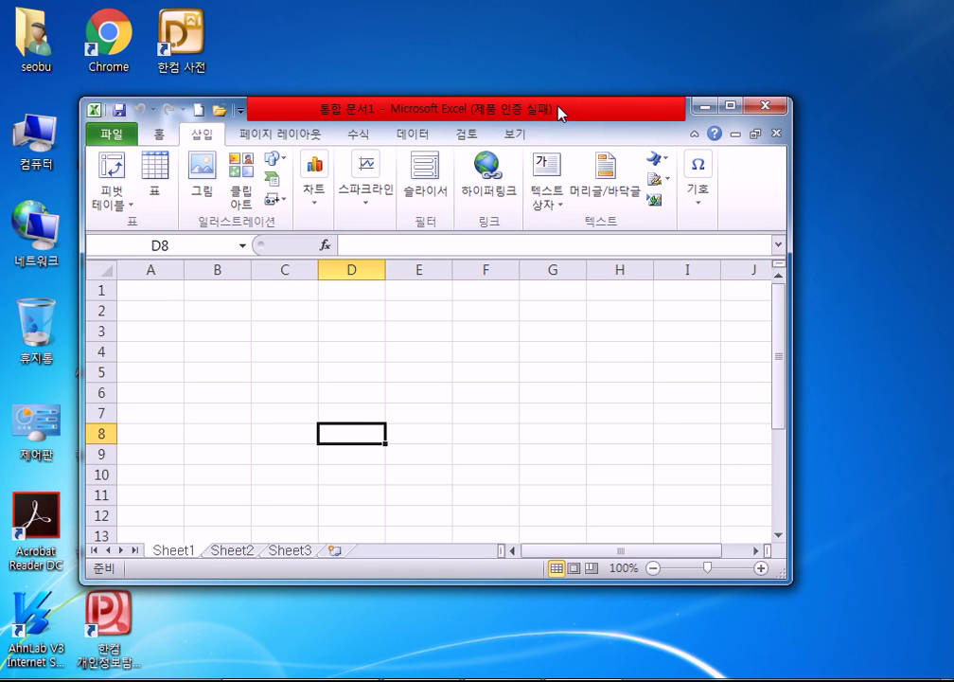
left_click_drag(281, 110, 176, 114)
left_click_drag(119, 114, 83, 111)
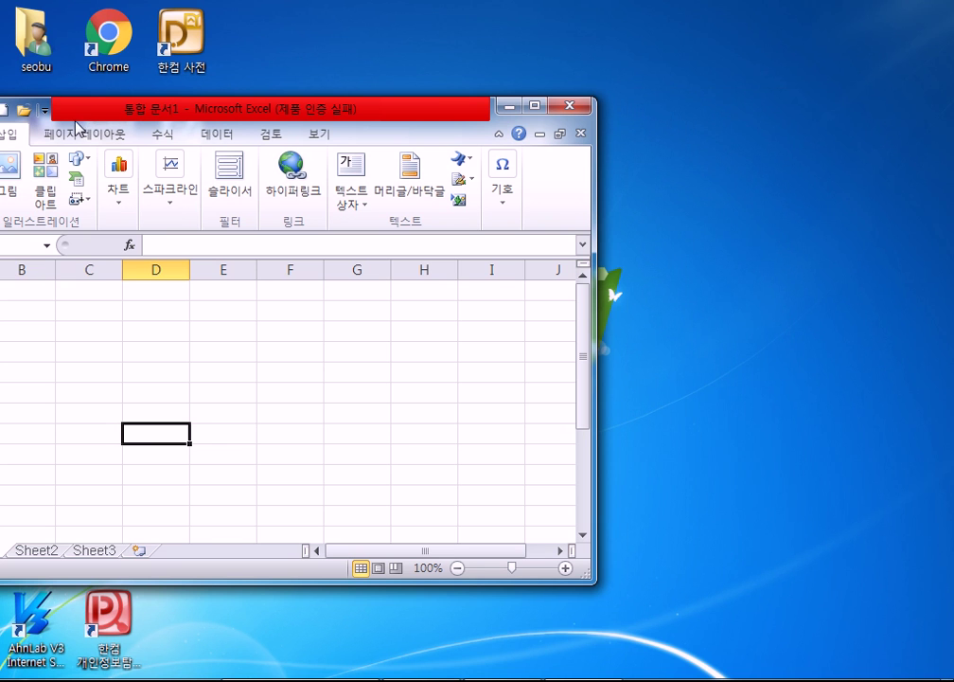
left_click_drag(92, 113, 3, 115)
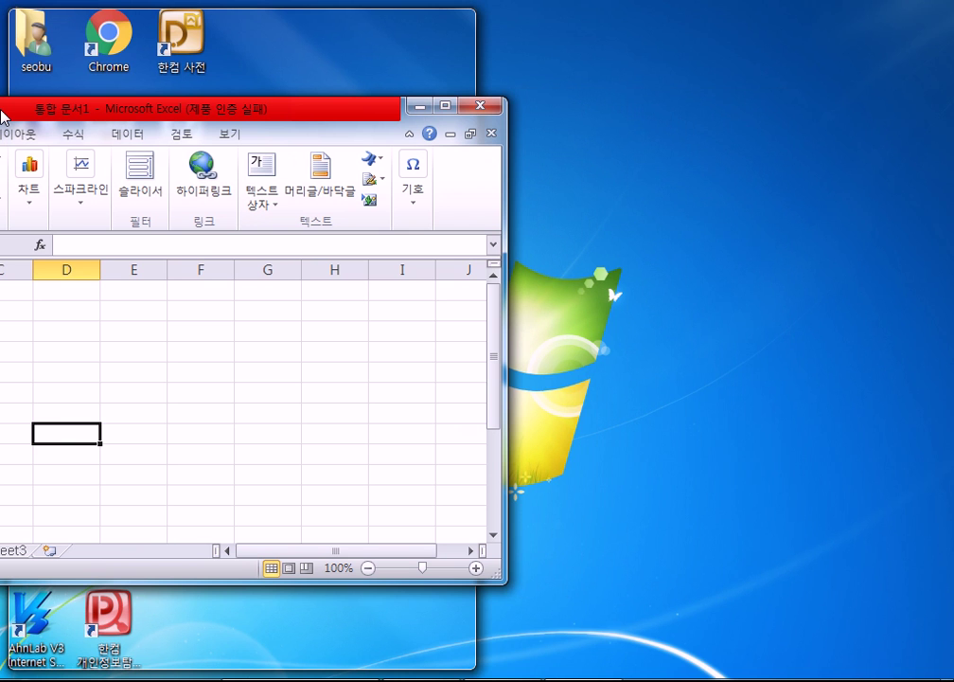
left_click_drag(3, 116, 2, 116)
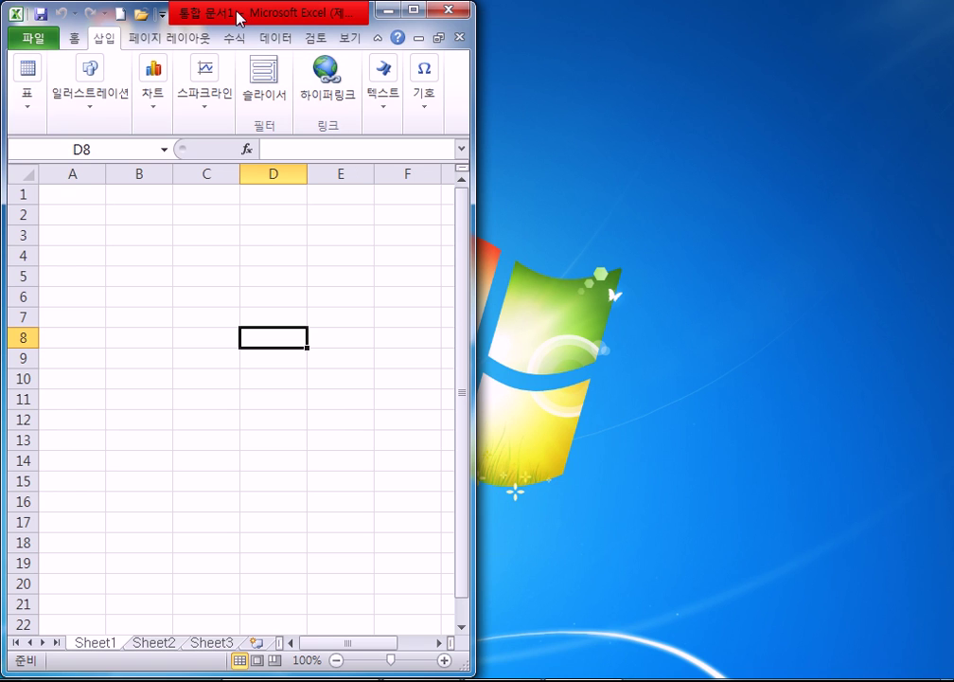
Release the Excel window from its half-screen snap and reposition it near the middle of the desktop
left_click_drag(245, 18, 375, 206)
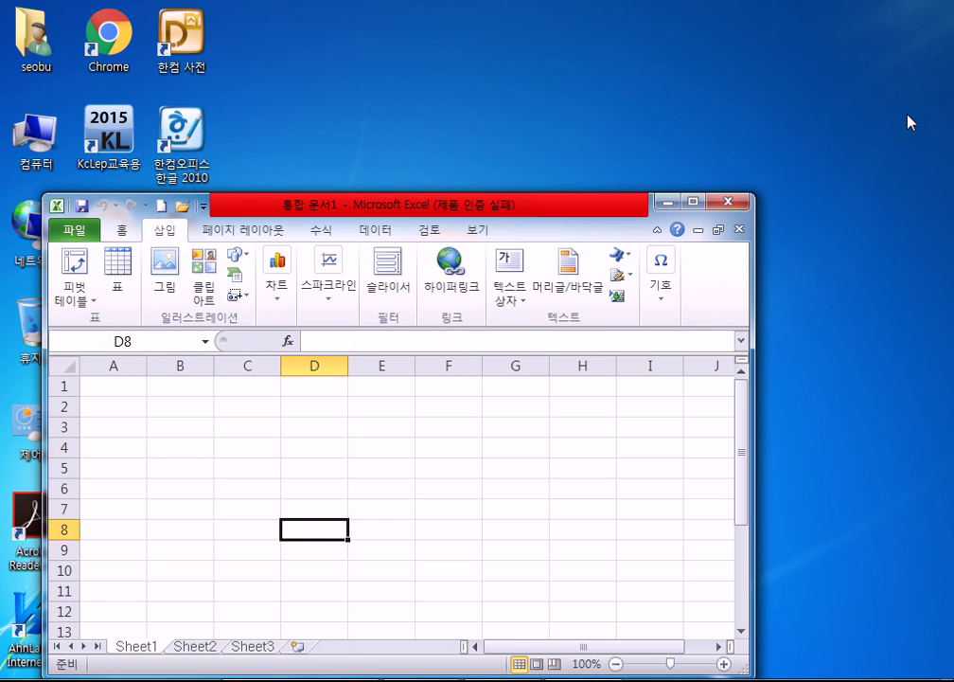
left_click_drag(557, 210, 648, 83)
mouse_move(580, 89)
left_mouse_down()
mouse_move(535, 113)
mouse_move(566, 111)
mouse_move(566, 8)
mouse_move(554, 100)
mouse_move(567, 100)
left_mouse_up()
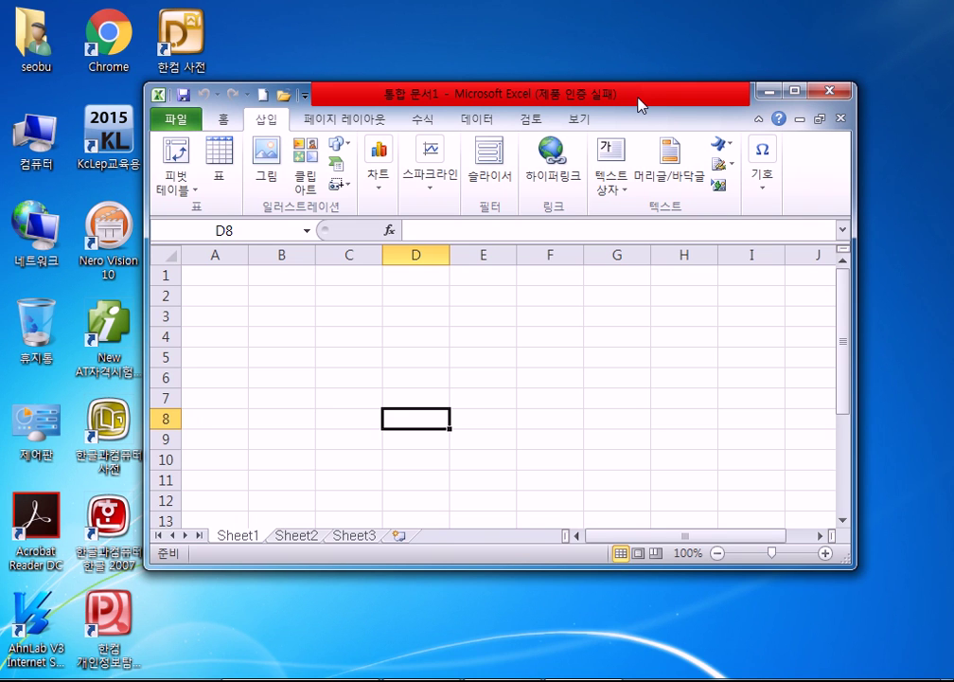
Maximize the Excel window by snapping it to the screen's upper edge, pull it back to a floating window, and reposition it
left_click_drag(640, 104, 639, 9)
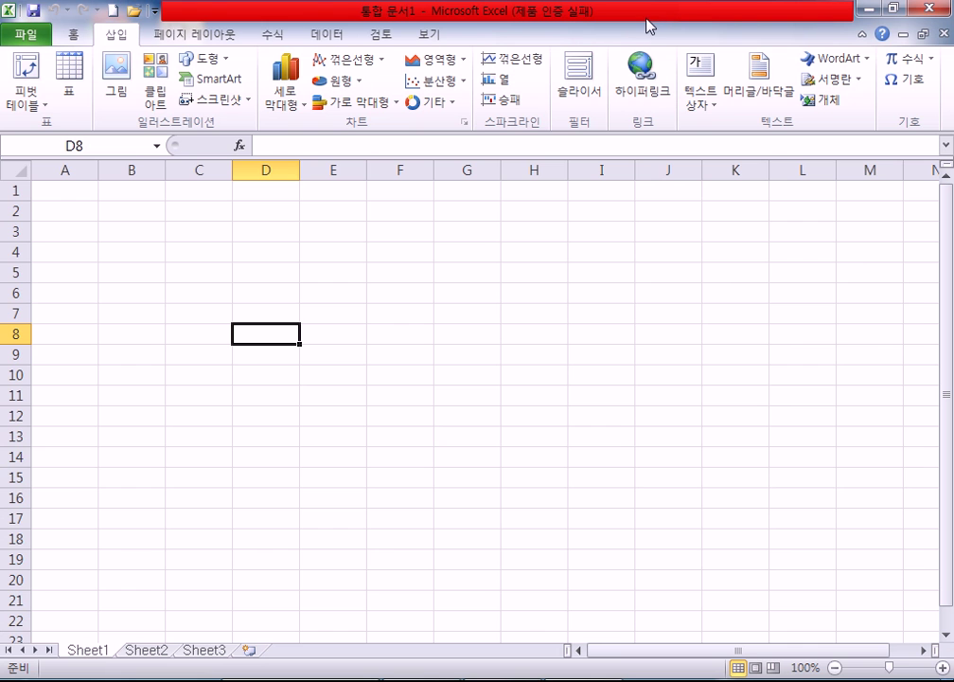
left_click_drag(643, 16, 528, 143)
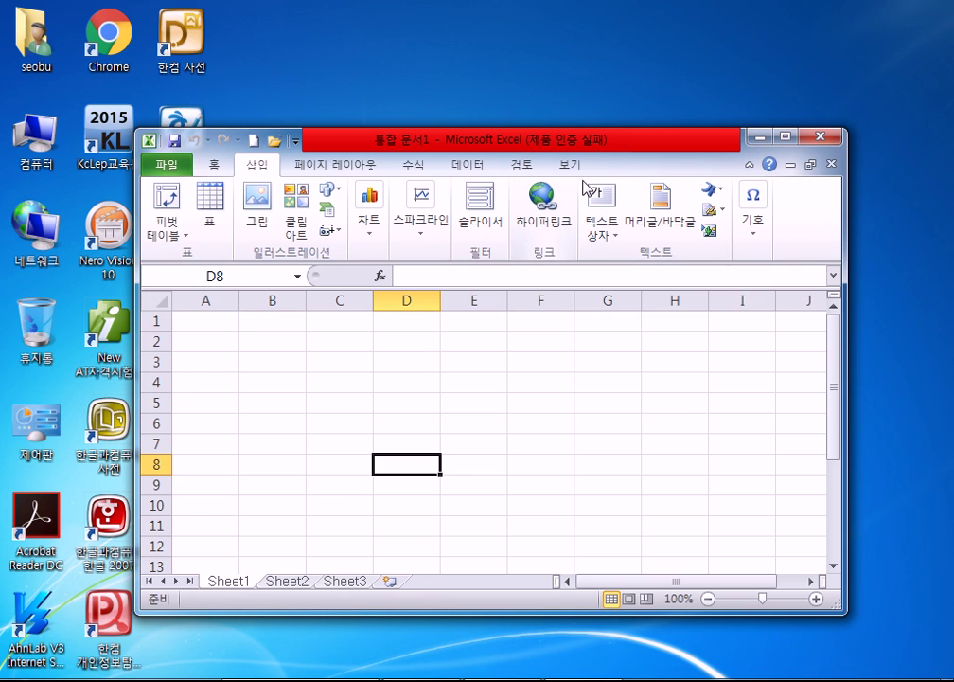
left_click_drag(614, 143, 567, 111)
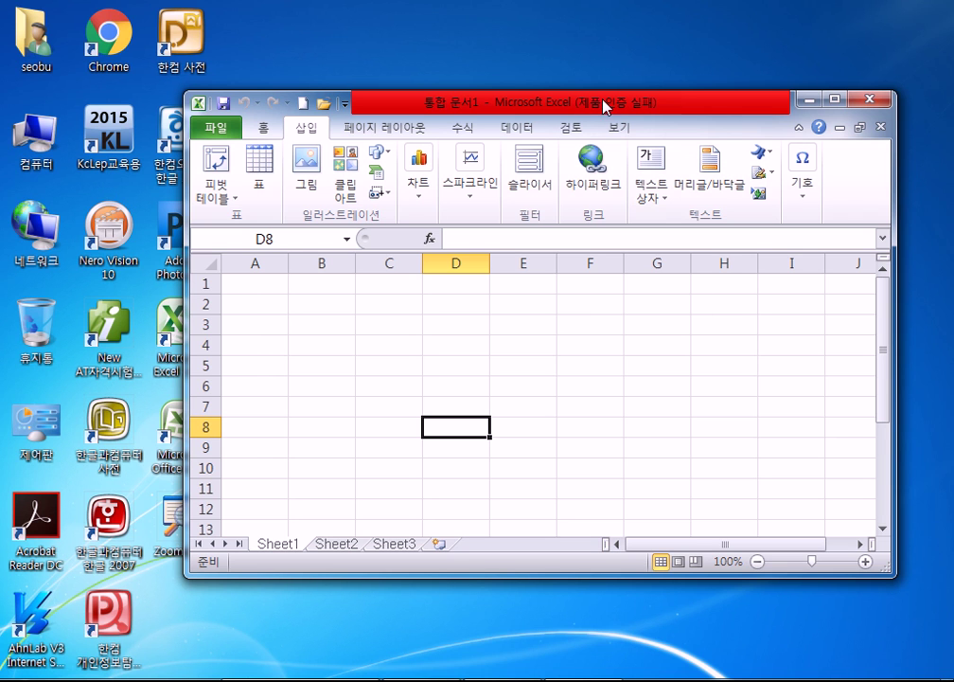
Switch to Notepad, snap its window to the left half of the screen, and maximize it again behind the Excel window
left_click(426, 653)
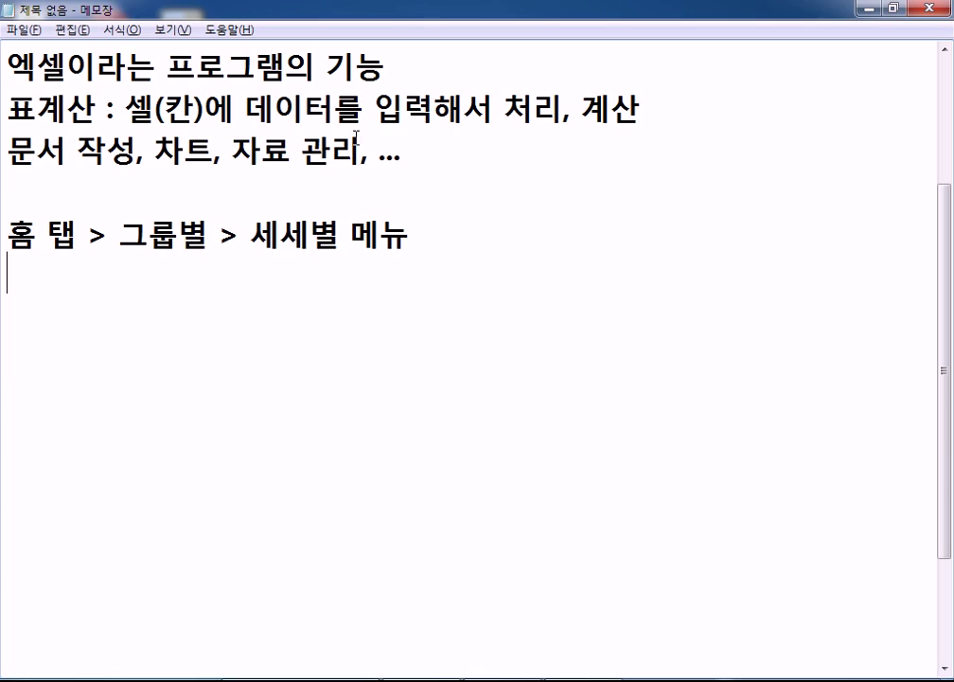
left_click_drag(394, 17, 3, 80)
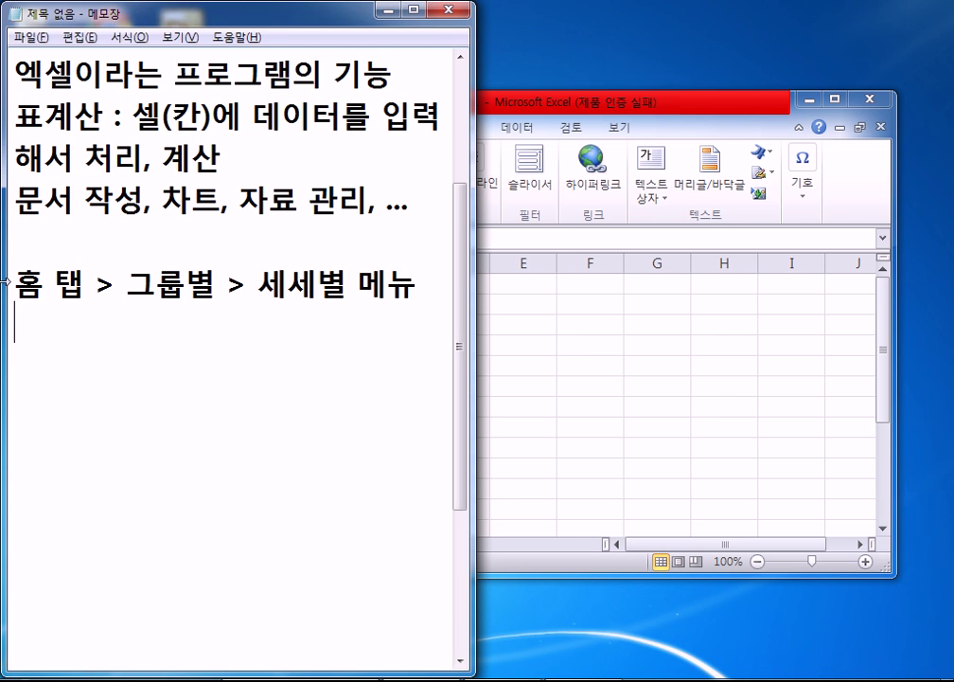
left_click_drag(516, 110, 453, 85)
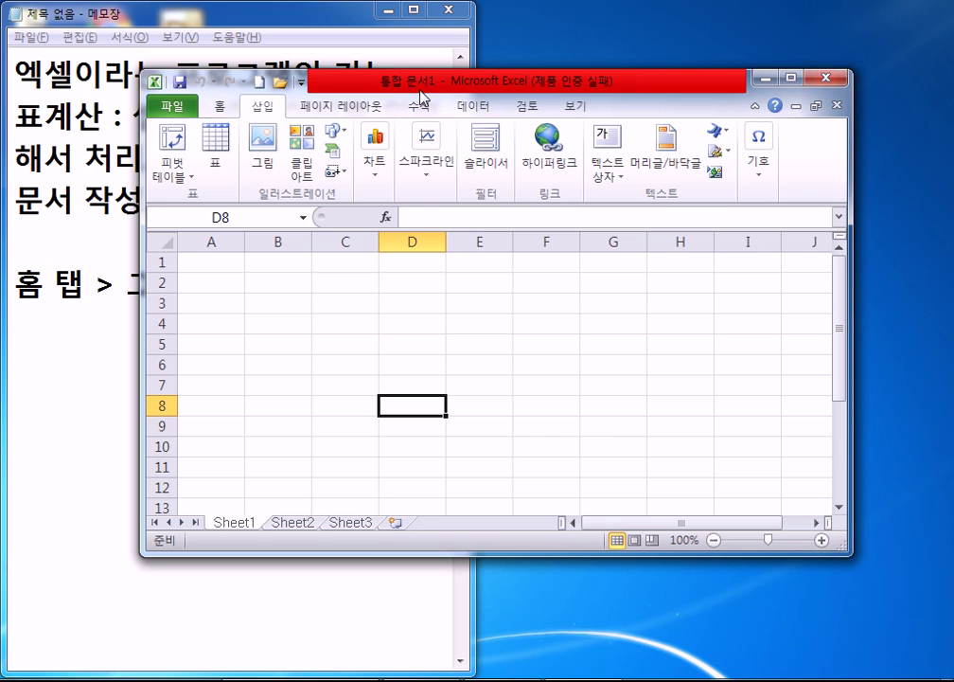
left_click_drag(353, 24, 729, 2)
key("alt+Tab")
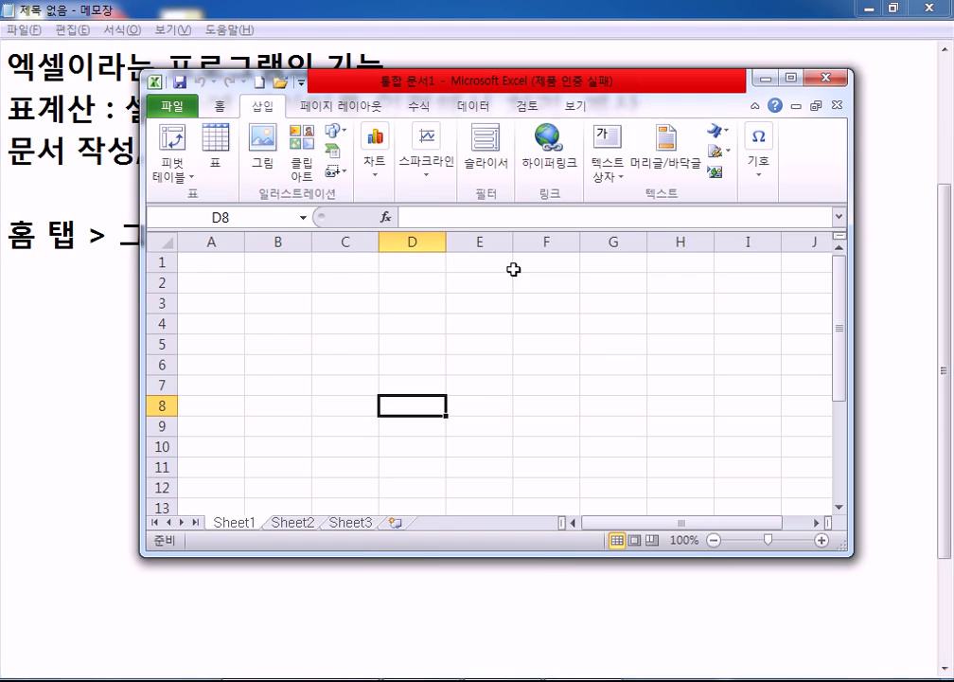
Toggle the Excel window between maximized and restored sizes, ending maximized, and display the Home (홈) ribbon commands
left_click_drag(530, 83, 532, 3)
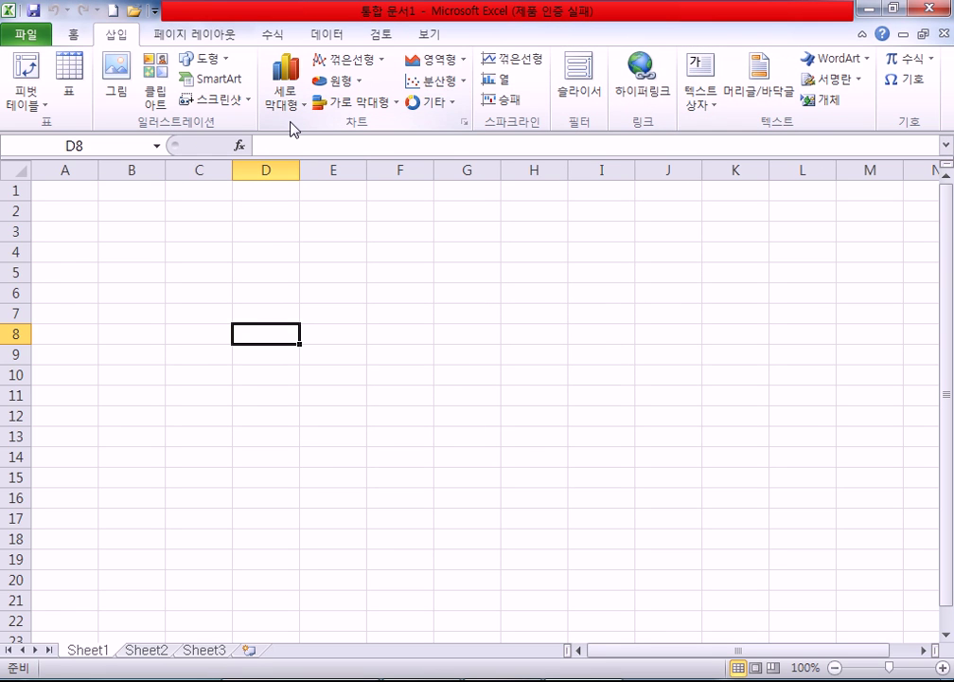
left_click(892, 9)
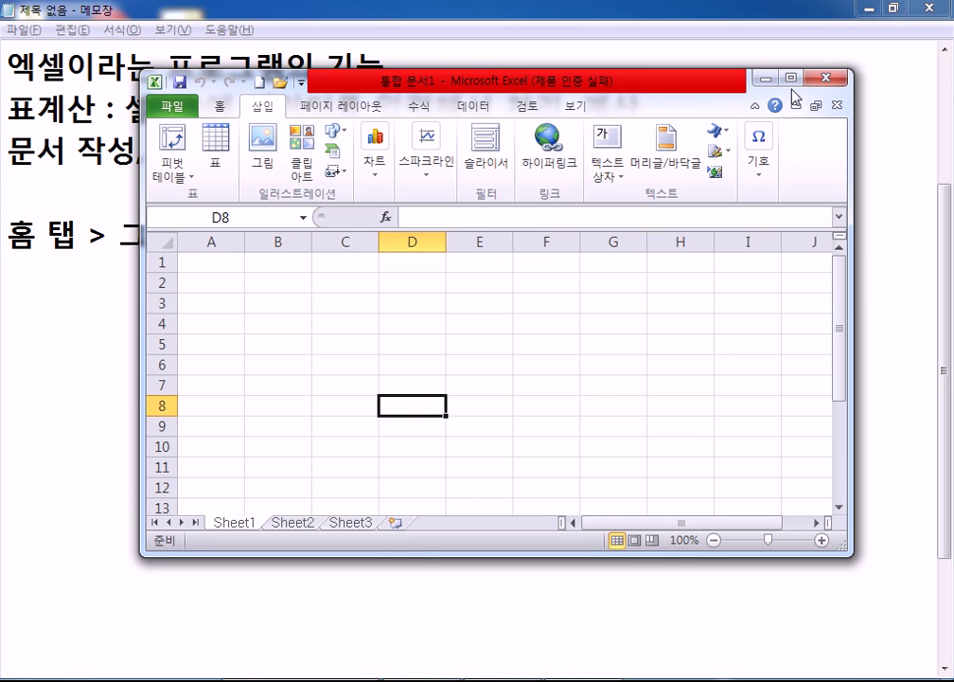
left_click(791, 78)
left_click_drag(622, 14, 571, 5)
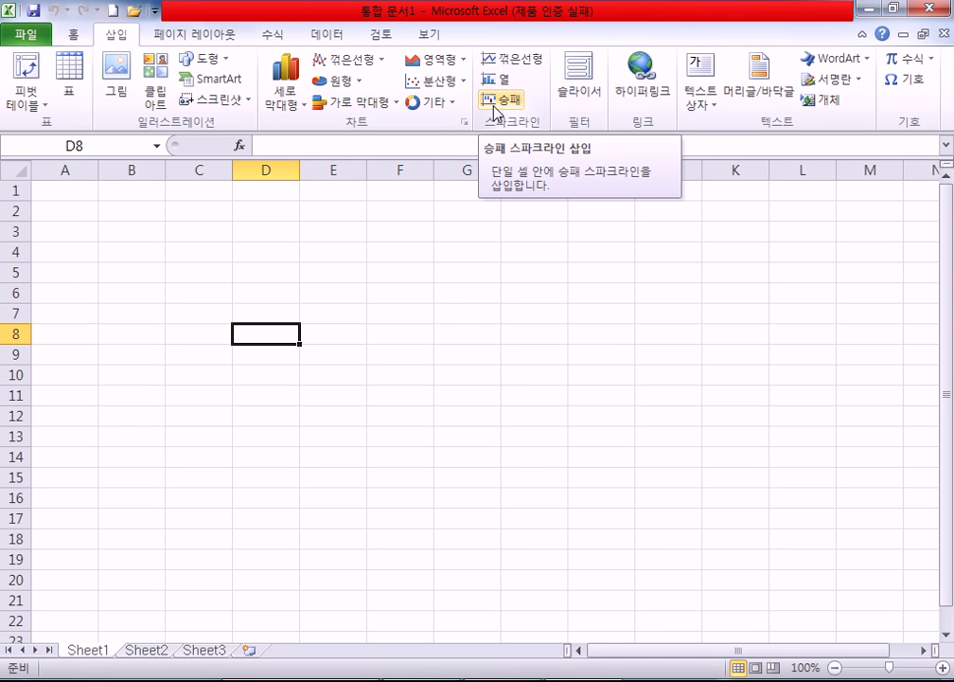
left_click(73, 34)
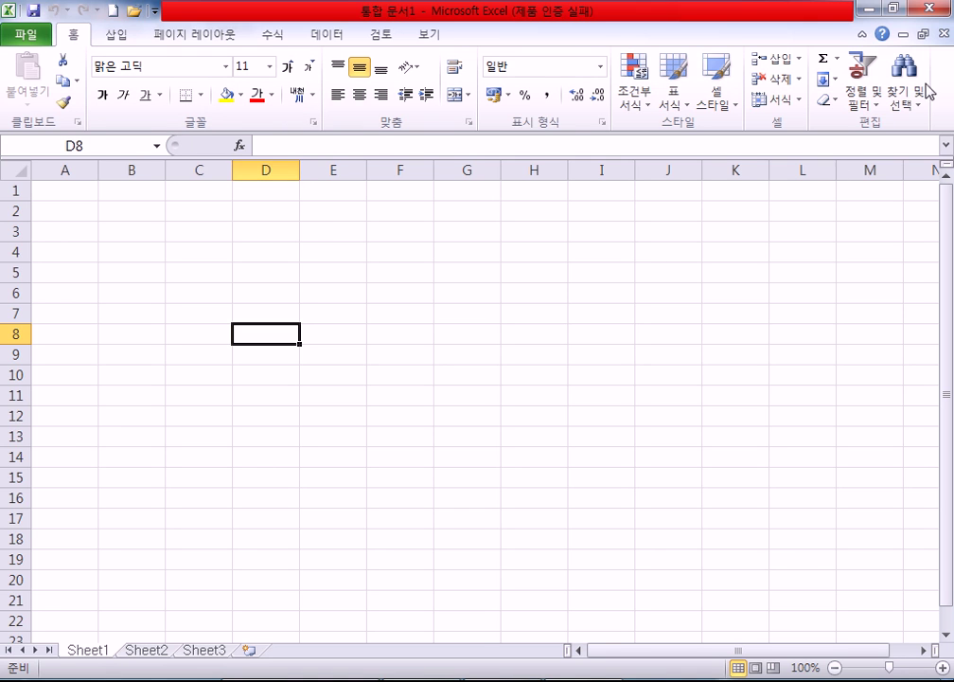
Restore the Excel window, move it to the screen's upper-left corner, and widen it to almost the full screen width
left_click(896, 9)
left_click_drag(656, 93, 425, 13)
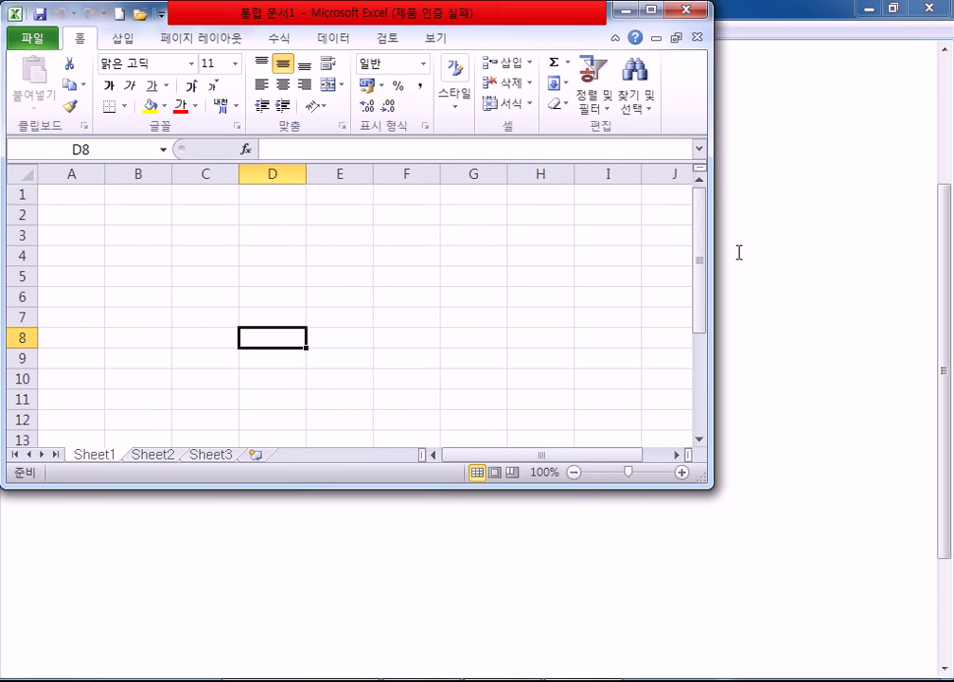
left_click_drag(714, 252, 923, 256)
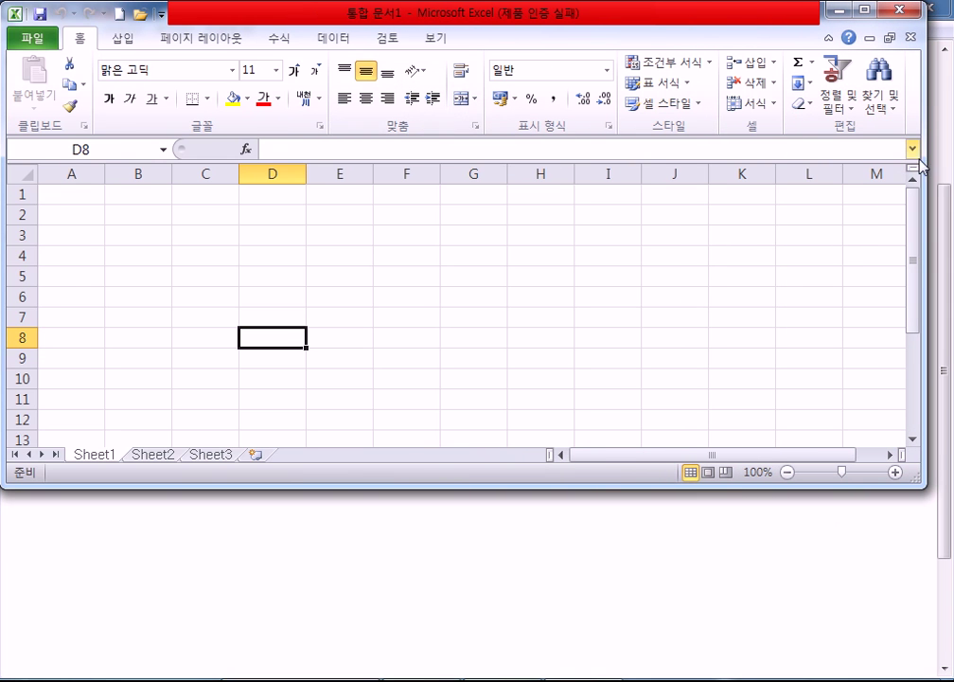
left_click_drag(920, 148, 953, 149)
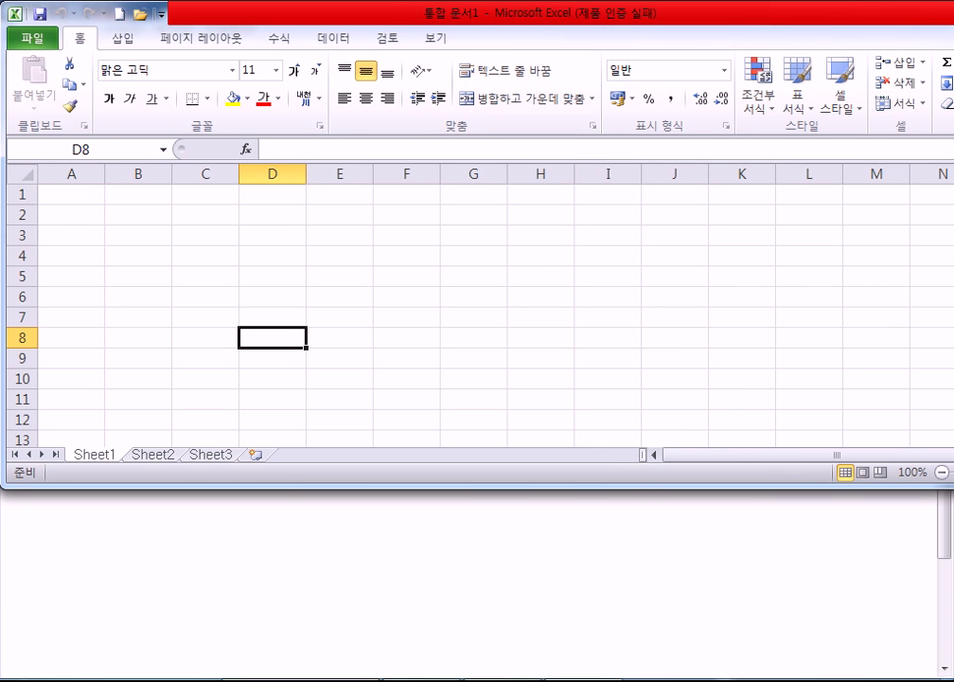
left_click_drag(953, 149, 947, 181)
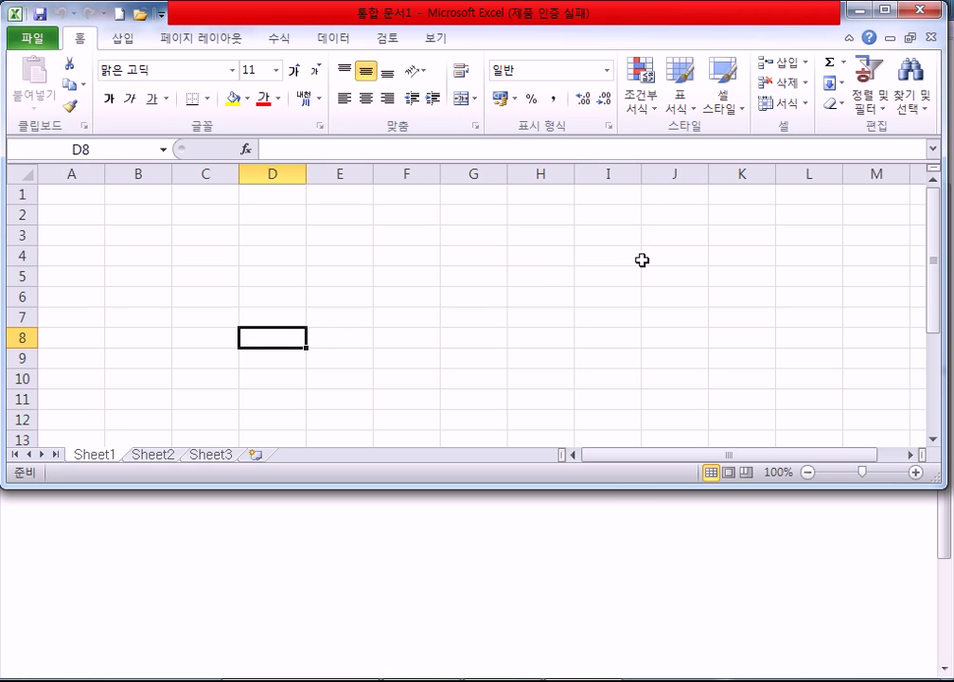
Resize the Excel window's width wider and narrower to demonstrate how the Home ribbon groups adapt, ending with the window maximized
left_click_drag(939, 251, 953, 251)
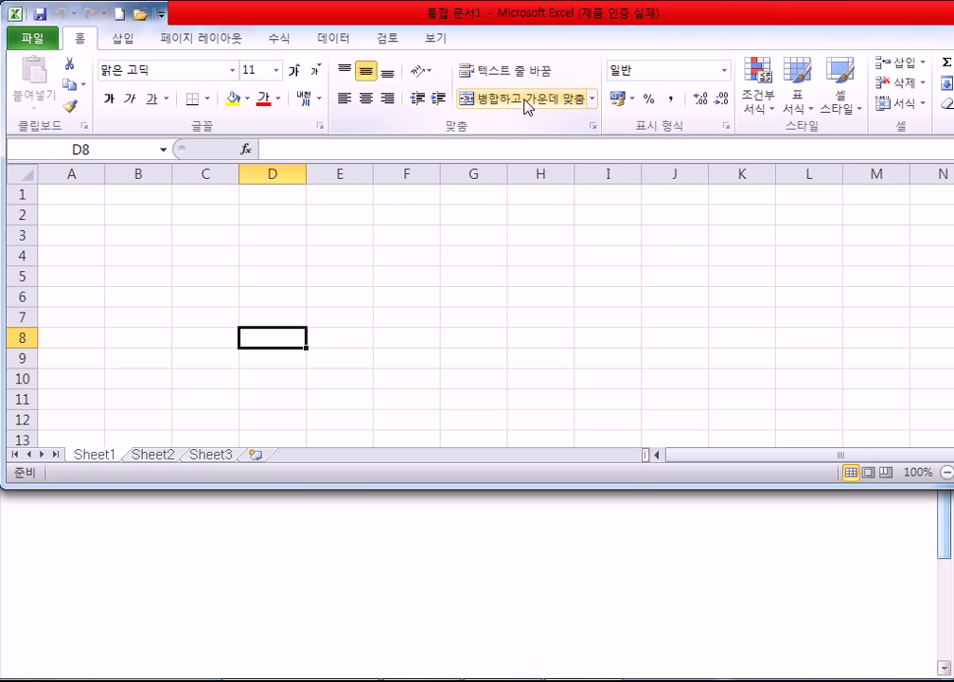
left_click_drag(953, 284, 950, 284)
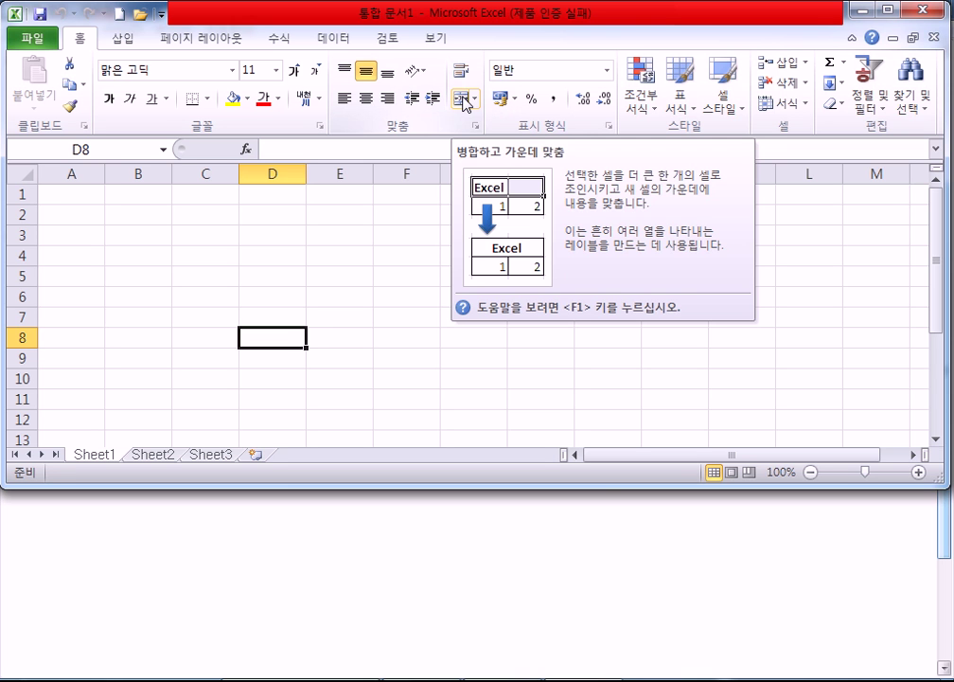
left_click_drag(938, 121, 494, 121)
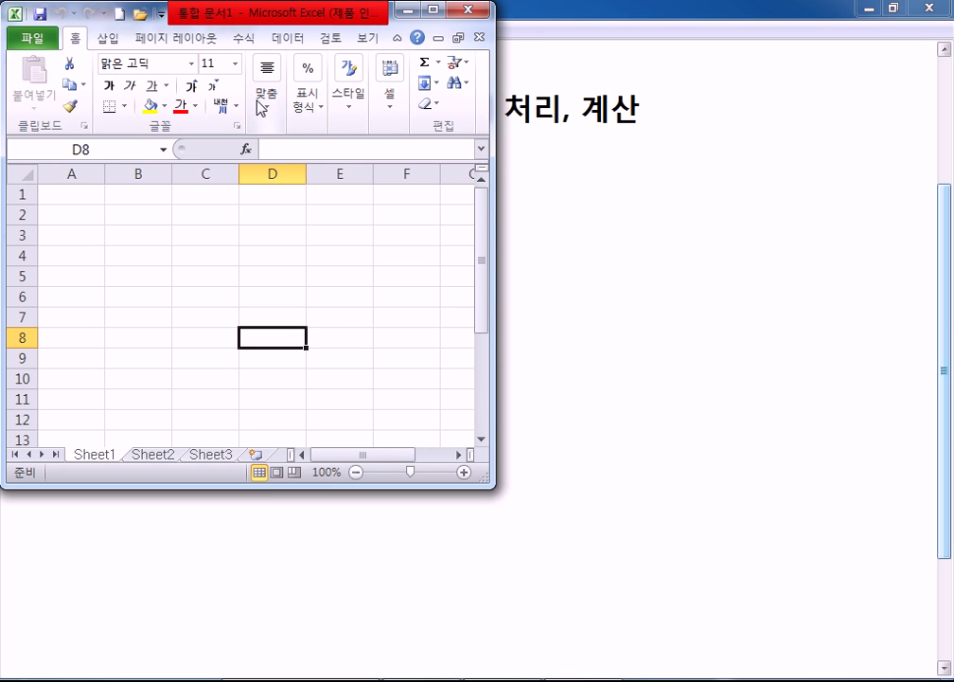
left_click_drag(494, 112, 950, 117)
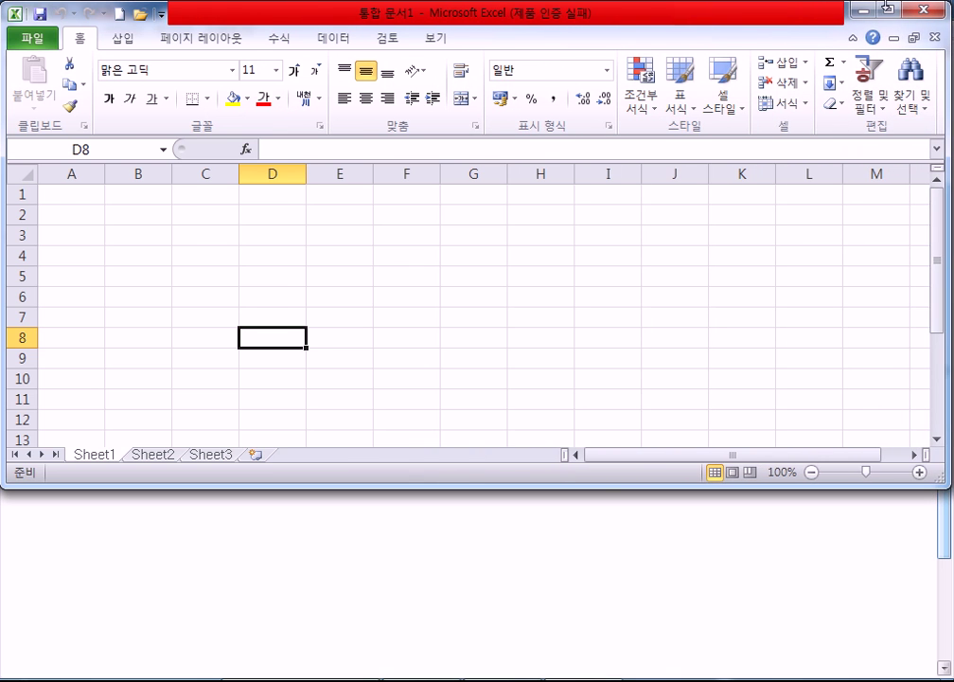
left_click(887, 9)
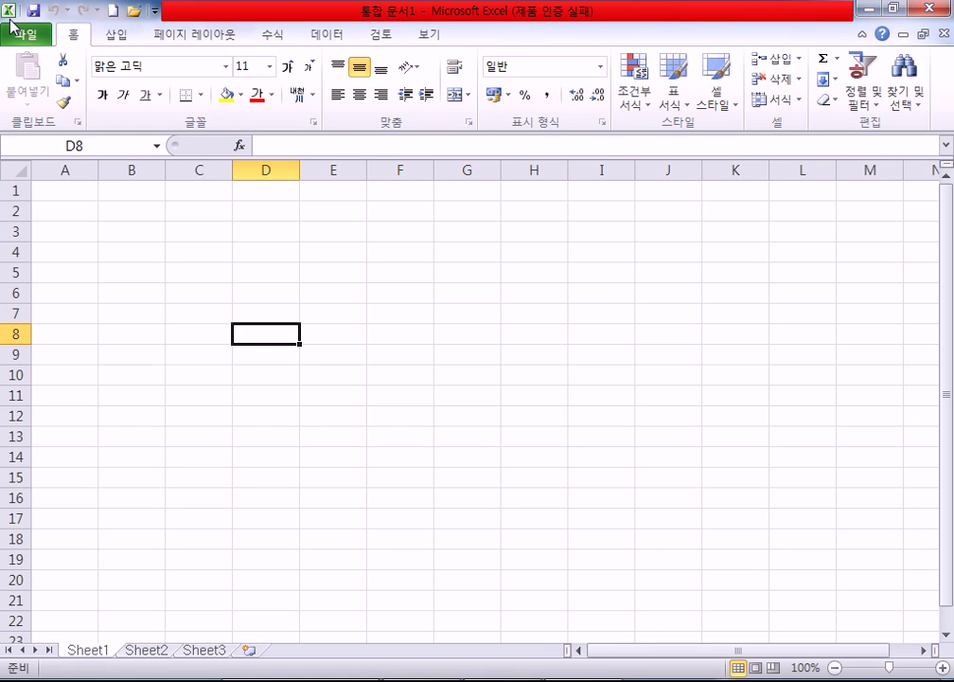
Display Excel's window control menu and the Save As (다른 이름으로 저장) dialog, closing both without saving
left_click(6, 13)
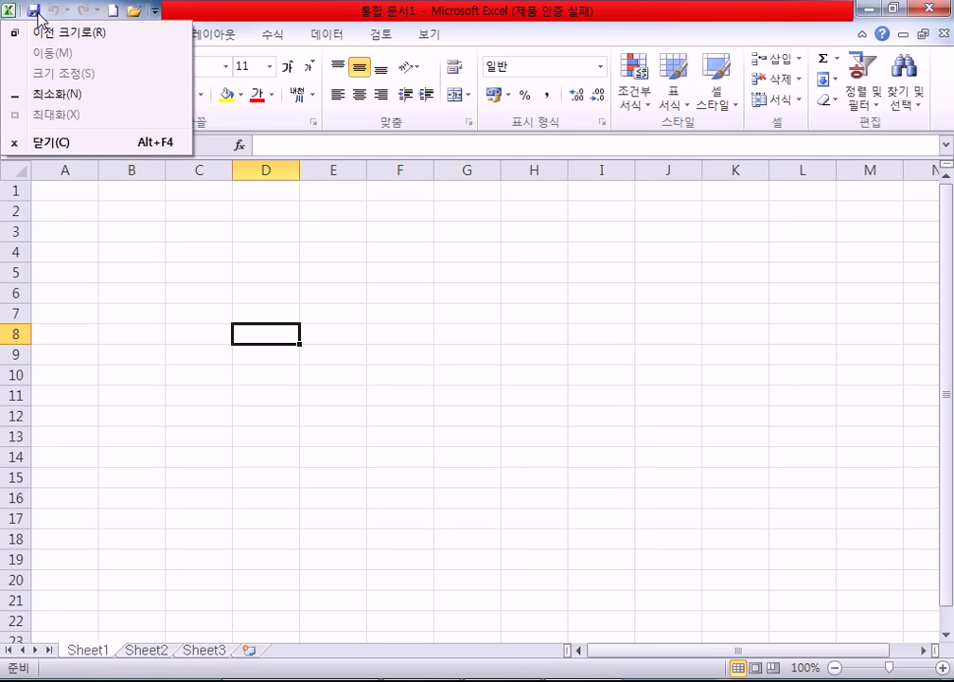
left_click(38, 15)
left_click(38, 15)
key("BackSpace")
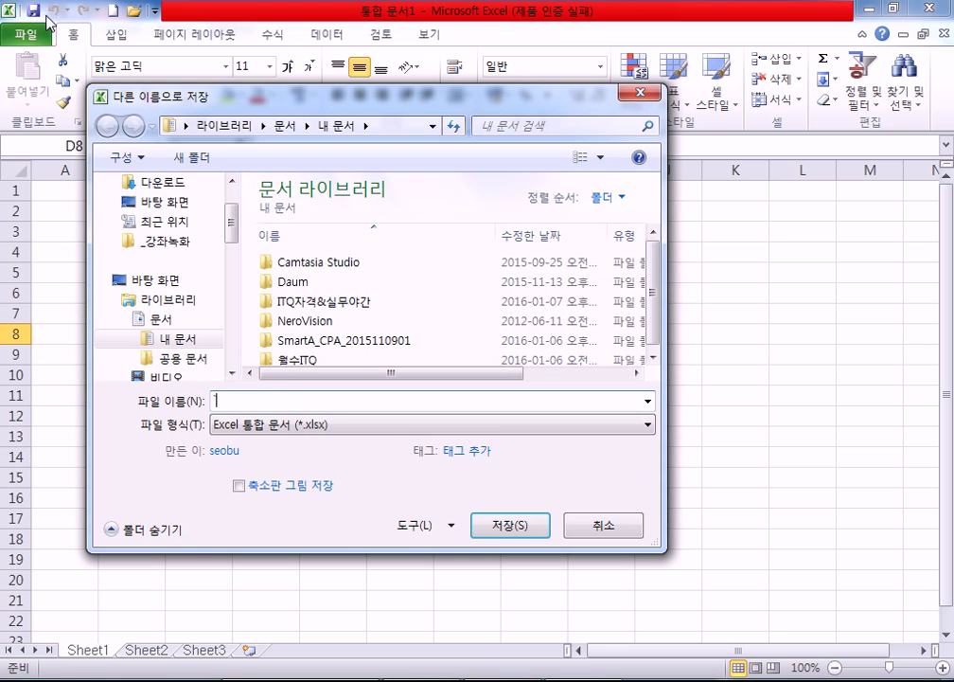
left_click(641, 92)
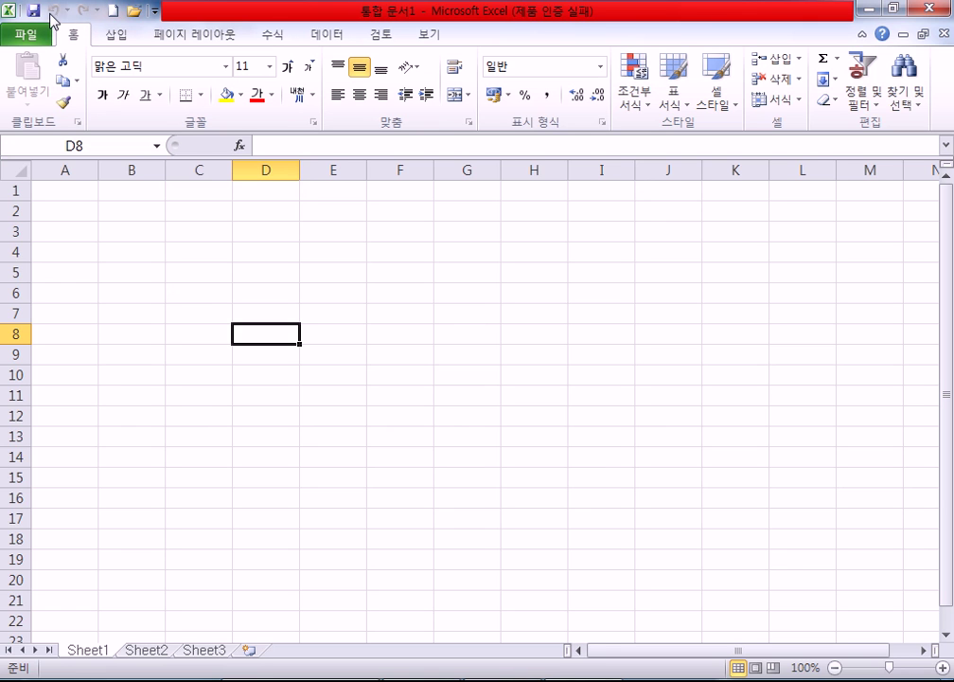
Remove the Open (열기), Save (저장) and New (새로 만들기) commands from the Quick Access Toolbar
left_click(155, 12)
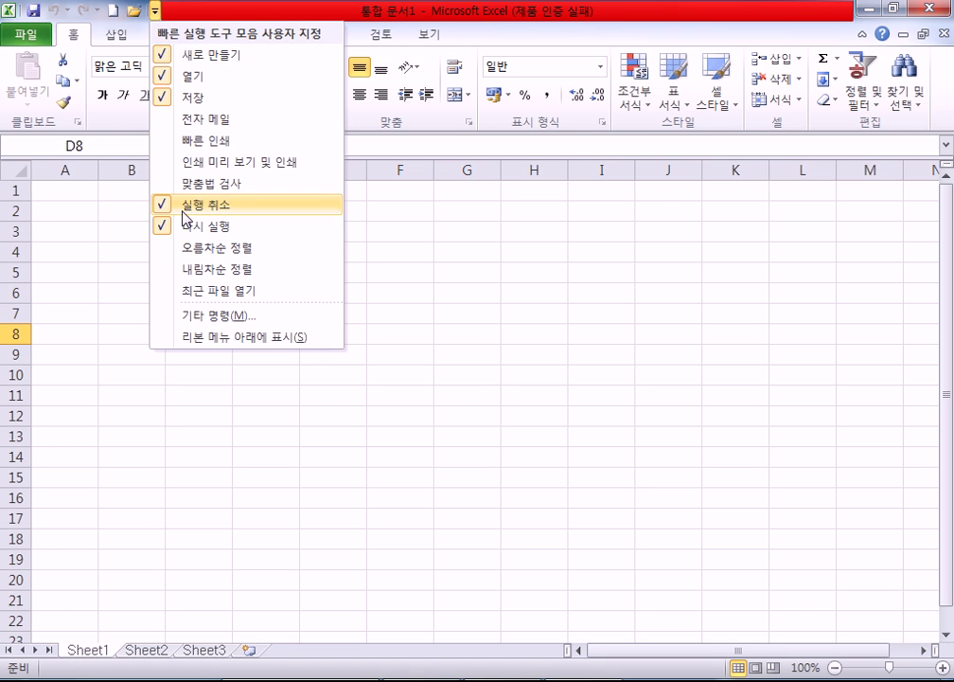
left_click(182, 78)
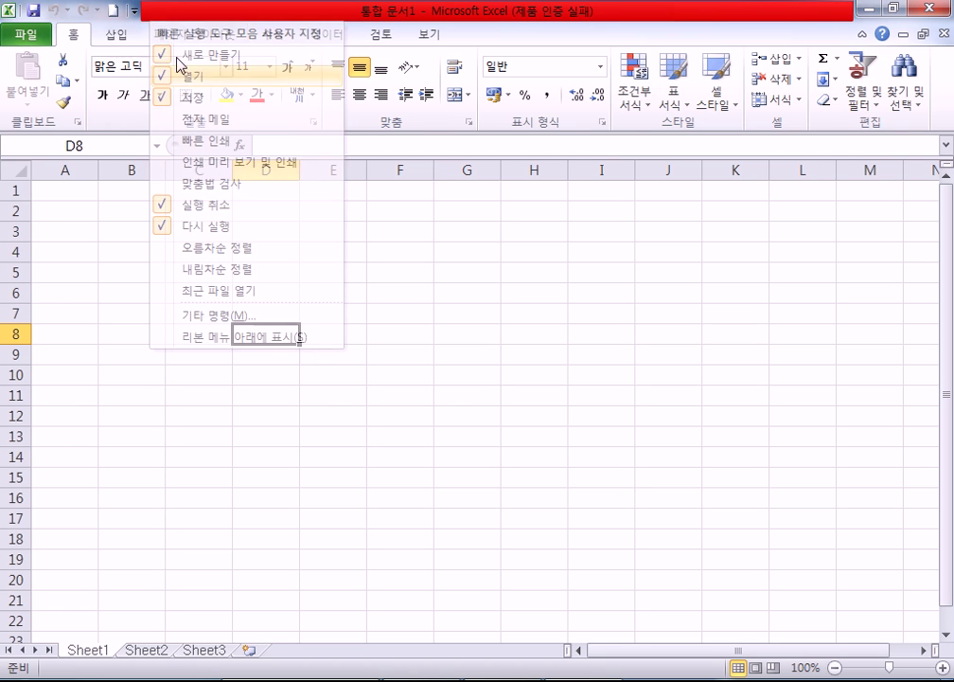
left_click(135, 11)
left_click(168, 99)
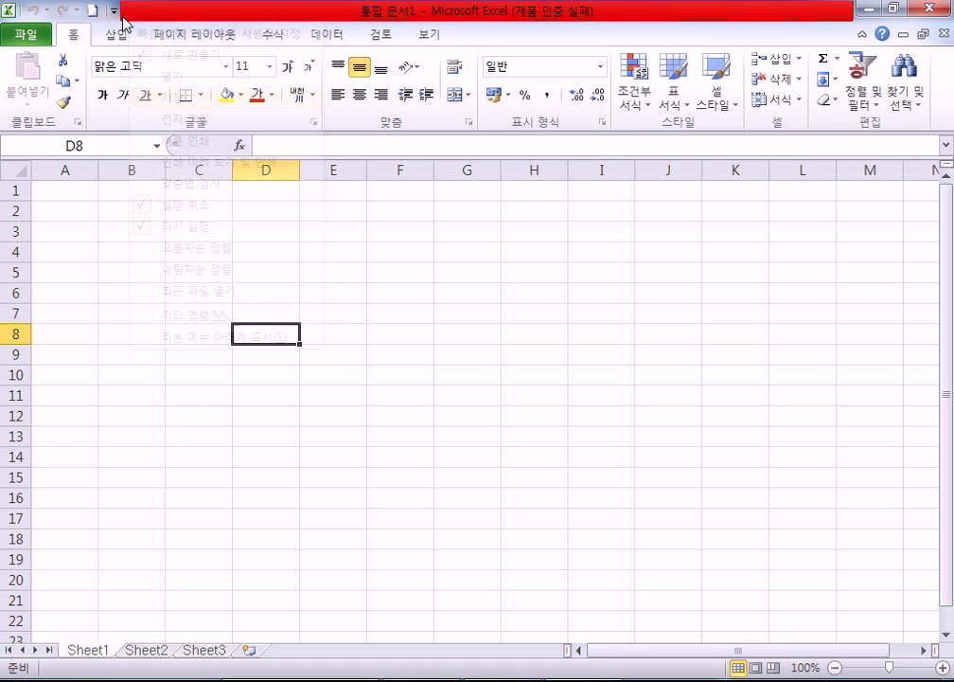
left_click(115, 11)
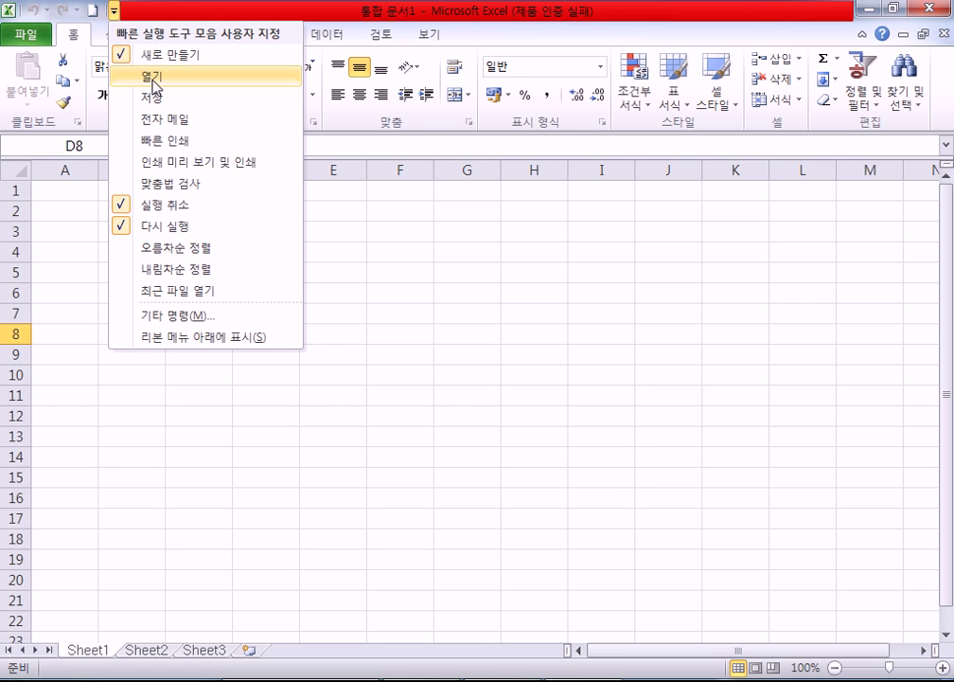
left_click(142, 57)
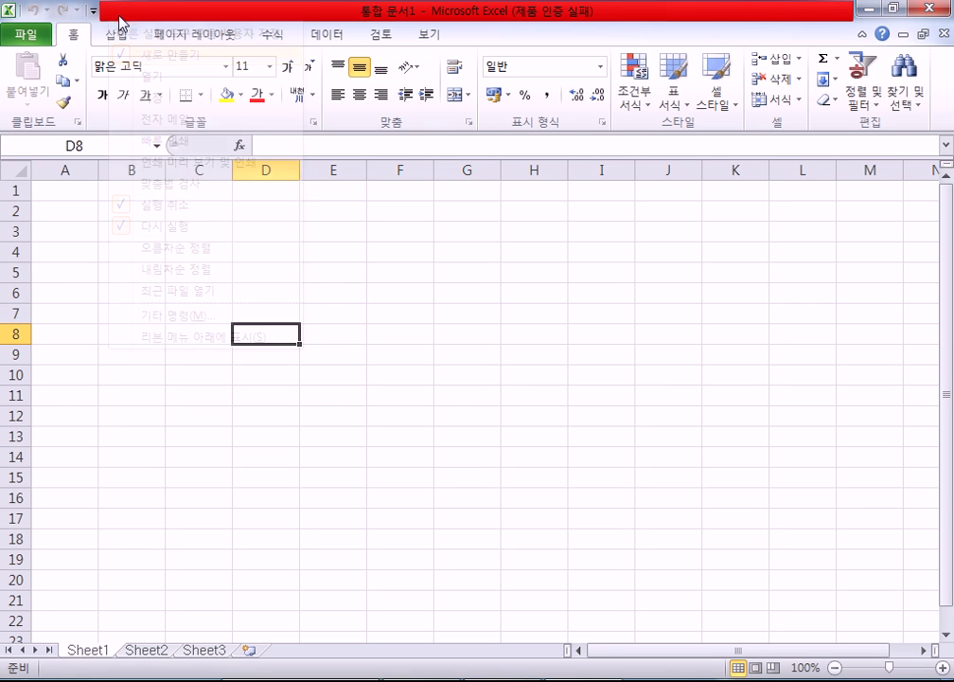
Remove Undo (실행 취소) from the Quick Access Toolbar and add it back after the Redo command
left_click(93, 12)
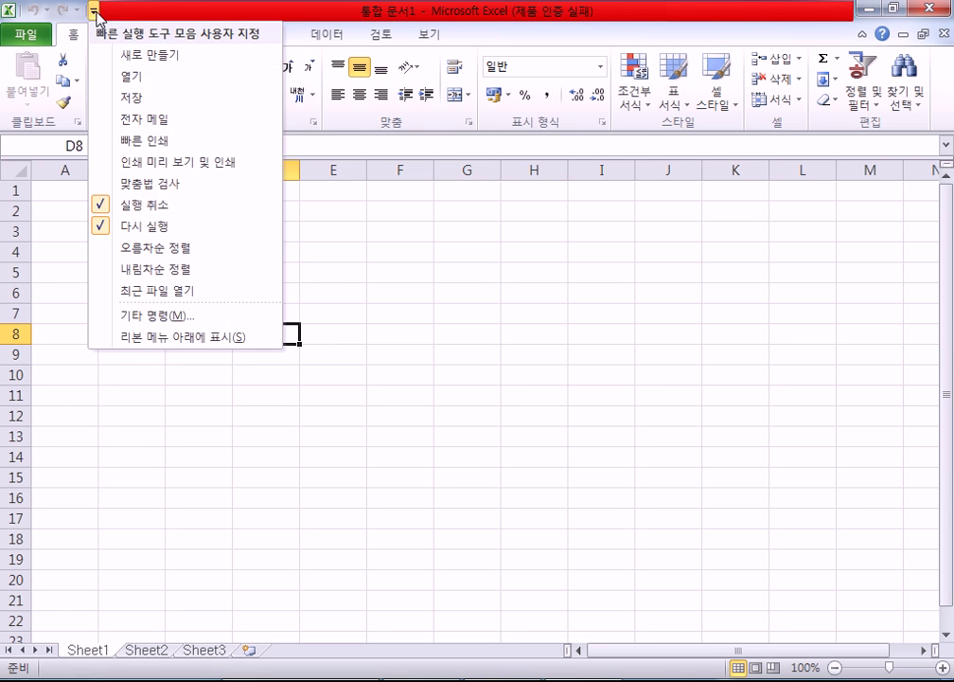
left_click(137, 205)
left_click(63, 12)
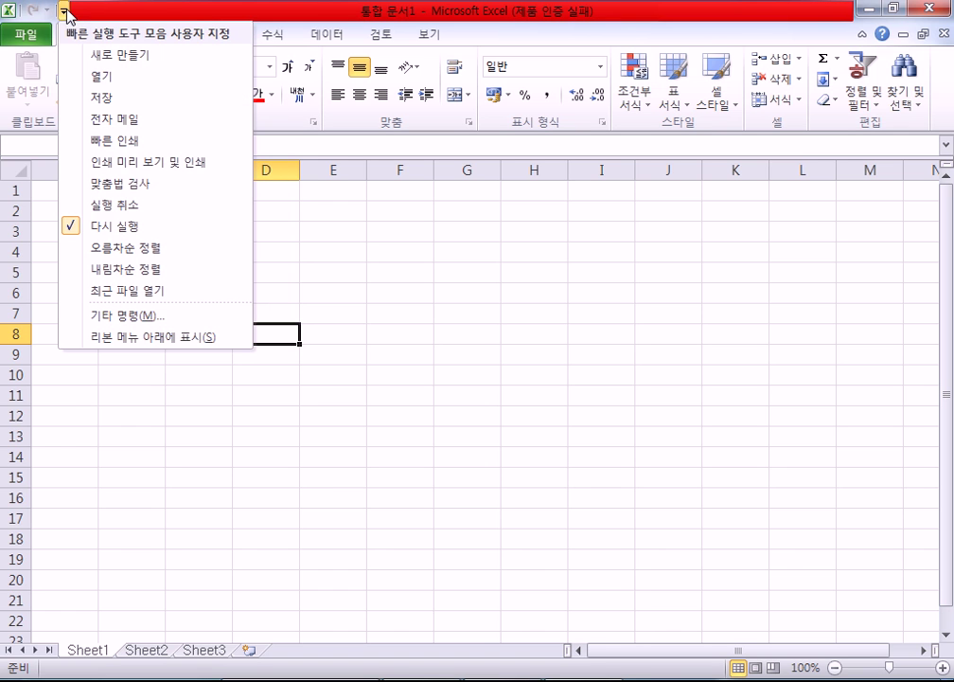
left_click(112, 210)
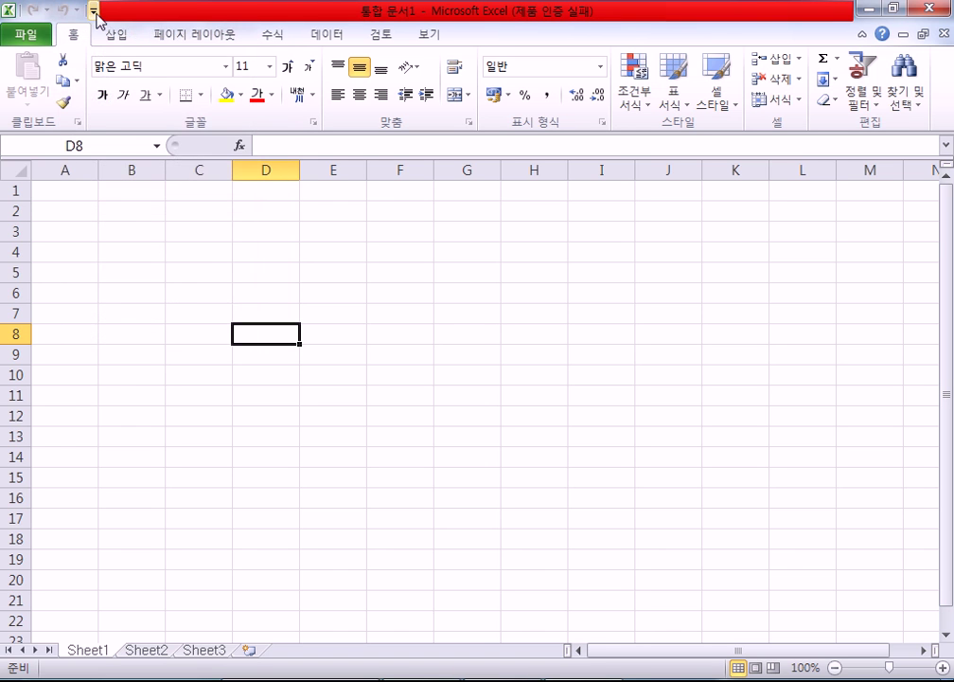
Add the New (새로 만들기) and Save (저장) commands back to the Quick Access Toolbar
left_click(94, 12)
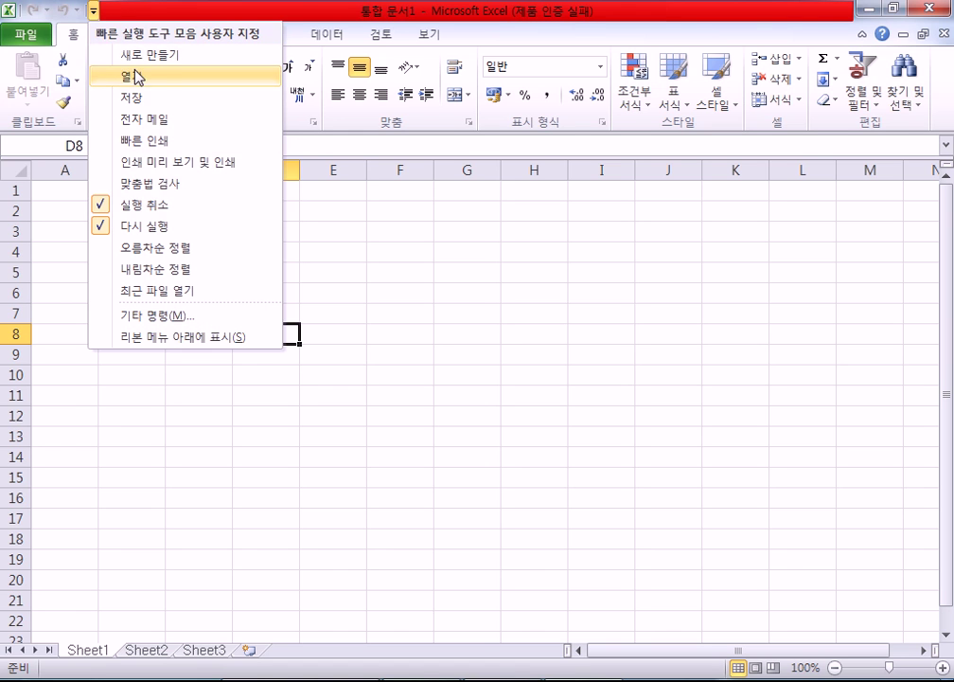
left_click(107, 53)
left_click(113, 13)
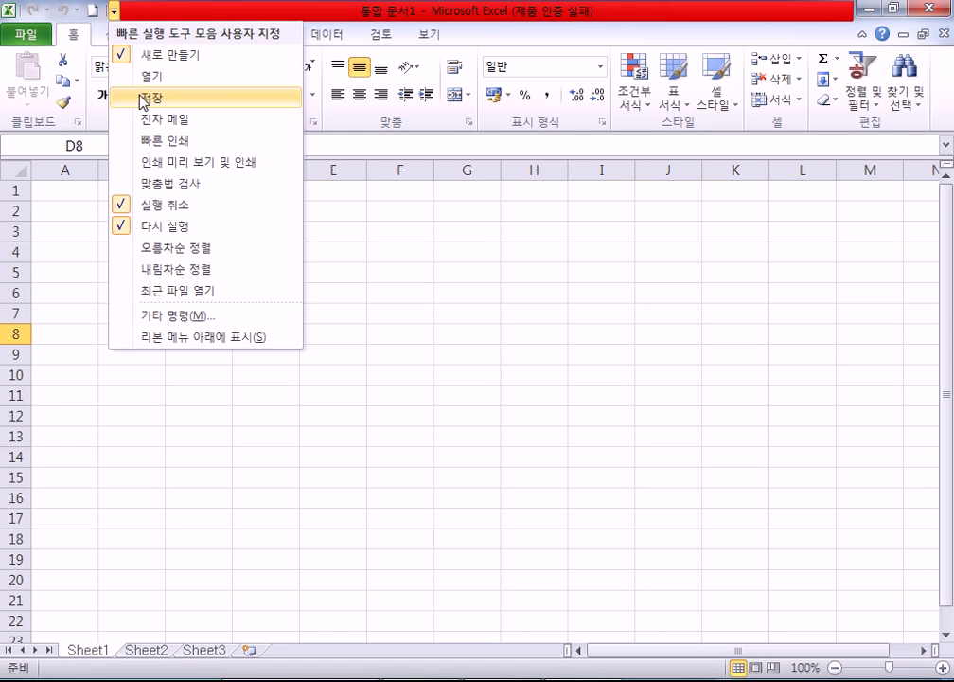
left_click(118, 91)
Add E-mail (전자 메일) to the Quick Access Toolbar and reposition Undo (실행 취소) after it by removing and re-adding it
left_click(135, 12)
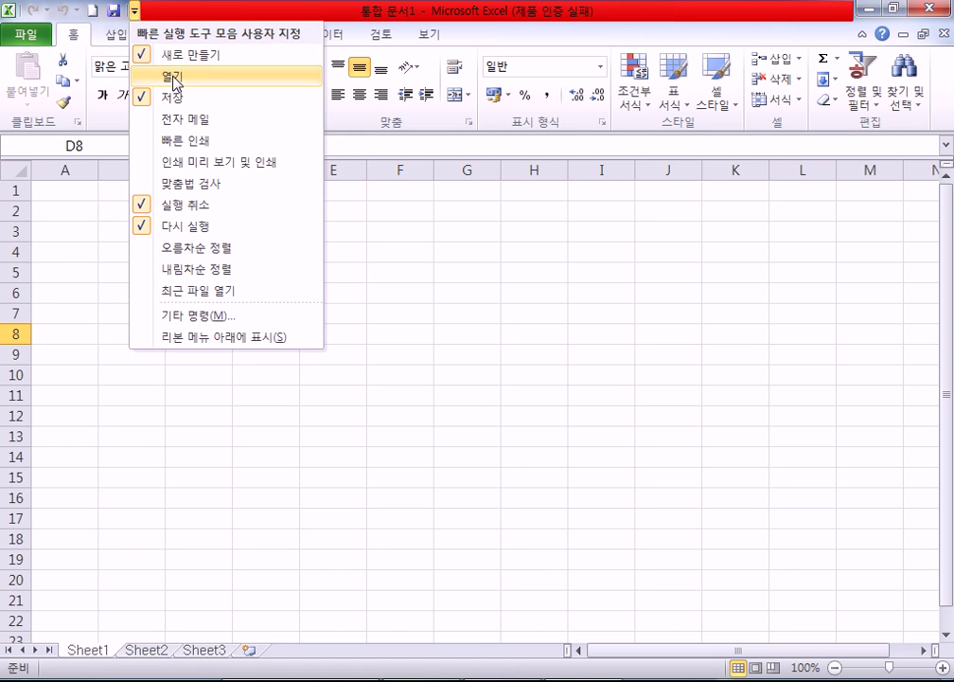
left_click(166, 212)
left_click(104, 10)
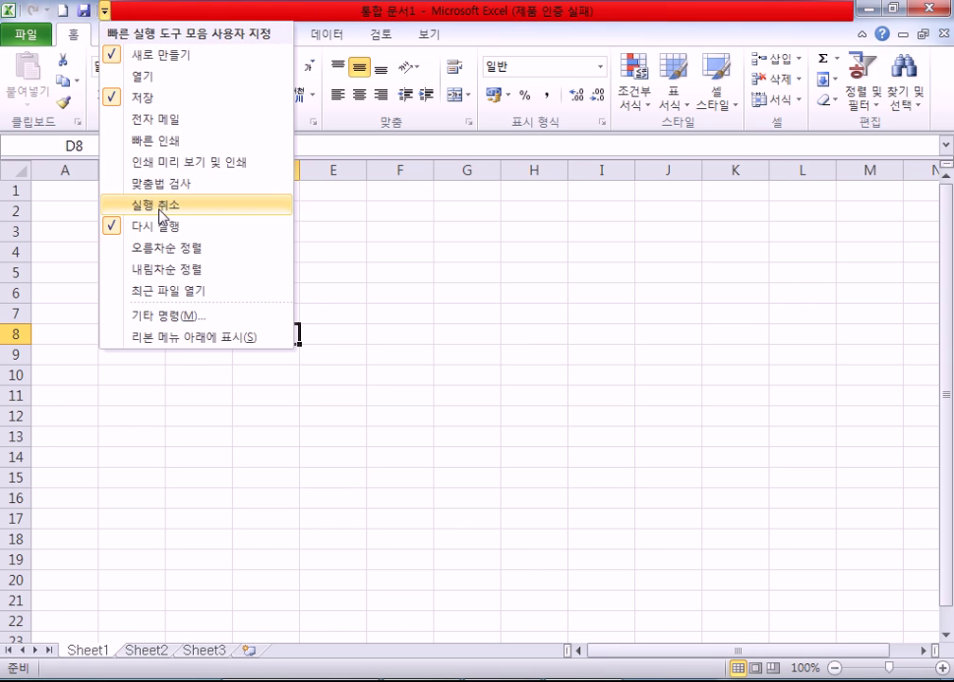
left_click(156, 120)
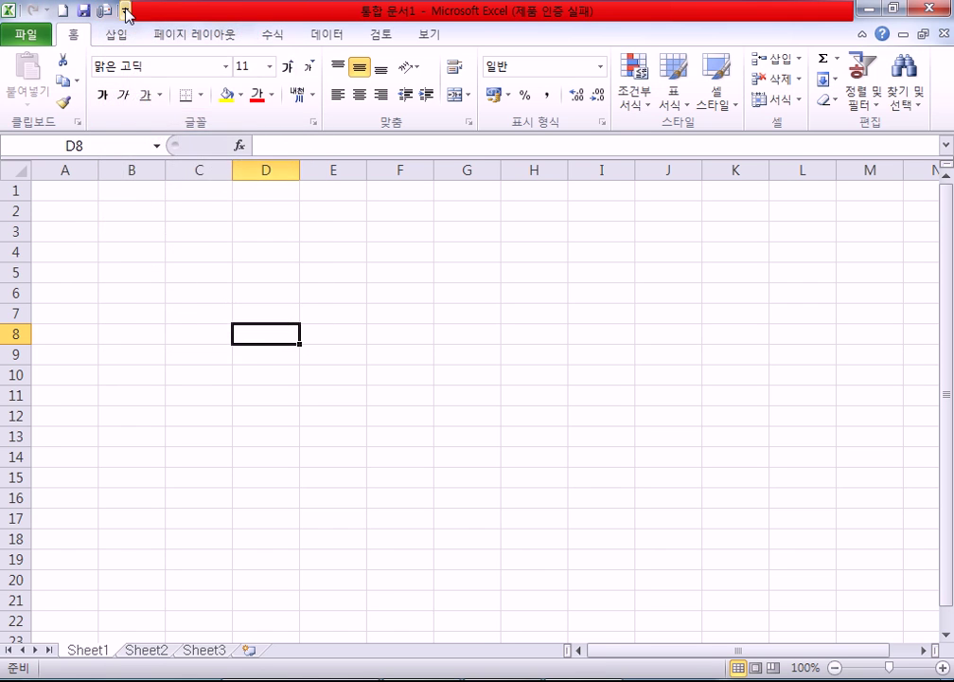
left_click(125, 10)
left_click(180, 207)
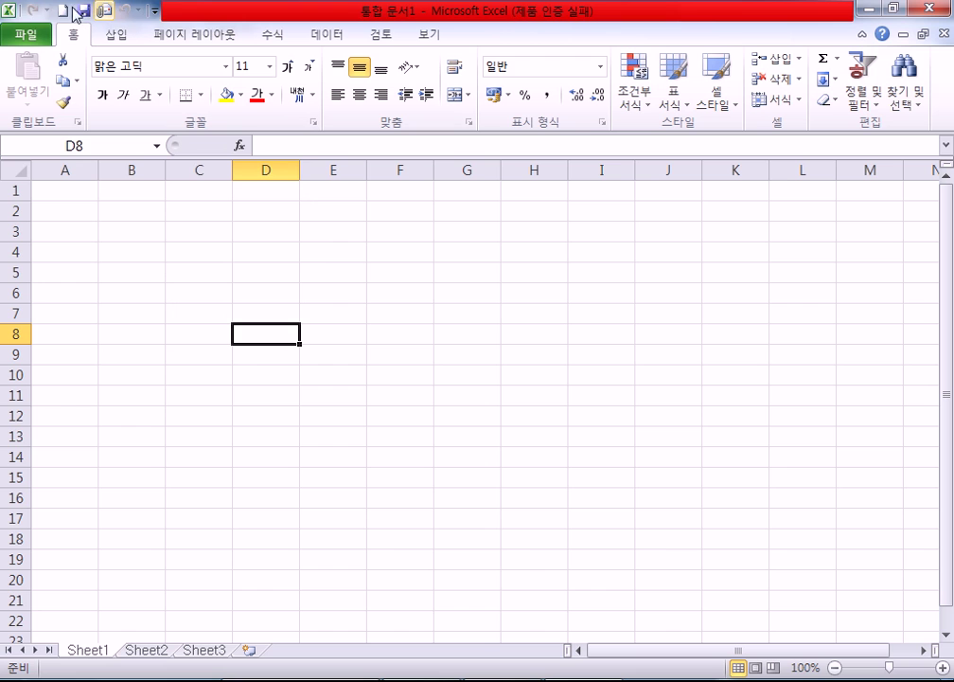
Reset all ribbon and Quick Access Toolbar customizations (모든 사용자 지정 다시 설정) to their defaults and apply the options
left_click(155, 11)
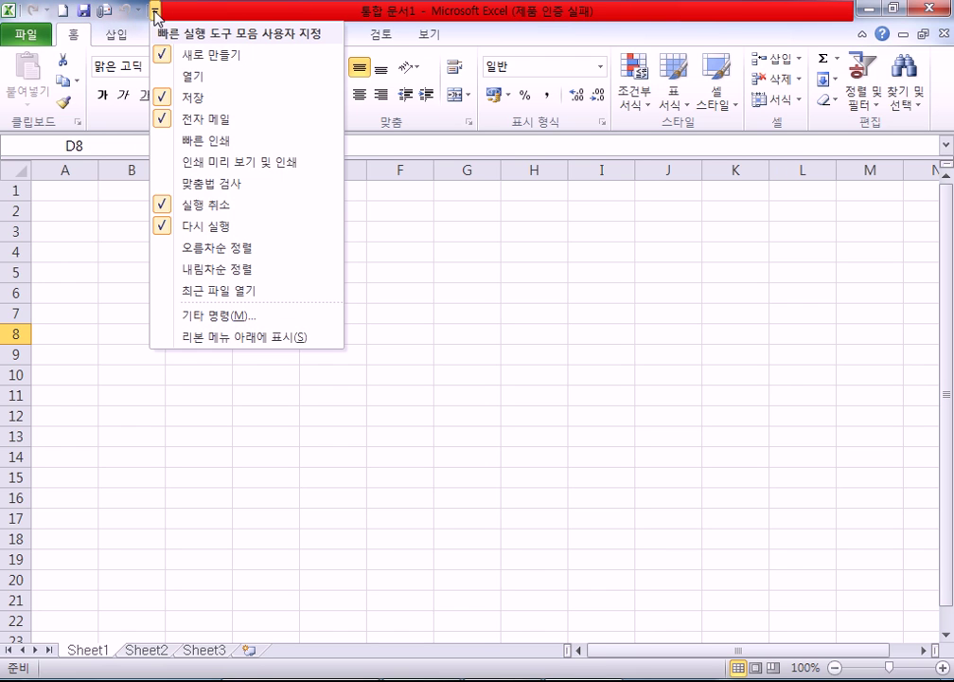
left_click(230, 317)
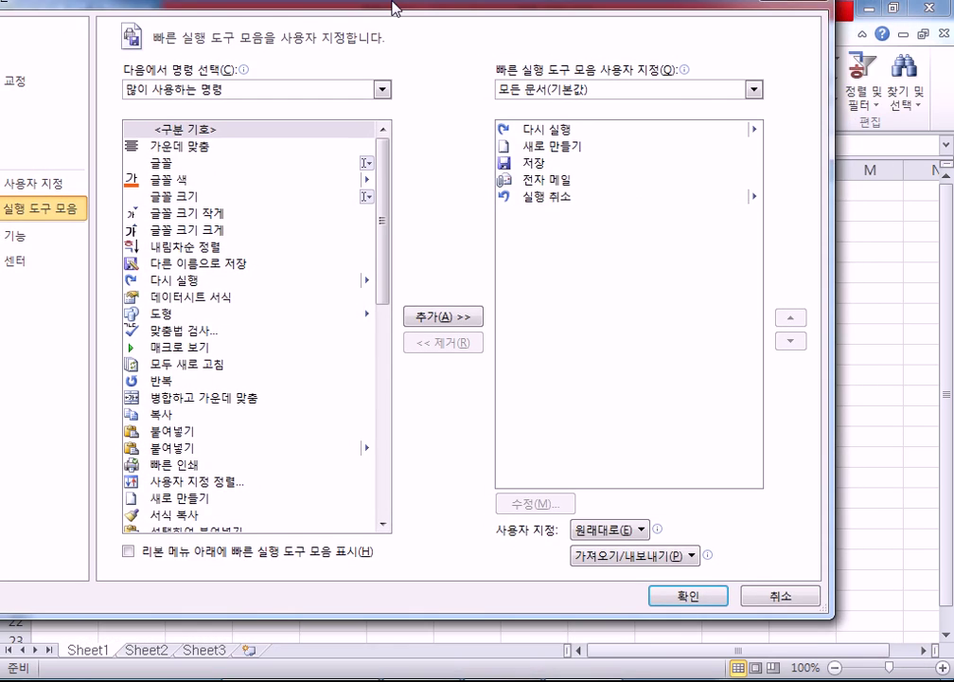
left_click_drag(493, 632, 527, 413)
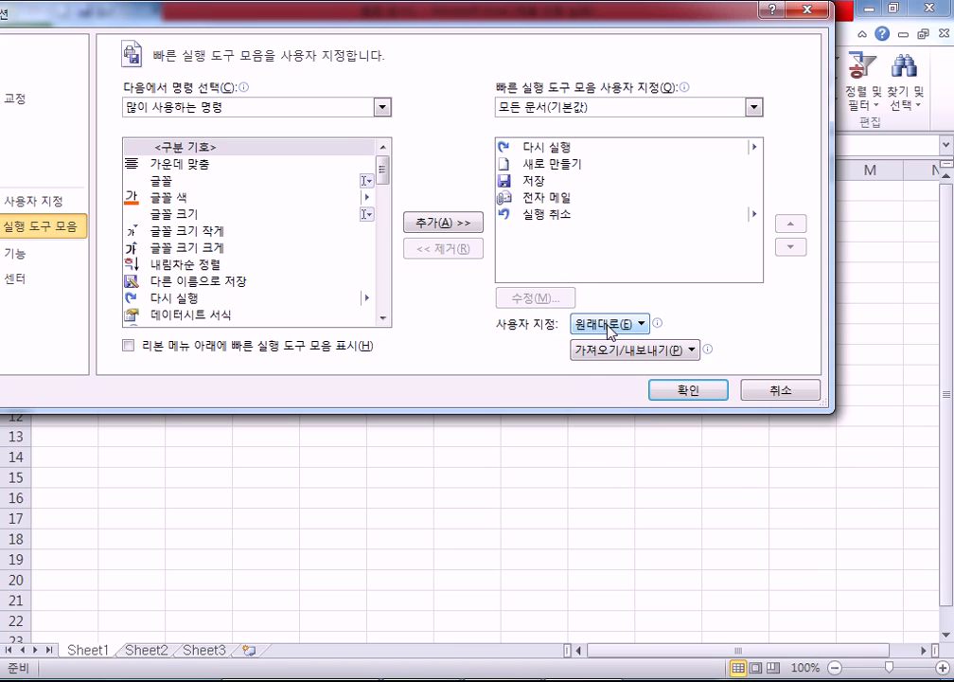
left_click(610, 325)
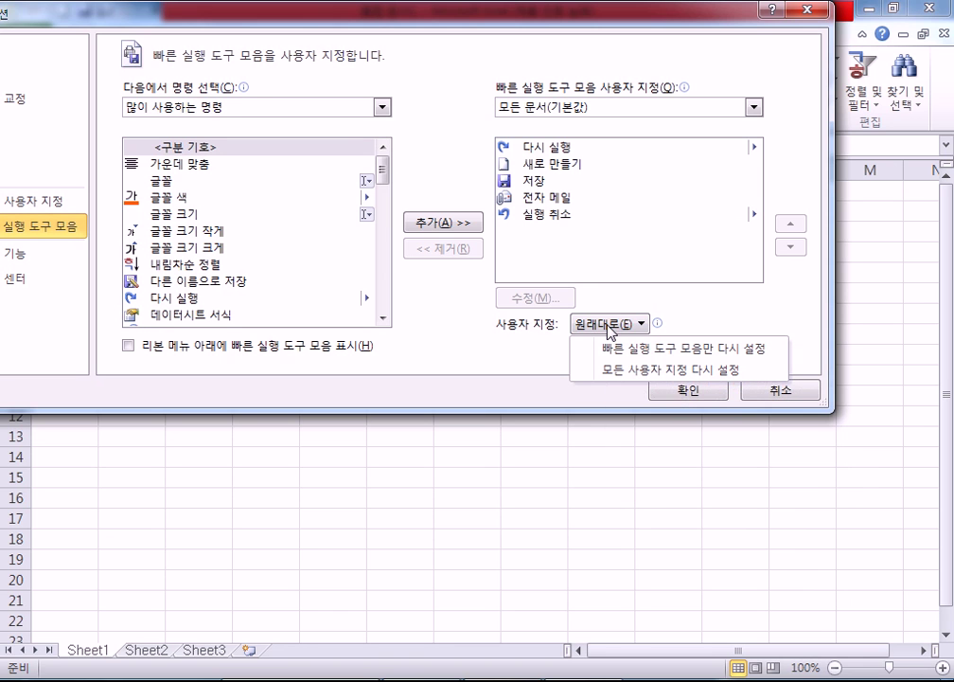
left_click(653, 370)
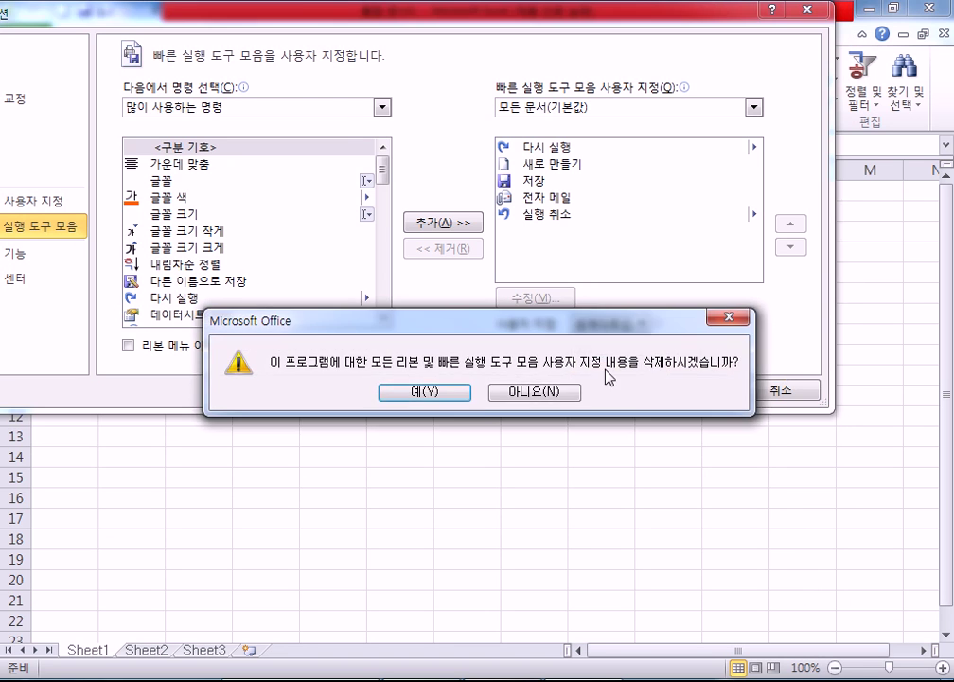
left_click(438, 405)
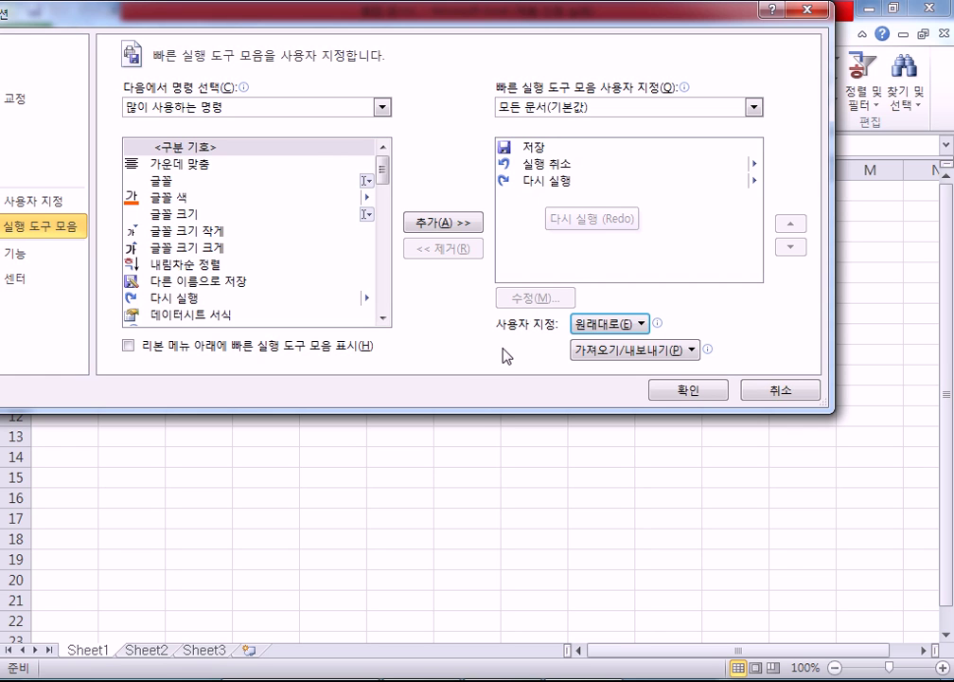
left_click_drag(478, 421, 467, 584)
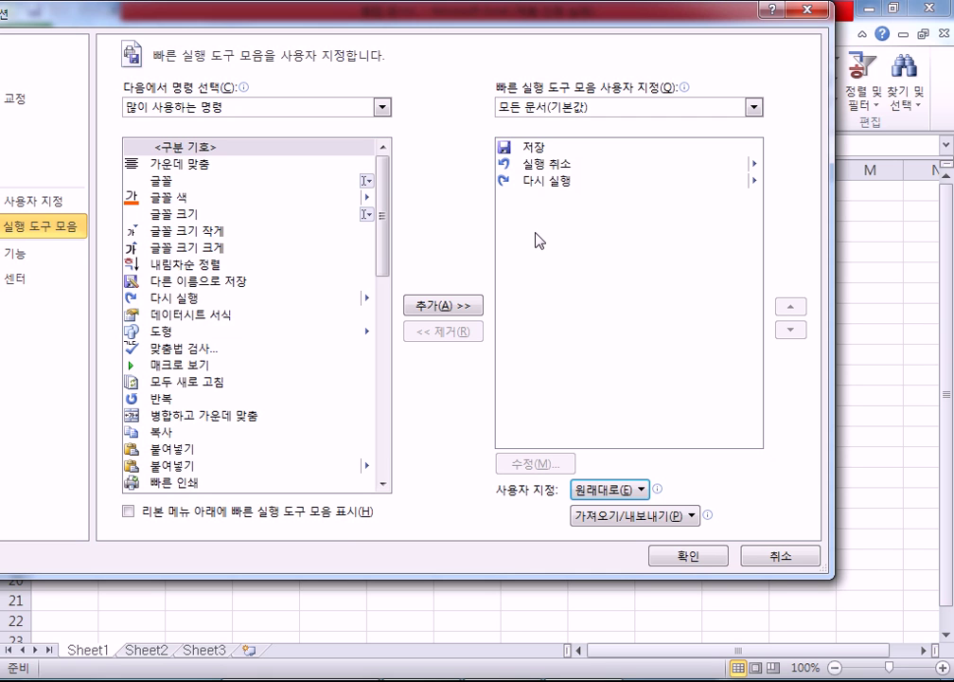
left_click(686, 555)
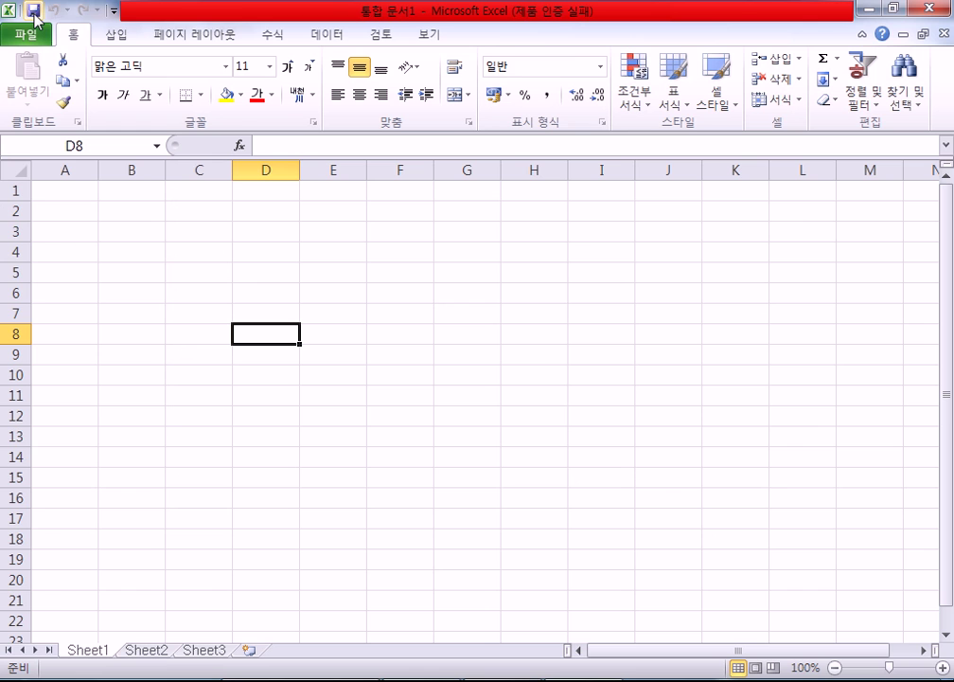
Add the Open (열기) and Print Preview and Print (인쇄 미리 보기 및 인쇄) commands to the Quick Access Toolbar
left_click(114, 11)
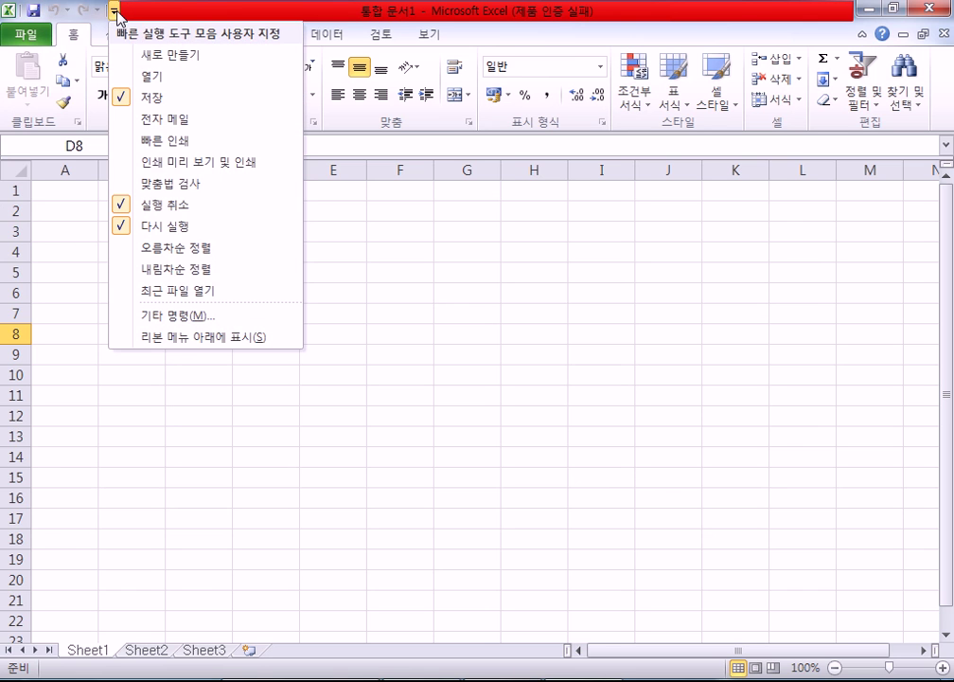
left_click(169, 81)
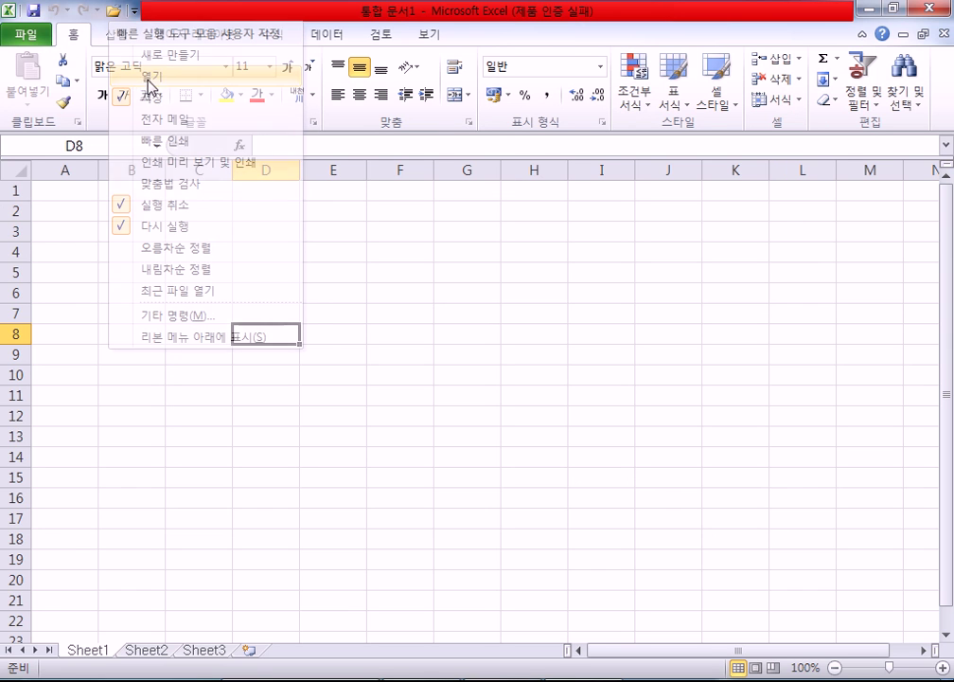
left_click(135, 12)
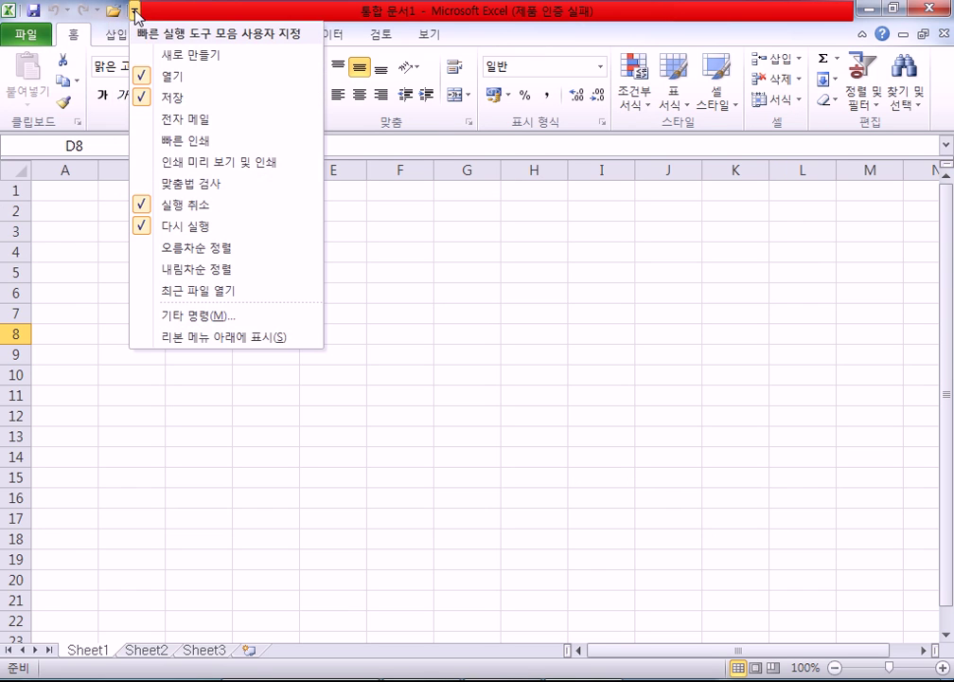
left_click(193, 163)
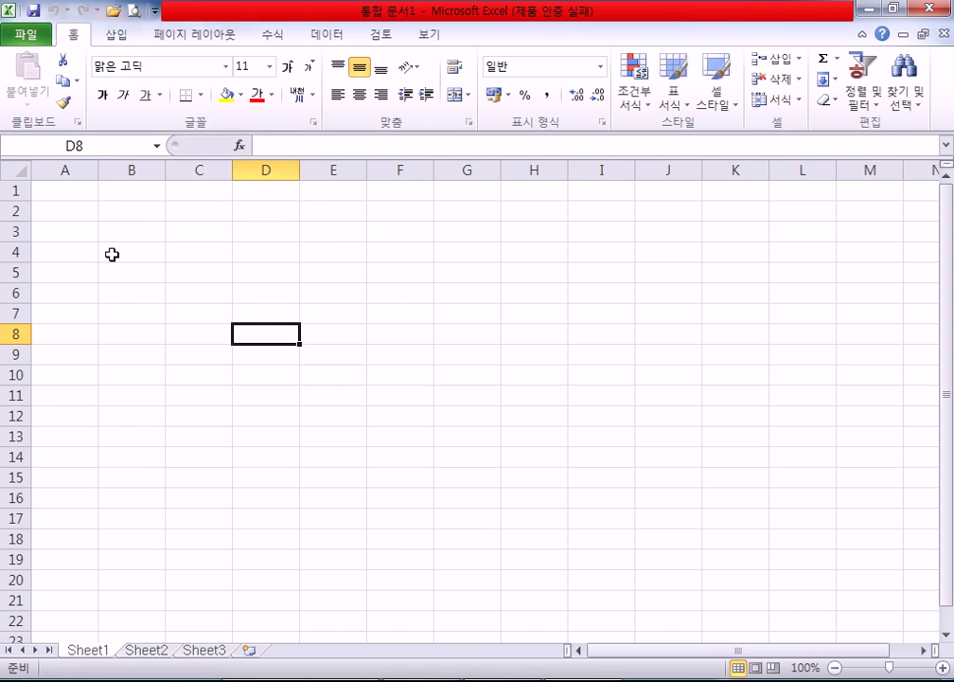
left_click(151, 11)
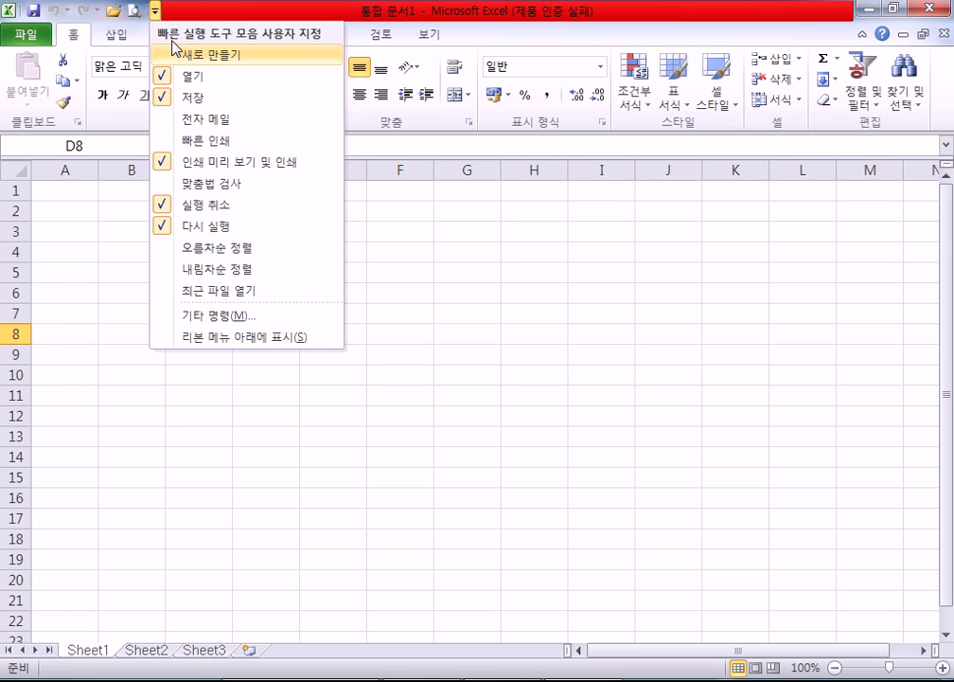
left_click(492, 31)
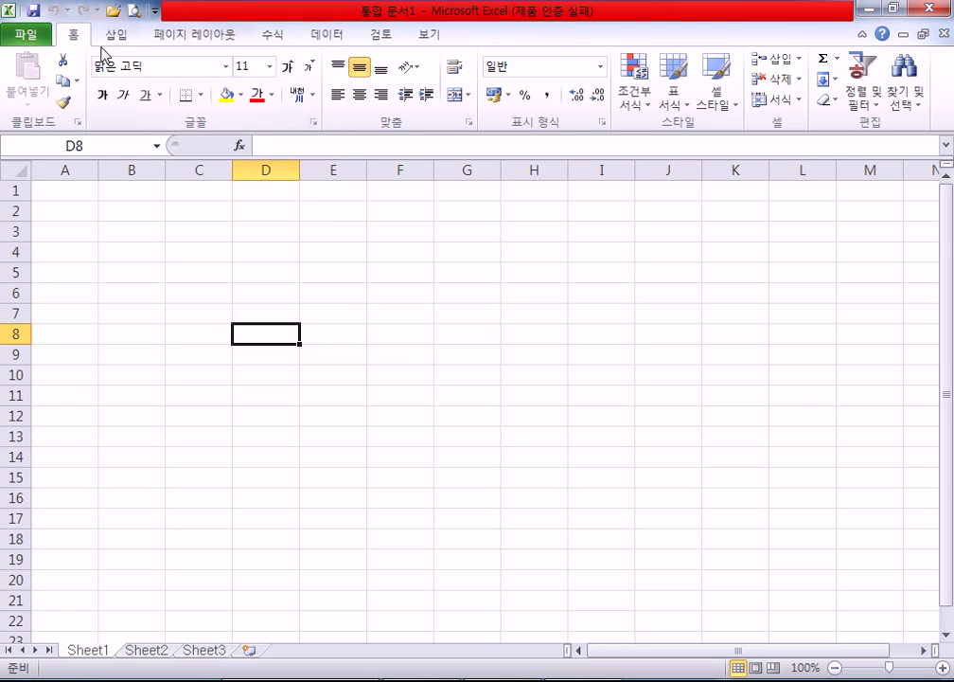
left_click(116, 35)
left_click(163, 42)
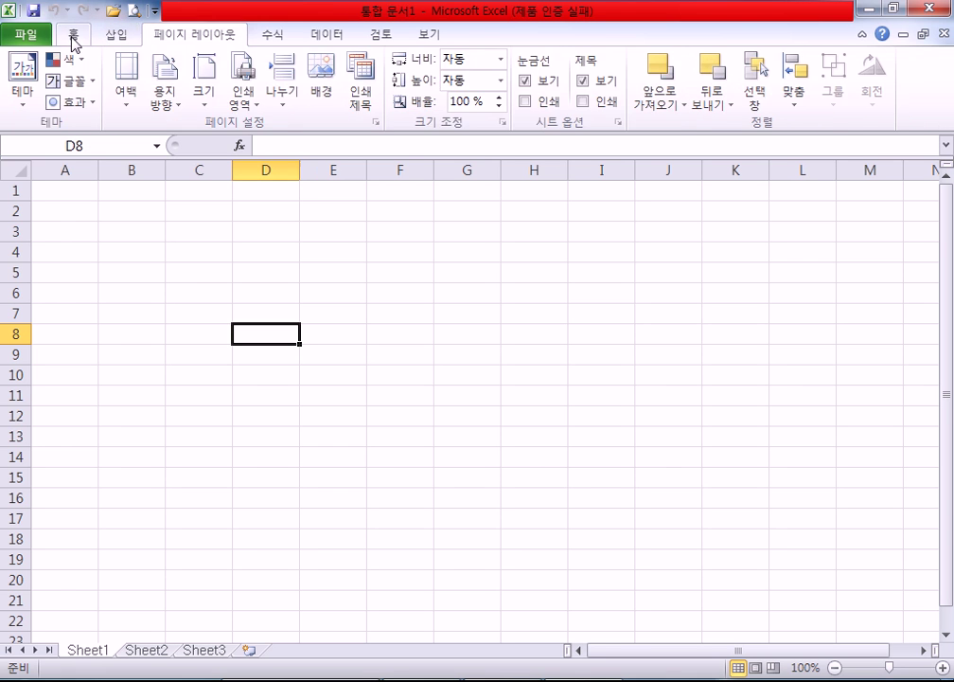
left_click(74, 36)
Move the Quick Access Toolbar below the ribbon and return it above the ribbon
left_click(155, 12)
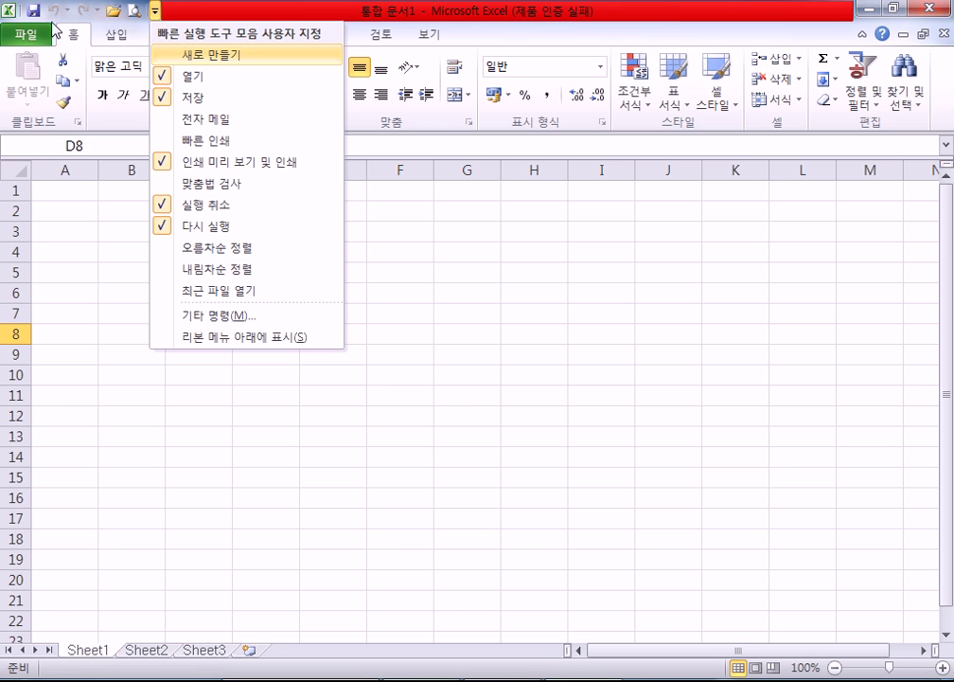
left_click(240, 343)
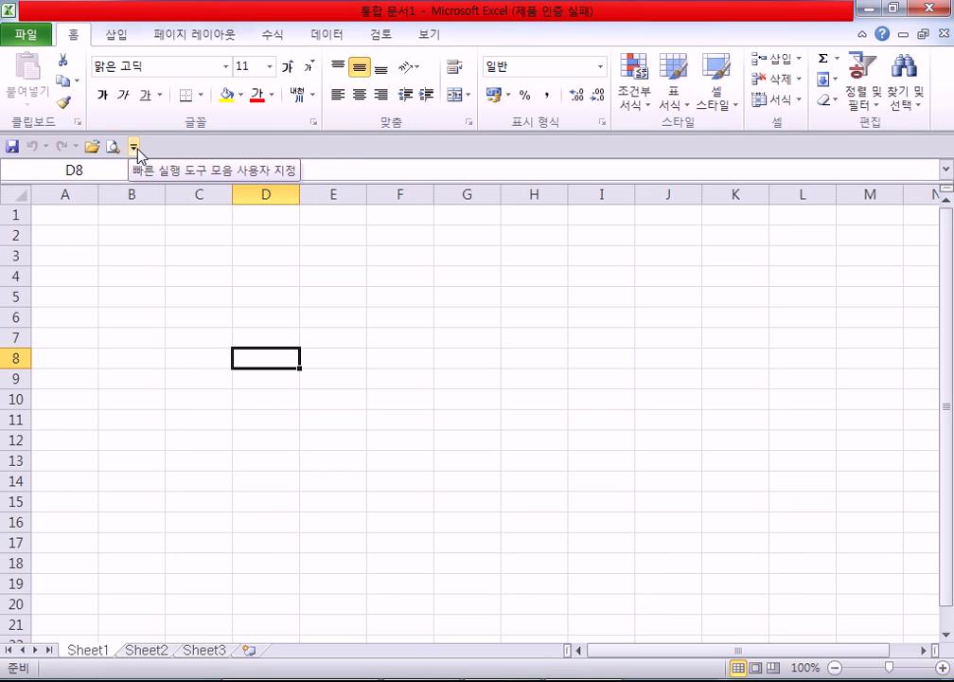
left_click(133, 148)
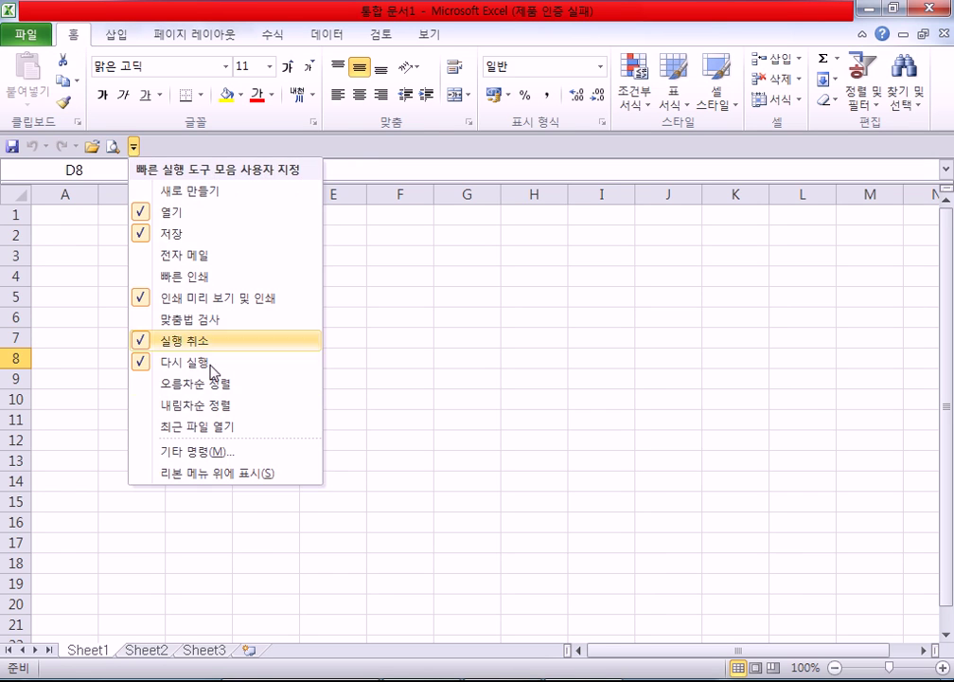
left_click(217, 473)
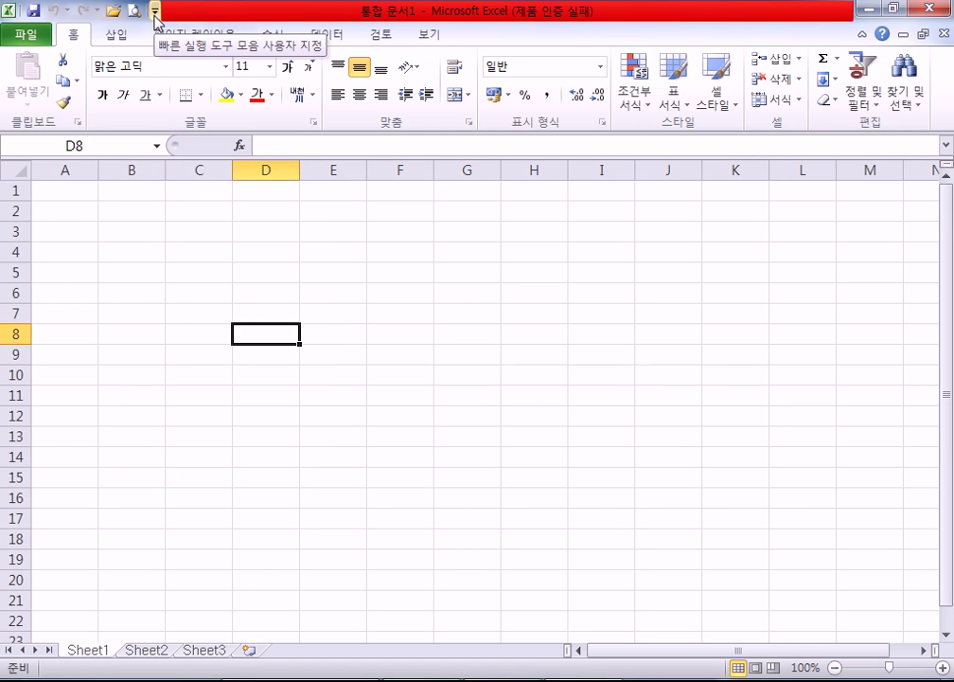
left_click(154, 10)
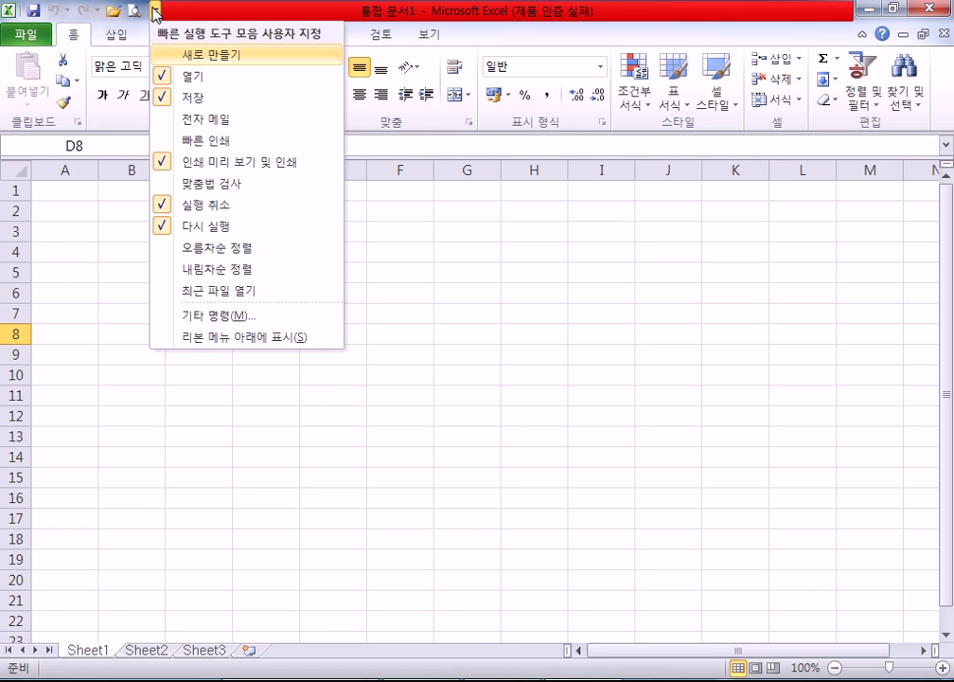
left_click(240, 59)
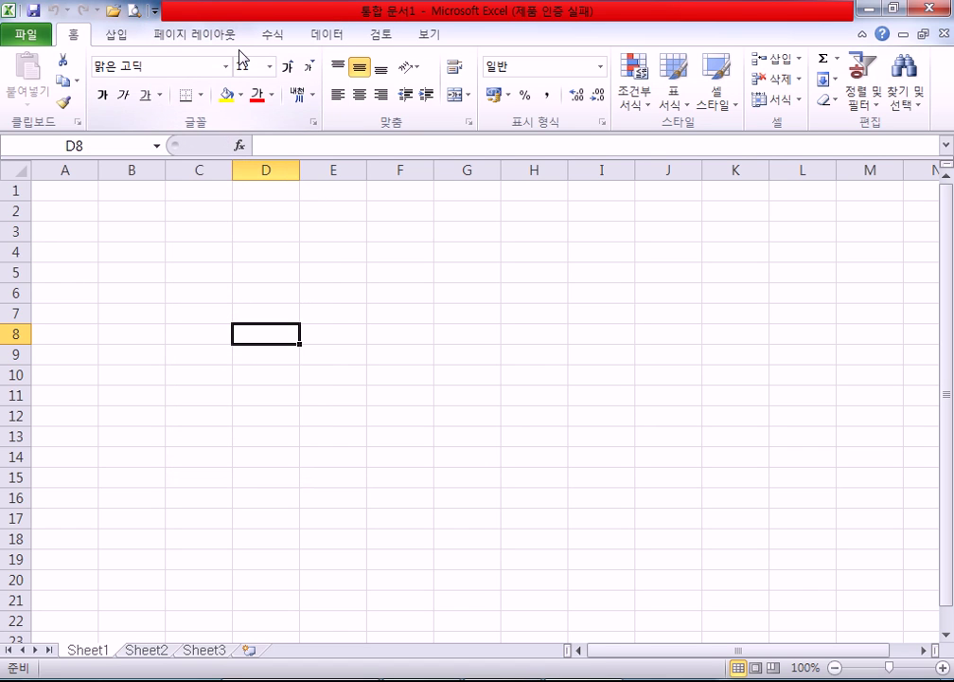
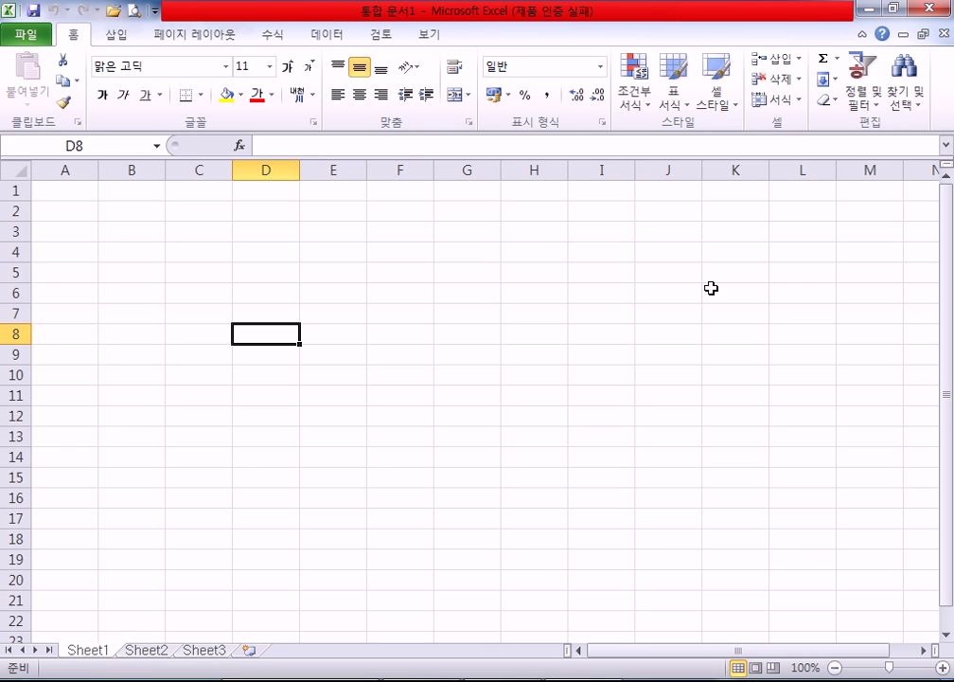
Shrink the restored Excel window's height and look through Sheet2 and Sheet3, ending on Sheet1
left_click(895, 11)
left_click_drag(326, 487, 363, 275)
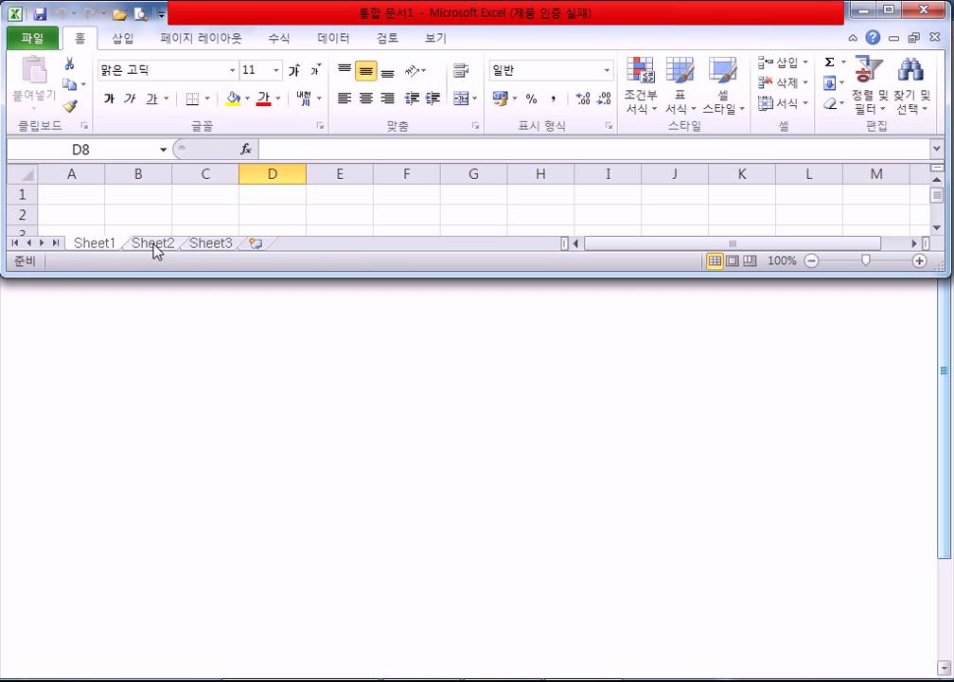
left_click(155, 245)
left_click(213, 245)
left_click(142, 245)
left_click(202, 245)
left_click(99, 246)
Insert two new worksheets after Sheet3, and maximize the Excel window with Sheet1 active
left_click_drag(104, 277, 101, 325)
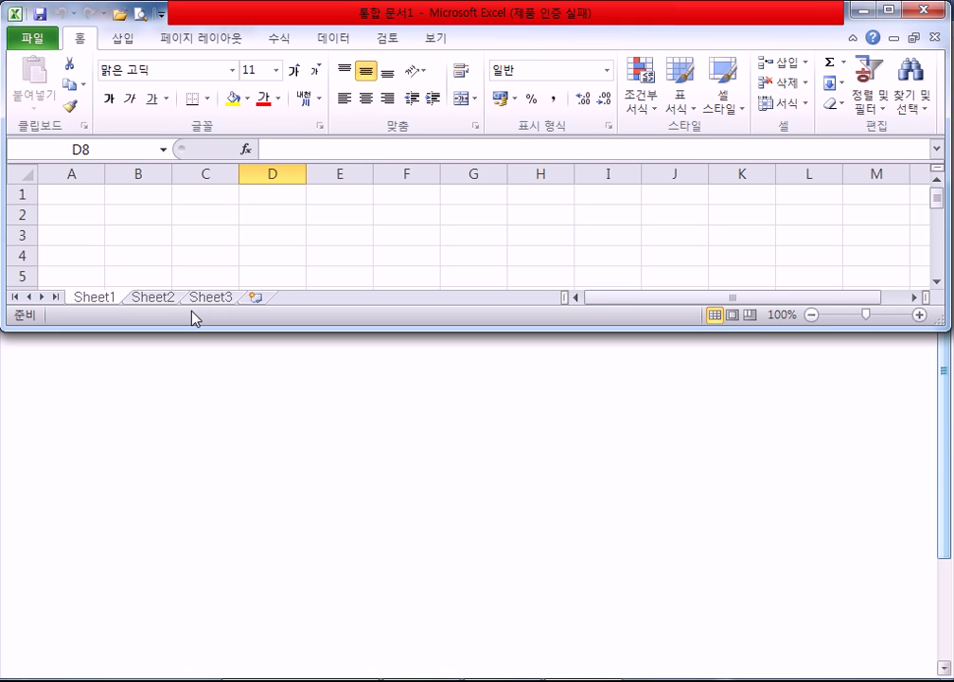
left_click(255, 299)
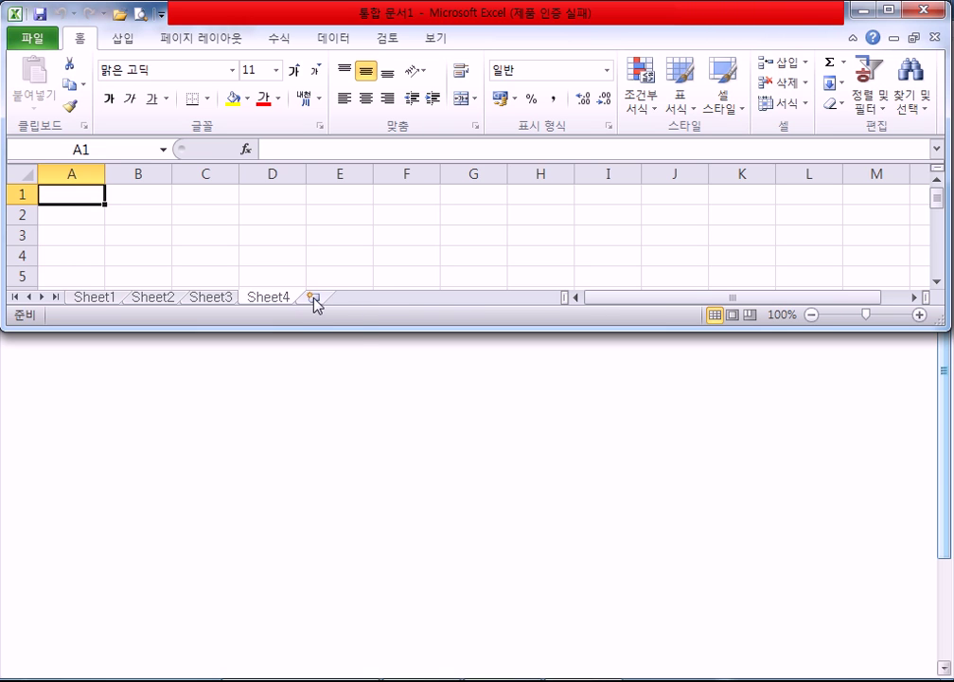
left_click(312, 298)
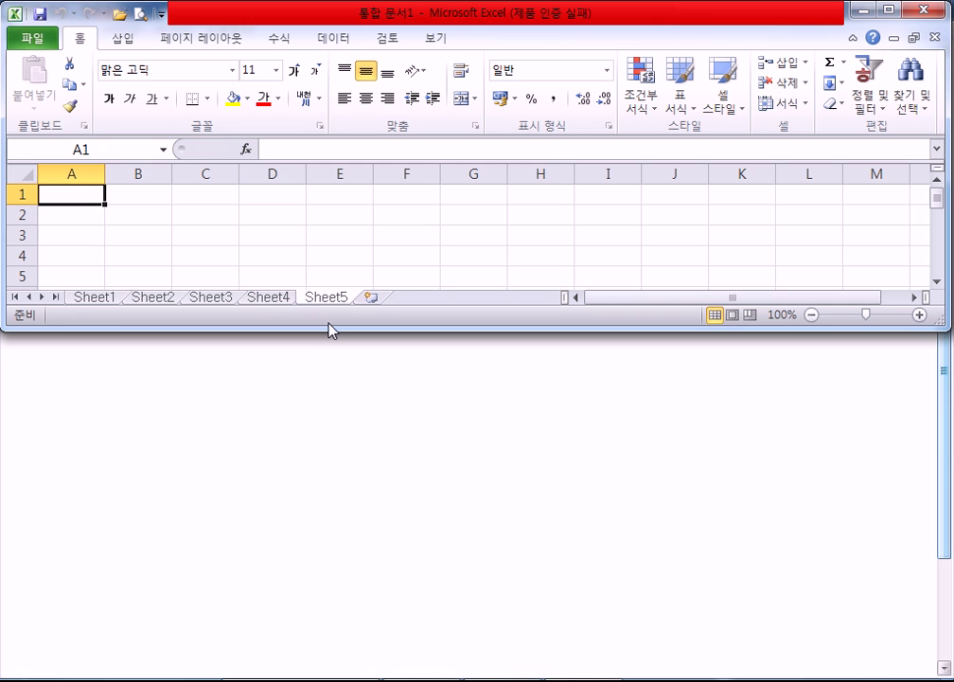
left_click(82, 299)
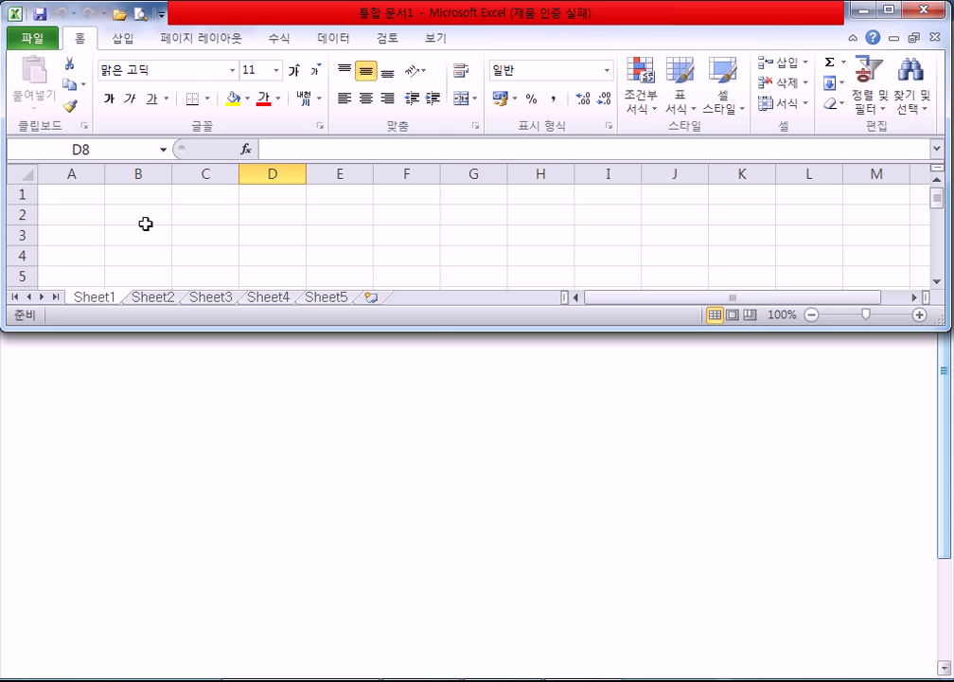
left_click_drag(446, 328, 421, 612)
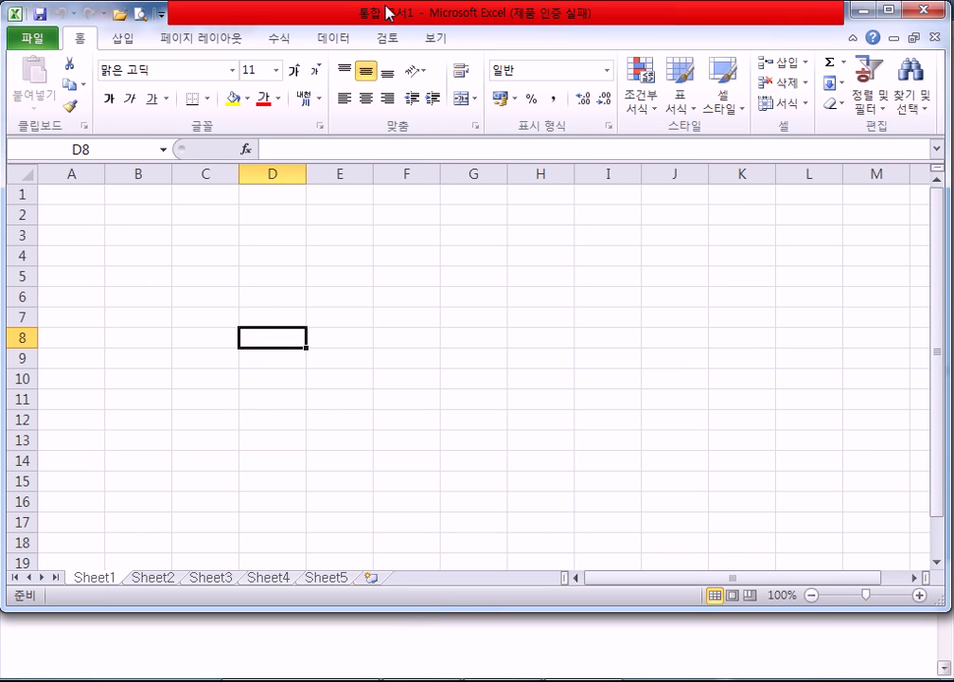
double_click(289, 15)
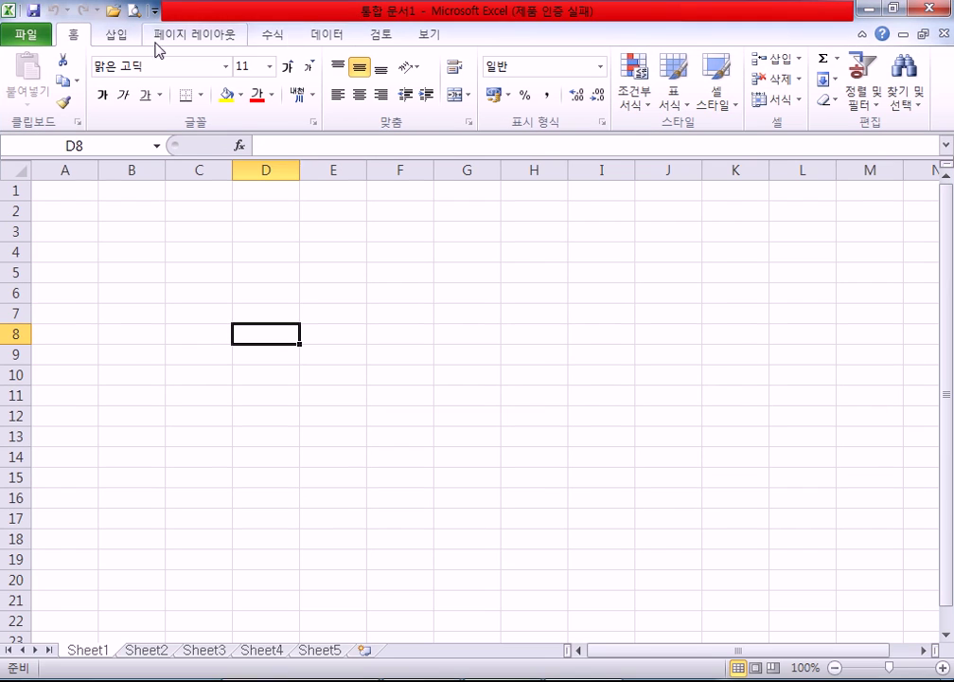
Compare the File (파일) commands in Excel with those in Notepad and Internet Explorer
left_click(27, 38)
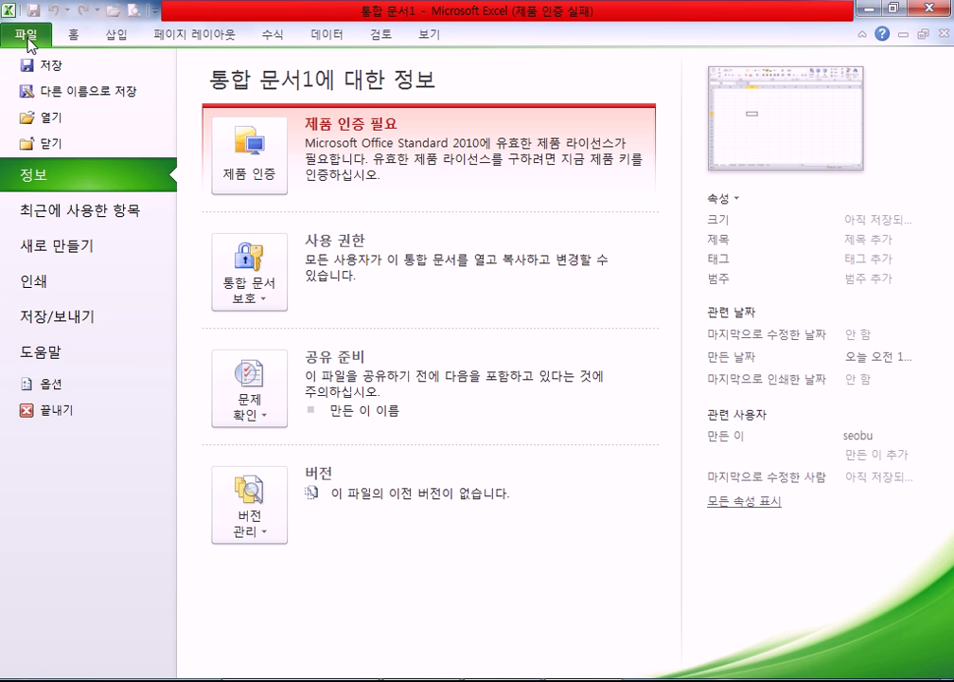
key("alt+Tab")
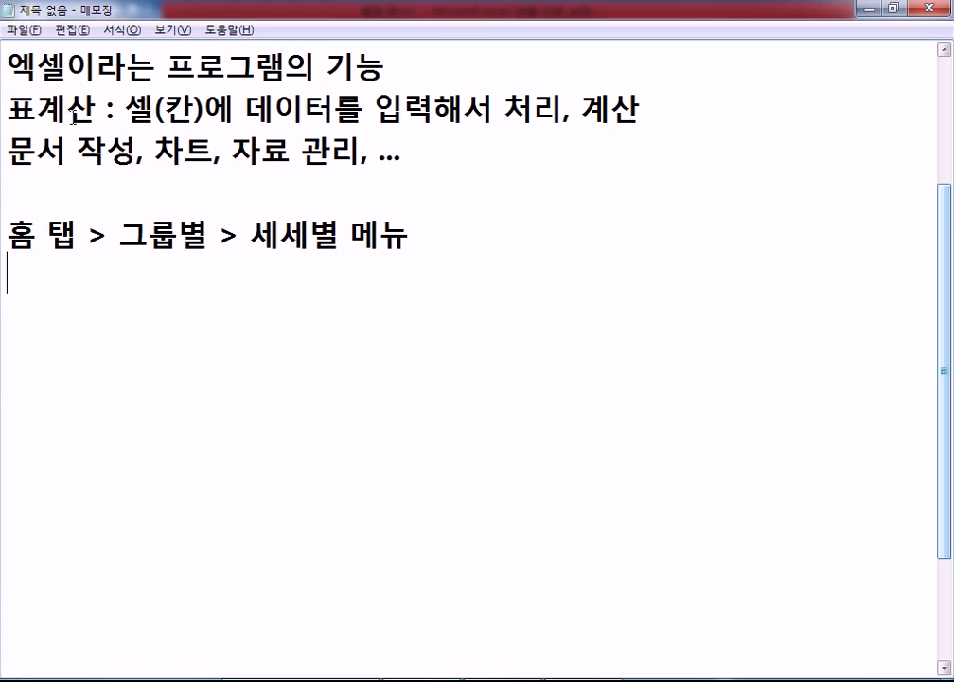
left_click(36, 32)
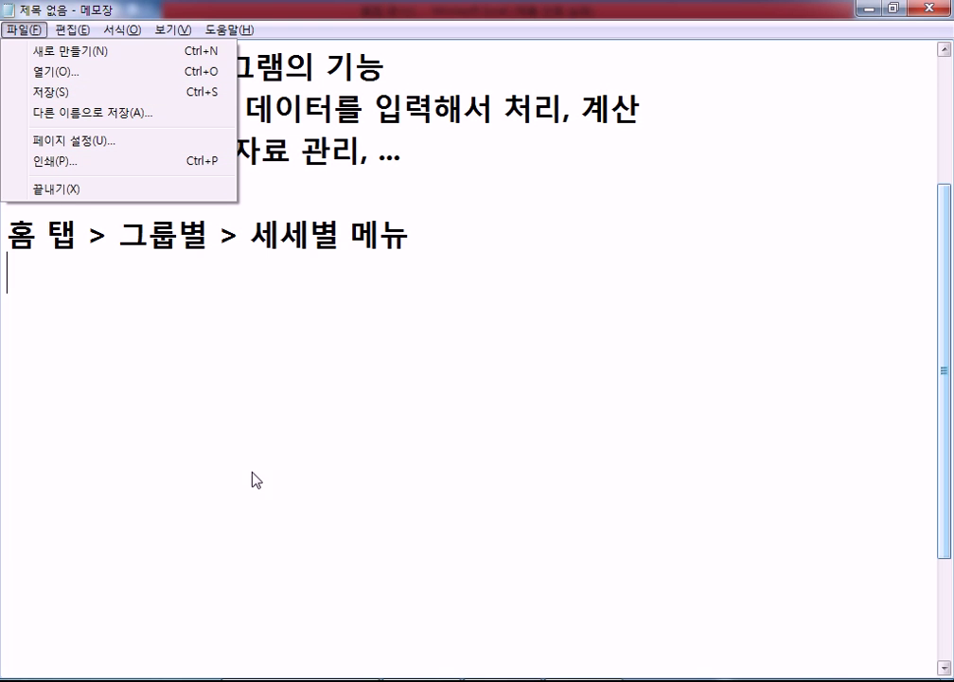
key("Escape")
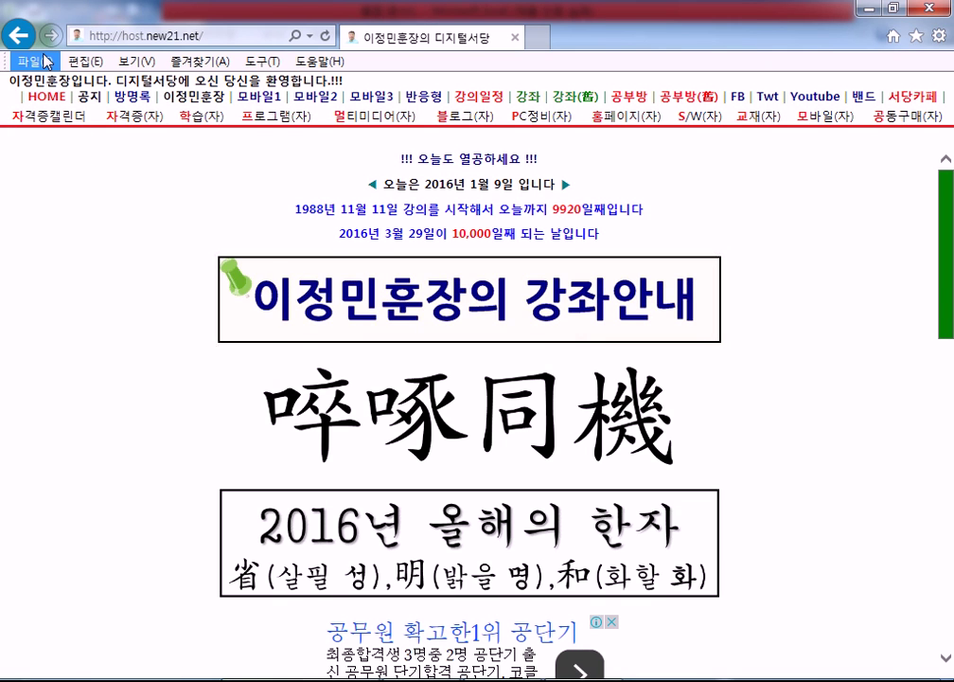
left_click(44, 60)
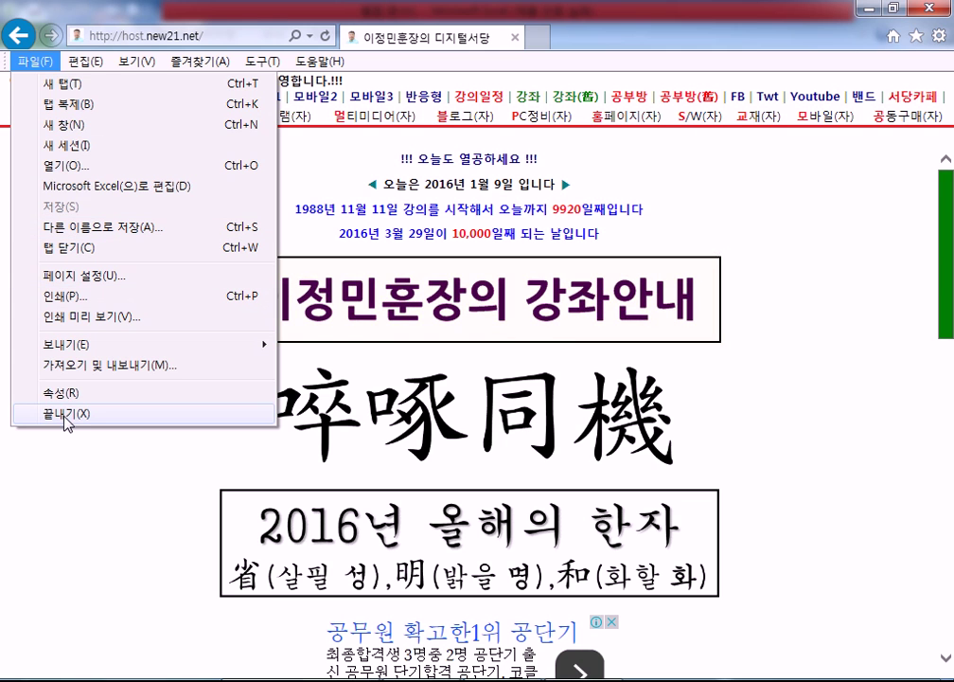
left_click(63, 500)
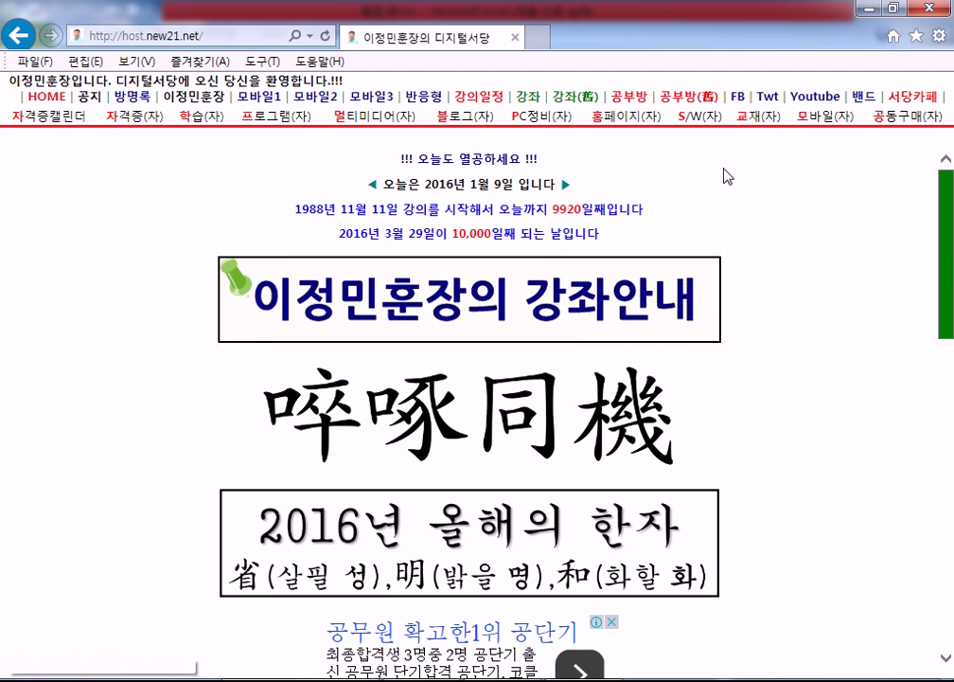
Return to Excel and look through the View (보기) and Insert (삽입) commands
left_click(867, 12)
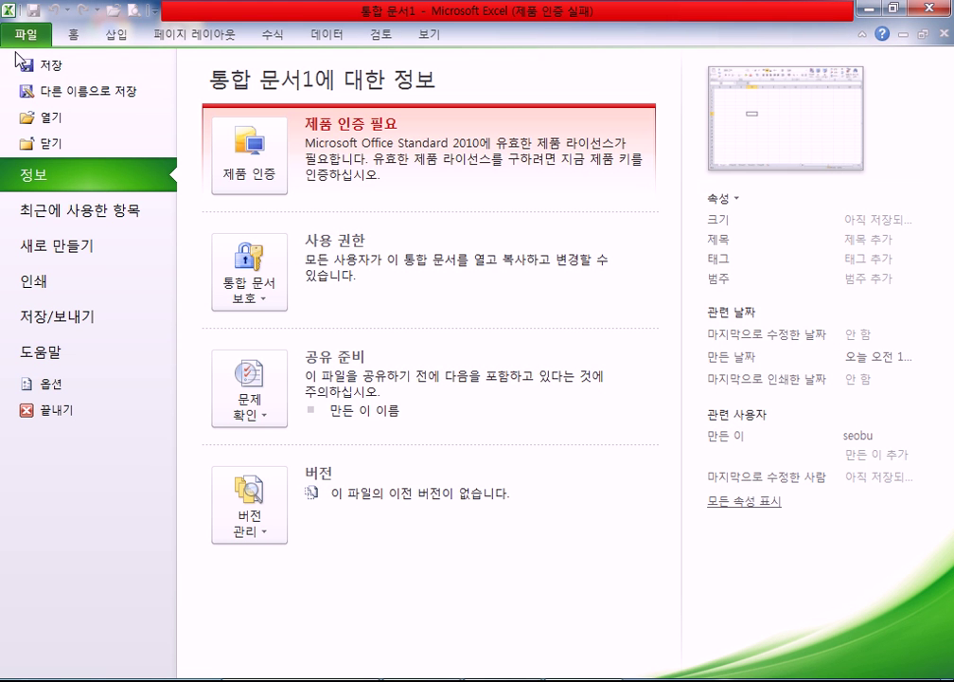
left_click(73, 36)
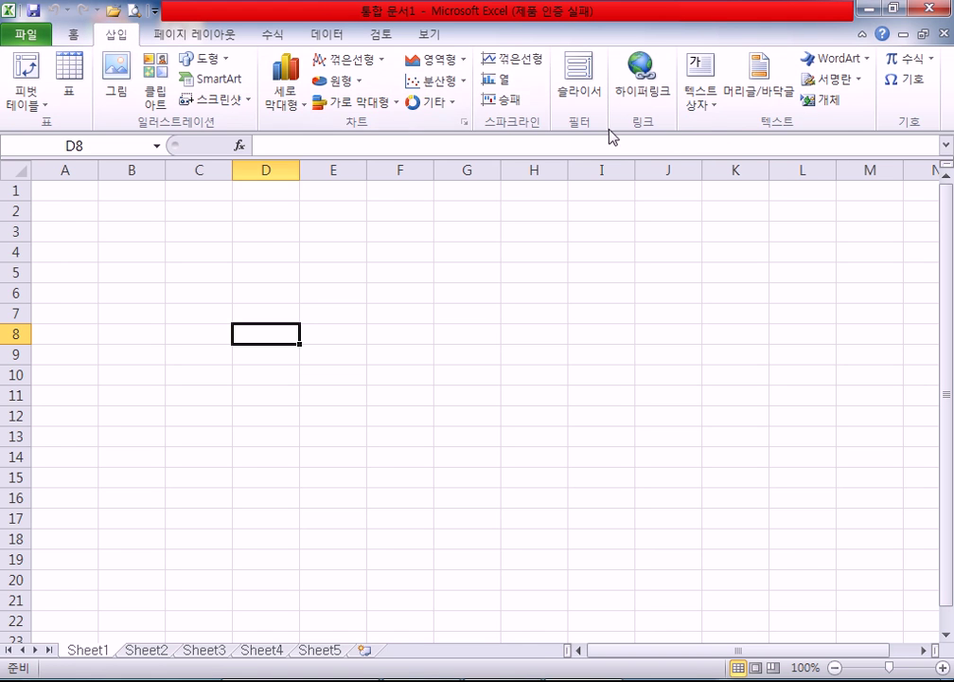
left_click(431, 35)
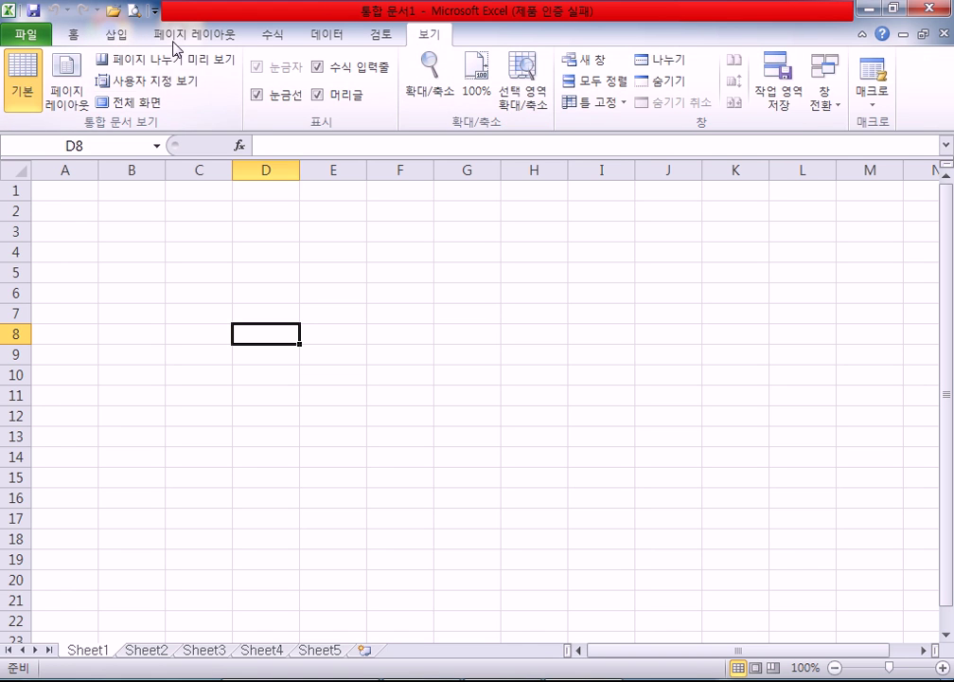
left_click(117, 38)
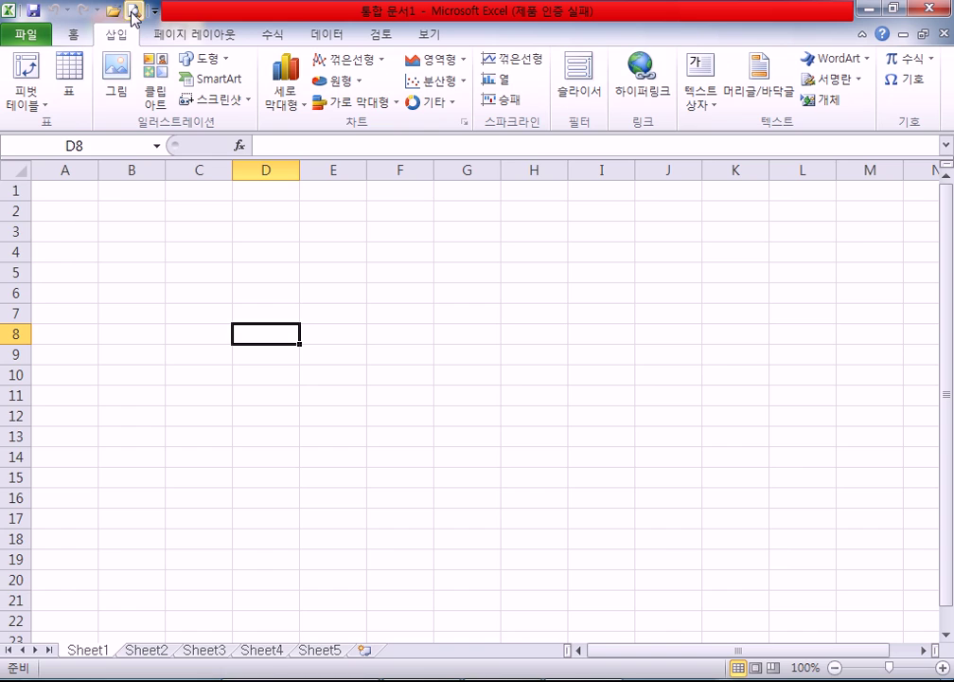
Preview the printout of Sheet1 and return to the worksheet
left_click(134, 12)
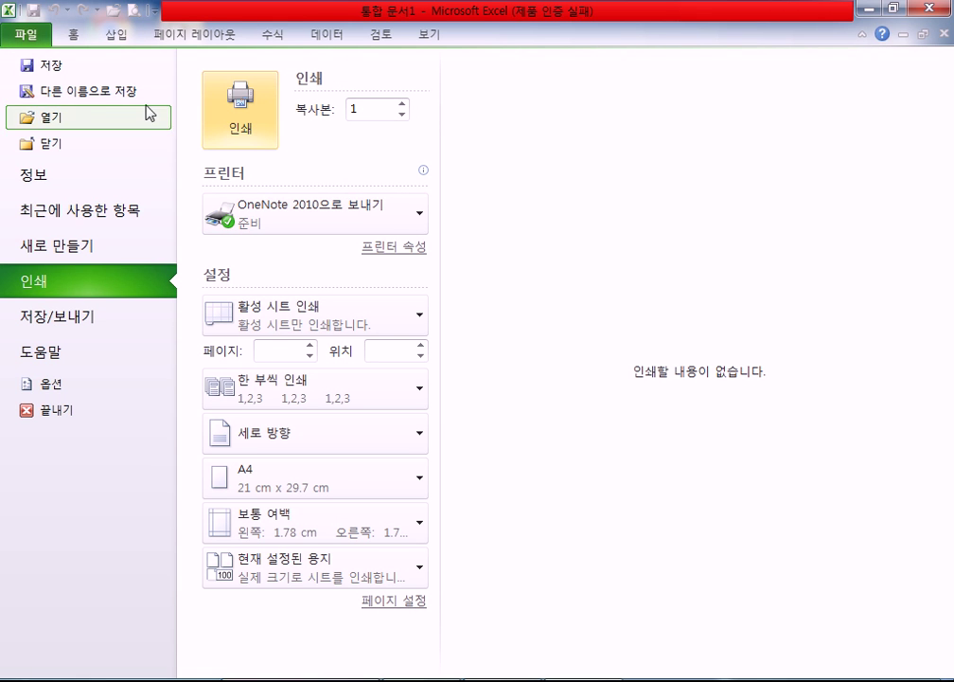
left_click(30, 30)
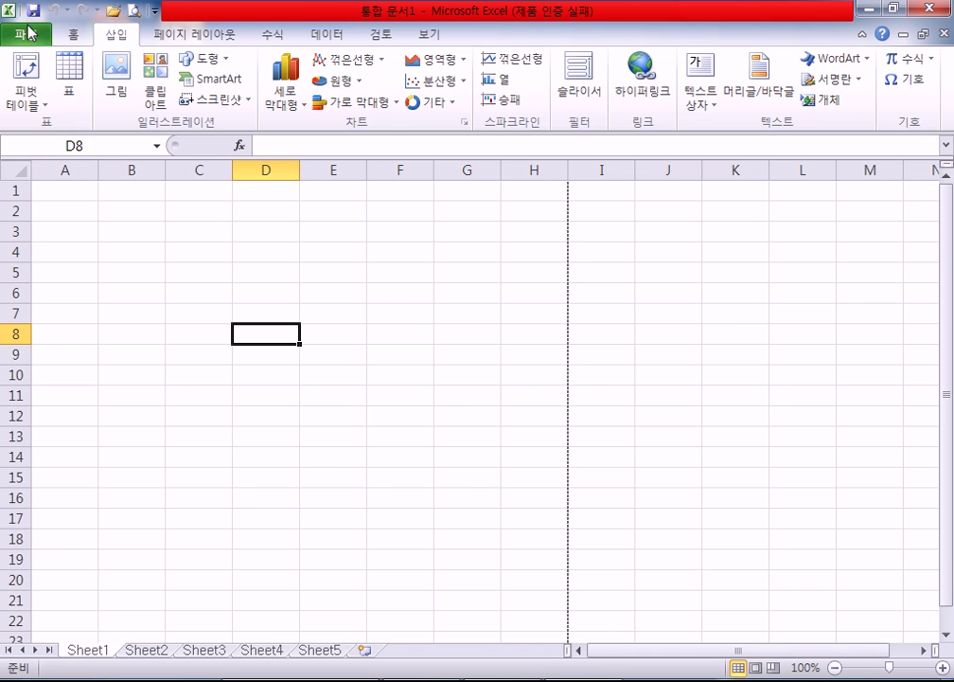
left_click(29, 30)
key("Escape")
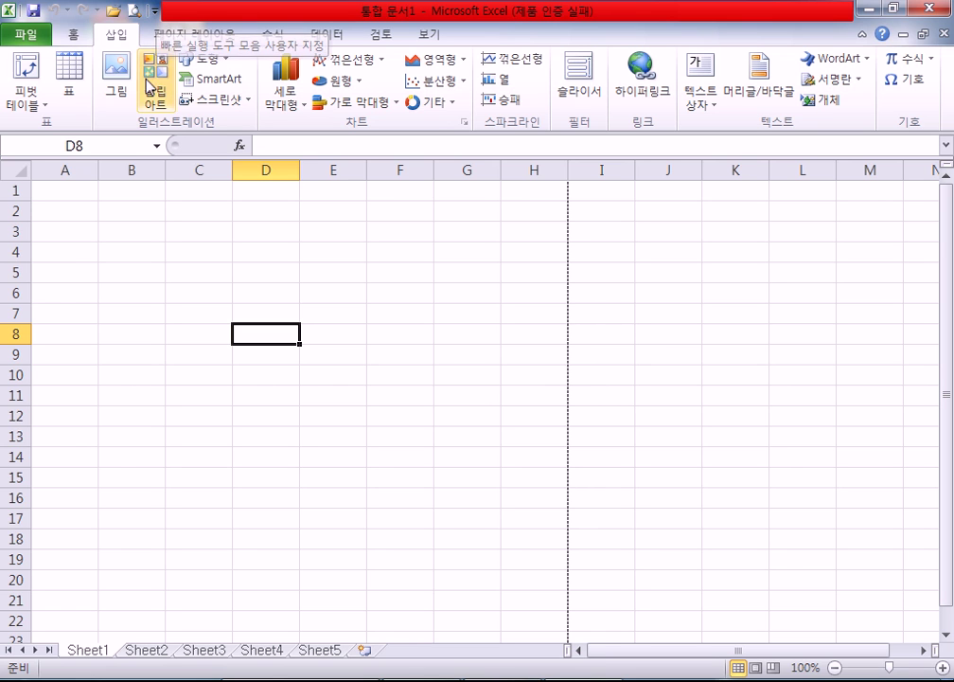
Review the Quick Access Toolbar customization options alongside the Home (홈) and Insert (삽입) commands
left_click(155, 11)
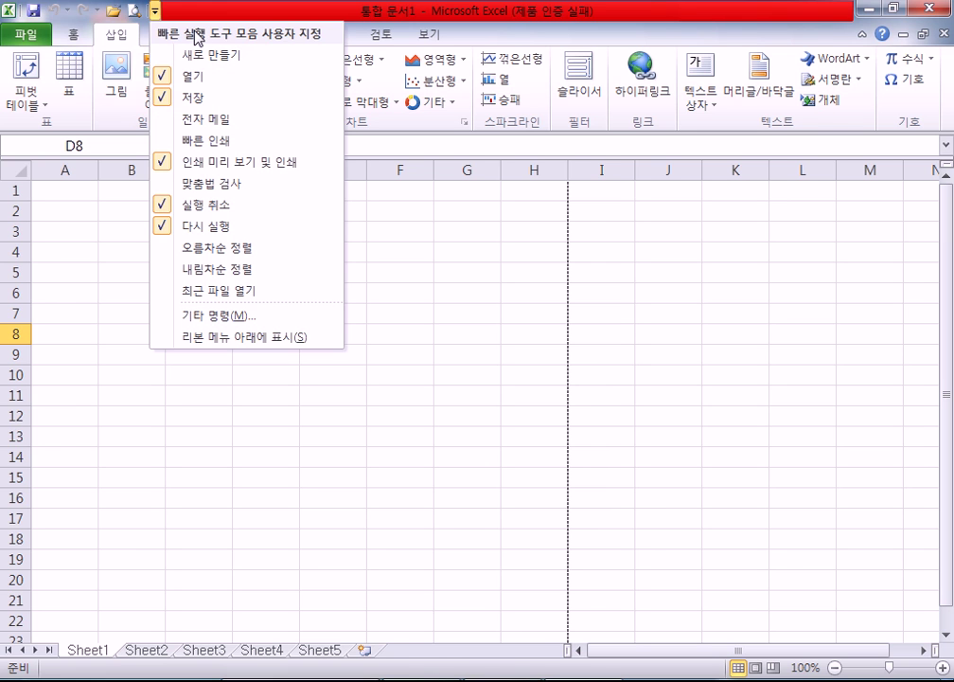
key("Escape")
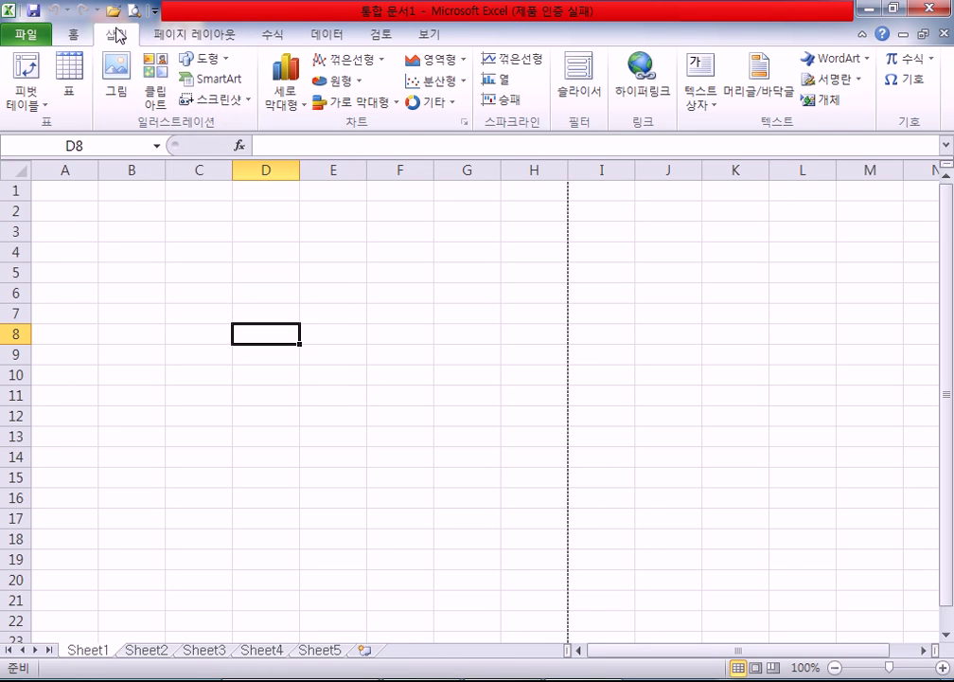
left_click(76, 35)
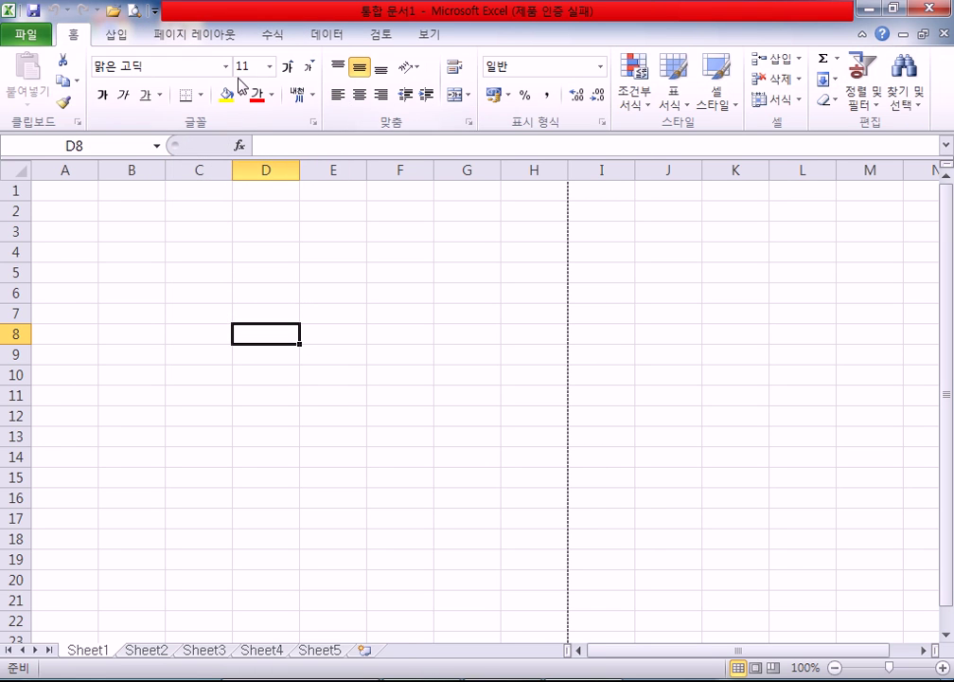
left_click(126, 38)
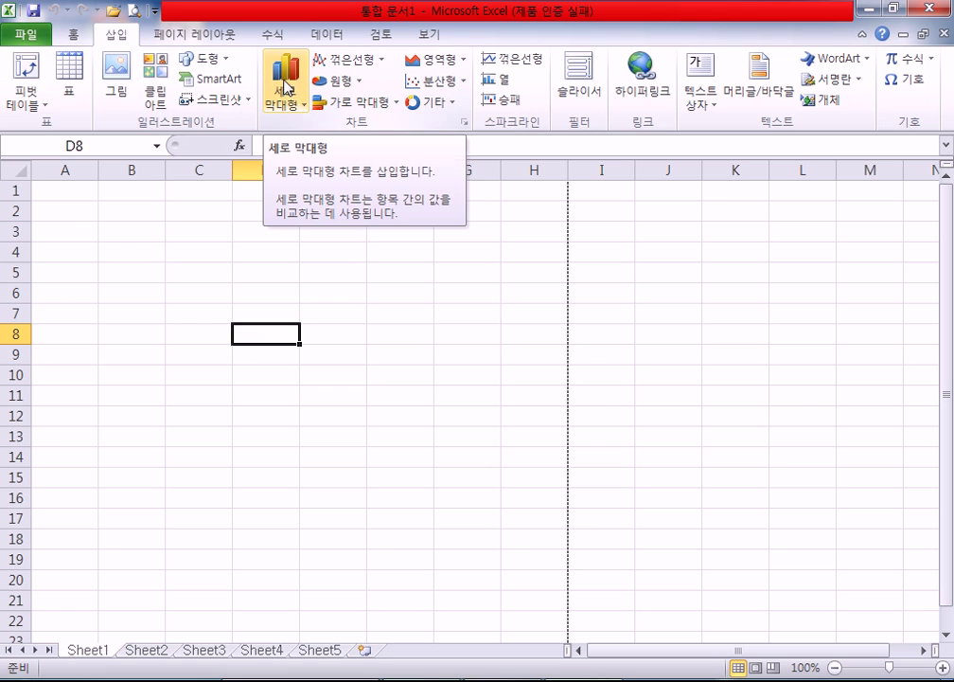
left_click(156, 12)
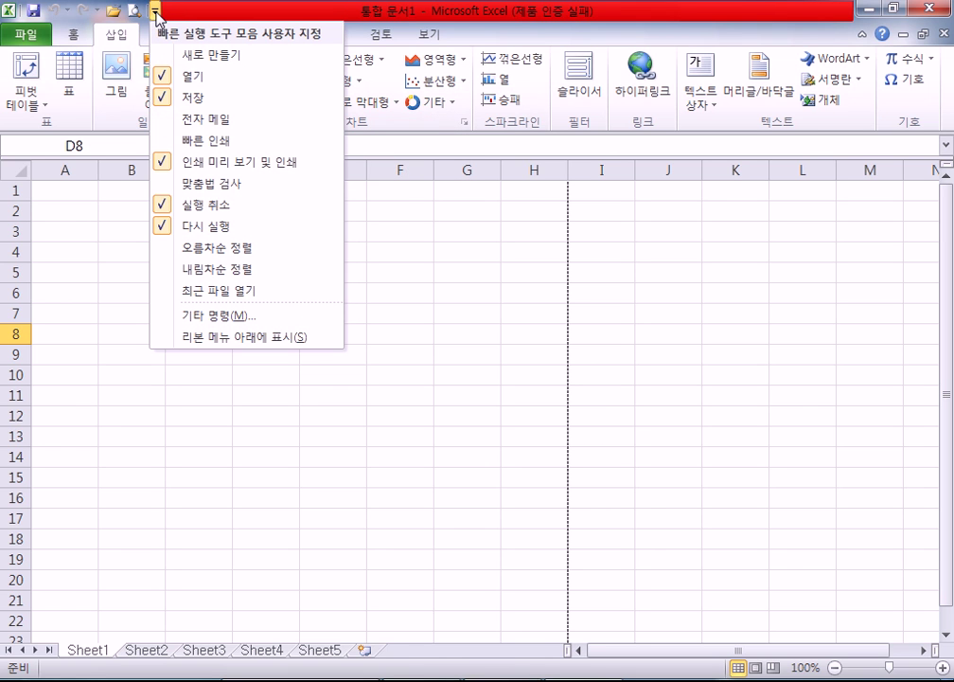
left_click(114, 71)
Examine the Shapes (도형) gallery and compare how it expands with the Quick Access Toolbar customization list
left_click(200, 60)
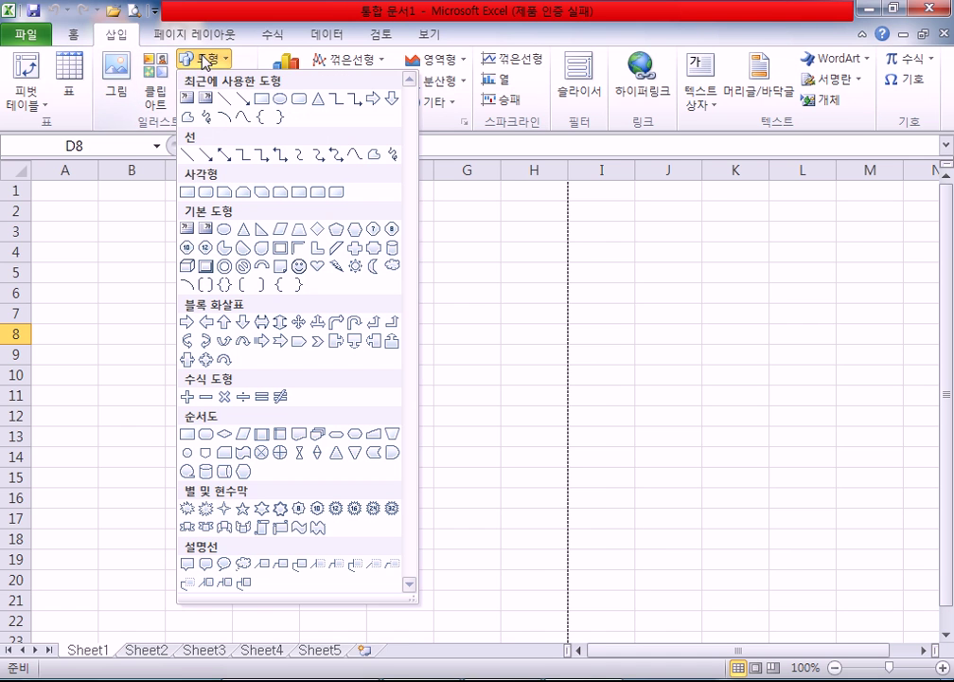
left_click(201, 61)
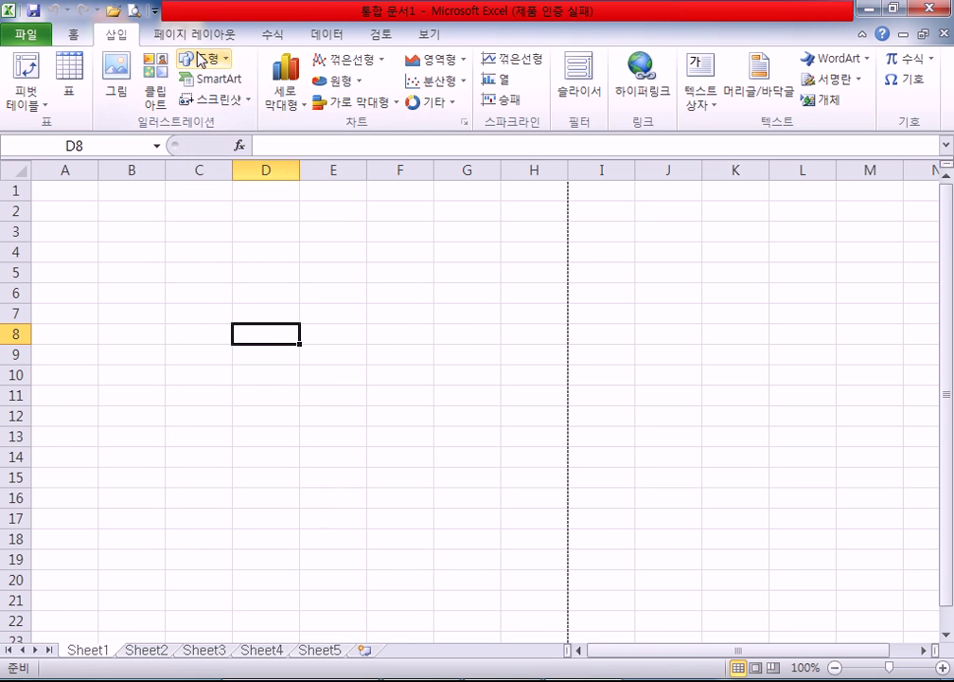
left_click(154, 10)
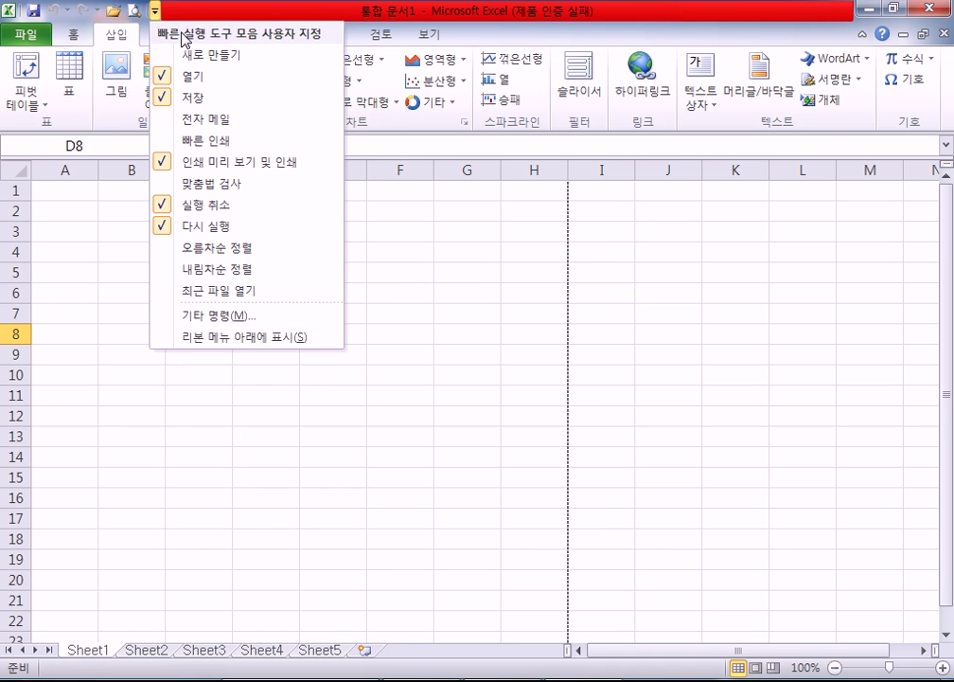
key("Escape")
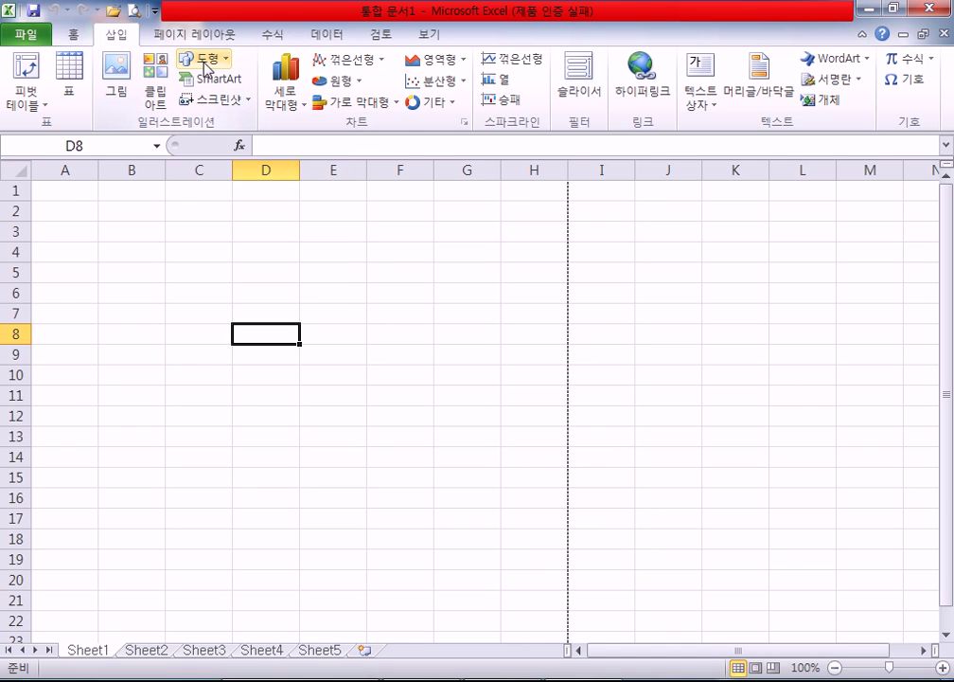
left_click(73, 38)
left_click(114, 38)
left_click(194, 58)
key("Escape")
left_click(155, 10)
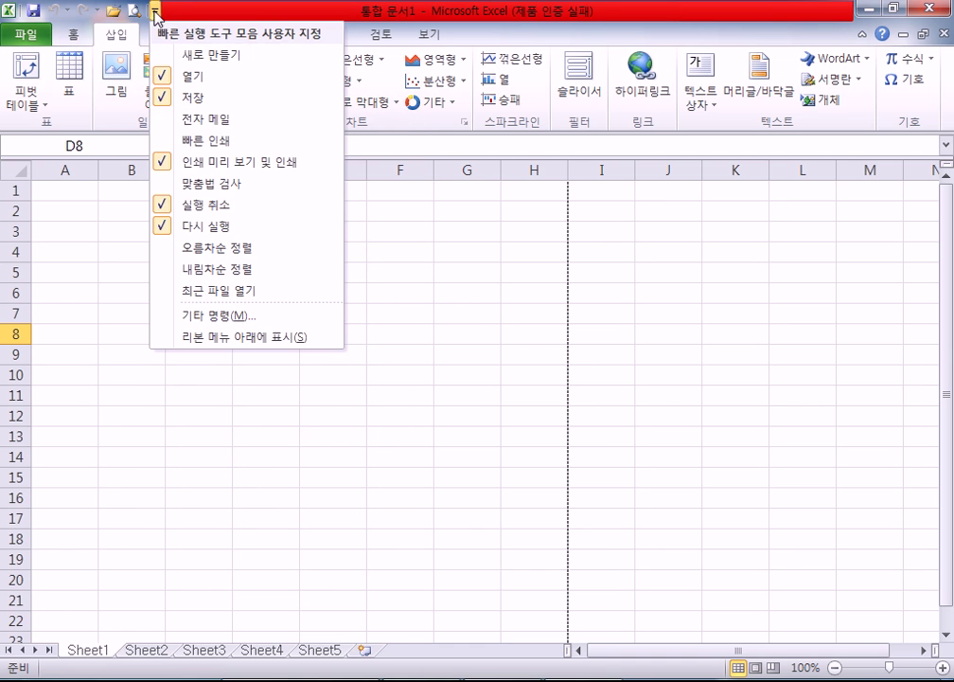
left_click(155, 12)
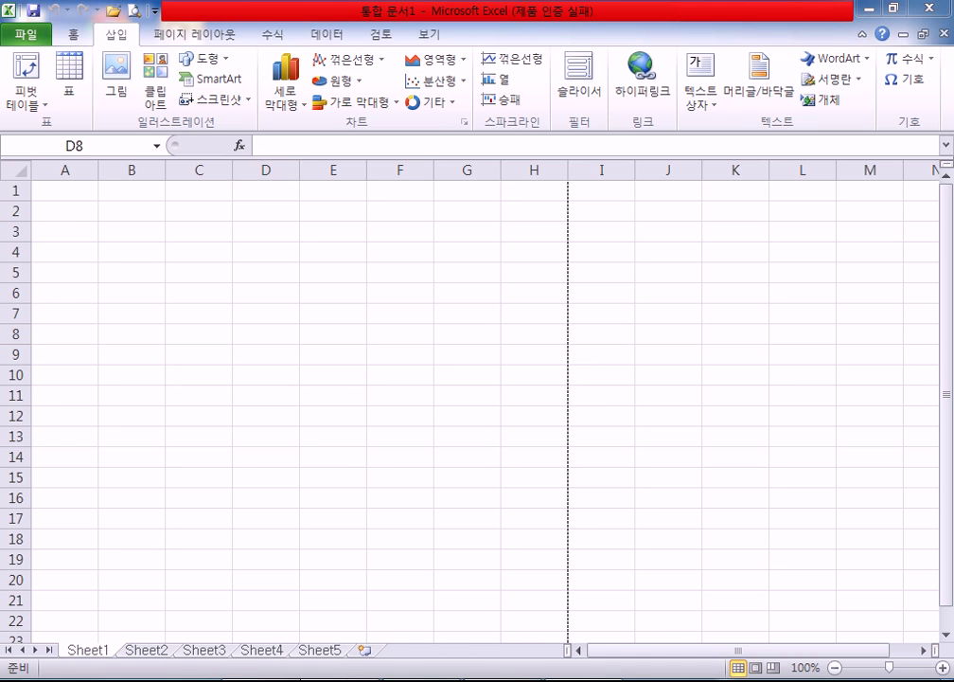
Switch to Notepad and save the untitled notes as 2 in the _강좌녹화 folder
key("alt+Tab")
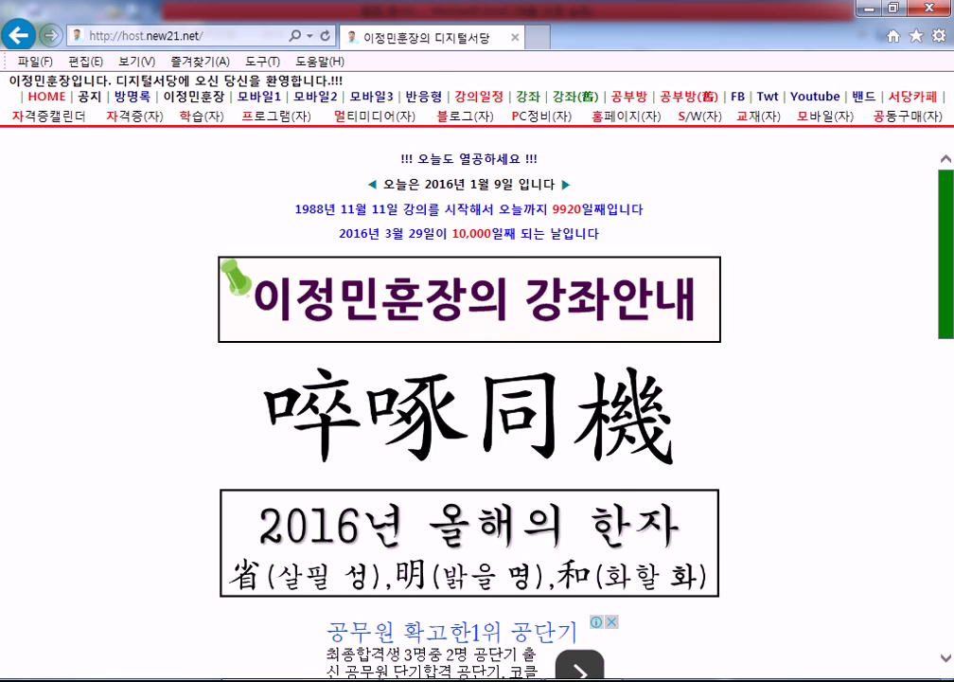
key("alt+Tab")
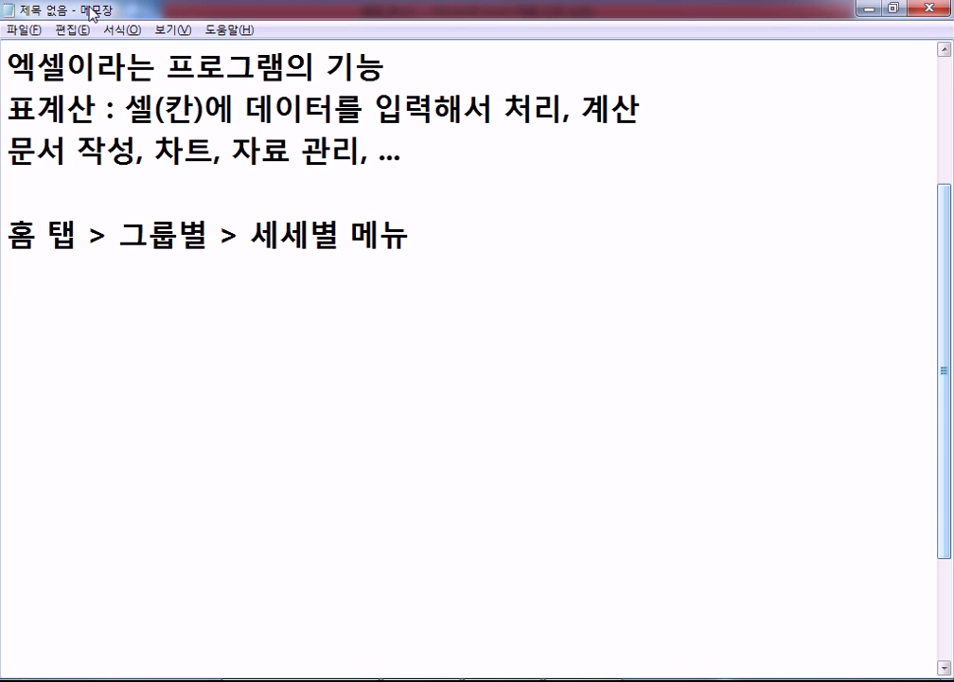
left_click(26, 29)
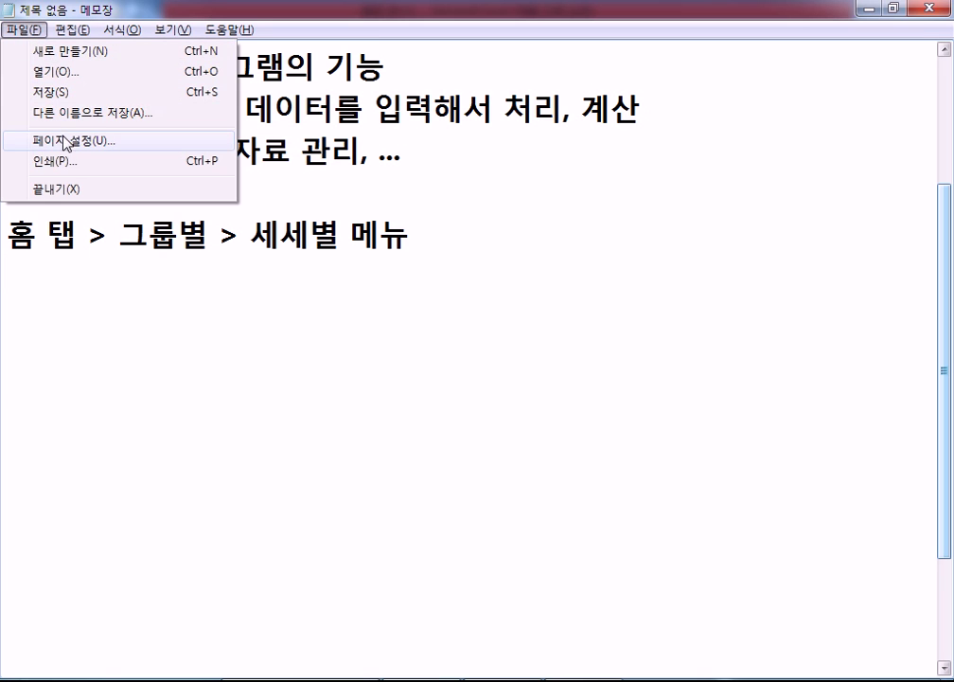
left_click(270, 147)
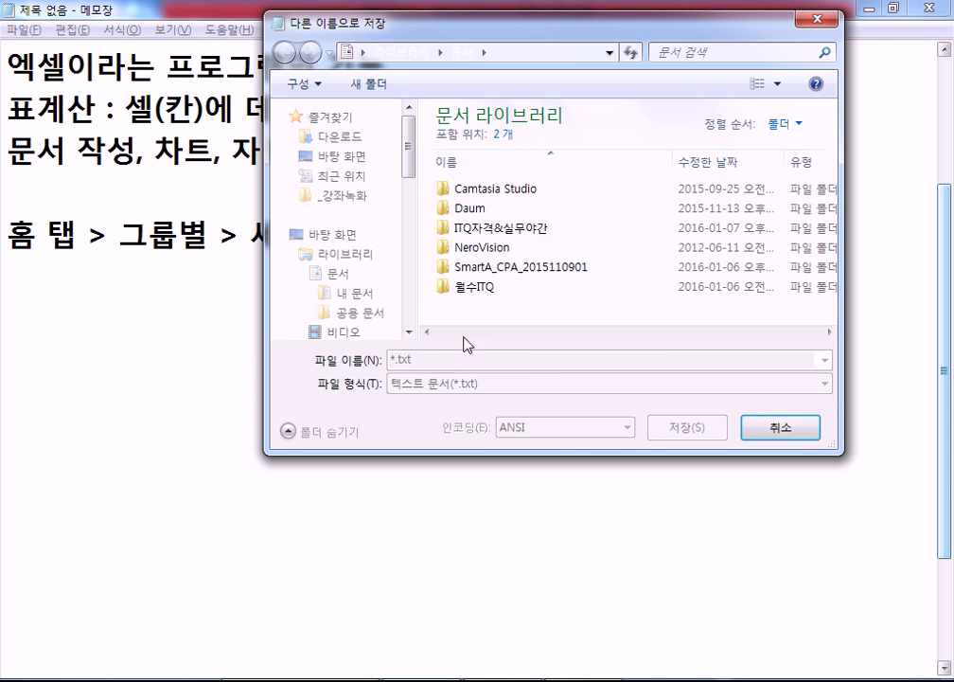
left_click_drag(504, 30, 439, 31)
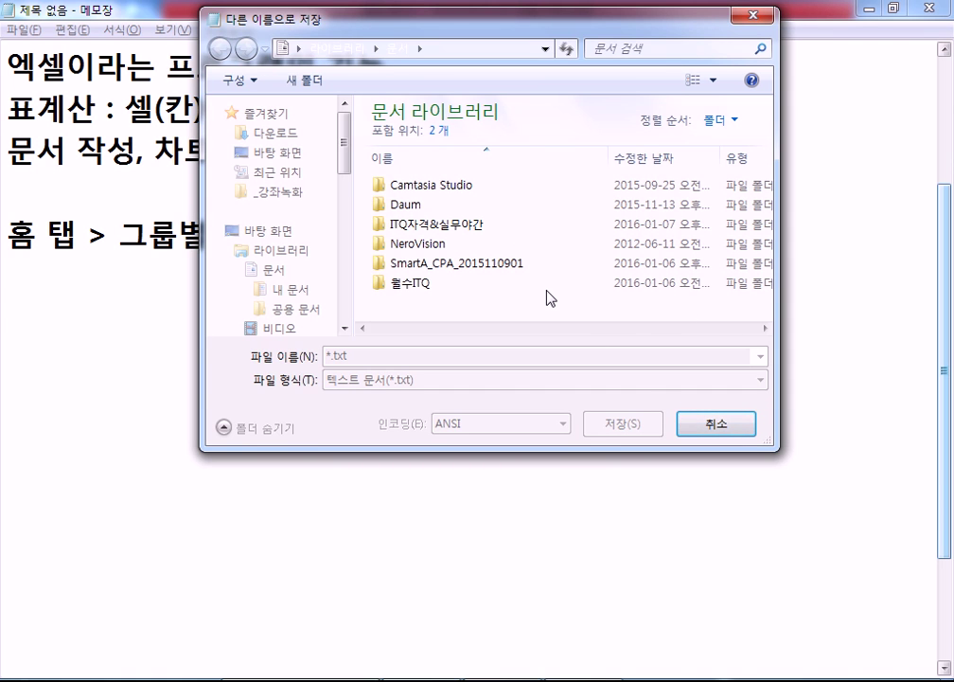
left_click(283, 193)
left_click(284, 195)
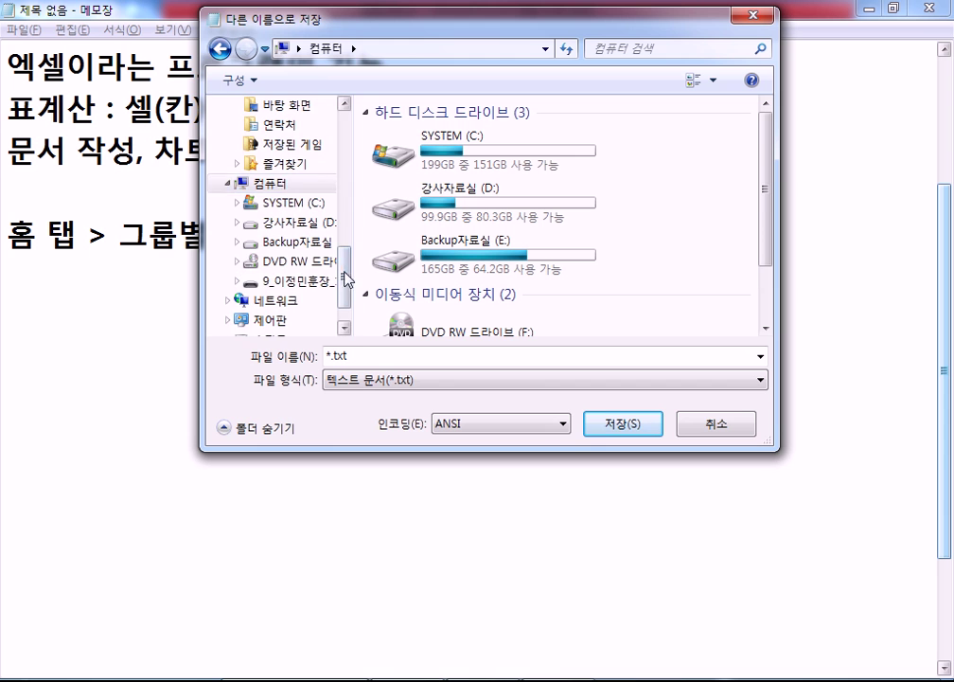
scroll(284, 195, "up", 5)
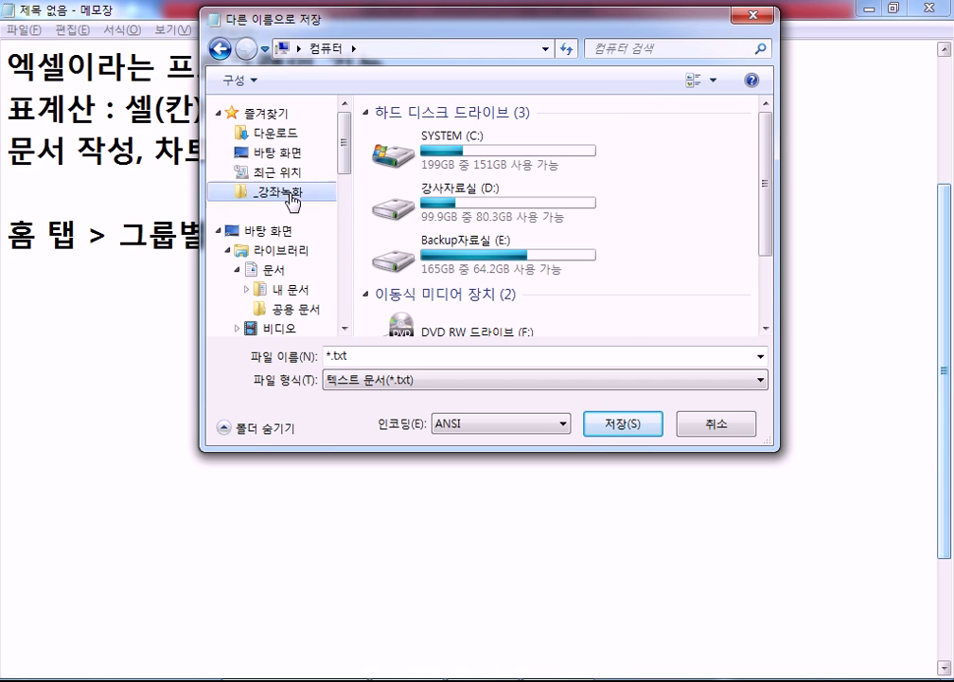
left_click(289, 195)
left_click(432, 358)
type("2")
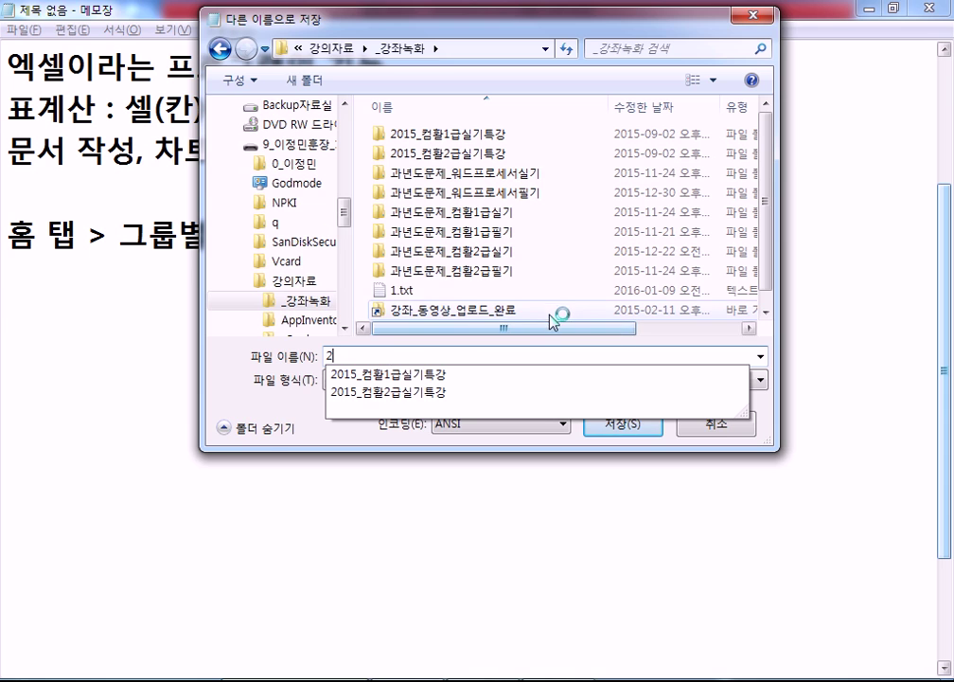
key("Return")
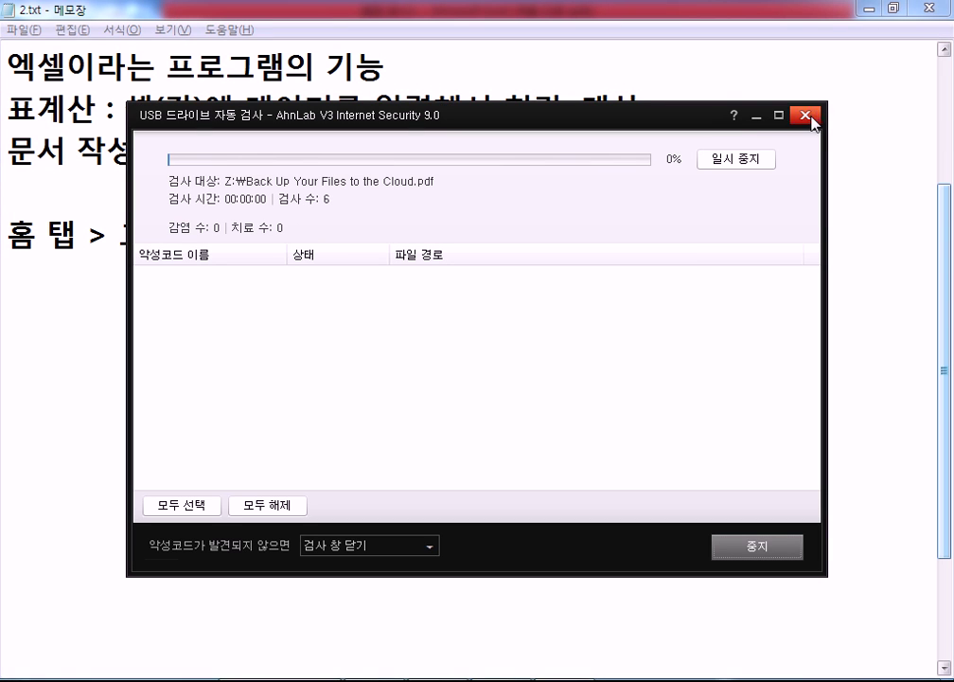
Stop the automatic USB drive scan and return to the notes
left_click(813, 117)
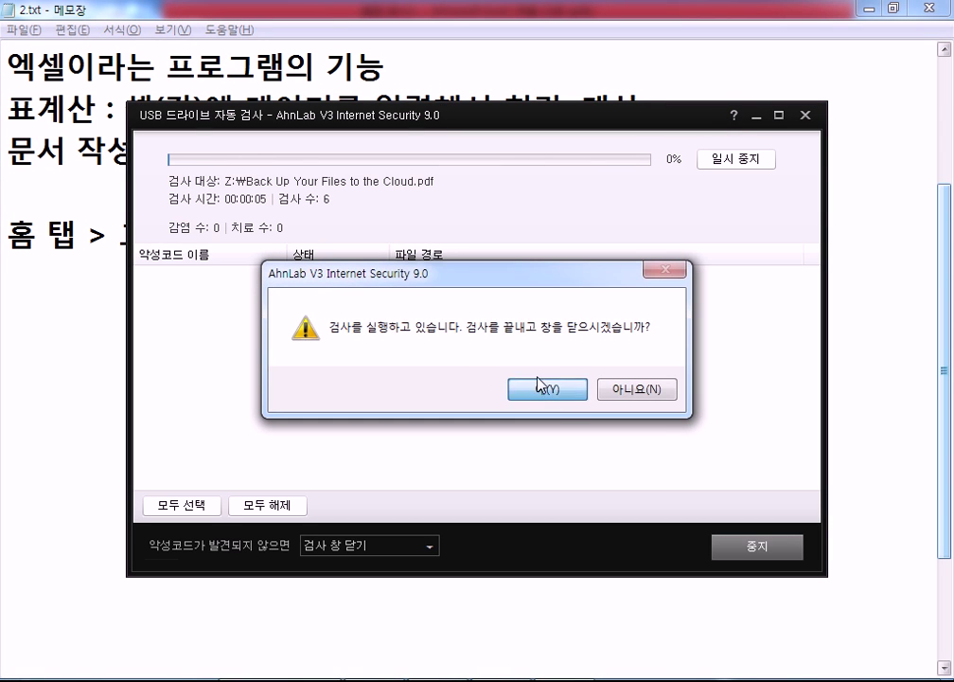
left_click(516, 388)
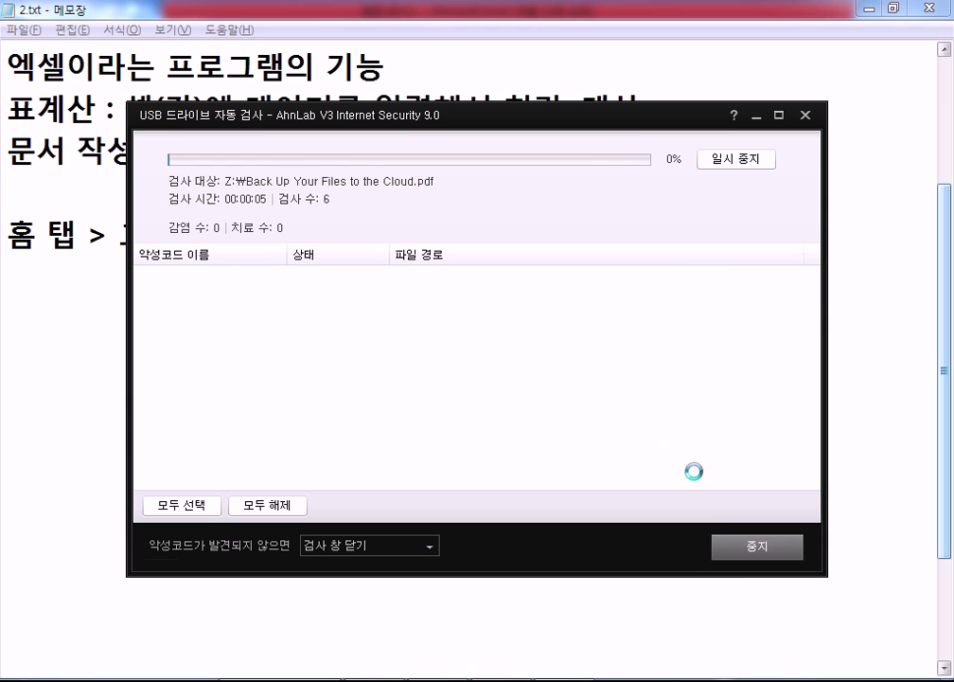
left_click(121, 61)
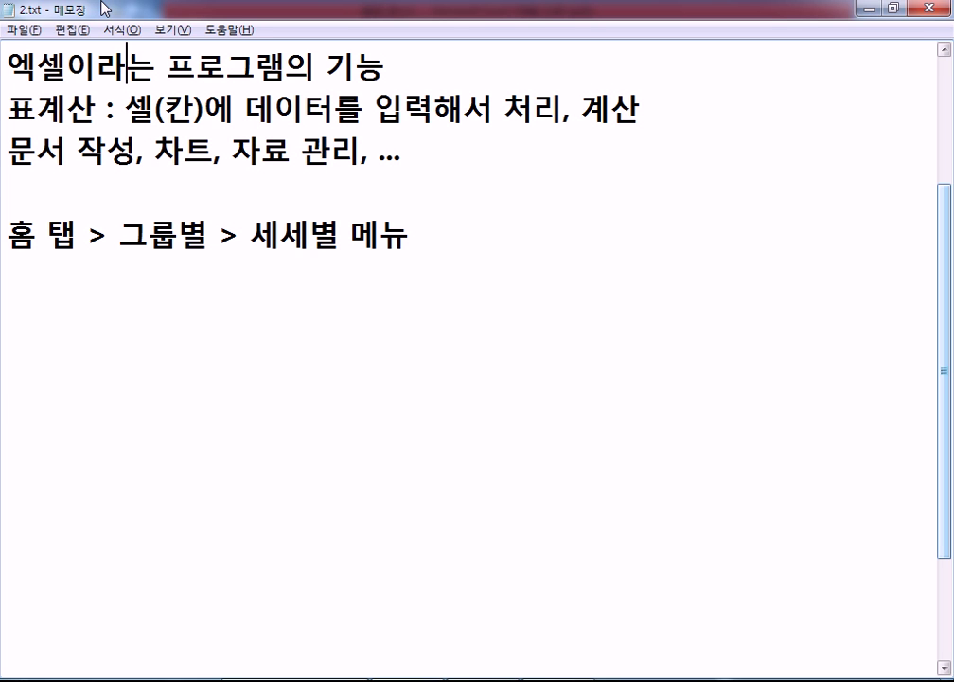
Switch to Excel and select cell A1, followed by whole columns A, B and C one at a time
key("alt+Tab")
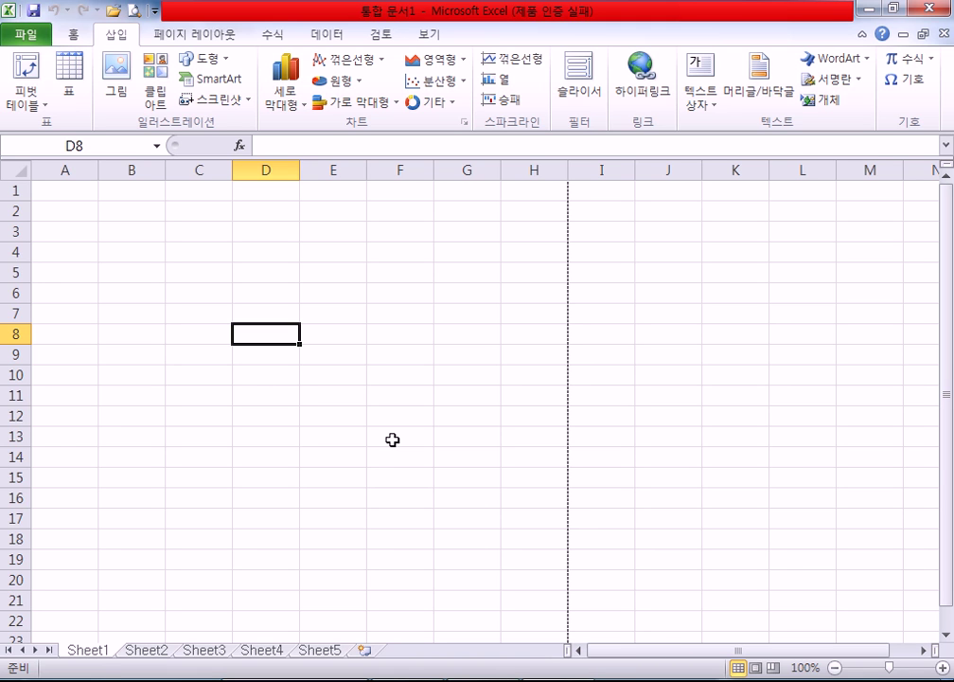
left_click(68, 190)
scroll(81, 225, "up", 9)
scroll(84, 227, "up", 4)
left_click(186, 189)
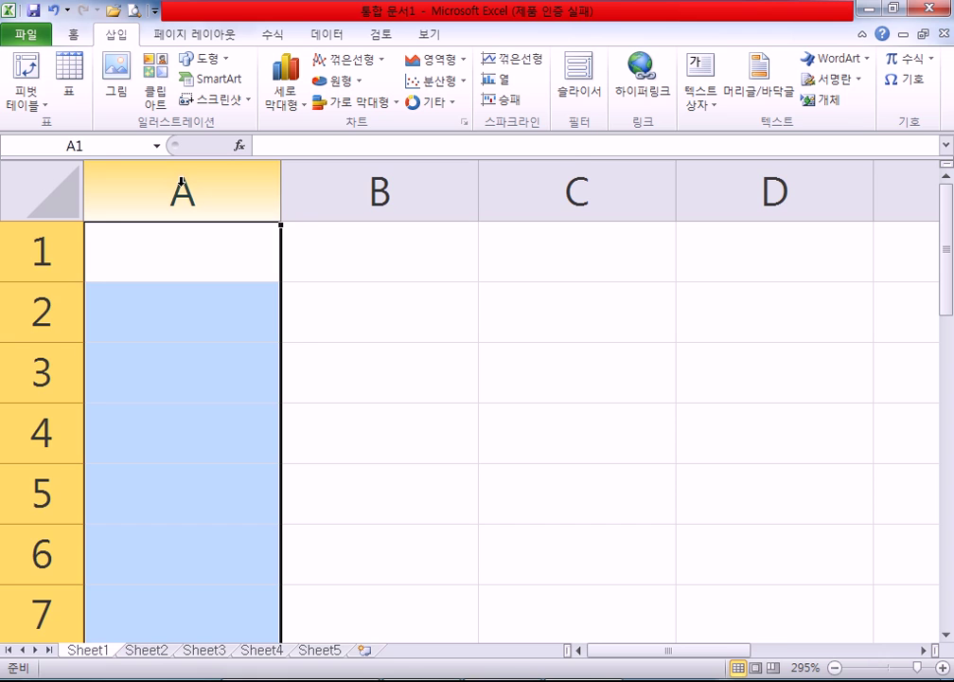
scroll(153, 185, "down", 3)
scroll(156, 183, "down", 2)
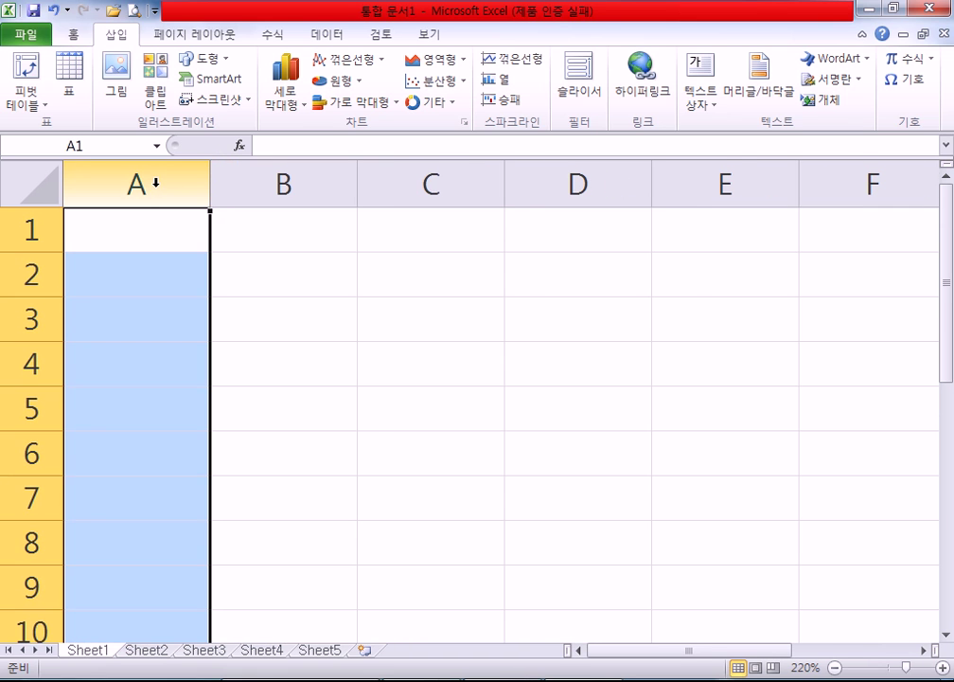
left_click(219, 184)
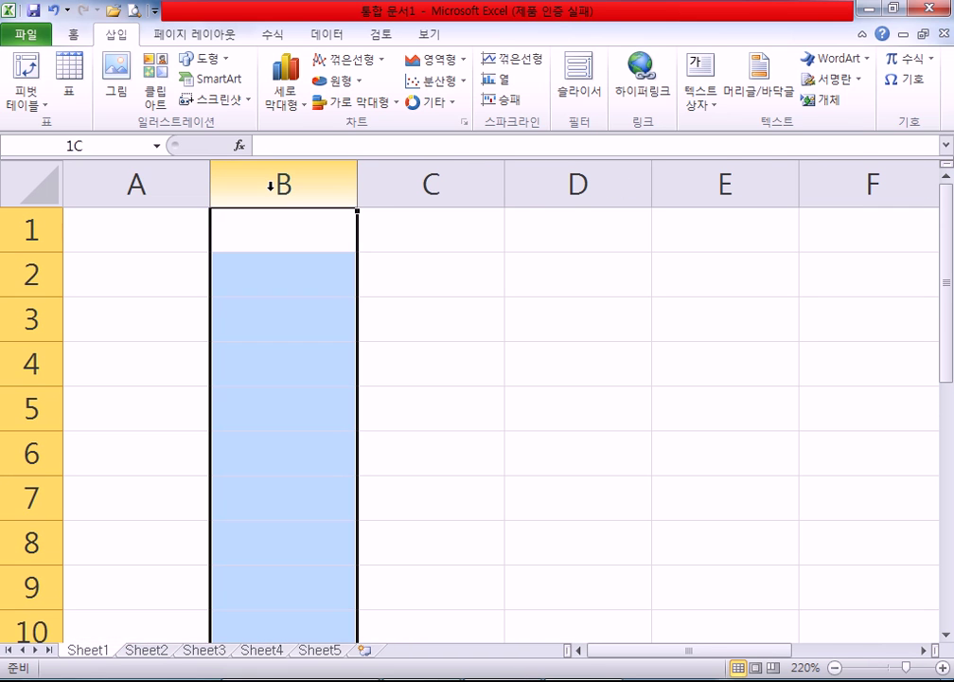
left_click(431, 186)
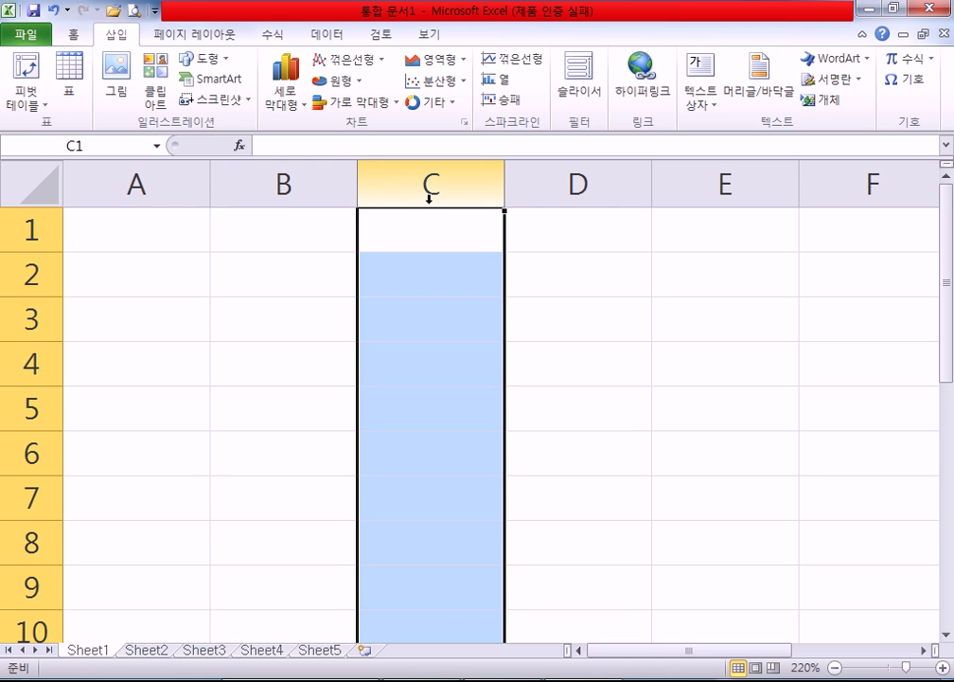
Select column A and zoom the worksheet in and out, finishing at 265%
left_click(228, 183)
left_click(140, 184)
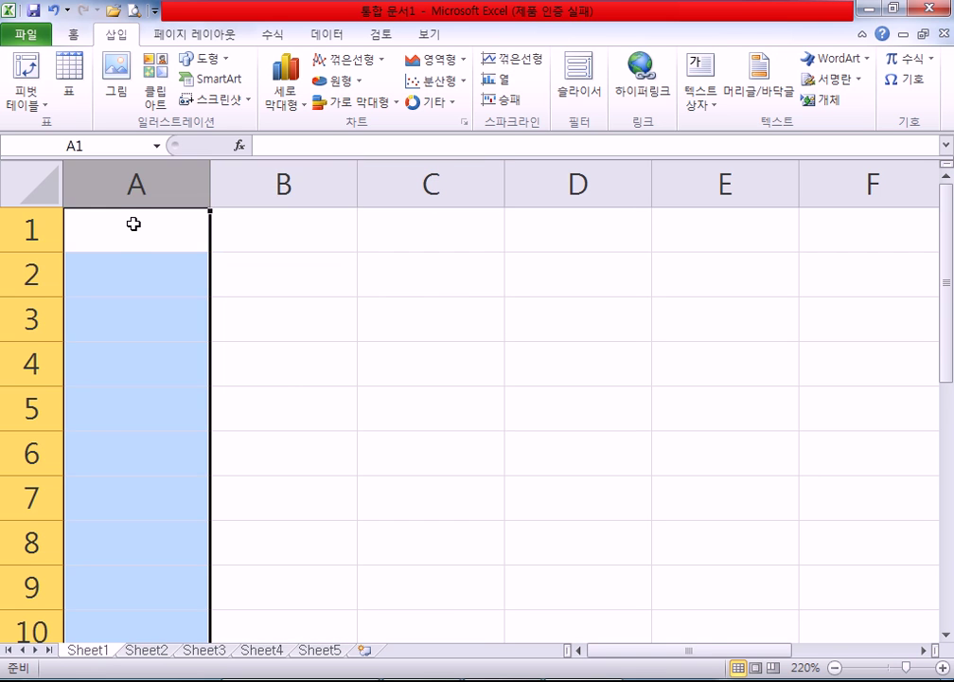
scroll(131, 231, "down", 5)
scroll(131, 237, "down", 5)
scroll(134, 246, "up", 15)
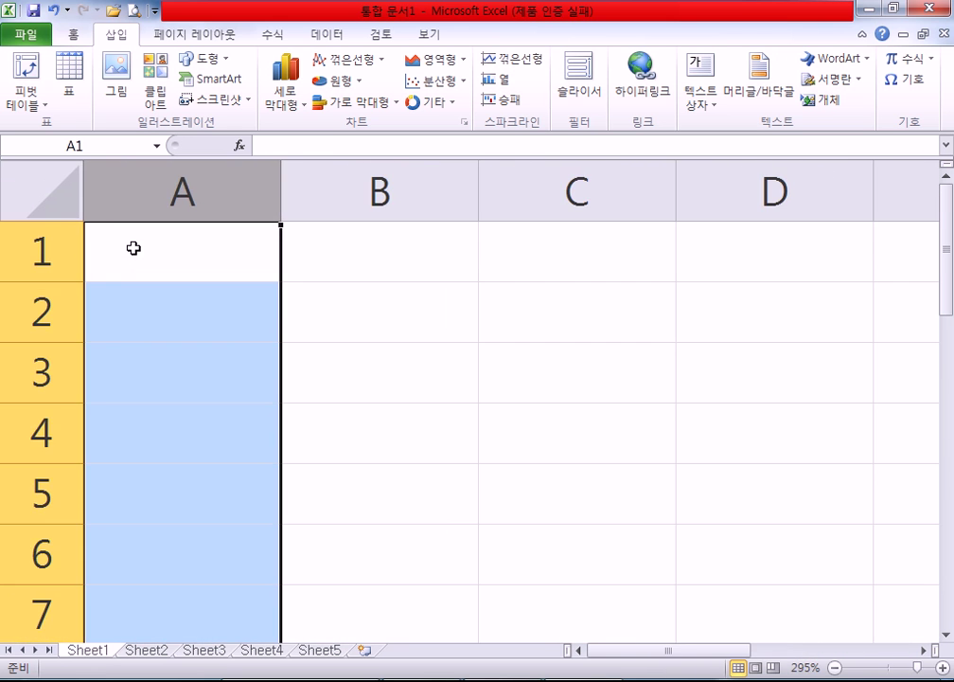
scroll(137, 251, "down", 1)
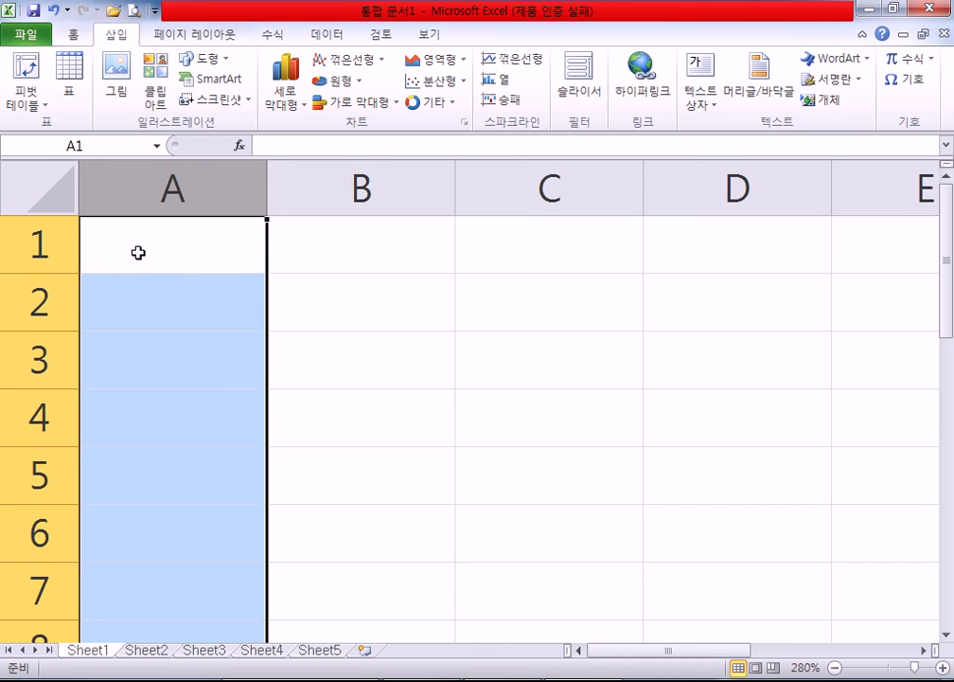
scroll(138, 252, "down", 5)
scroll(139, 251, "up", 4)
Select cell A1, move down to A2, and scroll to row 20 and back to row 1
left_click(140, 251)
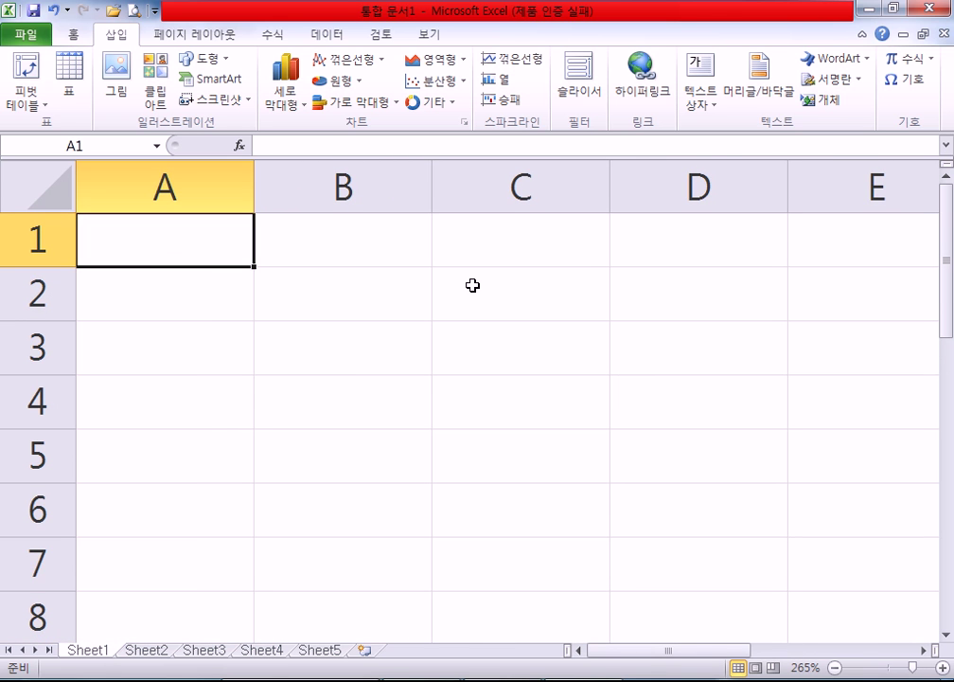
key("Down")
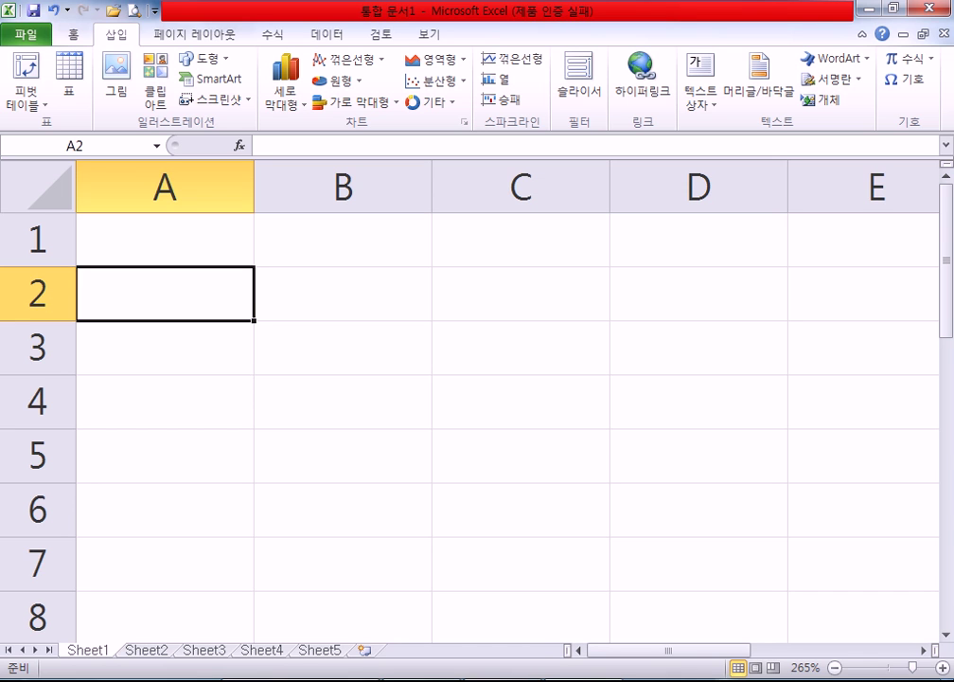
scroll(473, 426, "down", 4)
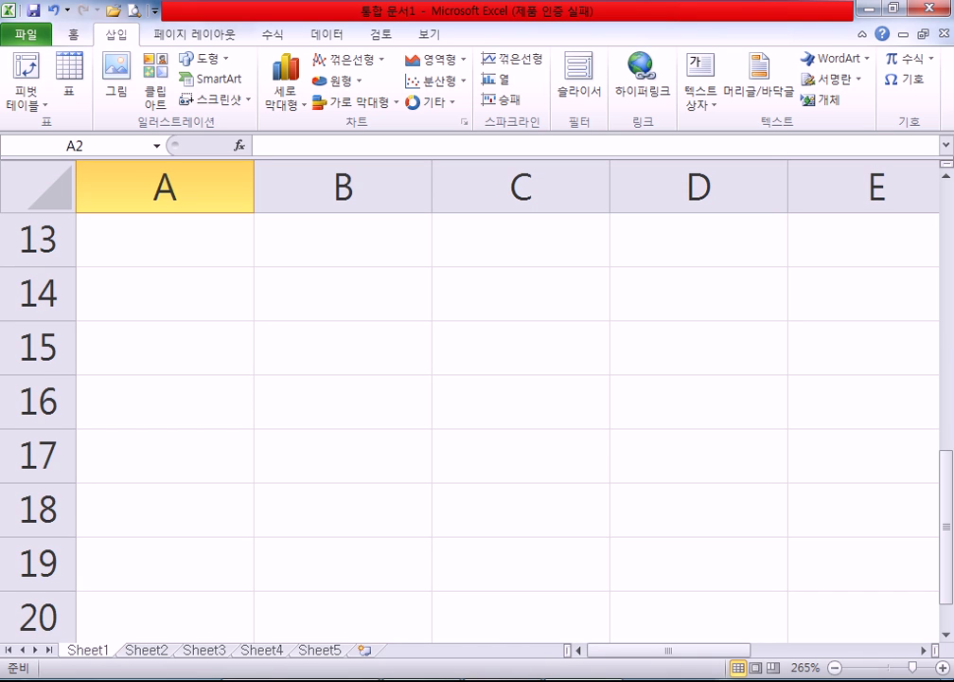
scroll(473, 426, "up", 4)
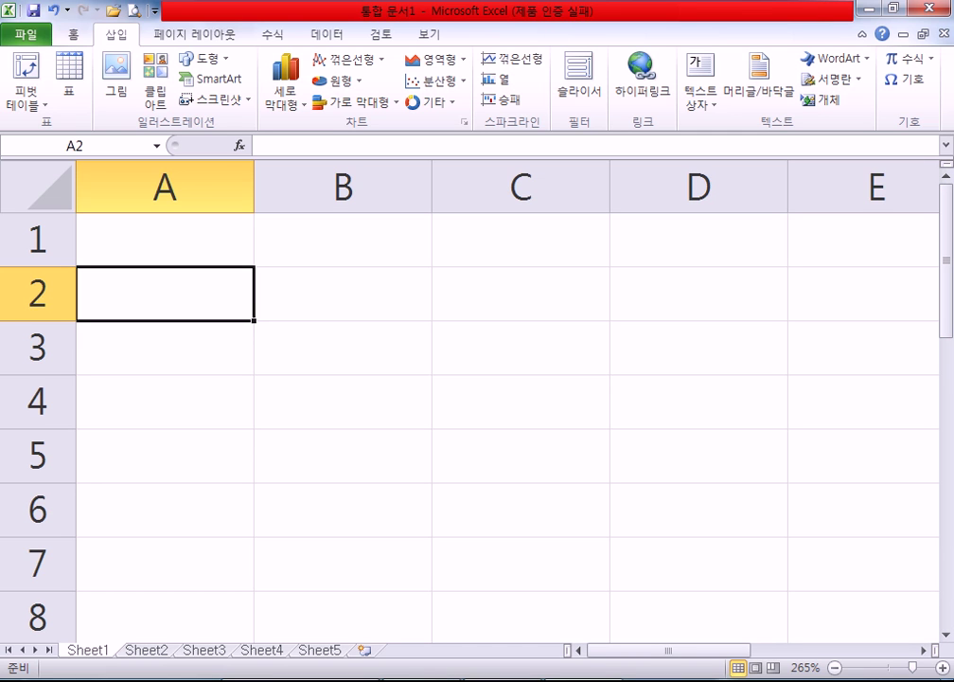
Zoom the worksheet in and out repeatedly, finishing at 190%
scroll(309, 322, "up", 9)
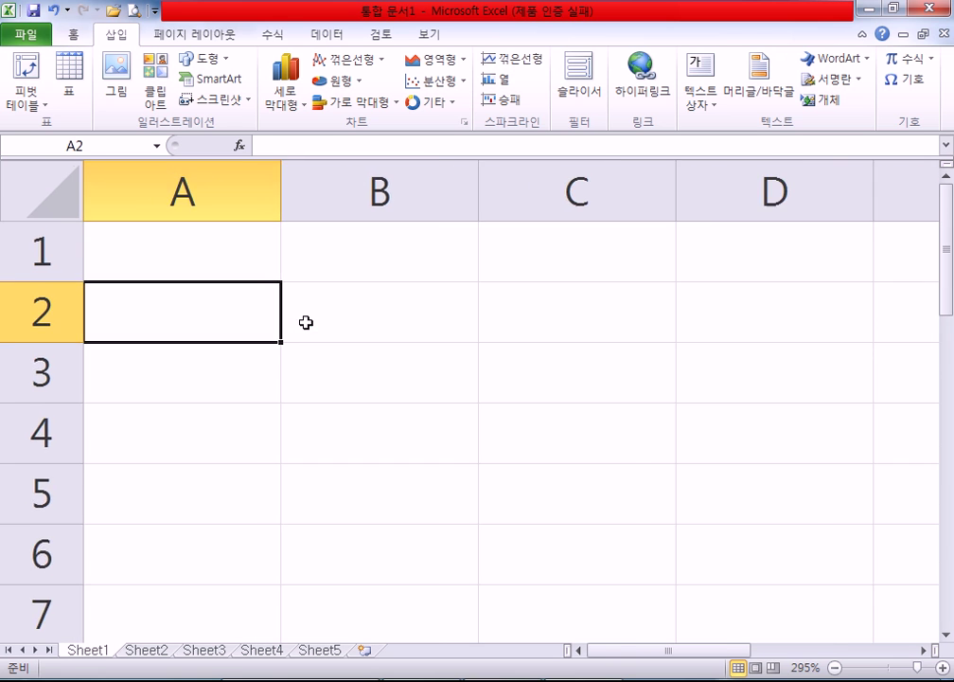
scroll(312, 322, "down", 13)
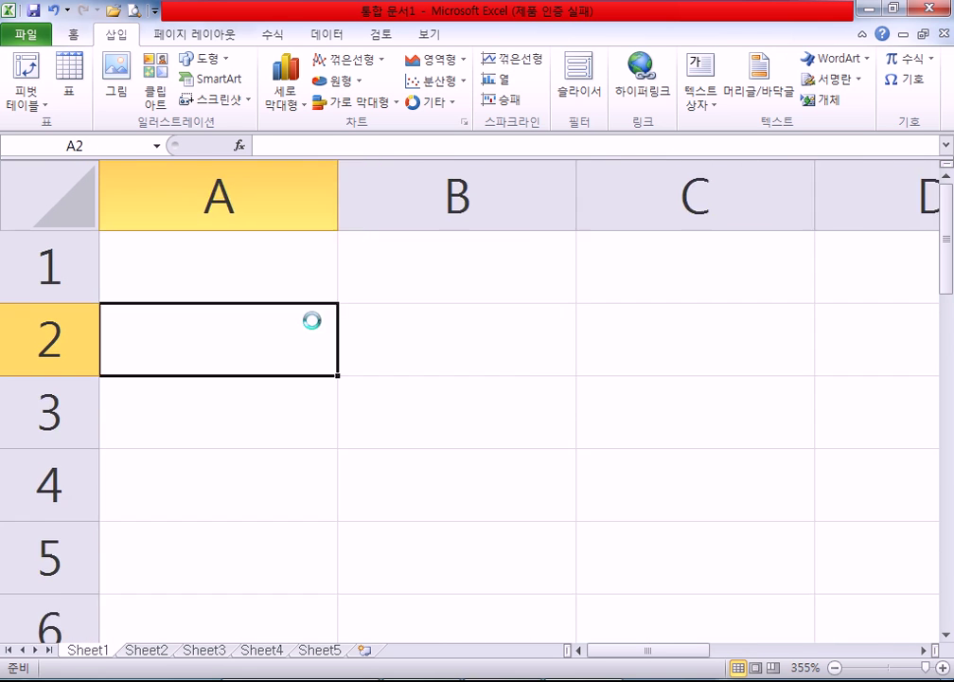
scroll(315, 320, "up", 6)
scroll(315, 320, "down", 7)
scroll(315, 320, "up", 4)
scroll(318, 320, "down", 4)
scroll(315, 319, "up", 4)
scroll(316, 319, "down", 4)
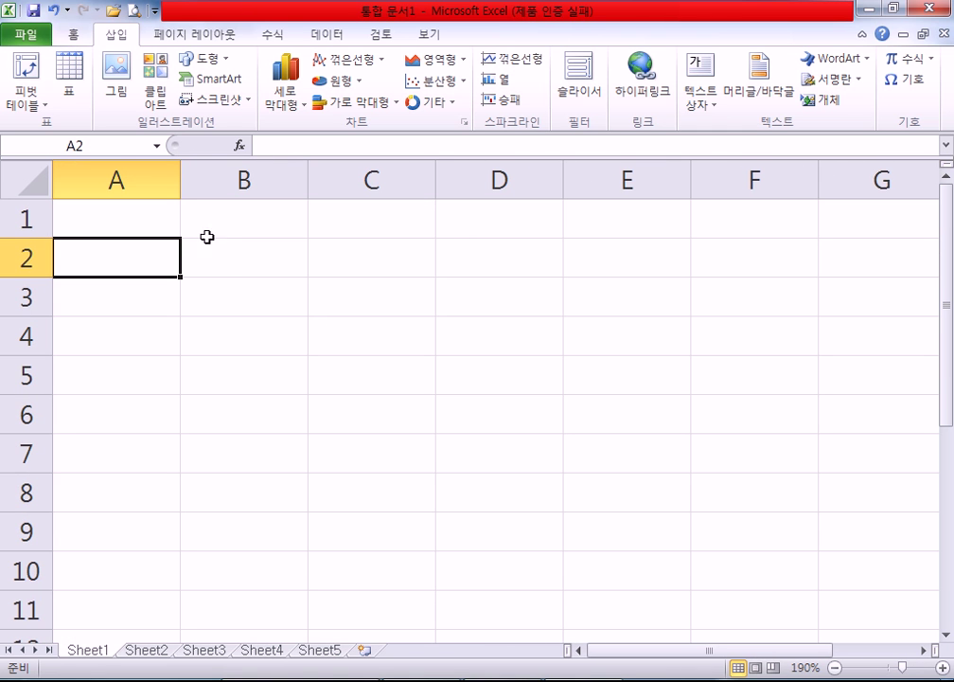
Minimize Excel and the Notepad notes to reveal the desktop
left_click(868, 9)
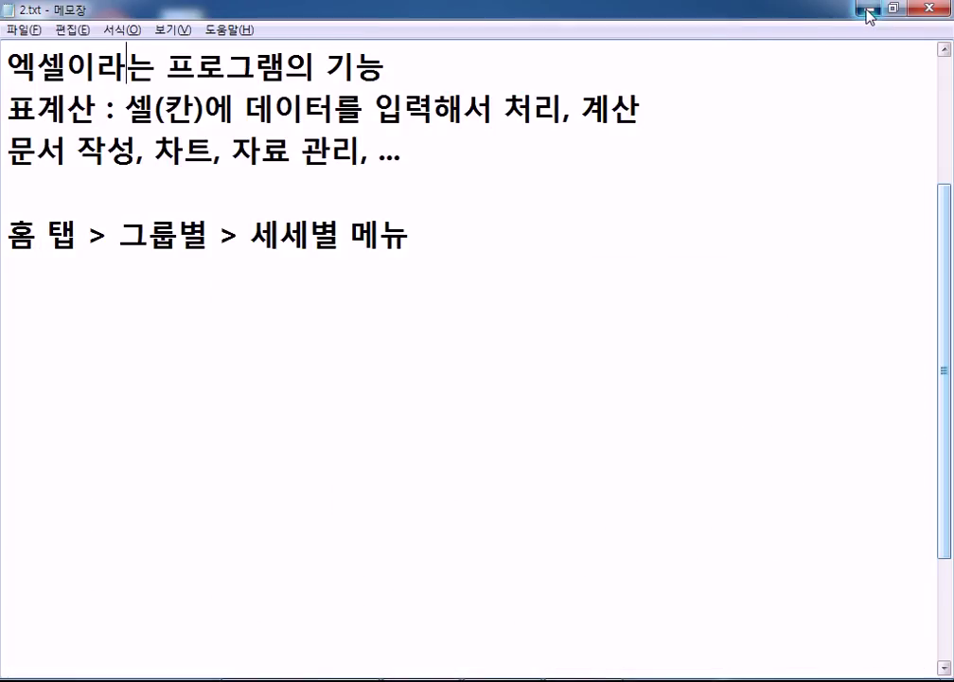
left_click(870, 10)
left_click(870, 10)
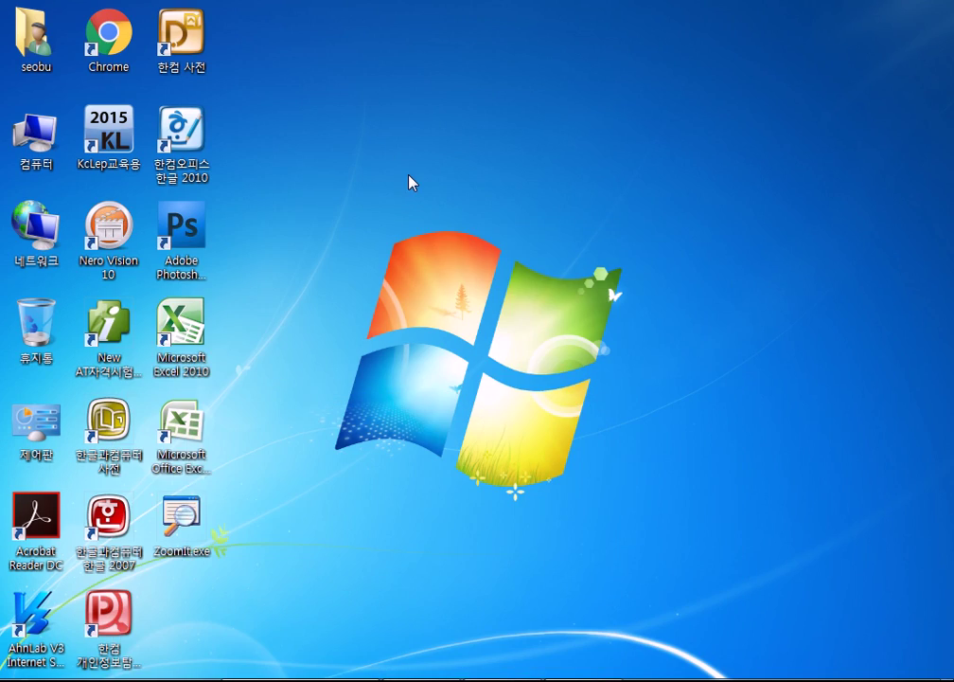
Enlarge and shrink the desktop icons repeatedly to demonstrate their different sizes
scroll(410, 182, "up", 3, "ctrl")
scroll(409, 185, "down", 3, "ctrl")
scroll(409, 187, "up", 1, "ctrl")
scroll(409, 187, "down", 1, "ctrl")
scroll(409, 188, "up", 1, "ctrl")
scroll(410, 193, "down", 1, "ctrl")
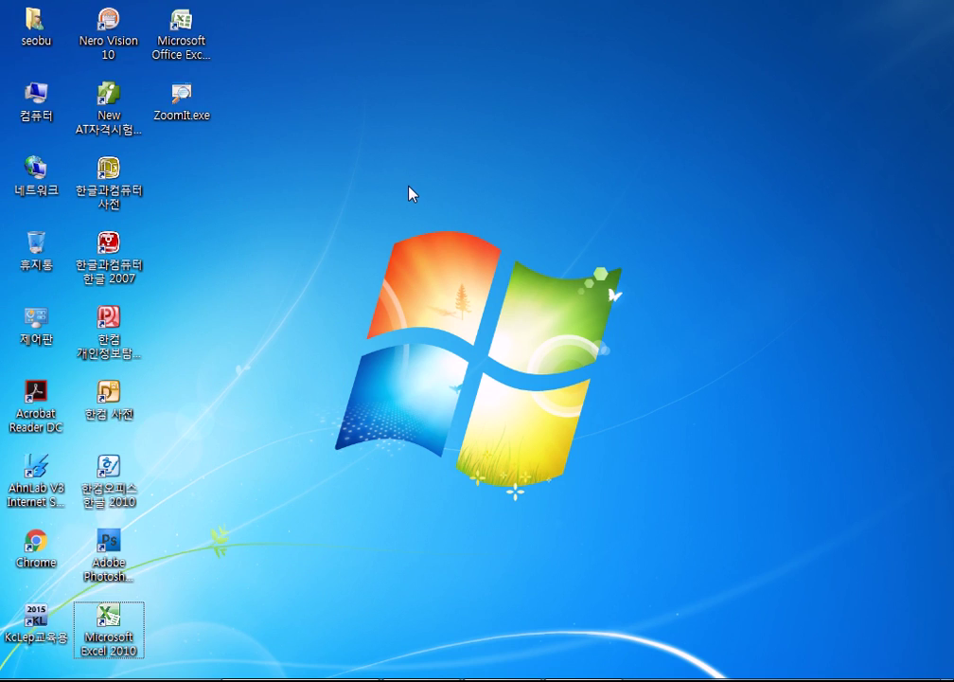
scroll(410, 193, "down", 1, "ctrl")
scroll(412, 193, "up", 4, "ctrl")
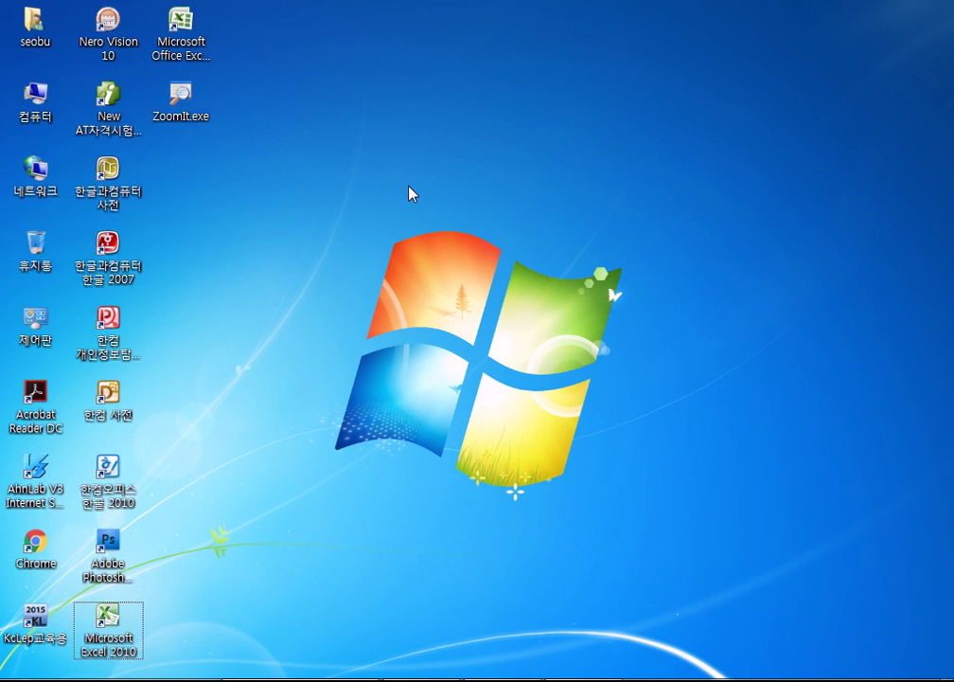
scroll(413, 193, "up", 1, "ctrl")
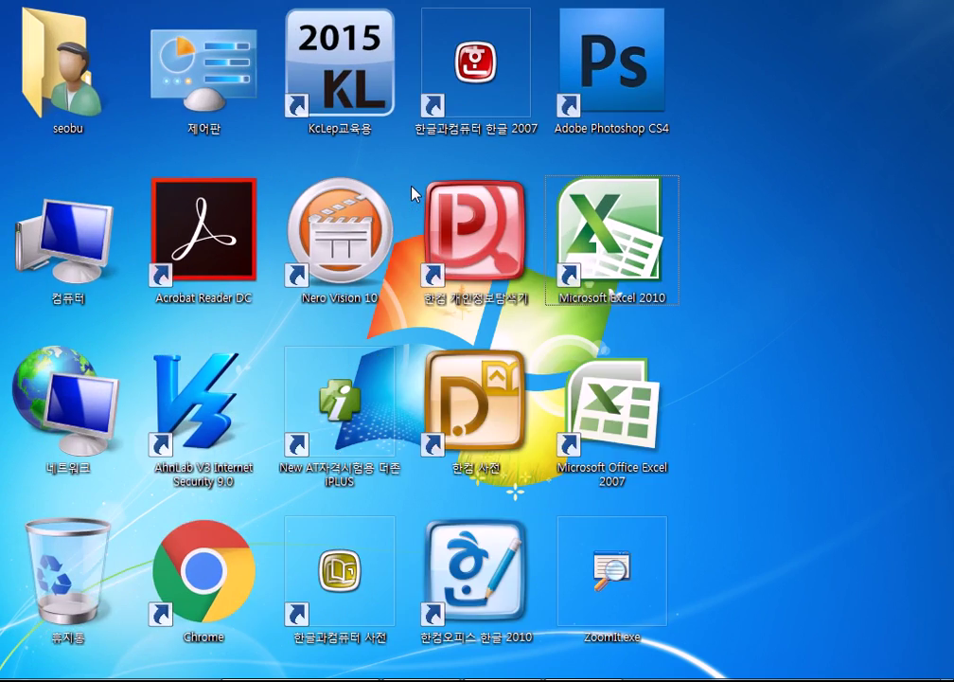
scroll(413, 193, "down", 2, "ctrl")
scroll(413, 194, "up", 2, "ctrl")
scroll(853, 330, "down", 4, "ctrl")
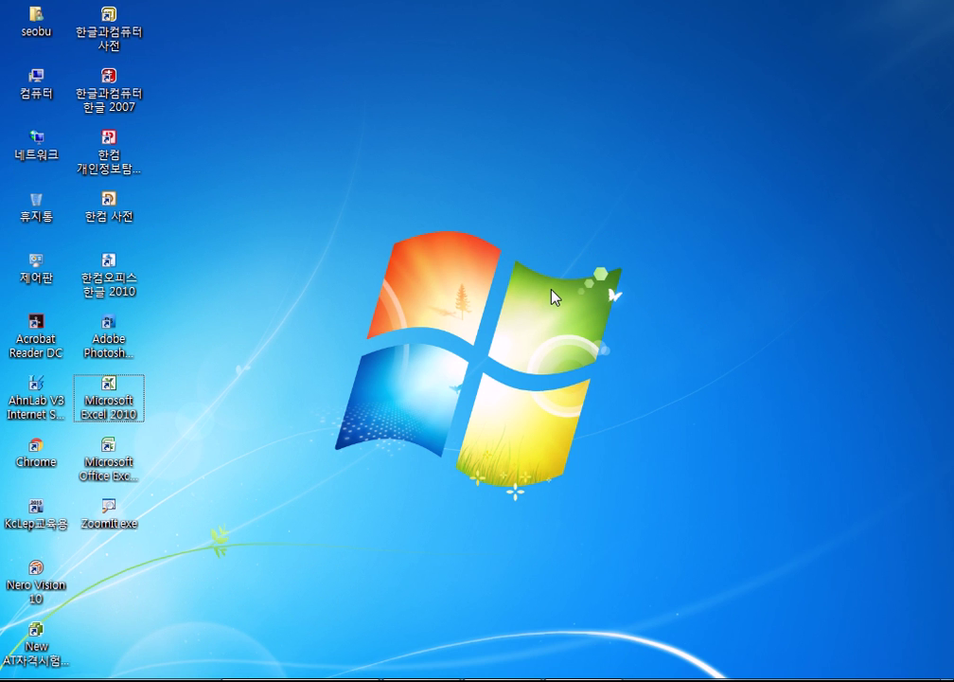
scroll(555, 296, "up", 3, "ctrl")
scroll(560, 295, "down", 2, "ctrl")
scroll(564, 292, "up", 3, "ctrl")
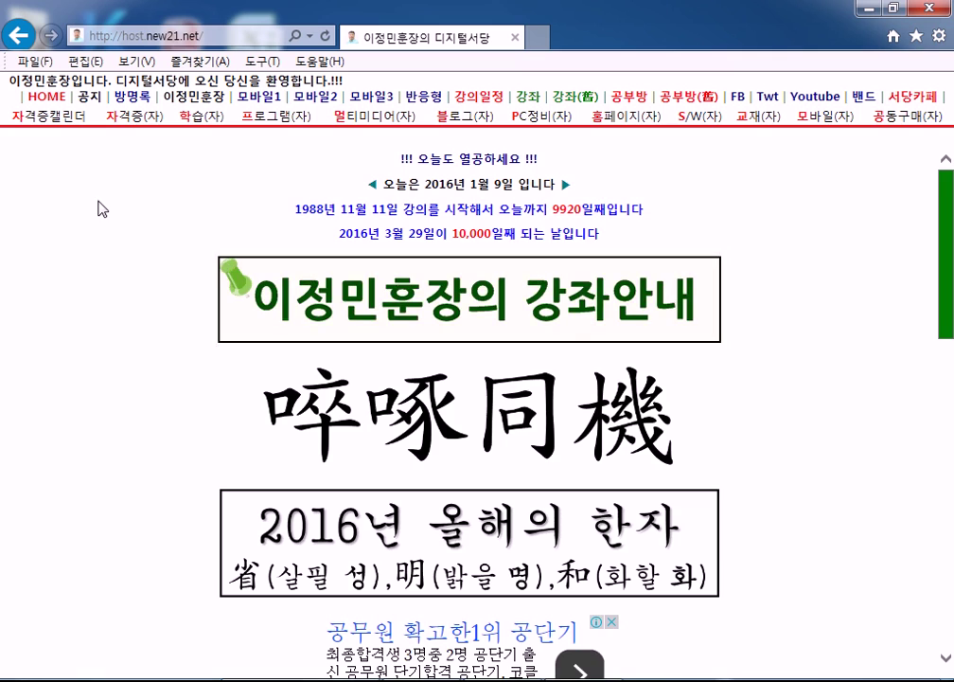
Switch to the host.new21.net page in the browser, magnify it, look through its content, and reduce it again
scroll(119, 276, "up", 4, "ctrl")
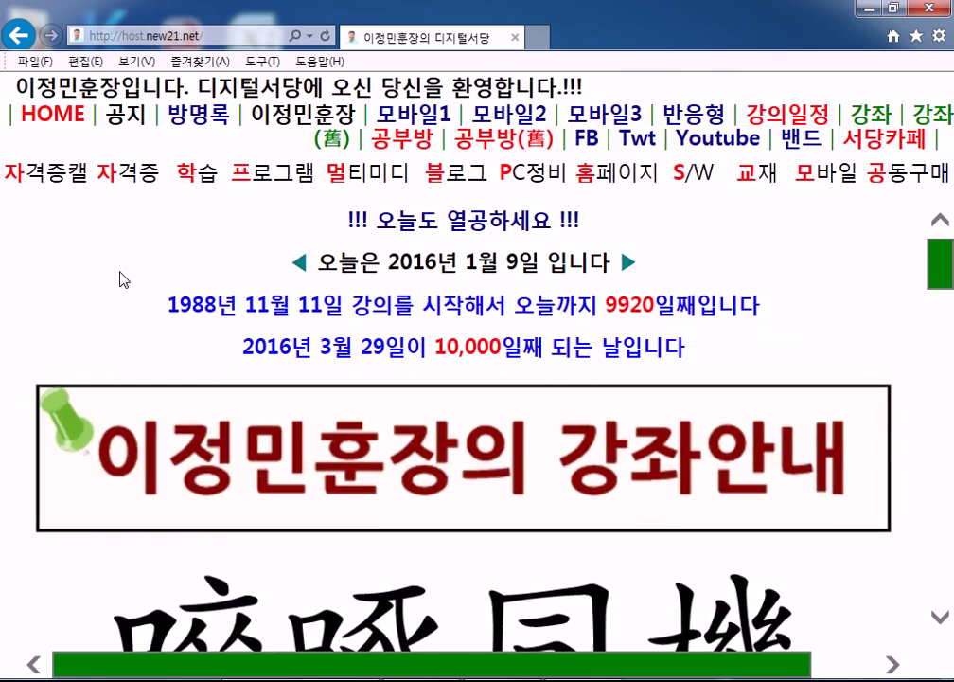
scroll(119, 276, "up", 1, "ctrl")
scroll(123, 279, "down", 6)
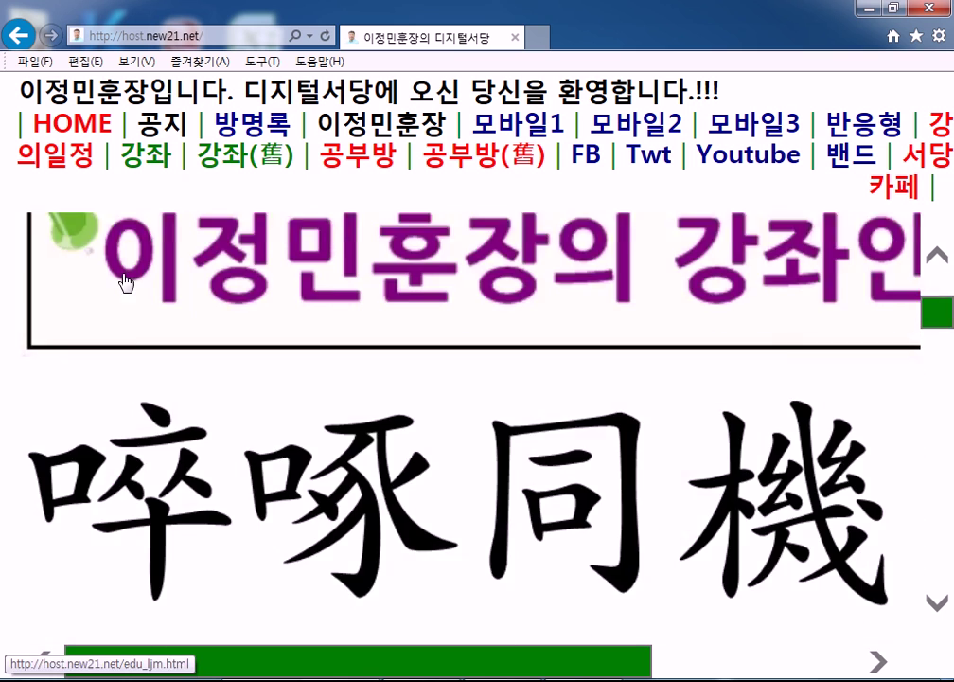
scroll(148, 281, "down", 6)
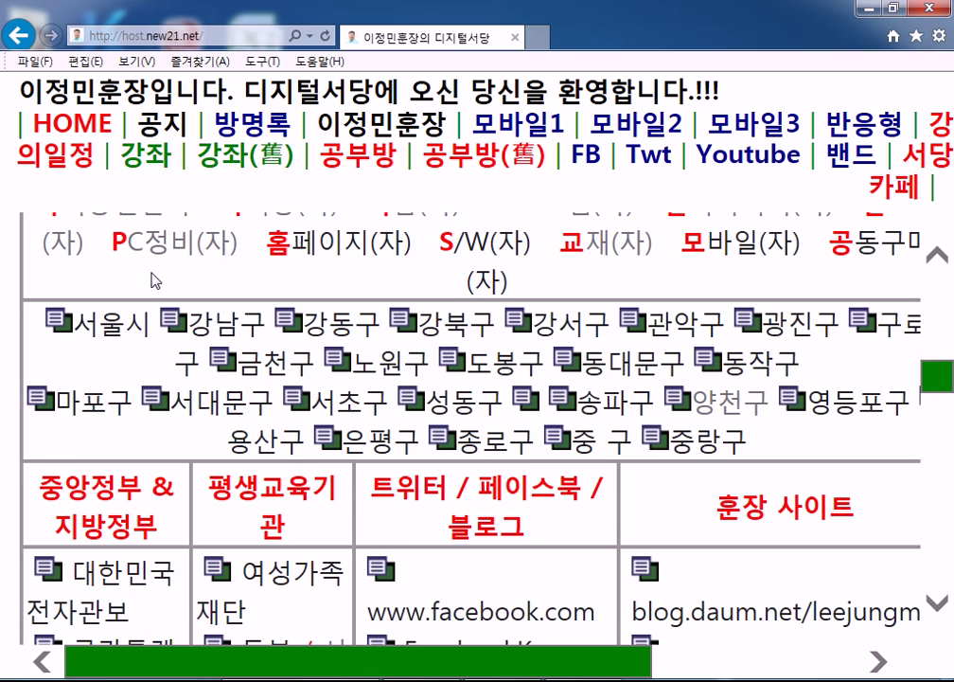
scroll(153, 278, "down", 5, "ctrl")
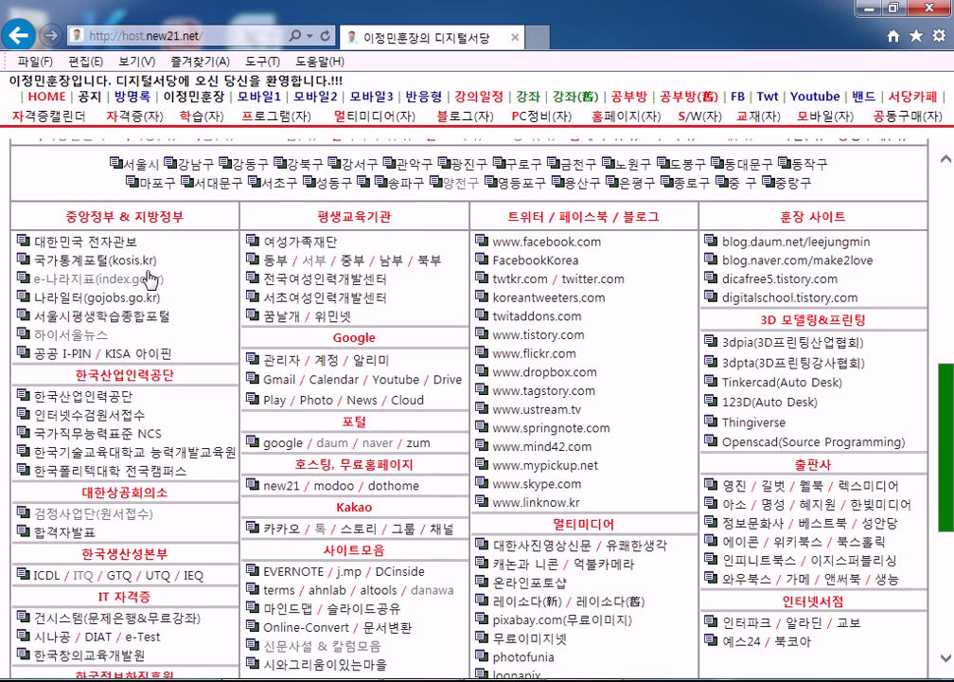
scroll(95, 258, "up", 3)
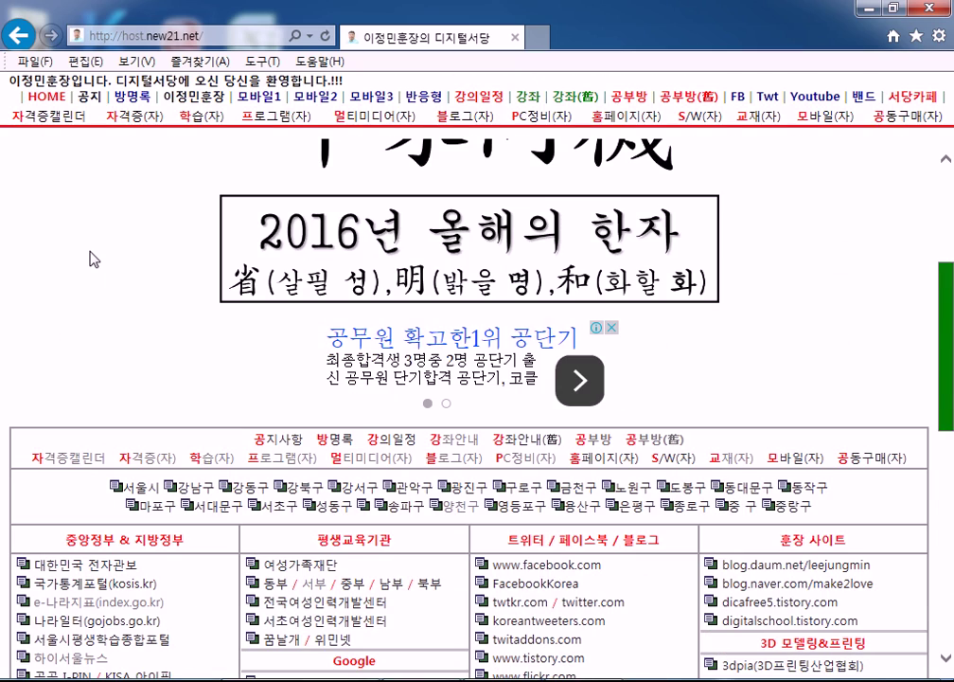
Switch back to Excel and select whole columns one at a time from A through G
key("super+d")
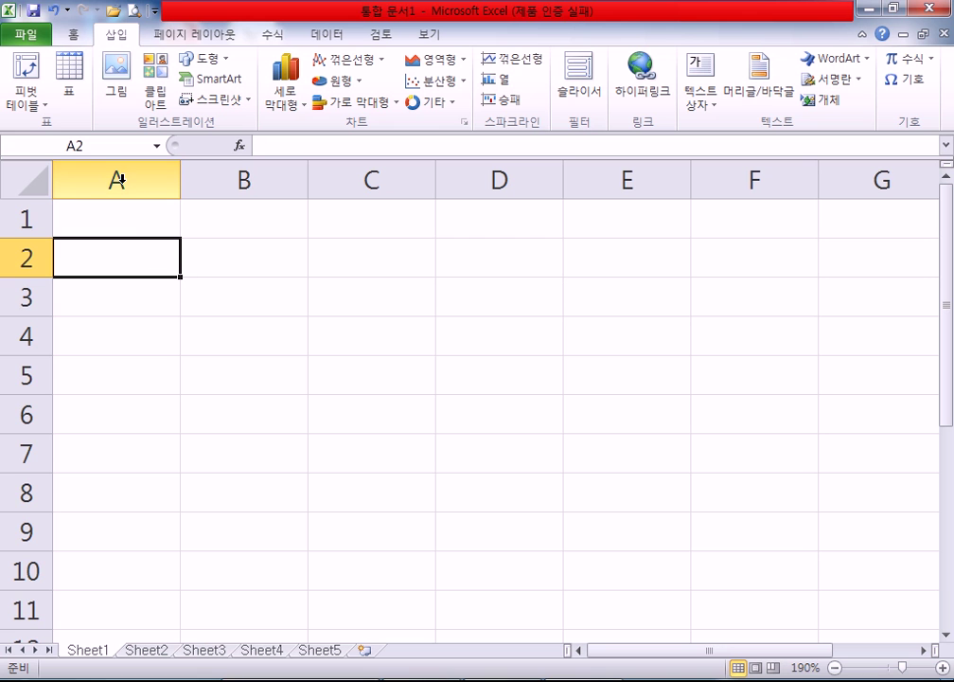
left_click(120, 172)
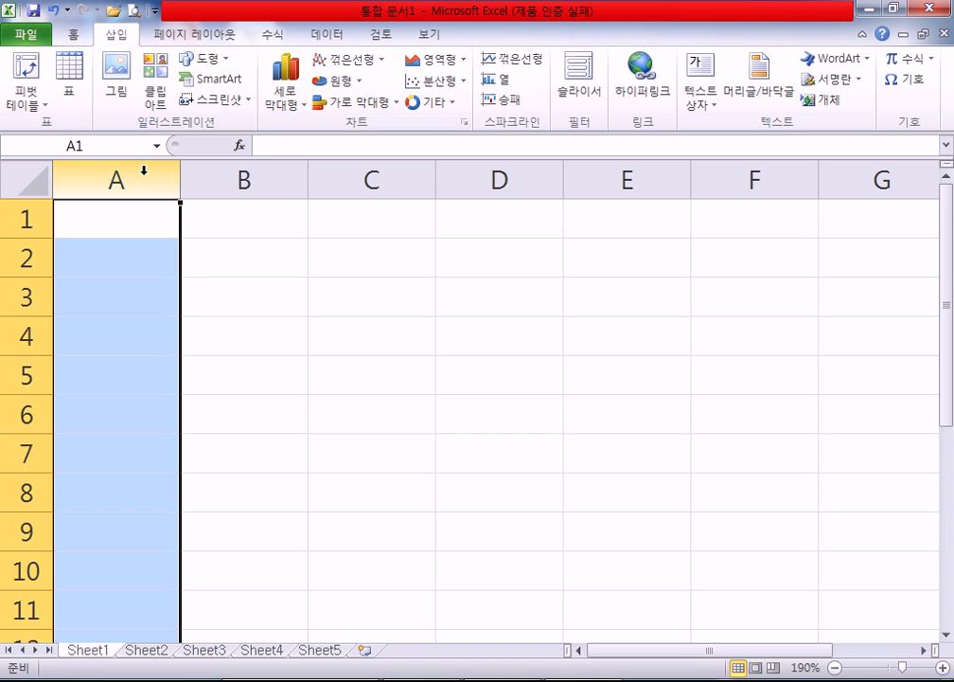
left_click(248, 178)
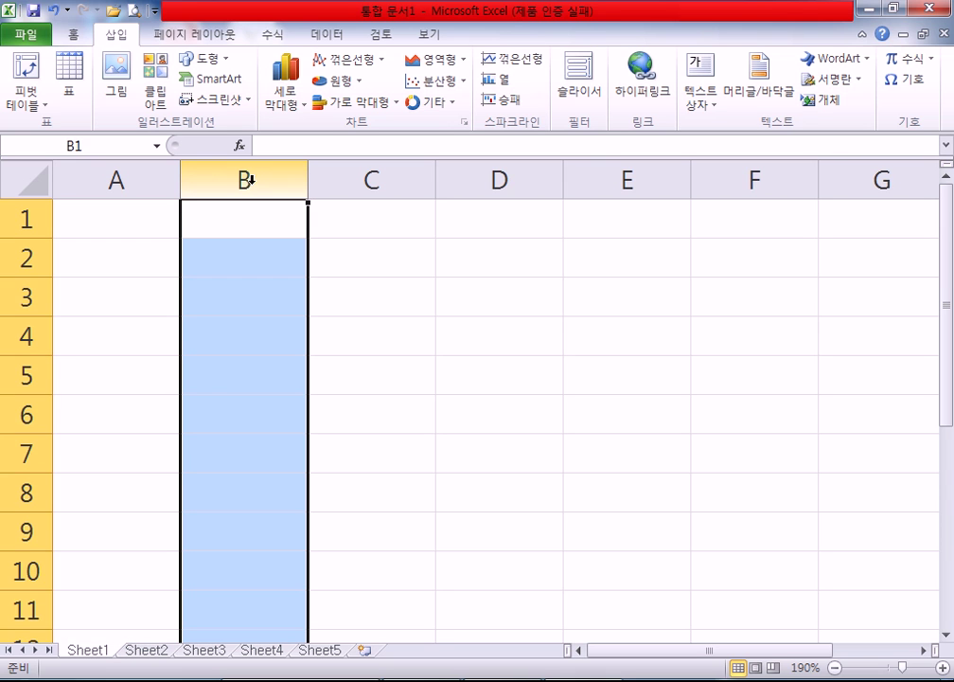
left_click(341, 175)
left_click(554, 177)
left_click(630, 178)
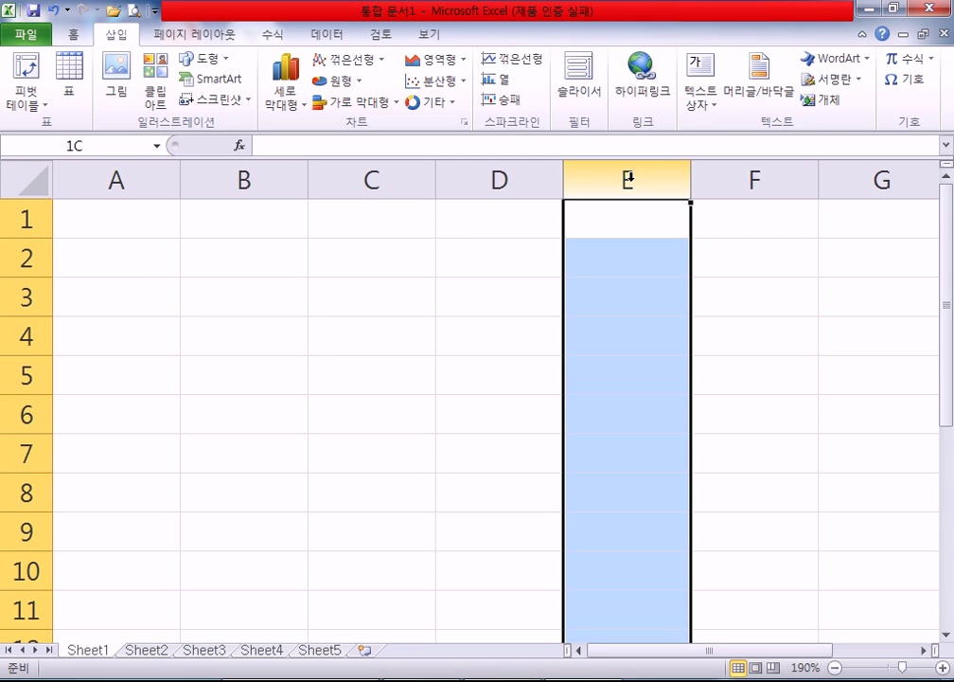
left_click(745, 176)
left_click(847, 175)
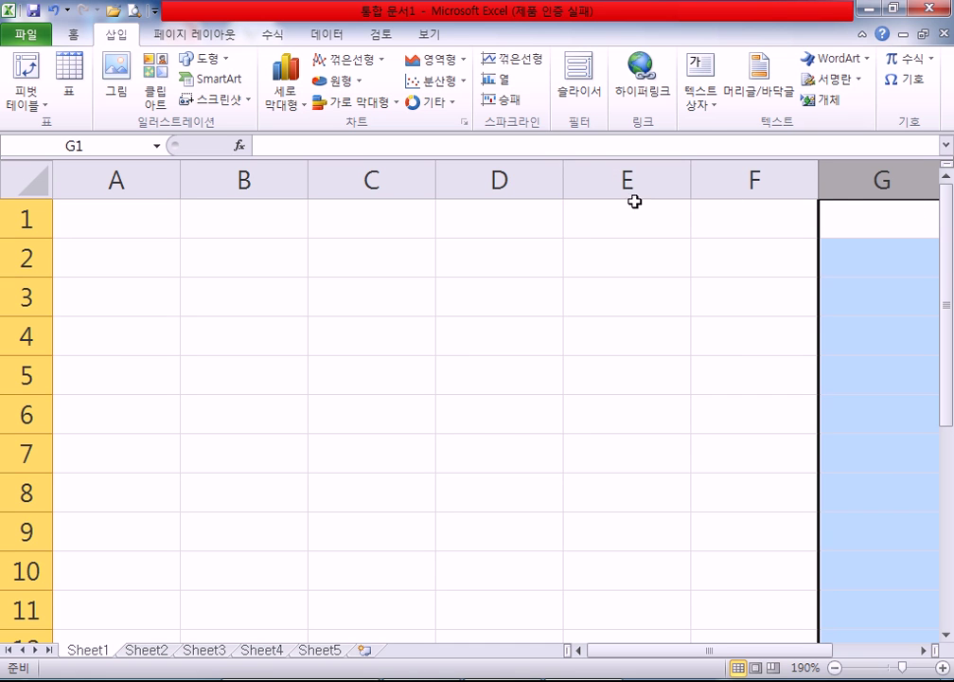
Zoom the worksheet out to 130%, restore the Excel window, and shorten it to about four visible rows
scroll(509, 283, "down", 4, "ctrl")
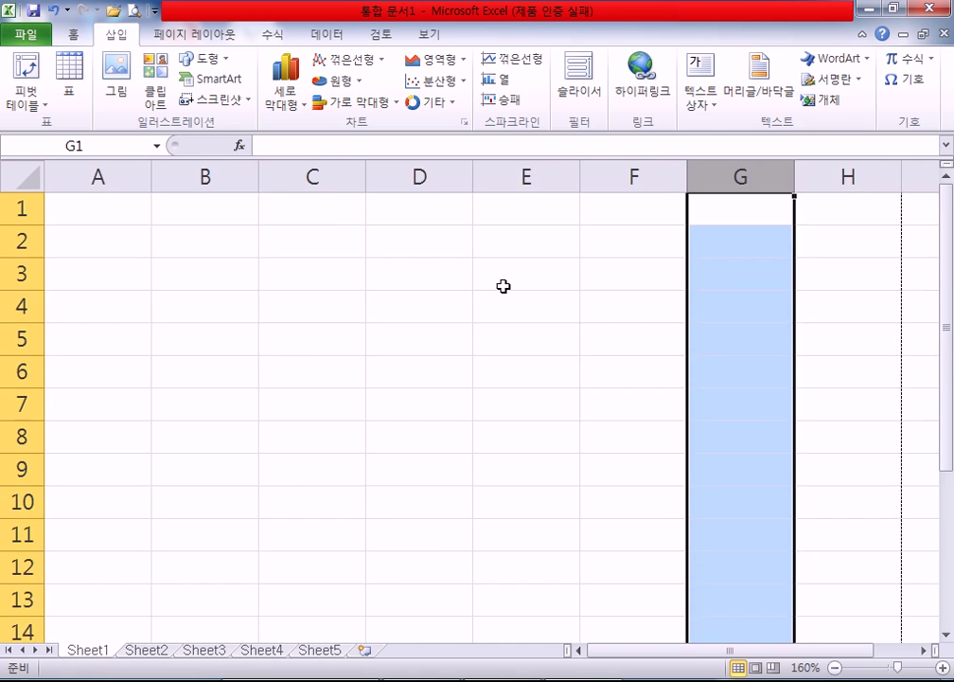
left_click(890, 8)
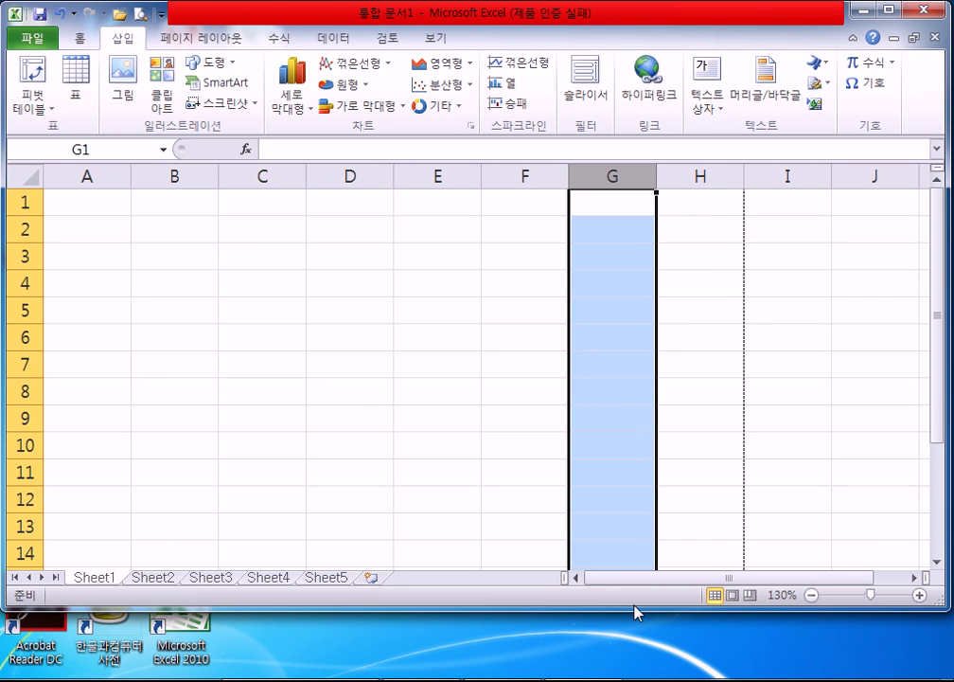
left_click_drag(632, 606, 603, 331)
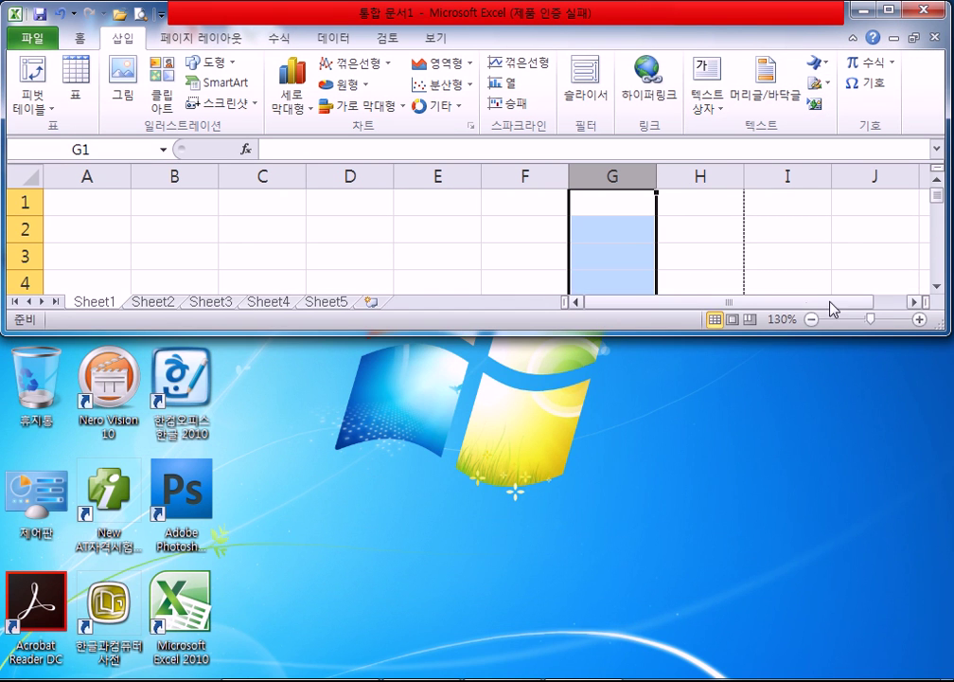
Shift the worksheet view four columns toward column N
left_click(914, 302)
left_click(914, 302)
left_click(914, 302)
left_click(914, 302)
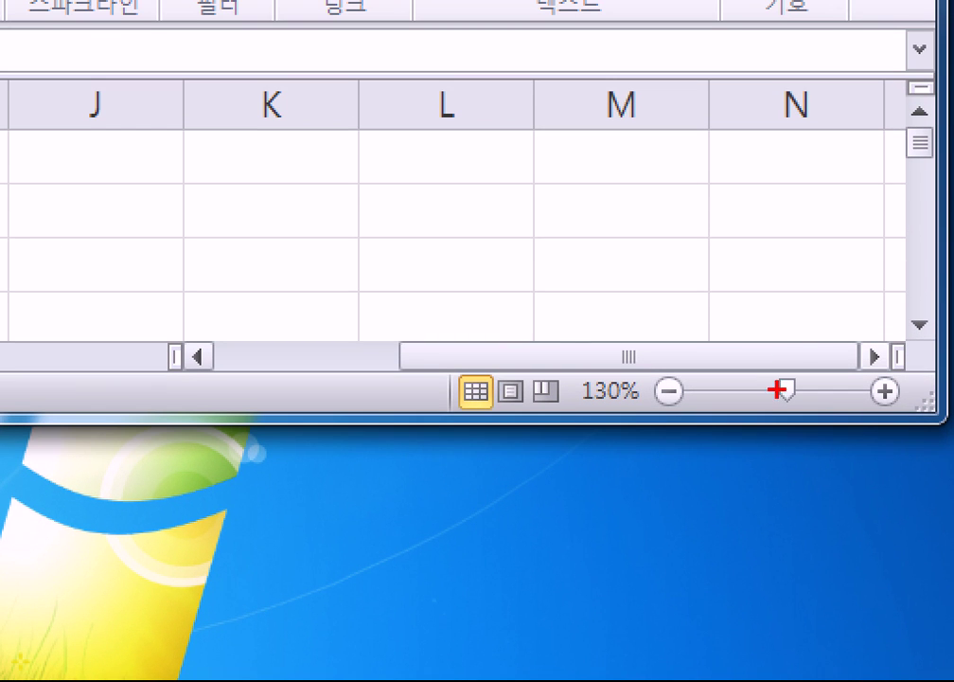
Circle the end arrows of both scroll bars and tick the horizontal scroll box in red on the magnified screen, then clear the markup
mouse_move(866, 413)
left_mouse_down()
mouse_move(852, 309)
mouse_move(900, 313)
mouse_move(919, 409)
left_mouse_up()
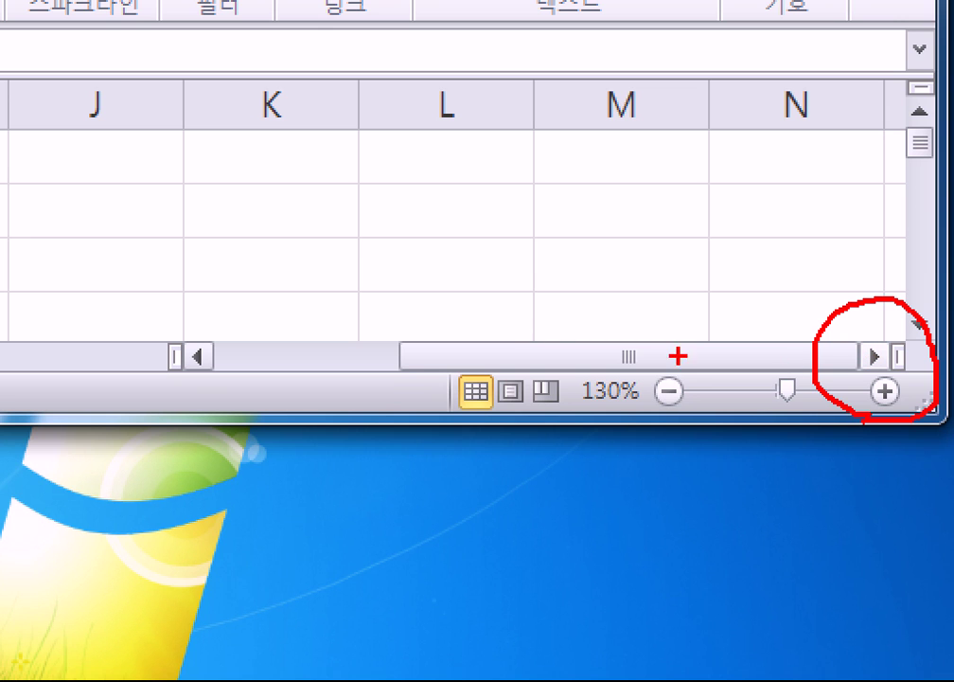
mouse_move(179, 405)
left_mouse_down()
mouse_move(213, 416)
mouse_move(194, 309)
mouse_move(249, 364)
mouse_move(199, 416)
left_mouse_up()
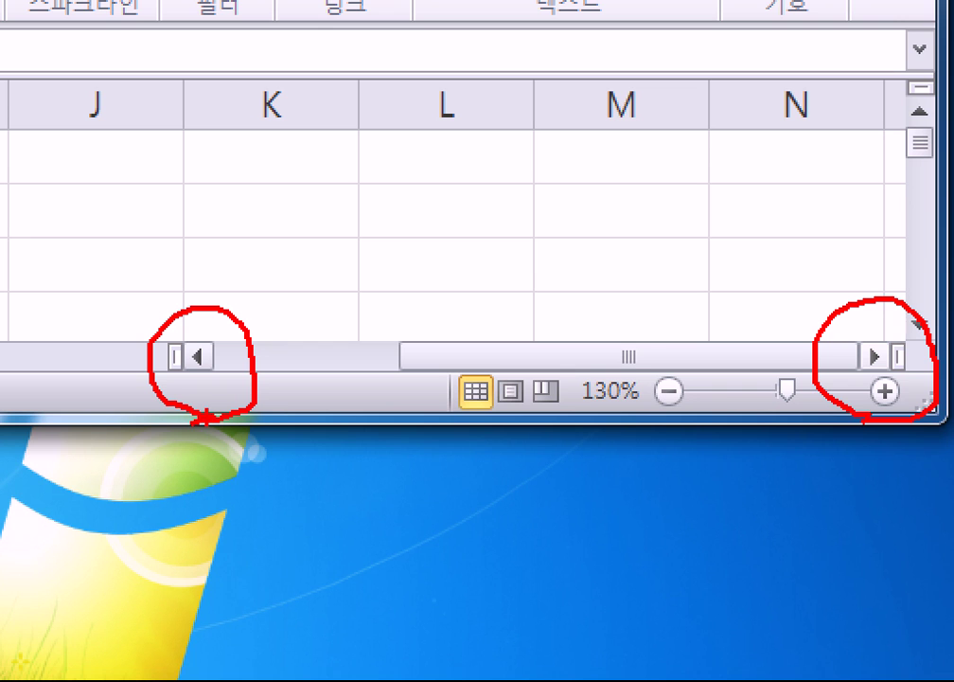
mouse_move(606, 344)
left_mouse_down()
mouse_move(615, 371)
mouse_move(647, 333)
mouse_move(627, 356)
left_mouse_up()
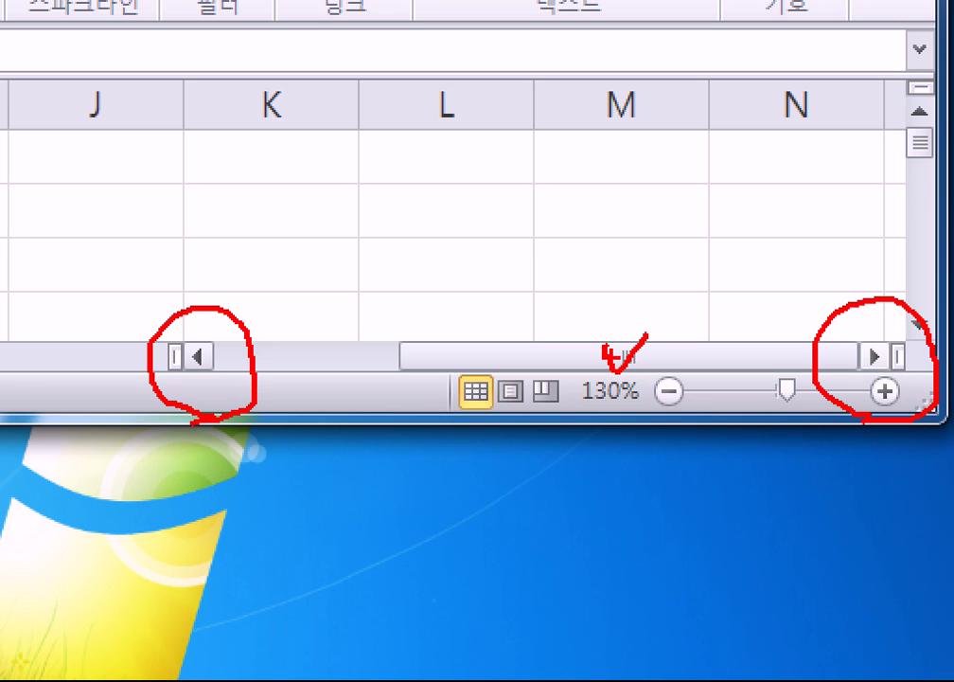
key("ctrl+z")
mouse_move(920, 142)
left_mouse_down()
mouse_move(888, 133)
mouse_move(909, 146)
left_mouse_up()
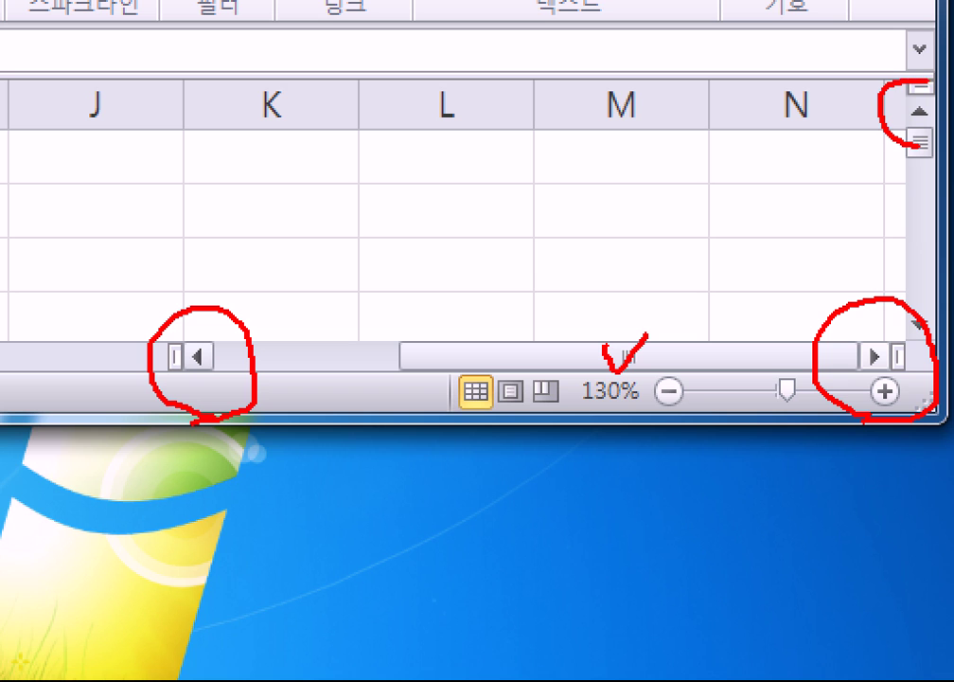
mouse_move(914, 312)
left_mouse_down()
mouse_move(931, 337)
mouse_move(924, 279)
mouse_move(923, 353)
left_mouse_up()
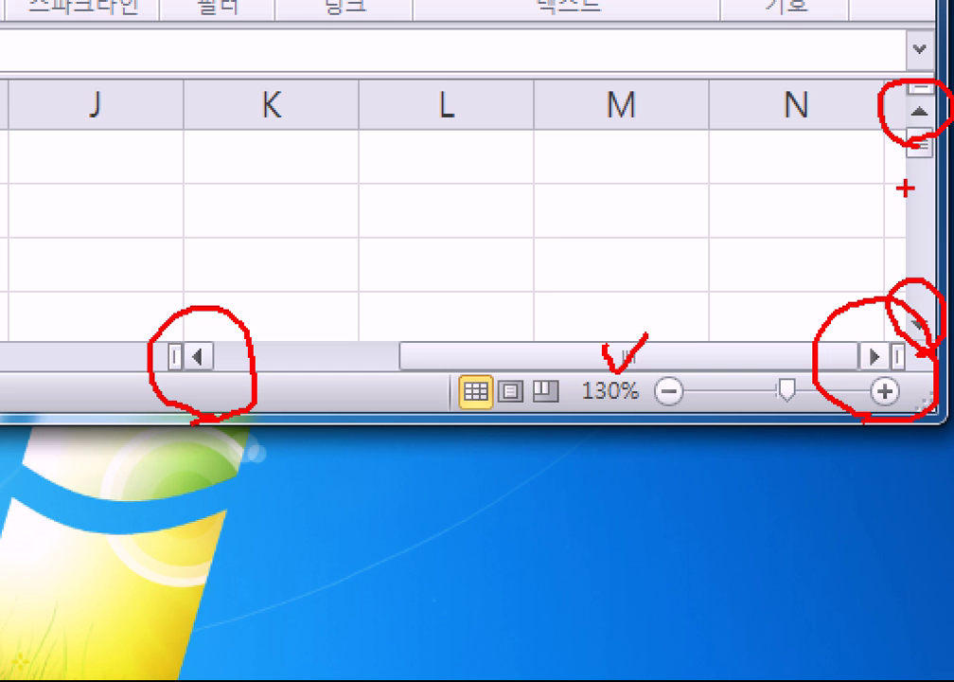
key("Escape")
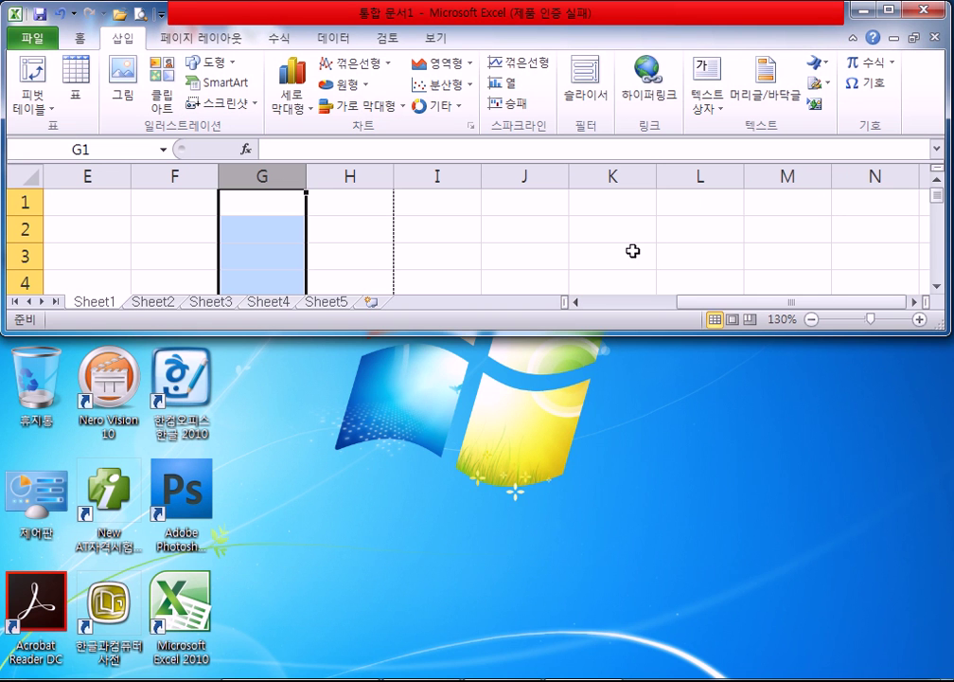
Lengthen the Excel window to about ten visible rows and shift the worksheet view across to column CV
left_click_drag(734, 328, 734, 513)
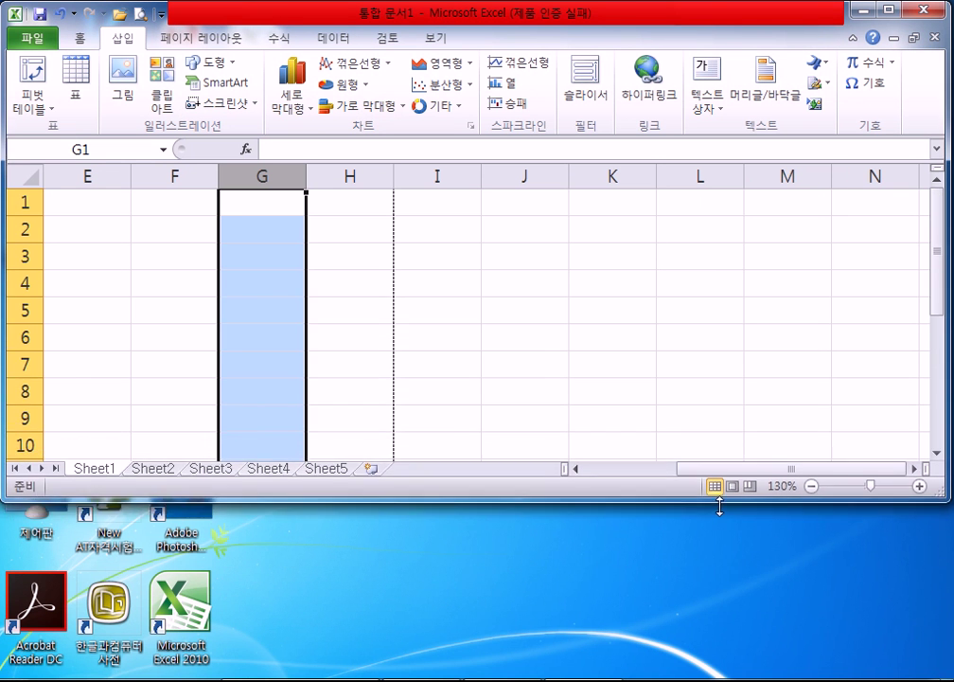
left_click(574, 319)
left_click(913, 480)
left_click_drag(913, 481, 914, 481)
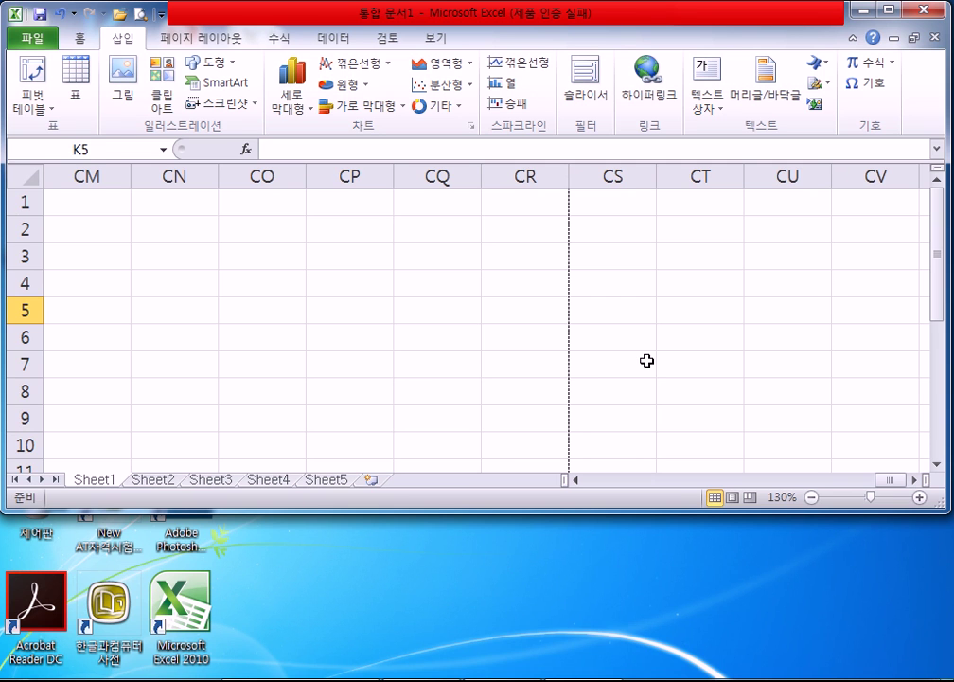
Select cell CP4 and jump from it back to column A in the same row
left_click(328, 286)
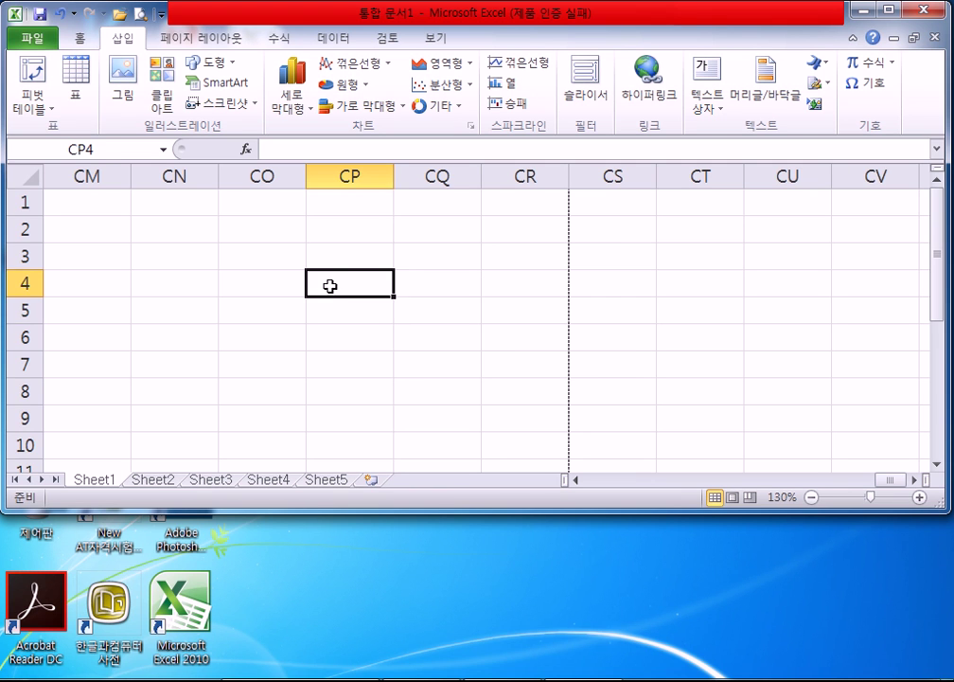
scroll(337, 275, "down", 5)
scroll(360, 284, "up", 3)
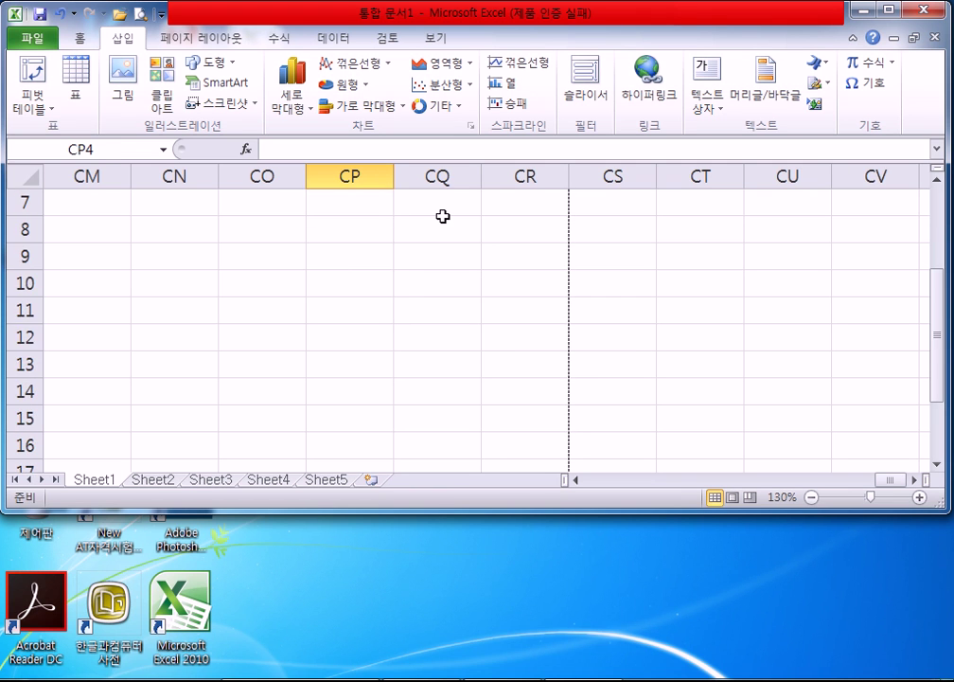
key("Home")
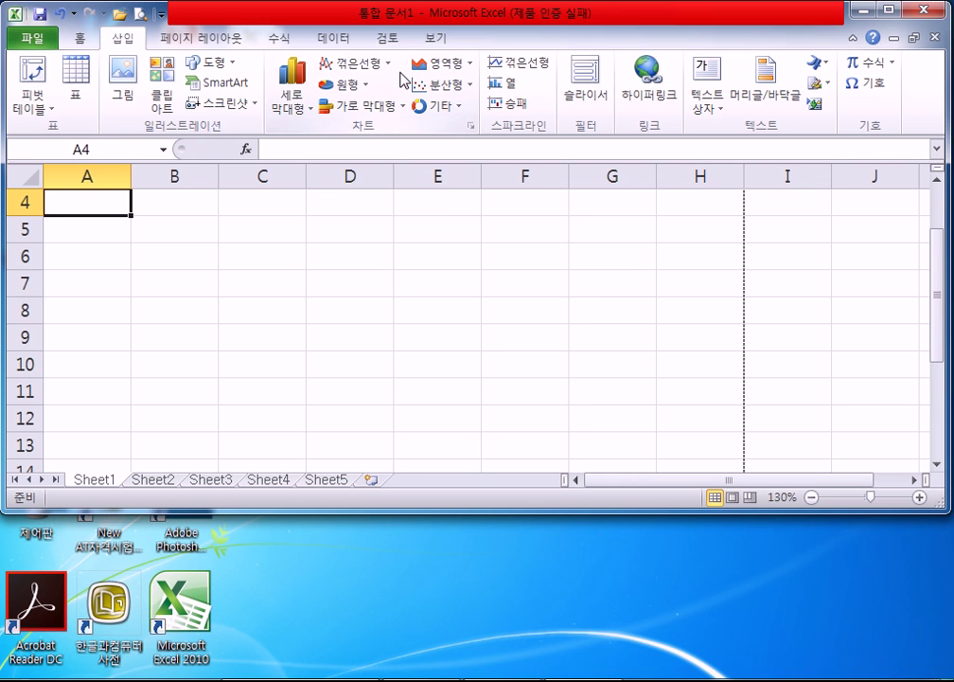
Show the Home ribbon commands, select cell C6, and bring row 1 back into view
scroll(403, 79, "up", 1)
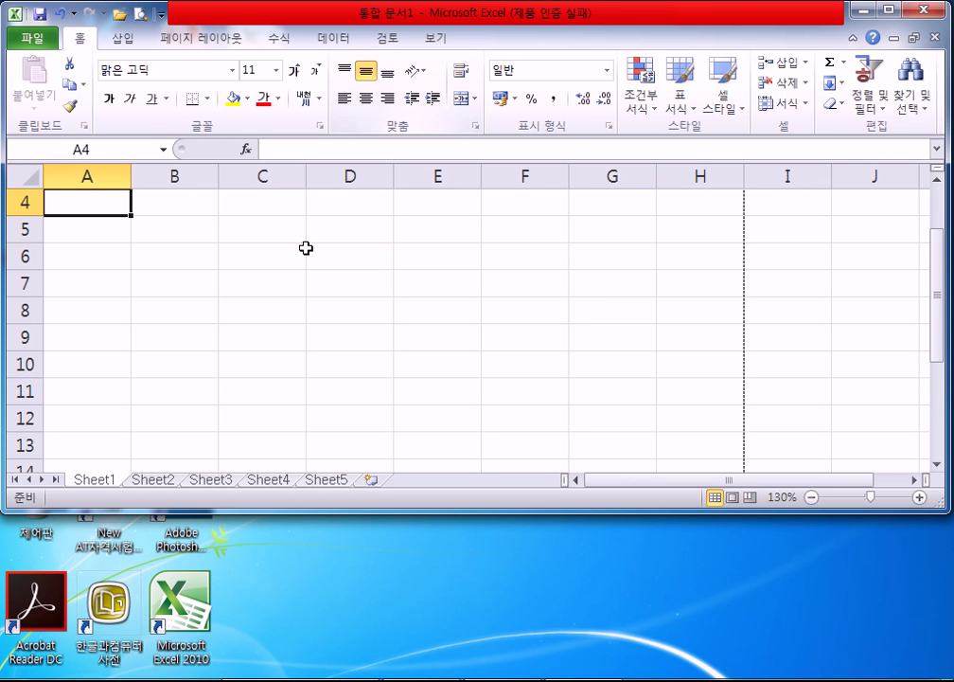
left_click(301, 256)
scroll(303, 255, "up", 1)
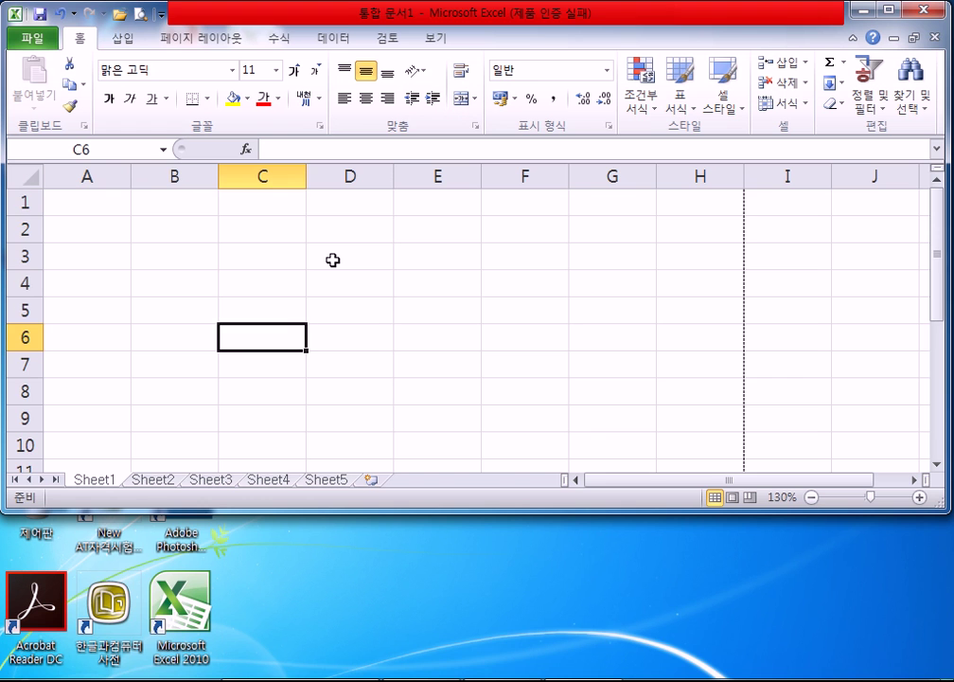
Browse down the worksheet to around row 300, selecting cell D93 on the way
scroll(332, 260, "down", 20)
left_click(332, 259)
scroll(333, 259, "down", 20)
scroll(333, 259, "down", 20)
scroll(332, 259, "down", 1)
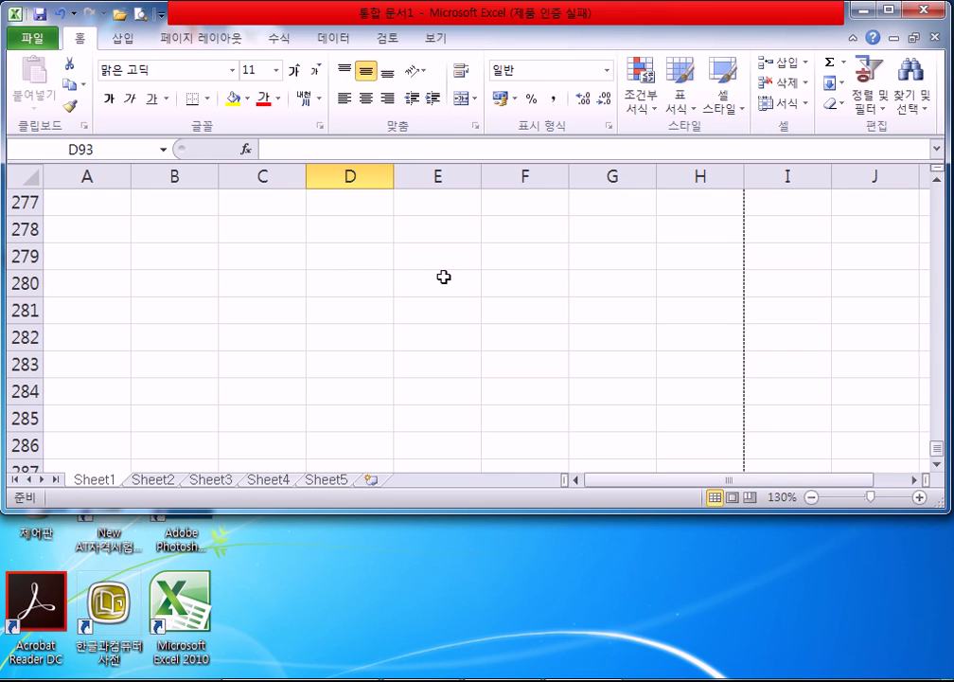
scroll(343, 309, "down", 1)
scroll(344, 308, "down", 4)
key("alt")
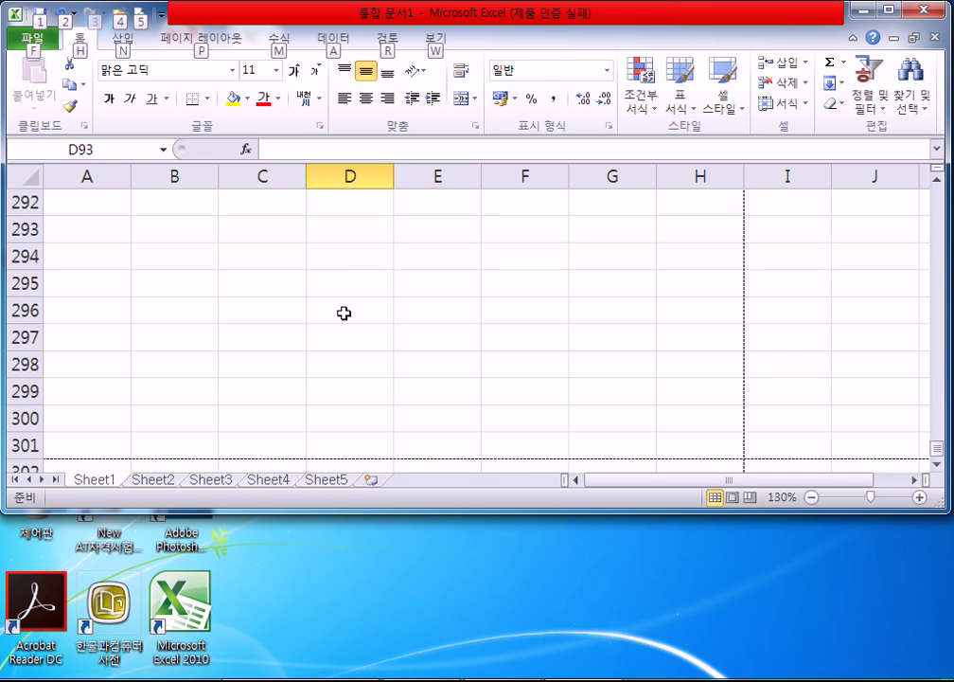
scroll(344, 313, "up", 4)
scroll(344, 309, "down", 5)
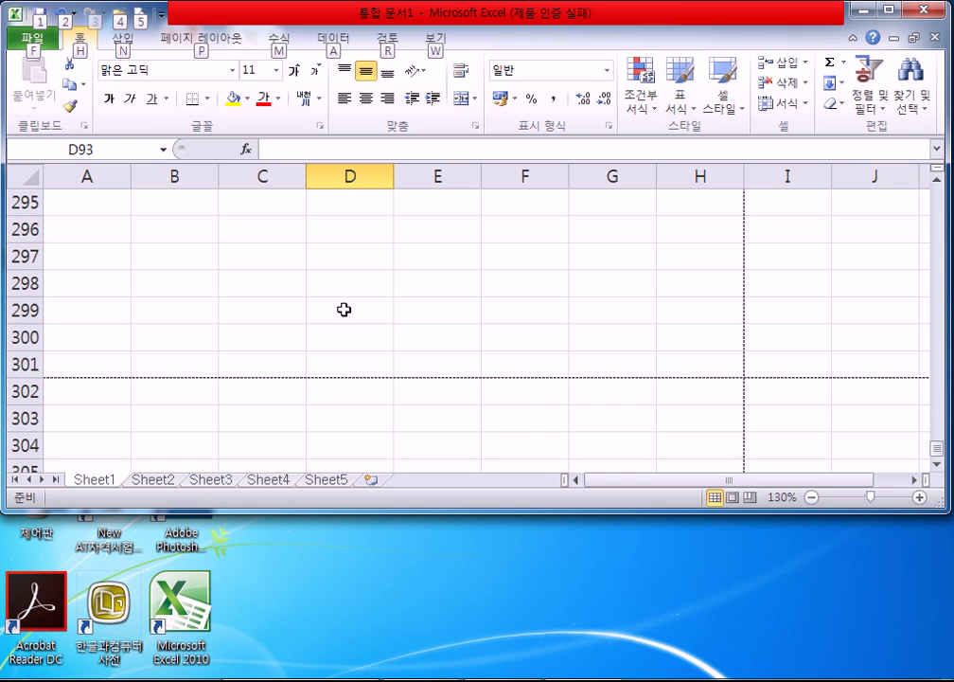
Select cell D299 and move the view a few rows down and back up around it
left_click(345, 310)
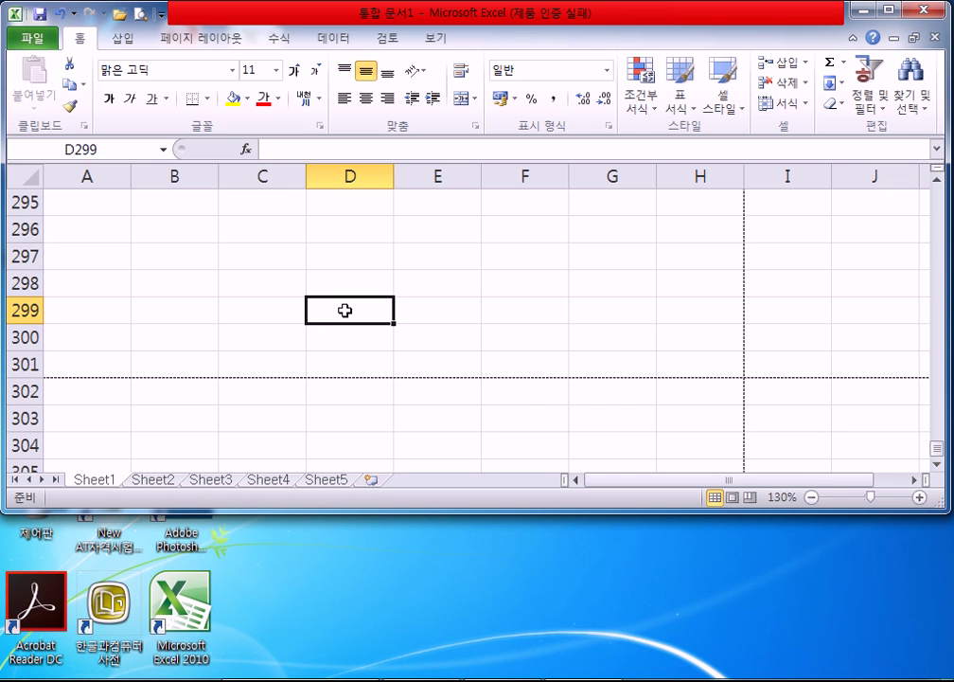
scroll(344, 310, "down", 3)
scroll(345, 310, "up", 3)
left_click(344, 309)
scroll(346, 305, "down", 4)
scroll(347, 307, "up", 4)
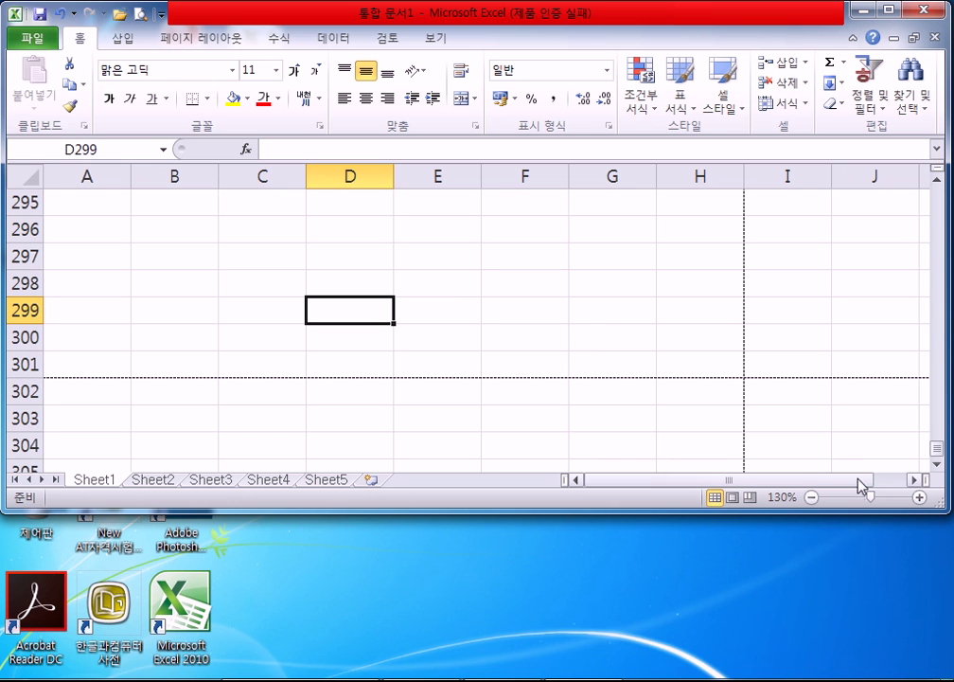
Shift the worksheet view two columns toward column L and select cell F297
left_click(914, 481)
left_click(914, 481)
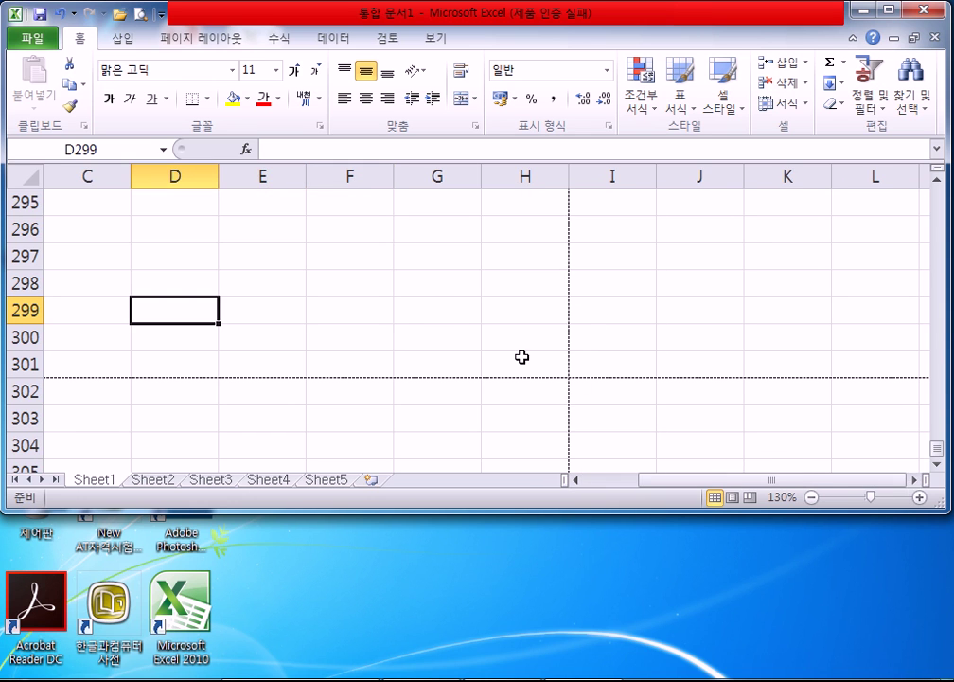
left_click(365, 268)
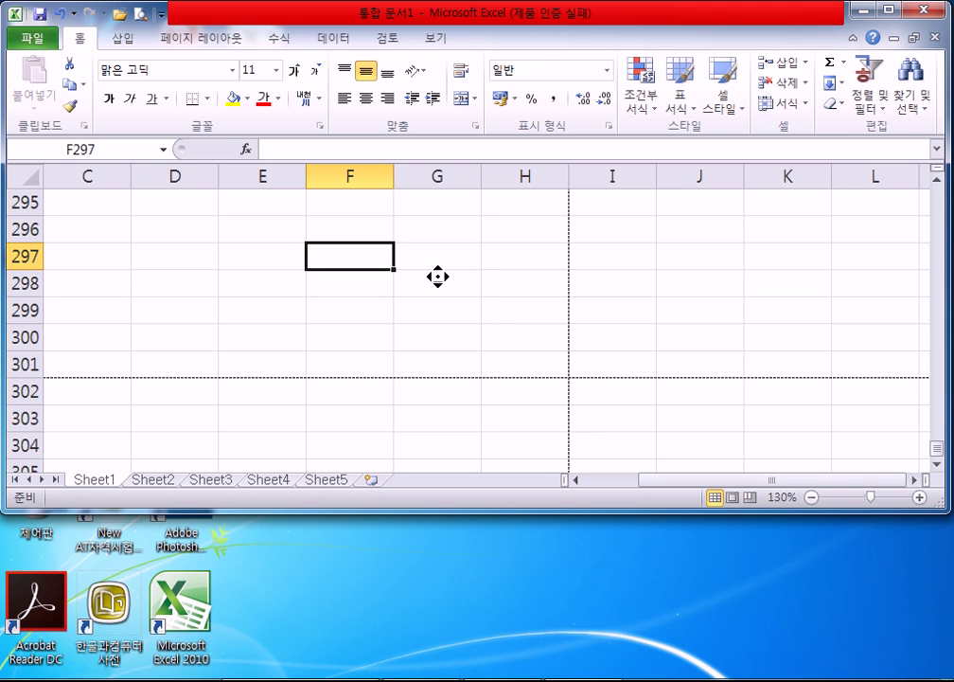
Auto-scroll the worksheet in different directions, reaching the last column XFD and continuing down to about row 18730
scroll(437, 277, "right", 1)
scroll(452, 274, "right", 1)
scroll(453, 251, "up", 1)
scroll(362, 283, "left", 2)
middle_click(363, 281)
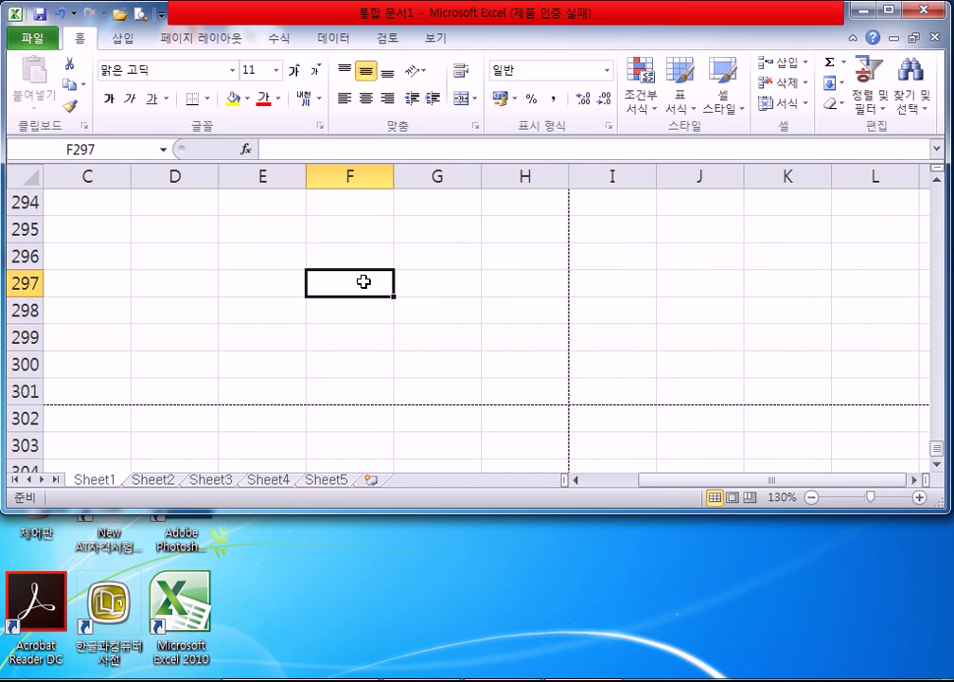
middle_click(434, 287)
scroll(454, 284, "right", 1)
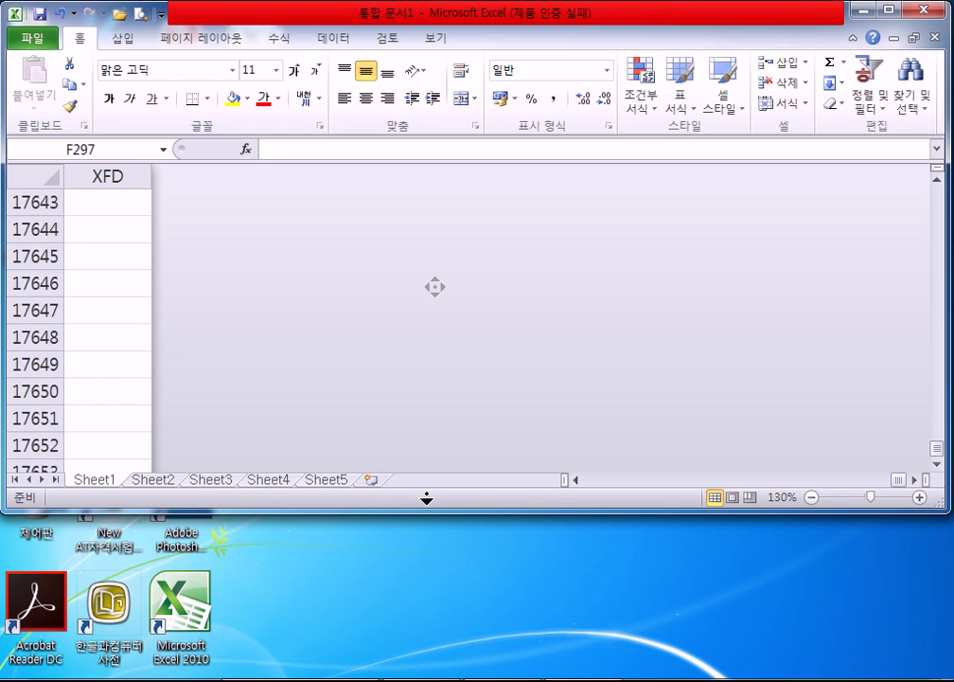
middle_click(445, 454)
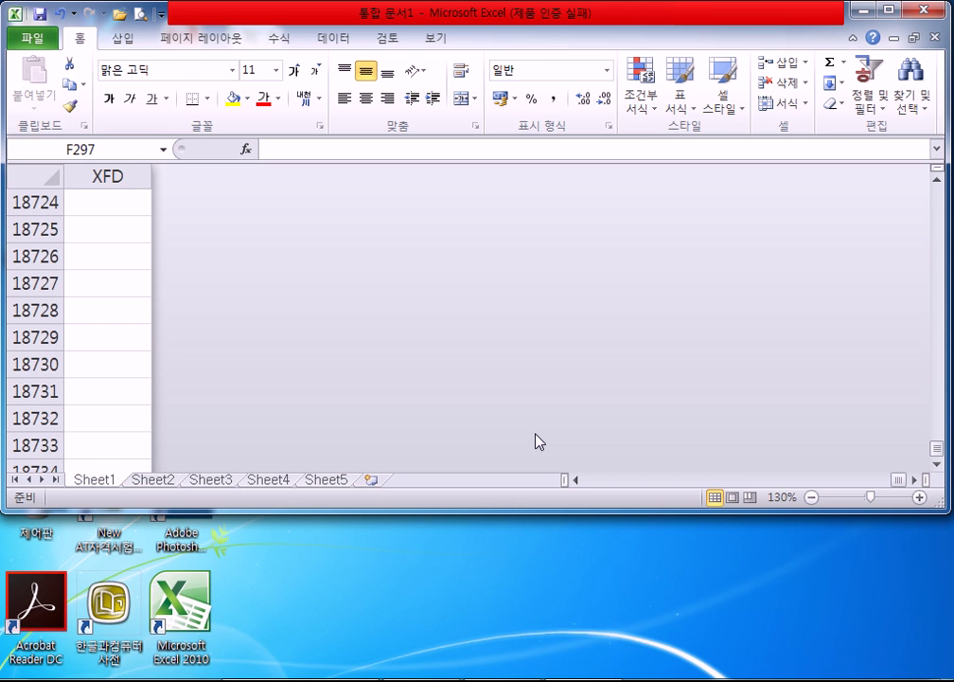
Return to cell A1 and move the active cell one cell at a time to H9
key("ctrl+Home")
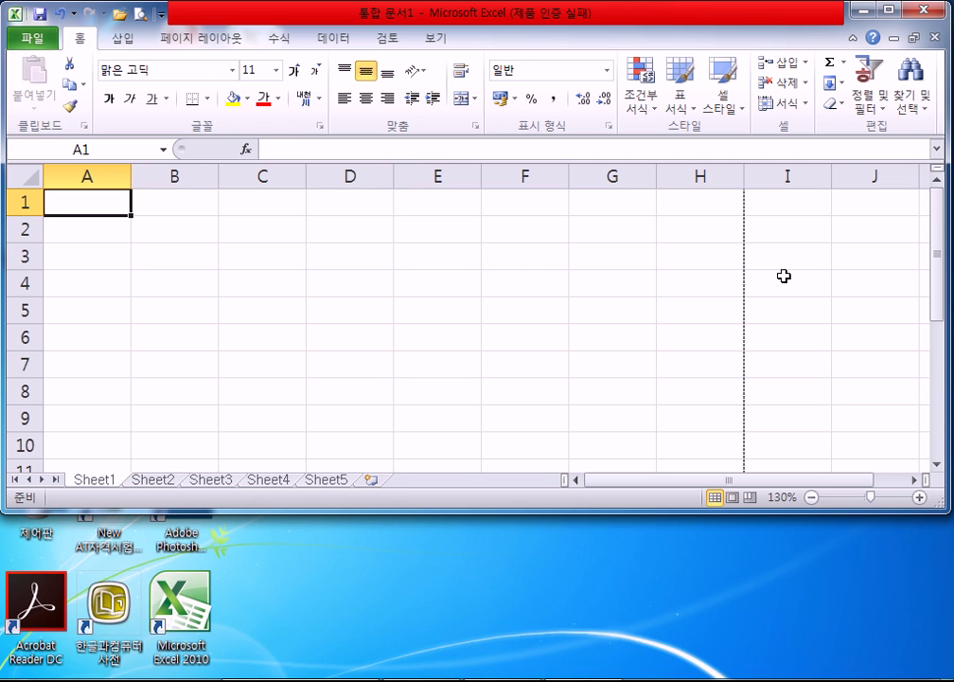
key("Right")
key("Right")
key("Right")
key("Right")
key("Down")
key("Down")
key("Down")
key("Down")
key("Down")
key("Down")
key("Down")
key("Down")
key("Right")
key("Right")
key("Right")
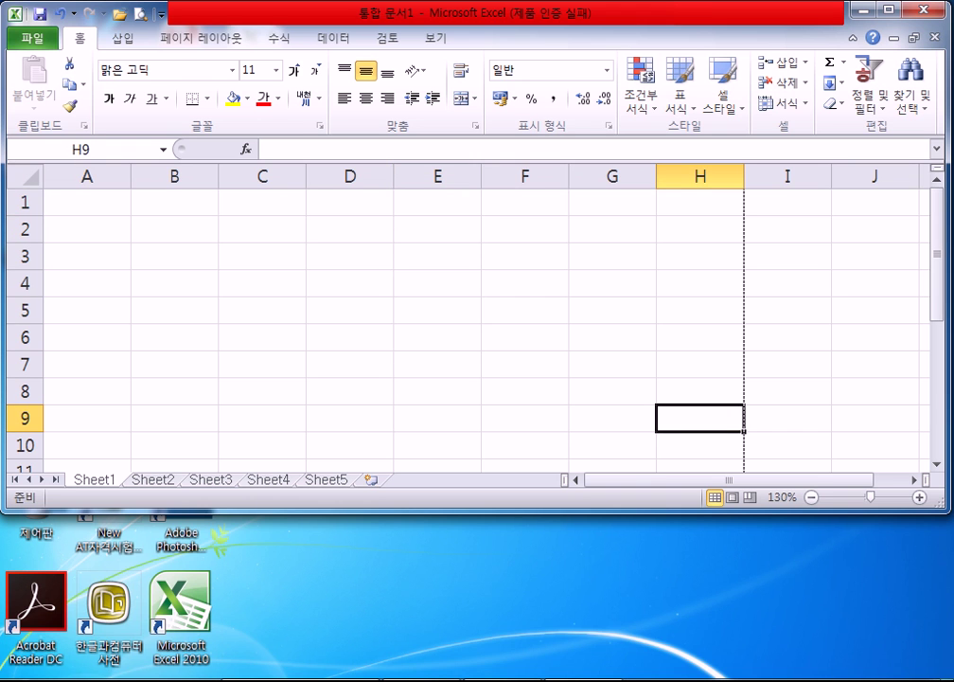
Jump from H9 to the last column and the last row of the worksheet, cell XFD1048576
key("ctrl+Right")
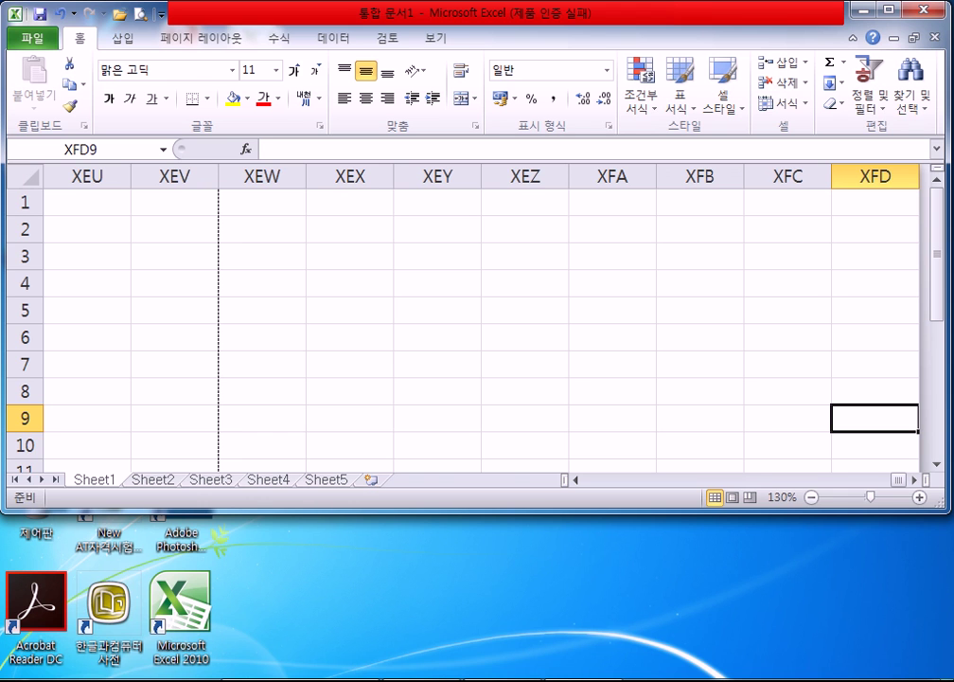
key("ctrl+Down")
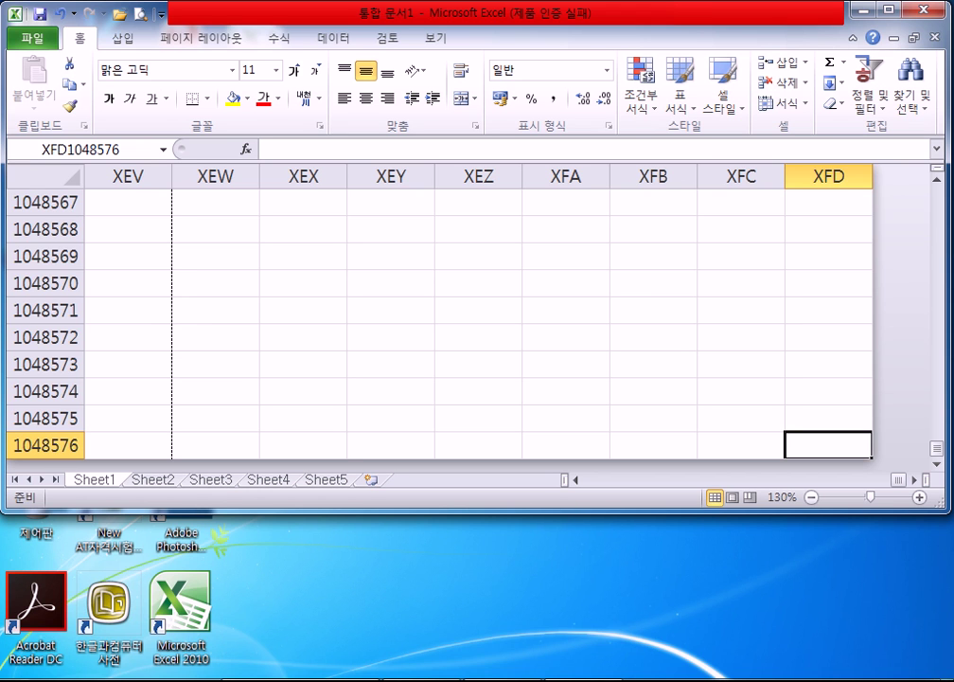
Switch to the 2.txt notes in Notepad and add the heading "엑셀의 화면구성" with the line "가로 : 16384" at the end
scroll(801, 366, "down", 2)
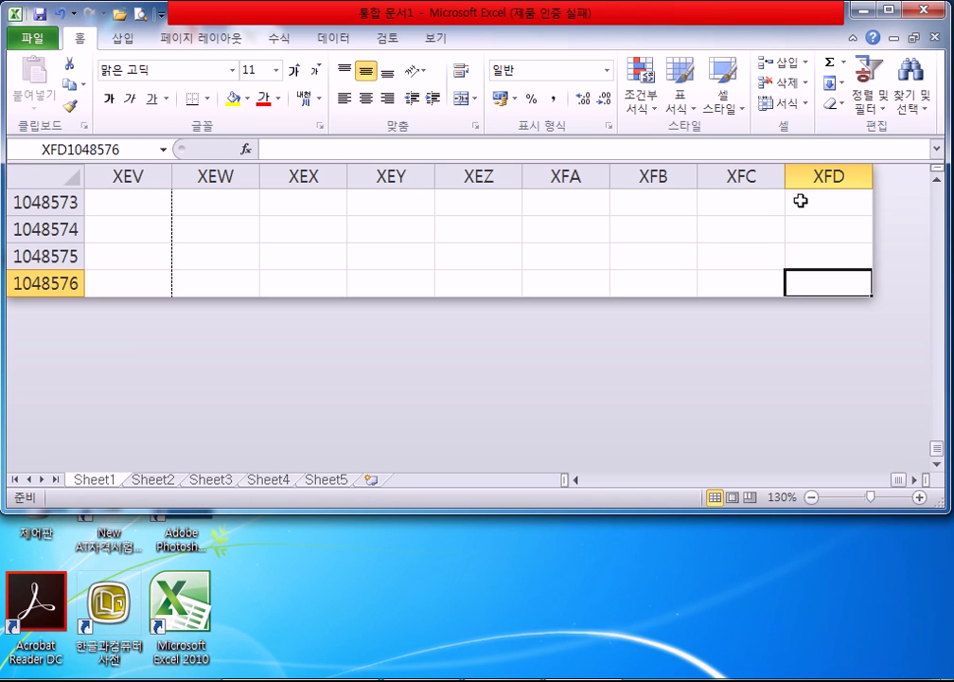
key("alt+Tab")
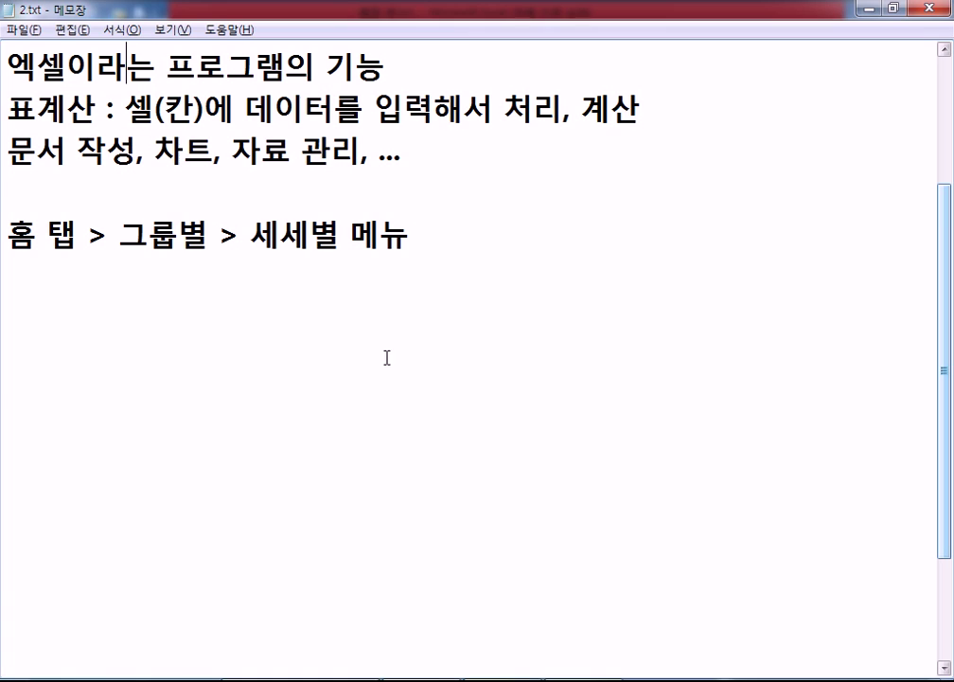
type("엑")
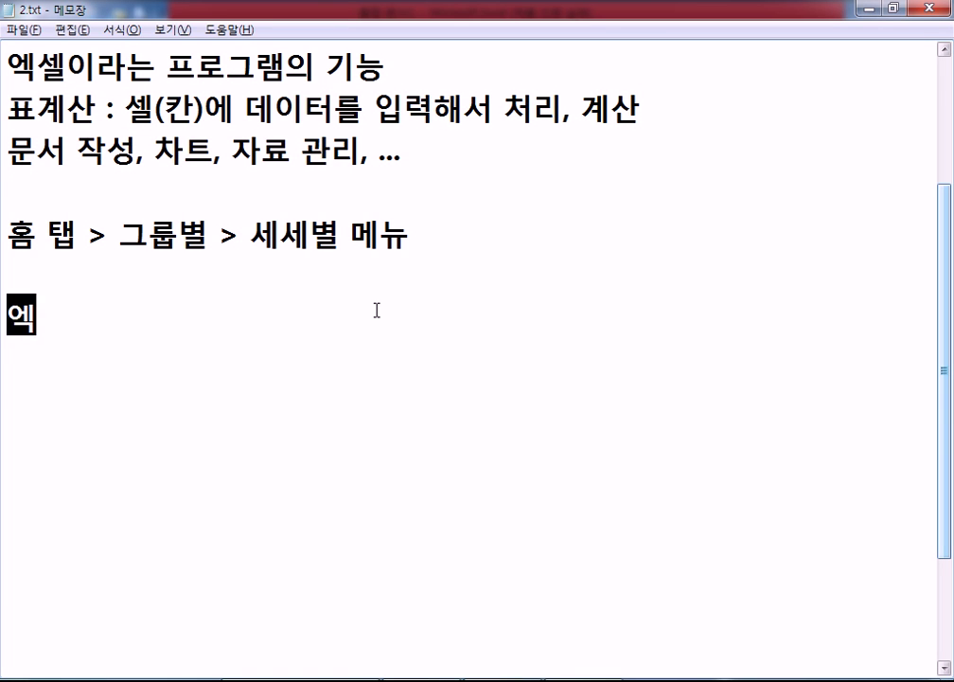
type("셀의 ㅎ화면구성")
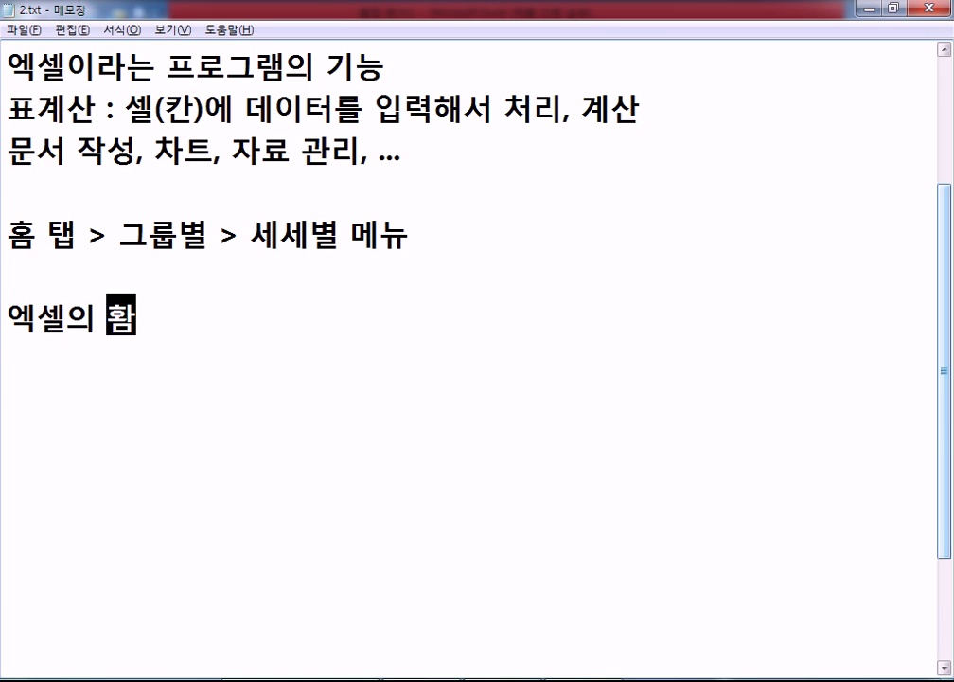
key("Return")
type("가로 : 163")
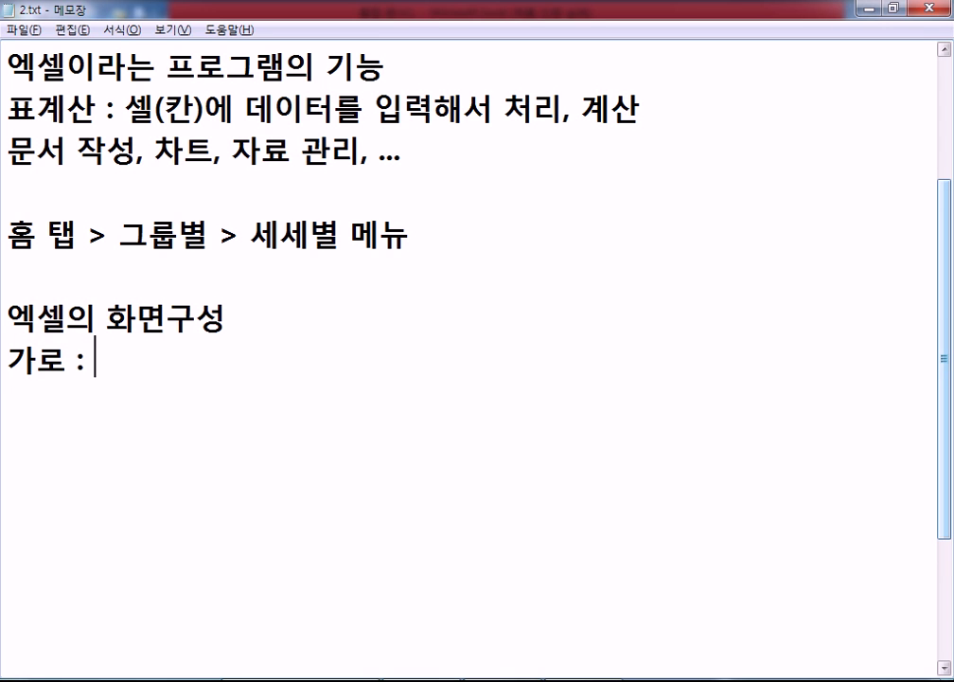
type("84")
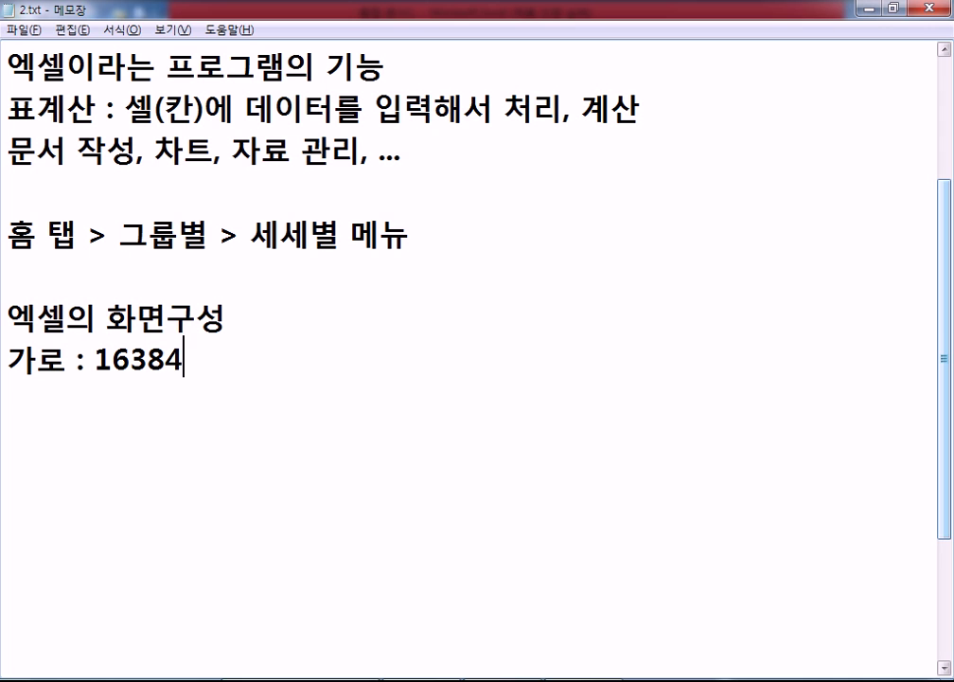
Add the line "세로 : 1048576" under the 가로 line, checking the last row number in the Excel sheet
key("Return")
type("세로")
key("alt+Tab")
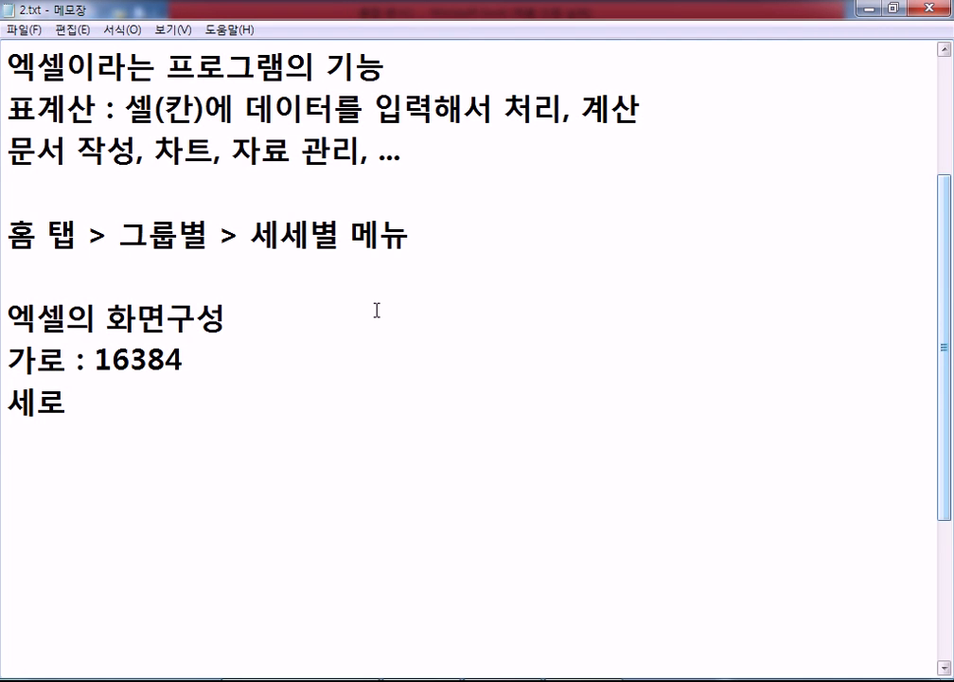
type(":")
key("alt+Tab")
key("alt+Tab")
type("10")
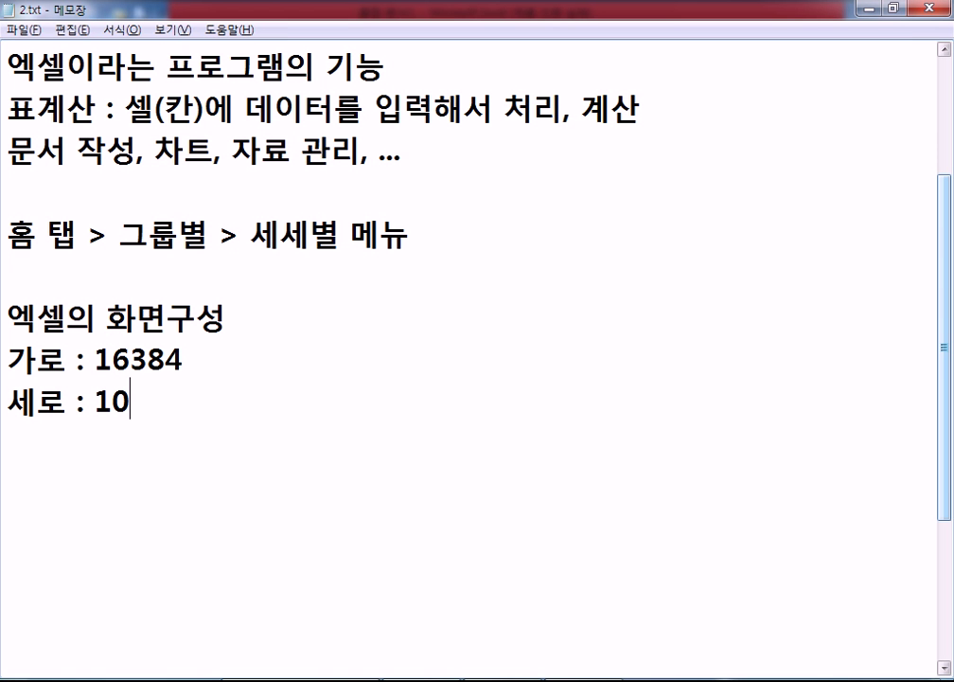
type("48")
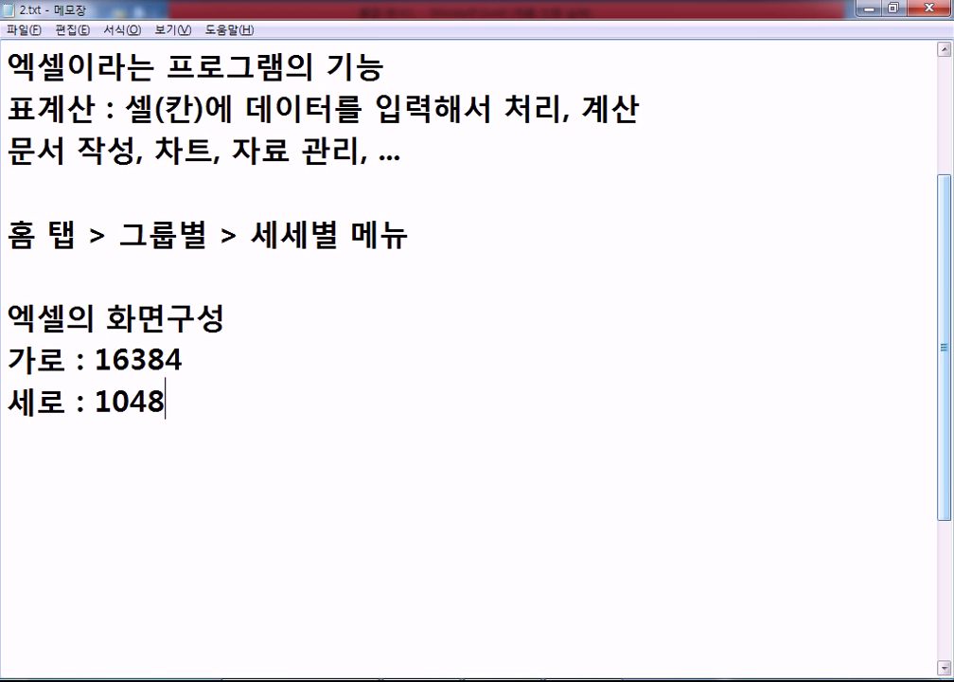
key("alt+Tab")
key("alt+Tab")
type("576")
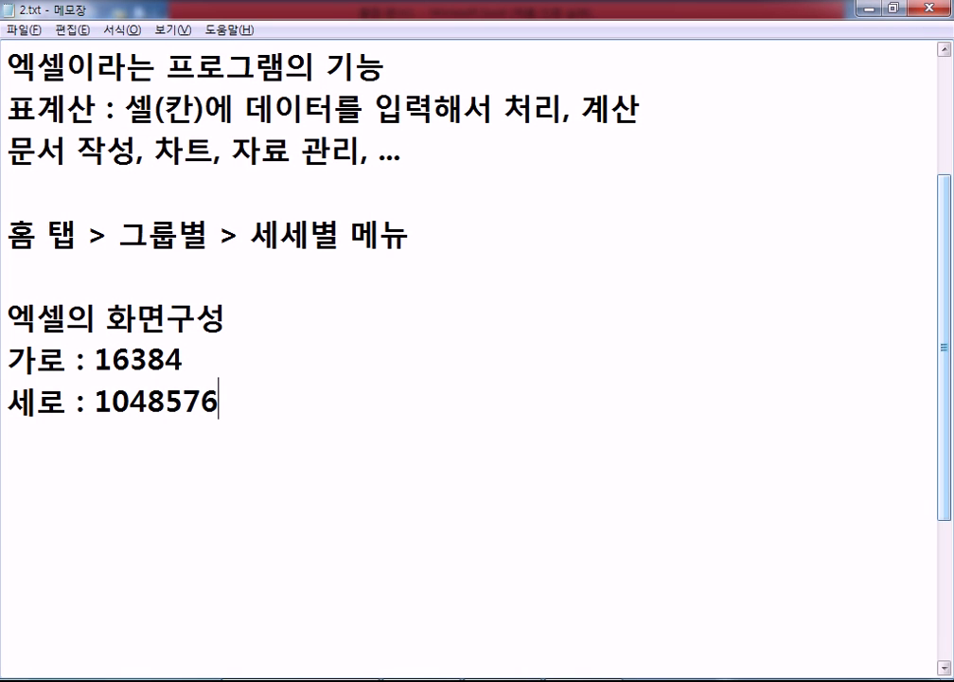
Add the line "255개의 시트를 만들수 있다." below the 세로 line
key("Return")
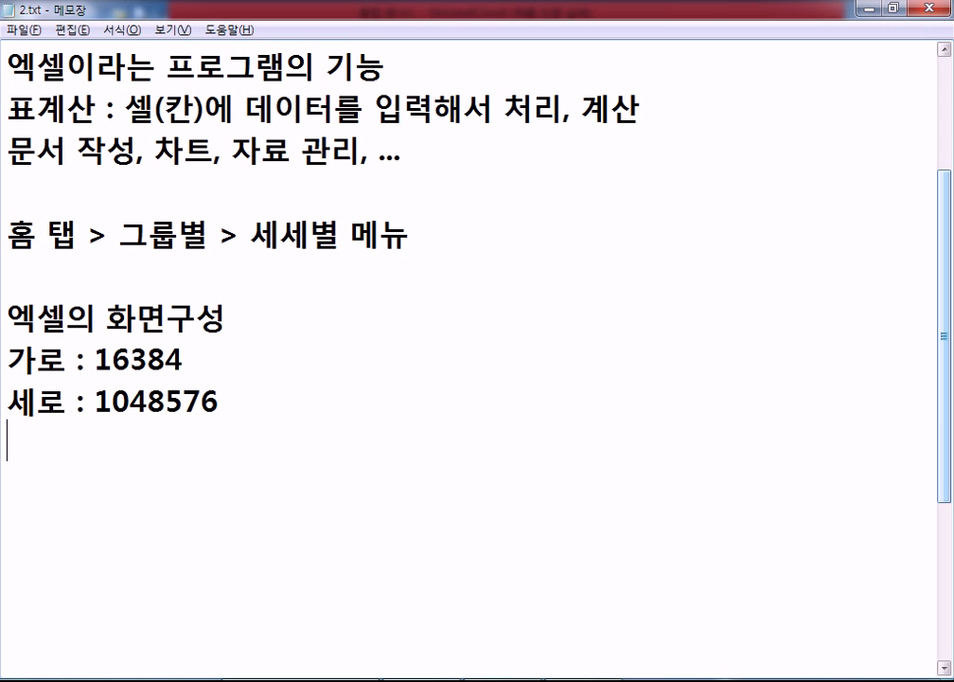
type("255ㄱ")
type("ㅐ의 시트")
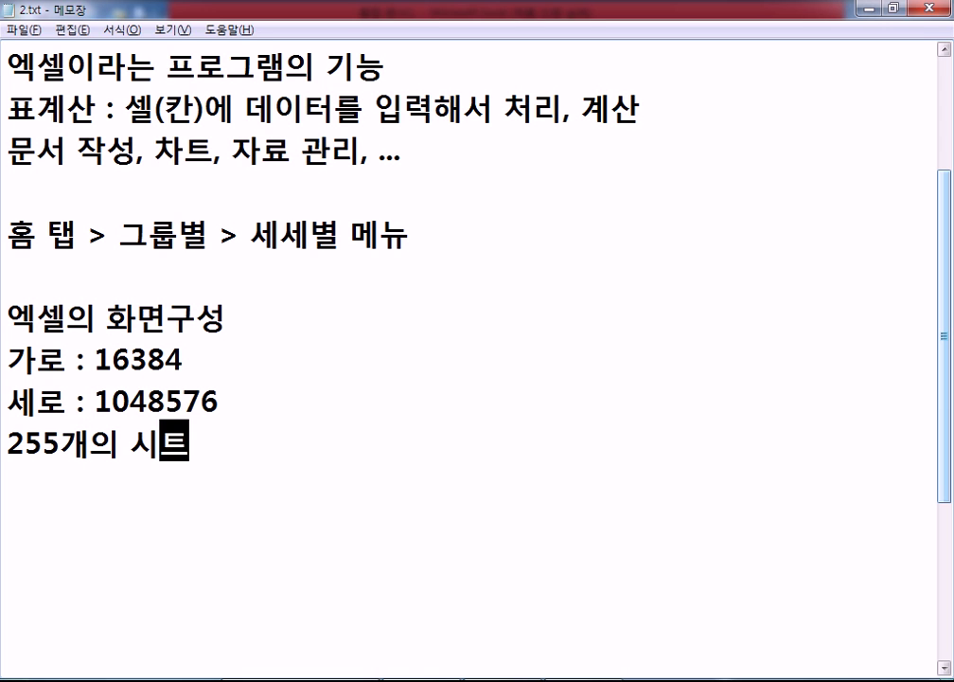
type("를 만들수 있따.")
key("BackSpace")
key("BackSpace")
type("다.")
key("Return")
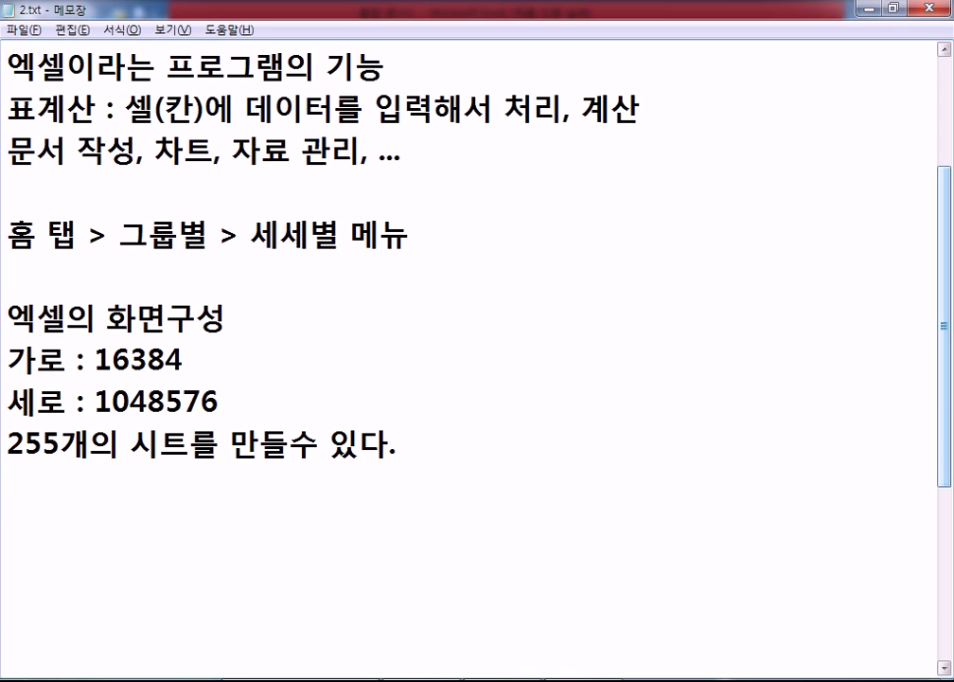
Switch to Excel, view Sheet2 before returning to Sheet1, and maximize the workbook window
key("alt+Tab")
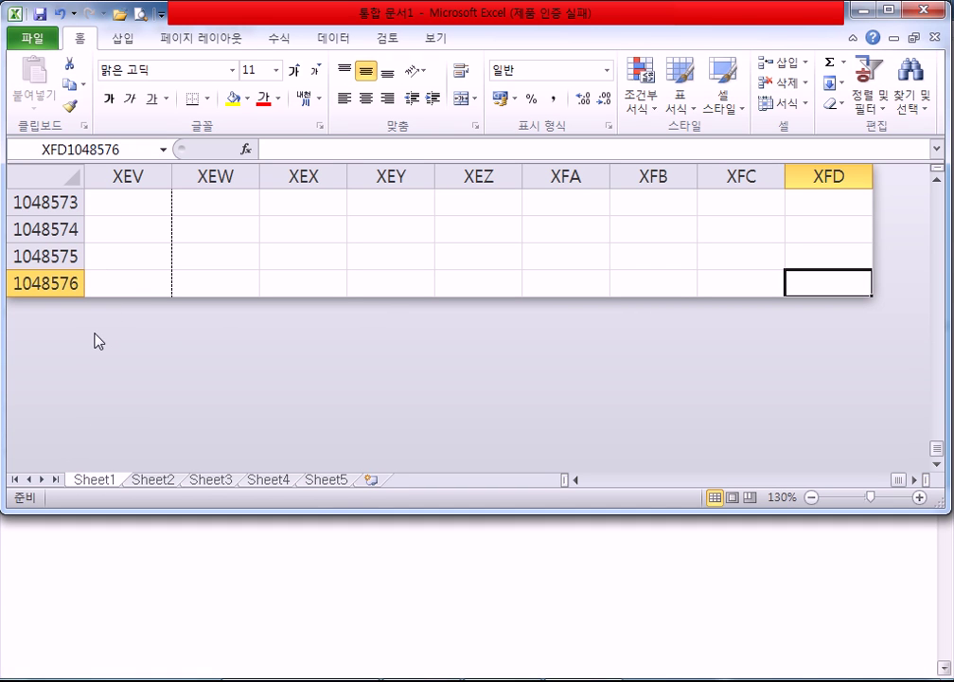
left_click(149, 481)
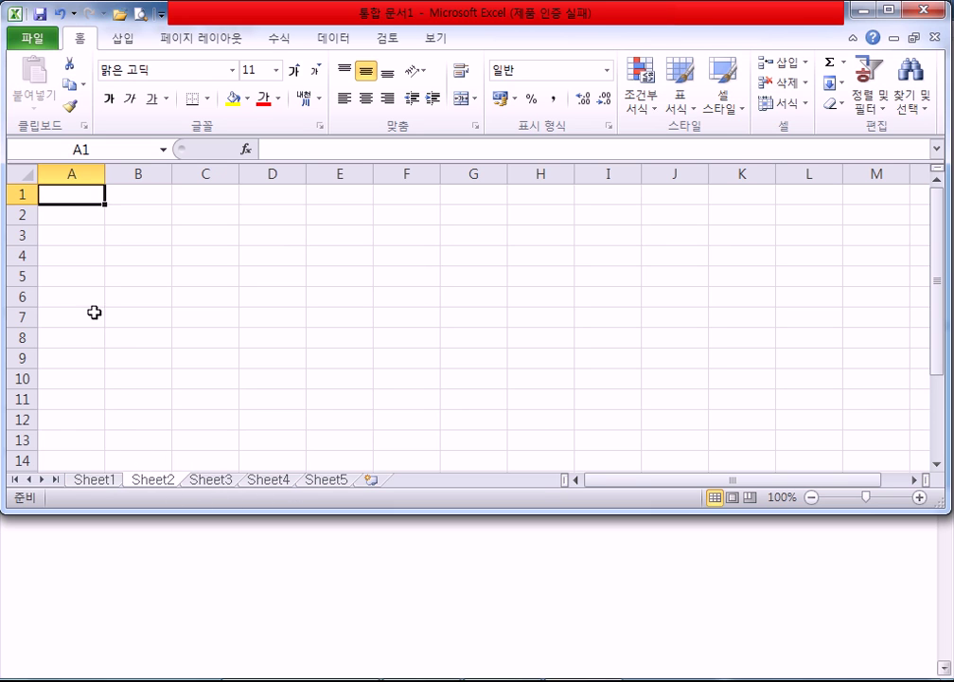
left_click(95, 479)
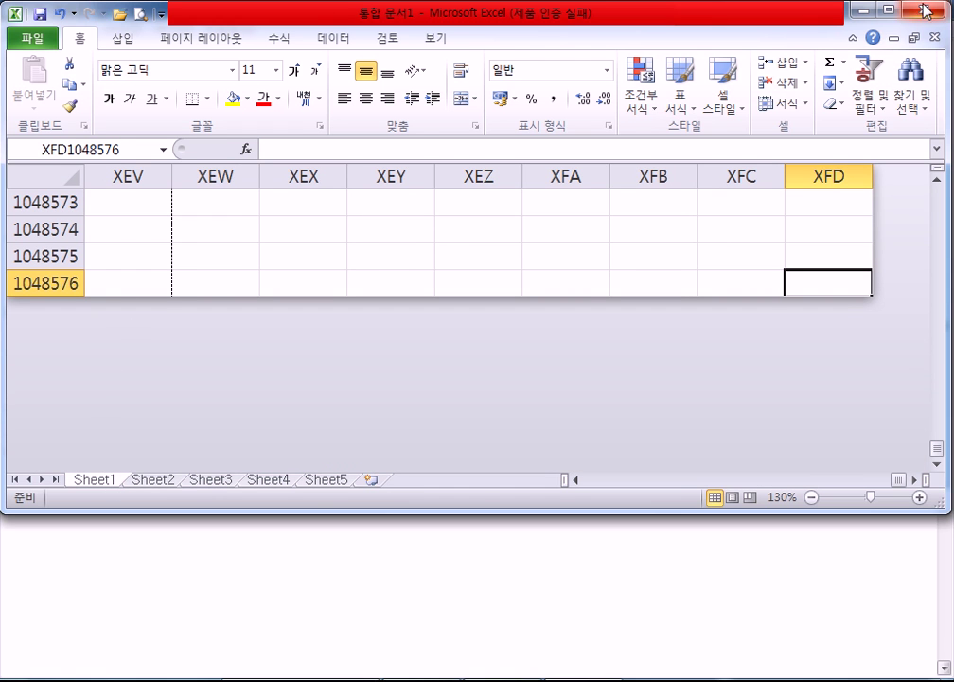
double_click(706, 10)
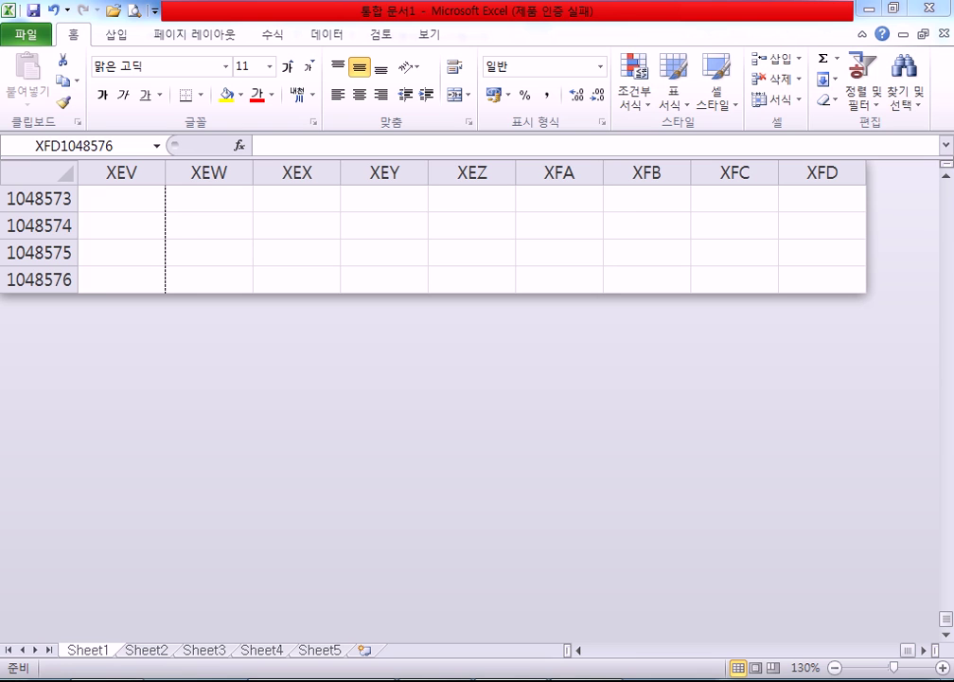
Switch back to the Notepad notes and add a divider line of nine hyphens at the end
key("alt+Tab")
scroll(249, 442, "down", 3)
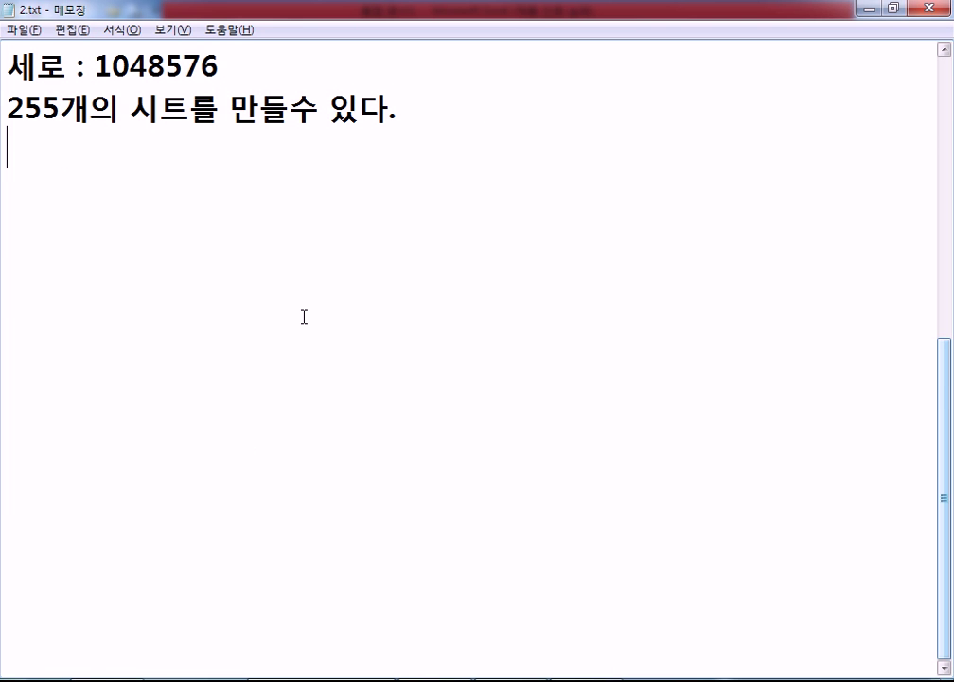
type("---------")
key("Return")
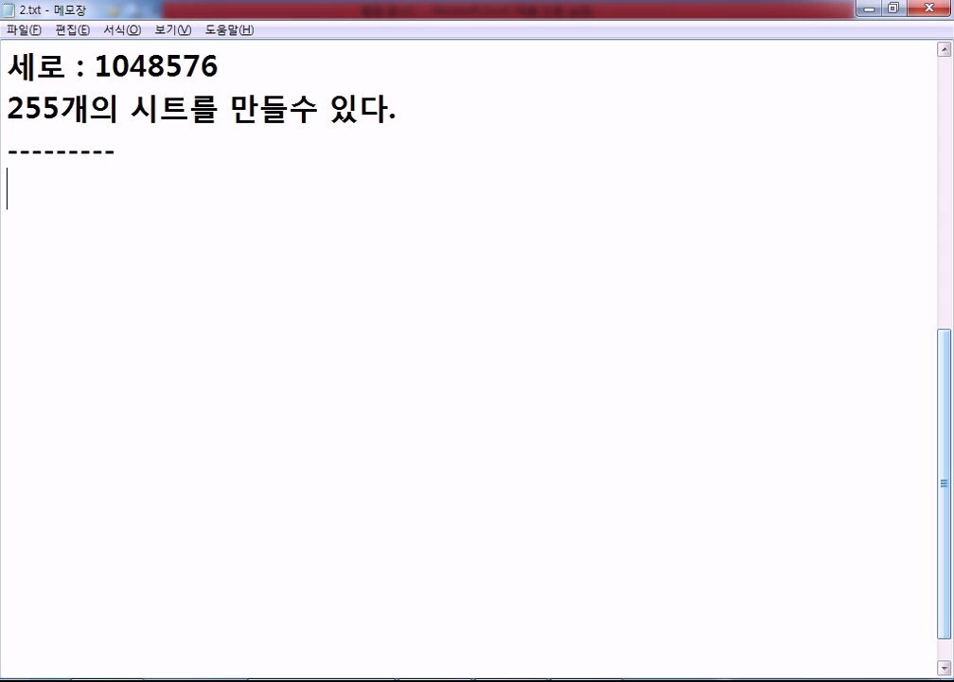
Write the heading "106 Keys" under the divider, followed by a blank line
type("106 K")
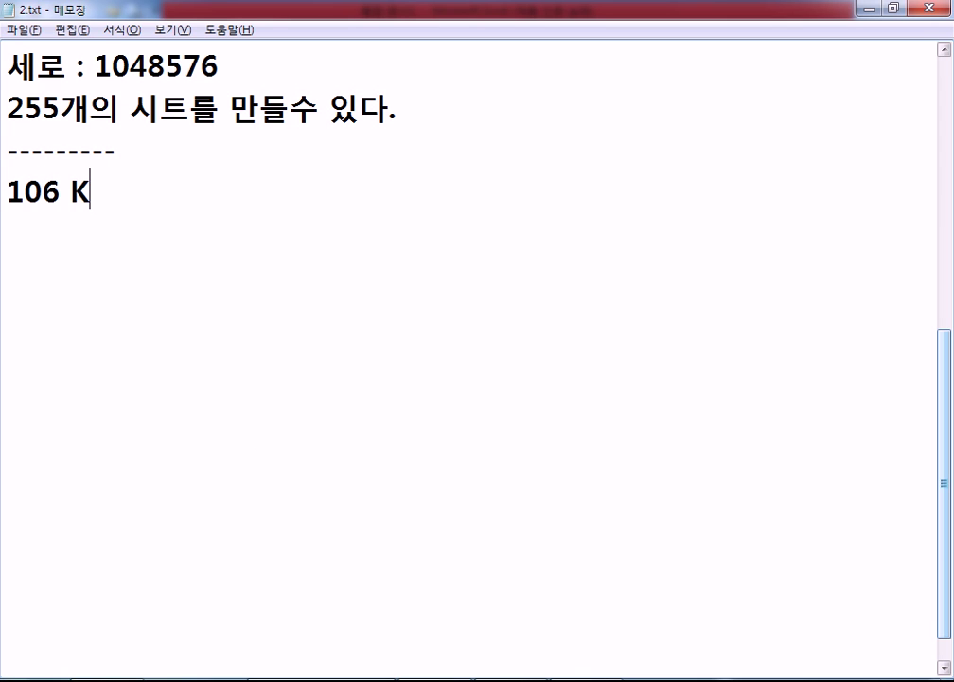
type("rys")
key("Left")
key("Left")
key("Left")
key("Delete")
type("e")
key("End")
key("Return")
key("Return")
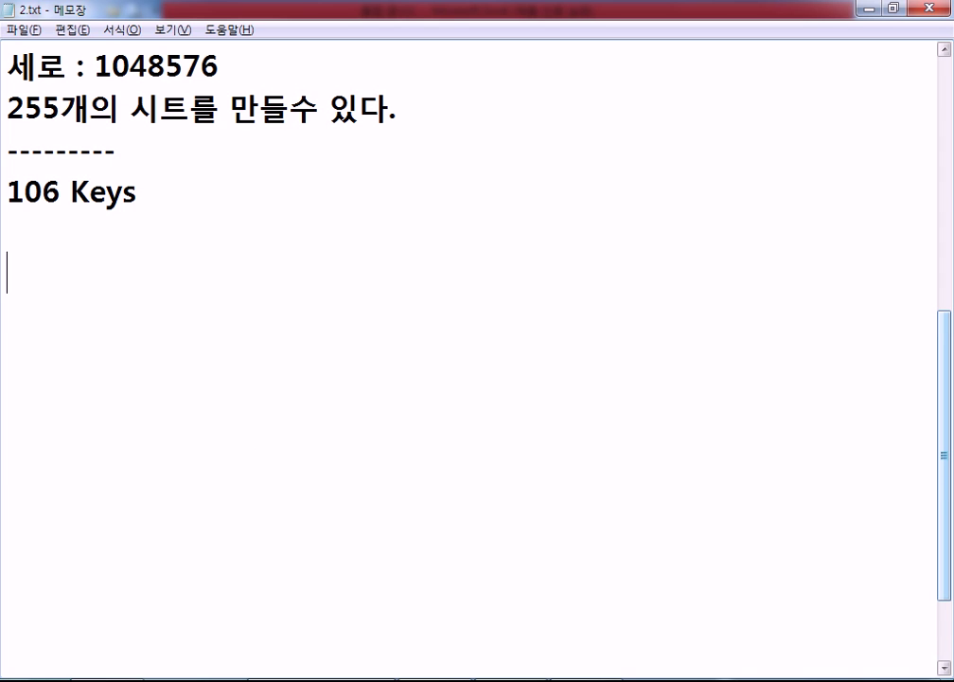
Add the line "ESCape(탈출)" below the "106 Keys" heading and start a new line
type("ESC")
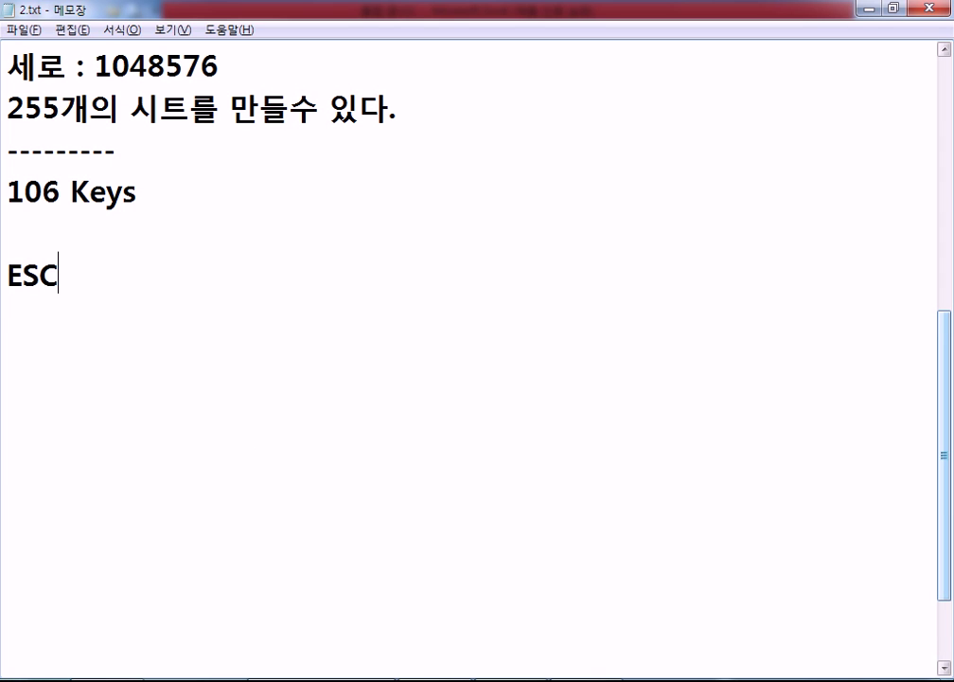
type("ape")
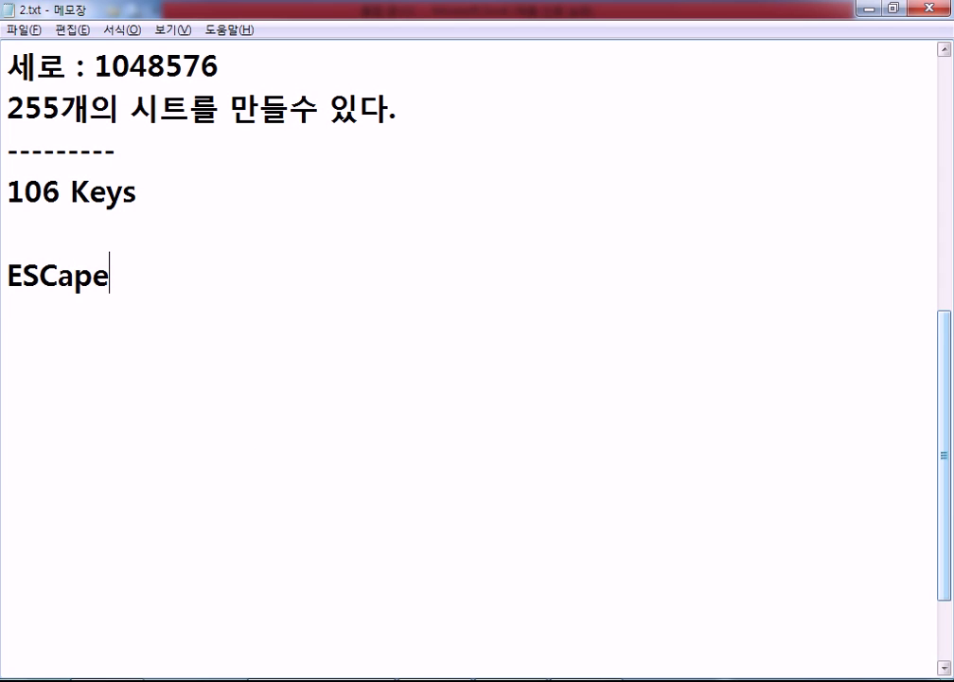
type("(탈출)")
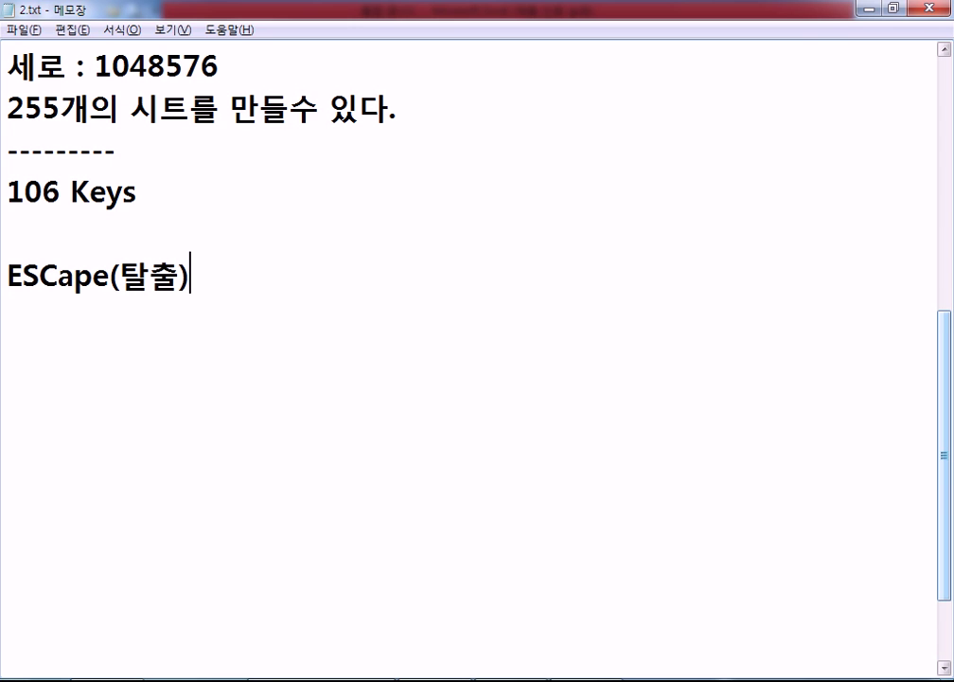
key("Return")
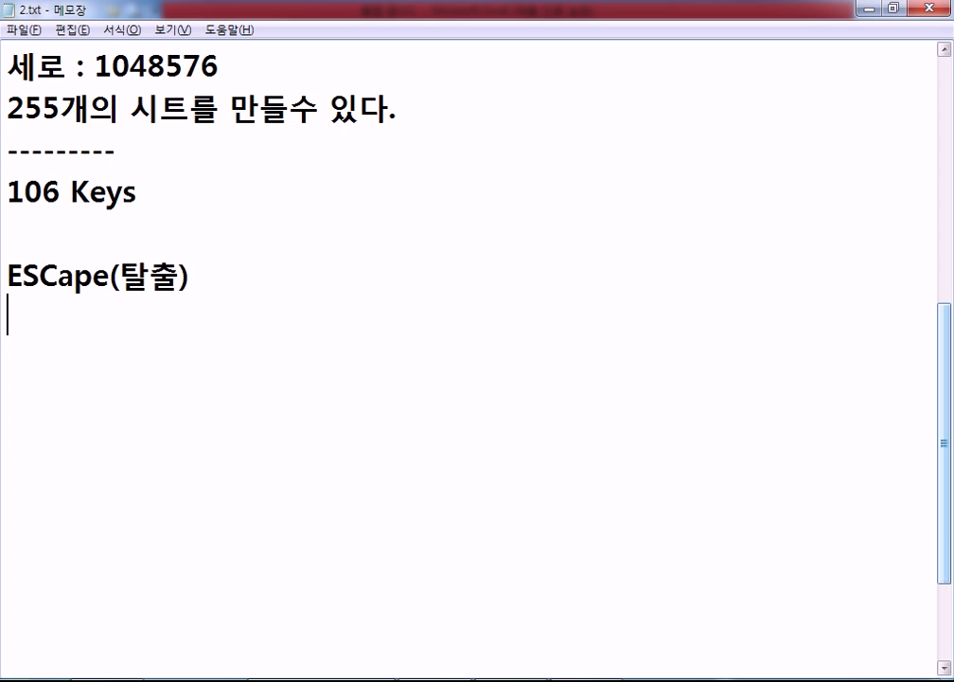
type("탔")
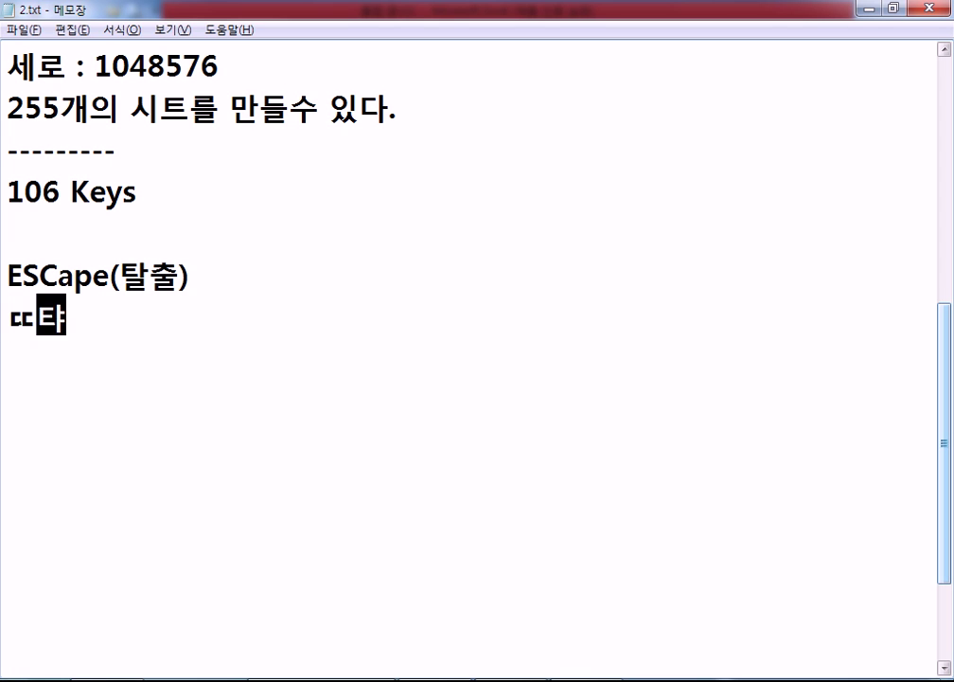
key("BackSpace")
key("BackSpace")
key("BackSpace")
key("BackSpace")
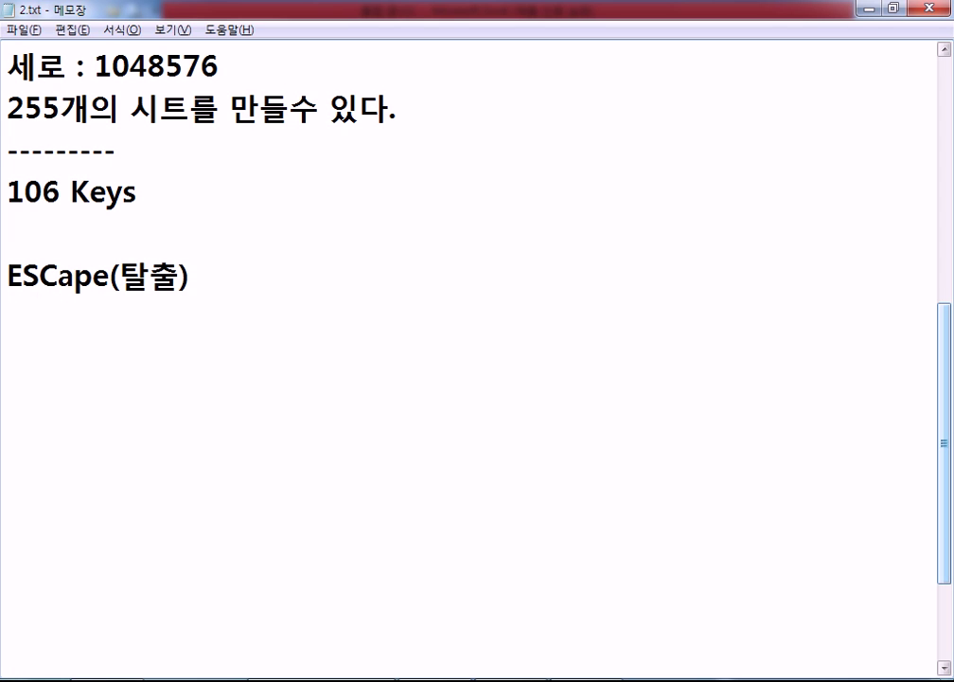
Write the line "EXIT(탈출 : 정해진 길이 있다)" under the ESCape line
type("EXIT(")
type("탈출")
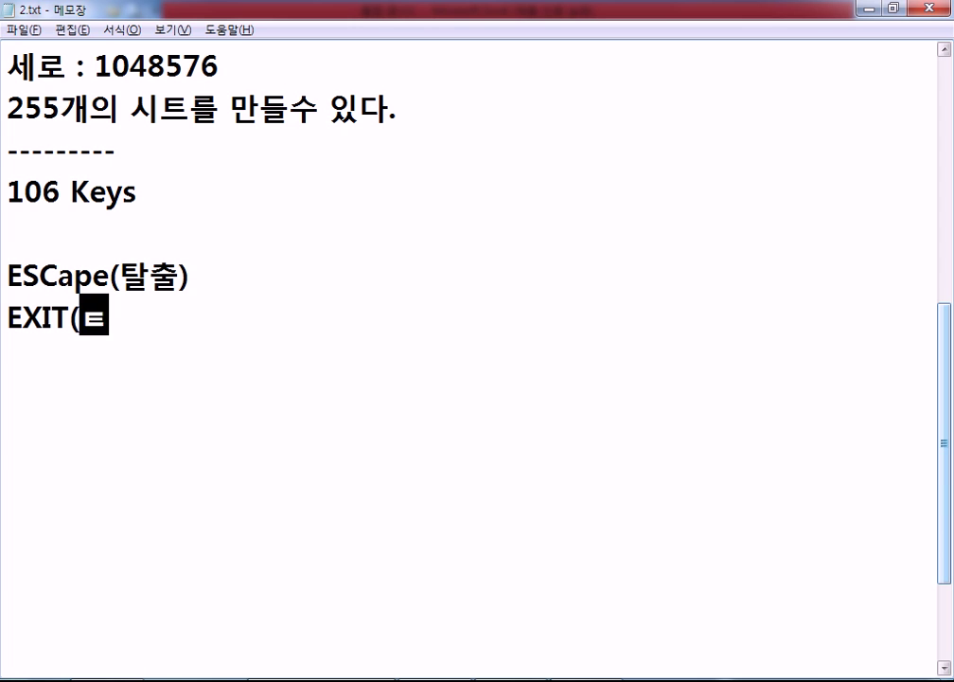
type(" :")
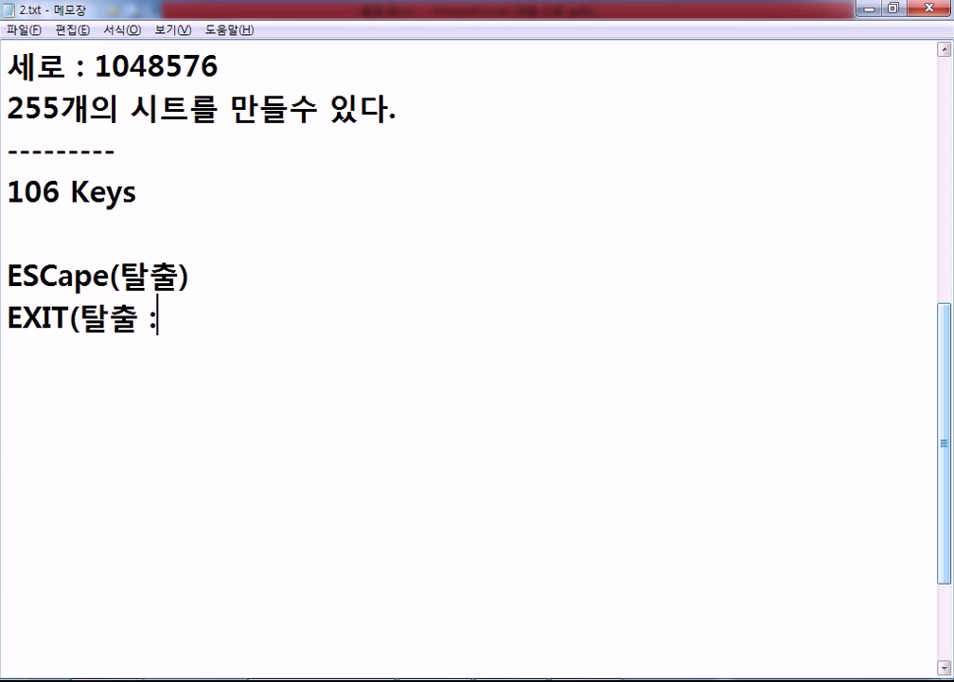
type(" 길이 ㅇ있다")
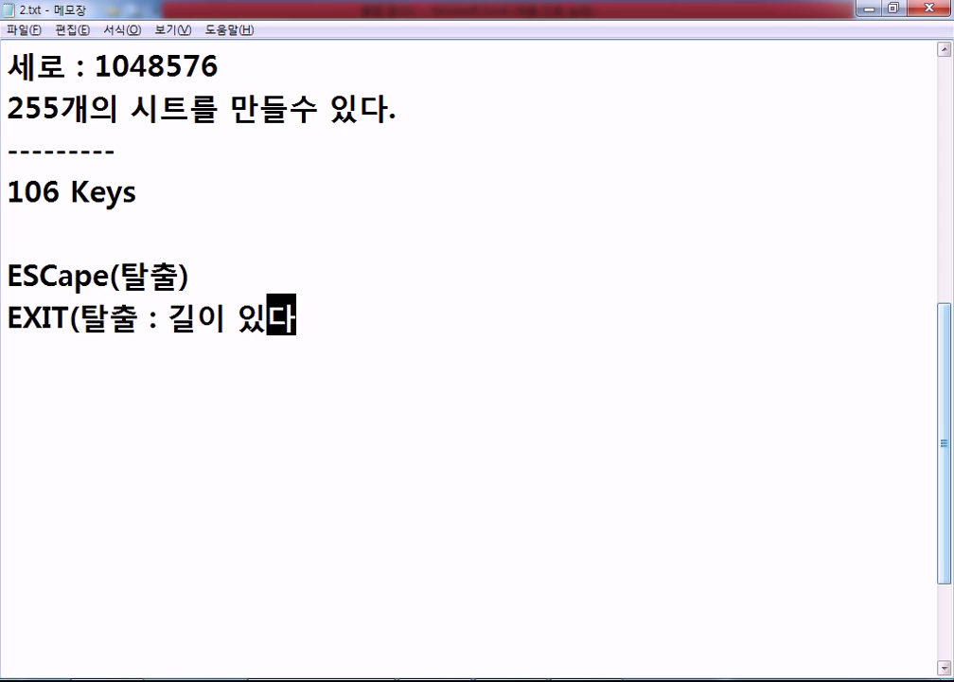
key("Left")
key("Left")
key("Left")
key("Left")
type("정해진")
key("End")
type(")")
Extend the ESCape line to read "ESCape(탈출 : 정해진 길이 없다)" and save the notes file
key("Up")
key("Left")
key("Left")
key("Left")
key("Right")
key("Right")
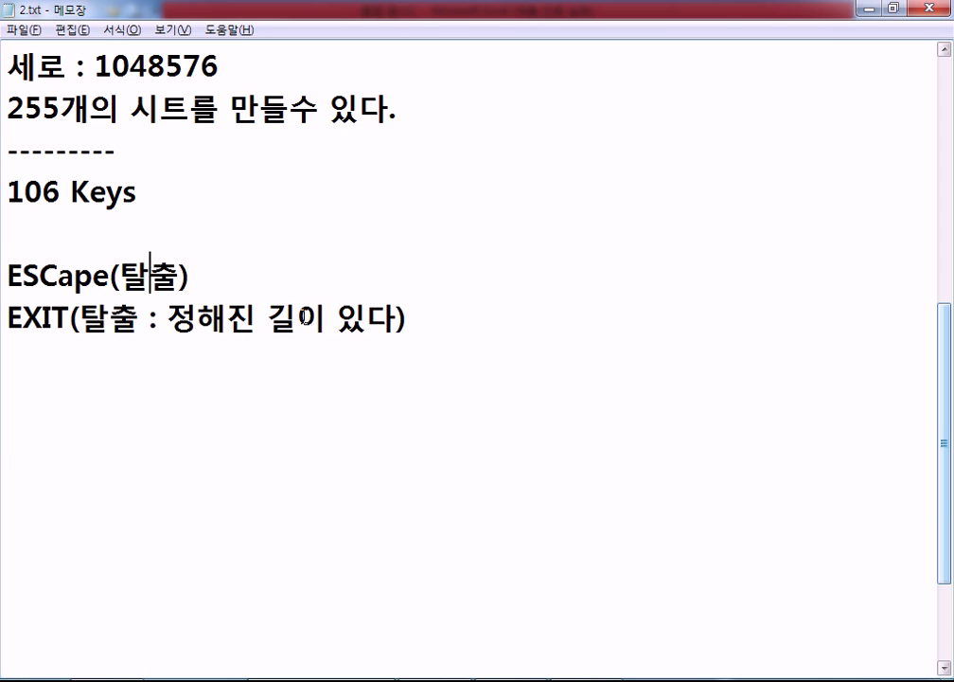
type(": 정해진 길이")
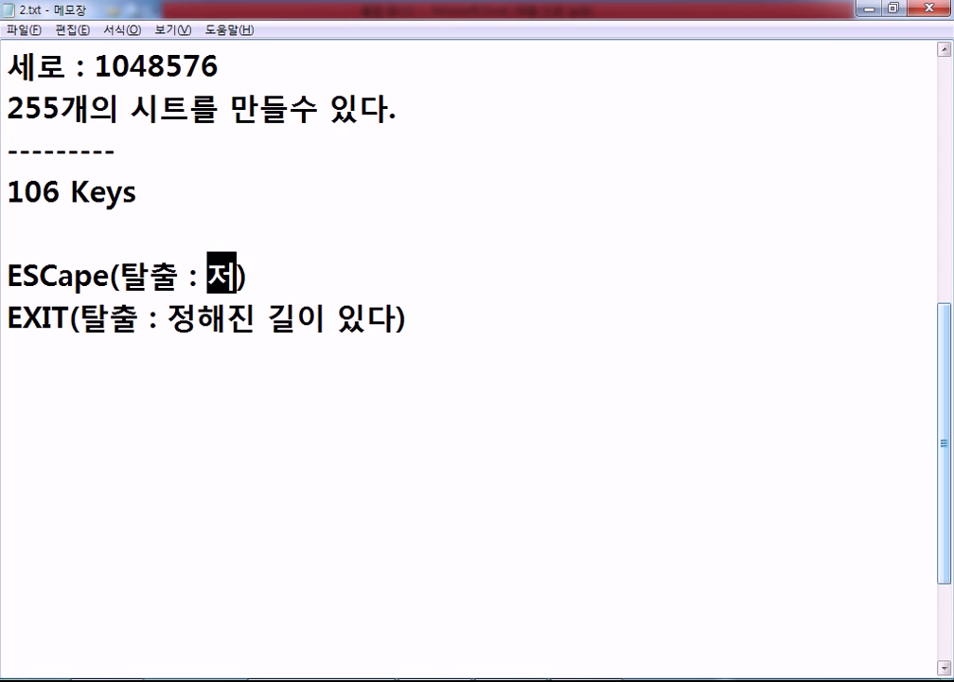
type(" 없다")
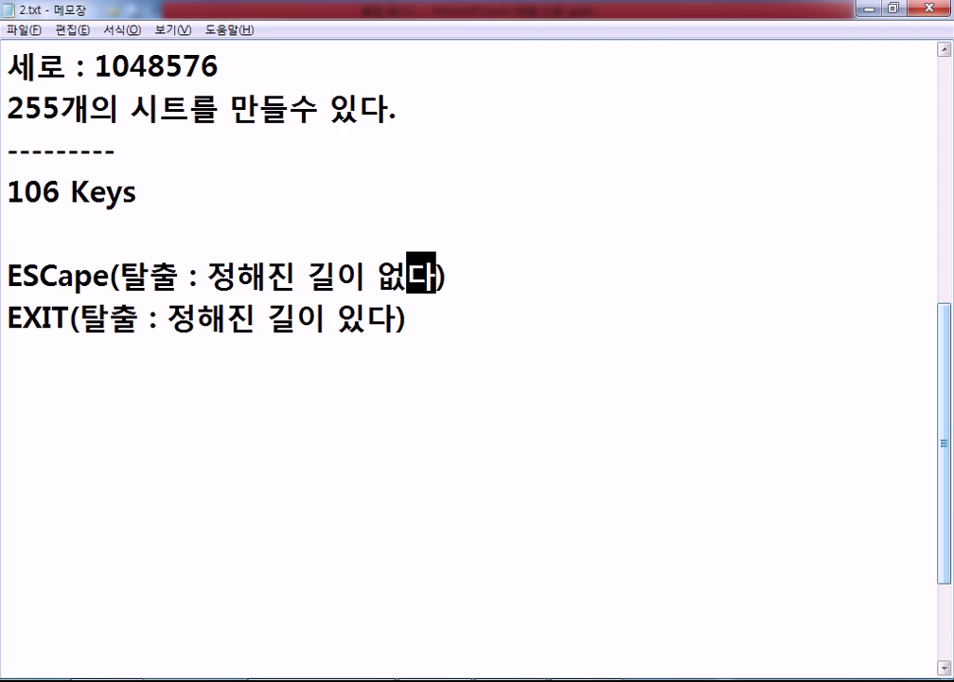
left_click(23, 30)
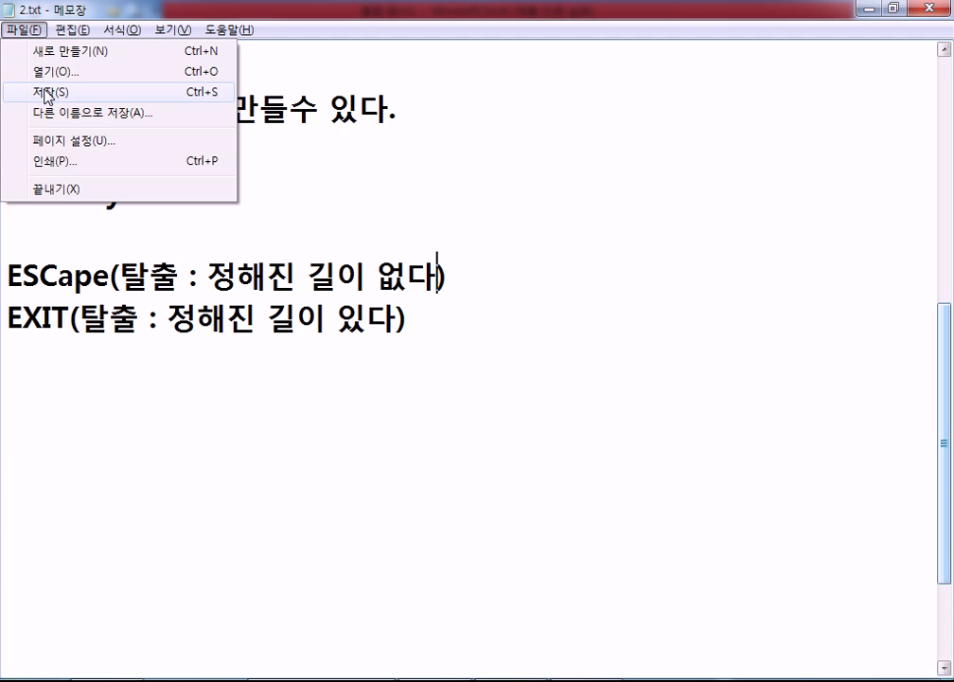
left_click(46, 92)
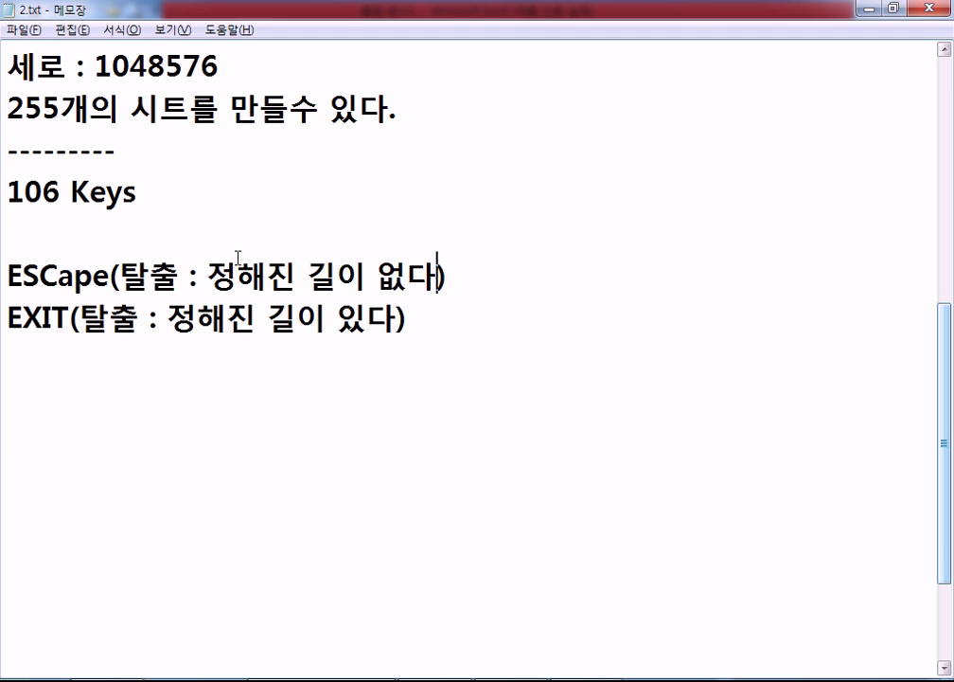
Bring up the Open dialog and the Print dialog in turn, cancelling each one
left_click(21, 30)
left_click(40, 70)
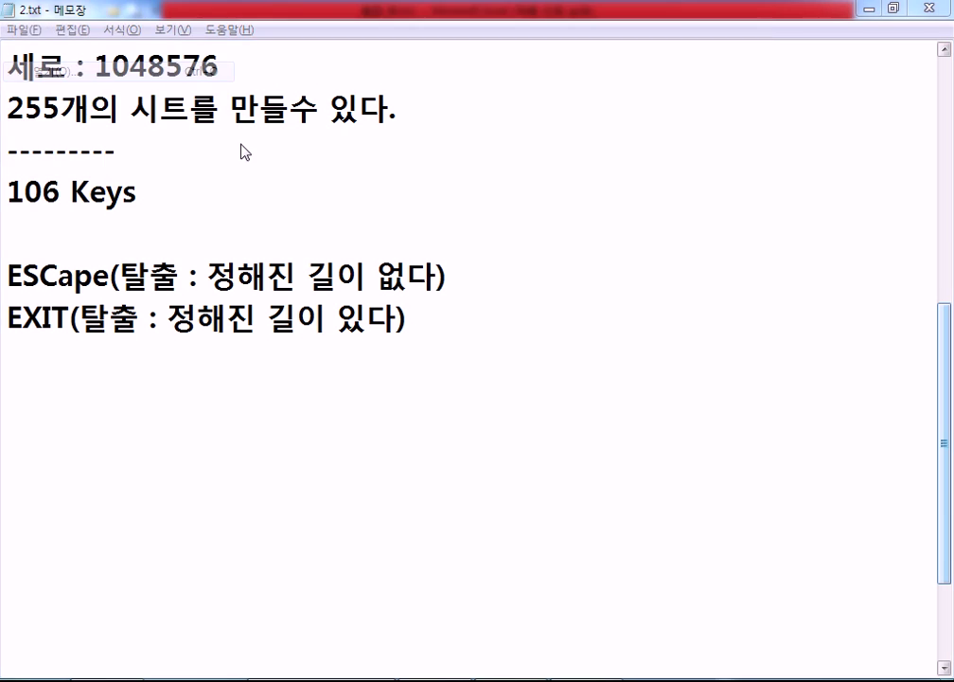
key("Escape")
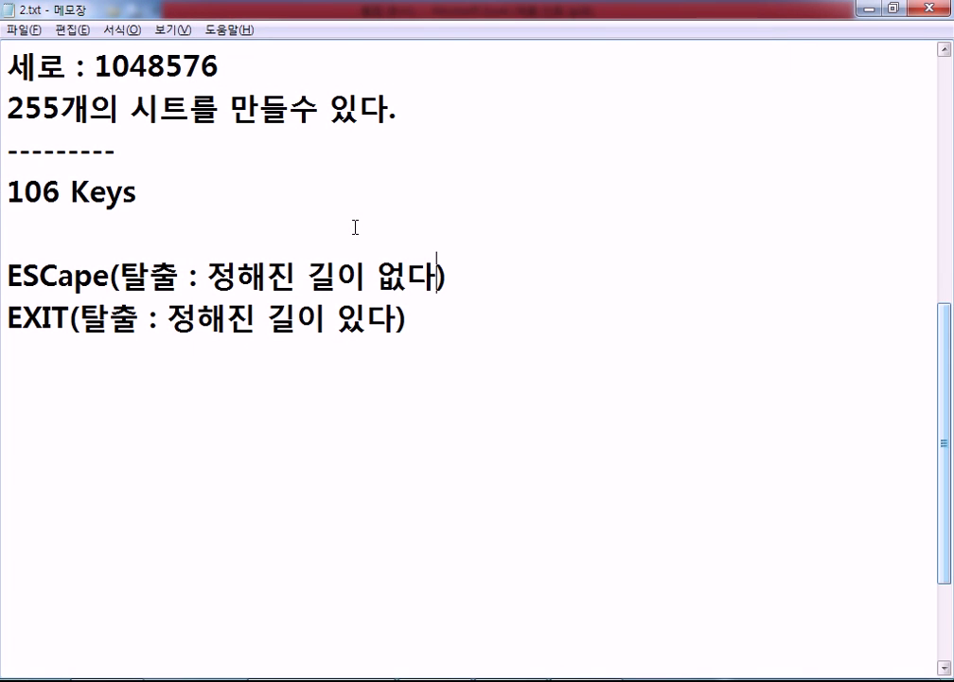
left_click(23, 29)
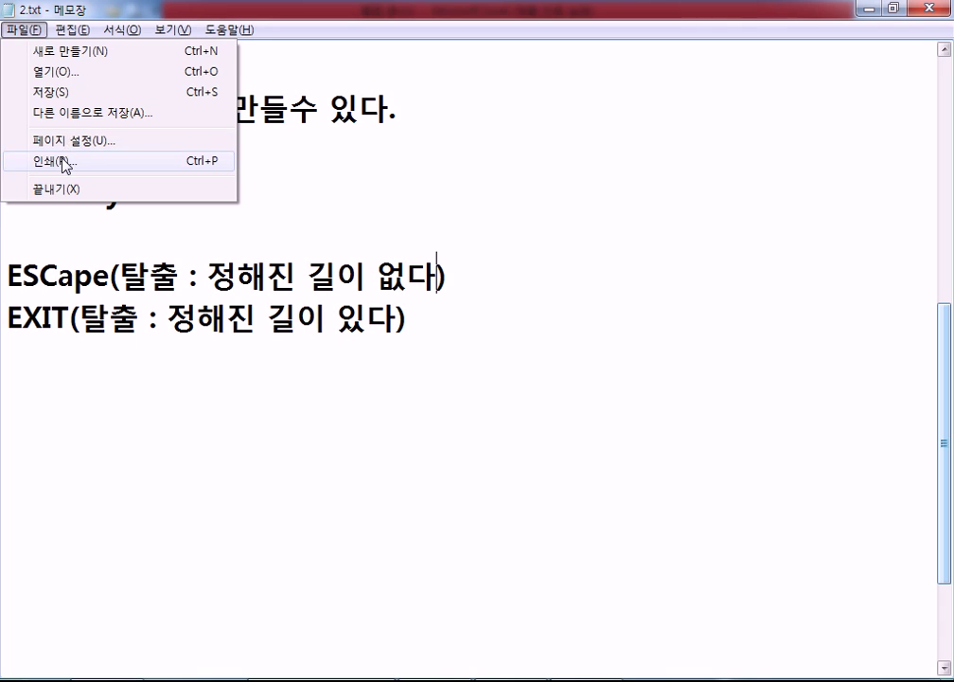
left_click(64, 161)
key("Escape")
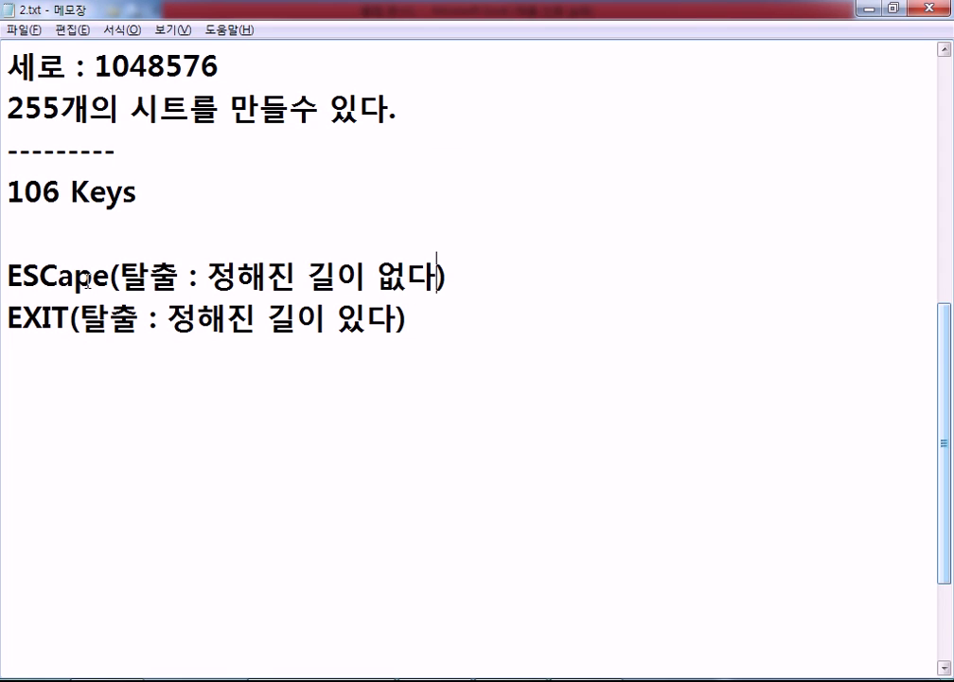
Add the line "F1 ~ F12(기능, Function)" below the EXIT line
left_click(437, 319)
key("Return")
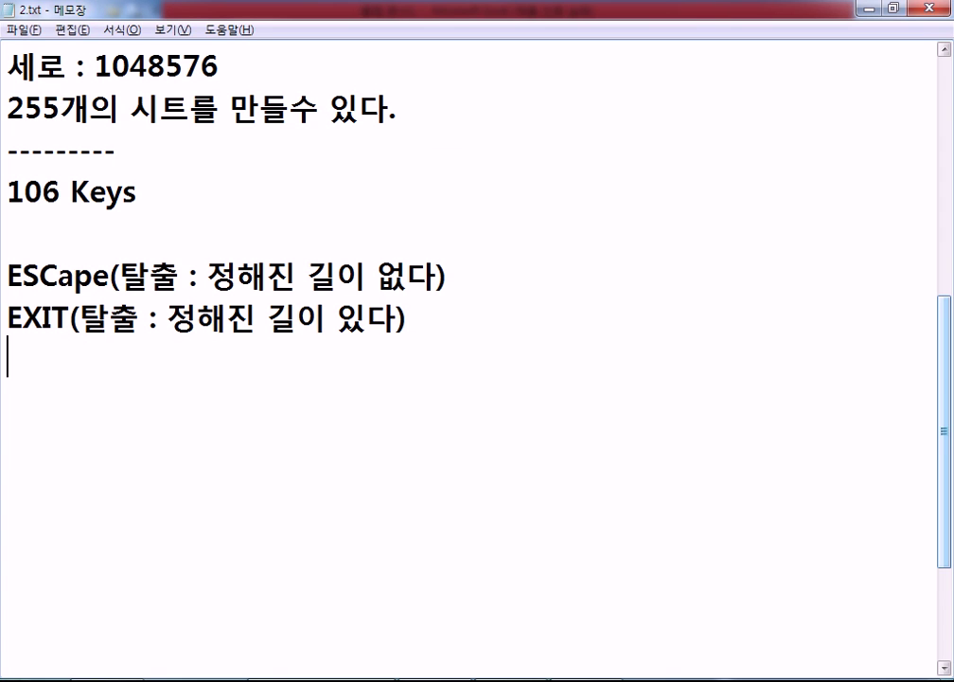
type("ㄹ")
key("BackSpace")
type("F1 ~ F")
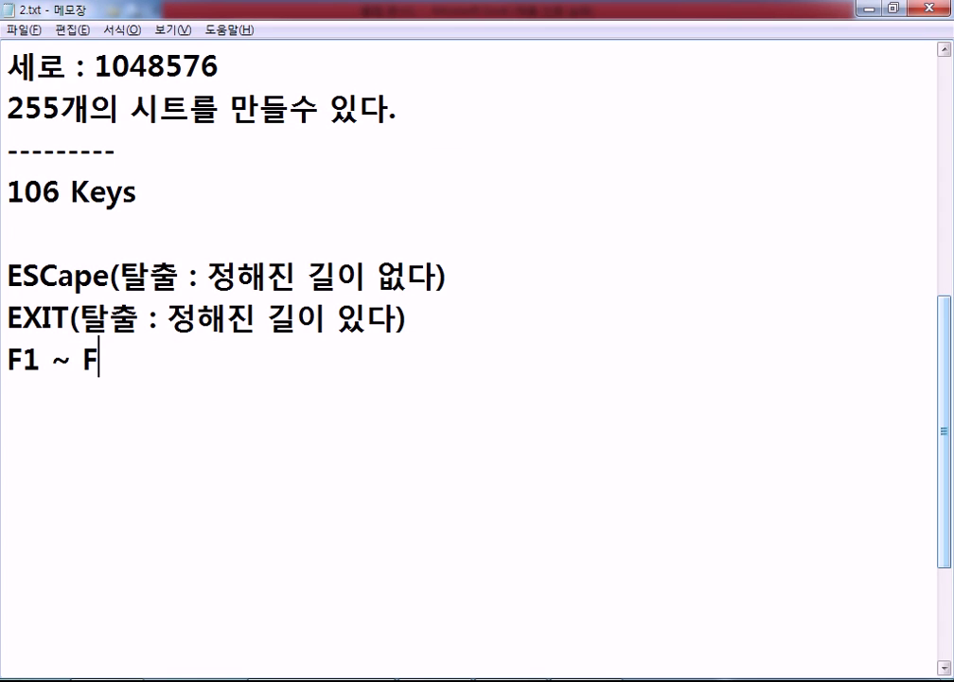
type("12(기능, ")
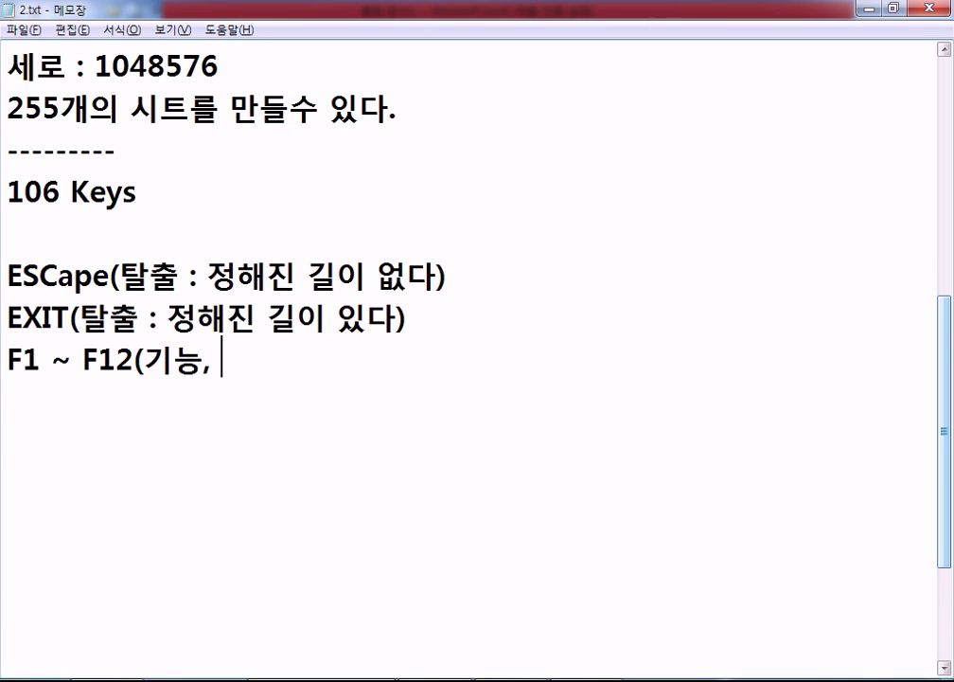
type("Function)")
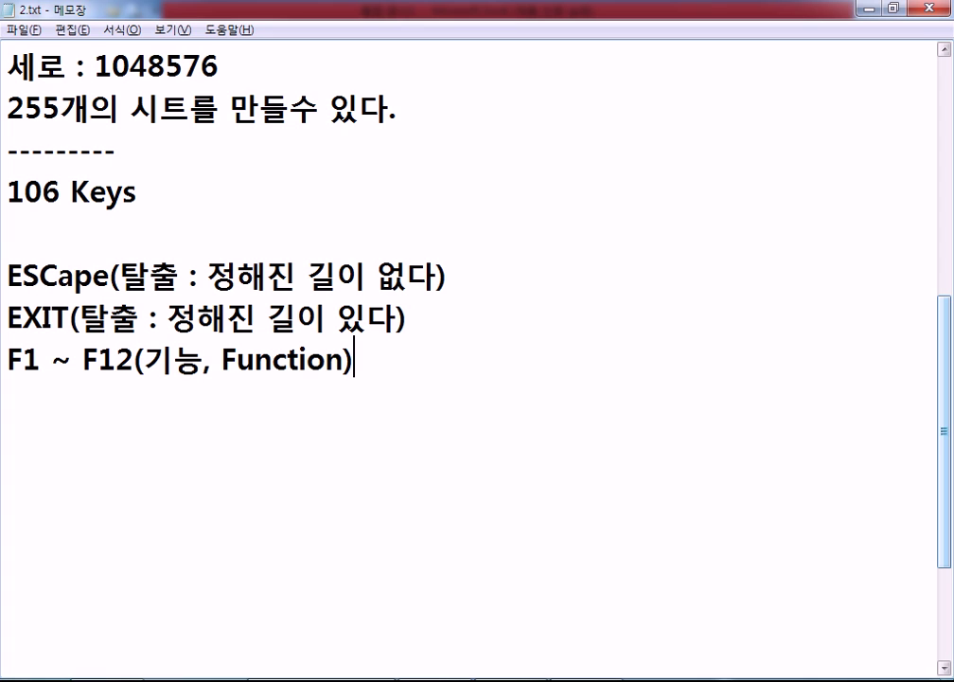
Write the line "F1 : Help" under the F1 ~ F12 line and start a new line
key("Return")
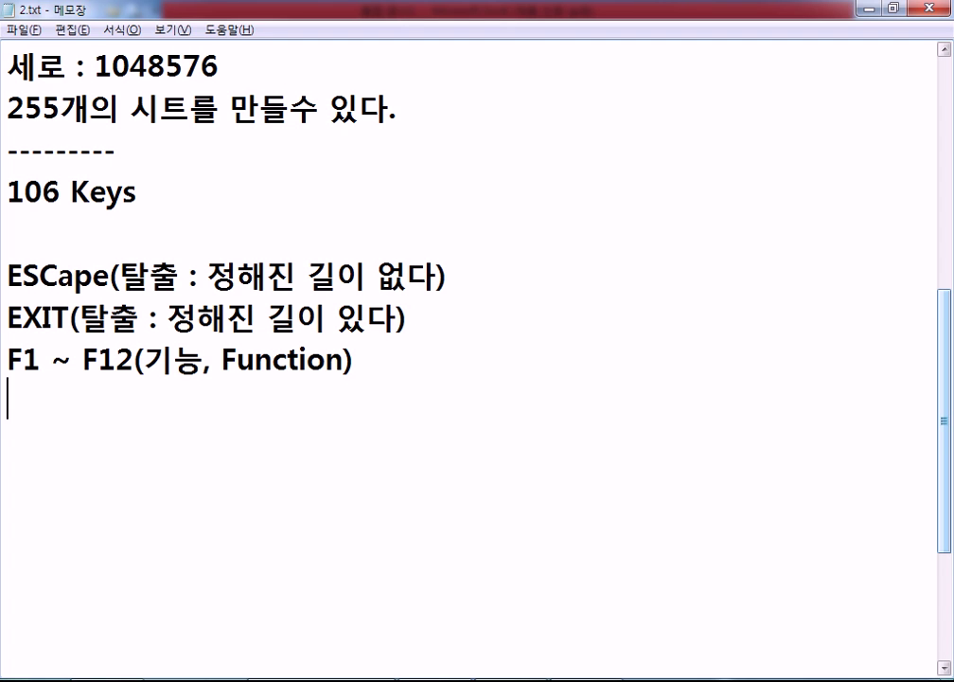
type("F1 : Help")
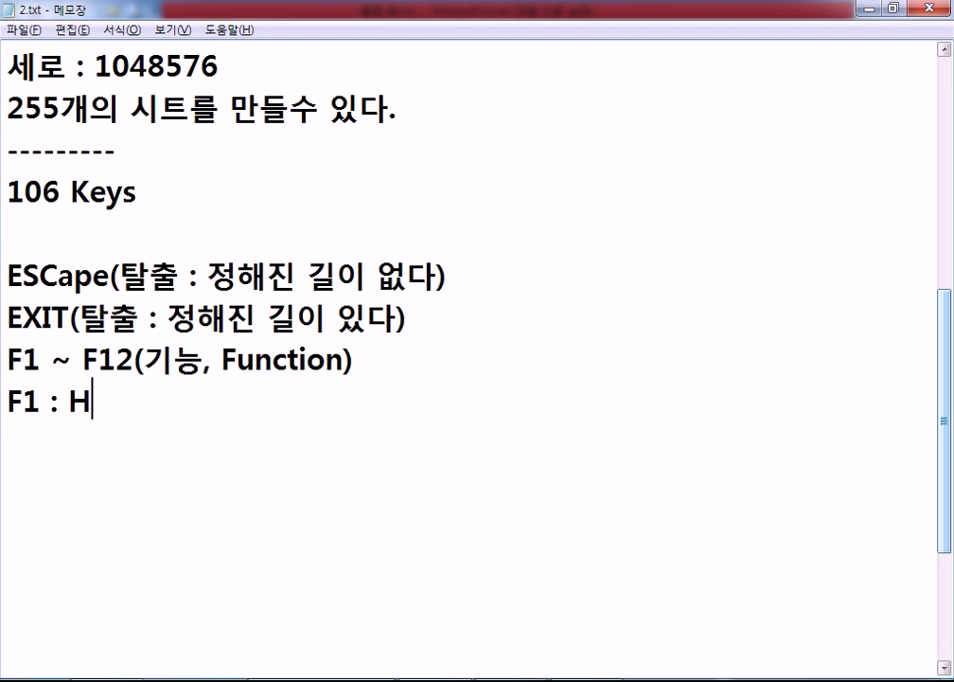
key("Return")
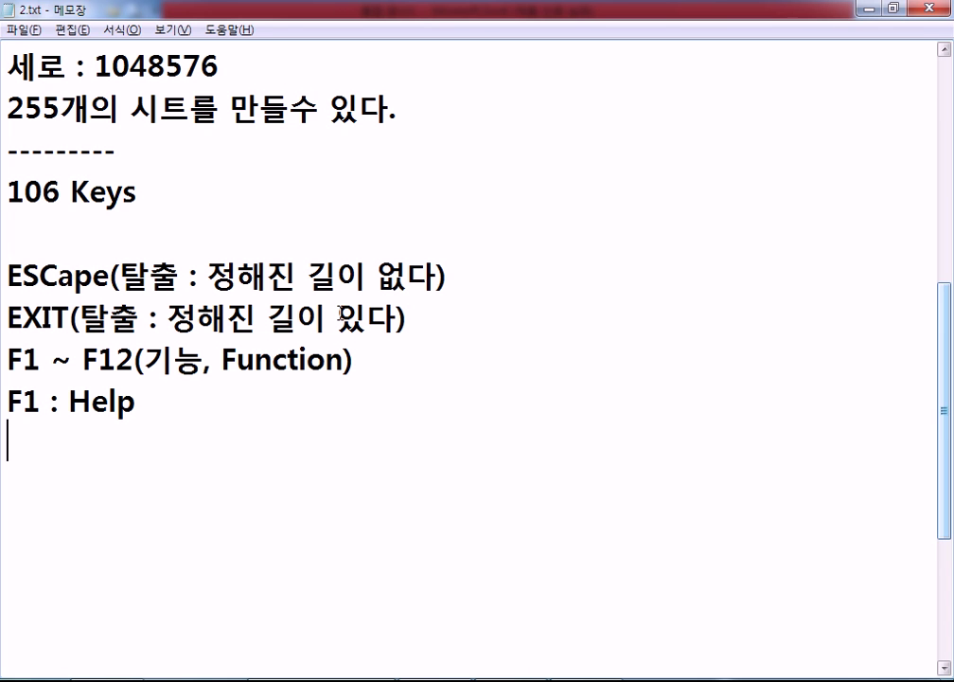
Switch to Excel, show its Help window, maximize and restore it, and close it
key("alt+Tab")
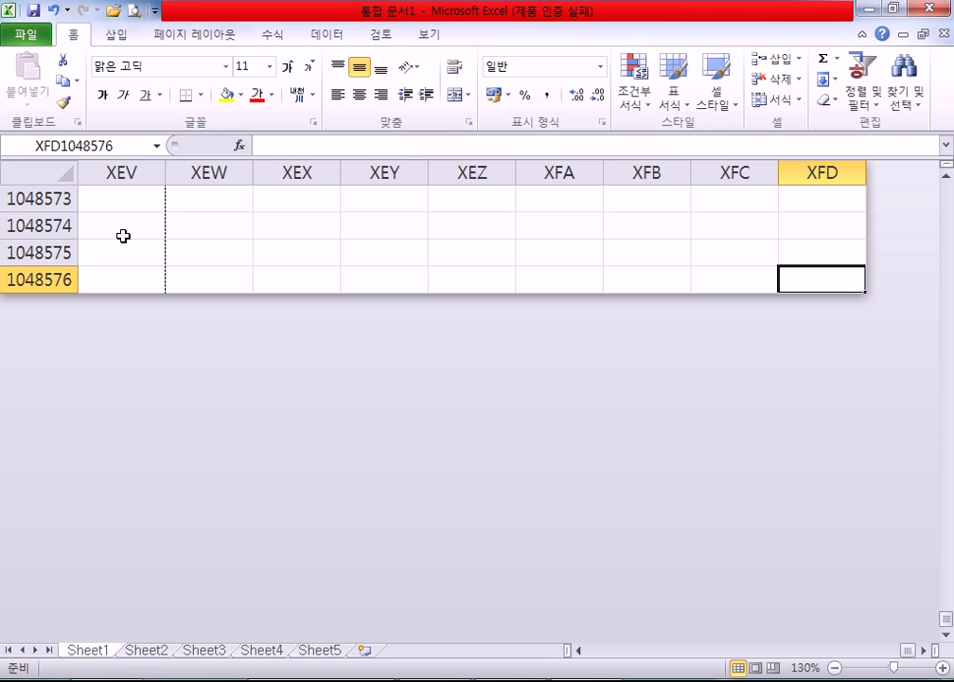
key("F1")
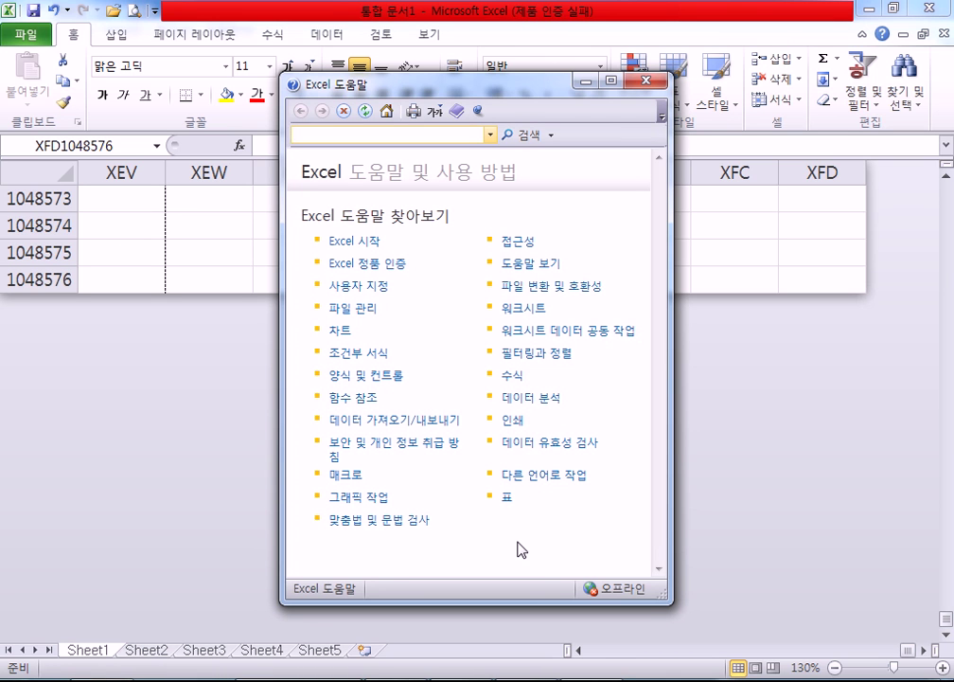
left_click_drag(473, 86, 270, 1)
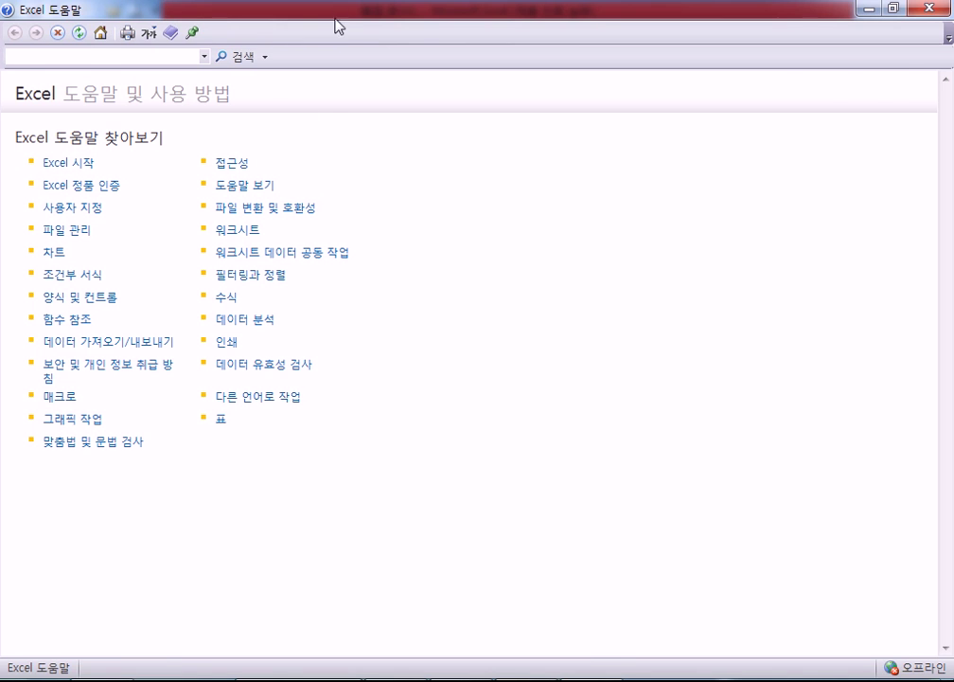
double_click(272, 14)
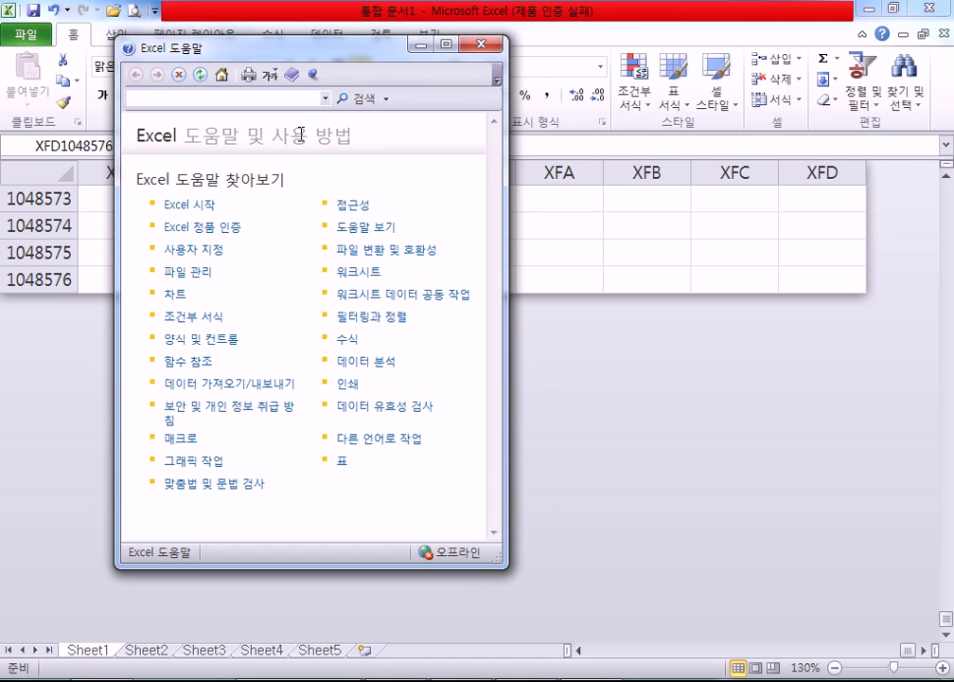
left_click(481, 44)
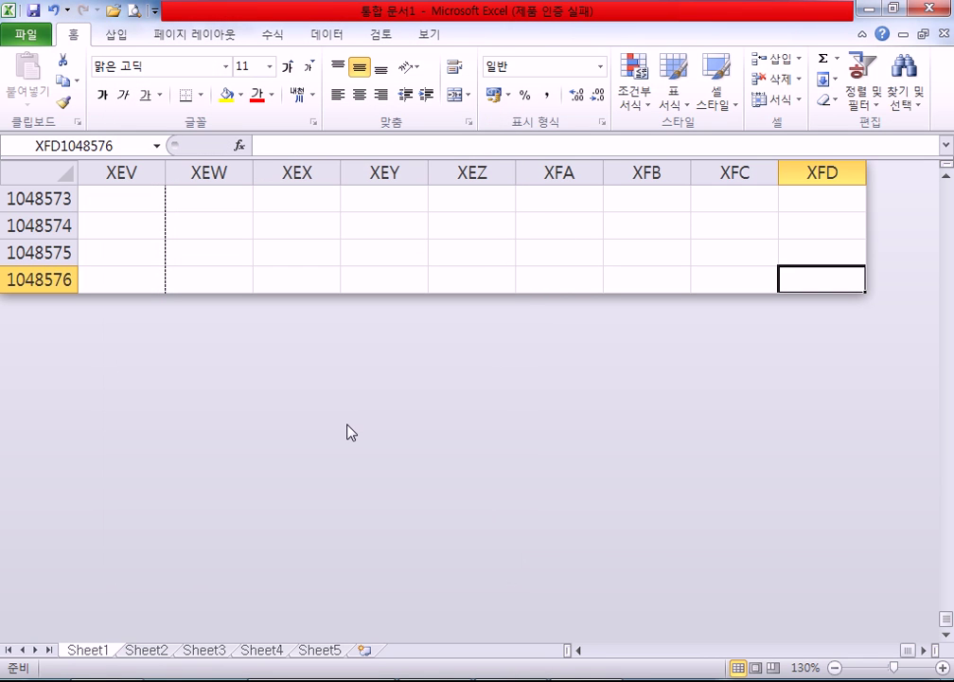
Reopen Excel Help and look through the article list of the "도움말 보기" category
key("F1")
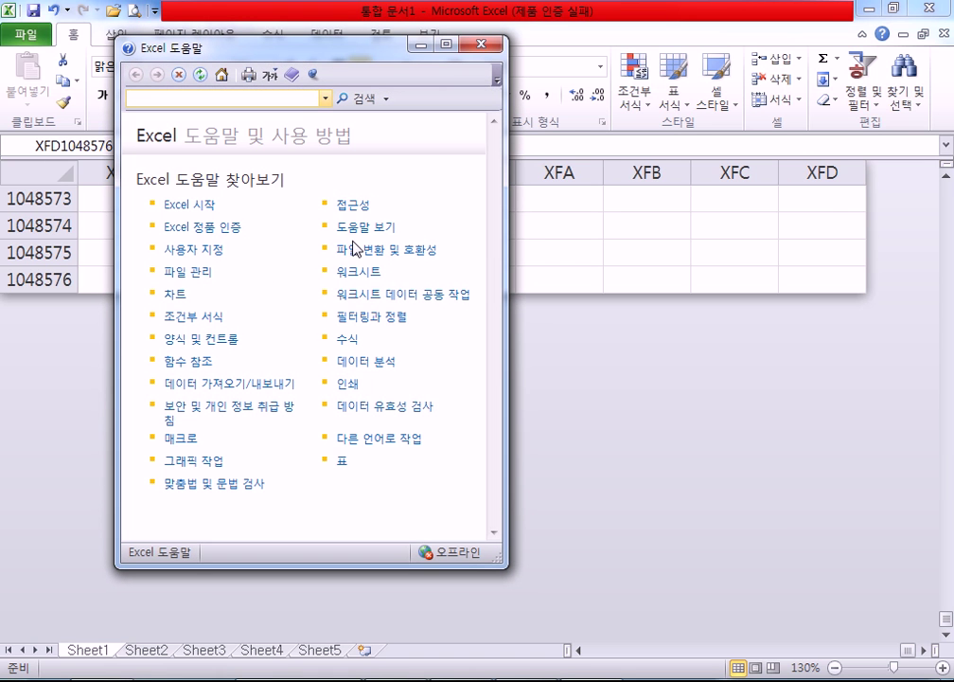
left_click(358, 234)
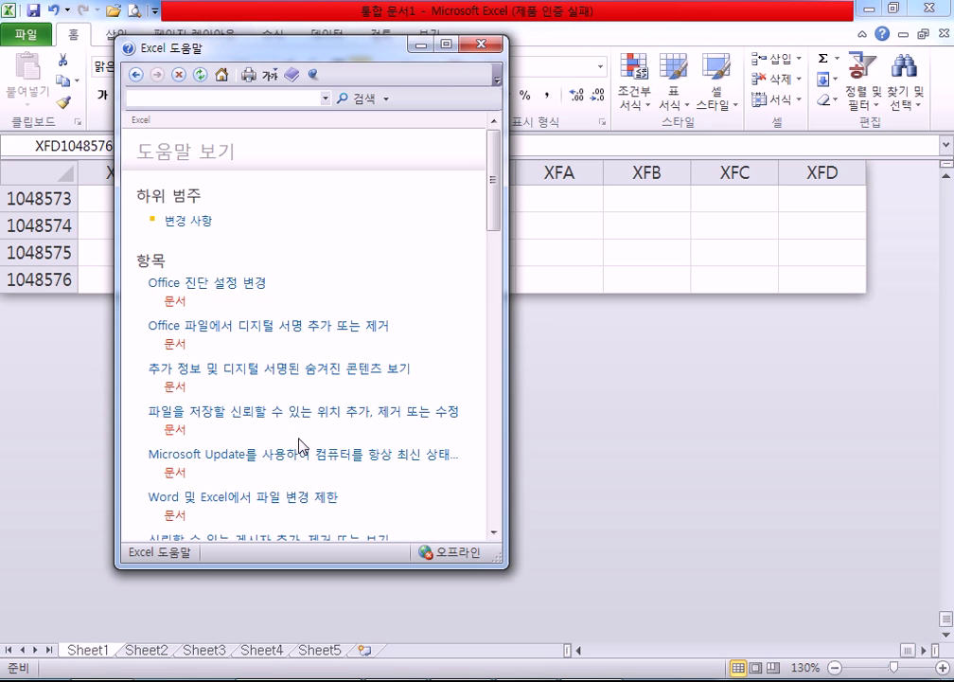
scroll(304, 388, "down", 4)
scroll(305, 388, "down", 3)
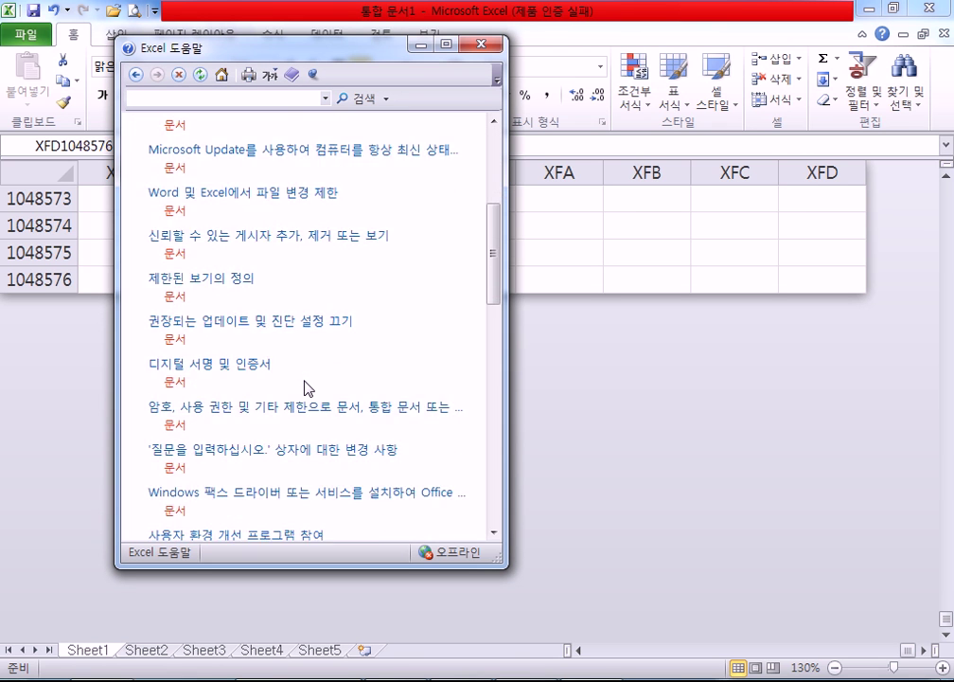
scroll(305, 388, "down", 9)
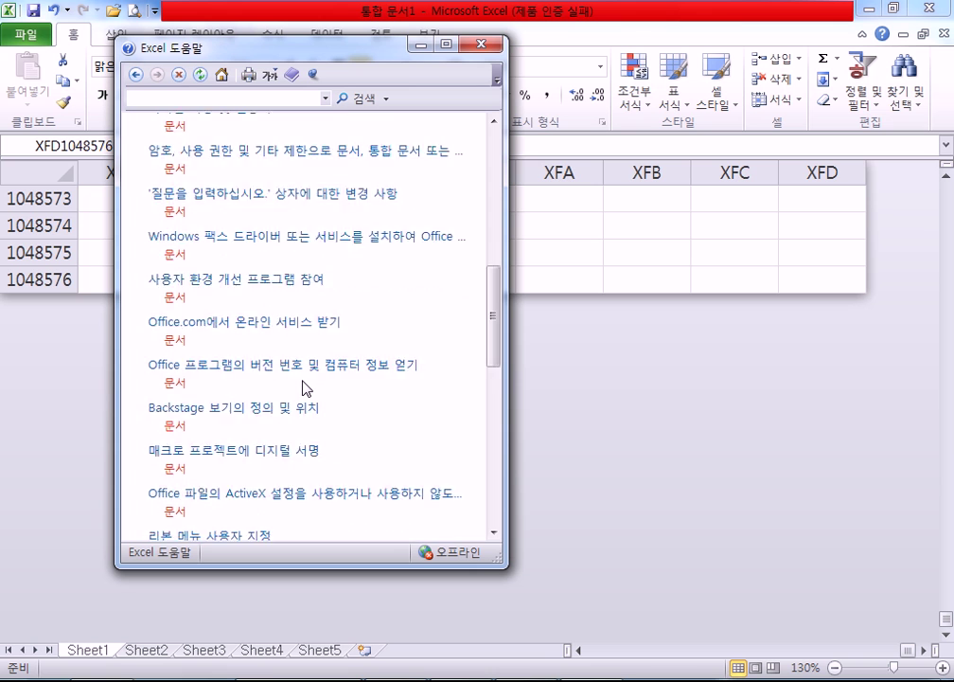
scroll(255, 365, "down", 3)
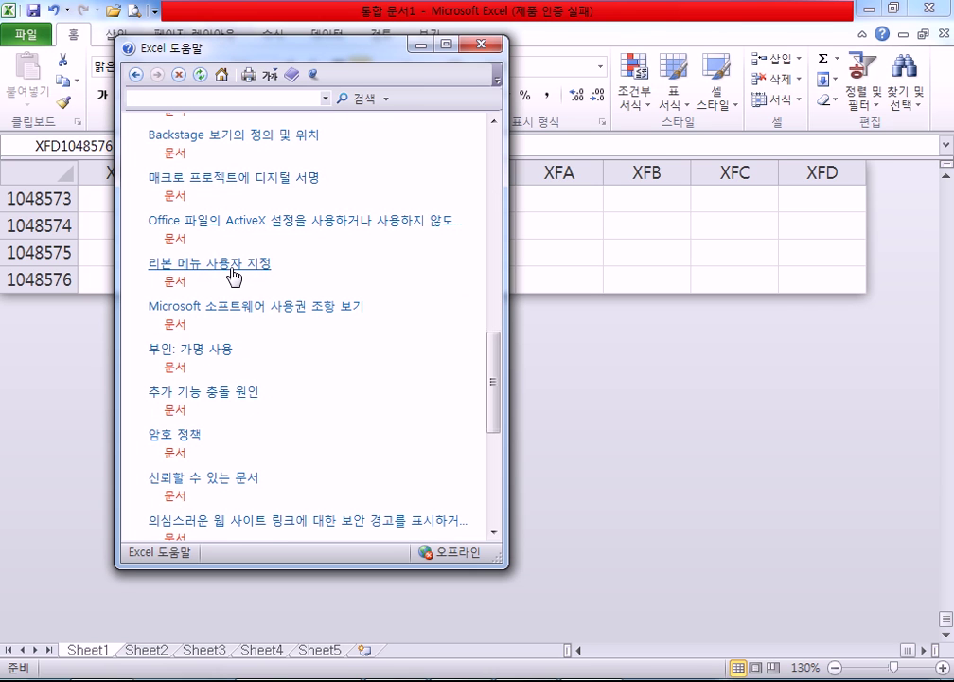
left_click_drag(197, 42, 170, 188)
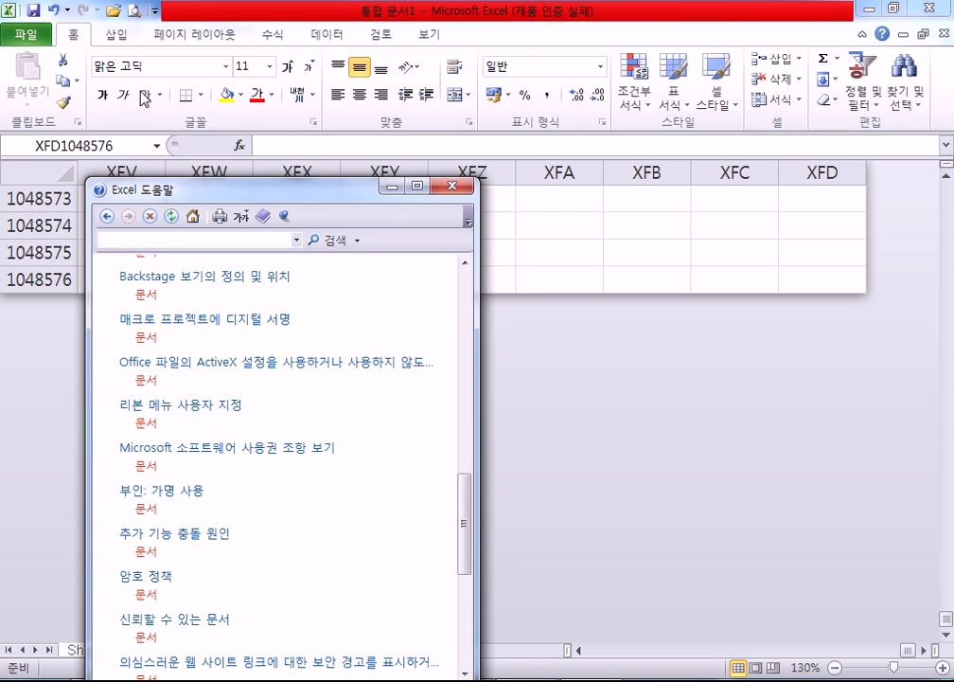
left_click_drag(239, 183, 306, 41)
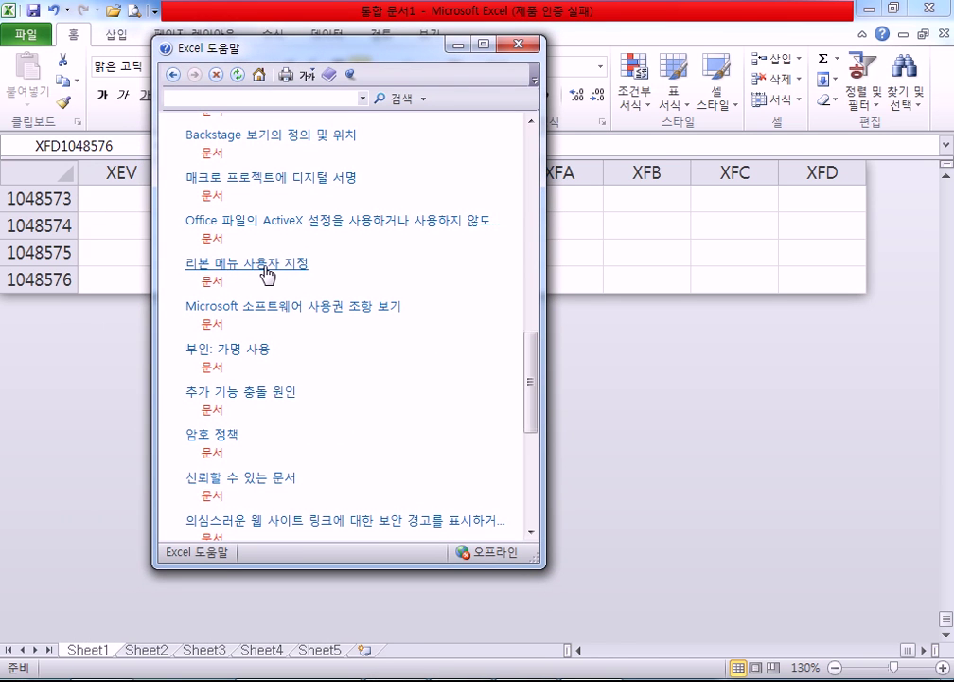
Read the help article "리본 메뉴 사용자 지정" and close the Help window
left_click(246, 267)
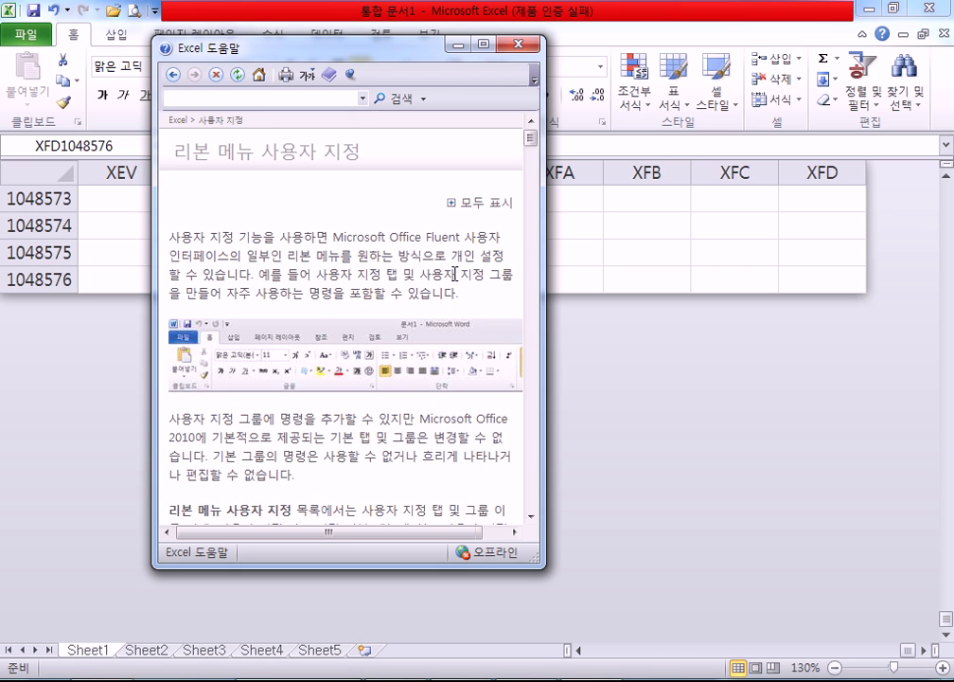
scroll(360, 312, "down", 3)
scroll(209, 350, "down", 2)
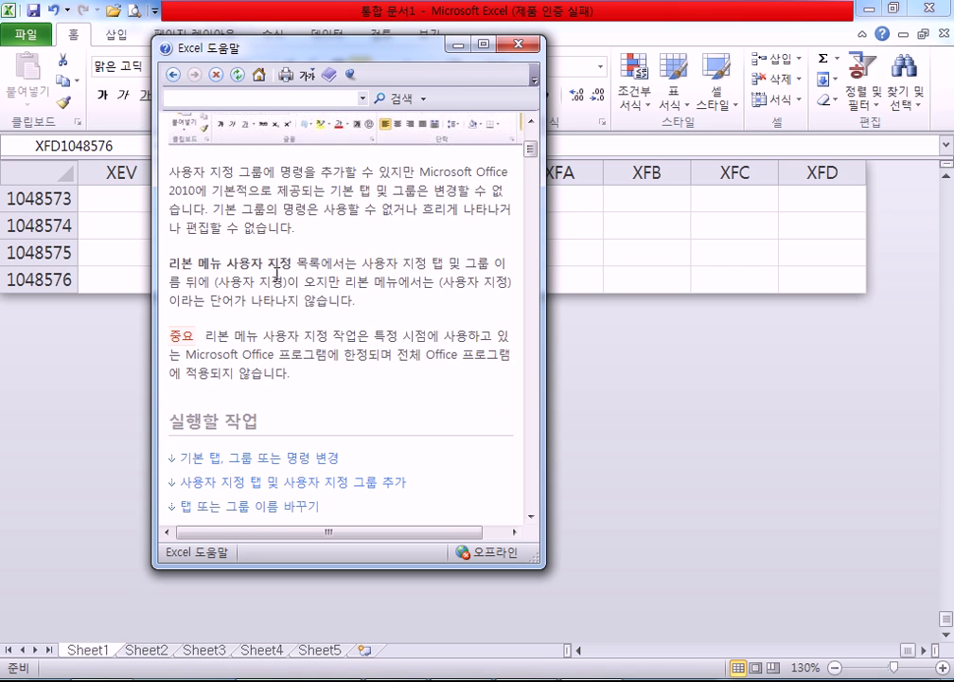
scroll(279, 269, "down", 1)
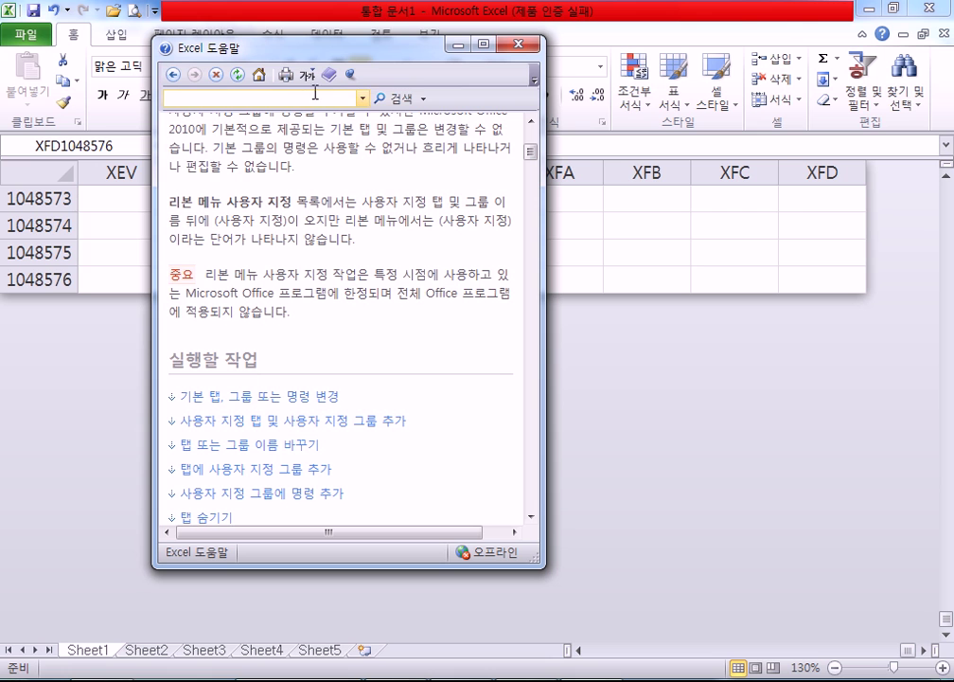
left_click_drag(333, 62, 349, 167)
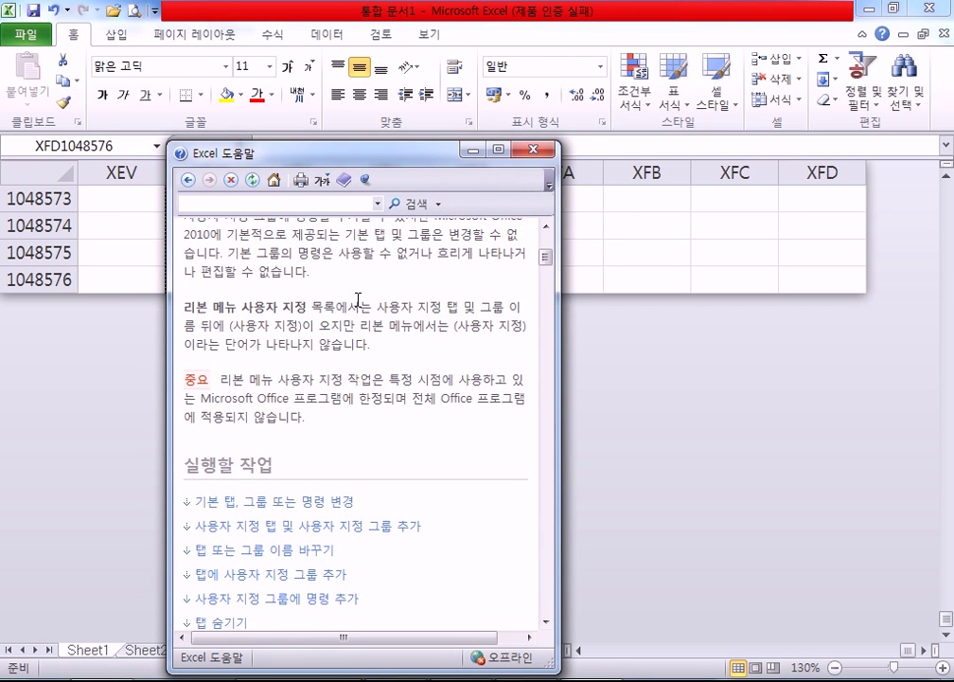
scroll(358, 305, "up", 1)
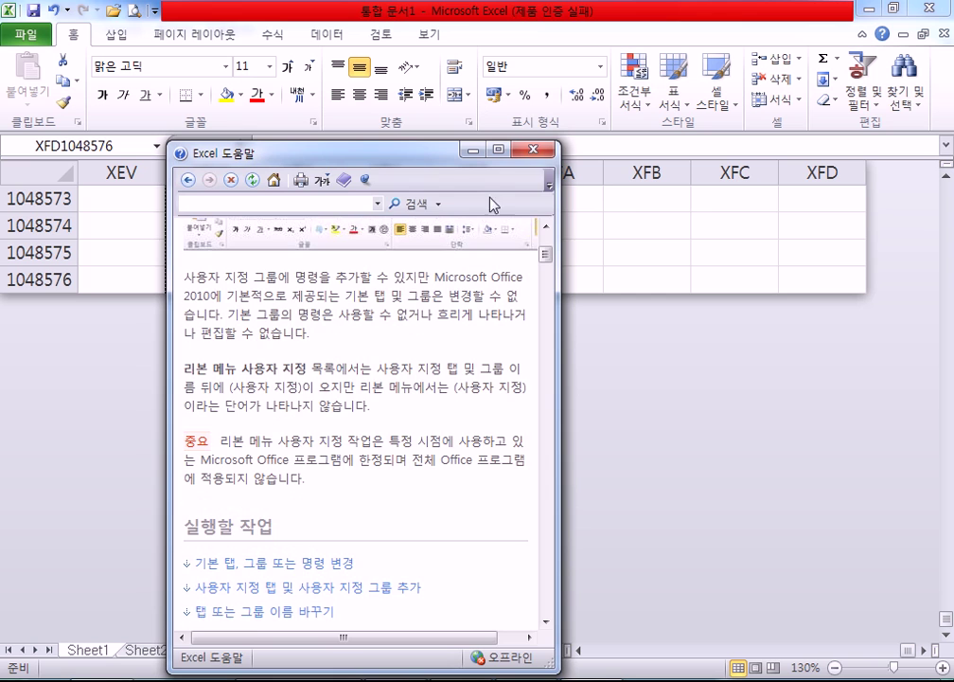
left_click(536, 150)
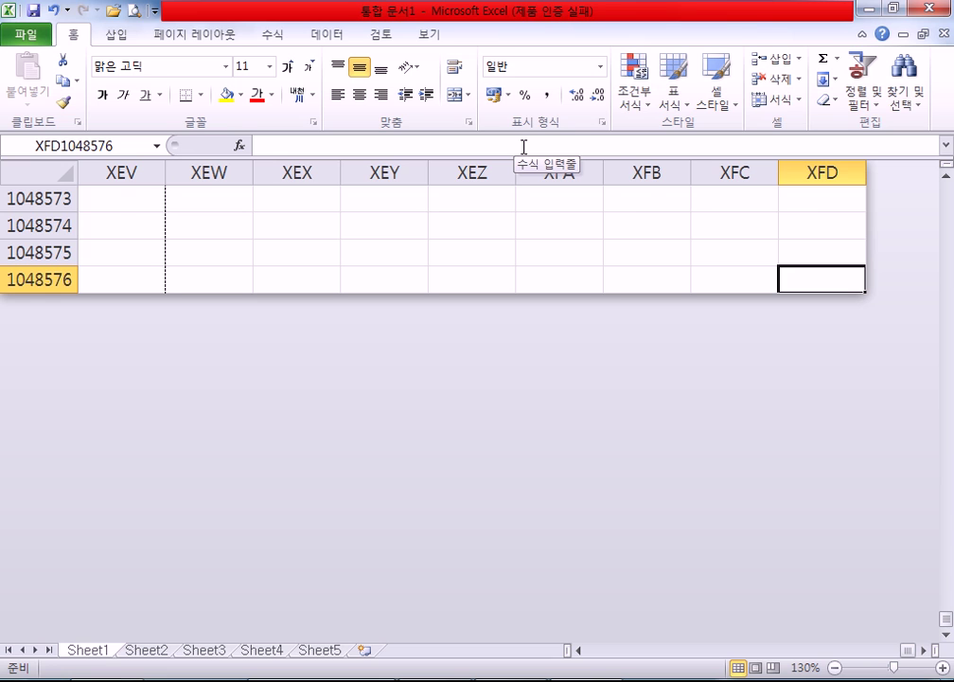
Return to cell A1 of Sheet1 and reduce the sheet zoom to 115%
key("ctrl+Home")
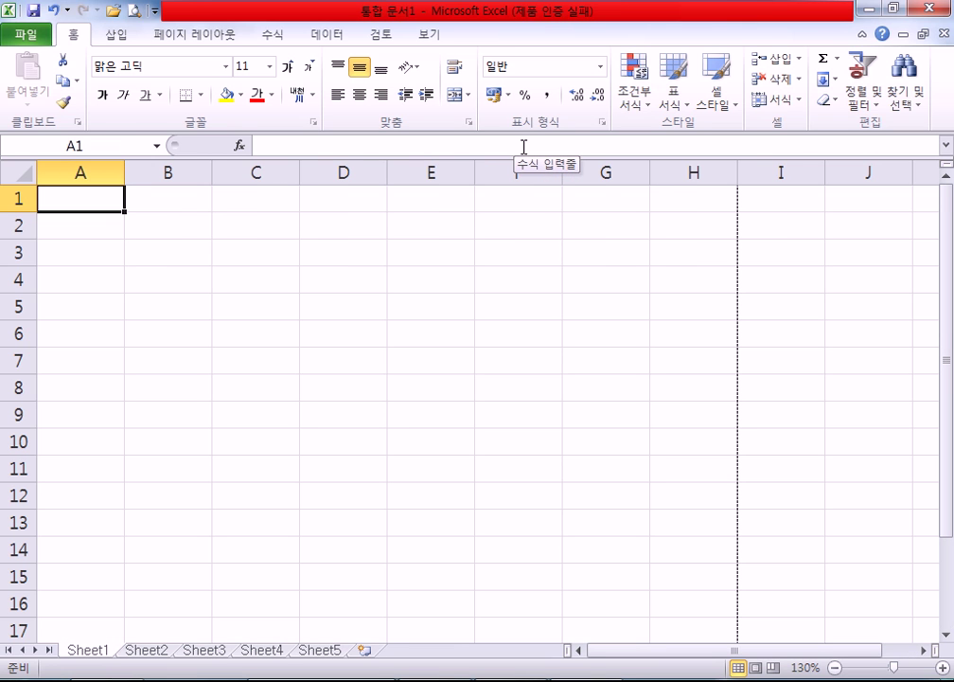
scroll(301, 260, "down", 3)
scroll(284, 279, "up", 2)
key("ctrl")
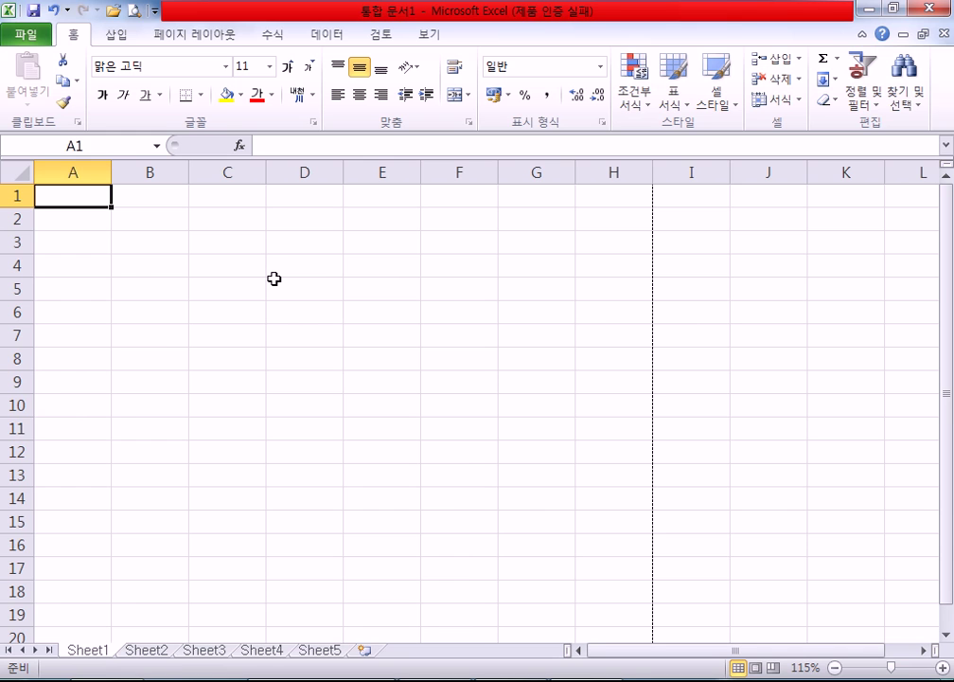
Switch to Notepad and add the line "A ~ Z, a ~ z" below the "F1 : Help" line
key("alt+Tab")
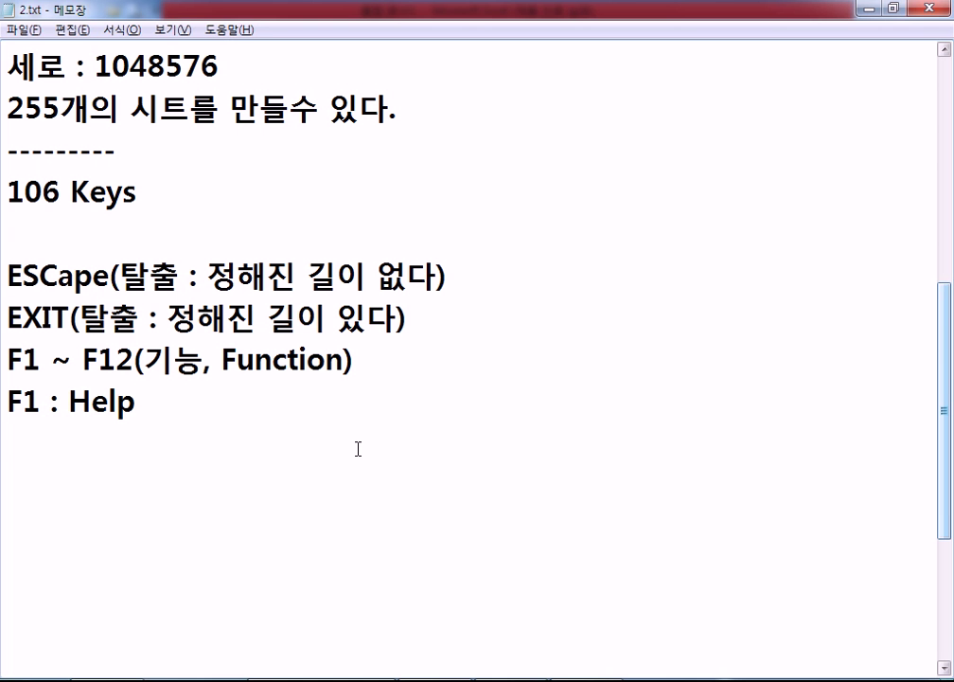
type("A ~ Z")
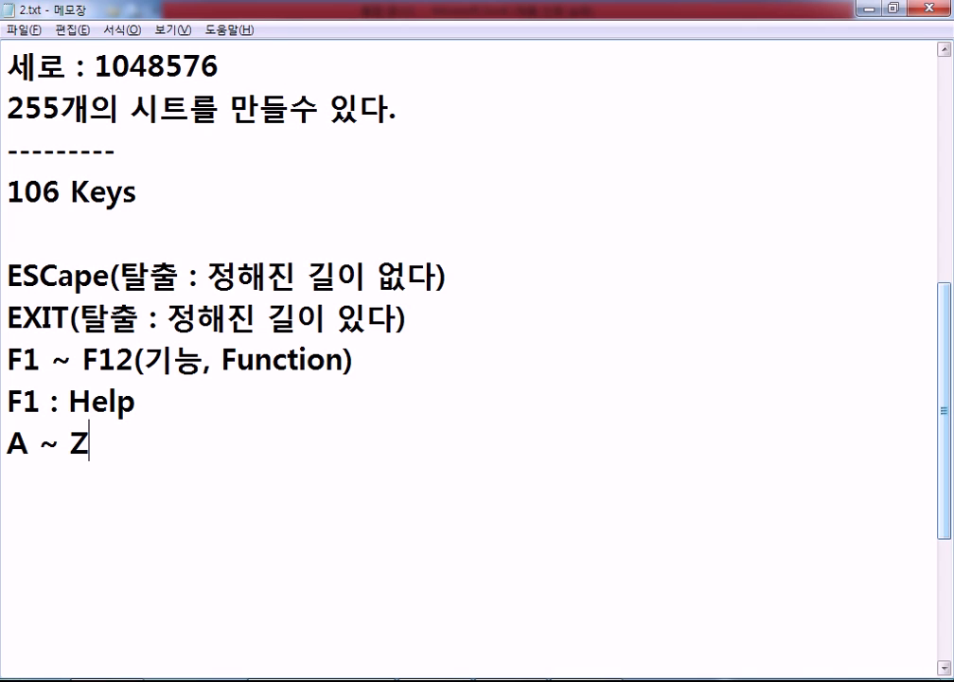
type(", a ~ Z")
key("BackSpace")
type("z")
key("Return")
Write the line "0 ~ 9" under the letter ranges and start a new line
type("0 ~ 9")
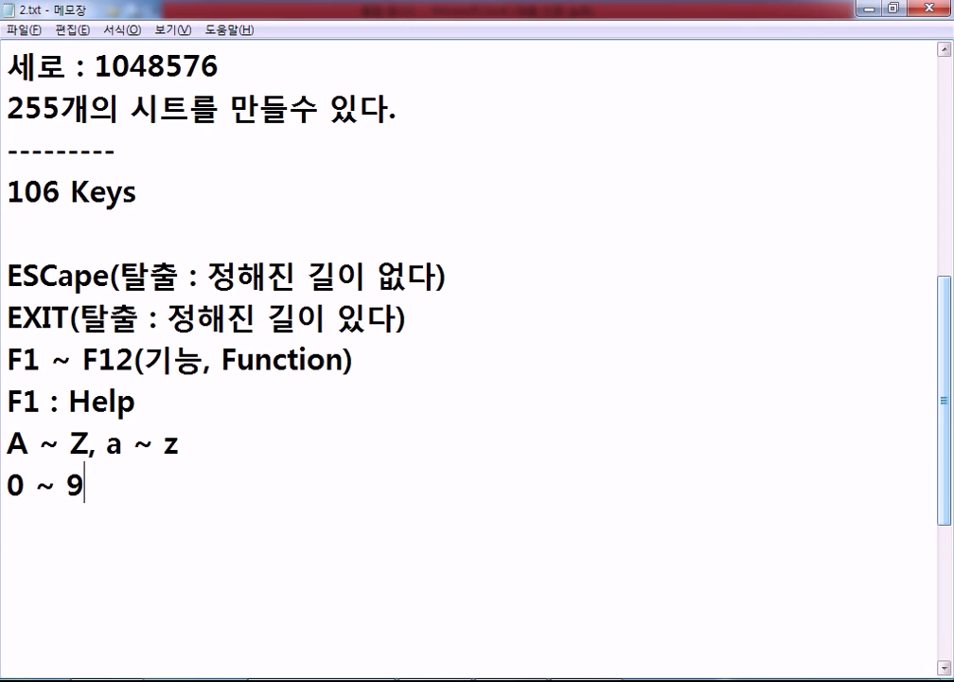
key("Return")
scroll(452, 439, "down", 2)
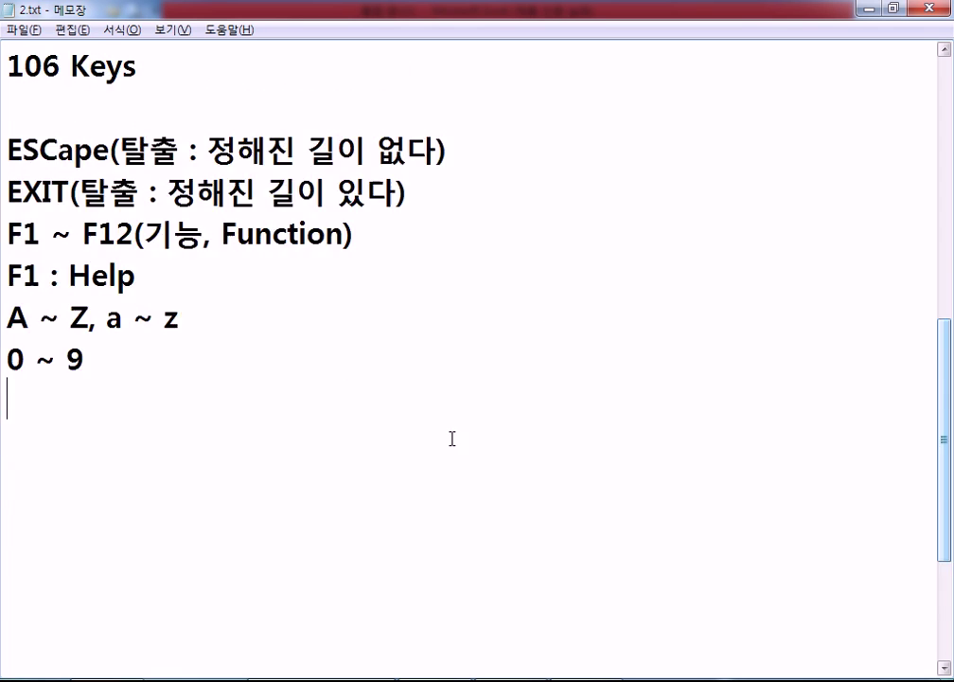
Write the symbol line "+ - * / , . ( ) " ' : ; ? < >" below the "0 ~ 9" line
type("+ ")
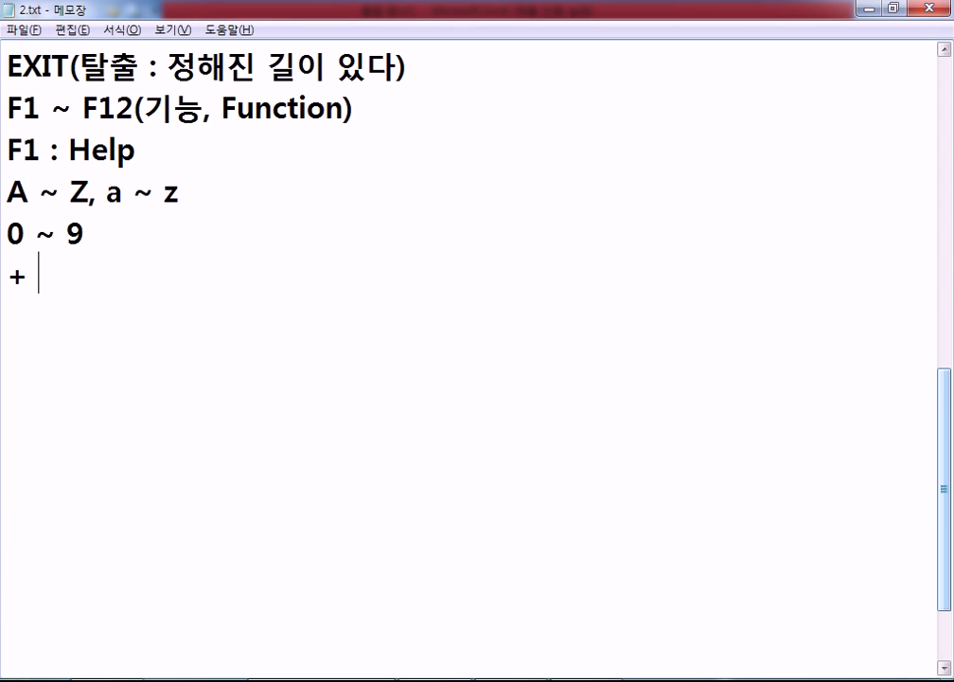
type("- * / , .")
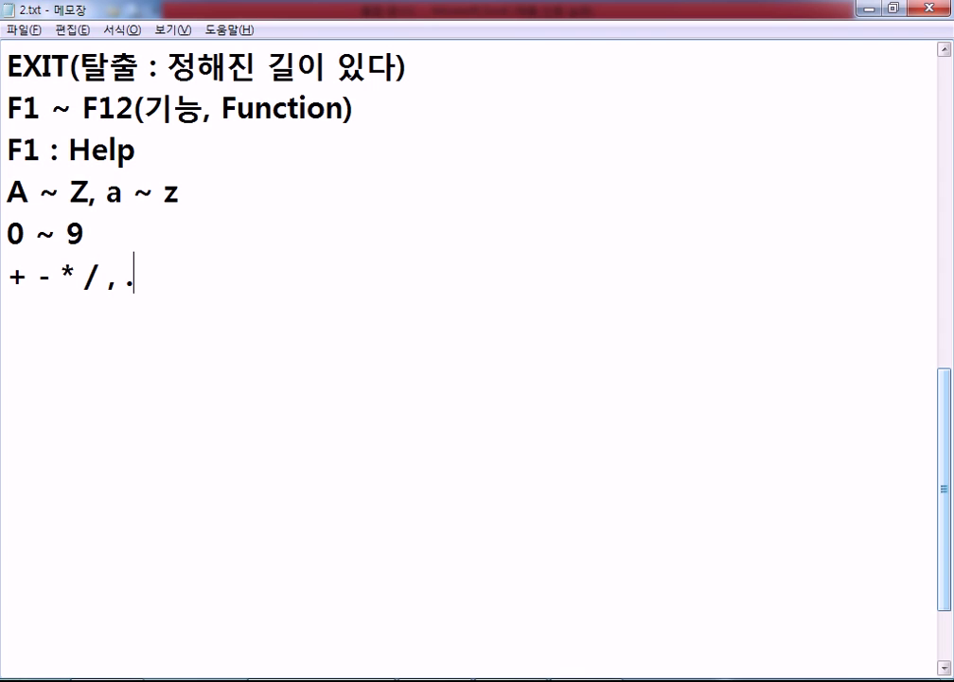
type(" ( ) \" '")
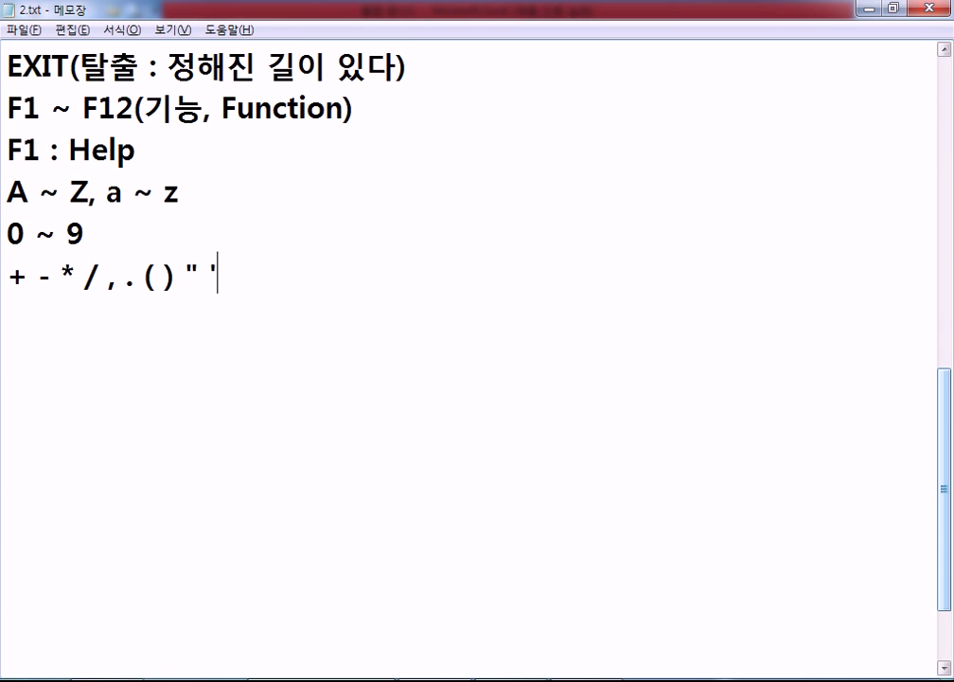
type(" : ; ? < >")
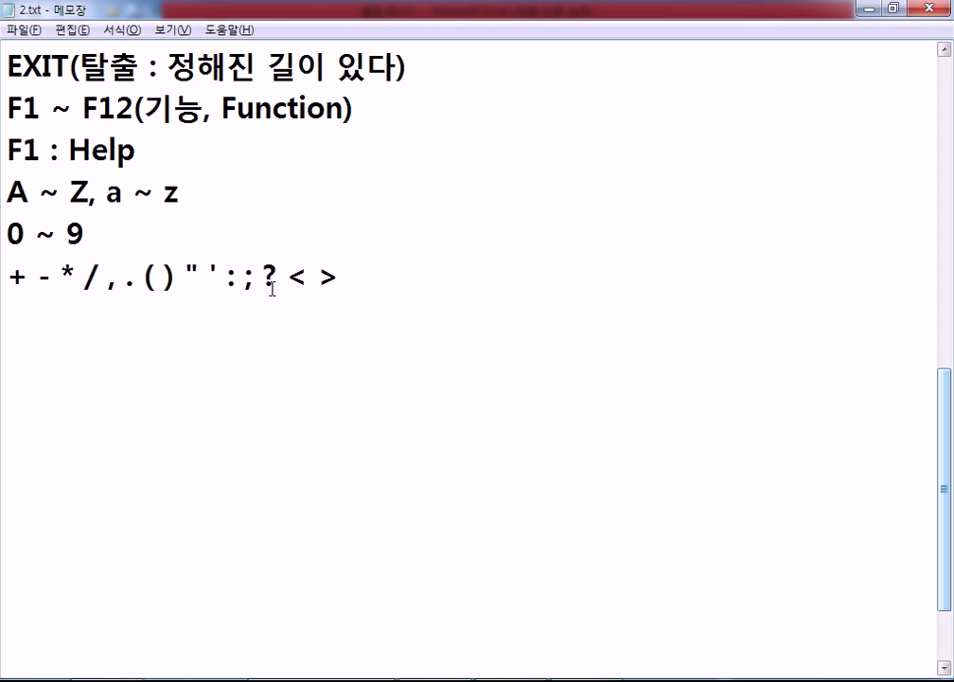
Highlight individual characters in the symbol line, including the greater-than sign, the colon and the period
scroll(349, 286, "down", 1)
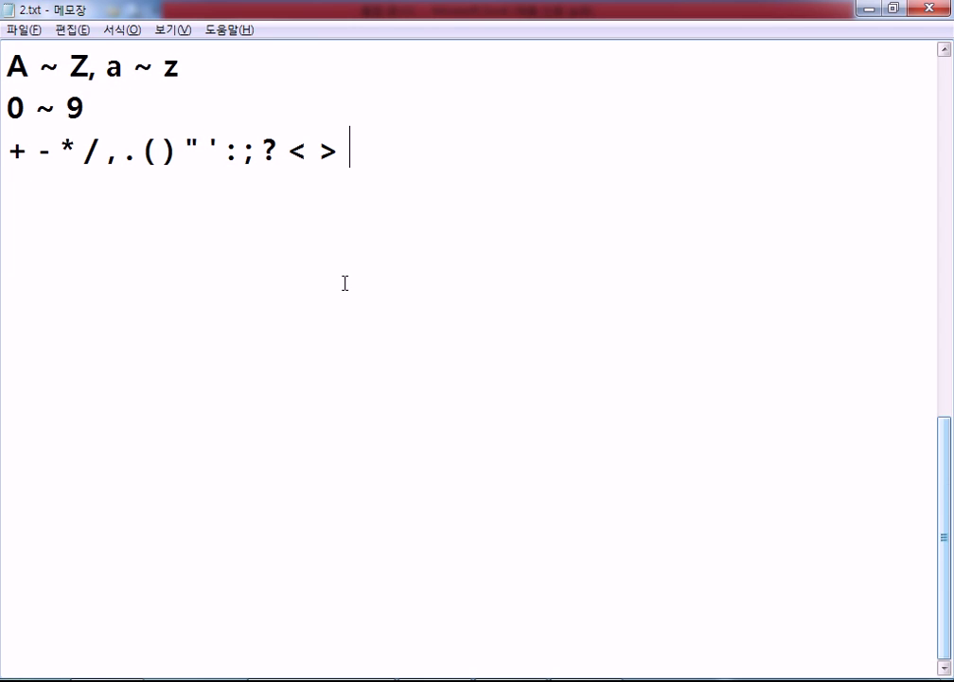
left_click_drag(227, 150, 237, 150)
left_click(352, 150)
scroll(351, 153, "up", 1)
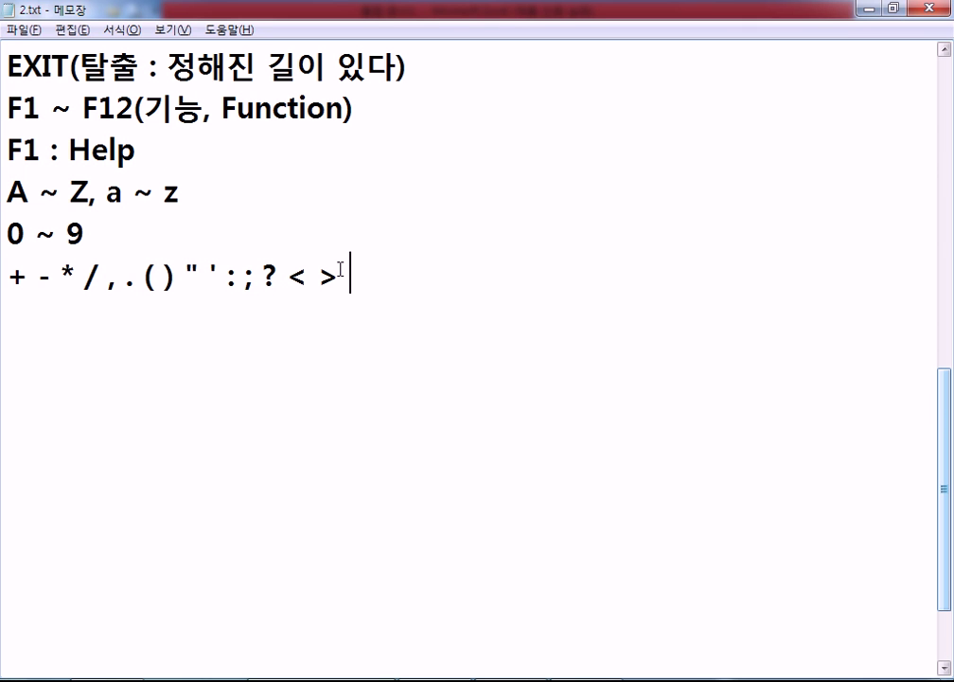
left_click_drag(284, 273, 341, 276)
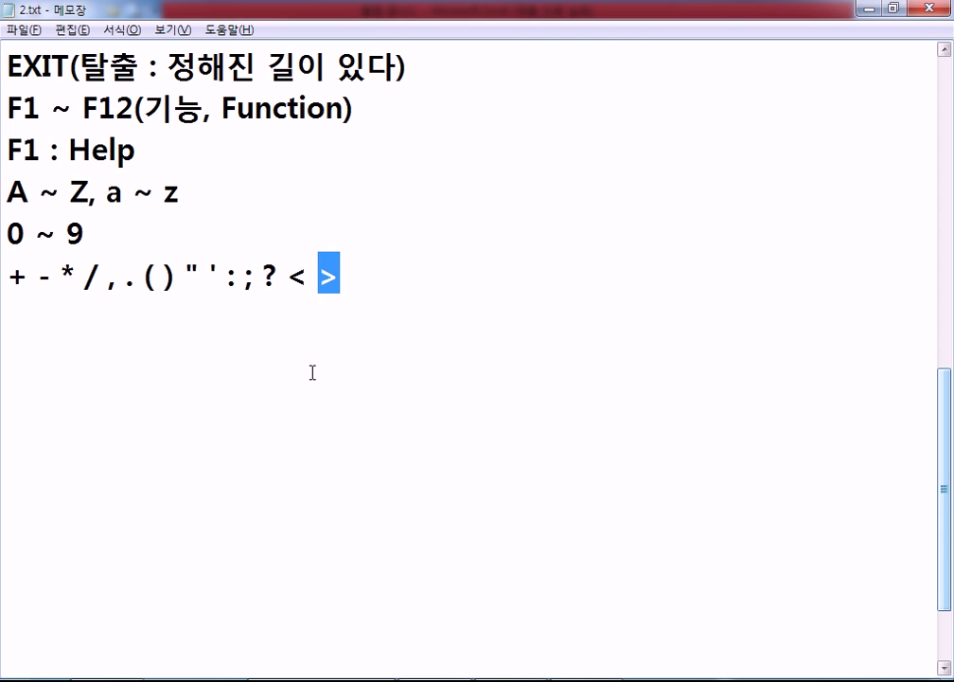
left_click(285, 336)
left_click(275, 289)
left_click(264, 319)
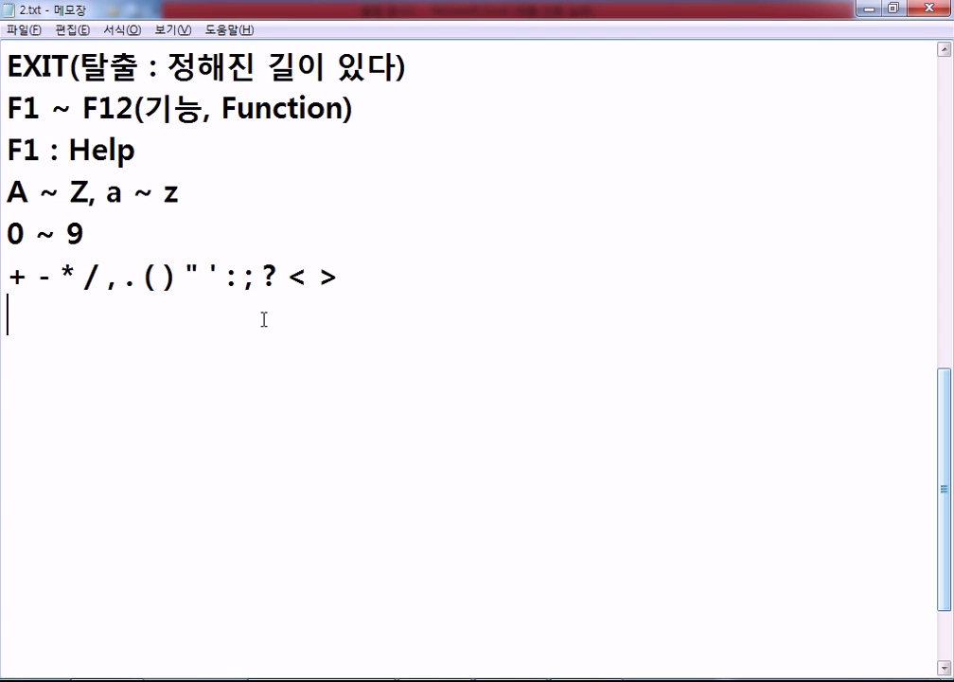
type(":")
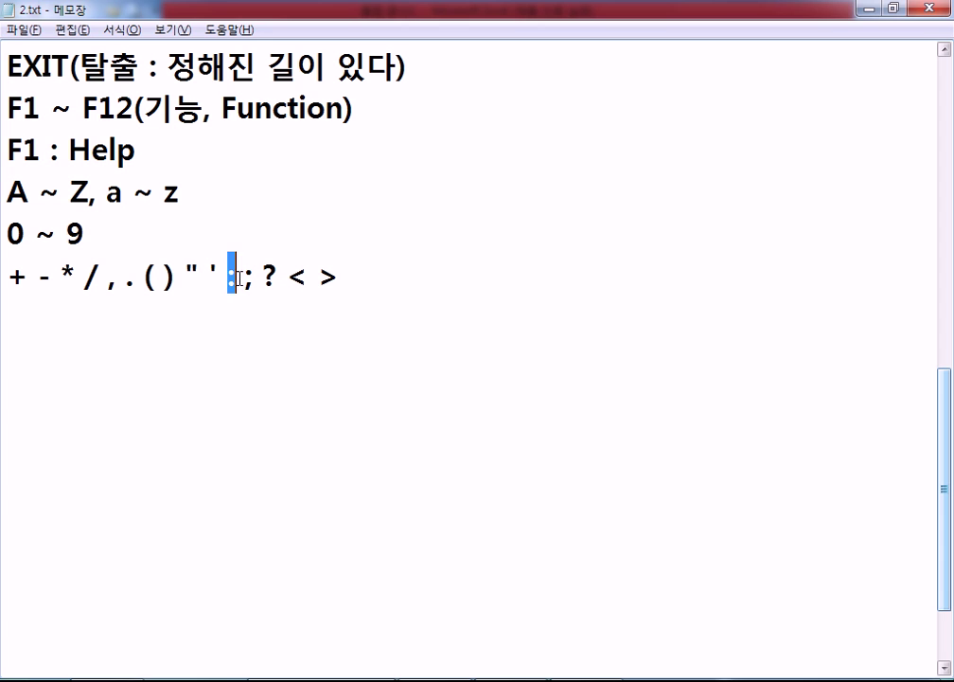
left_click(255, 319)
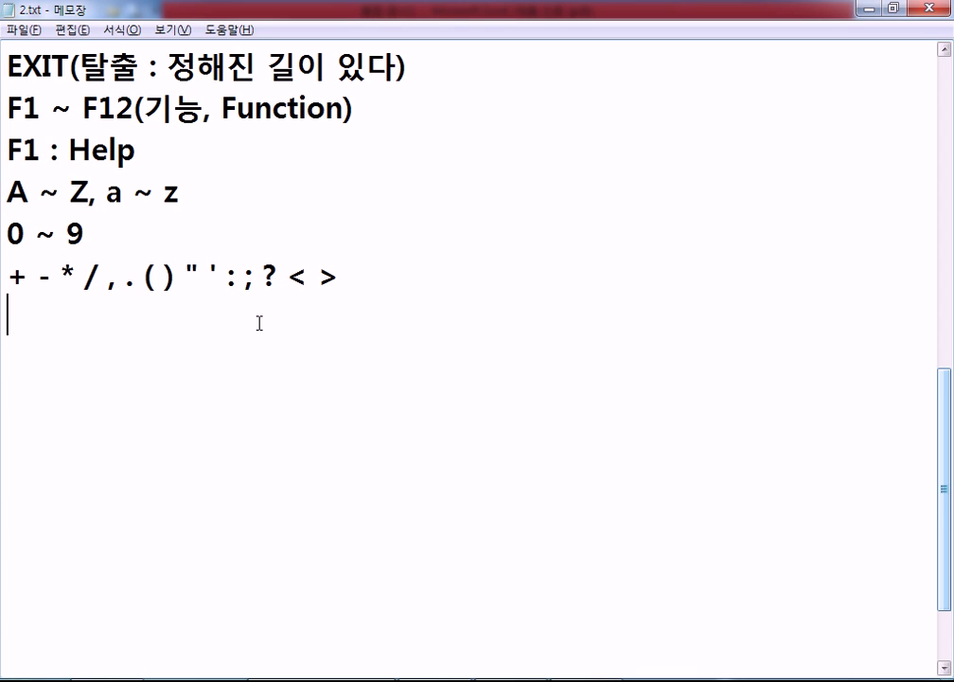
left_click_drag(107, 279, 134, 280)
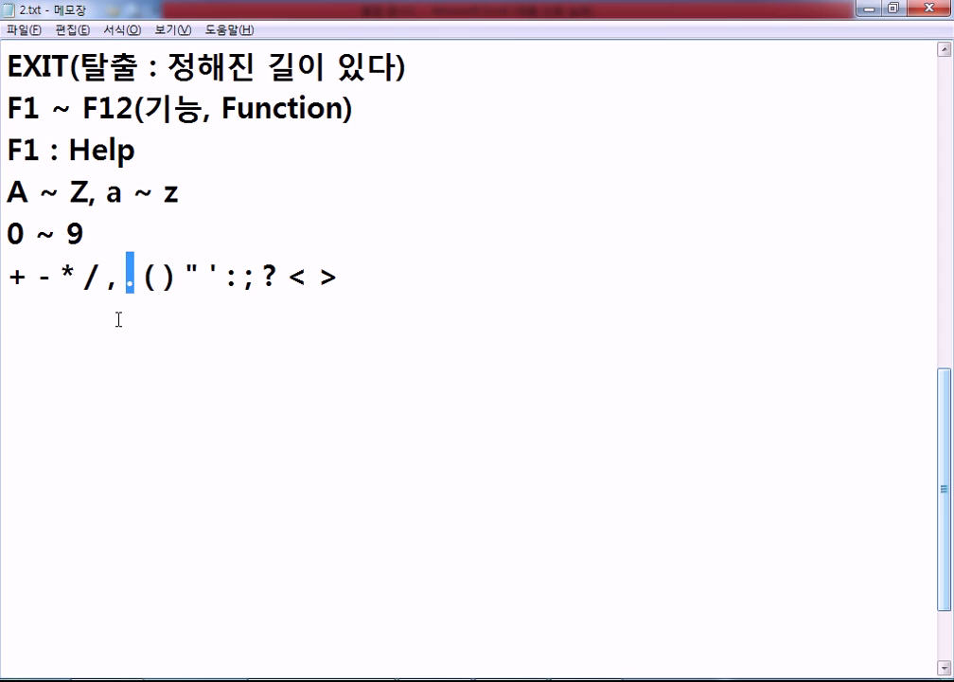
left_click(116, 318)
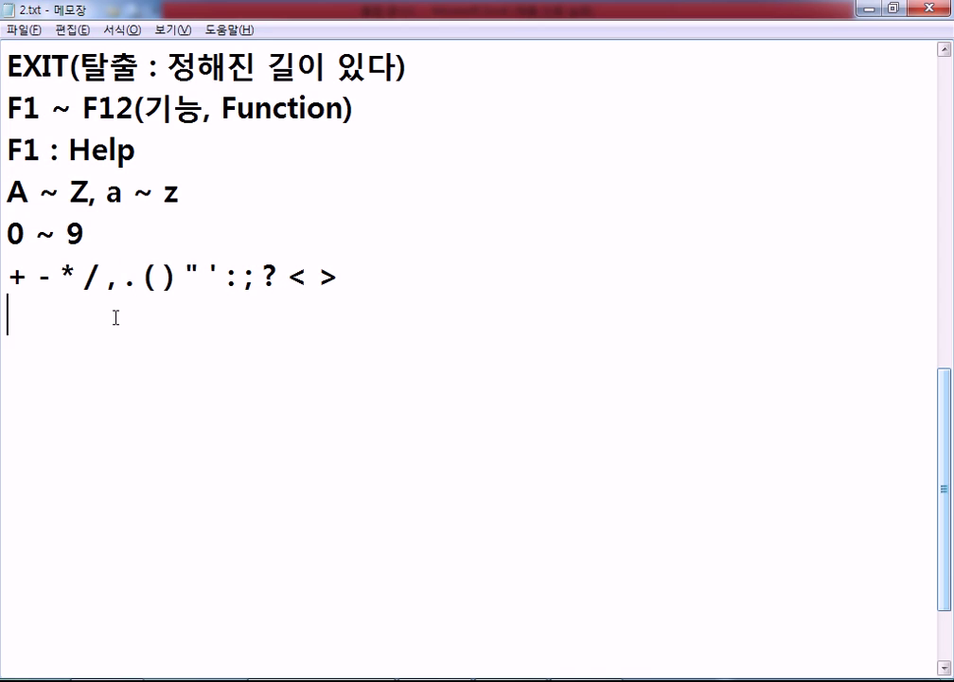
Write "1,900" and "1.900" on separate lines below the symbol line
type("1,0")
key("BackSpace")
type("900")
key("Return")
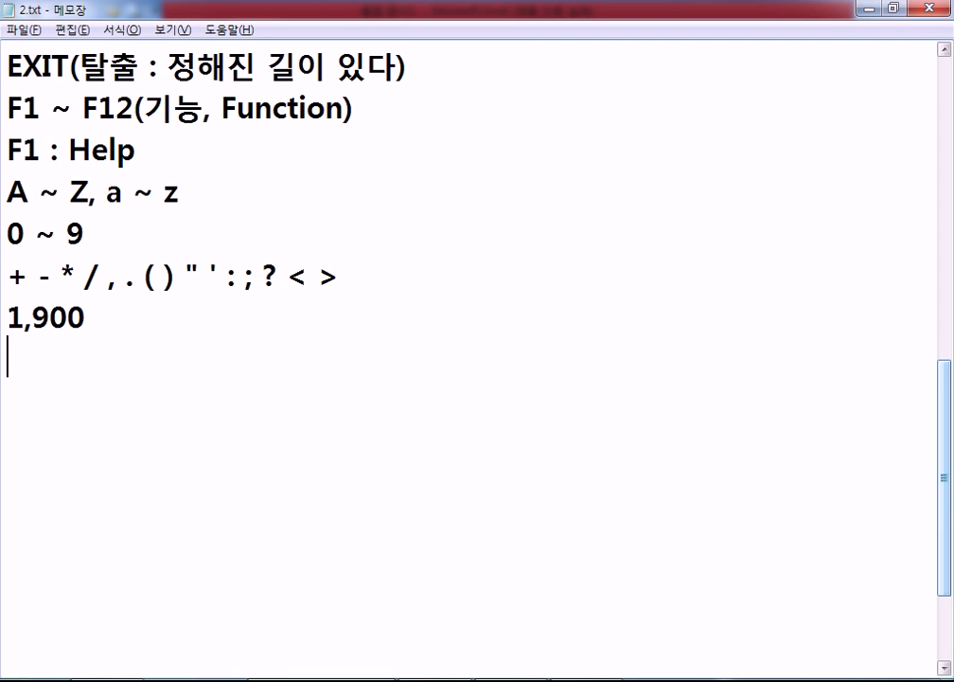
type("1.900")
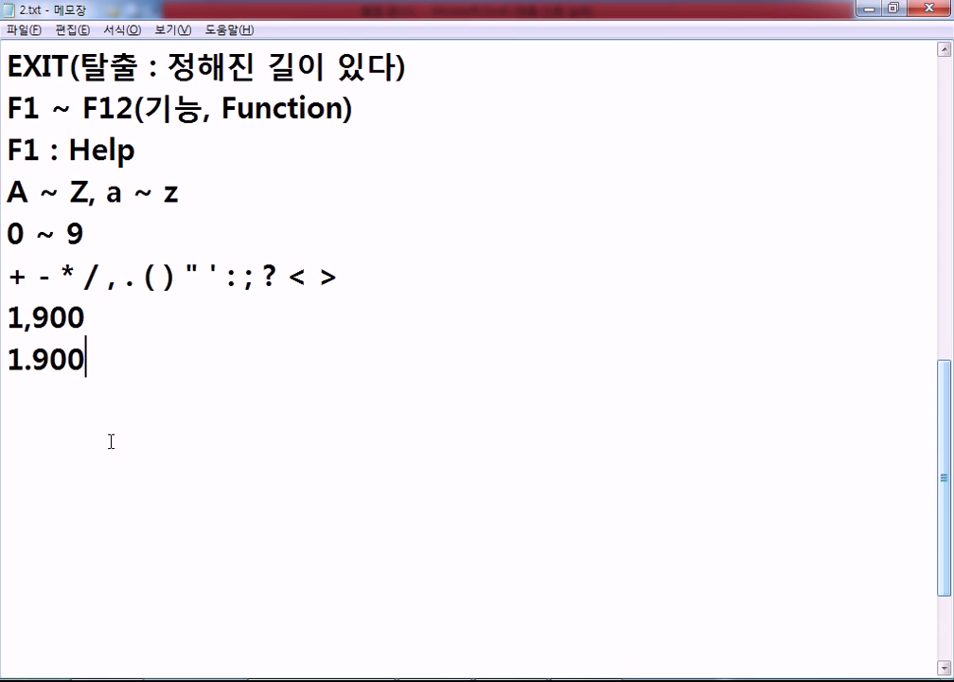
Append 만원 to both the 1,900 and 1.900 lines and highlight each amount
left_click_drag(24, 359, 33, 360)
mouse_move(8, 316)
left_mouse_down()
mouse_move(88, 316)
mouse_move(3, 313)
left_mouse_up()
left_click(88, 360)
left_click(121, 318)
type("aksd")
key("BackSpace")
key("BackSpace")
key("BackSpace")
key("BackSpace")
key("Hangul")
type("만ㅇ")
type("원")
left_click(153, 351)
type("만원")
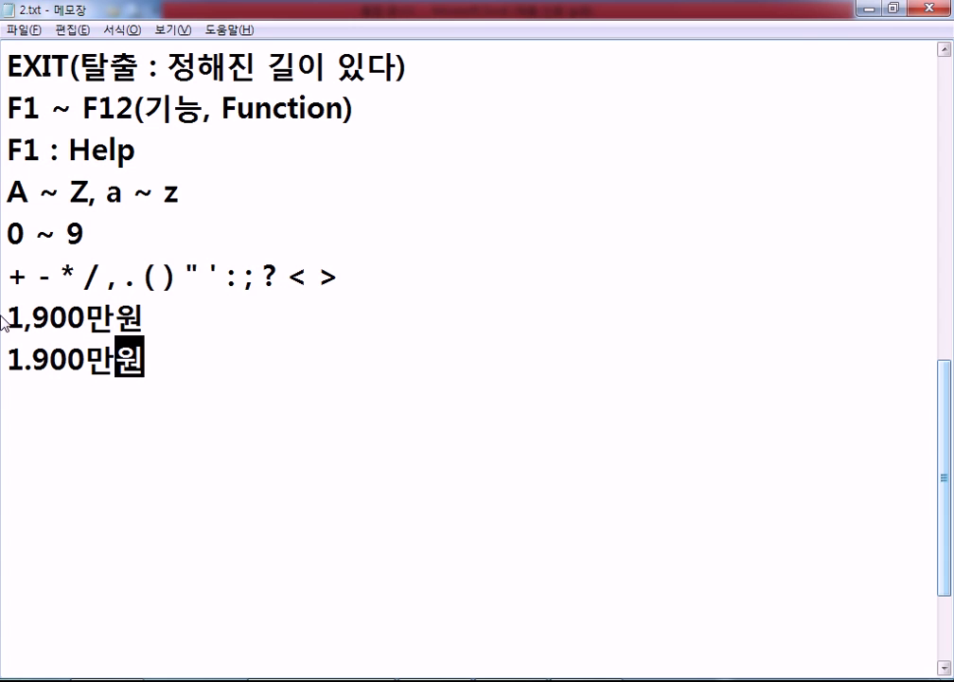
left_click_drag(7, 318, 140, 320)
left_click_drag(6, 358, 145, 362)
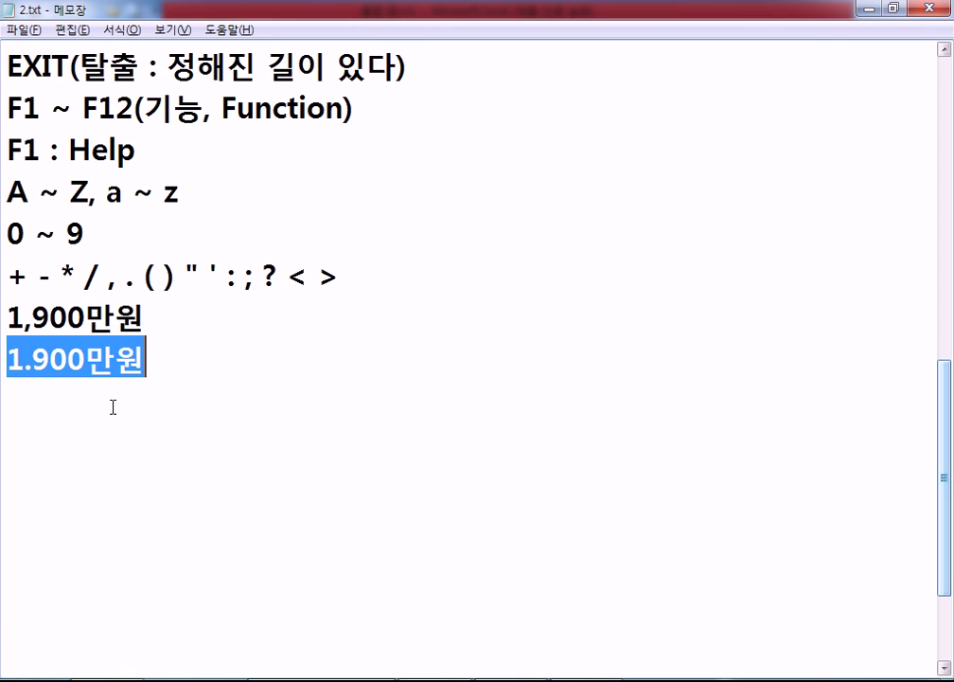
Change the unit of both amounts to 억원
left_click_drag(87, 317, 142, 318)
type("ㅇ억원")
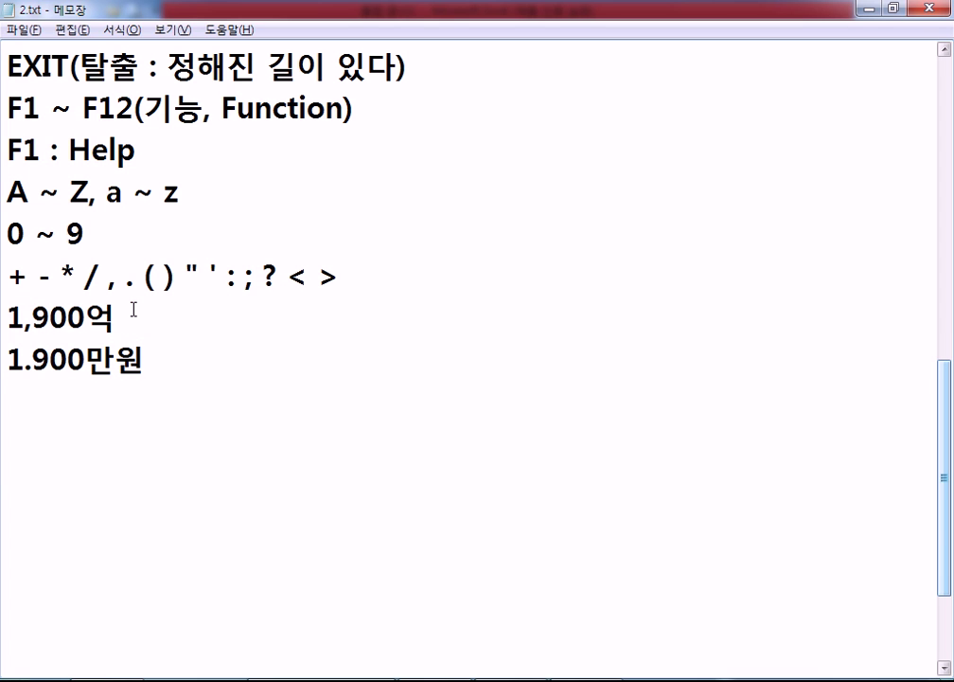
left_click(143, 360)
left_click(114, 360)
key("BackSpace")
type("어ㅗㄱ")
key("BackSpace")
key("BackSpace")
key("BackSpace")
type("억")
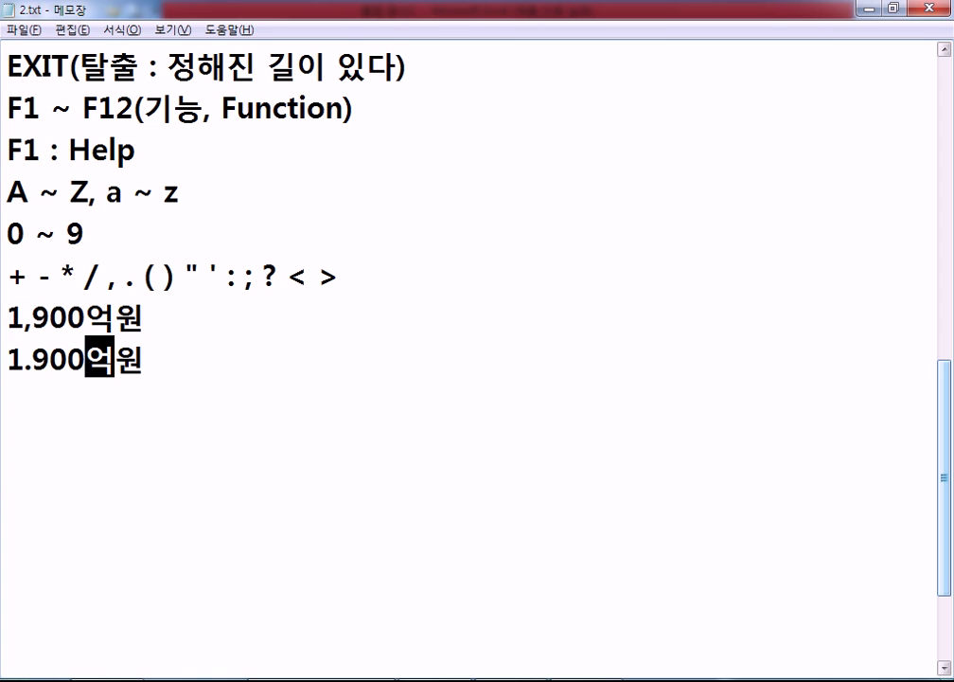
left_click(47, 399)
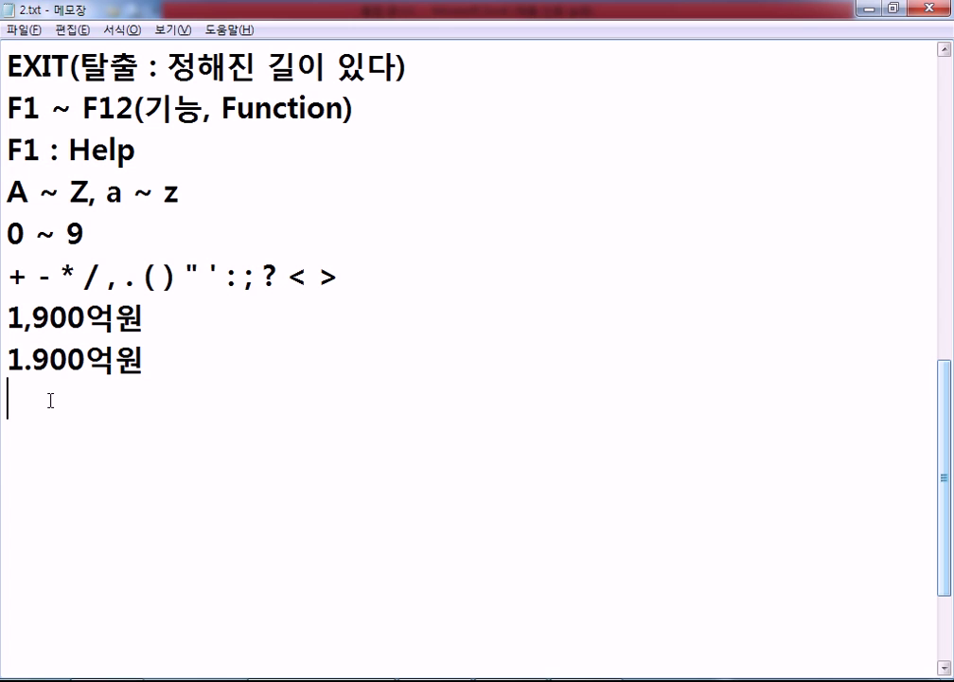
Highlight the 1.900억원 line and the 1,900억원 line in turn to compare them
left_click_drag(152, 317, 164, 356)
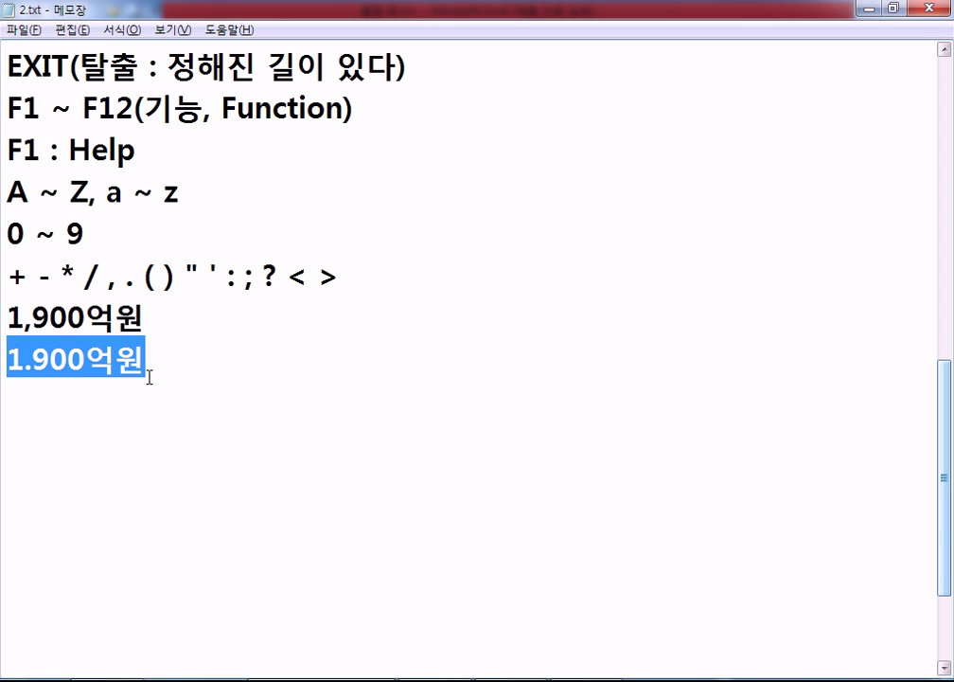
left_click(34, 390)
scroll(35, 390, "down", 1)
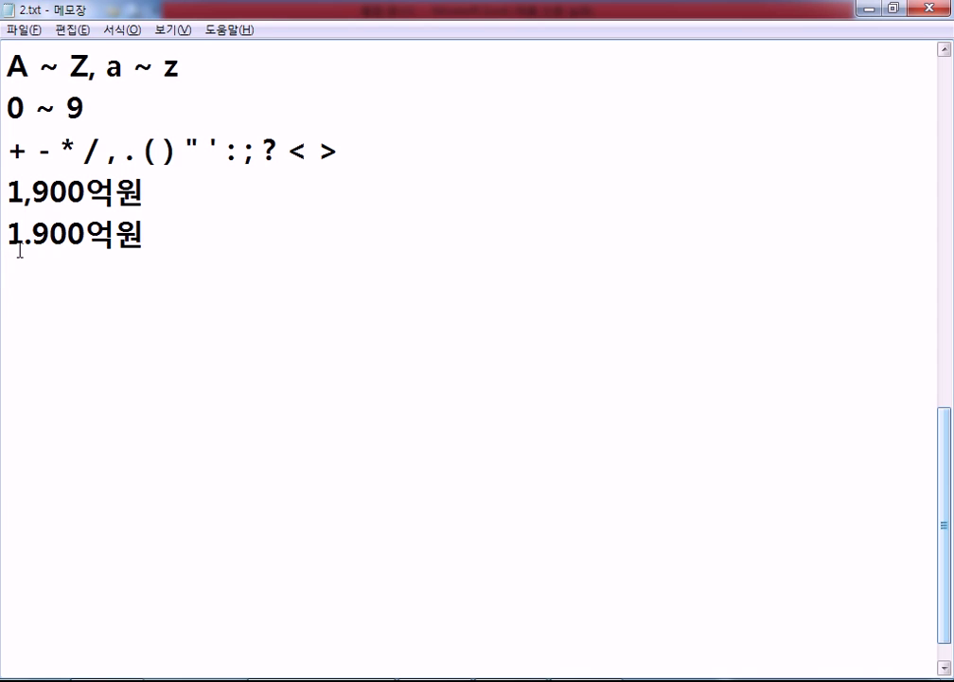
key("Up")
key("Up")
key("End")
key("shift+Home")
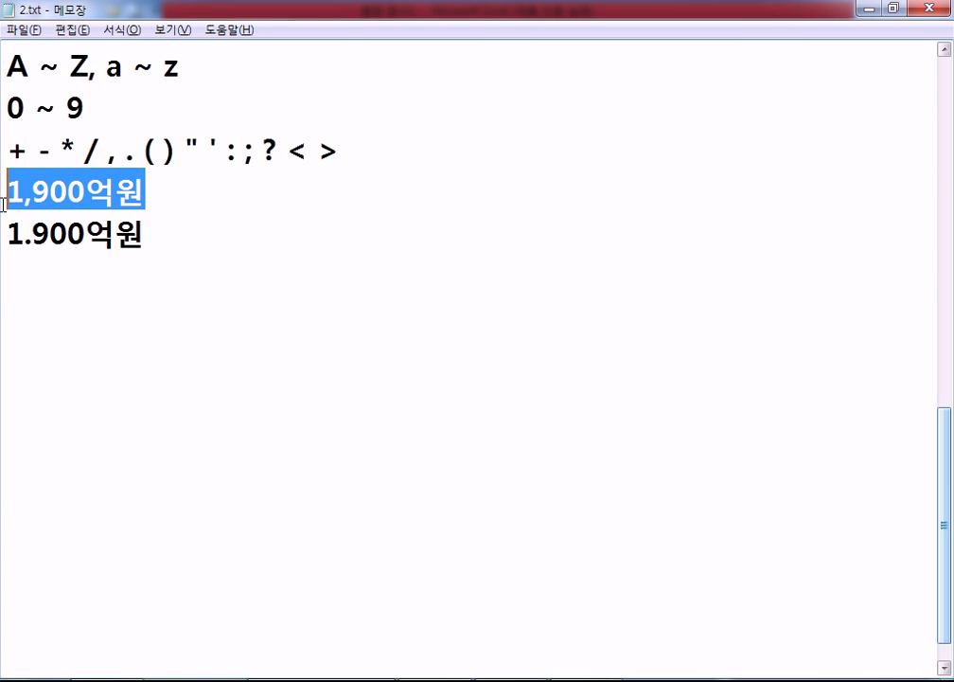
Replace 억 with 조 in both amounts
left_click(31, 267)
left_click_drag(86, 192, 107, 192)
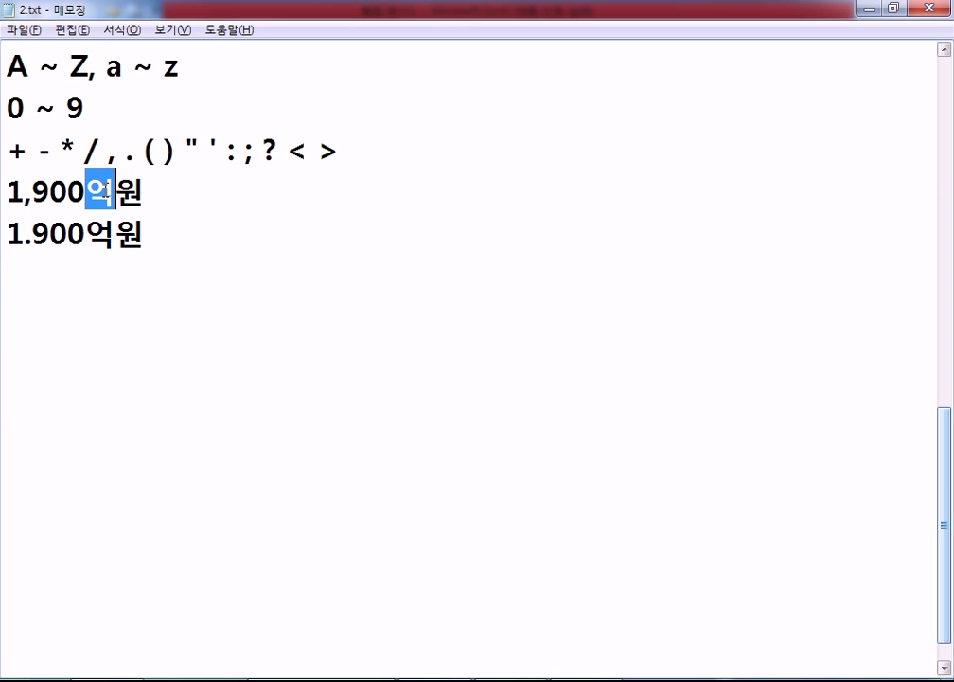
type("ㅈㅗ")
left_click_drag(85, 234, 107, 233)
type("조")
left_click(128, 289)
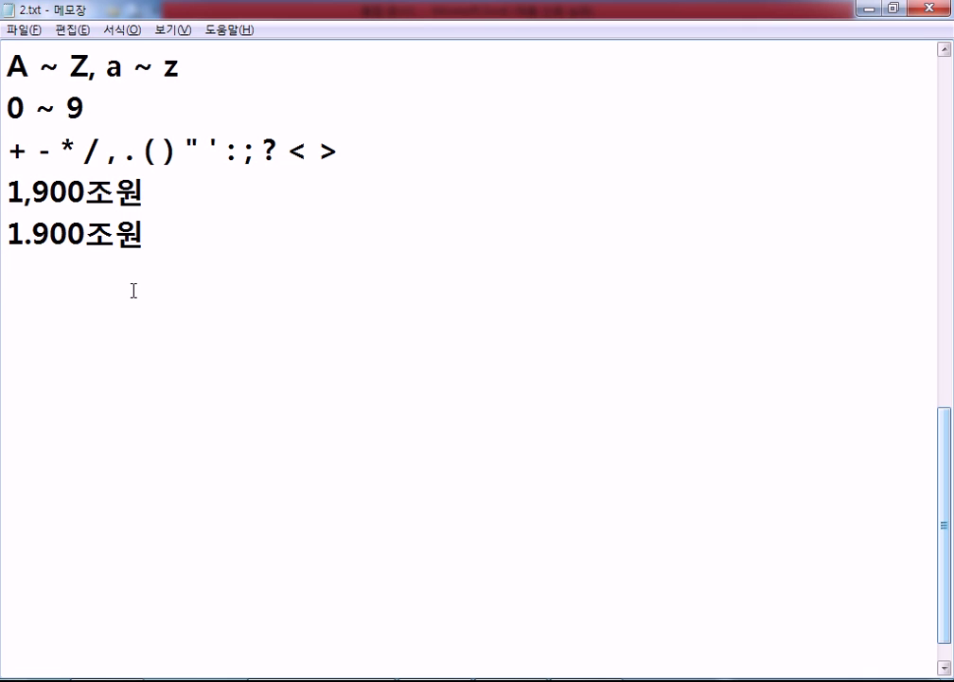
Delete 조 from both amounts so they read 1,900원 and 1.900원
scroll(133, 290, "up", 1)
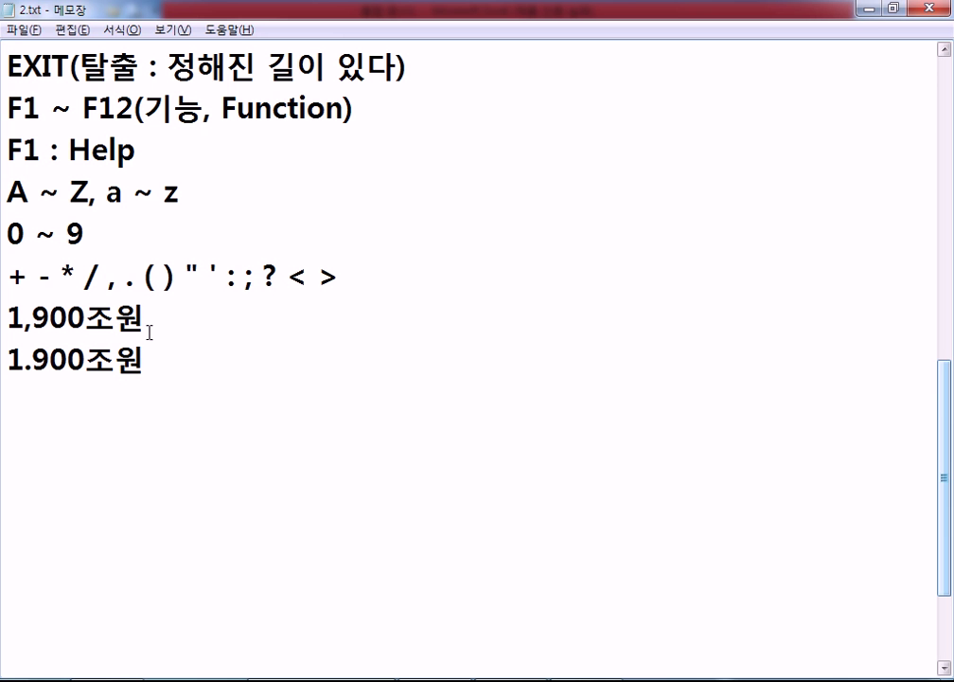
left_click(102, 323)
key("shift+Left")
key("BackSpace")
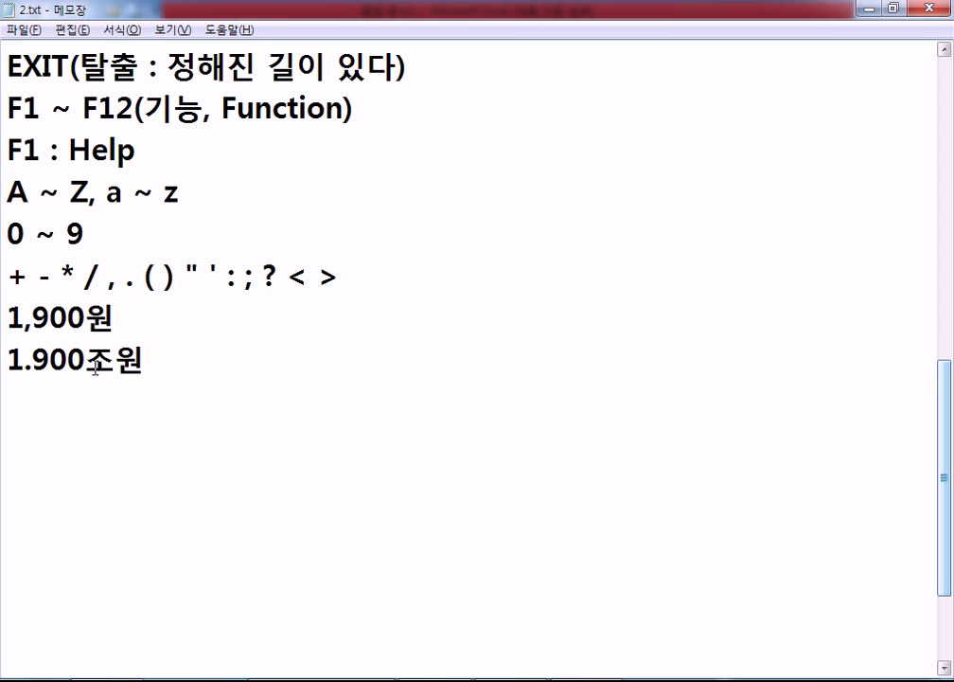
key("Down")
key("shift+Right")
key("BackSpace")
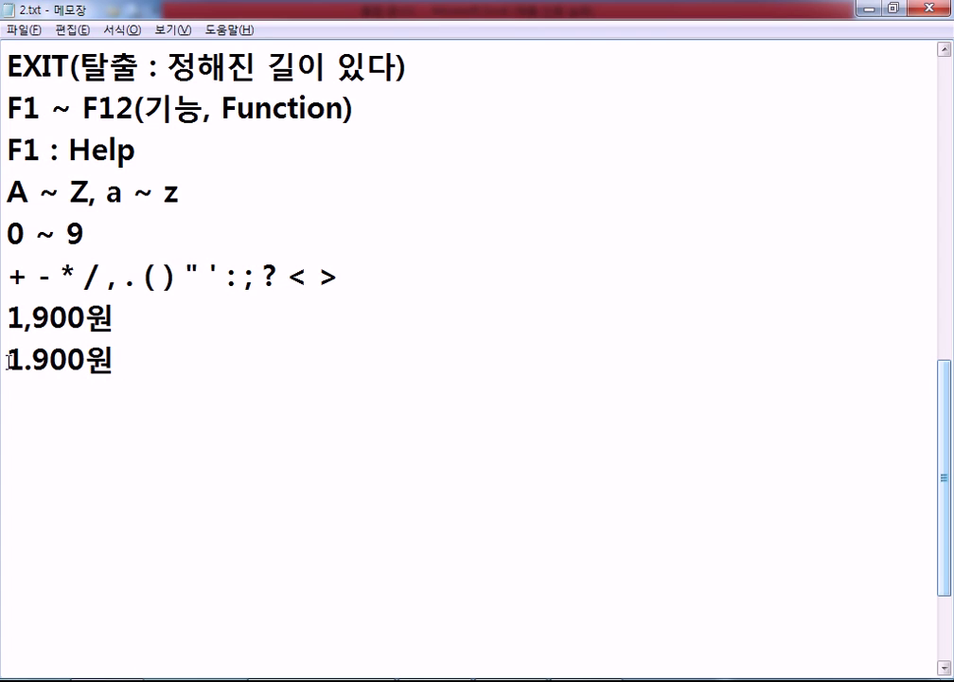
left_click(21, 400)
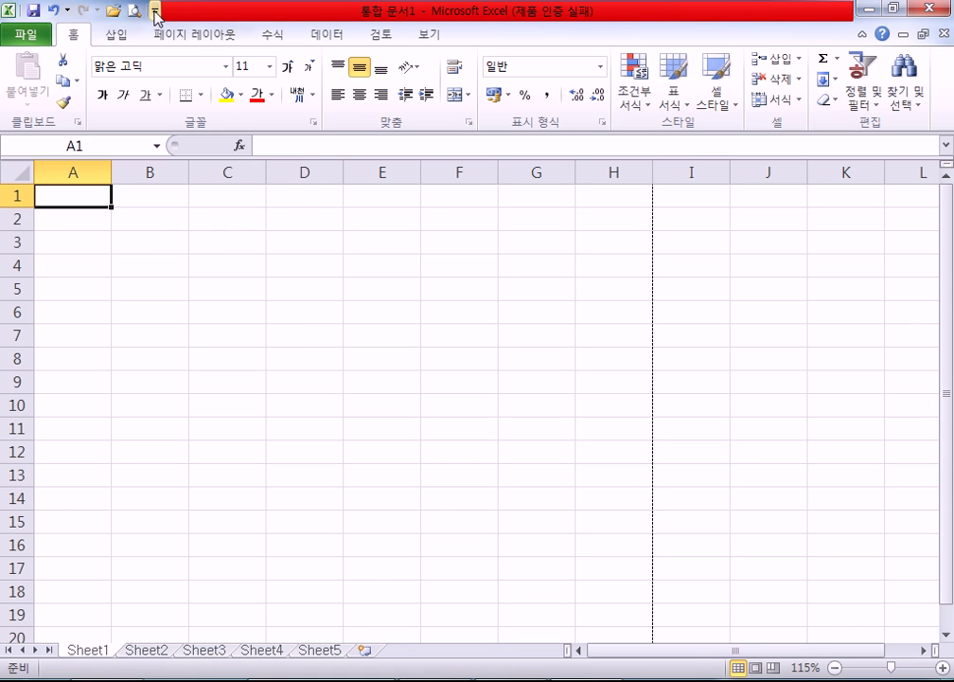
Switch to Excel, look through the Quick Access Toolbar customization list and close it
left_click(155, 12)
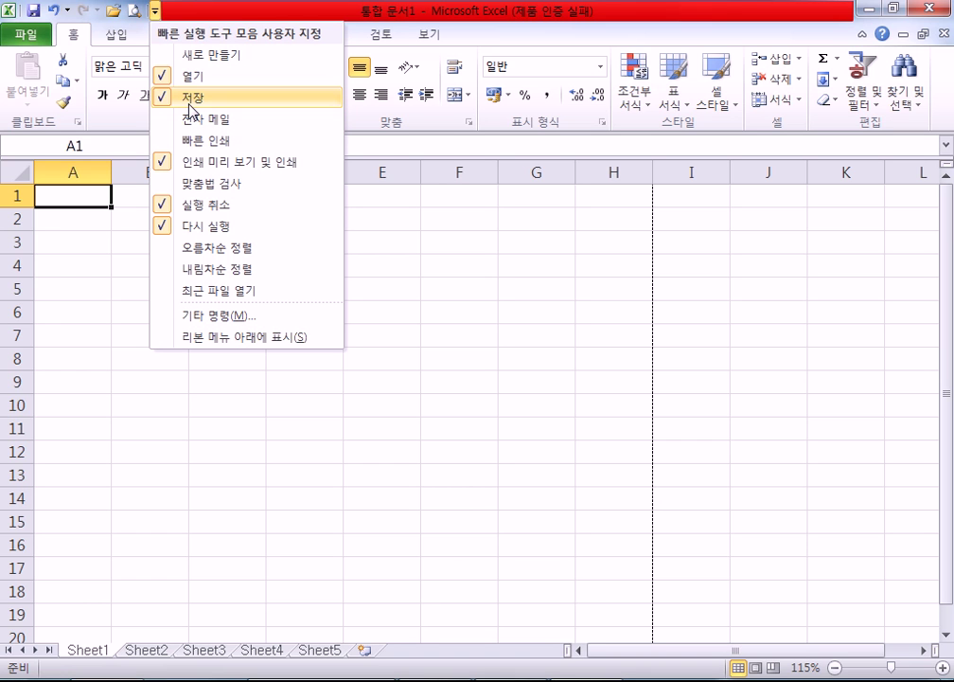
left_click(87, 210)
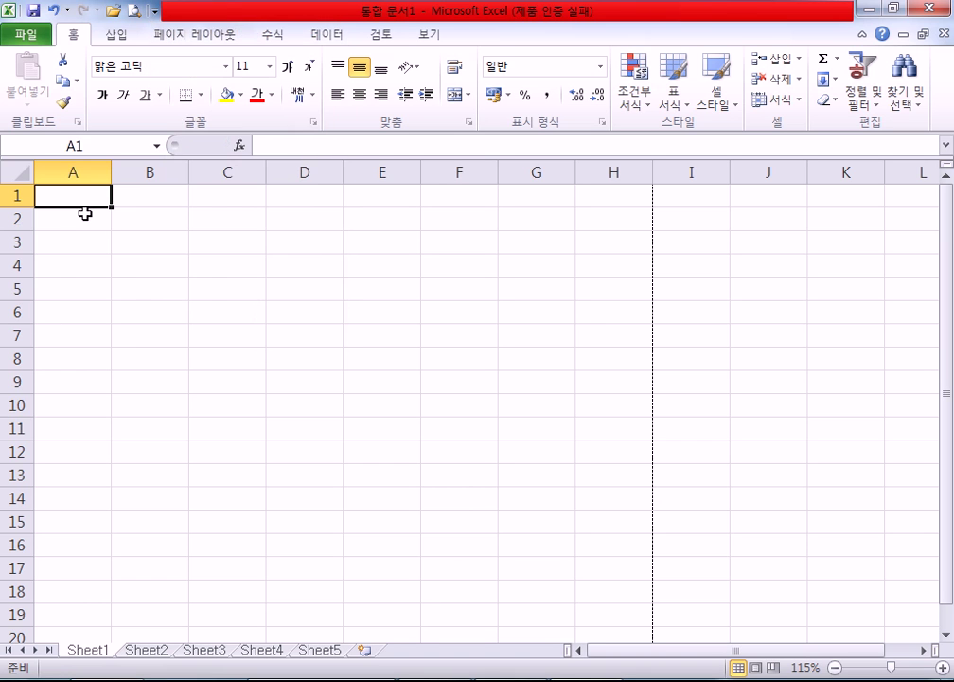
Enter 57, 64, 23, 42 and 70 in cells A1 to A5 of Sheet1
scroll(85, 214, "up", 8)
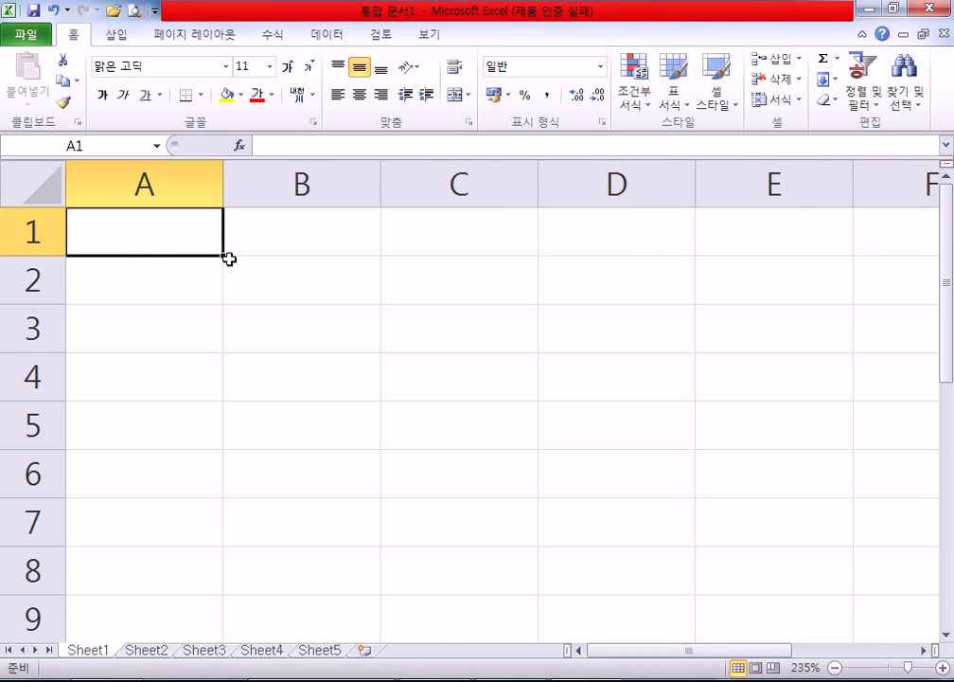
type("57")
key("Return")
type("64")
key("Return")
type("23")
key("Return")
type("42")
key("Return")
type("70")
key("Return")
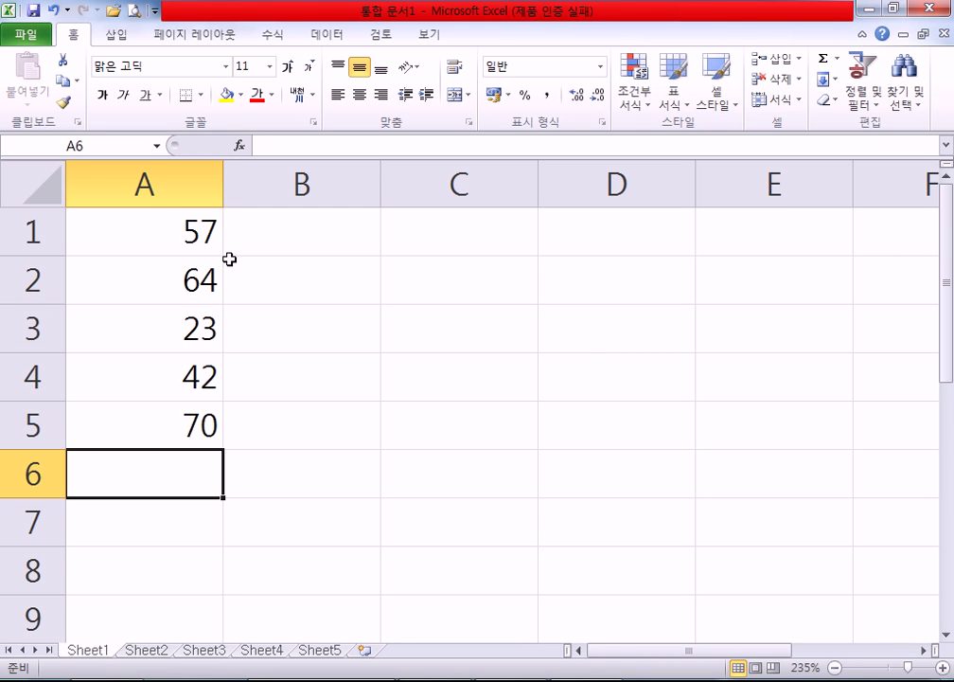
Clear the numbers from cells A1 to A5
left_click_drag(196, 234, 164, 399)
key("Delete")
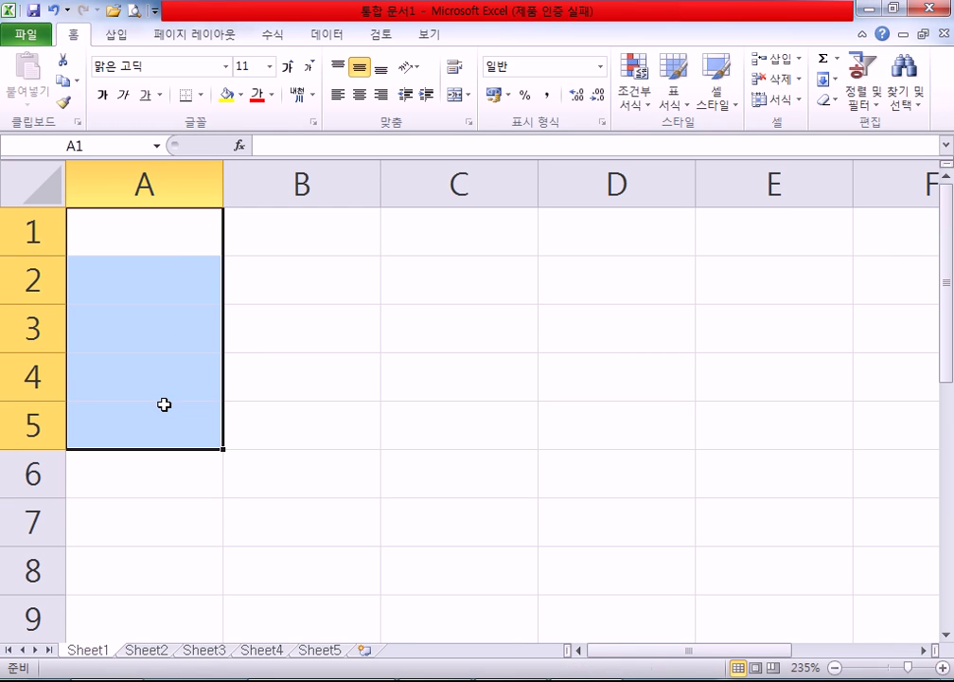
Enter 57 in cell A1
left_click(140, 232)
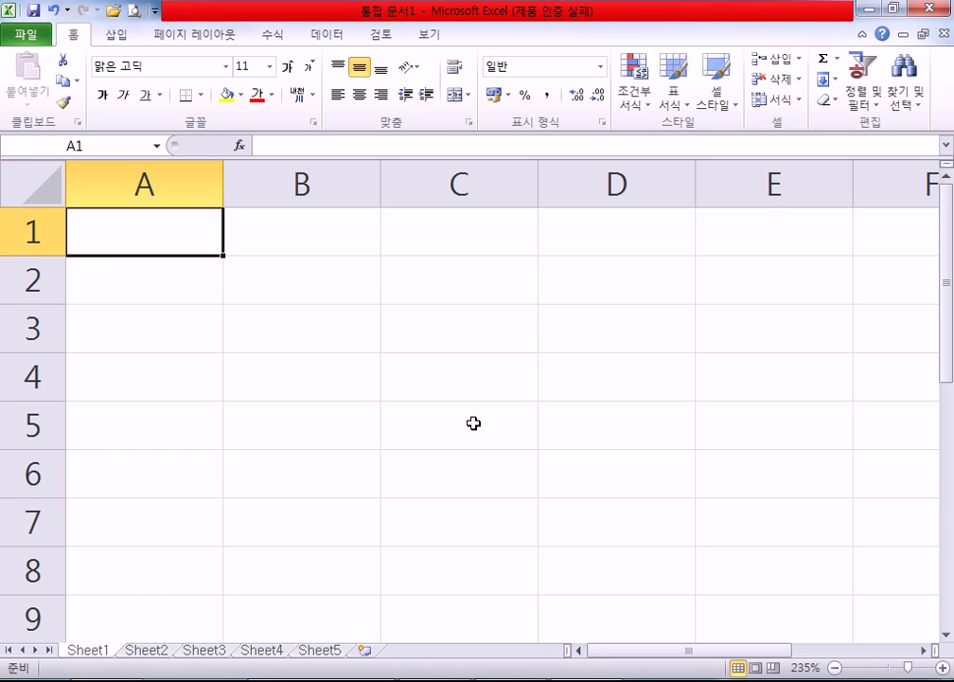
type("57")
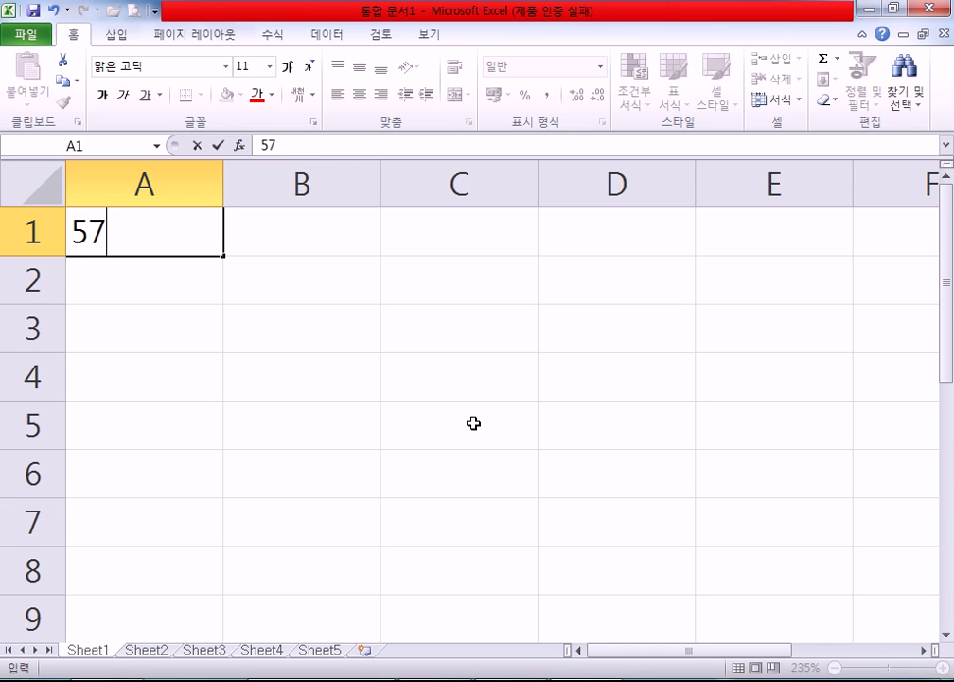
key("Return")
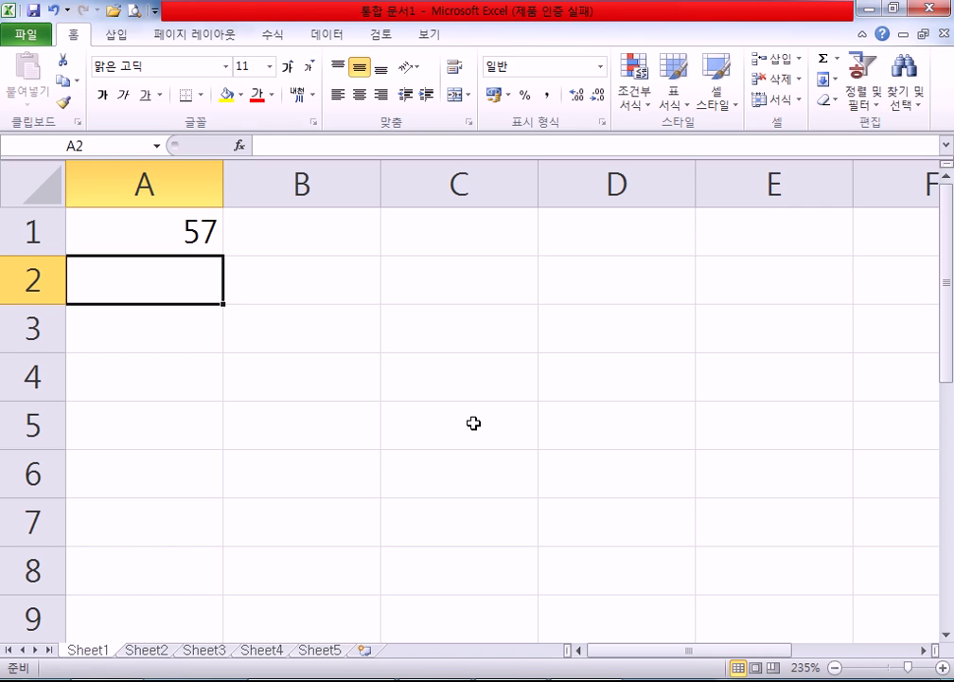
type("+-")
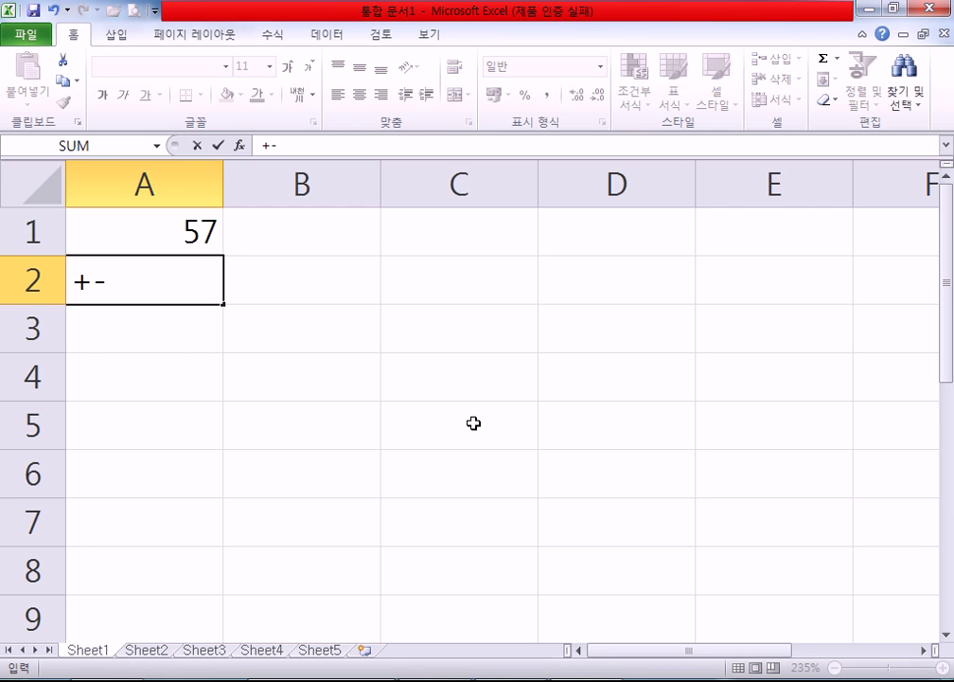
key("Escape")
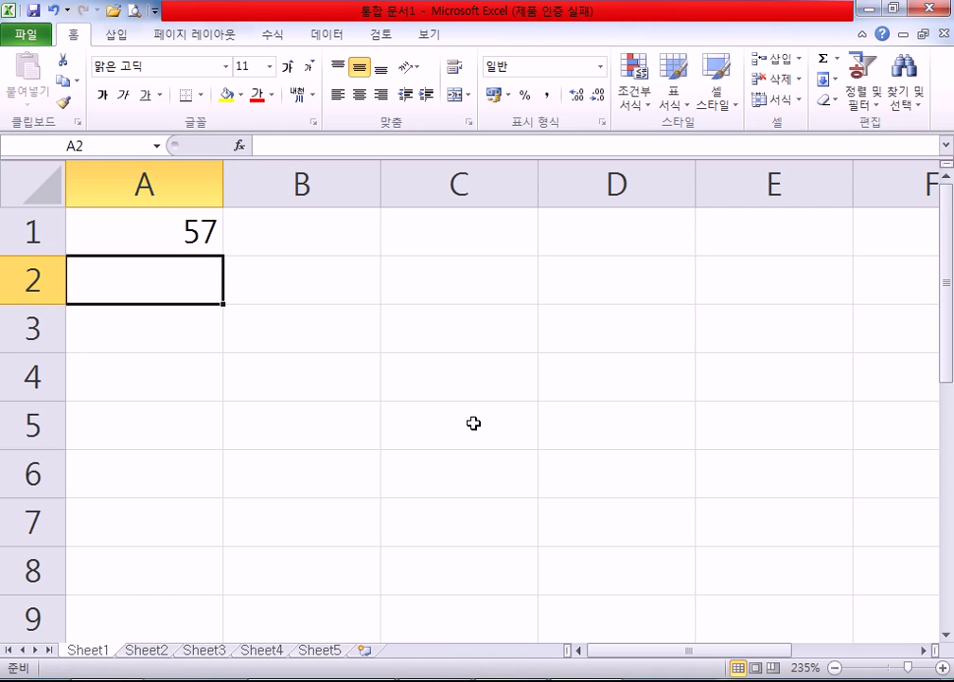
type("9")
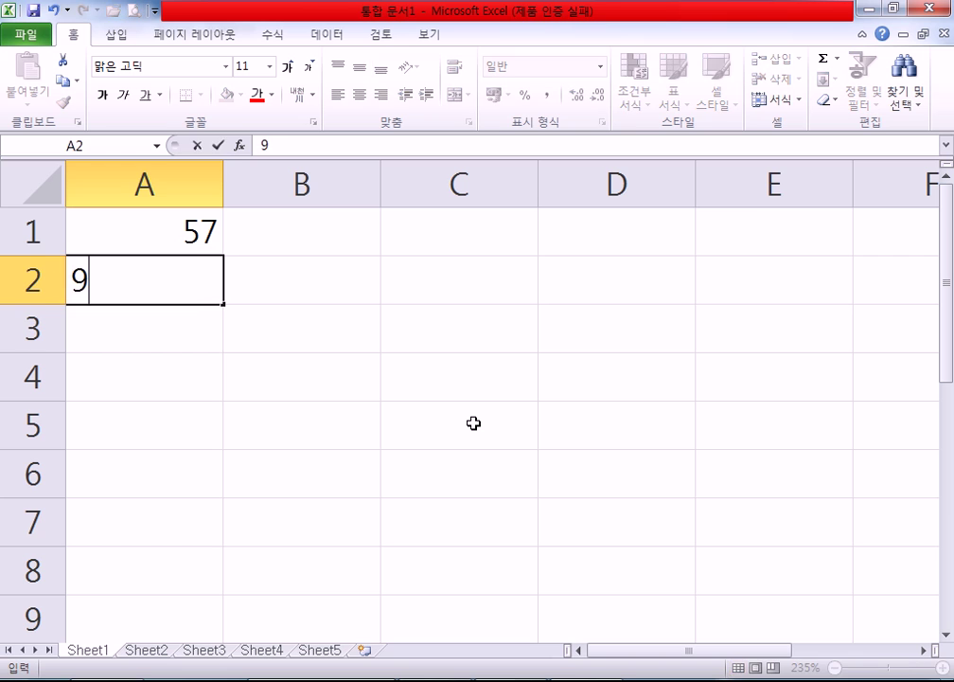
type("7")
key("Return")
key("Up")
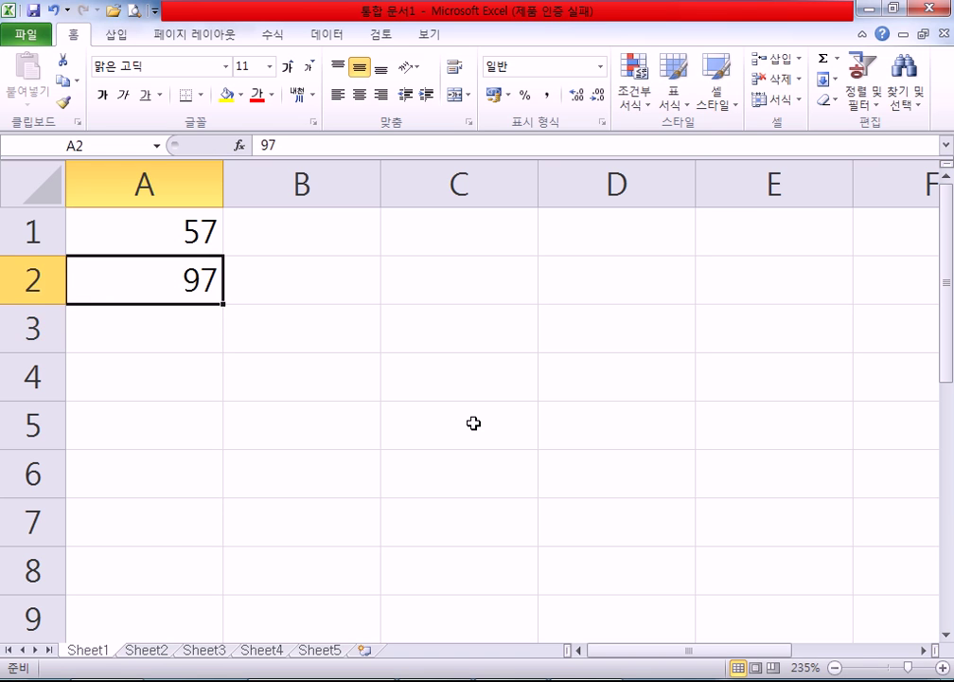
Enter 64, 23, 42 and 70 in cells A2 to A5
type("64")
key("Return")
type("23")
key("Return")
type("74`4")
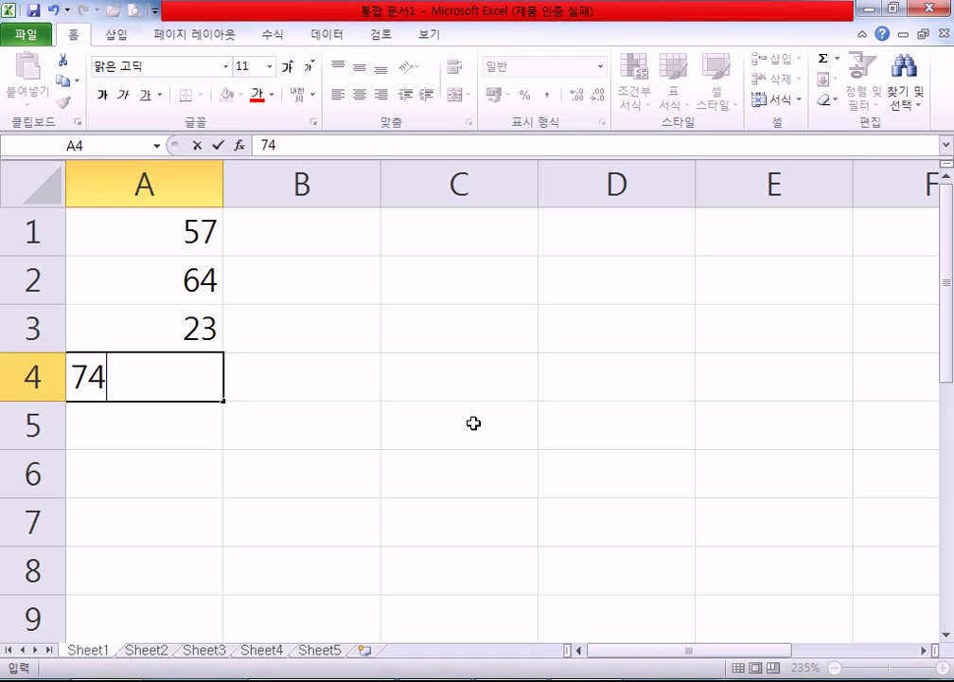
key("Escape")
type("42")
key("Return")
type("70")
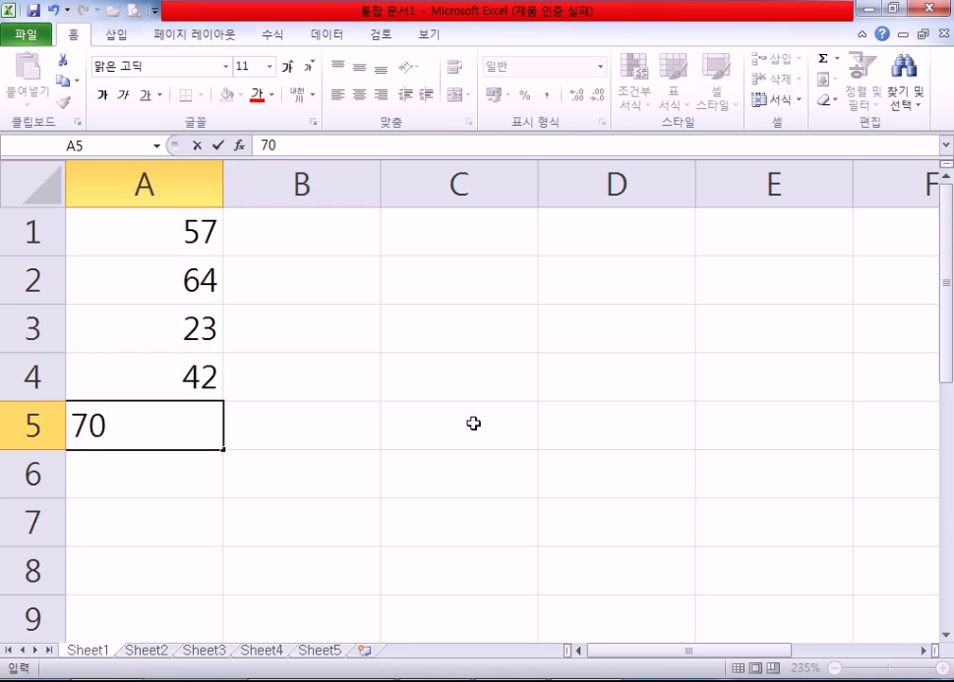
key("Return")
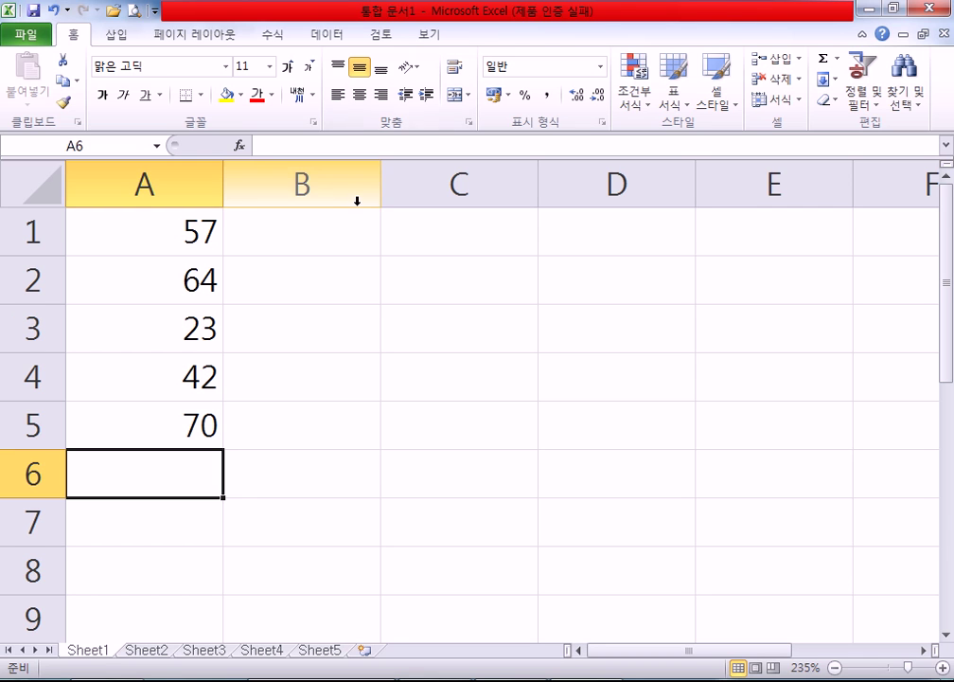
left_click(188, 233)
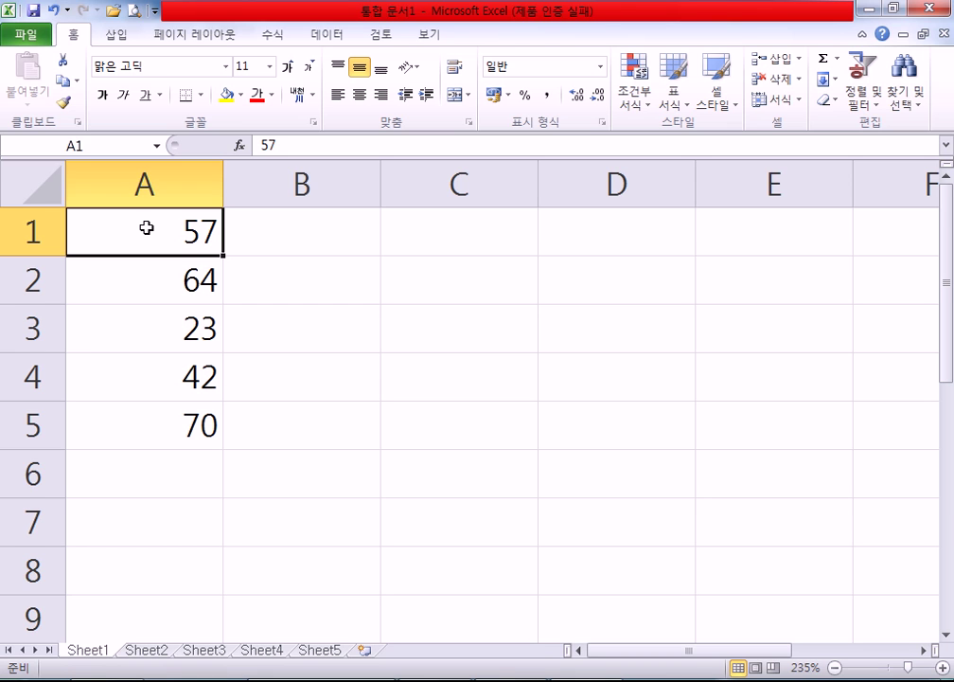
left_click(425, 277)
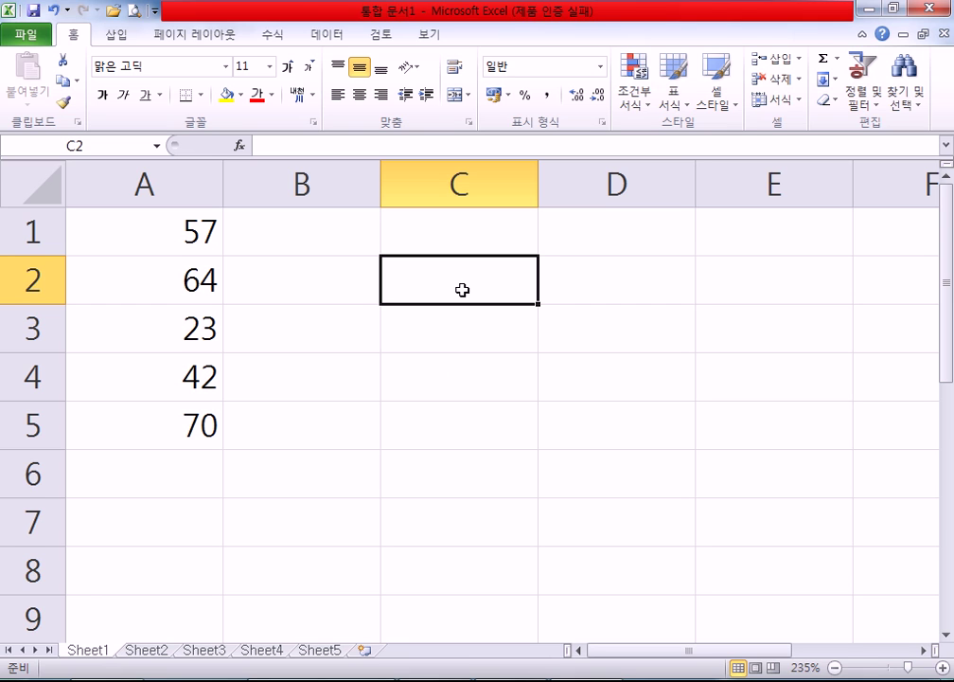
left_click(601, 290)
left_click(460, 320)
left_click(354, 281)
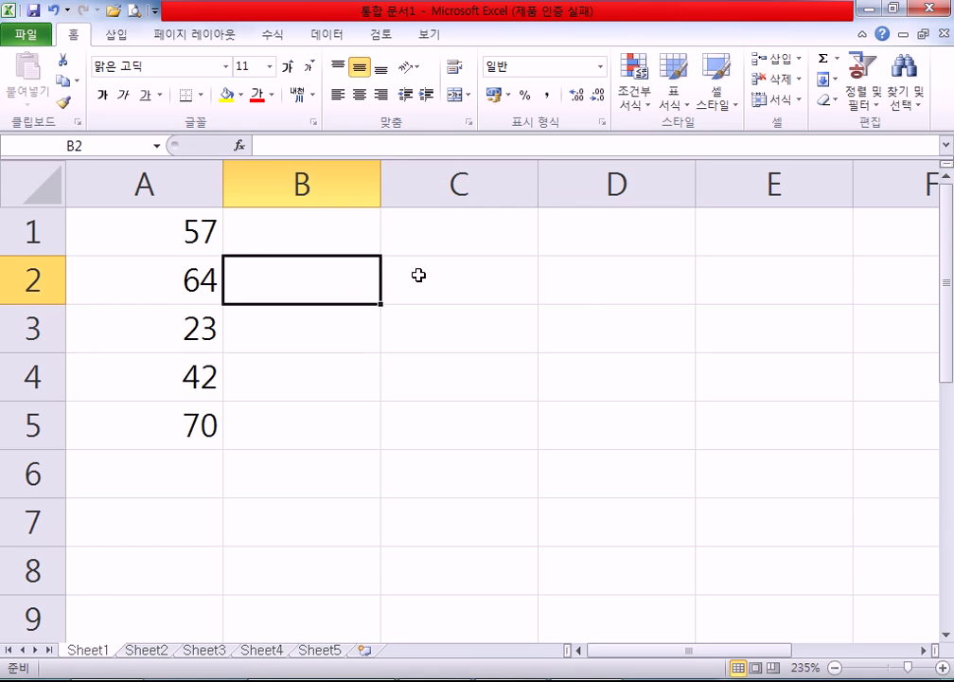
left_click(474, 276)
left_click(415, 395)
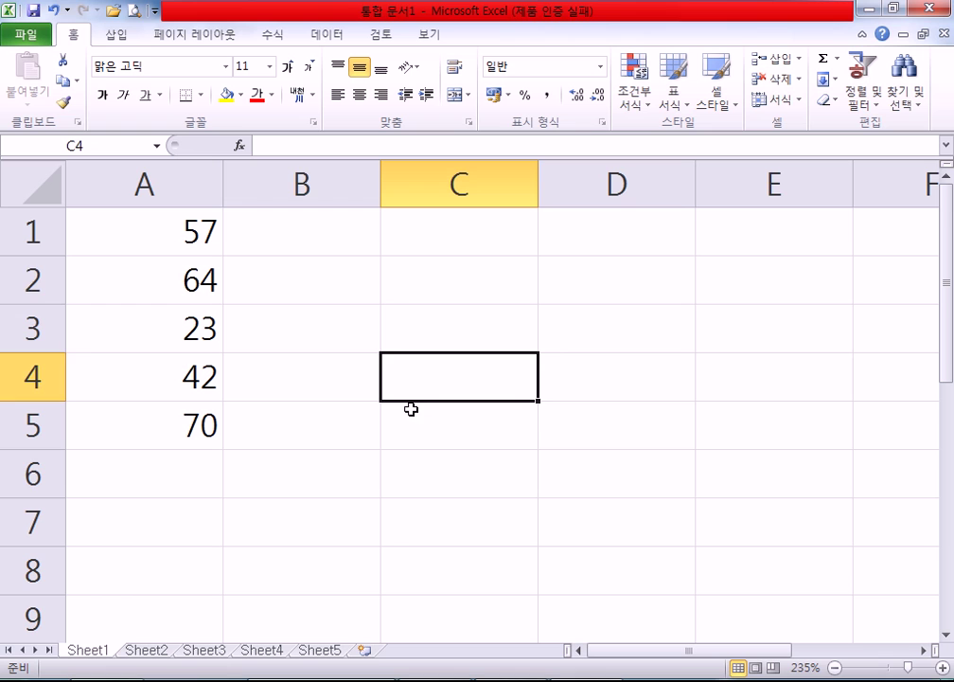
left_click(417, 281)
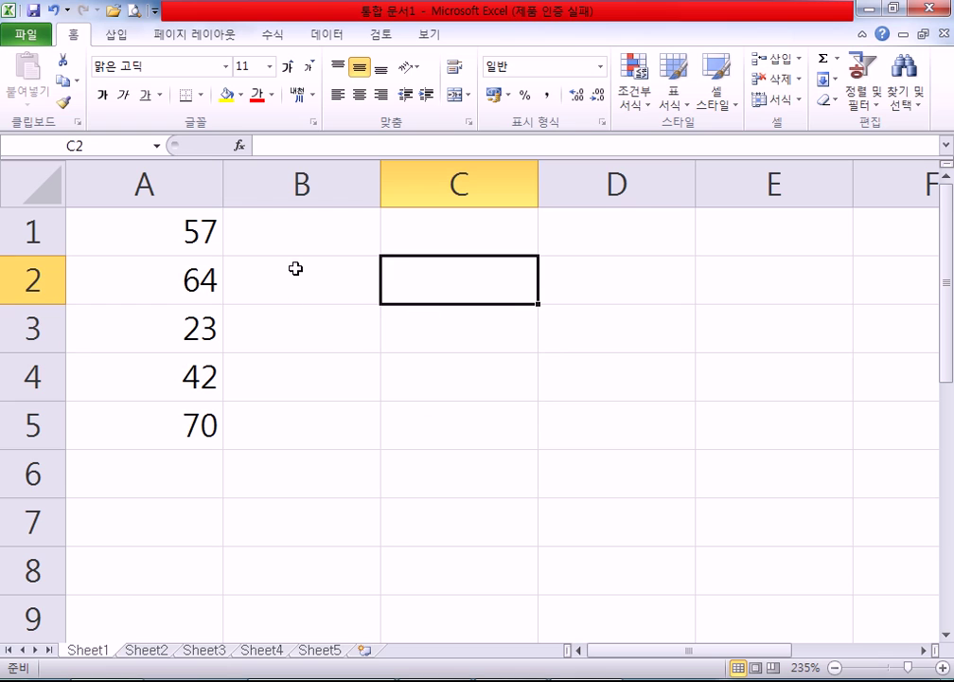
left_click(450, 358)
left_click(431, 295)
left_click(310, 284)
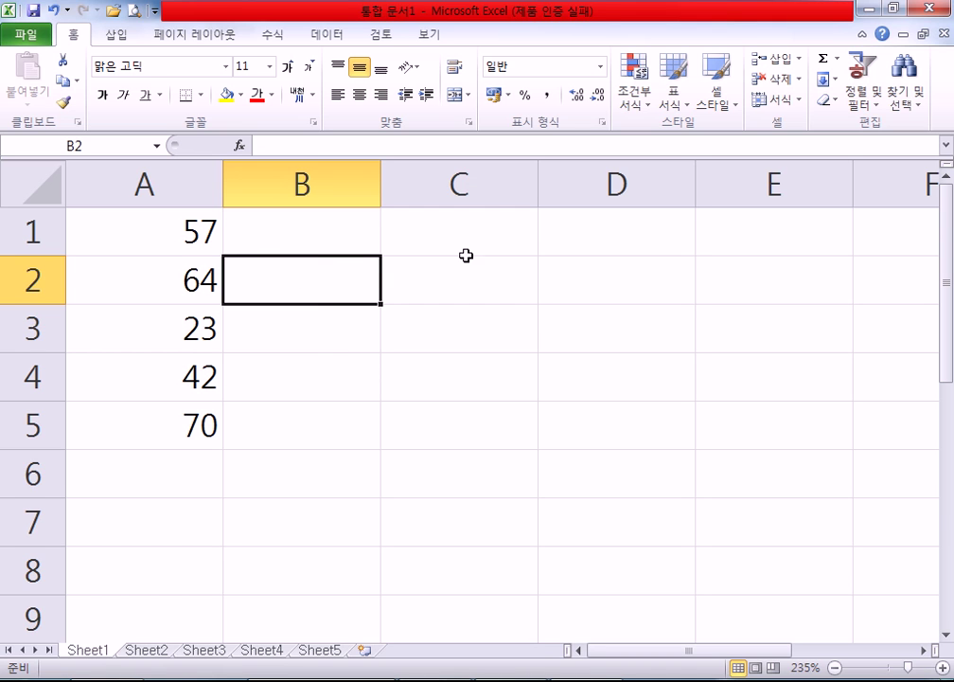
left_click(605, 279)
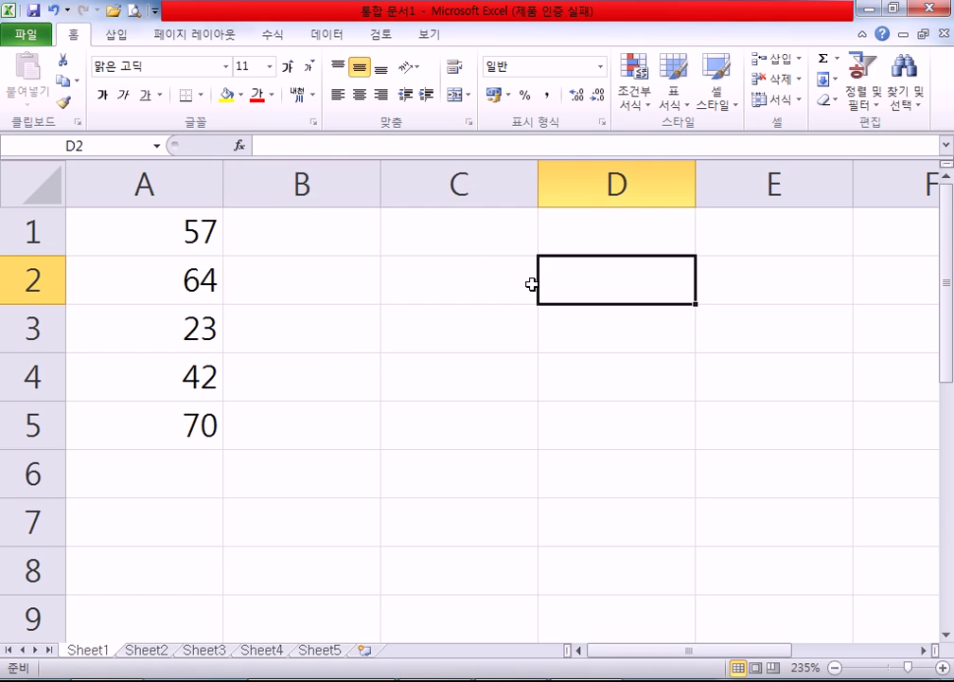
left_click(316, 285)
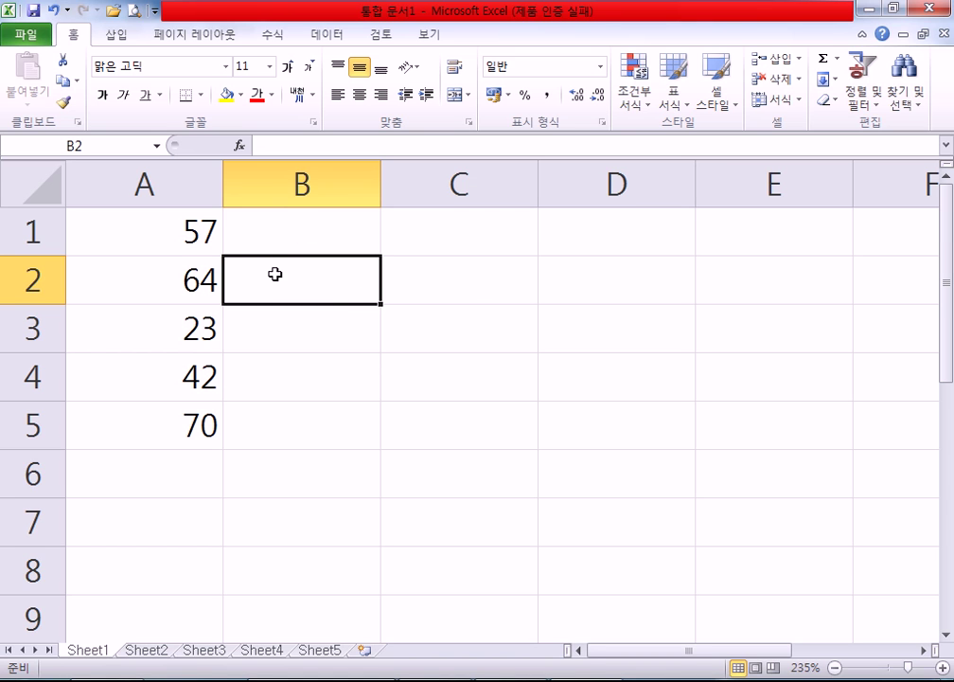
left_click(447, 273)
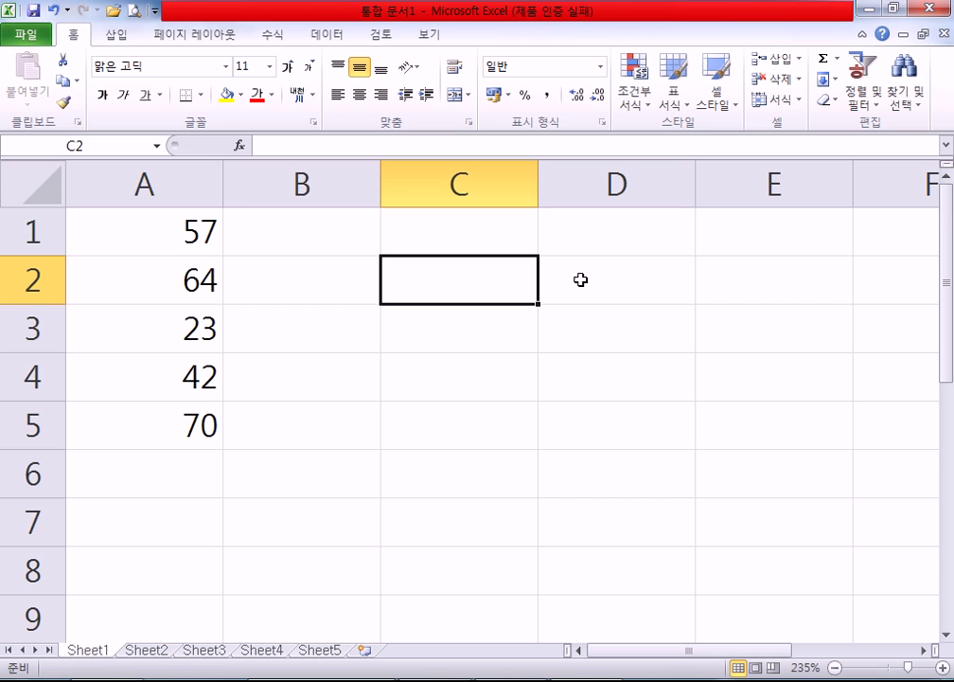
left_click_drag(580, 278, 549, 458)
Demonstrate range selection by repeatedly selecting the numbers in A1 to A5 and ranges of empty cells beside them
left_click_drag(159, 236, 169, 425)
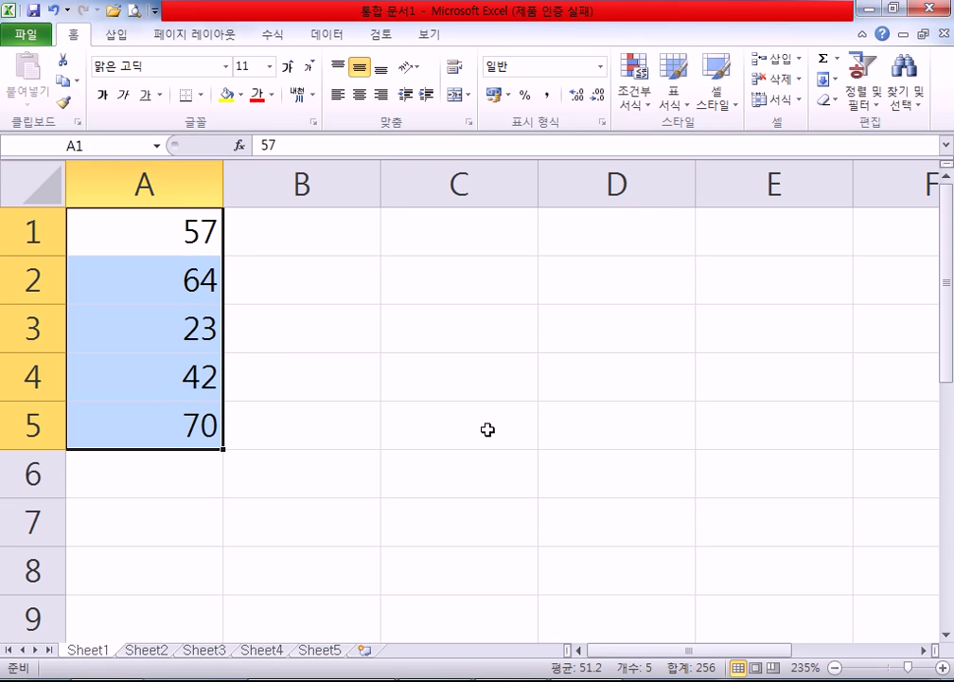
left_click_drag(343, 239, 317, 416)
left_click_drag(162, 238, 157, 414)
left_click_drag(421, 228, 422, 426)
left_click_drag(161, 253, 143, 415)
scroll(151, 415, "down", 3, "ctrl")
left_click_drag(107, 220, 152, 374)
left_click_drag(121, 222, 554, 445)
left_click(142, 270)
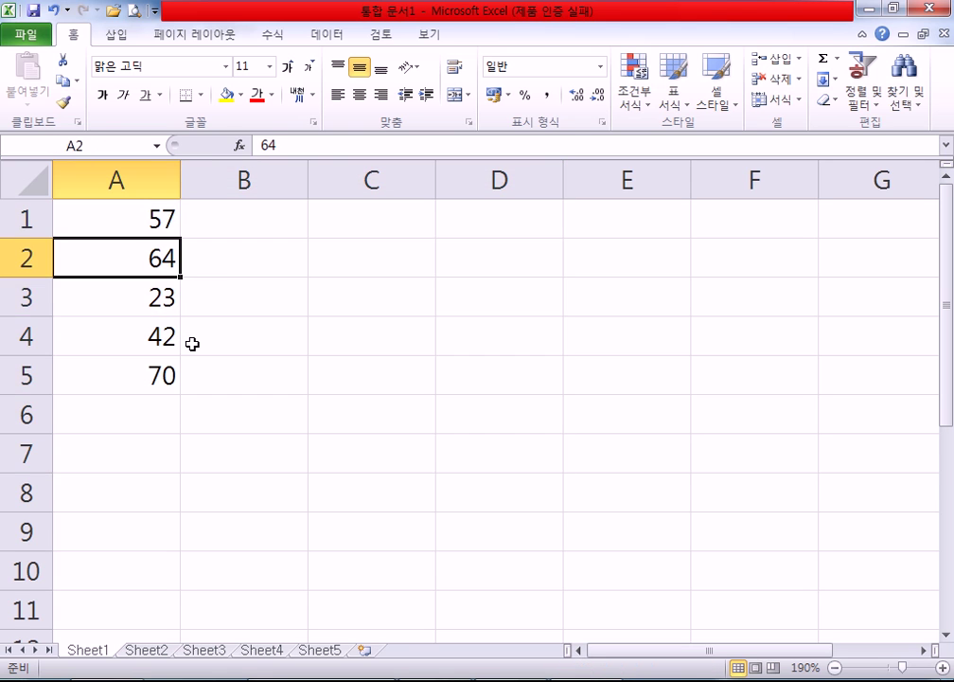
left_click_drag(113, 208, 100, 373)
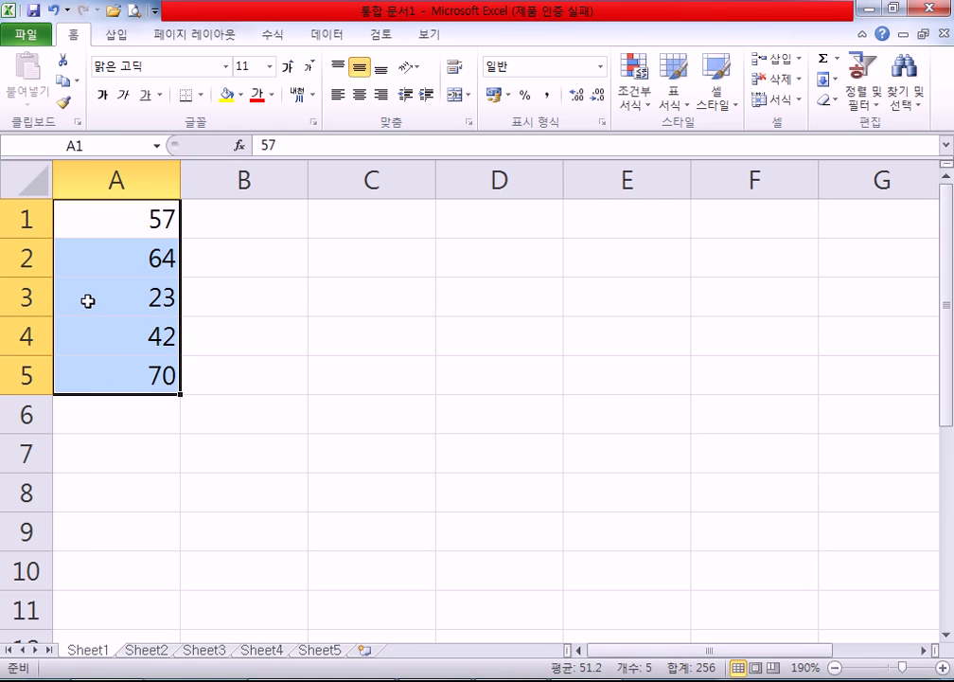
left_click(87, 301)
left_click_drag(121, 228, 108, 381)
left_click(111, 298)
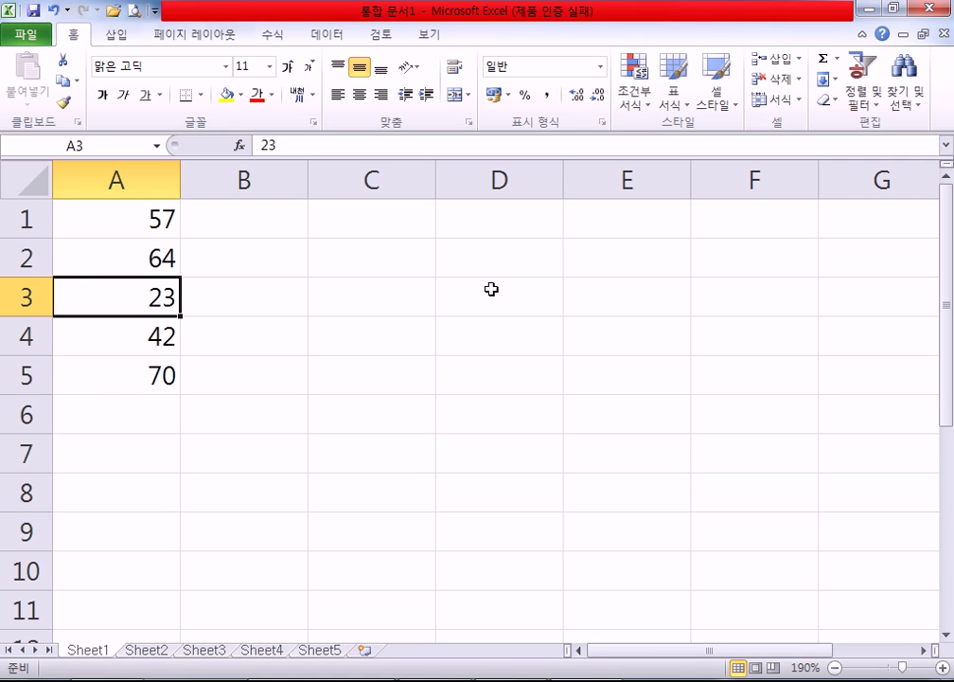
Select the whole number block around cell A3 at once, and select the range A1 to C8 for comparison
key("ctrl+a")
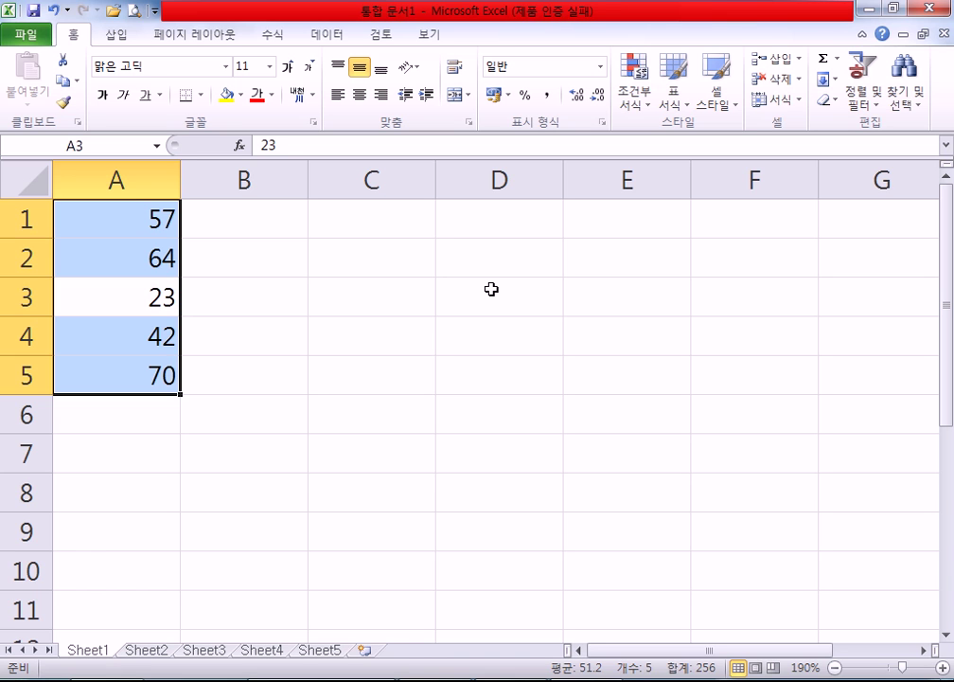
left_click_drag(127, 208, 416, 480)
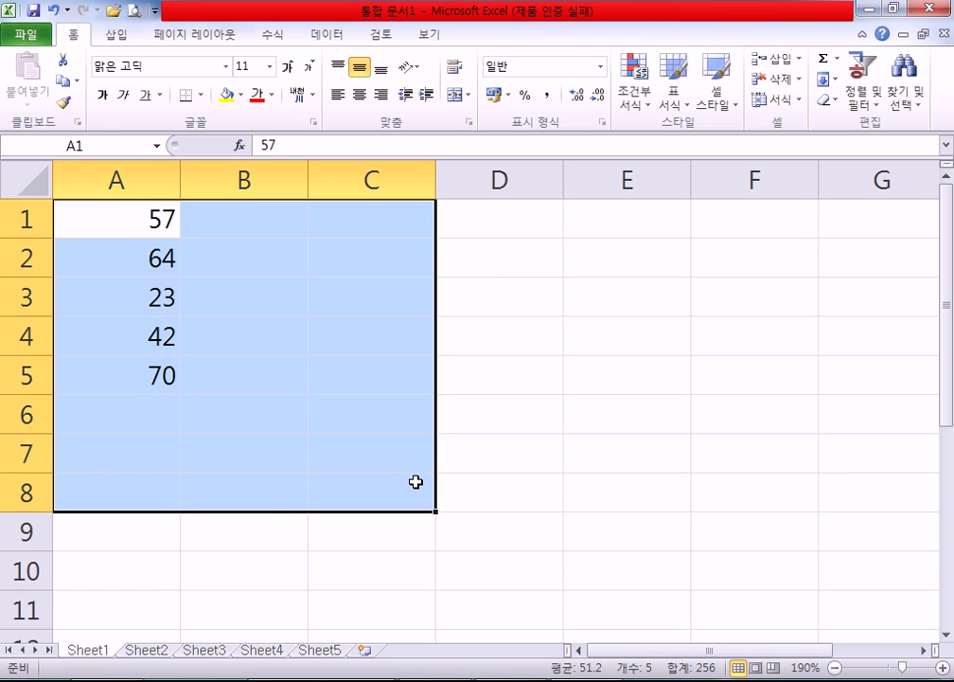
left_click(138, 252)
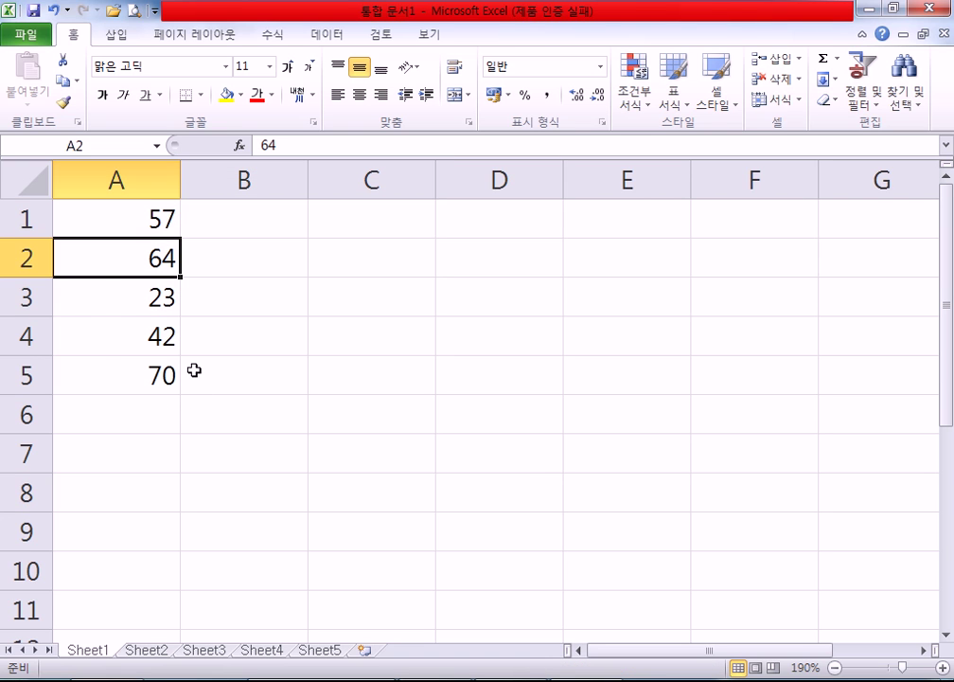
Extend the selection from the number block around A3 to the entire sheet, and select the entire sheet again starting from empty cell C3
left_click(92, 287)
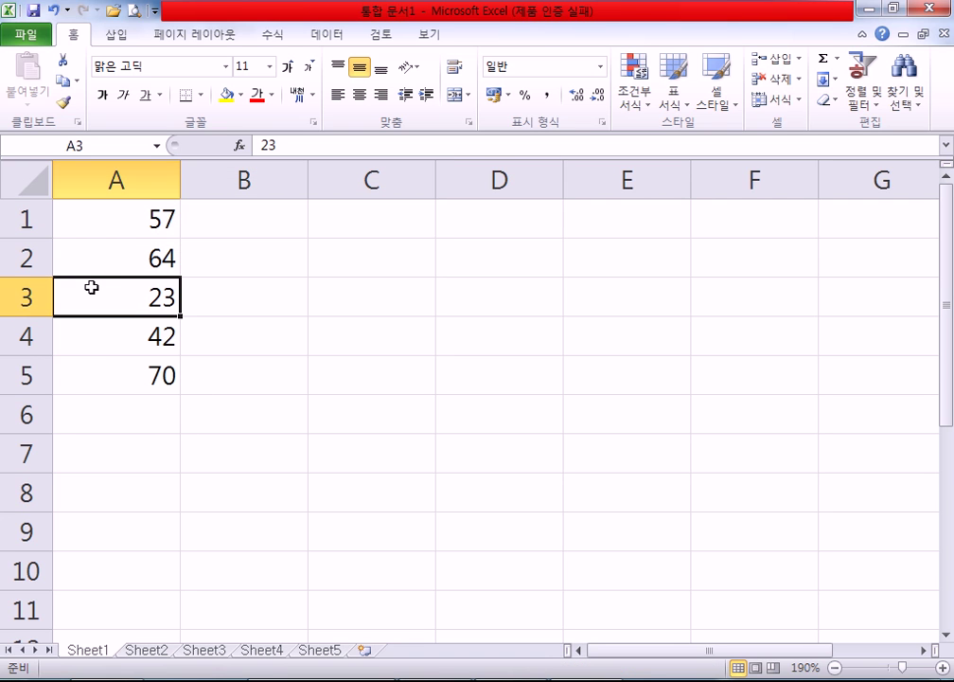
key("ctrl+a")
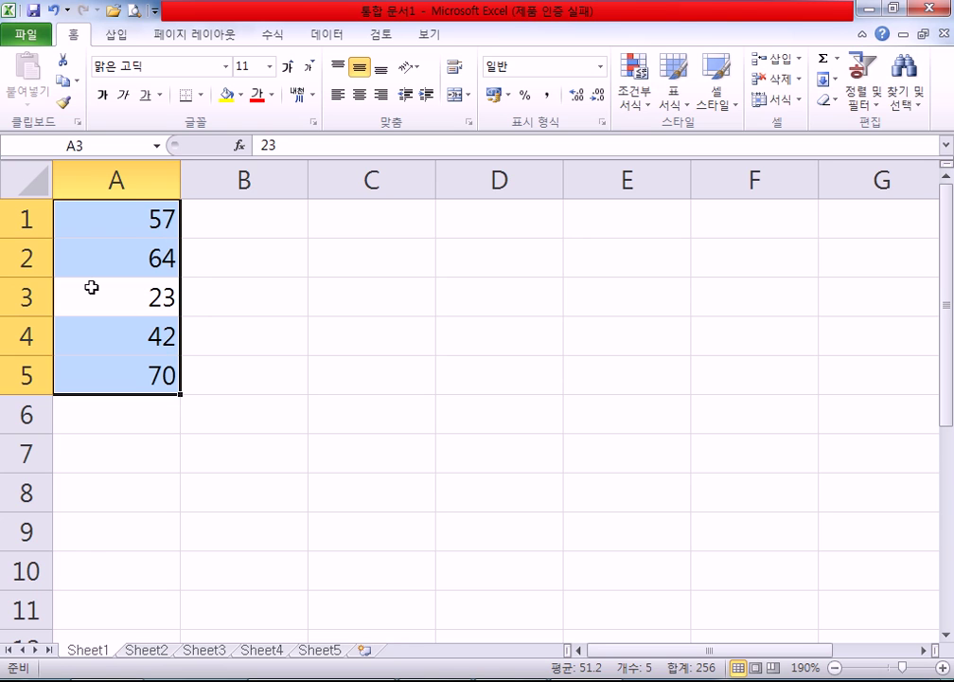
key("ctrl+a")
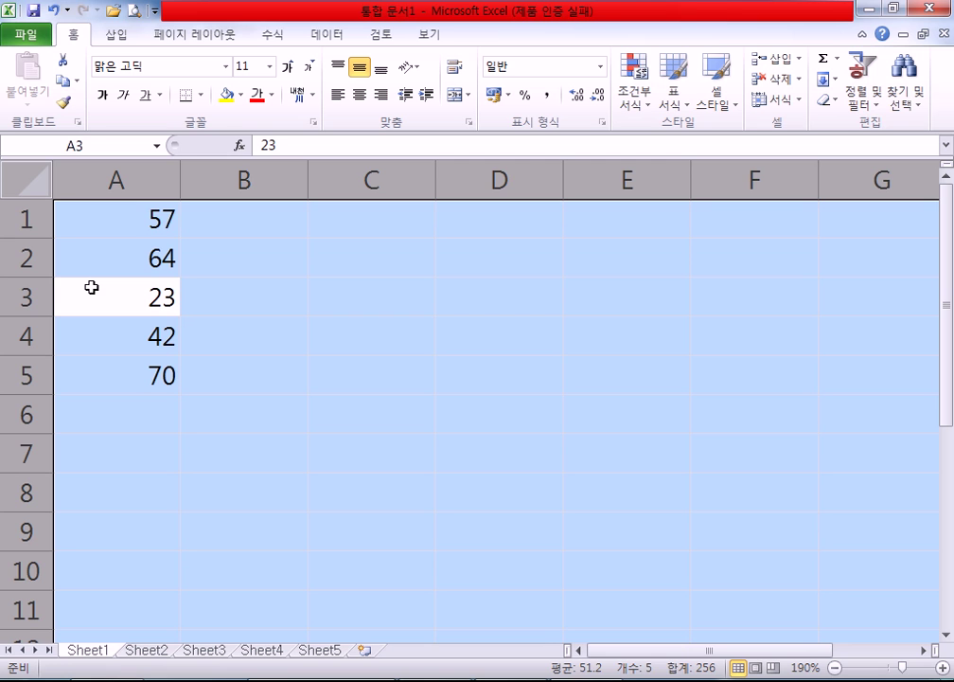
left_click(404, 307)
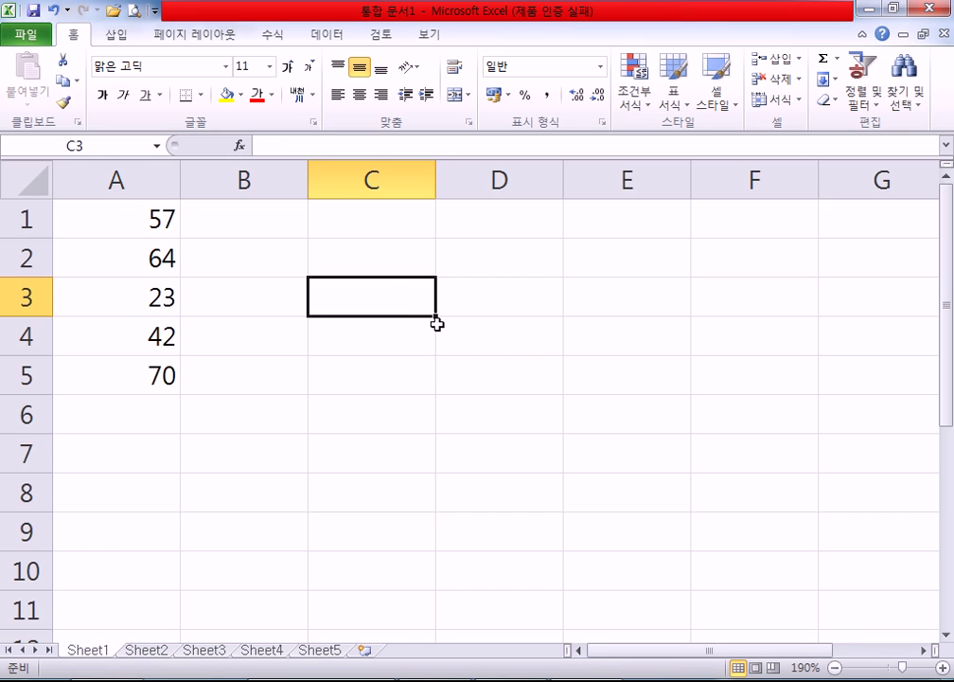
key("ctrl+a")
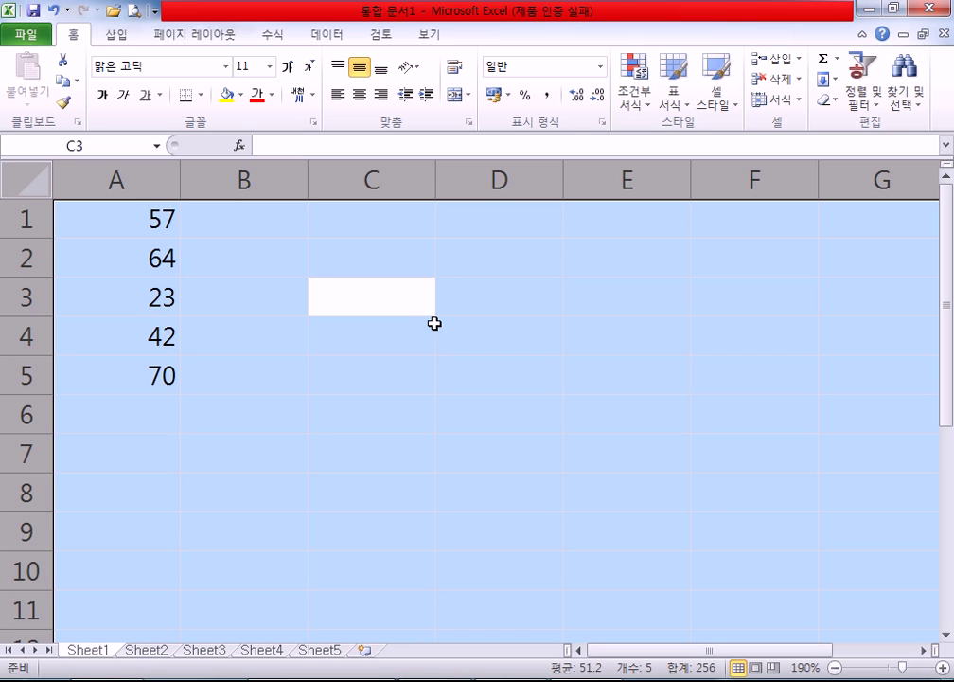
Select the number block A1 to A5 starting from cell A3
left_click(152, 267)
left_click(121, 306)
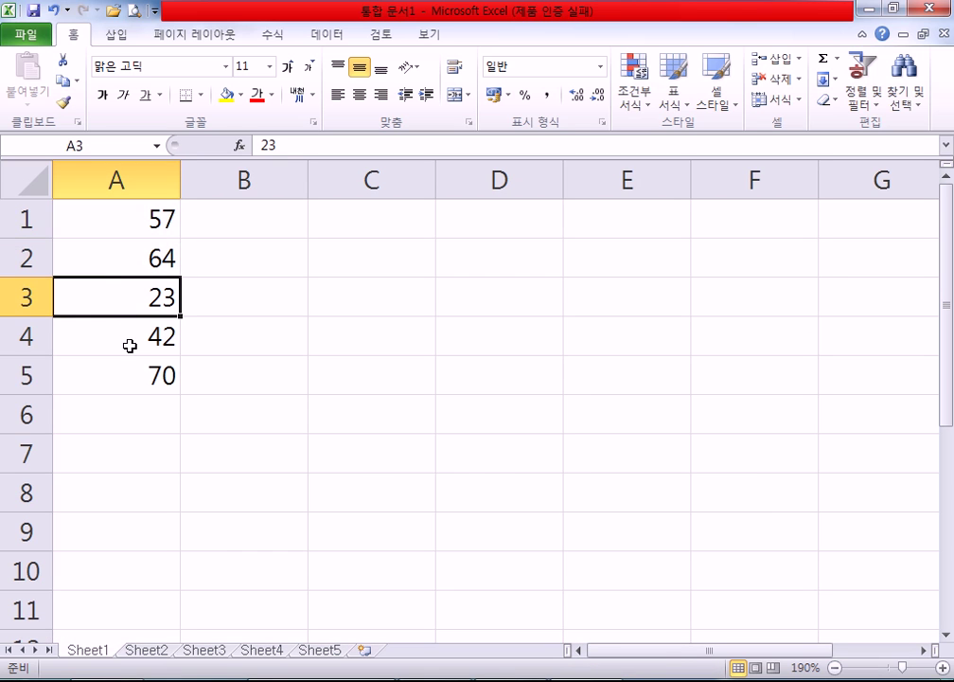
key("ctrl+a")
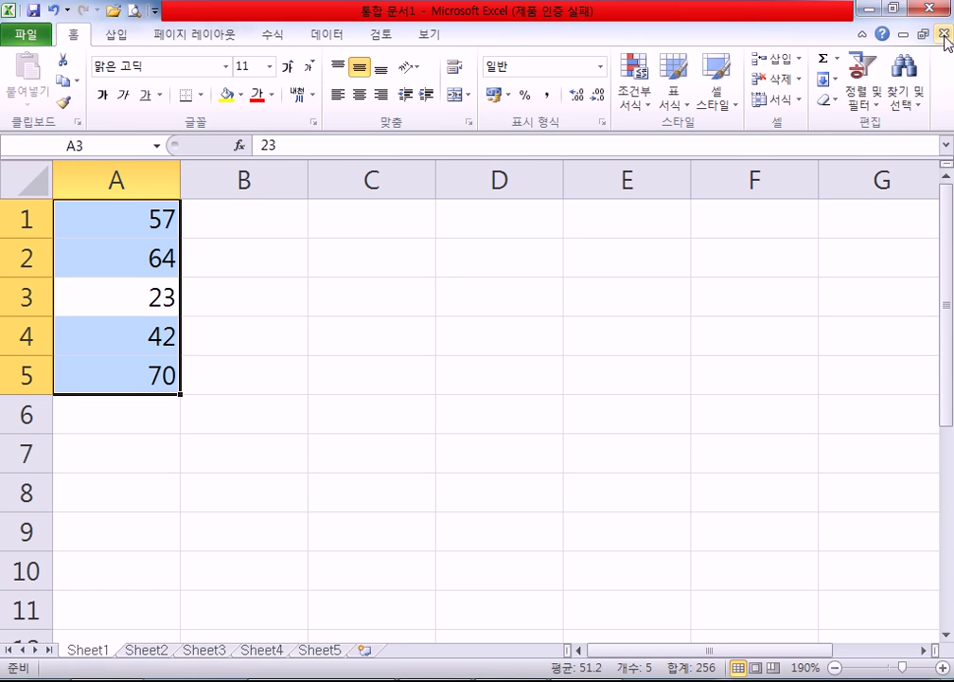
Shrink the Excel window to expose the Notepad notes beneath it, and display the status bar customization options
left_click(892, 9)
left_click_drag(532, 511, 556, 307)
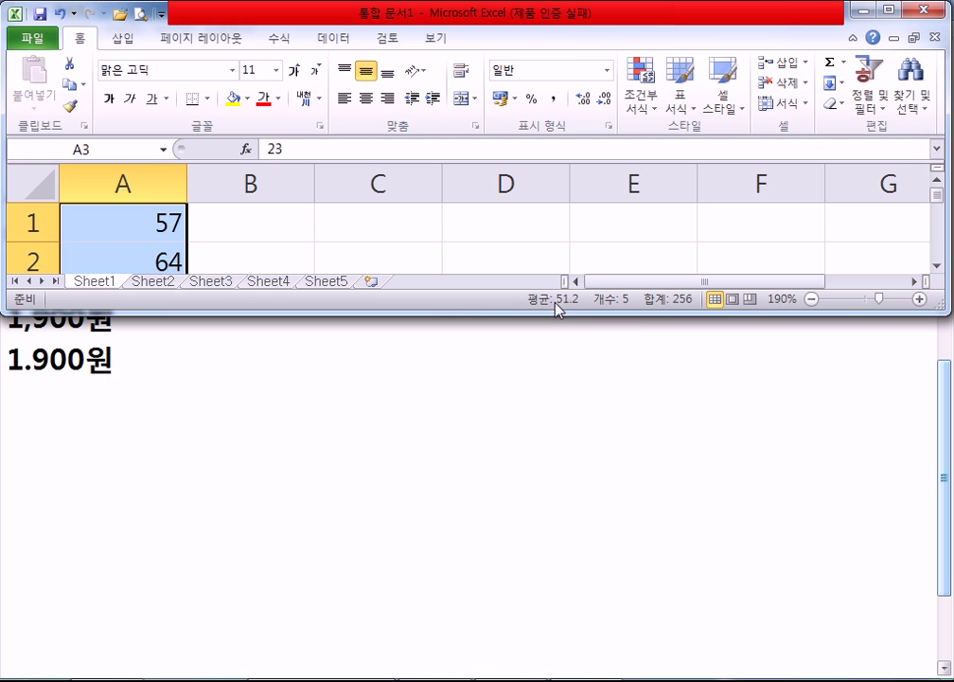
right_click(481, 301)
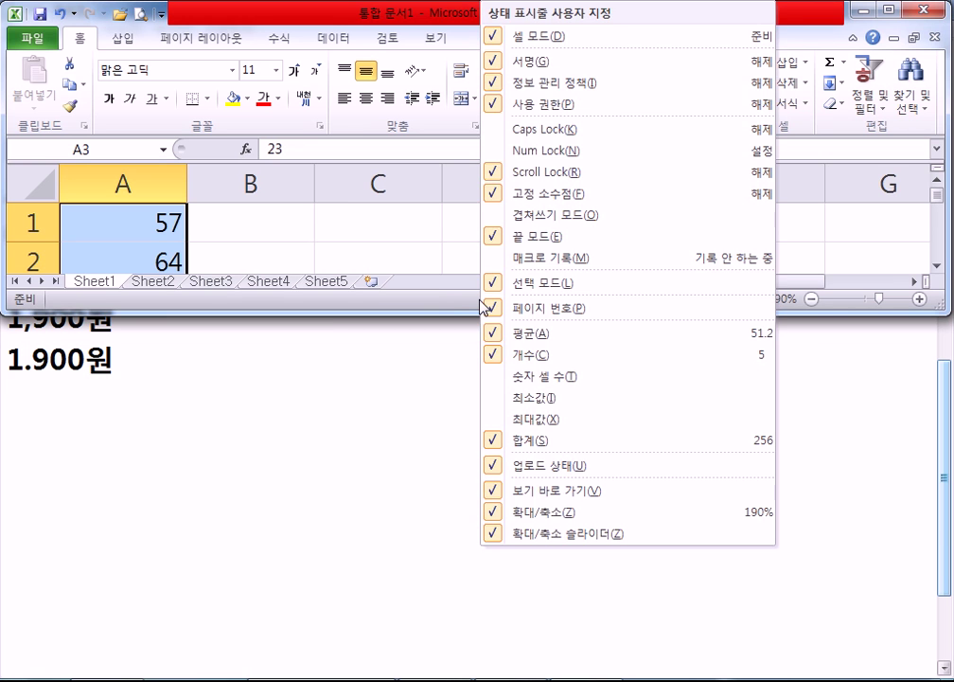
left_click(444, 305)
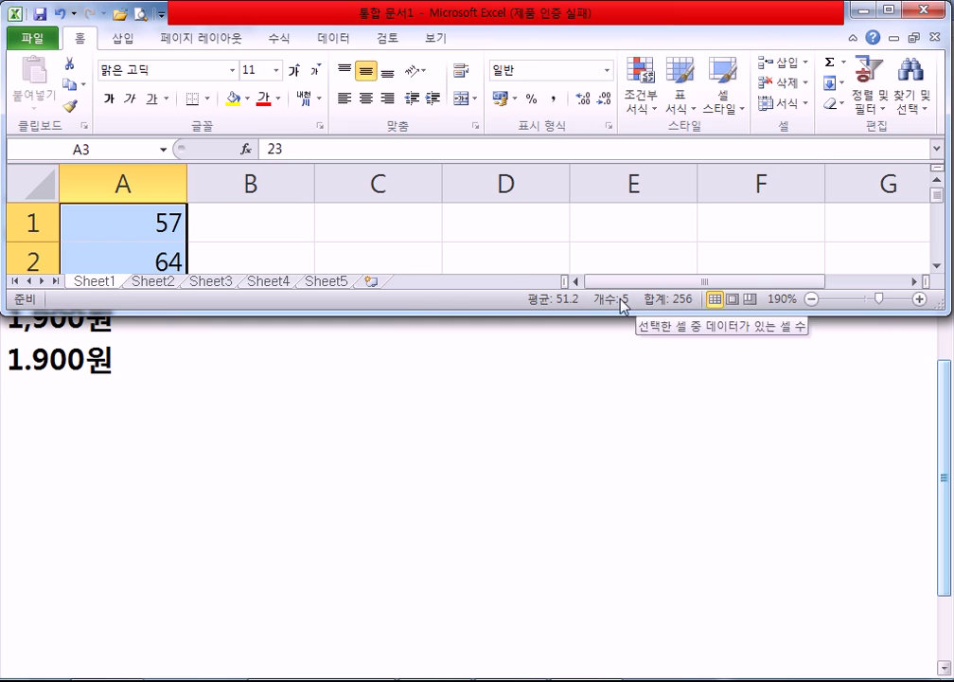
right_click(514, 306)
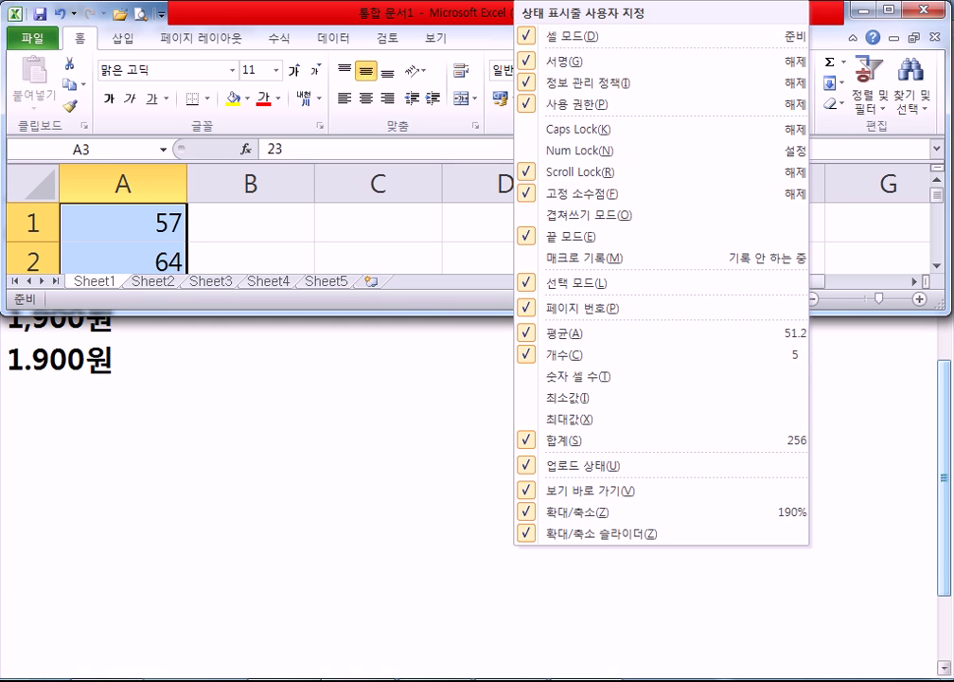
Switch to Notepad and add a dashed separator at the end, followed by the line "마우스의 오른쪽 버튼을 누르면 특별히 메뉴가 열린다"
left_click(407, 591)
scroll(223, 367, "down", 2)
type("--------")
key("Return")
type("마우스의 오")
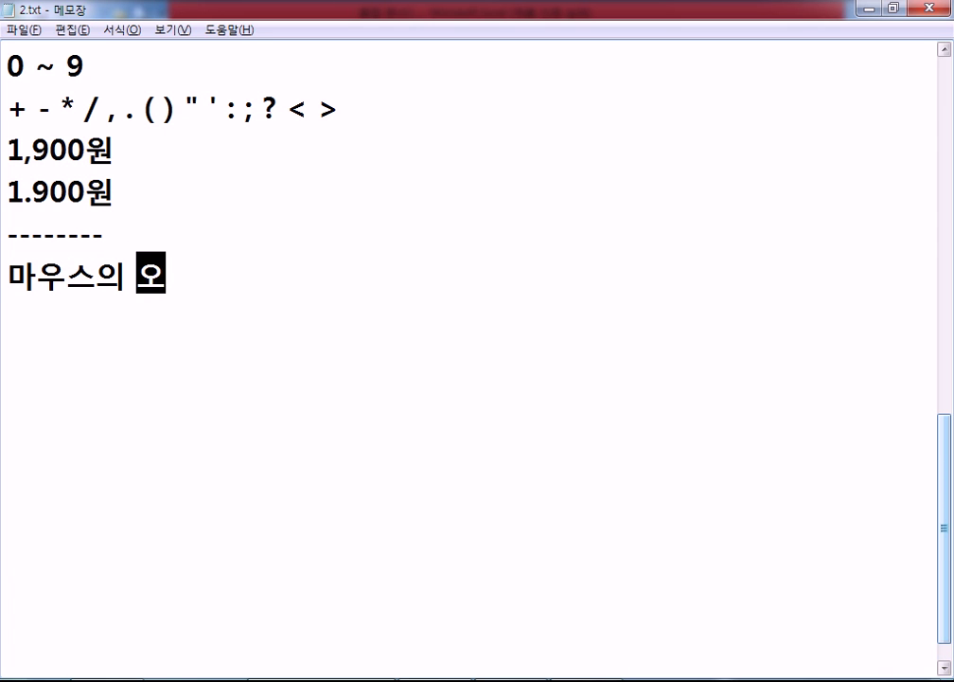
type("른쪽 버튼을 ㄴ")
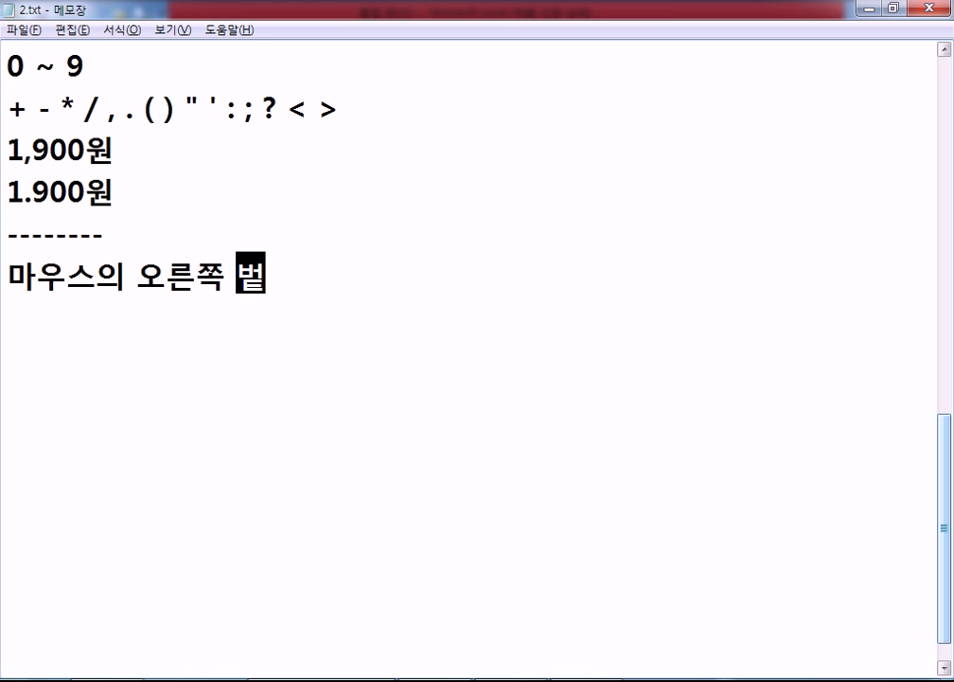
type("누르면 ")
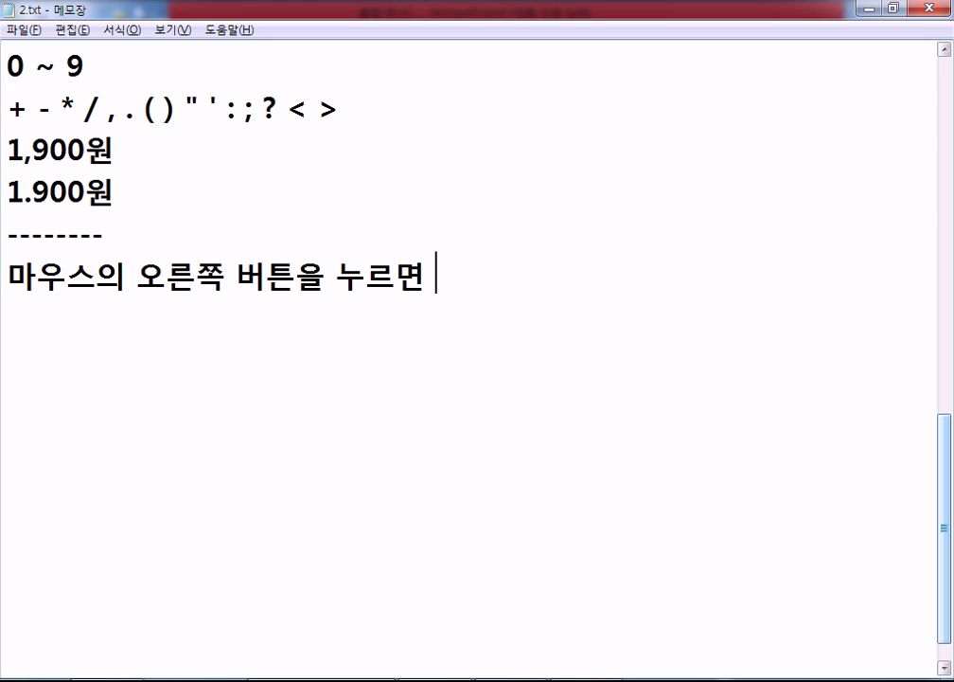
type("특별히")
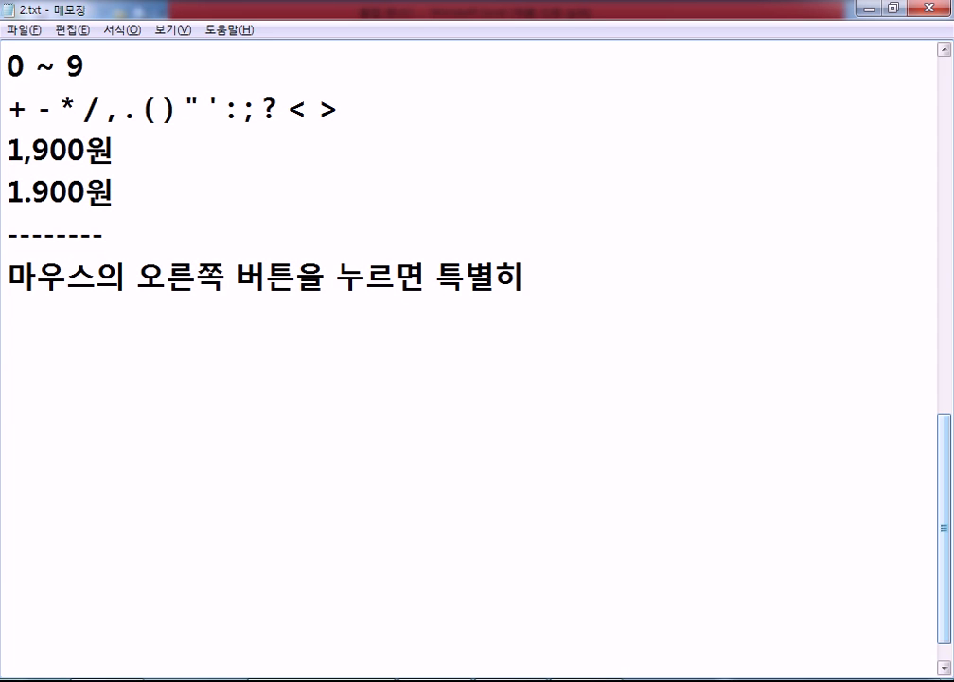
type(" 메뉴가 열린다.")
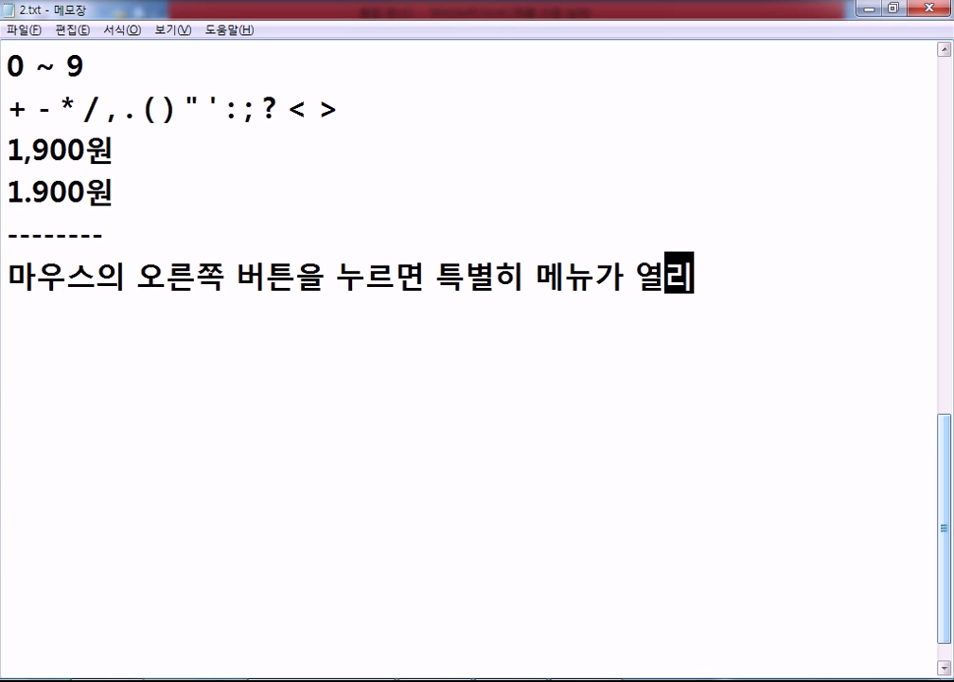
Remove the period ending the 마우스 sentence and put "= Context Menu" on its own line below it
type(" =")
key("Left")
key("Left")
key("BackSpace")
key("End")
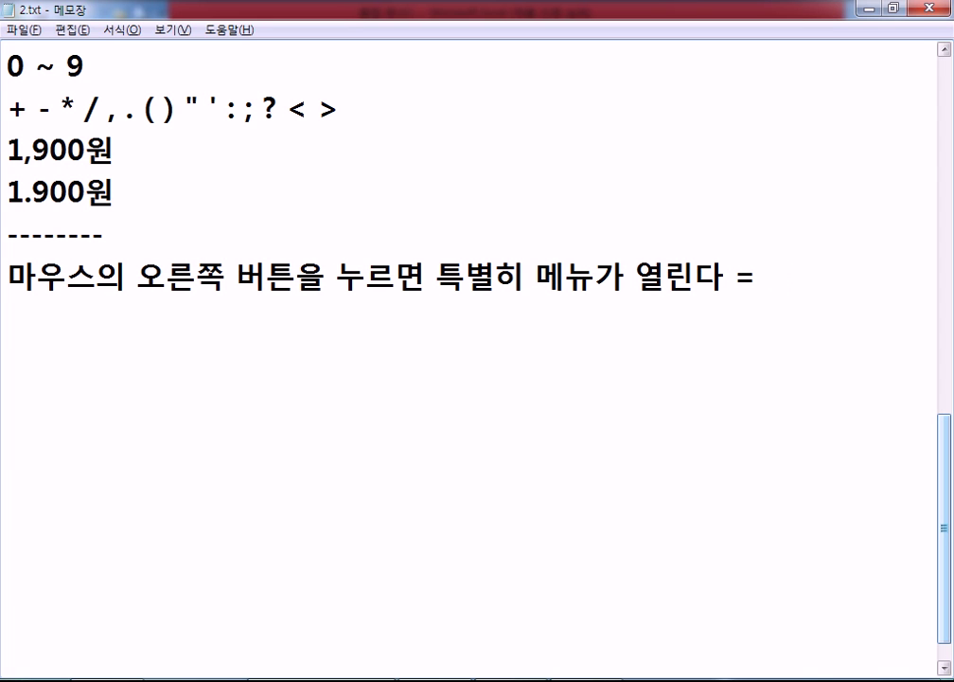
type("Context")
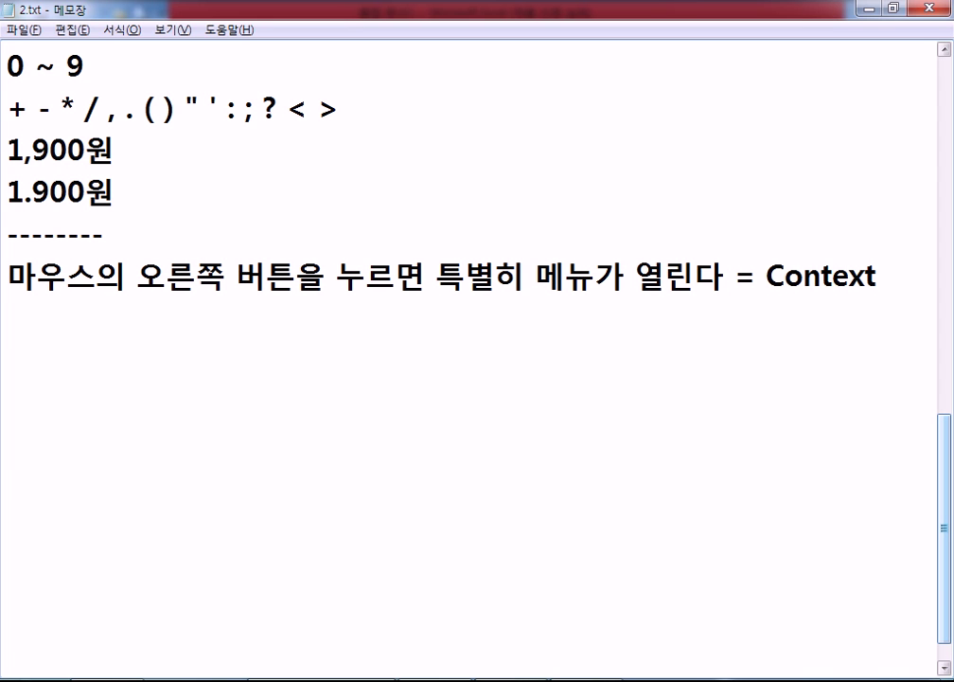
key("Left")
key("Left")
key("Left")
key("Left")
key("Left")
key("Left")
key("Left")
key("Left")
key("Left")
key("Return")
key("End")
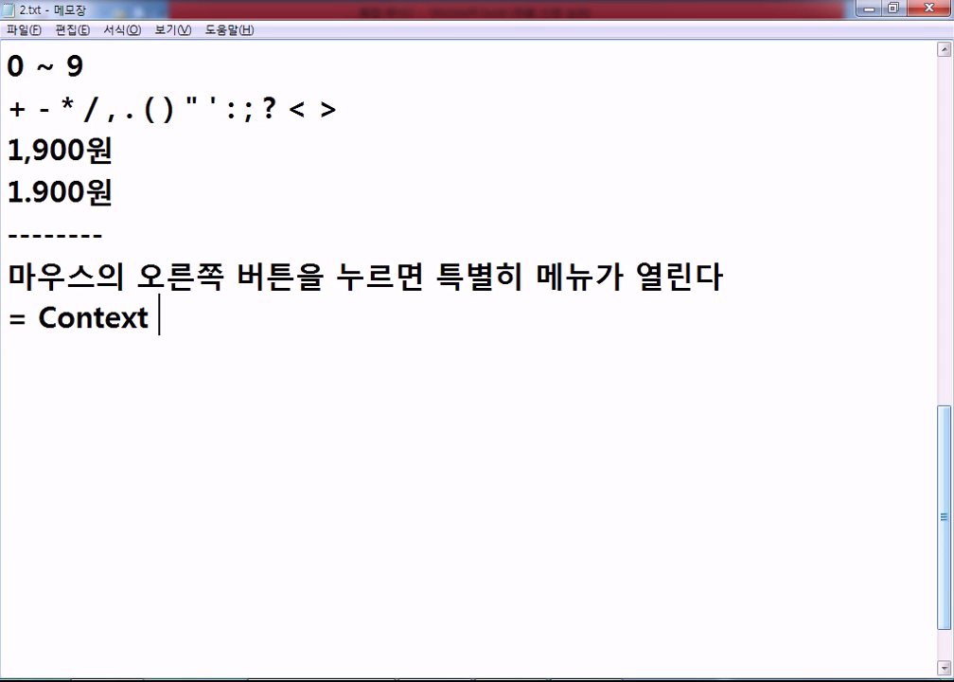
type("Menu")
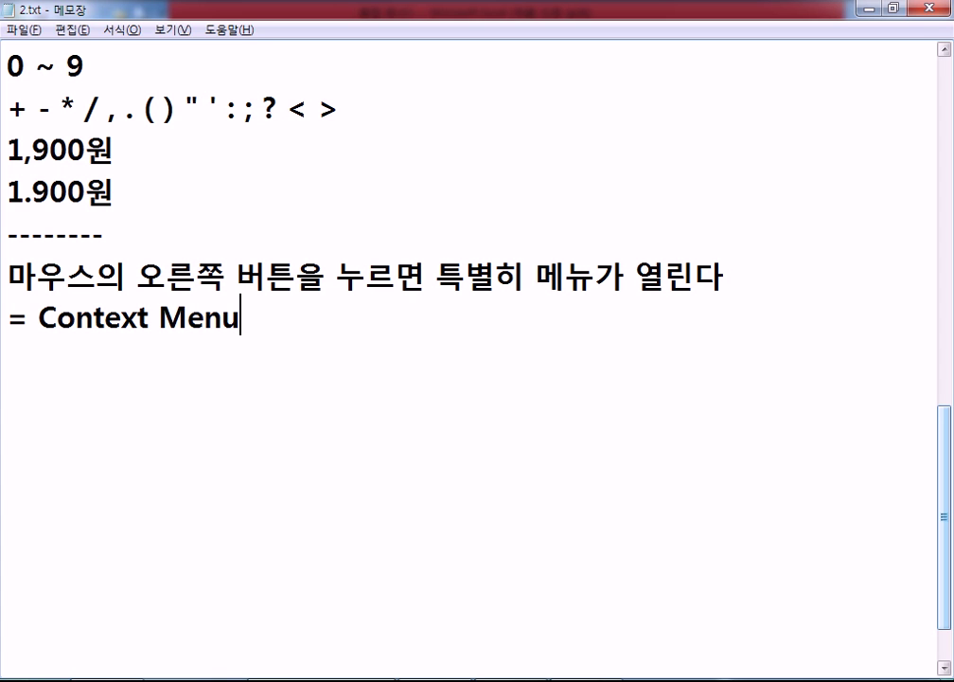
Add the line "=바로가기 메뉴" and remove the space after the equals sign in the Context Menu line
key("Return")
type("=")
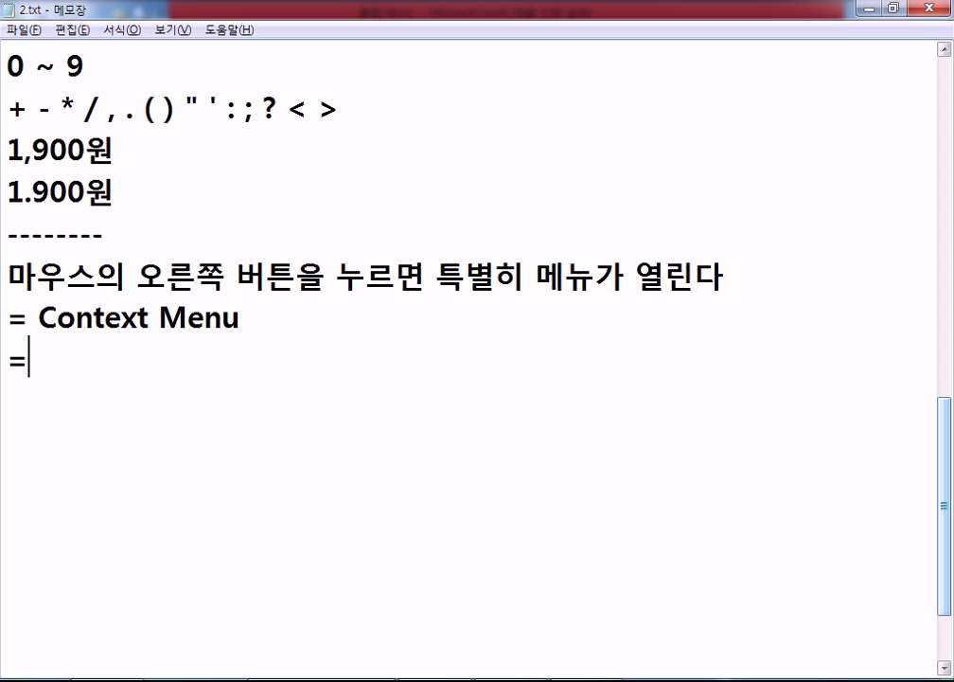
key("Up")
key("Delete")
key("Down")
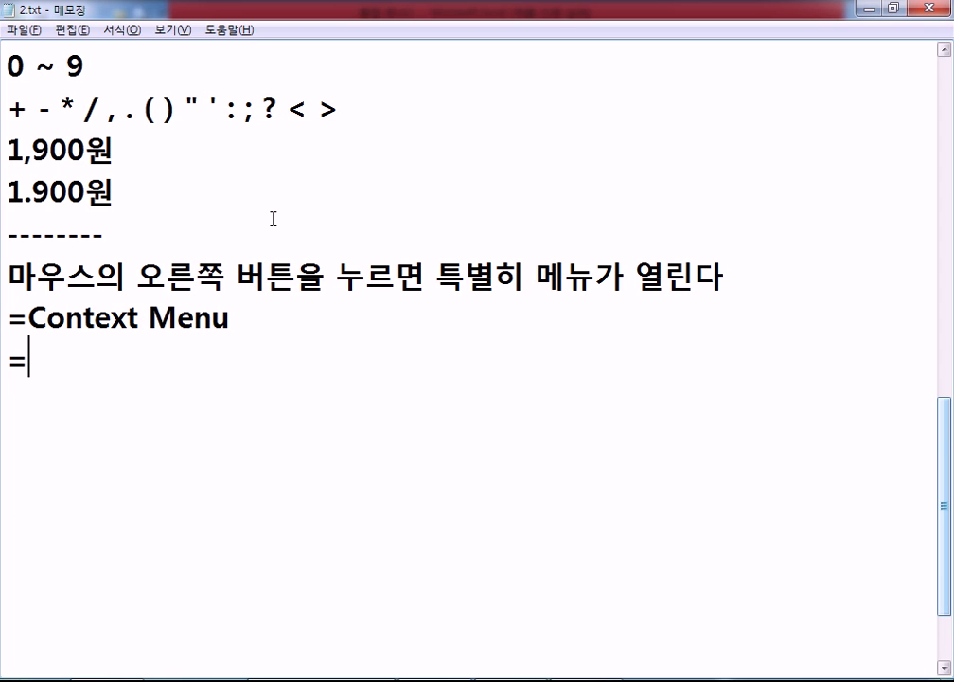
type("ㅁ")
key("BackSpace")
type("바로각")
type("메뉴")
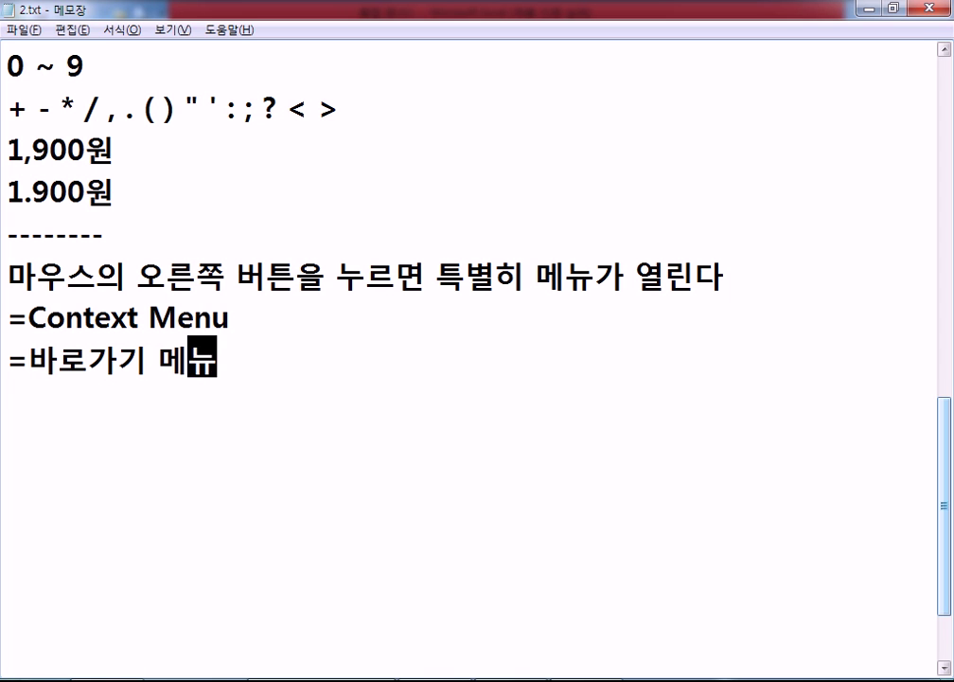
key("Return")
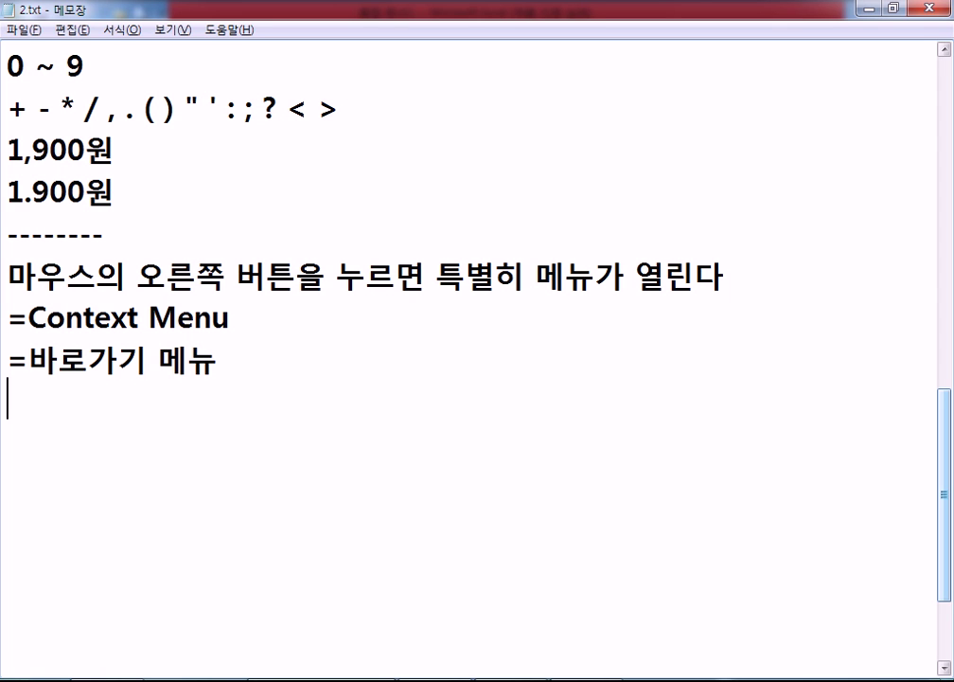
Show Notepad's context menus for the text area without a selection, for selected text, and for the window's title bar
key("alt+Tab")
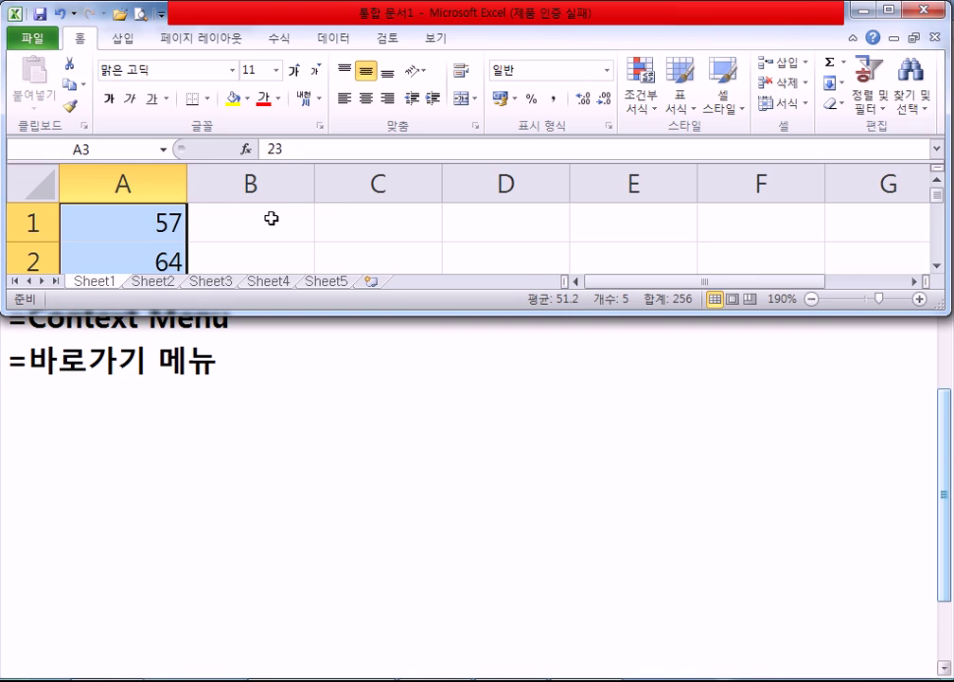
key("alt+Tab")
left_click(198, 150)
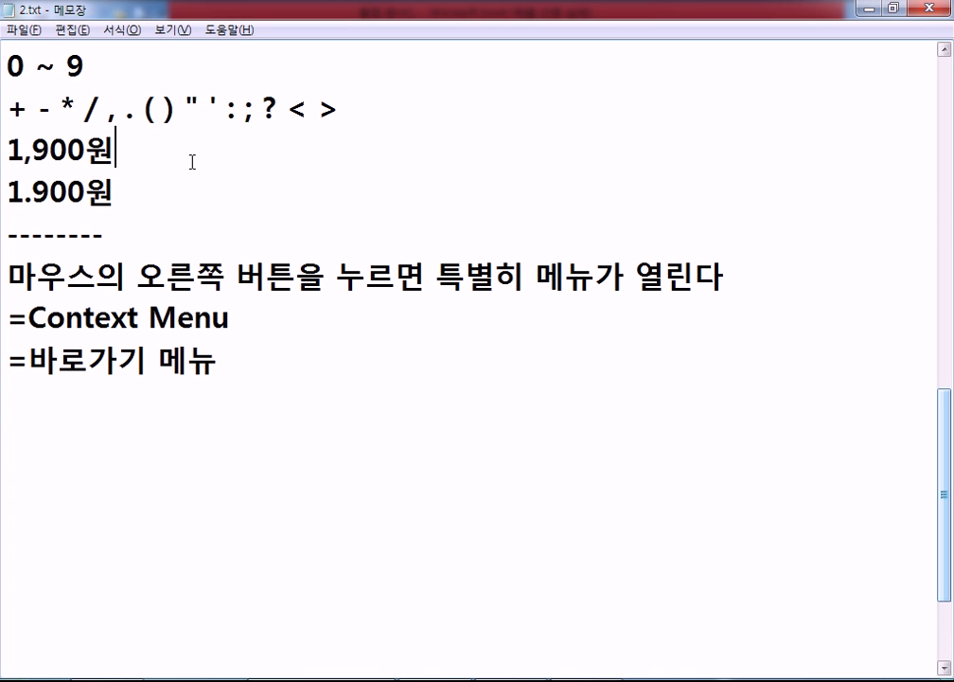
right_click(160, 151)
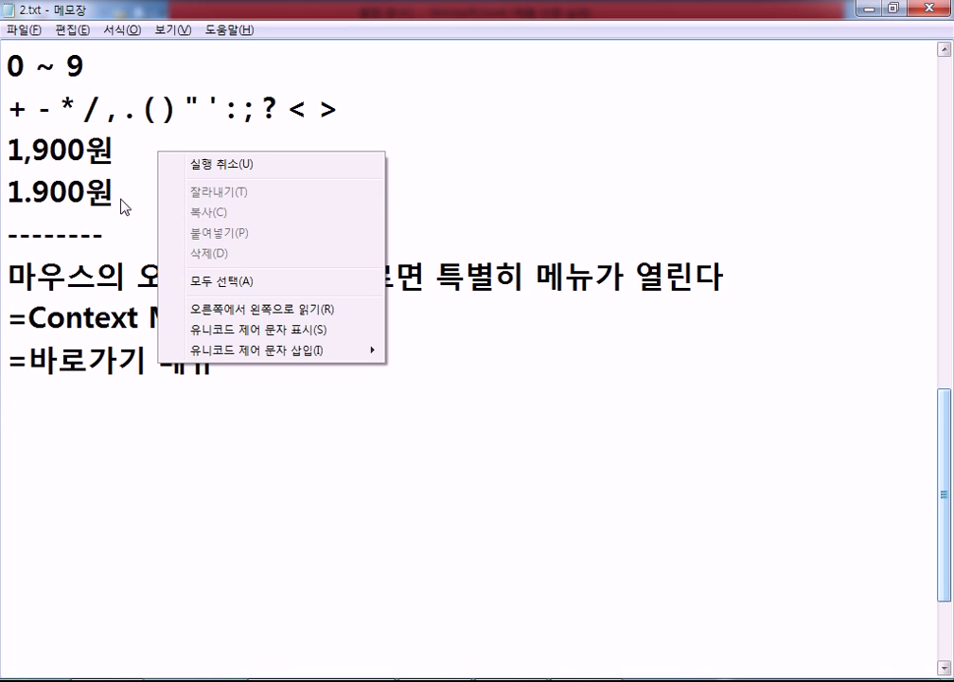
left_click_drag(123, 203, 73, 118)
right_click(121, 112)
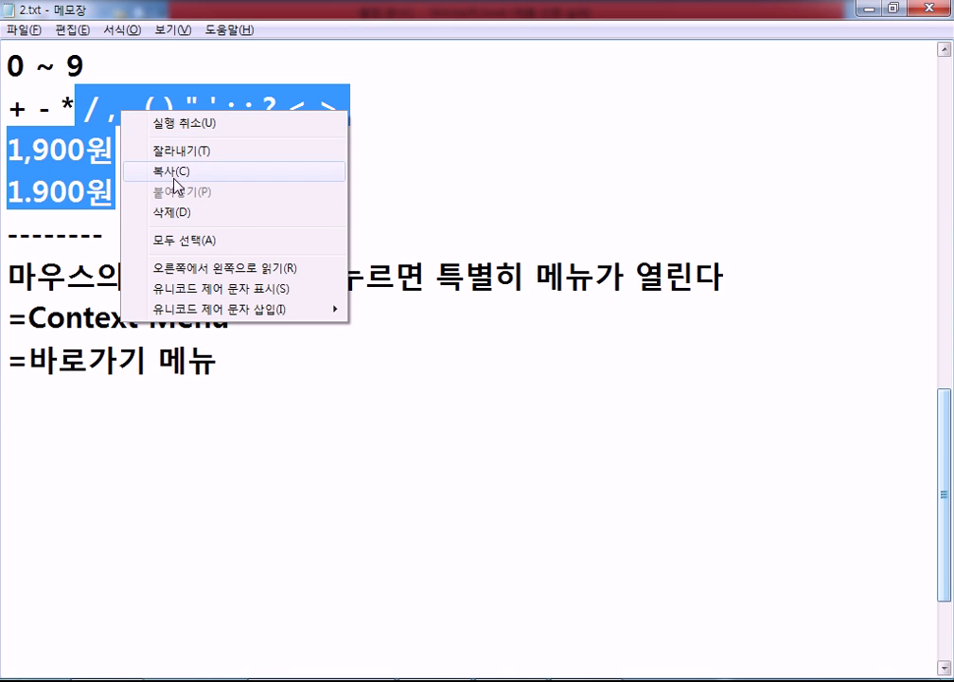
left_click(387, 175)
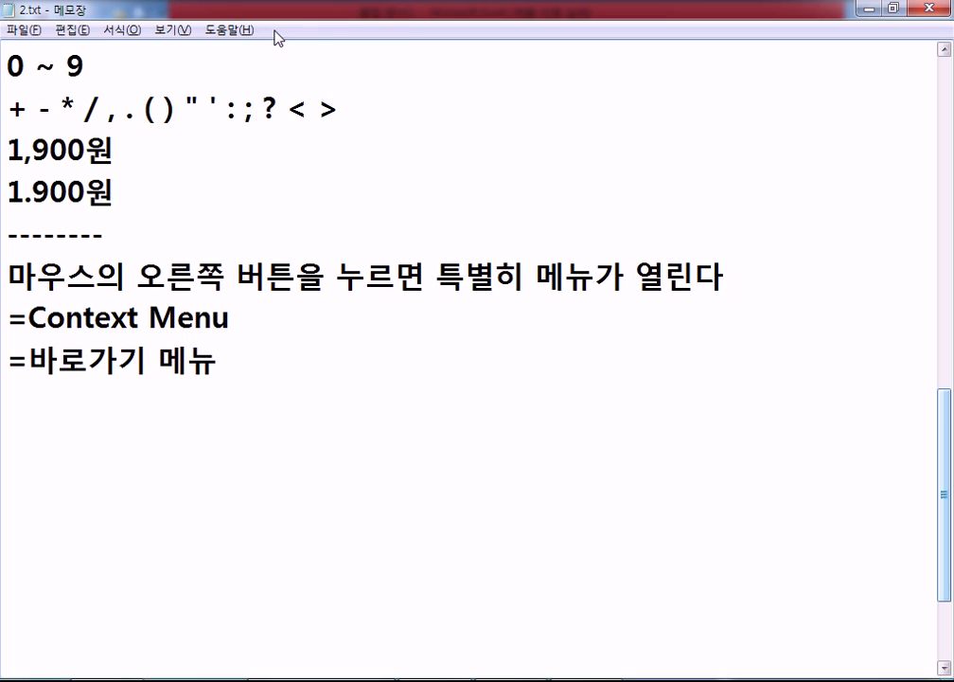
right_click(210, 6)
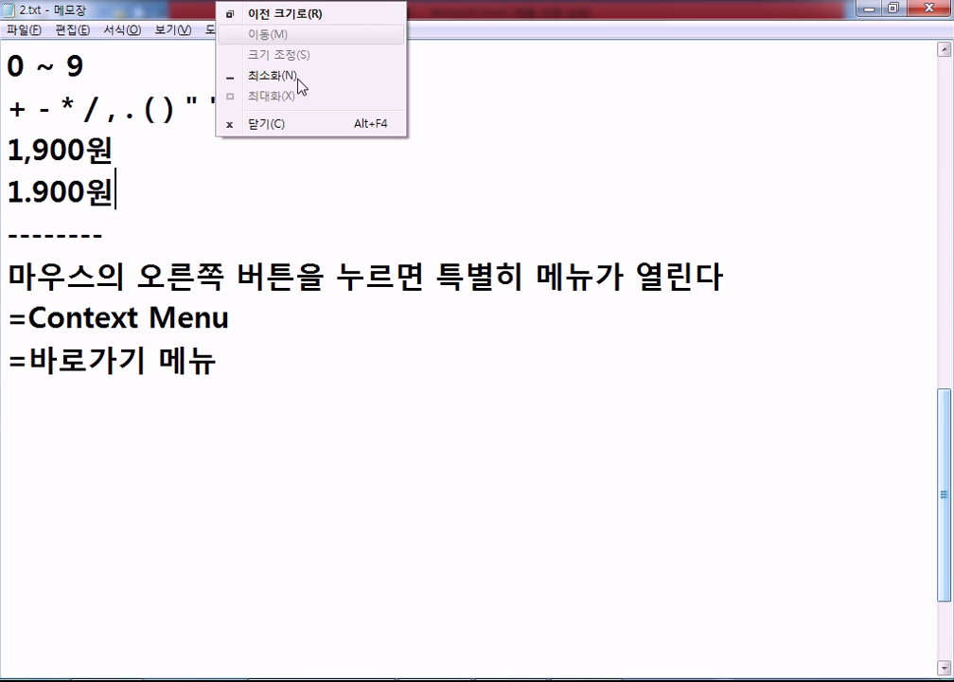
Switch to Excel, enlarge its window, and show the context menus of cell C1, the title bar and the status bar
key("alt+Tab")
left_click(296, 225)
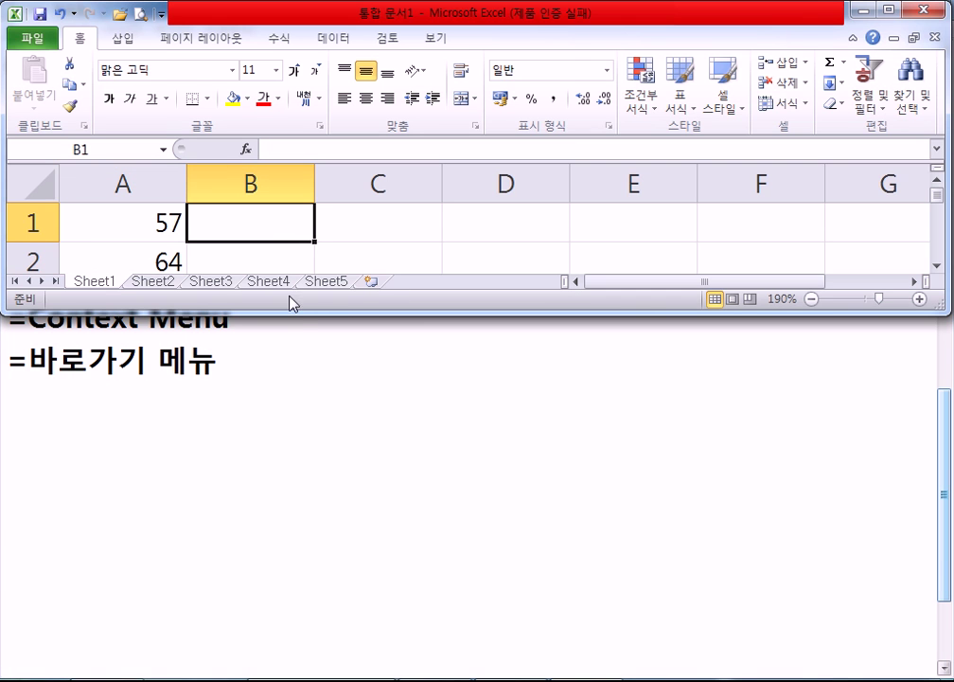
left_click_drag(294, 317, 274, 468)
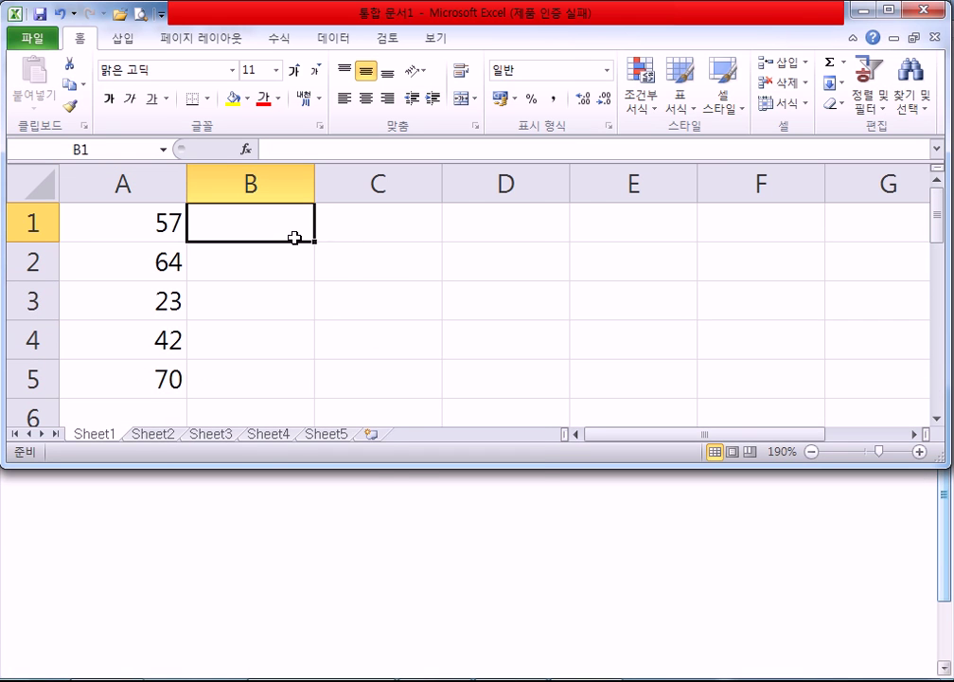
right_click(350, 230)
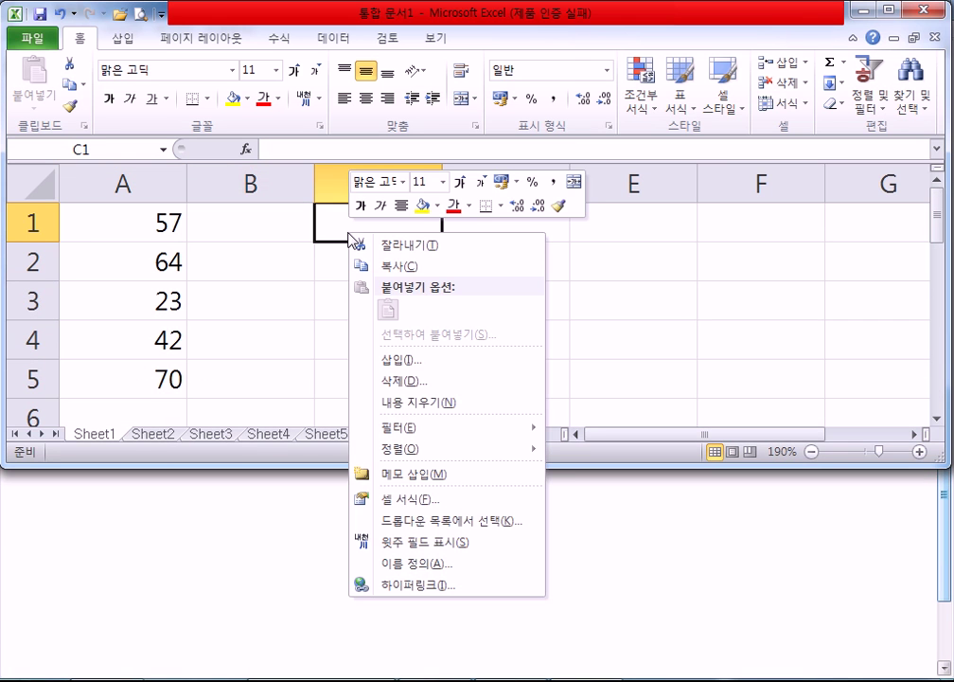
right_click(486, 19)
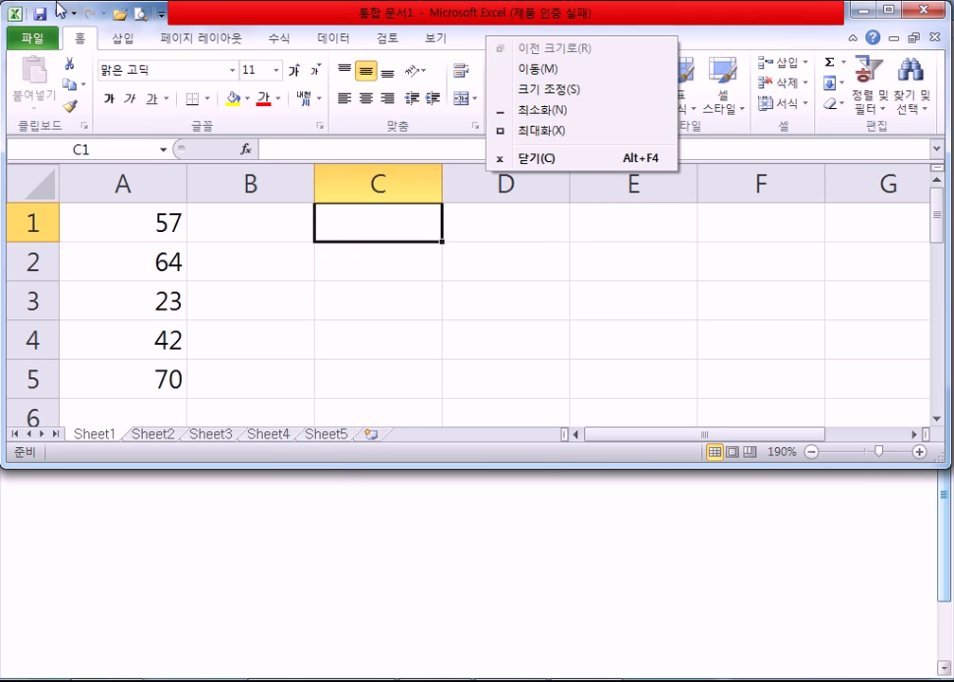
left_click(32, 21)
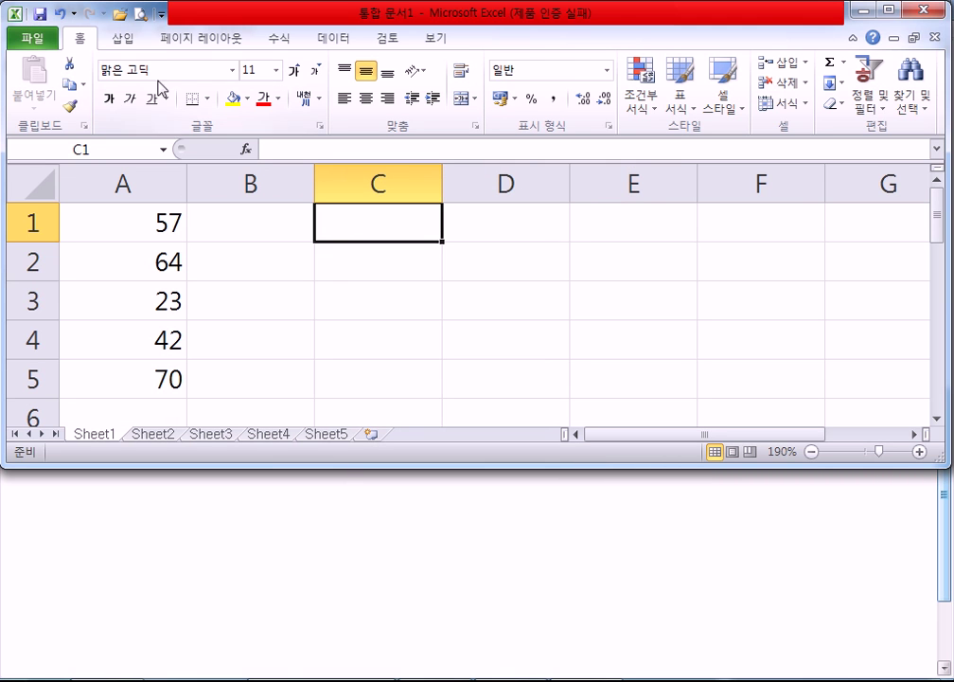
right_click(399, 461)
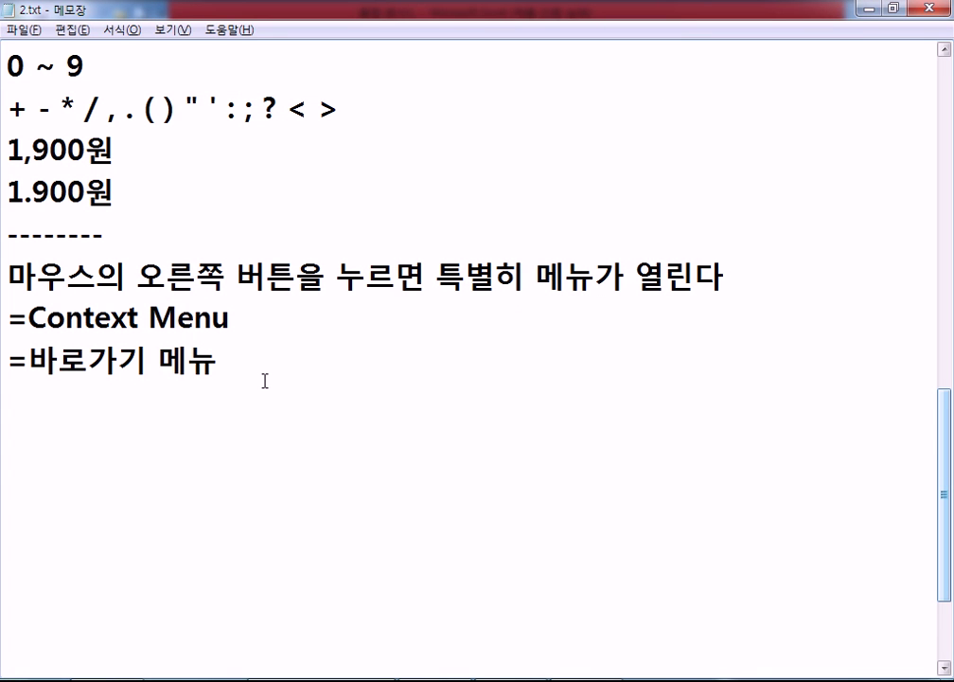
Add the note "* 상황에 따라서 모두 다르다." below the 바로가기 메뉴 line in Notepad and start a new line
key("Down")
key("Down")
key("Down")
key("Down")
key("Down")
type("* 상활")
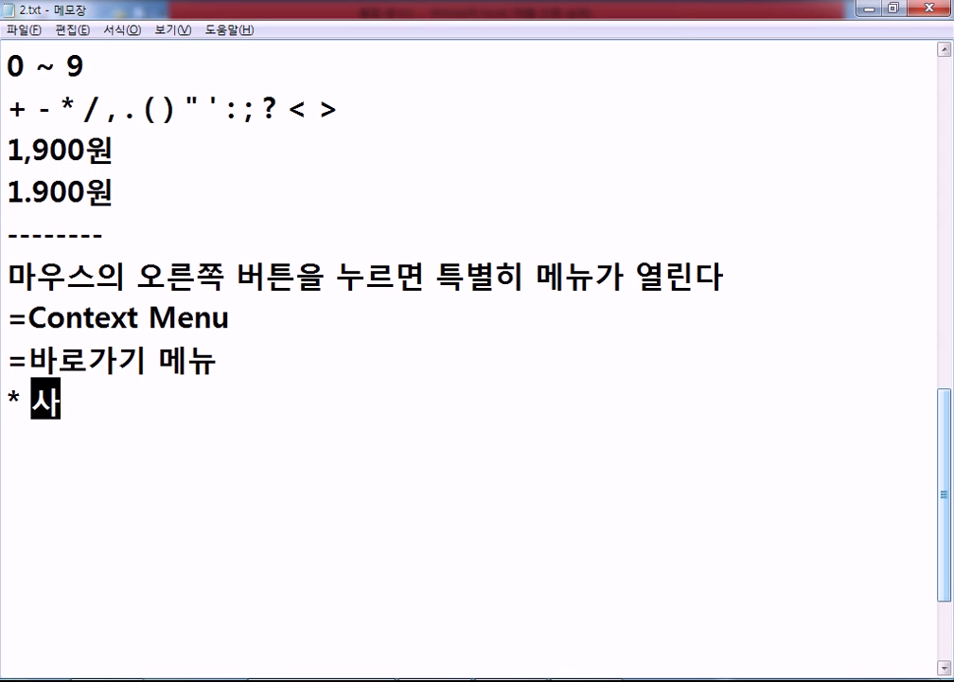
type("ㅇ")
key("BackSpace")
key("BackSpace")
type("ㅎㅗㅠㅏㅇ")
key("BackSpace")
key("BackSpace")
key("BackSpace")
type("ㅏㅇㅇㅔ ㄸㅏㄹㅏ")
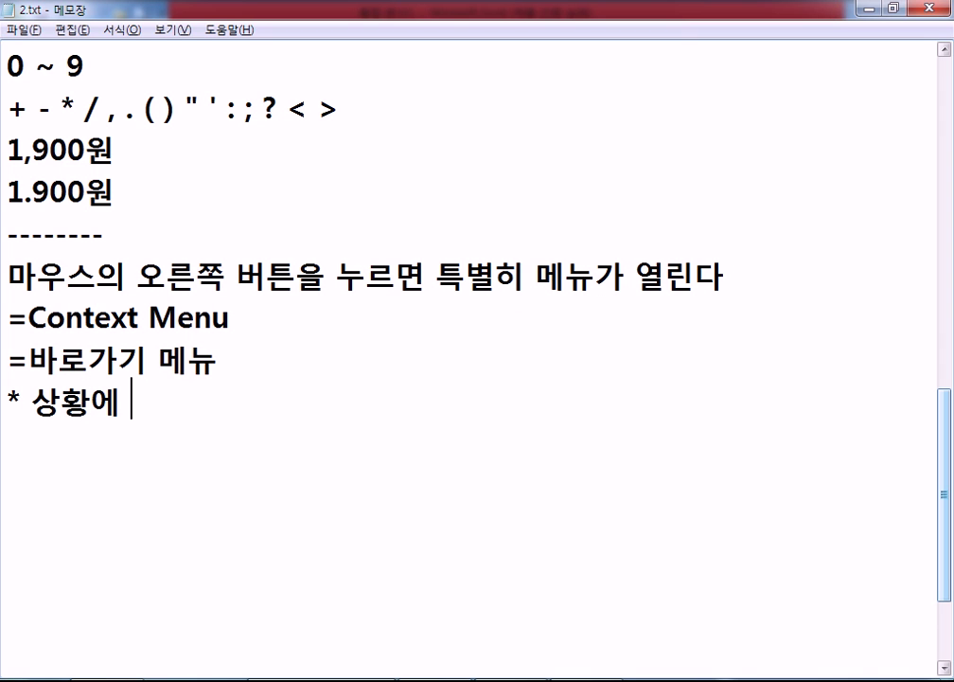
type("ㅅㅓ ㅁㅗㄷㅡ ㄷㅏㄹㅡ")
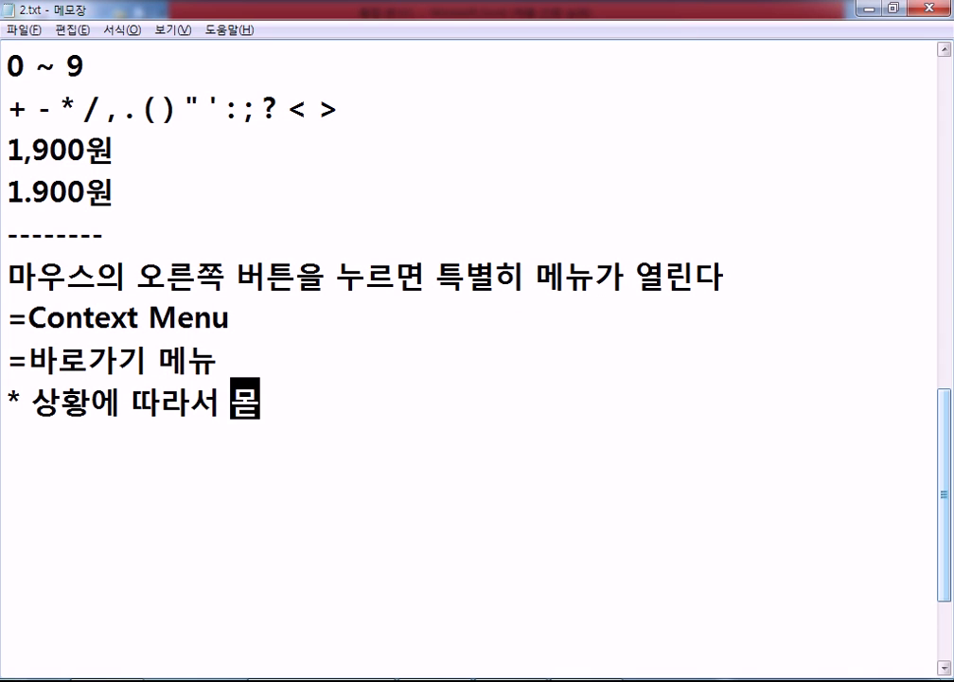
key("BackSpace")
key("BackSpace")
key("BackSpace")
key("BackSpace")
key("BackSpace")
type("ㄷㅠ")
key("BackSpace")
type("ㅜ ㄷㅏㄹㅡ")
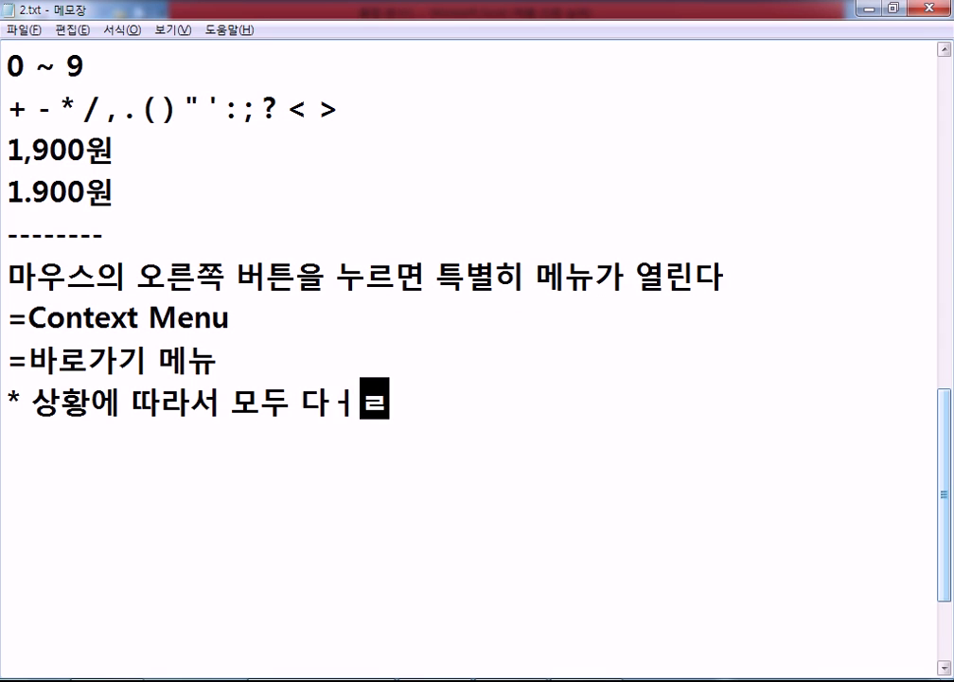
type("ㄷㅏ.")
key("Return")
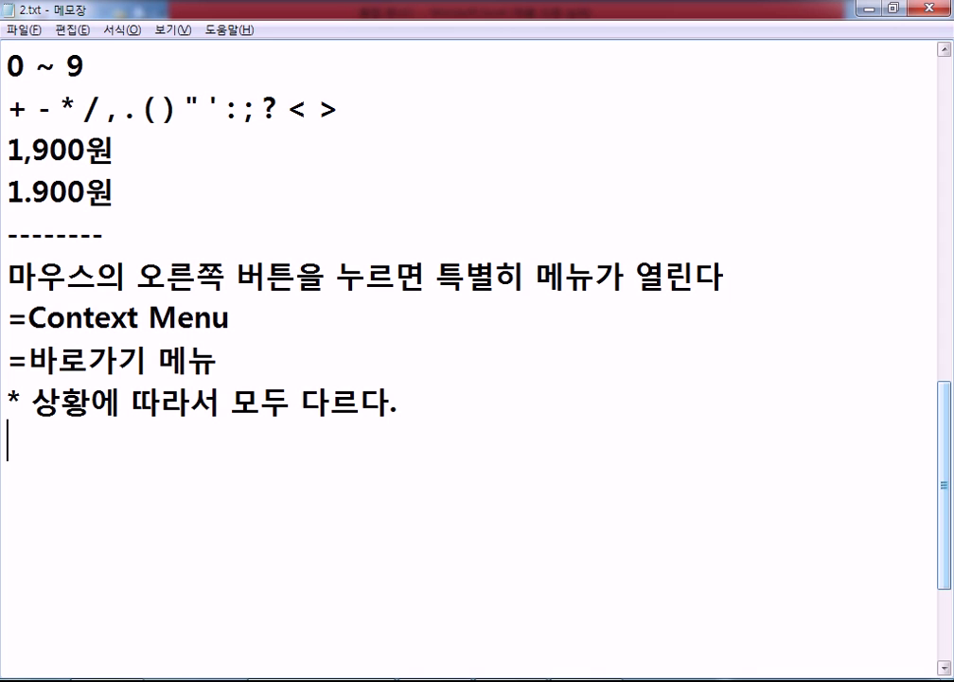
Minimize Notepad and the windows behind it one after another
left_click(868, 9)
left_click(867, 11)
left_click(867, 10)
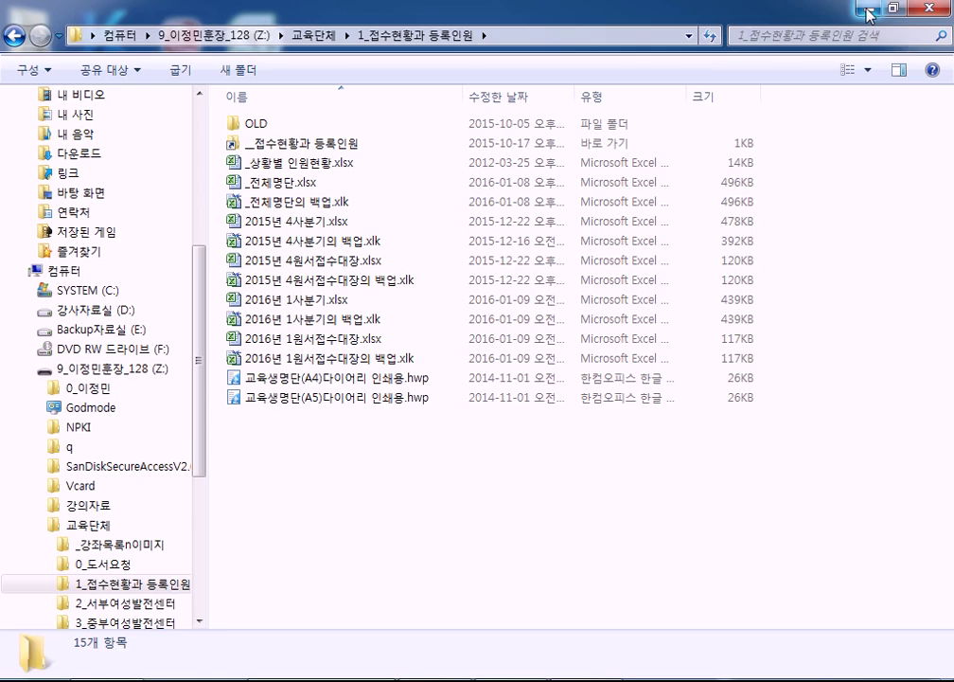
Minimize the folder window and show the desktop context menus of the user folder, the Excel 2007 shortcut and an empty area
left_click(870, 11)
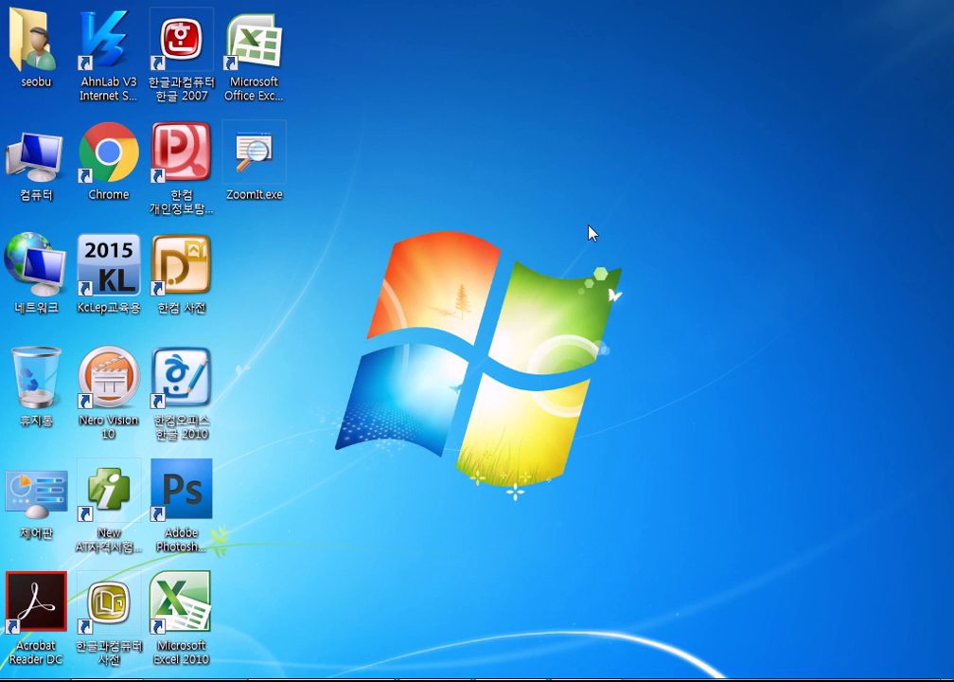
right_click(27, 59)
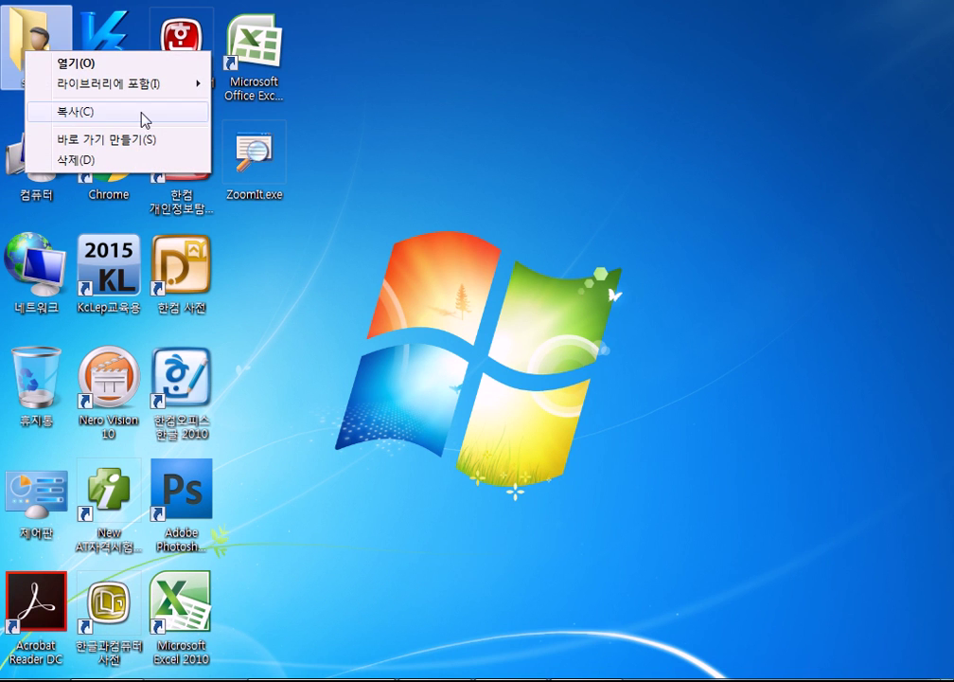
right_click(261, 79)
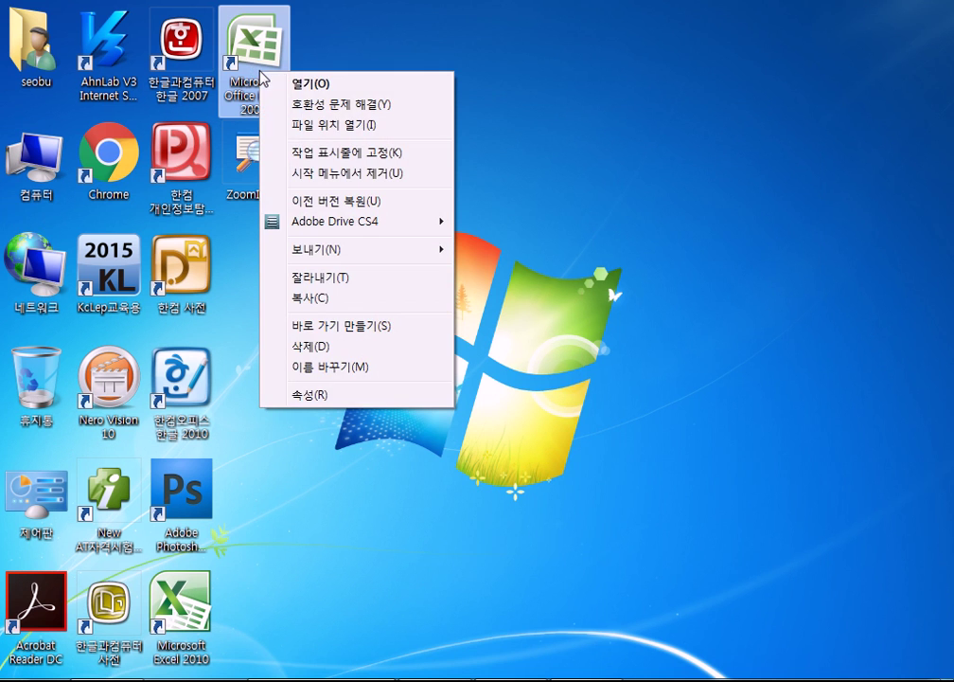
left_click(499, 65)
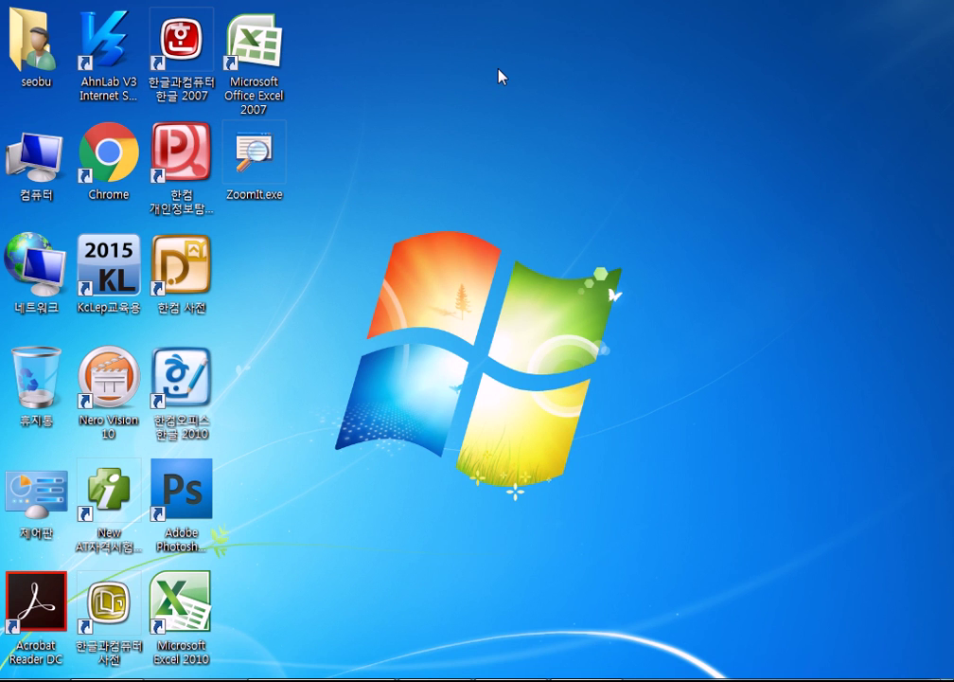
right_click(499, 69)
Show the context menus of the 컴퓨터, 네트워크 and 휴지통 desktop icons and close the last one
right_click(36, 165)
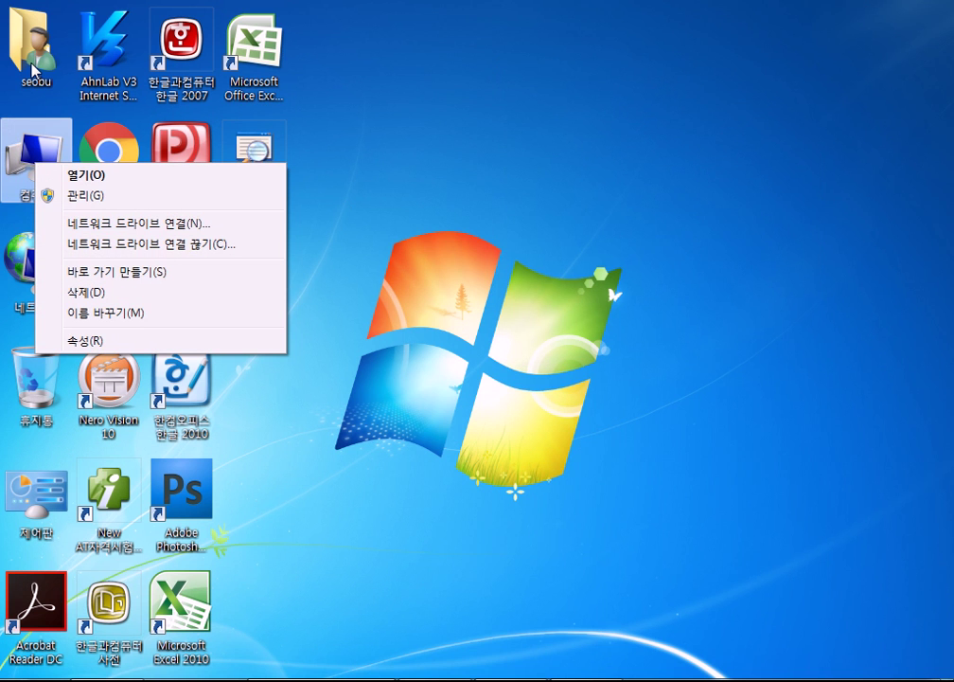
right_click(15, 243)
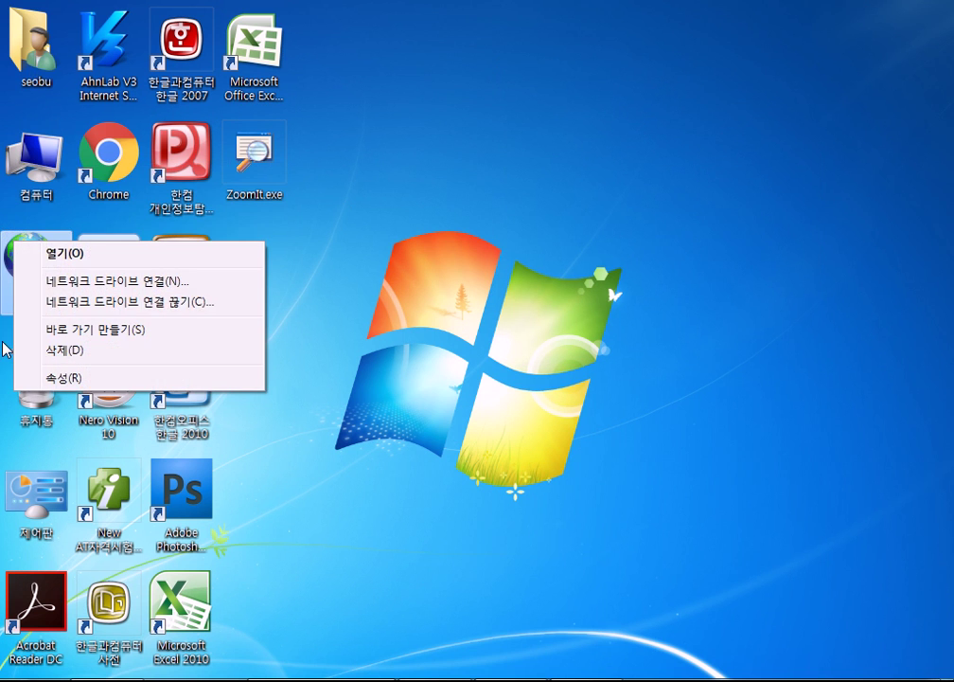
right_click(35, 382)
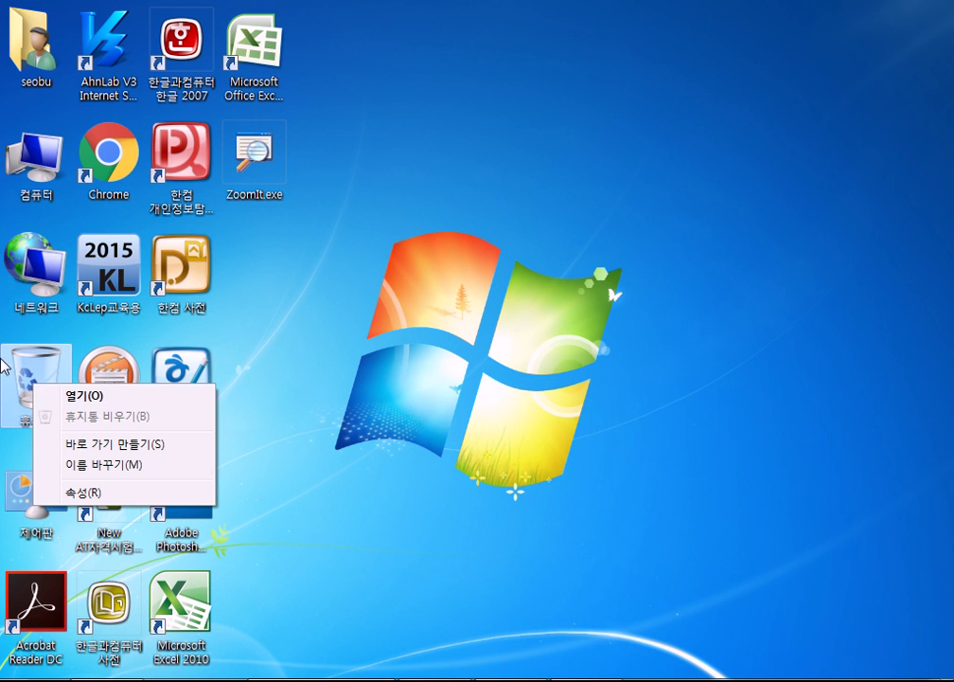
left_click(396, 282)
left_click(395, 282)
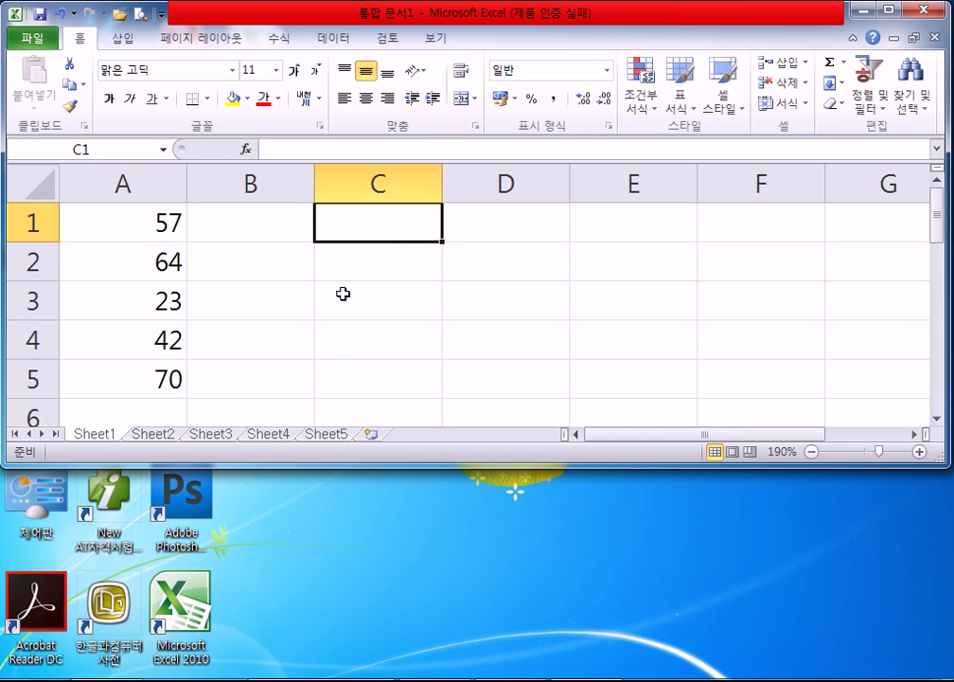
Switch to Excel and show the context menus of the selected range A1:A5 and of the empty cell B1
left_click_drag(160, 220, 148, 377)
right_click(137, 231)
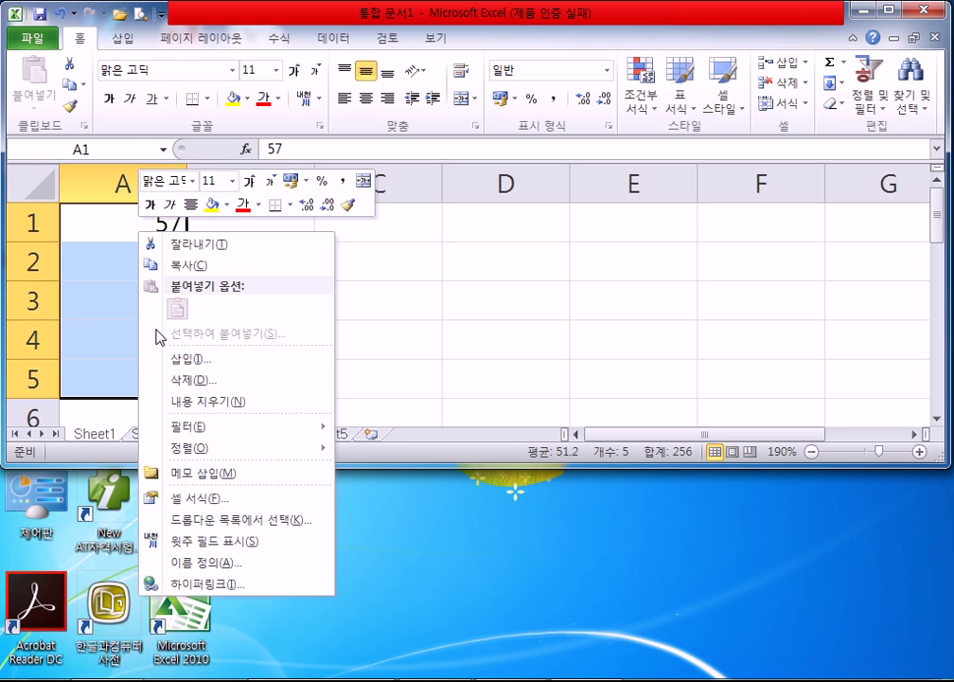
left_click(133, 278)
left_click(305, 232)
right_click(277, 230)
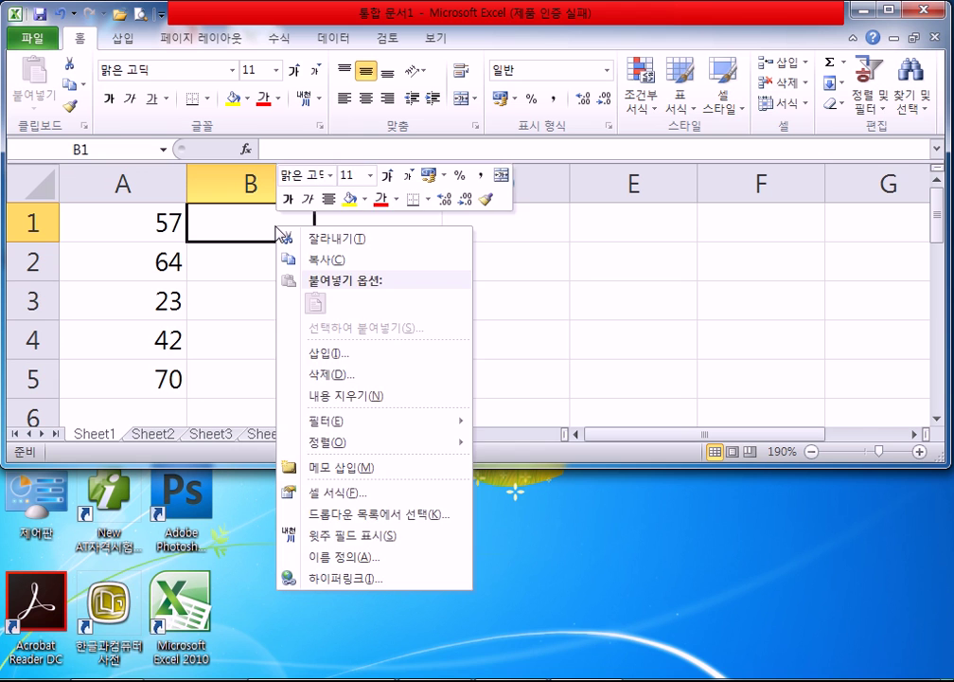
left_click(275, 225)
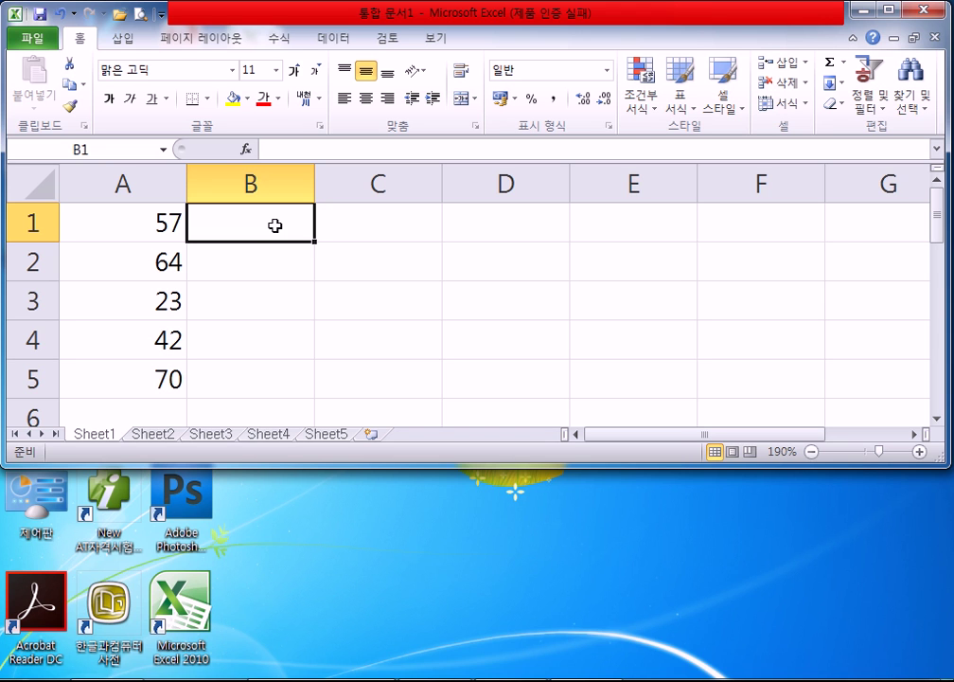
Display the 삽입 ribbon commands and show the context menus of cells B2, A2 and D3
left_click(121, 39)
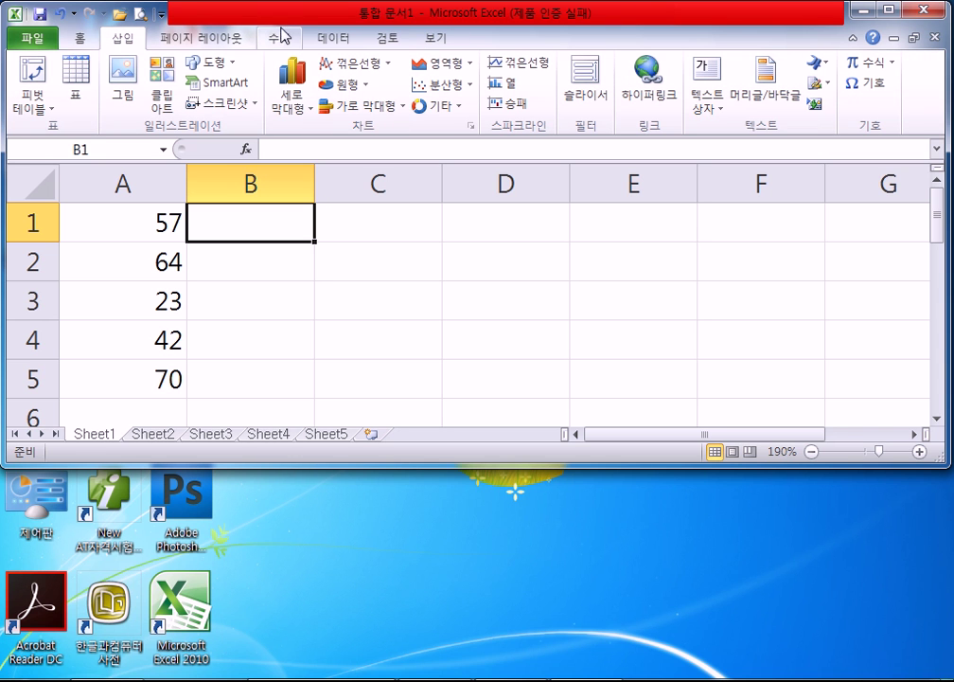
left_click(345, 275)
left_click(271, 262)
right_click(275, 267)
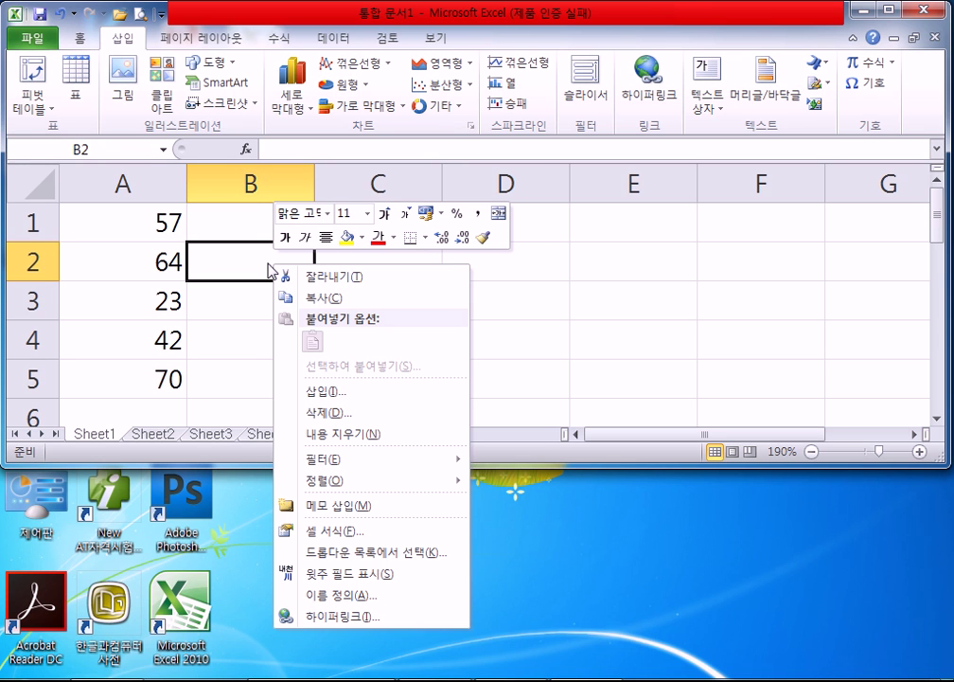
right_click(165, 268)
right_click(523, 296)
Show the context menus of the column B heading and of the row 1 and row 2 headings
right_click(274, 192)
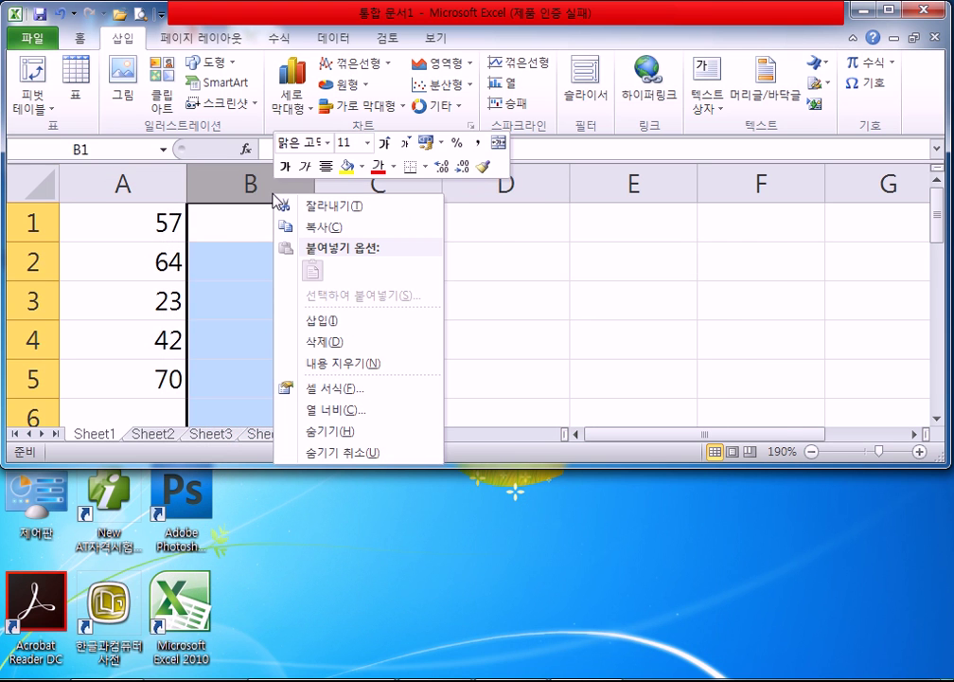
right_click(36, 215)
left_click(505, 179)
left_click(503, 178)
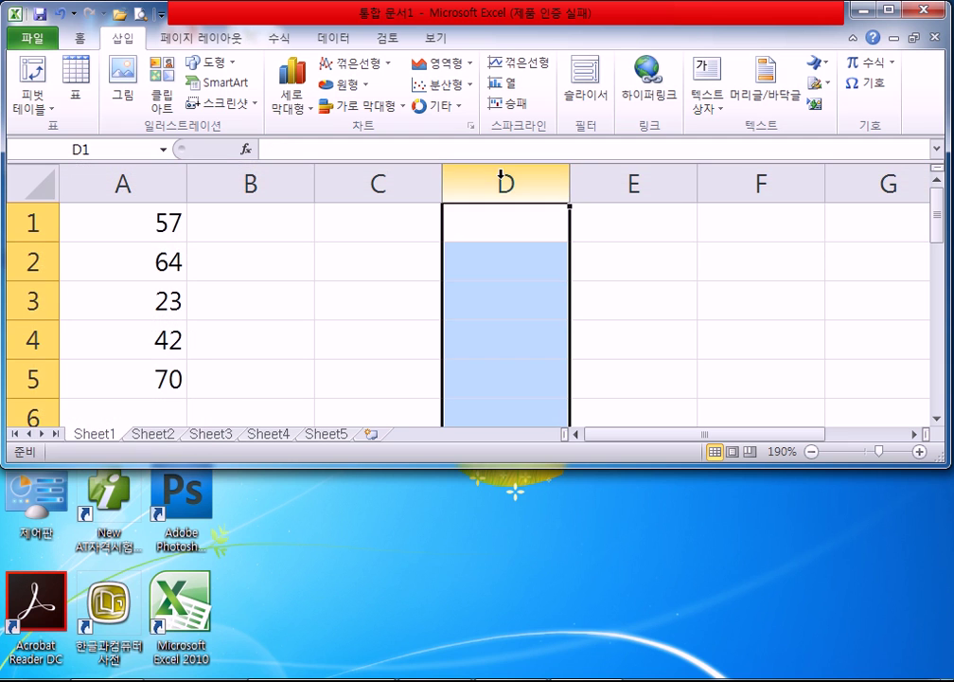
right_click(43, 261)
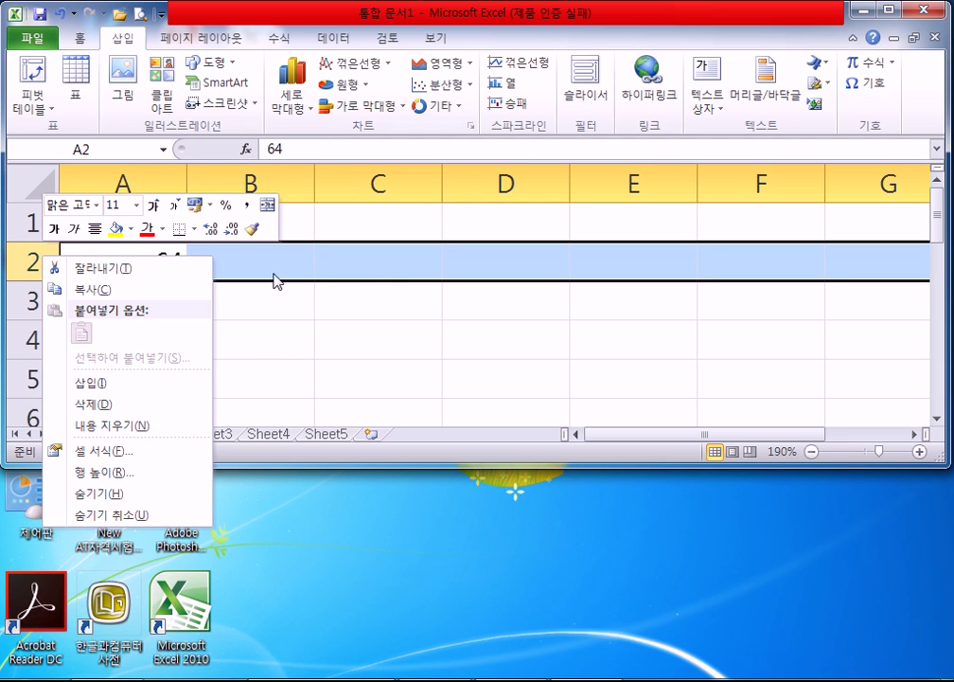
left_click(390, 285)
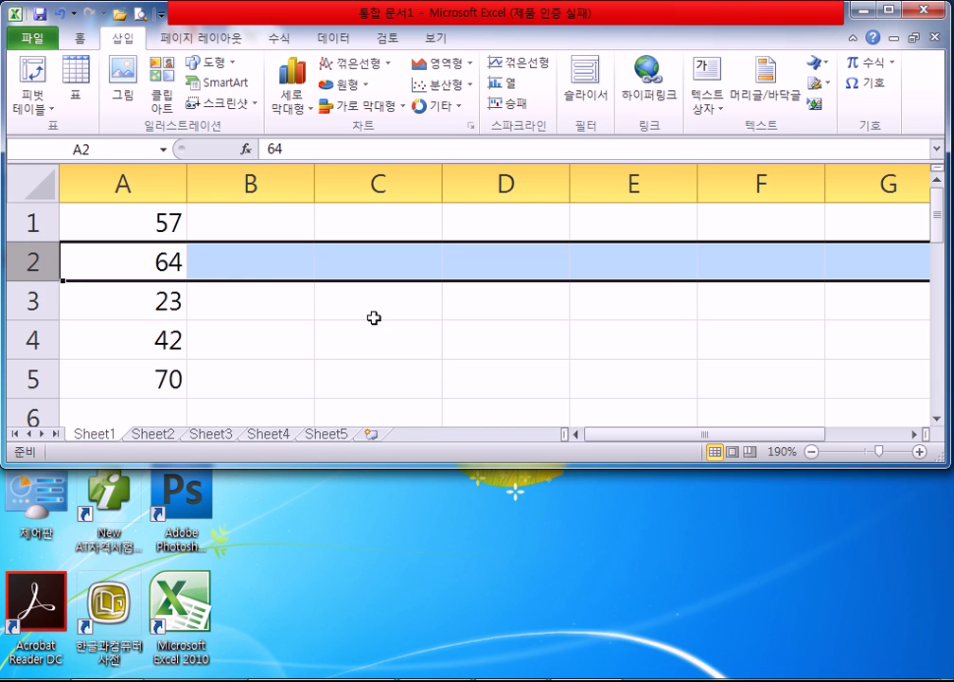
Select A1:A5 and add 최대값, 최소값 and 숫자 셀 수 to the status bar
left_click_drag(128, 223, 168, 380)
right_click(506, 451)
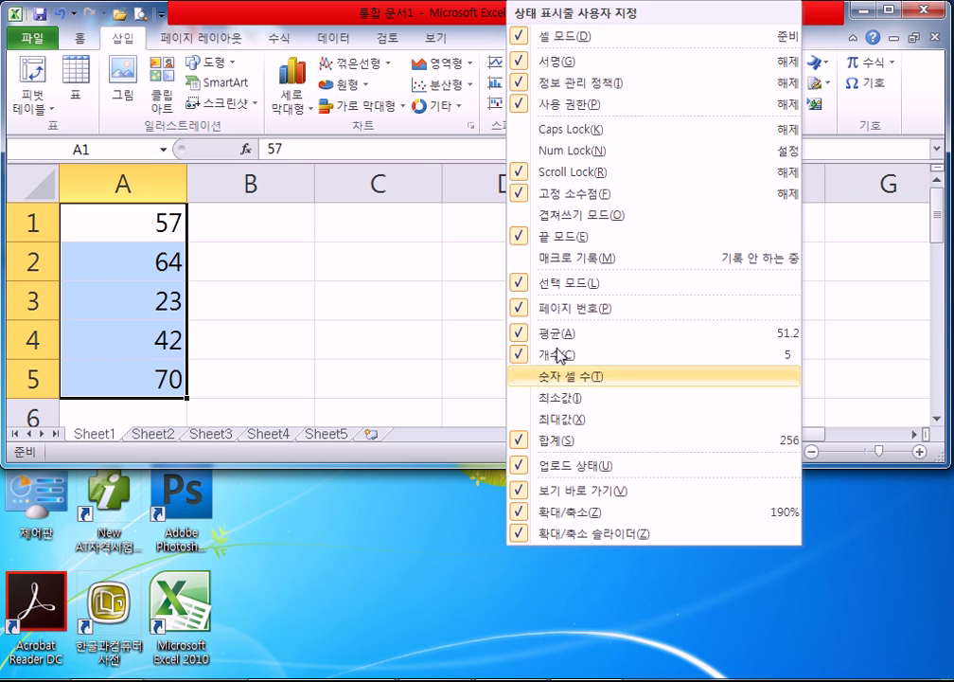
left_click(555, 420)
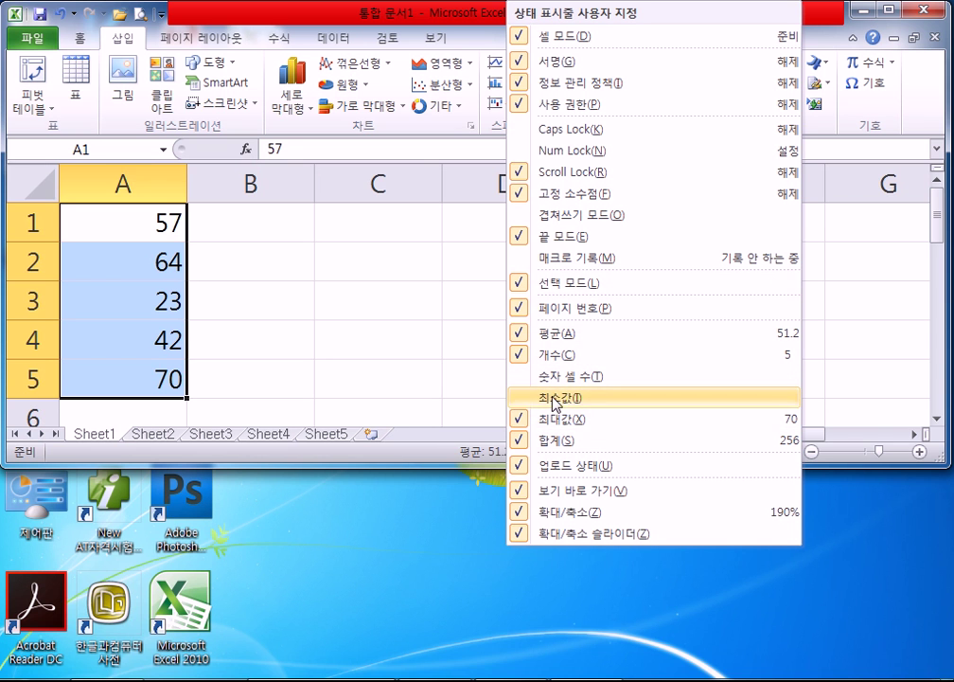
left_click(555, 399)
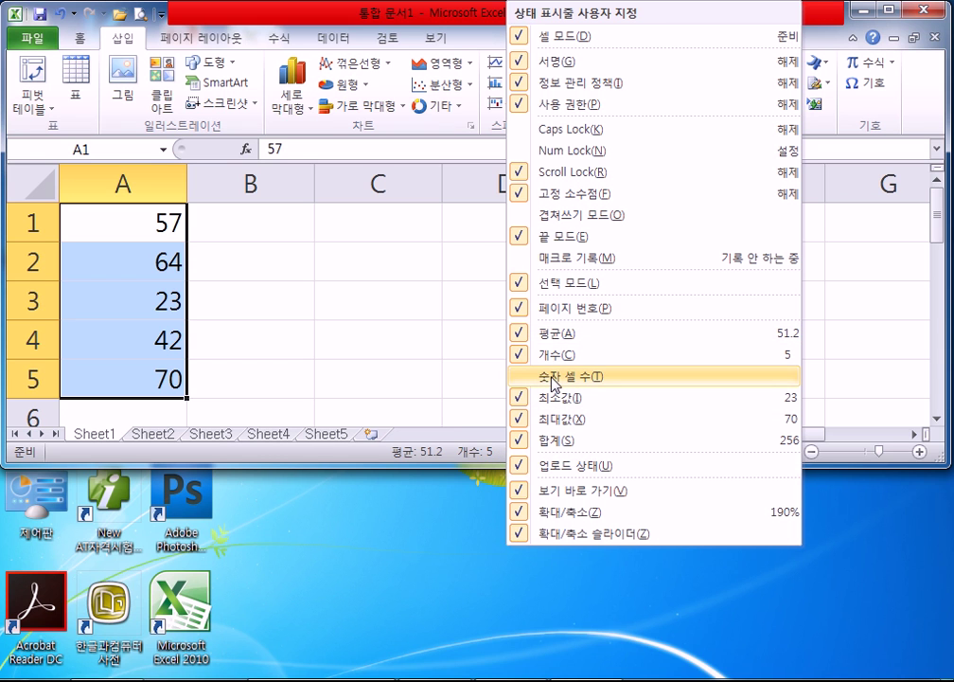
left_click(555, 379)
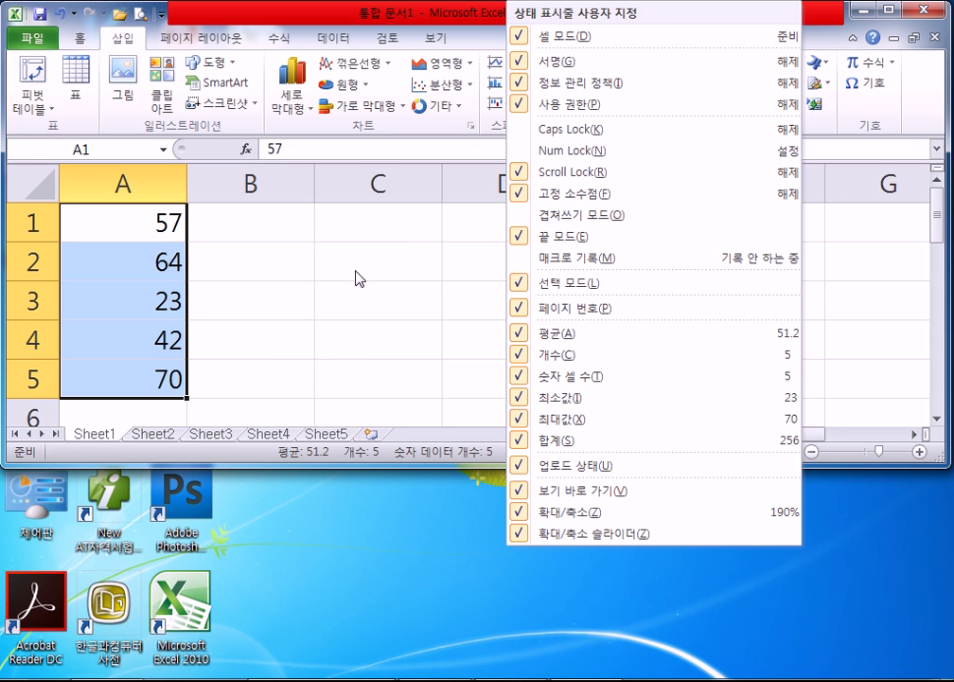
key("Escape")
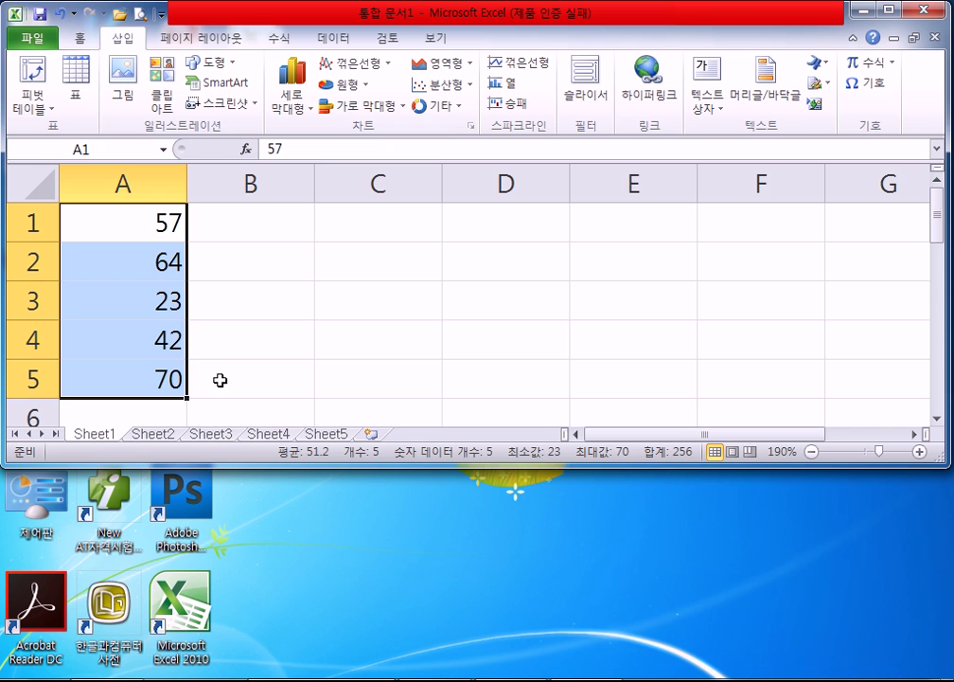
Enter 안녕 in cell A6 and 77 in cell A7
left_click(133, 379)
scroll(192, 290, "down", 2)
scroll(139, 267, "up", 1)
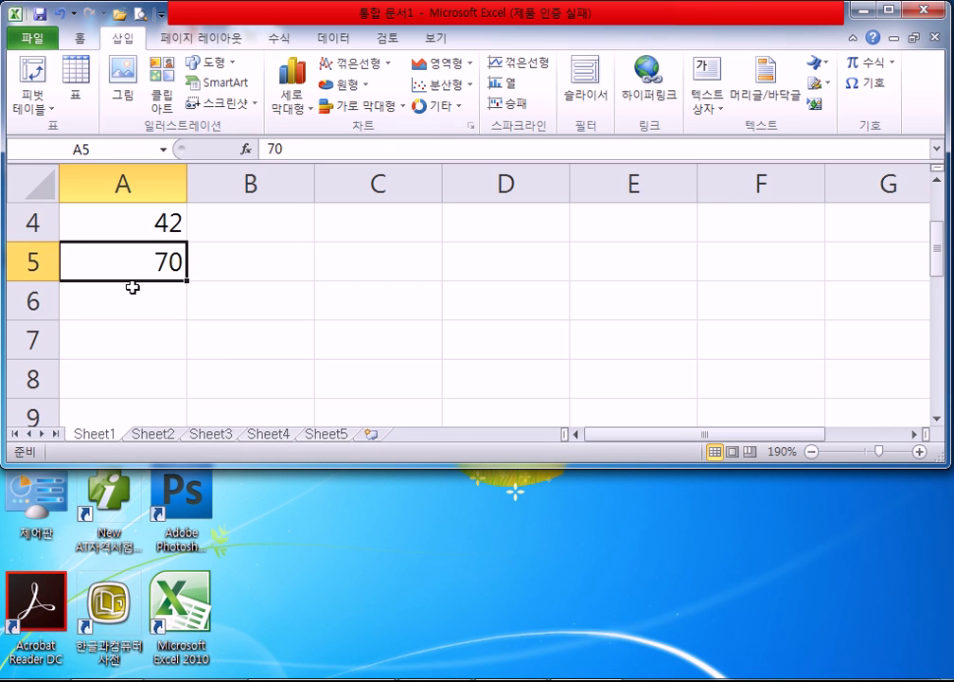
left_click(132, 299)
type("아녕")
key("Return")
type("7")
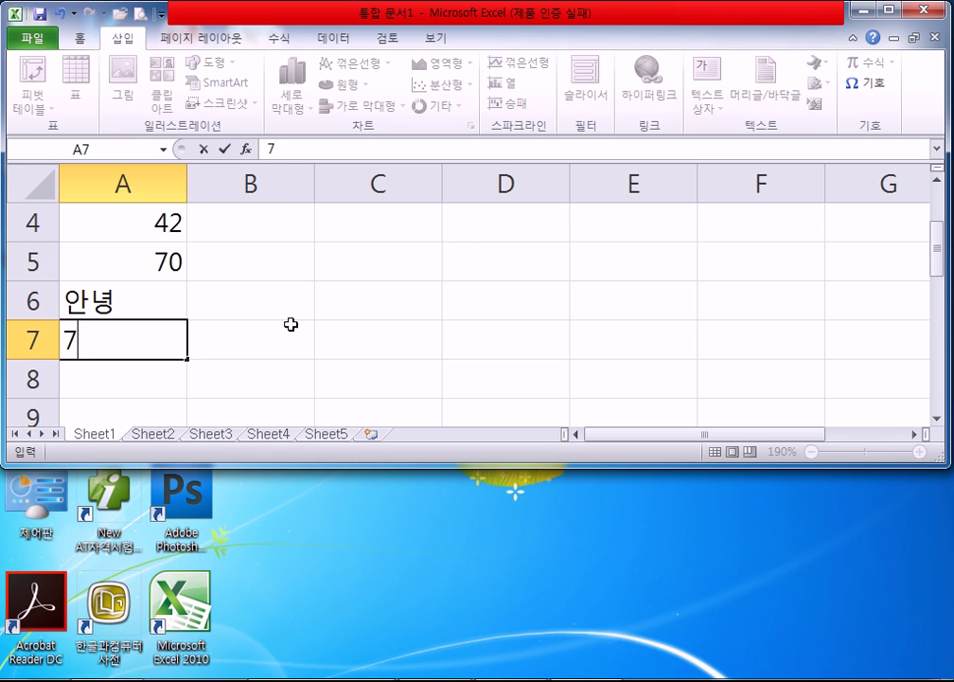
type("7")
key("Return")
Zoom the sheet out to 160%, make the Excel window taller and select A1:A7 to examine its status bar summaries
scroll(286, 324, "down", 2, "ctrl")
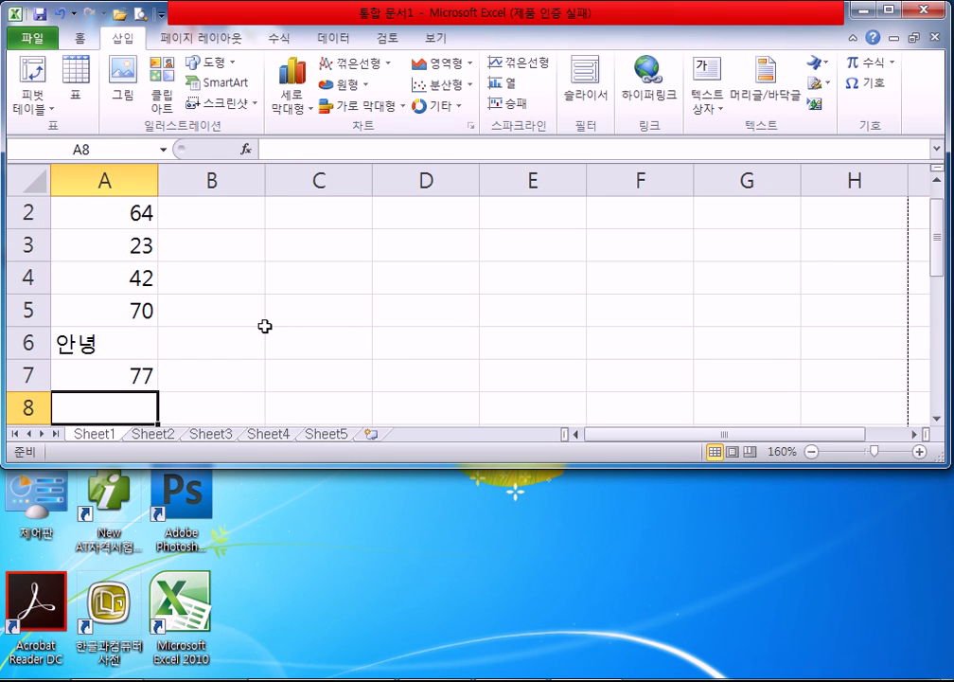
left_click_drag(135, 213, 104, 310)
scroll(90, 308, "up", 1)
left_click_drag(85, 211, 87, 337)
scroll(126, 327, "down", 1)
left_click(89, 275)
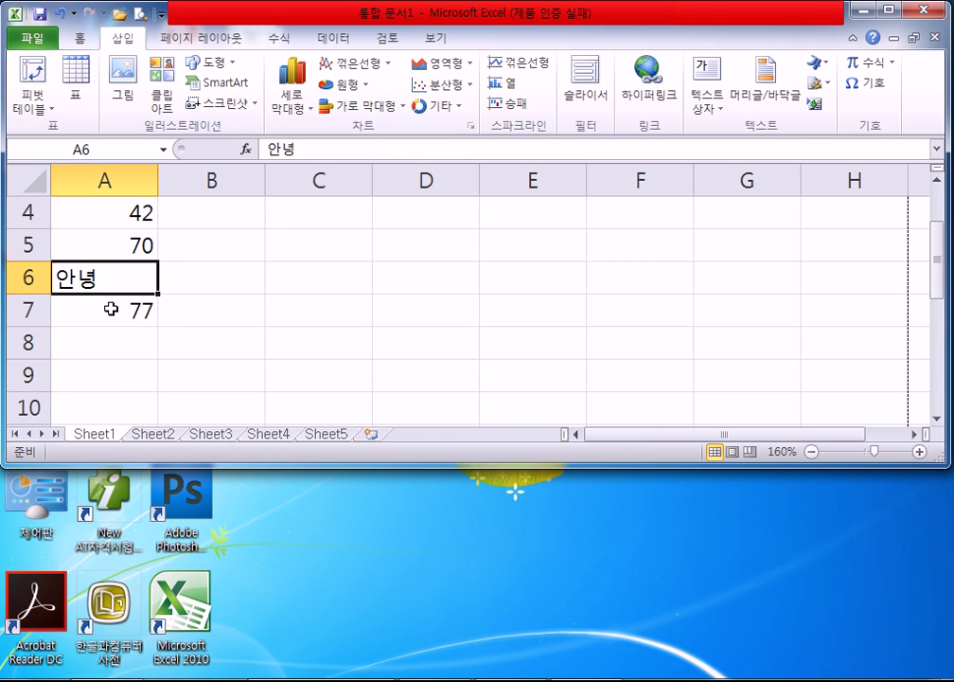
left_click(114, 311)
left_click_drag(239, 465, 230, 533)
scroll(252, 337, "up", 1)
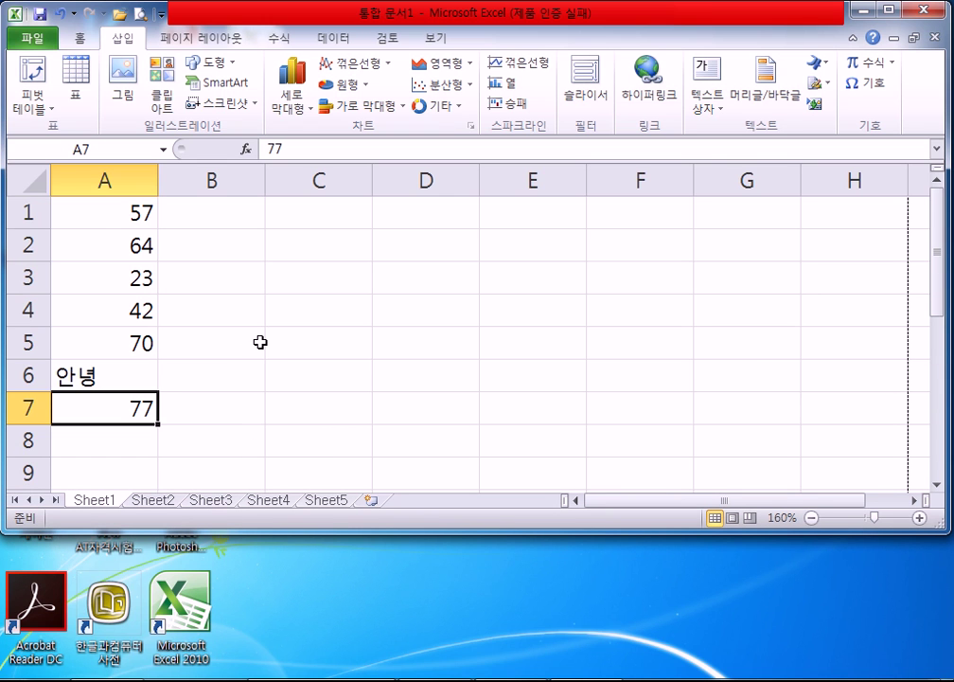
left_click_drag(115, 210, 108, 401)
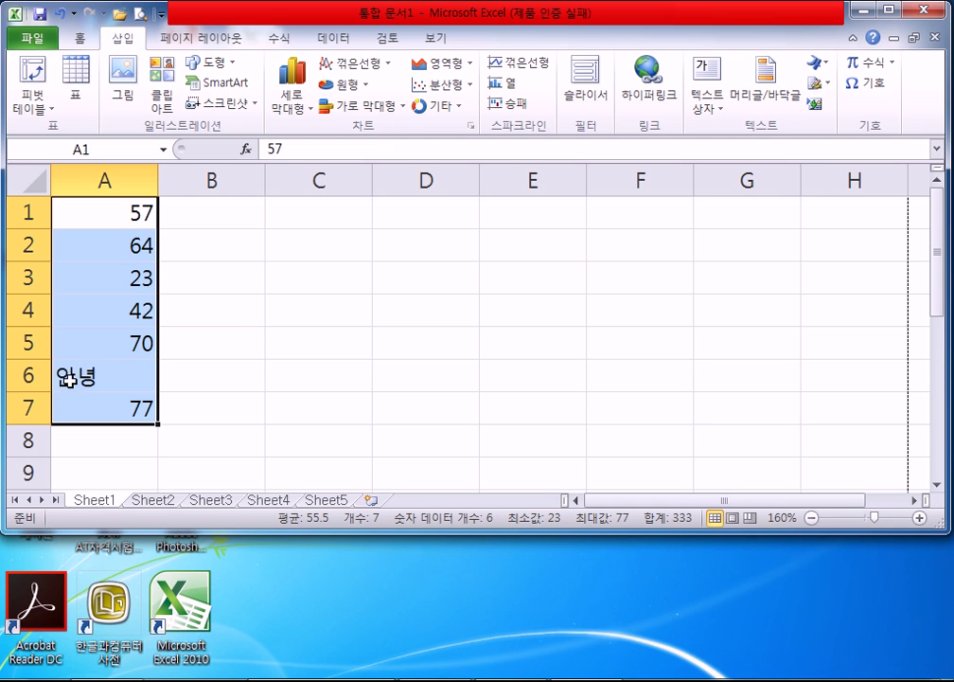
Clear cell A3 and reselect A1:A7 to check the status bar counts
left_click(94, 279)
key("Delete")
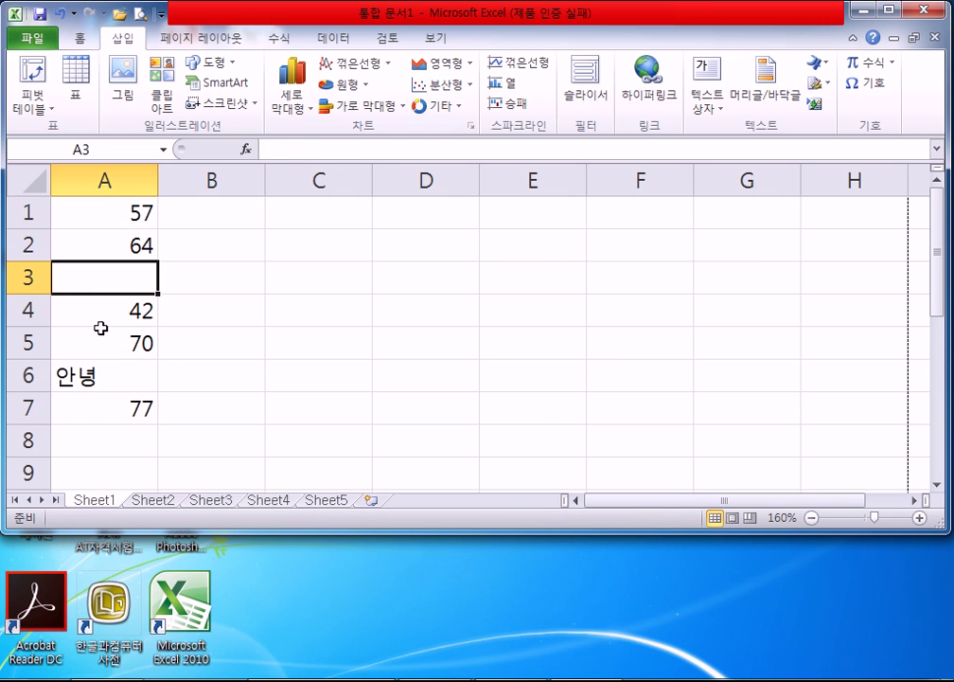
left_click_drag(111, 213, 99, 380)
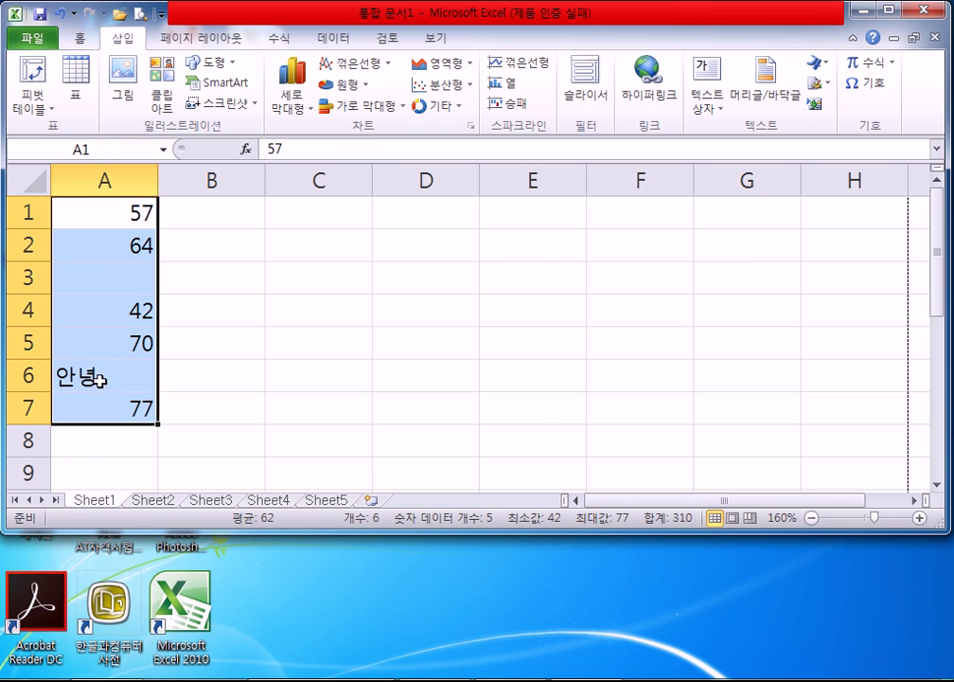
Go through the cells around blank A3 and select A1:A7 again to compare 개수 with 숫자 데이터 개수
left_click(98, 272)
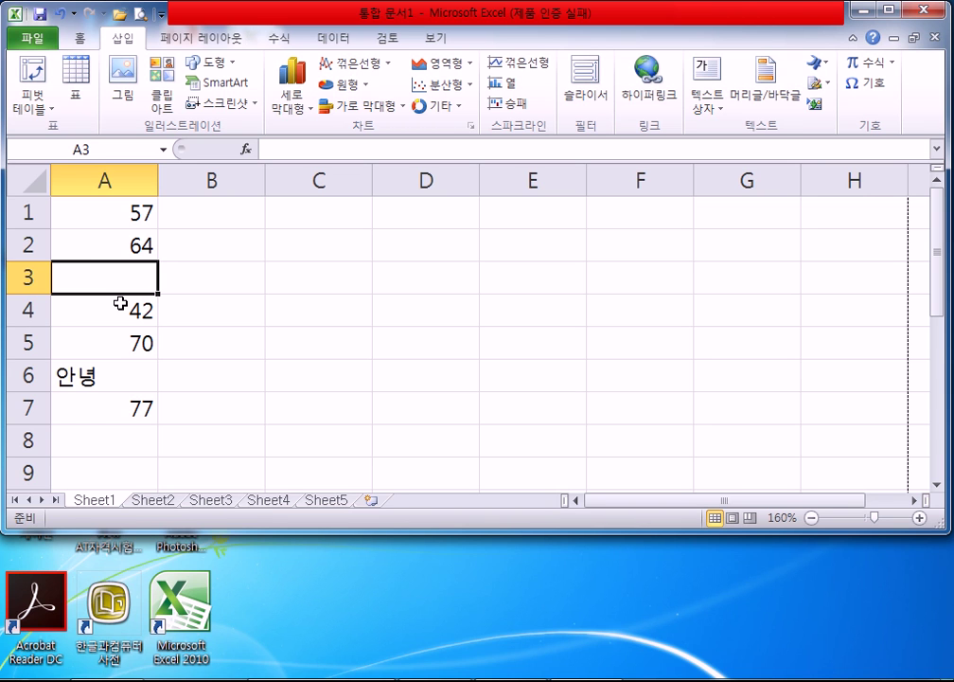
left_click(137, 308)
key("Up")
key("Up")
key("Up")
key("Down")
key("Down")
left_click_drag(133, 213, 117, 405)
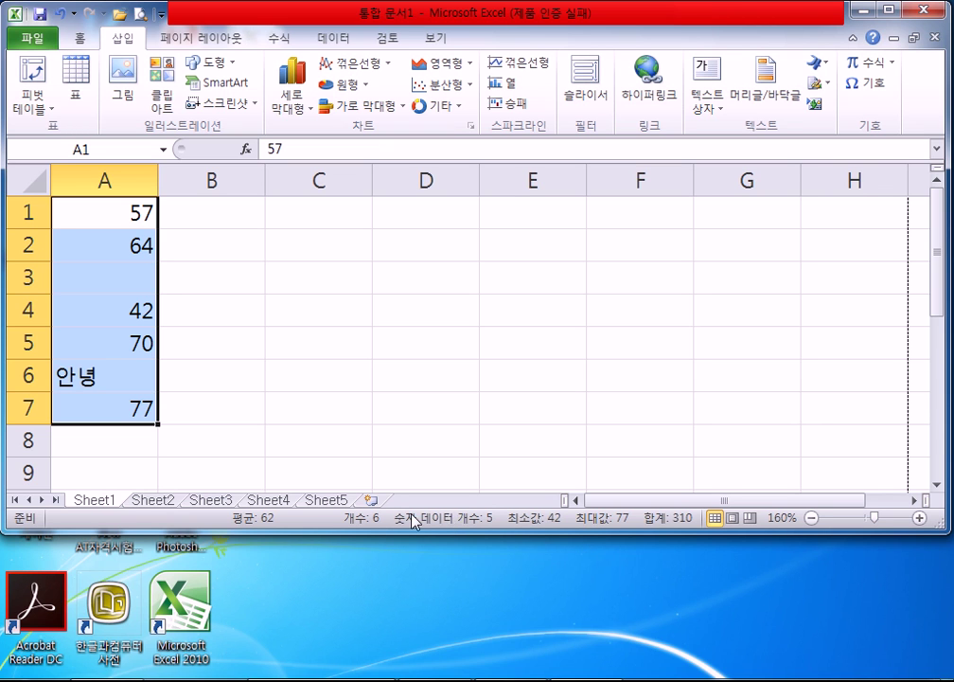
Zoom the sheet out to 130% and select cell A2
scroll(166, 399, "down", 2)
left_click(166, 399)
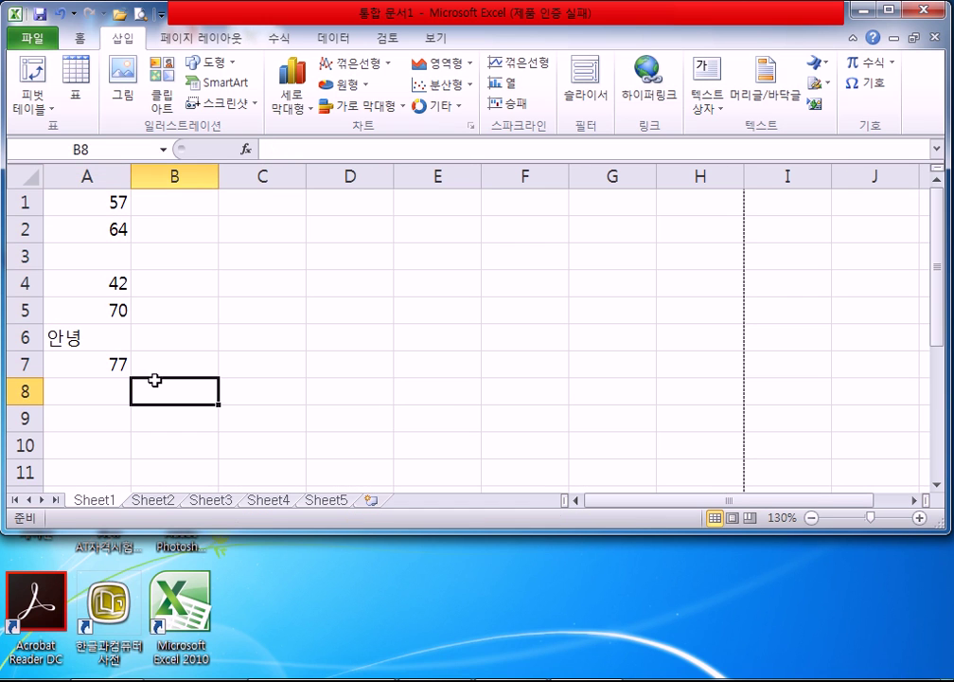
left_click(111, 262)
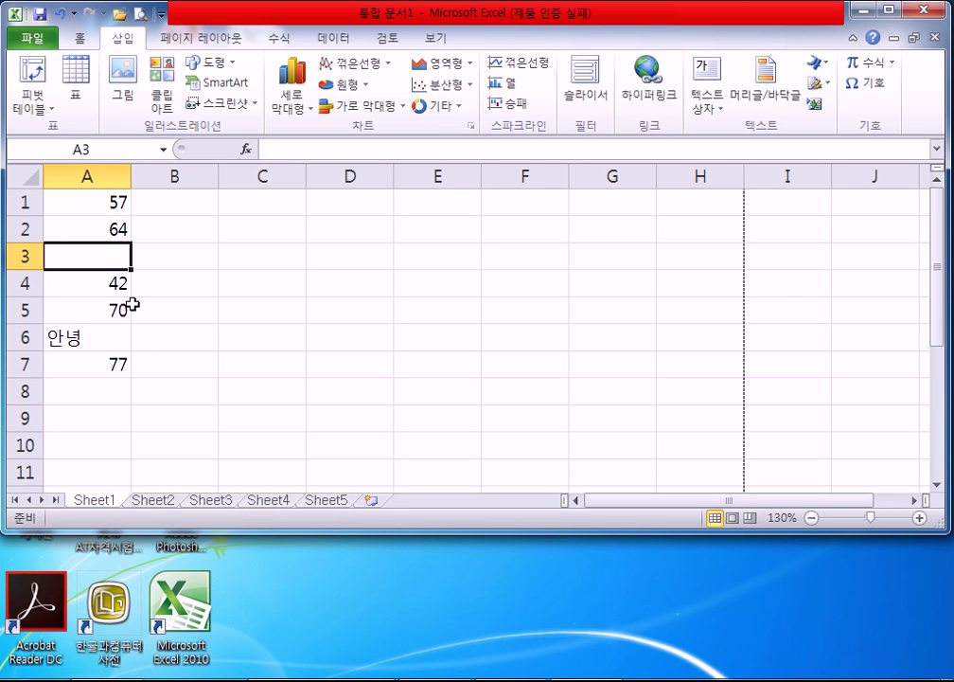
scroll(344, 410, "down", 6)
scroll(312, 414, "up", 6)
left_click(102, 219)
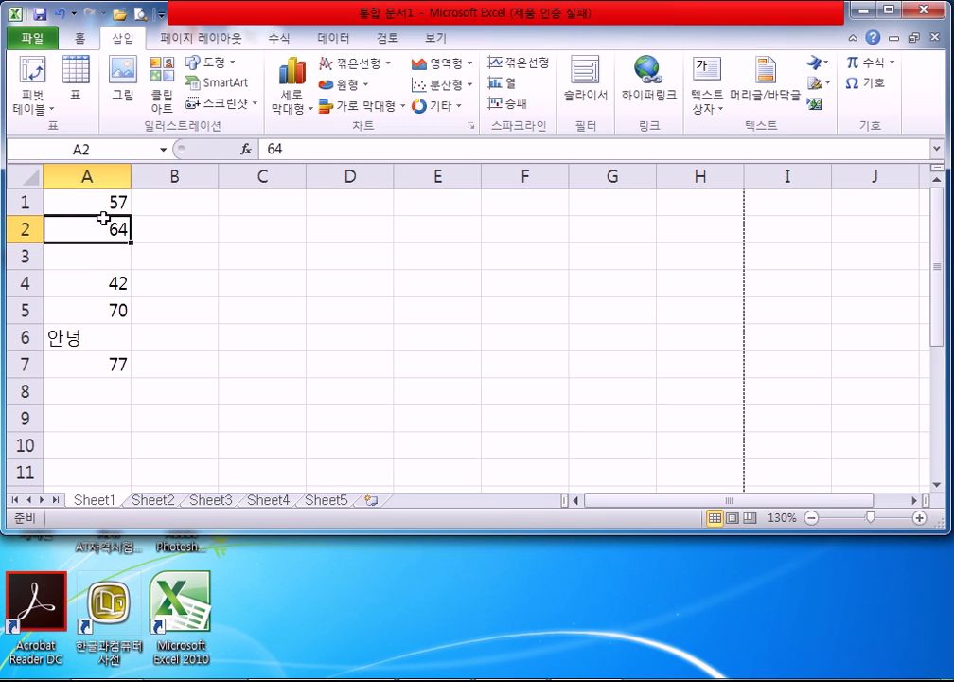
Replace the text in A6 with 80, fill blank A3 with 77, and reselect A1:A7 to check the status bar counts
left_click_drag(111, 203, 83, 370)
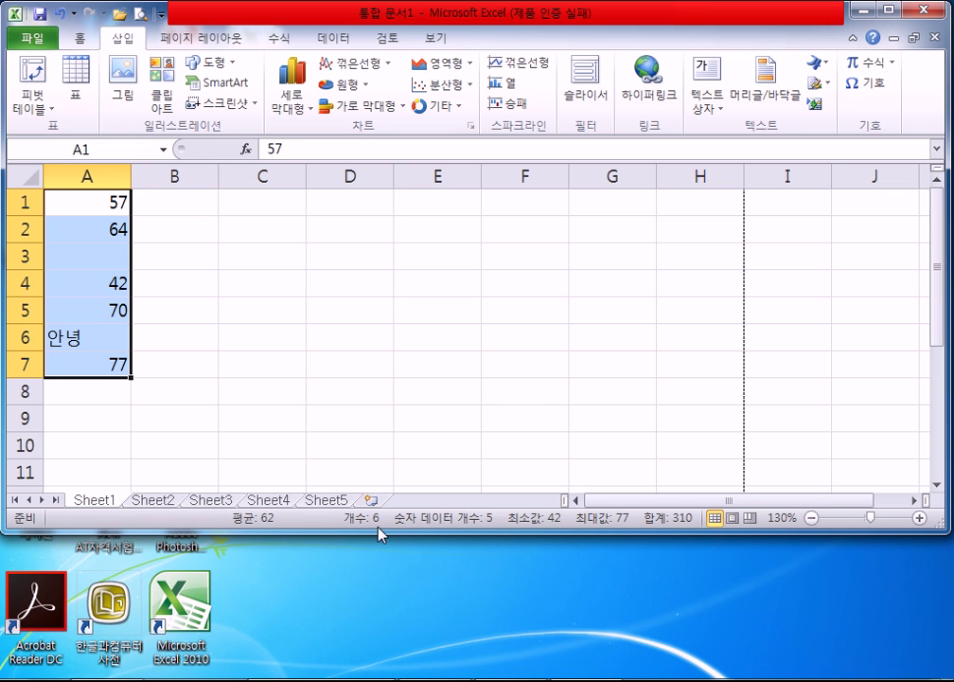
left_click(74, 336)
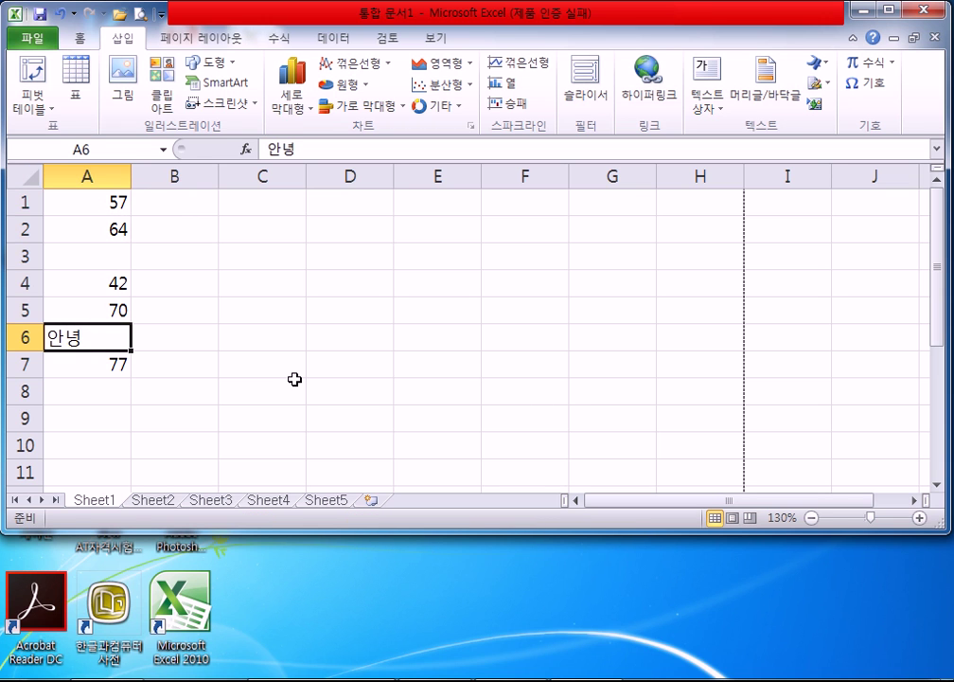
type("80")
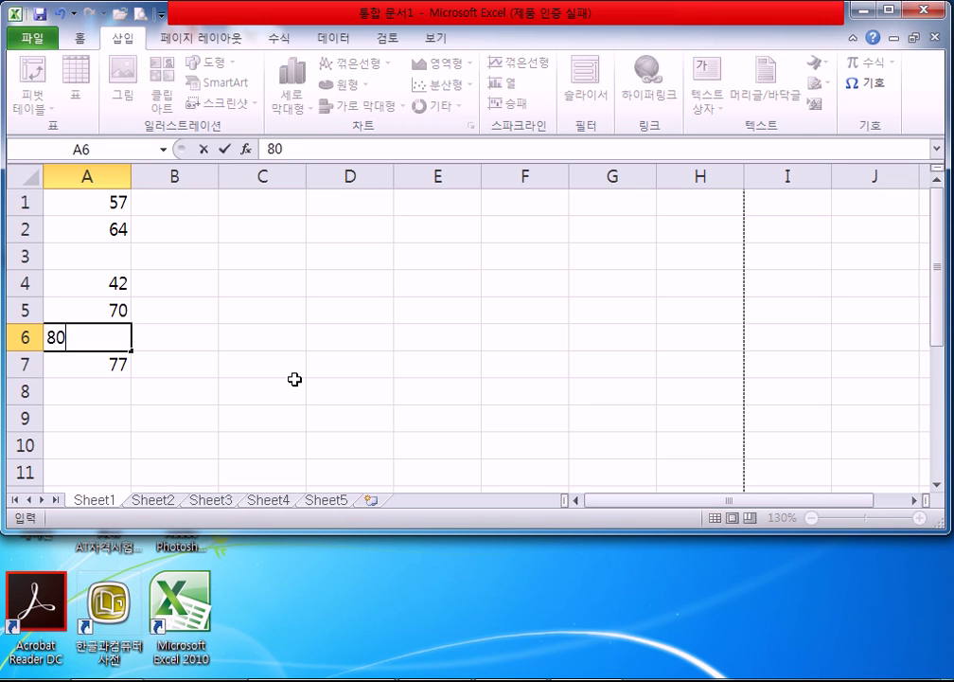
left_click(94, 255)
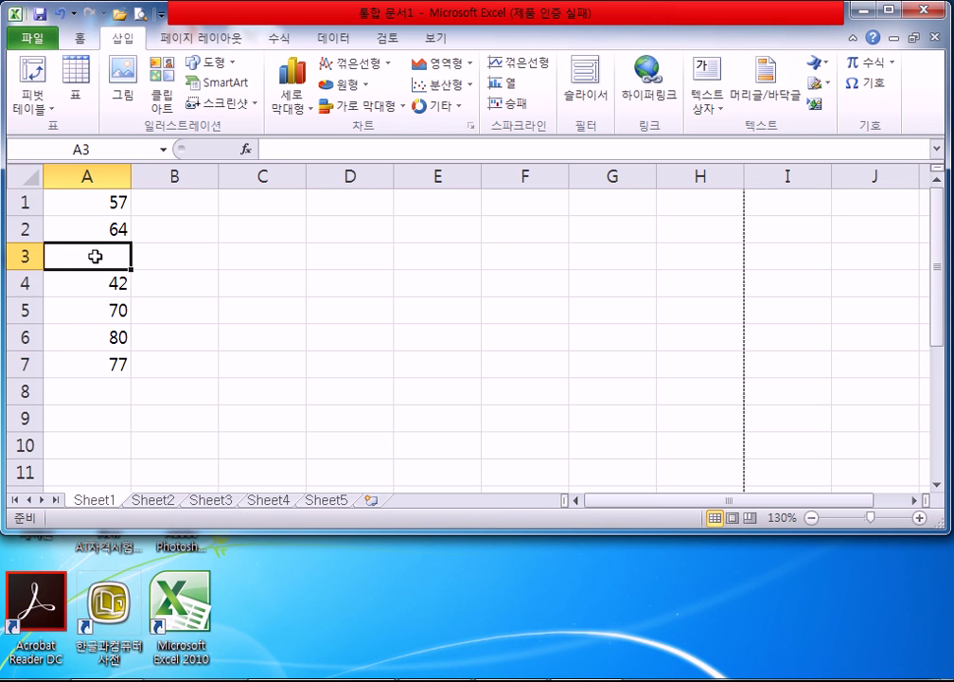
type("77")
key("Return")
left_click_drag(92, 205, 92, 365)
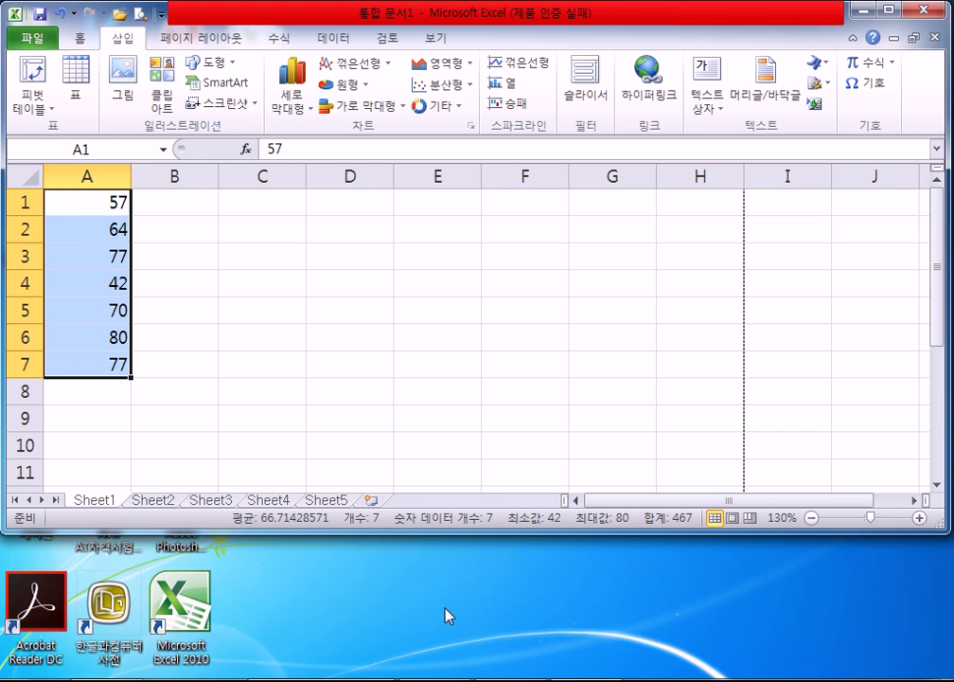
Shorten the Excel window to just below row 7 and select the whole data block around A2
left_click_drag(405, 532, 410, 428)
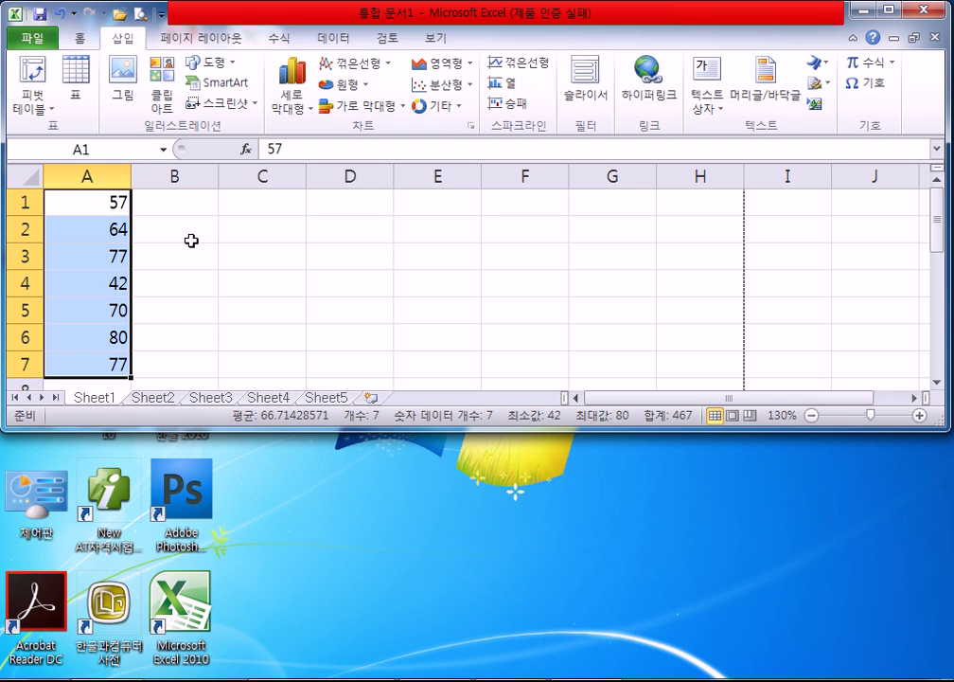
left_click(255, 220)
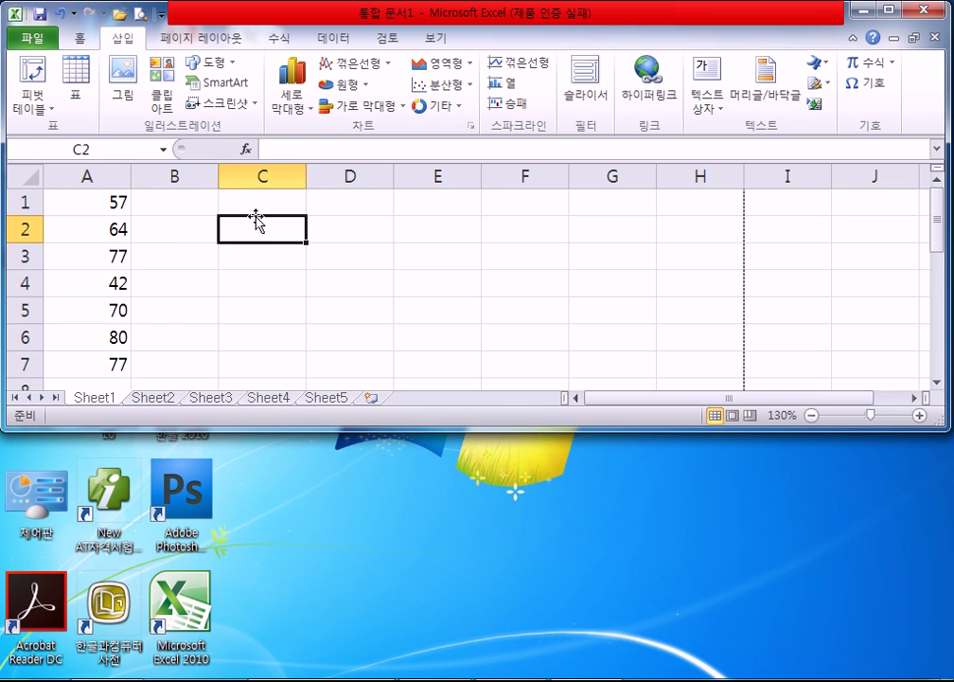
left_click(252, 206)
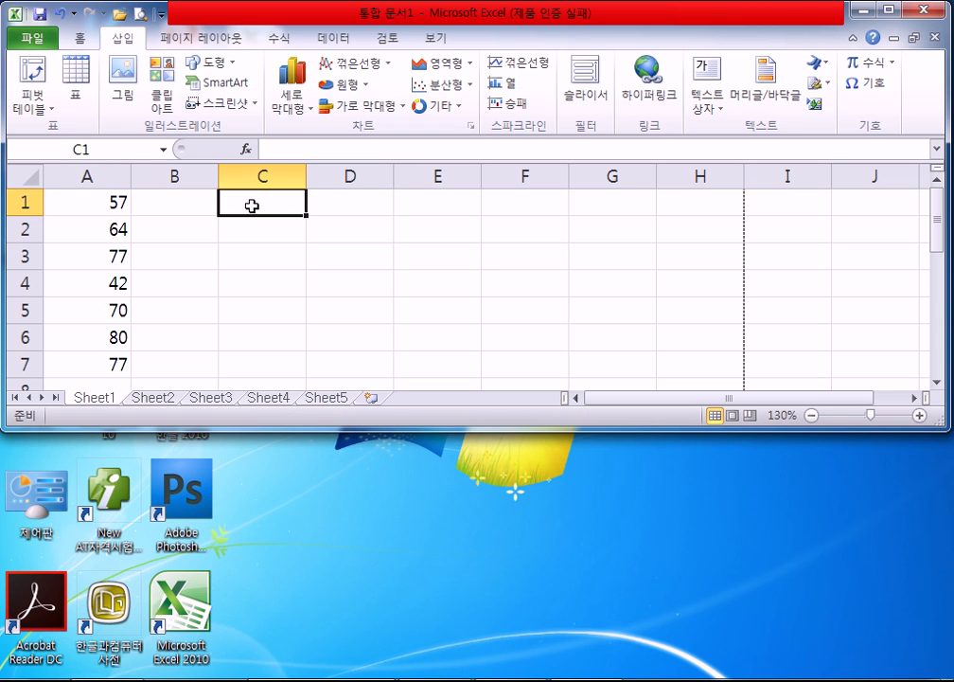
left_click(101, 230)
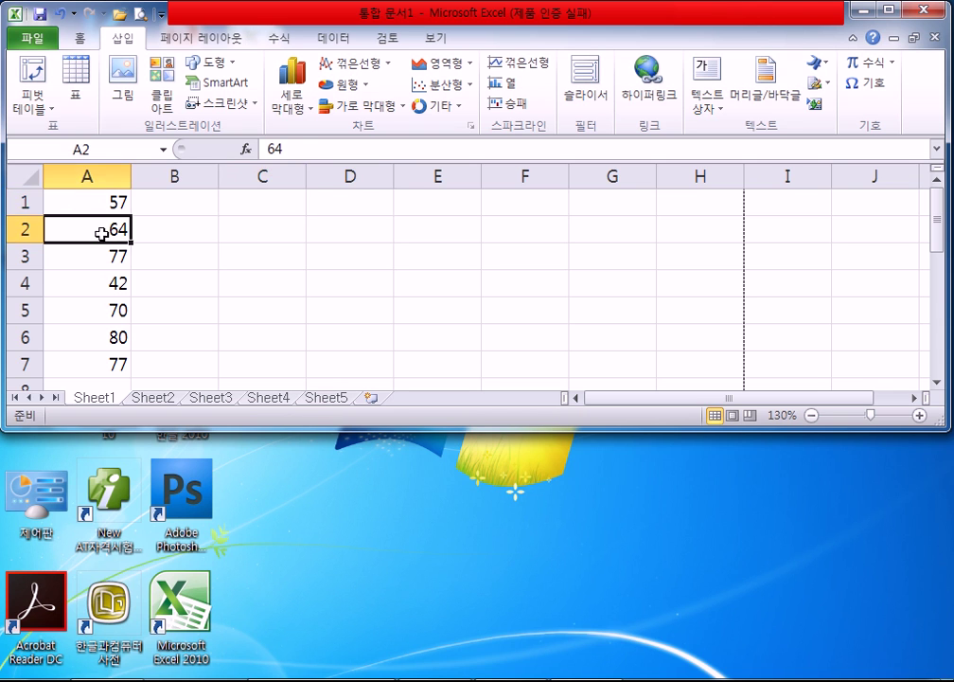
key("ctrl+a")
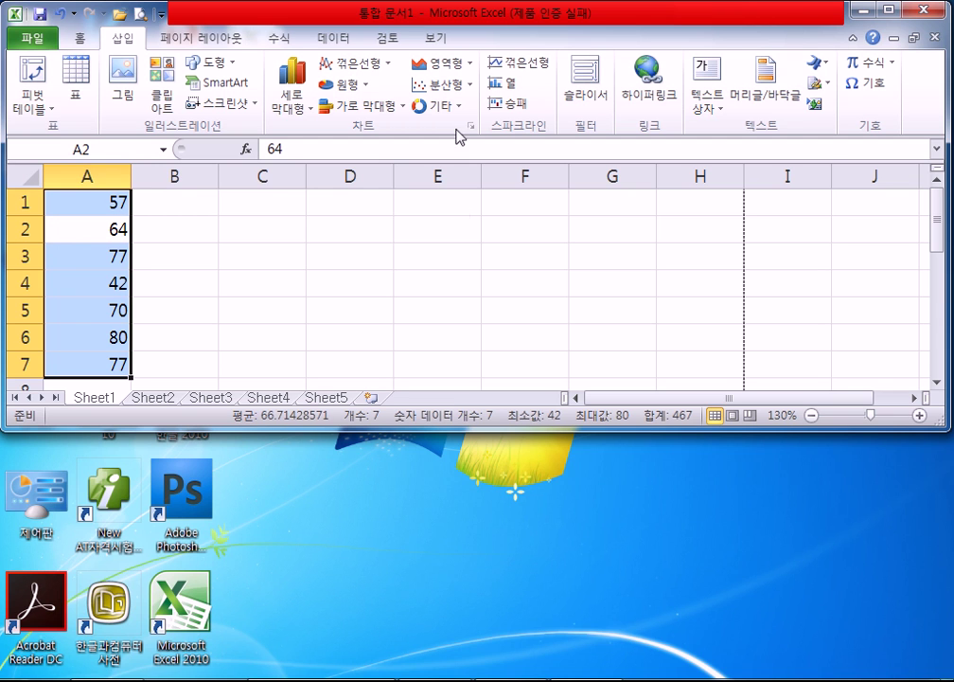
Maximize the Excel window, zoom the sheet to 190% and clear the numbers in A1:A7
double_click(633, 21)
scroll(264, 298, "up", 4)
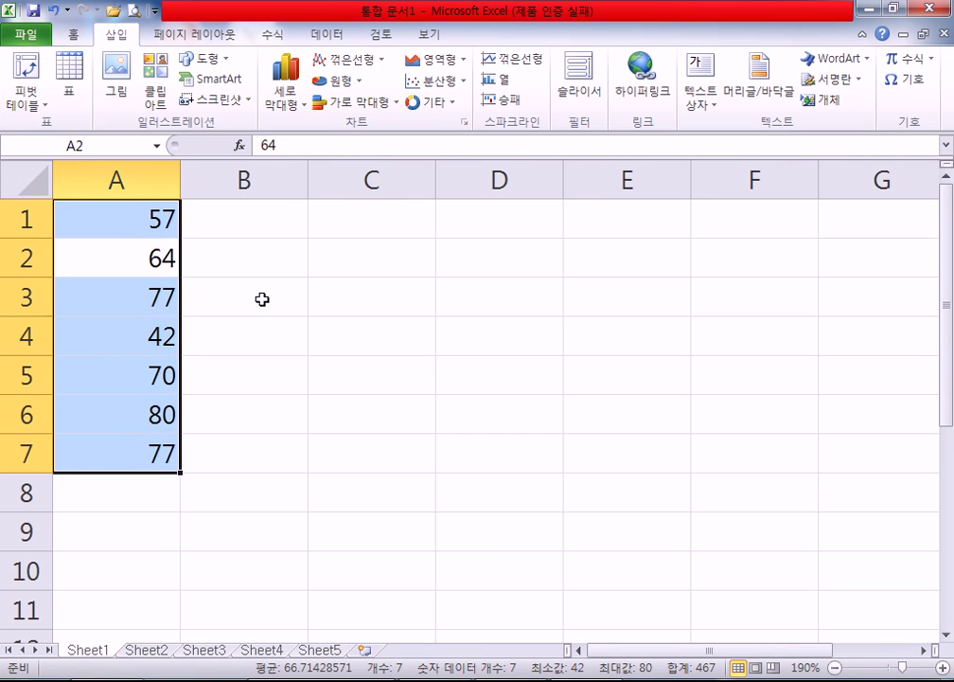
left_click_drag(123, 214, 116, 450)
key("Delete")
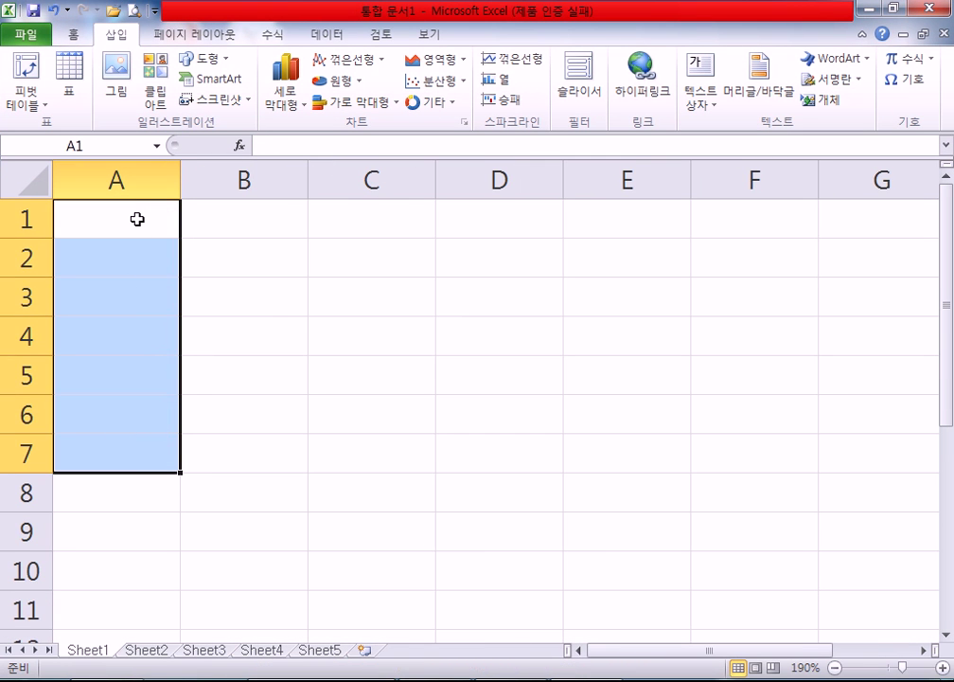
key("ctrl+z")
left_click_drag(113, 212, 82, 453)
key("Delete")
left_click(352, 325)
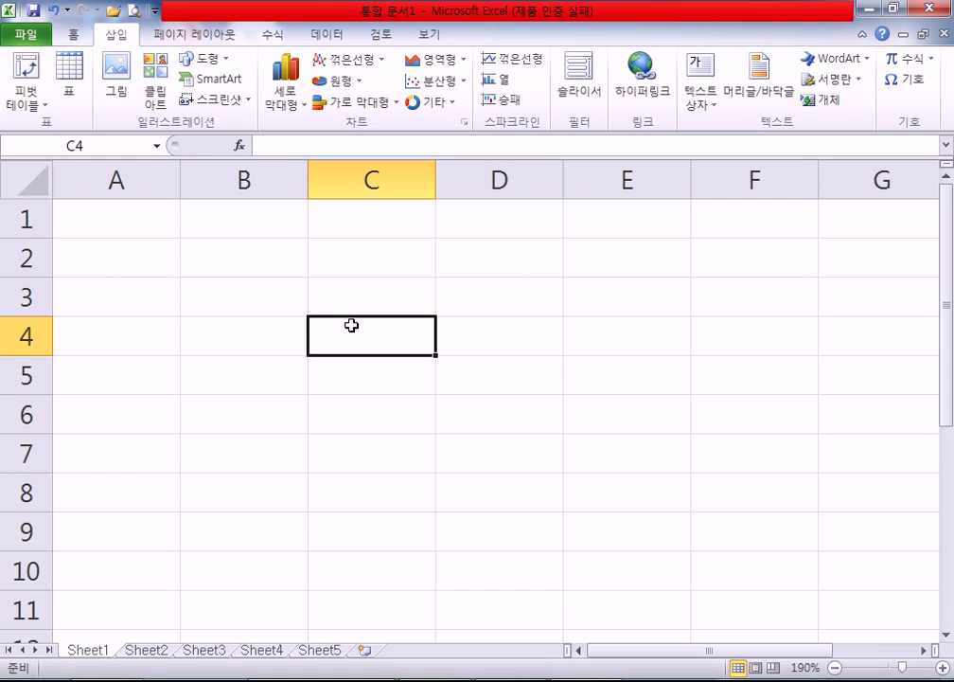
Select the entire columns A to E one at a time, followed by the entire rows 1 to 3
left_click(109, 178)
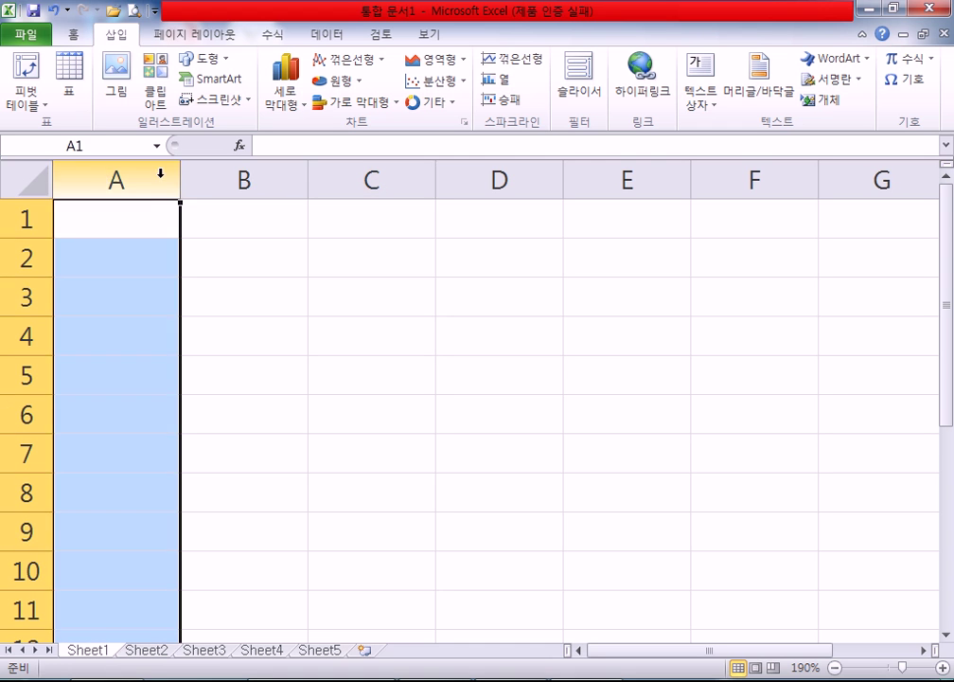
left_click(248, 179)
left_click(351, 179)
left_click(502, 179)
left_click(615, 179)
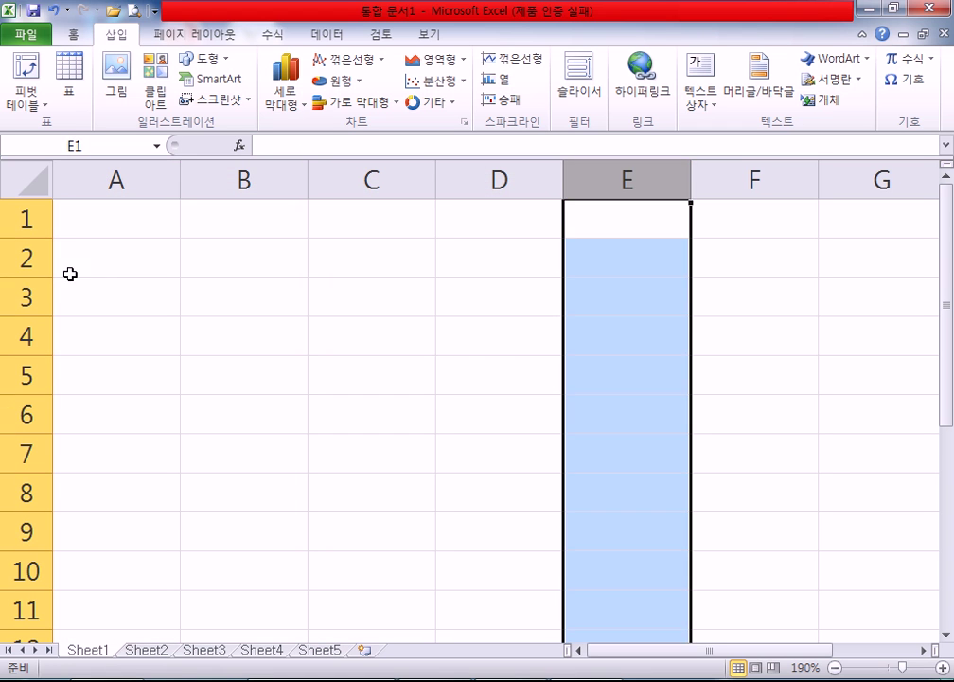
left_click(21, 217)
left_click(15, 258)
left_click(14, 296)
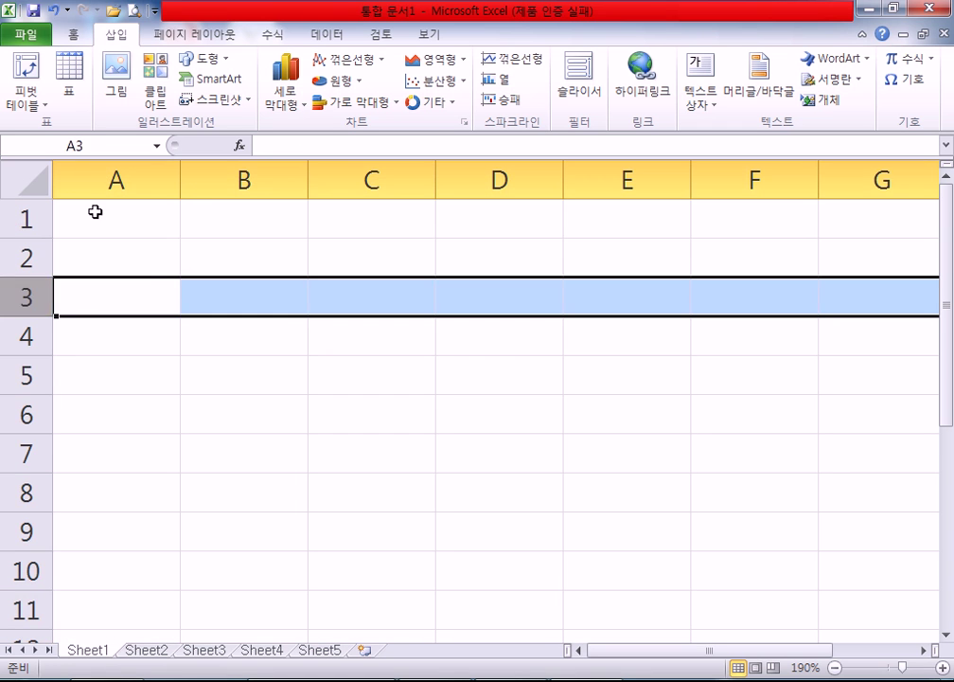
Go through columns A, B and C repeatedly, selecting each whole column, and finish on cell A2
left_click(118, 179)
left_click(294, 180)
left_click(371, 179)
left_click(159, 180)
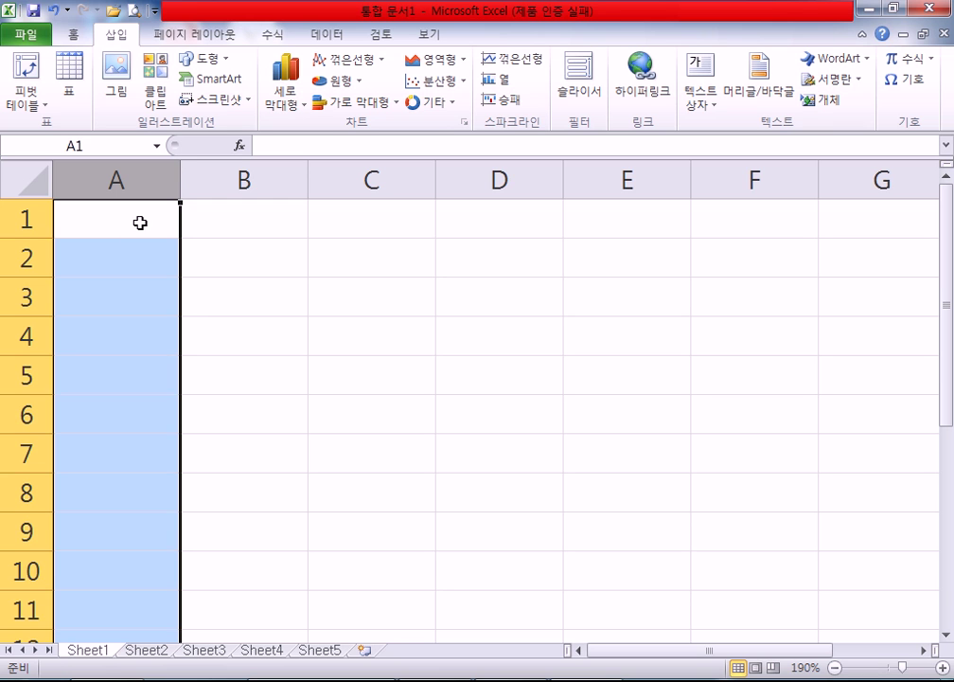
left_click(225, 176)
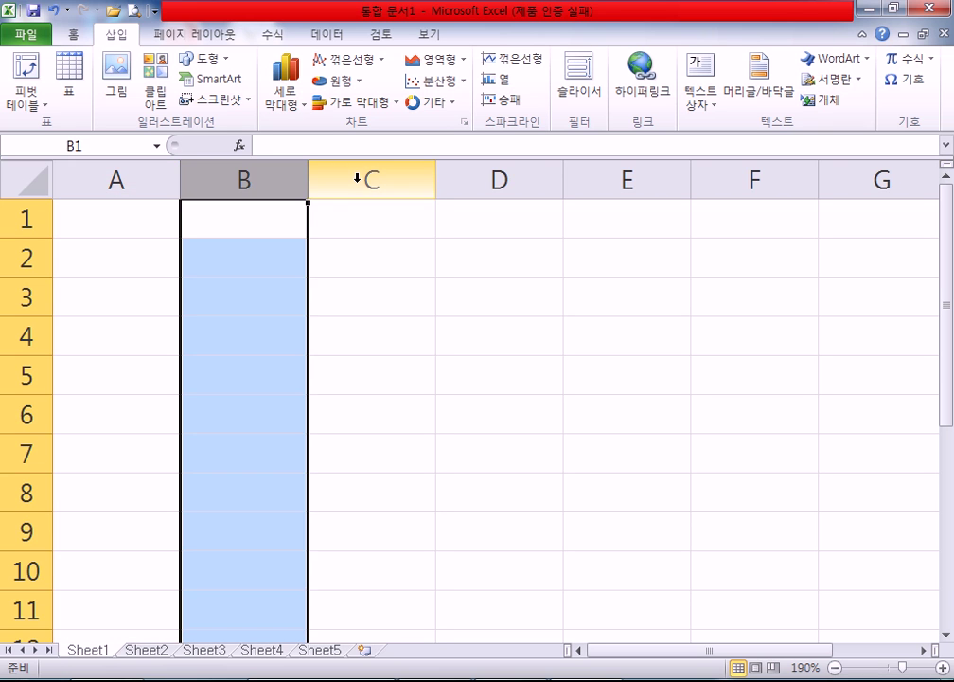
left_click(356, 177)
left_click(138, 164)
left_click(244, 178)
left_click(366, 181)
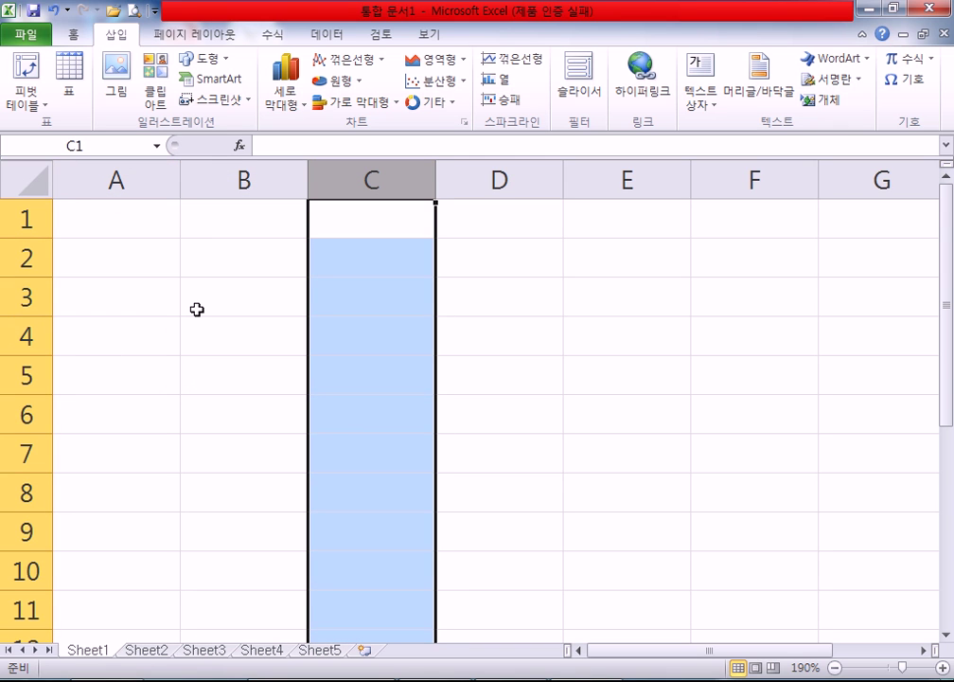
left_click(160, 183)
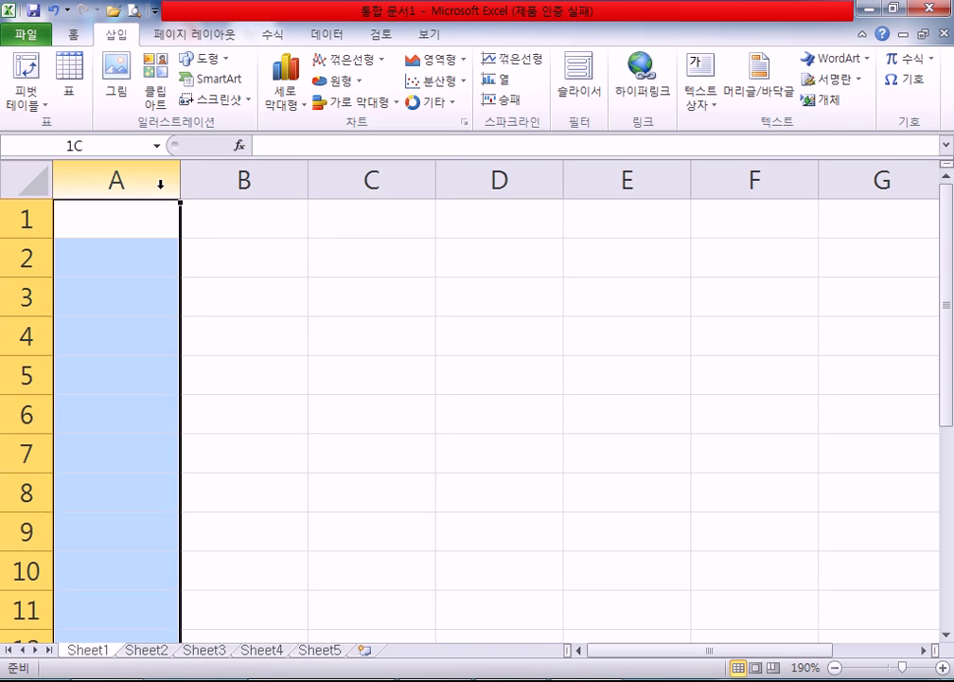
left_click(215, 219)
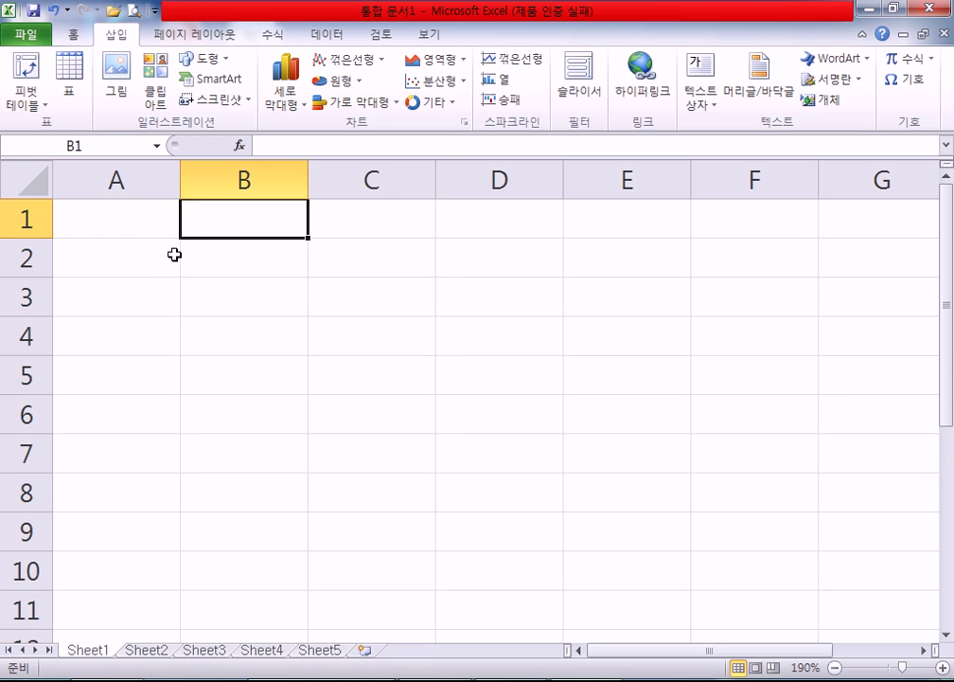
left_click(108, 254)
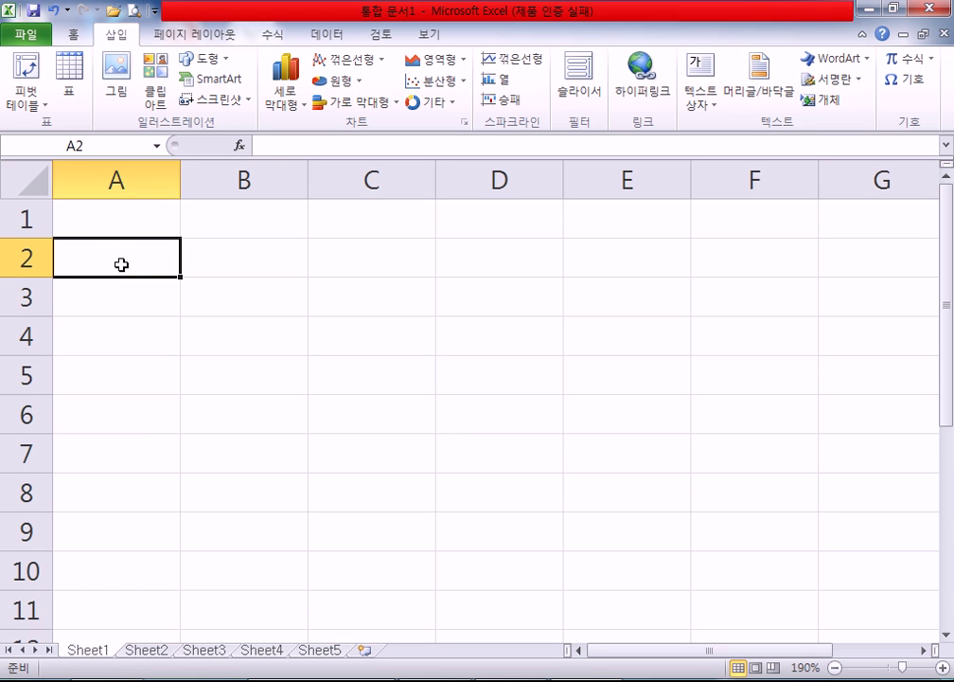
type("wndbrmd")
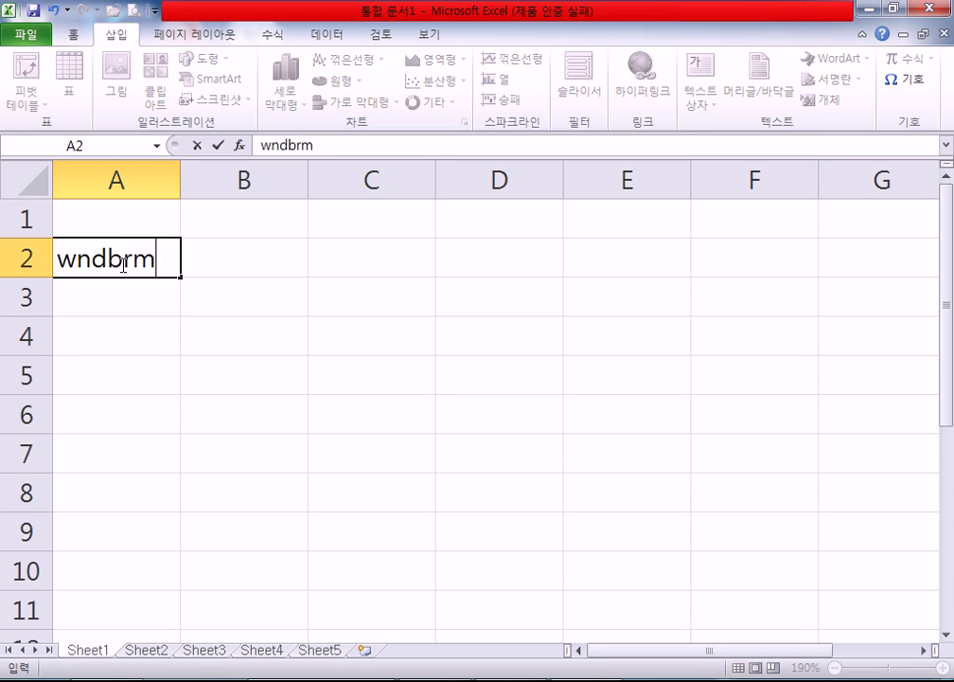
key("Escape")
type("wqn")
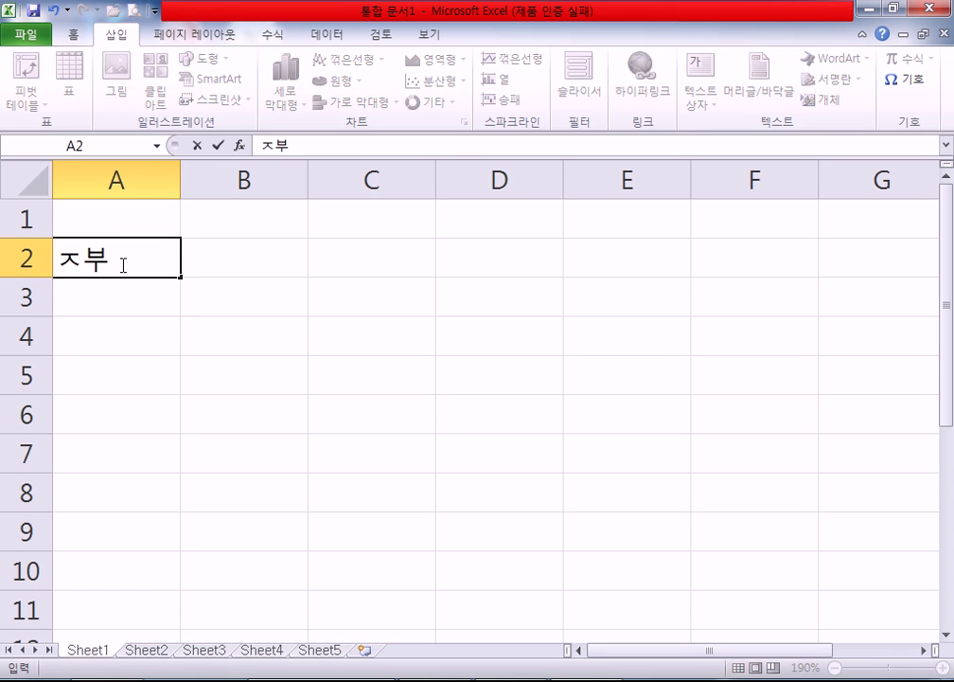
key("Escape")
Enter the title 주유금액 in cell A2, reopen it for editing and commit it as is
type("wndbrmna")
key("BackSpace")
key("BackSpace")
key("BackSpace")
type("rmador")
key("Return")
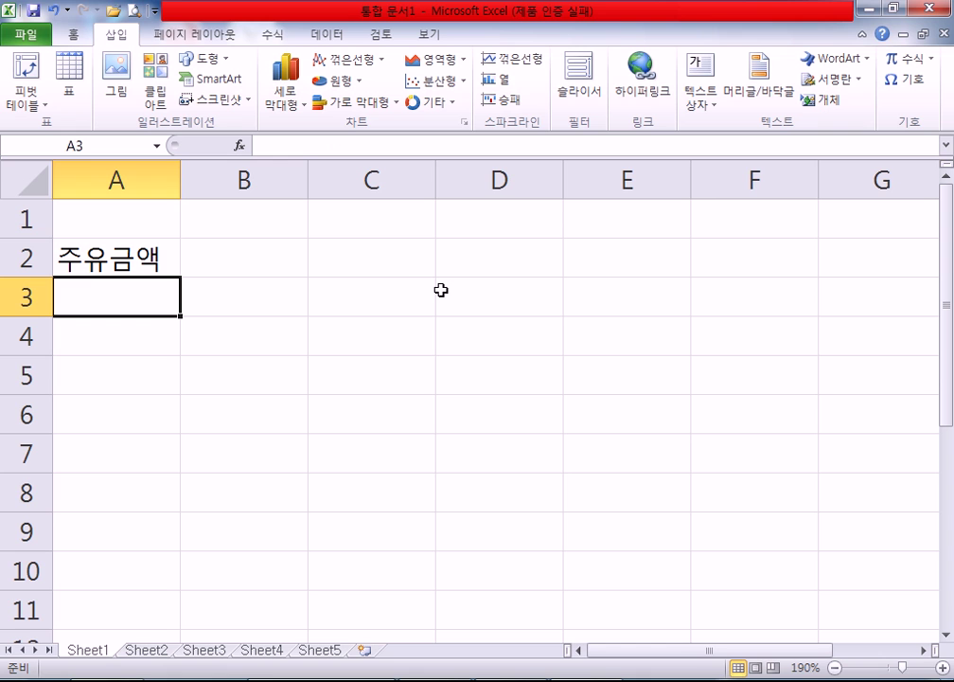
double_click(141, 263)
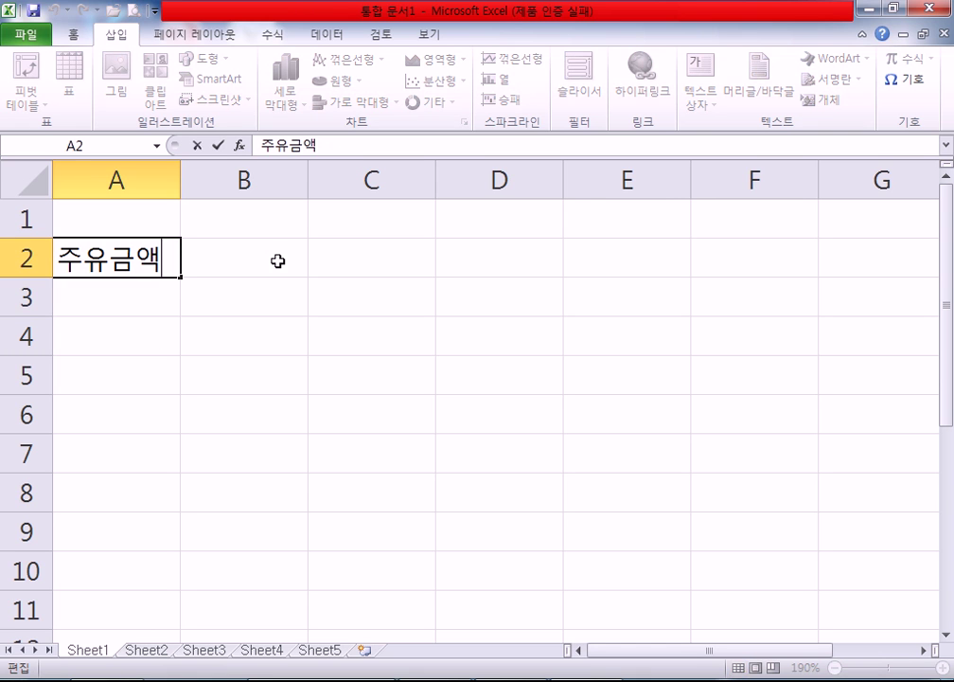
key("Return")
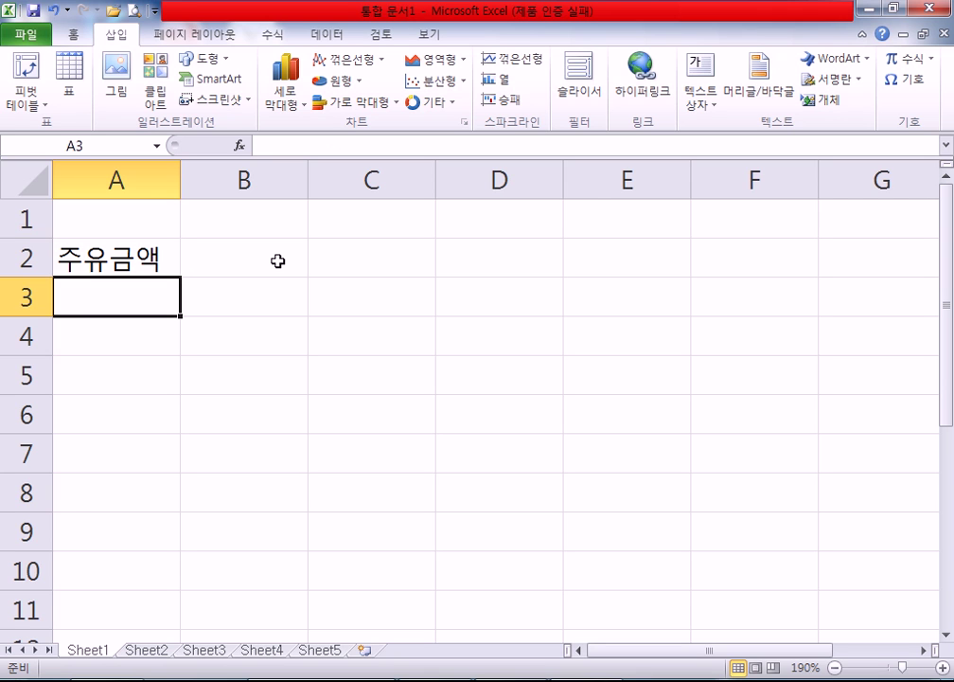
Enter the column heading 날짜 in cell A4, leaving row 3 blank
key("Down")
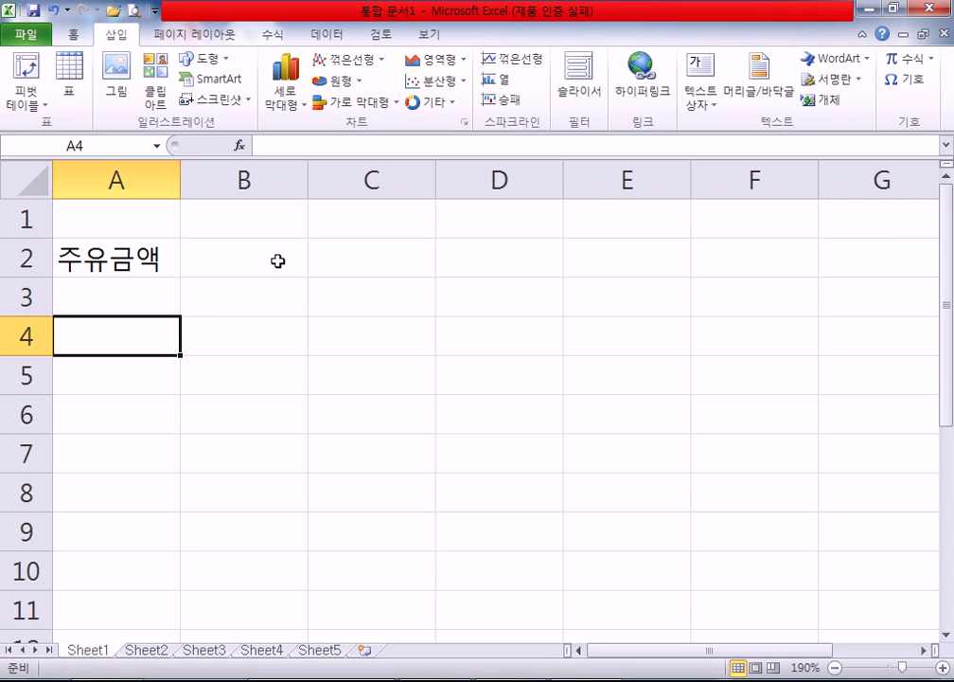
type("날짜")
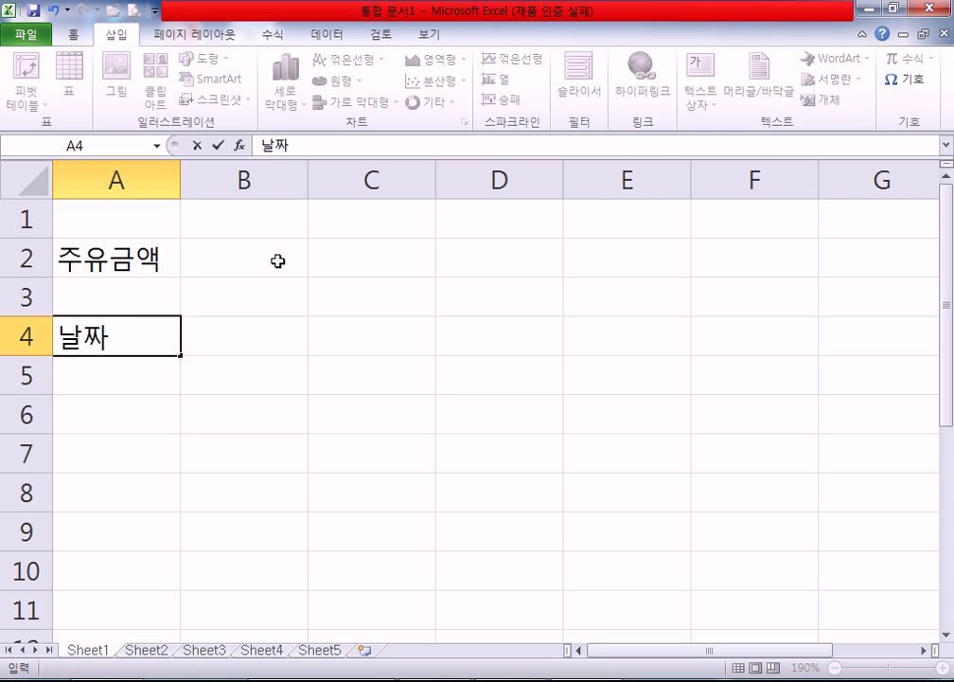
key("Return")
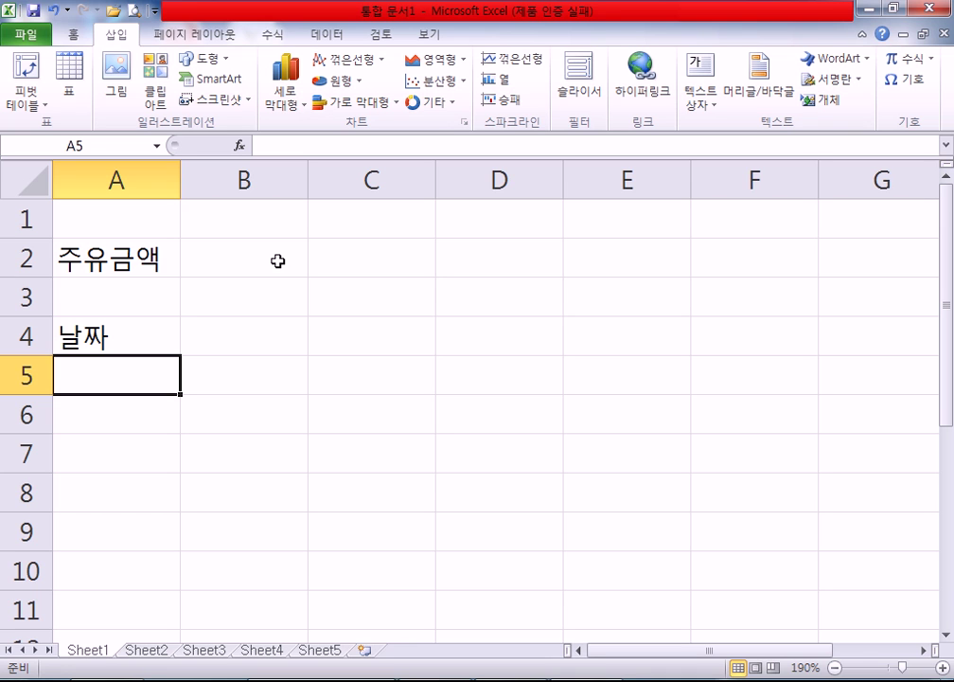
Enter the dates 5-15 in A5 and 5-20 in A6 under the 날짜 heading
type("5-15")
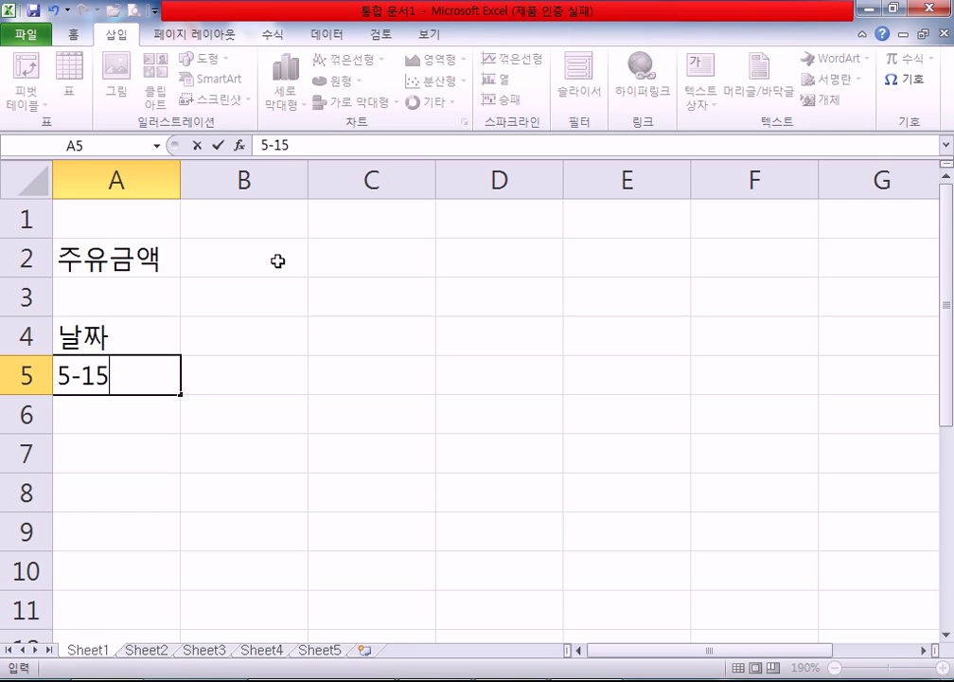
scroll(258, 238, "down", 1)
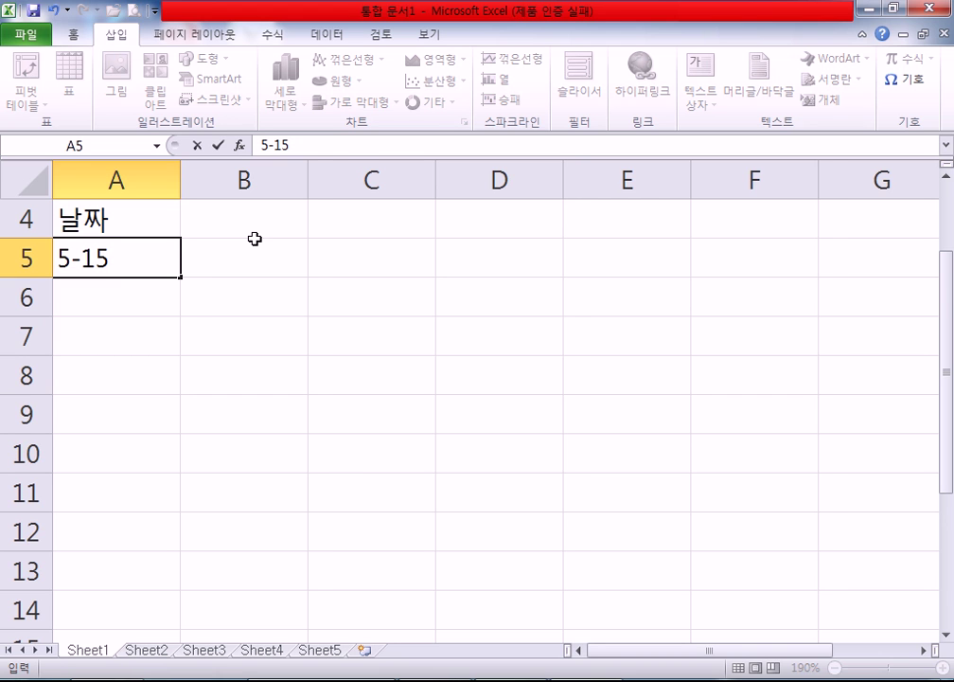
key("Return")
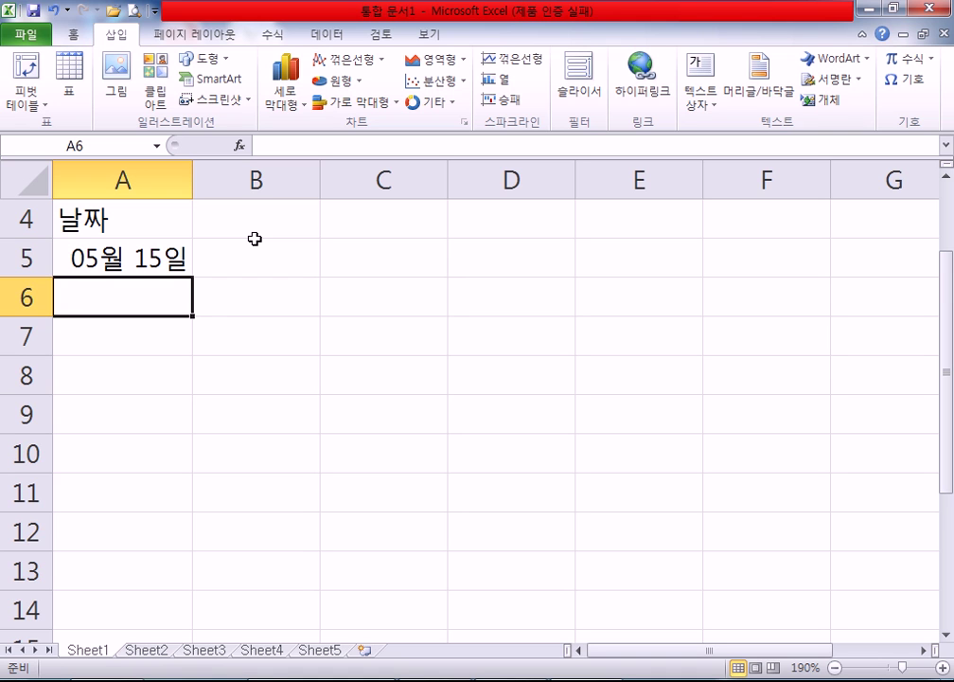
type("5-20")
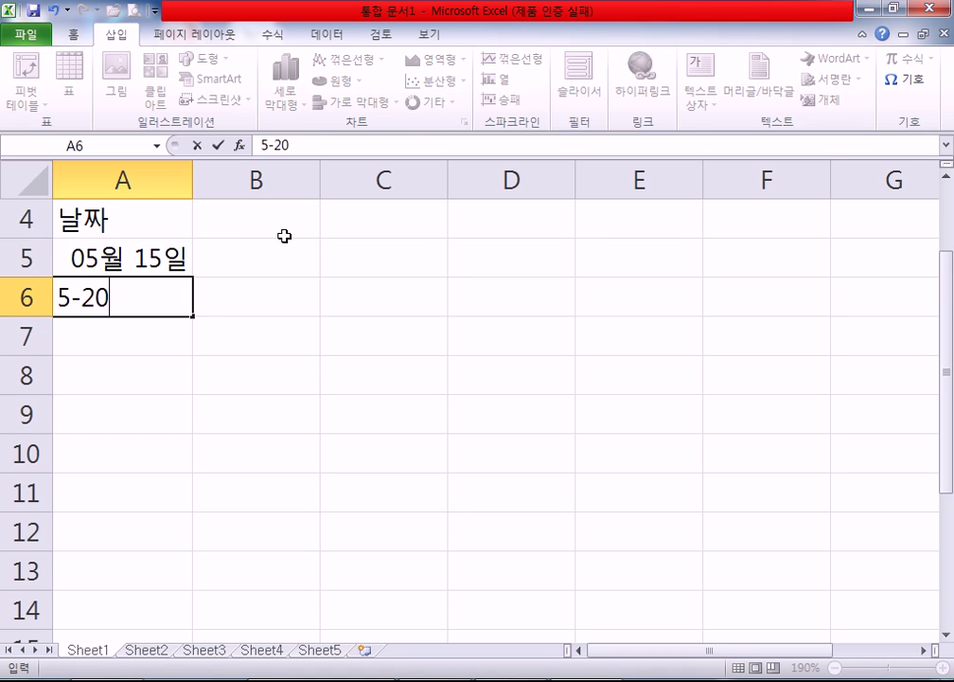
key("Return")
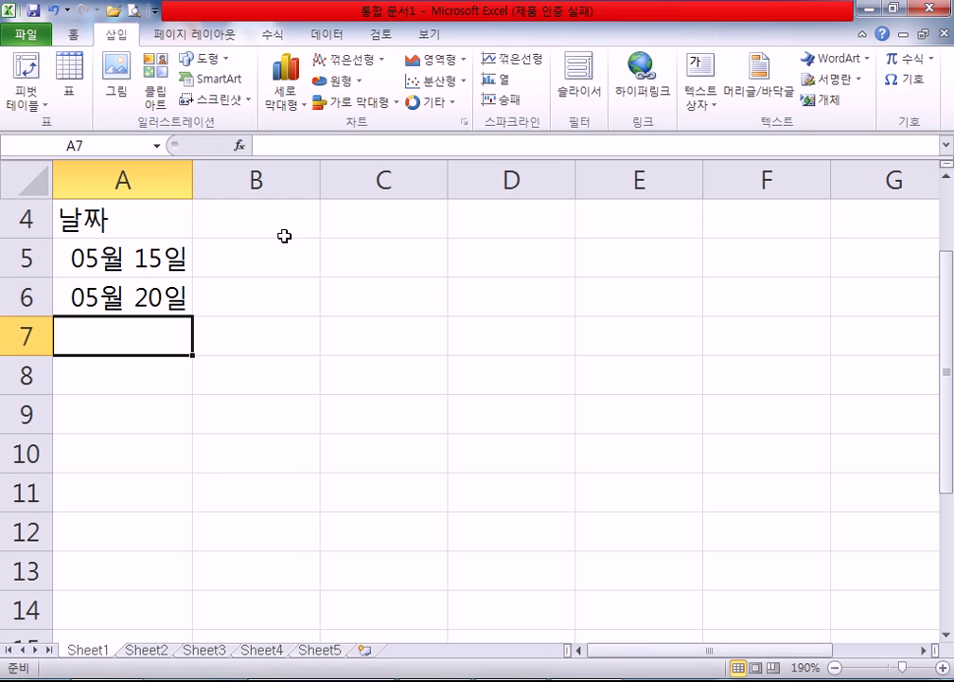
Enter the dates 5/26 in A7 and 6-5 in A8 under the 날짜 heading
type("5")
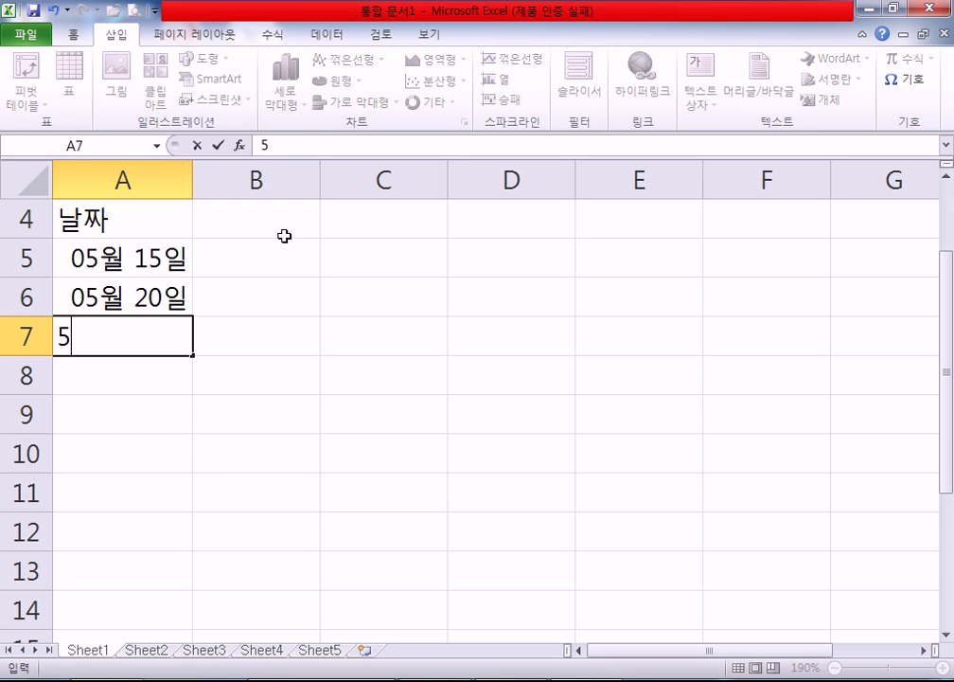
type("/26")
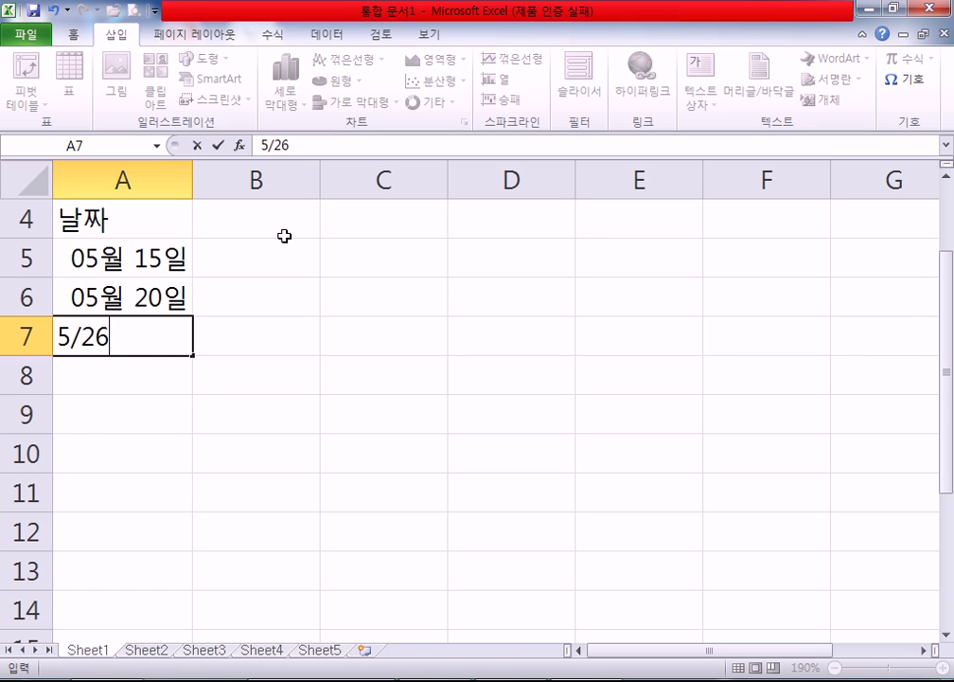
key("Return")
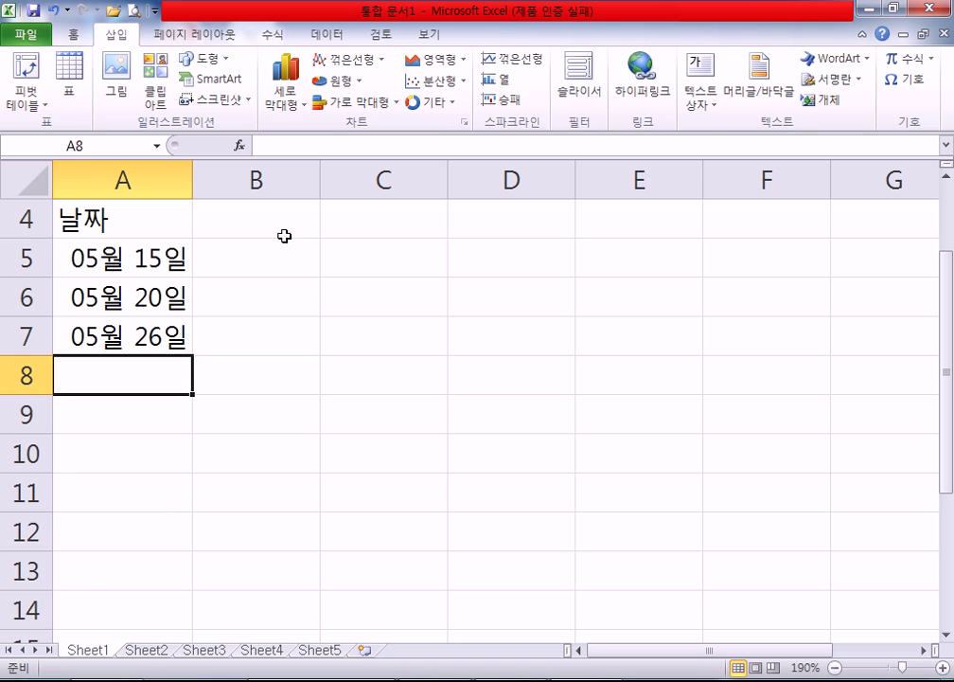
type("6-5")
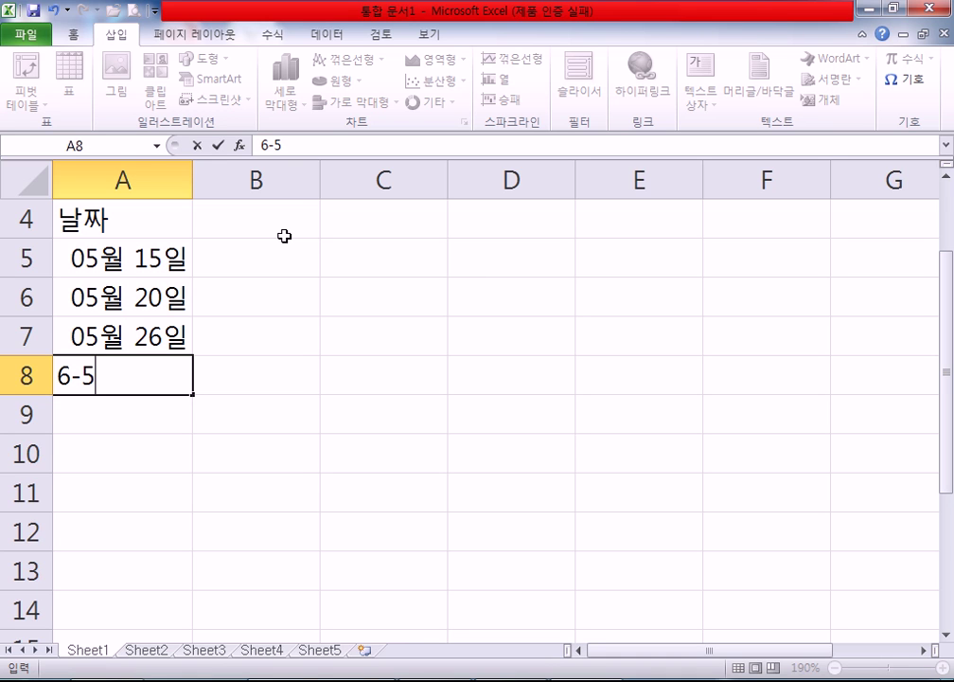
key("Return")
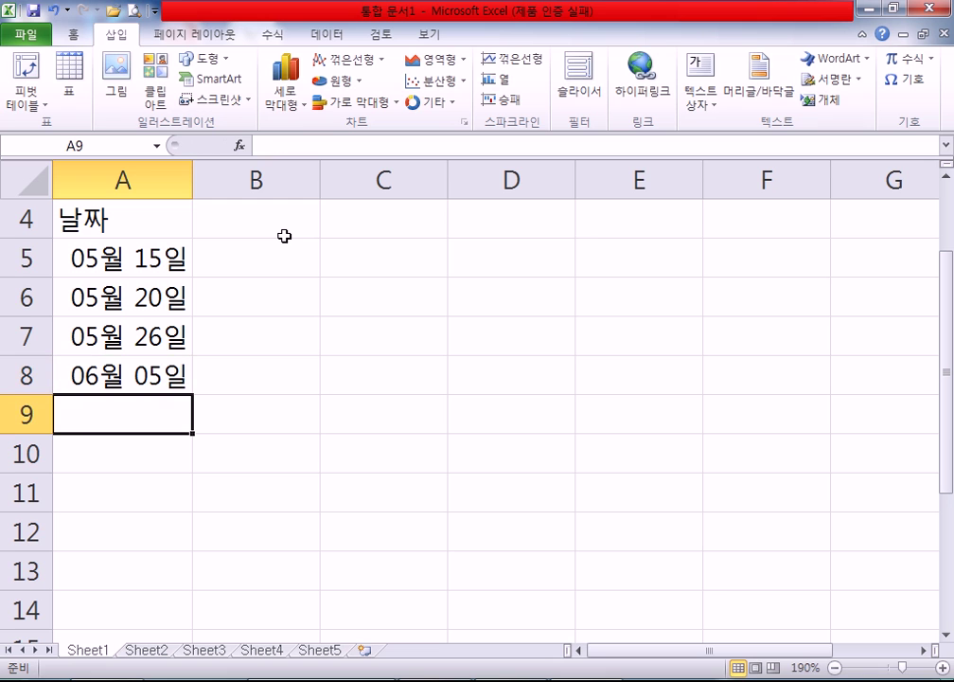
Go through the date cells A5 to A8 to check their stored full dates, and select the whole range once
left_click(99, 252)
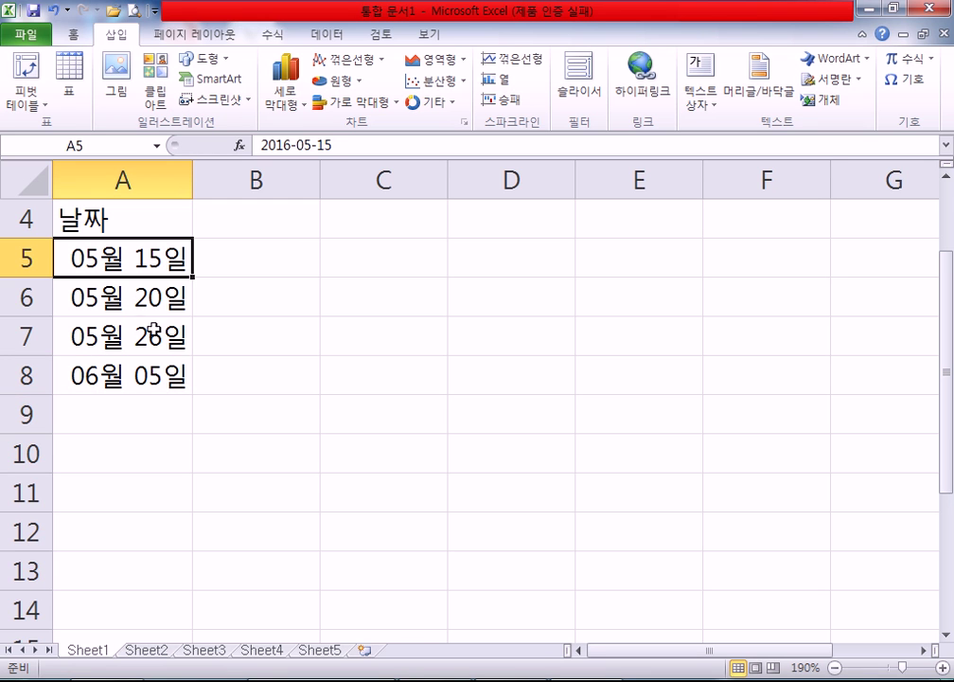
left_click(98, 315)
left_click(92, 256)
left_click(95, 298)
left_click(95, 329)
key("Up")
key("Up")
key("Up")
key("Down")
key("Down")
key("Down")
key("Up")
key("Up")
left_click_drag(120, 266, 91, 373)
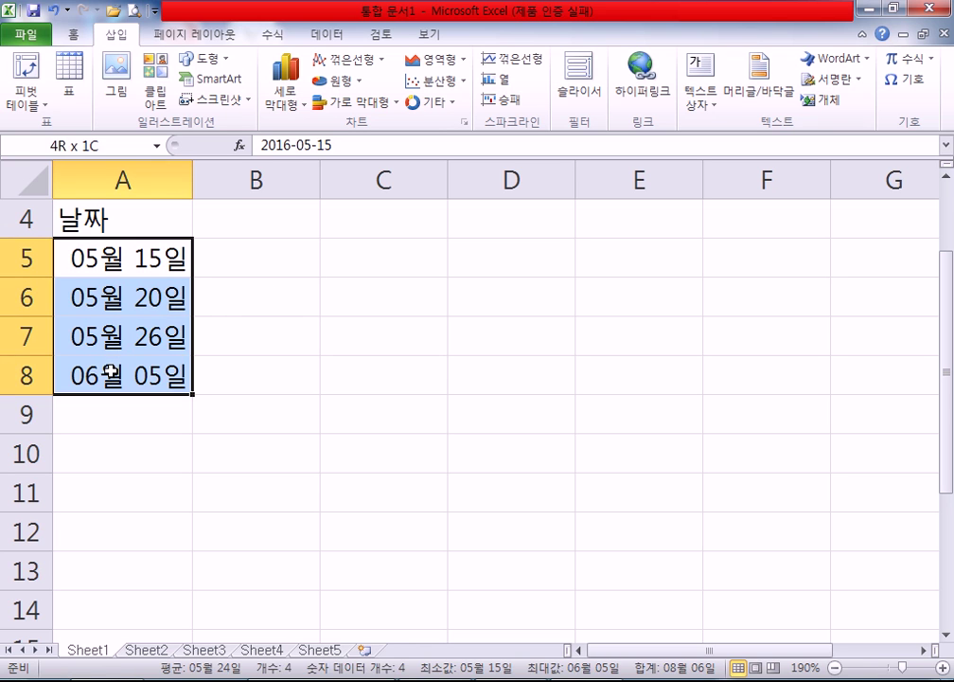
left_click(117, 255)
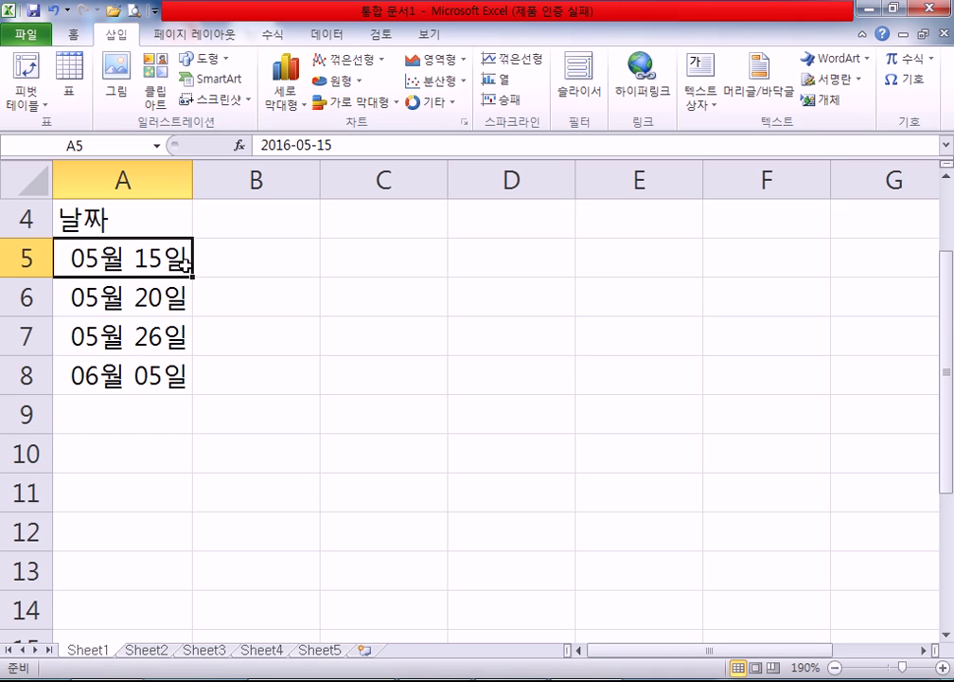
Enter the full date 2015-12-31 in A10, discarding a first entry of 12-31 without the year
scroll(175, 279, "down", 1)
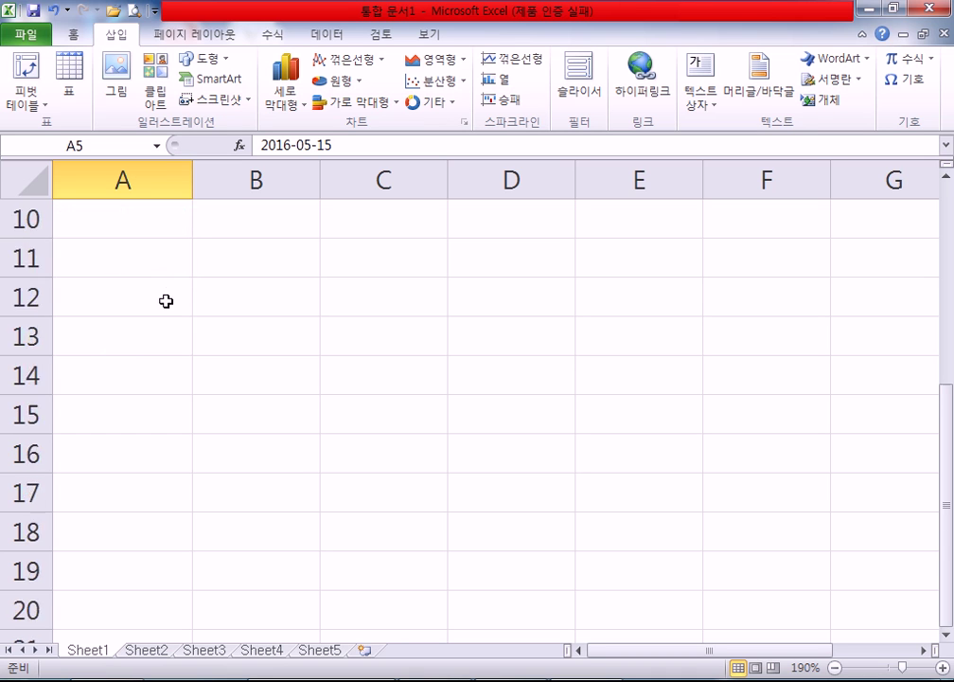
left_click(125, 349)
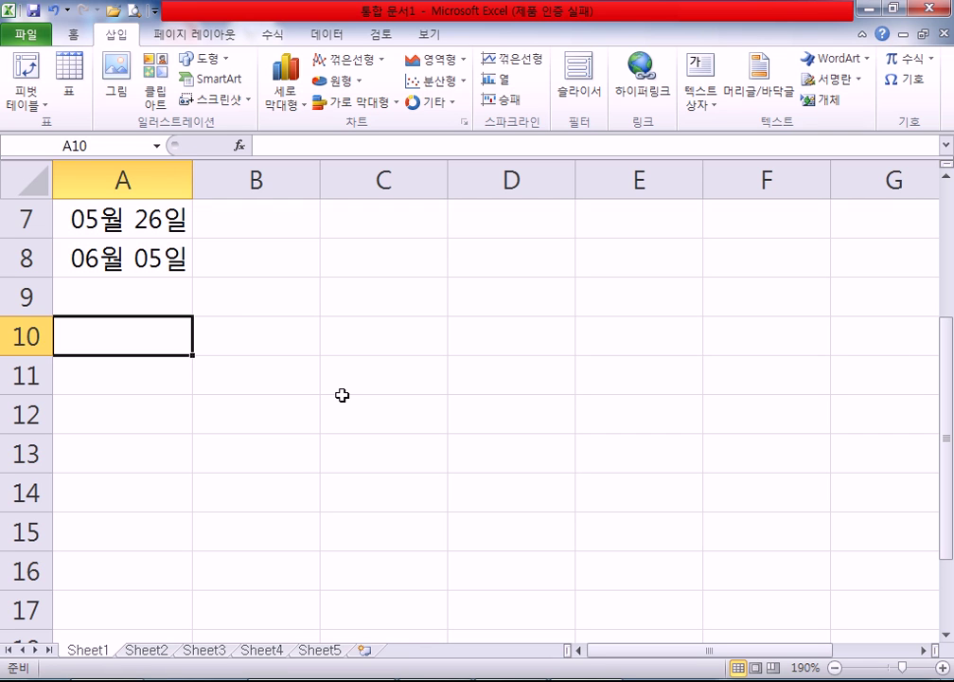
type("12-31")
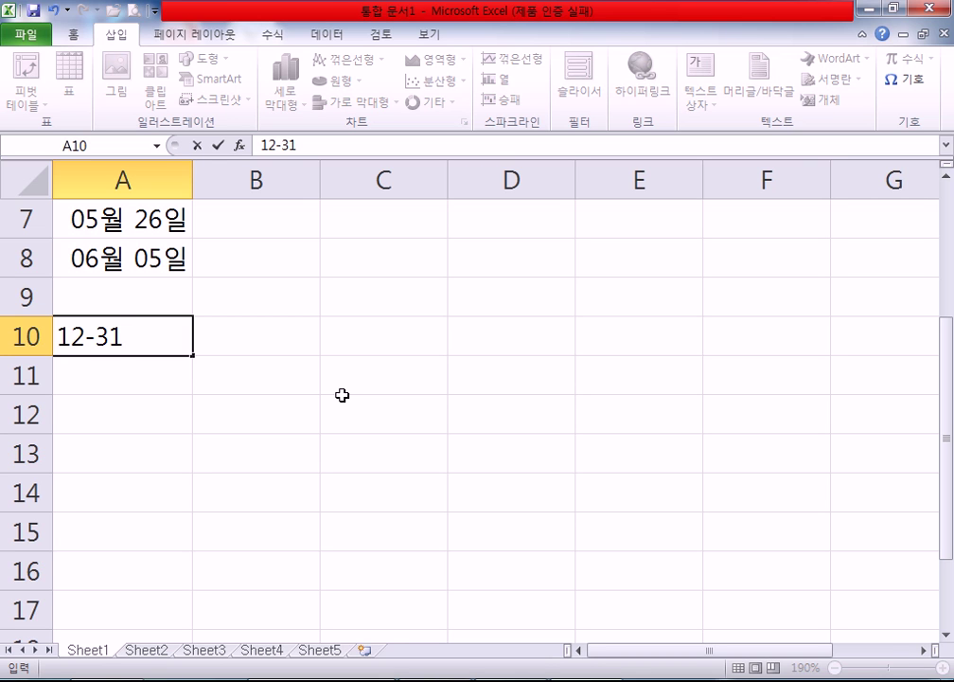
key("Escape")
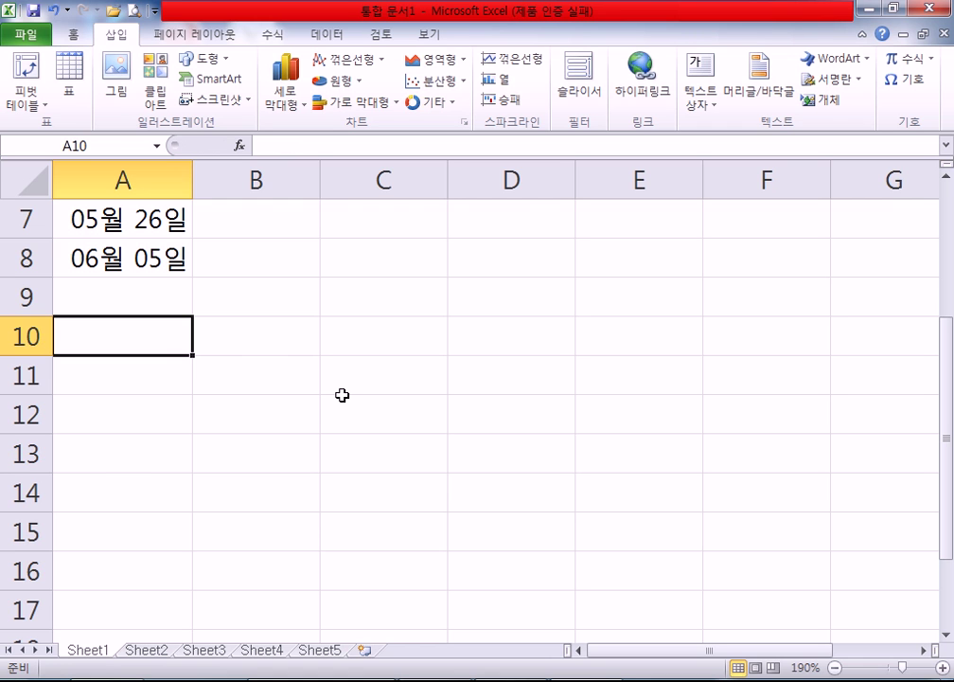
type("2")
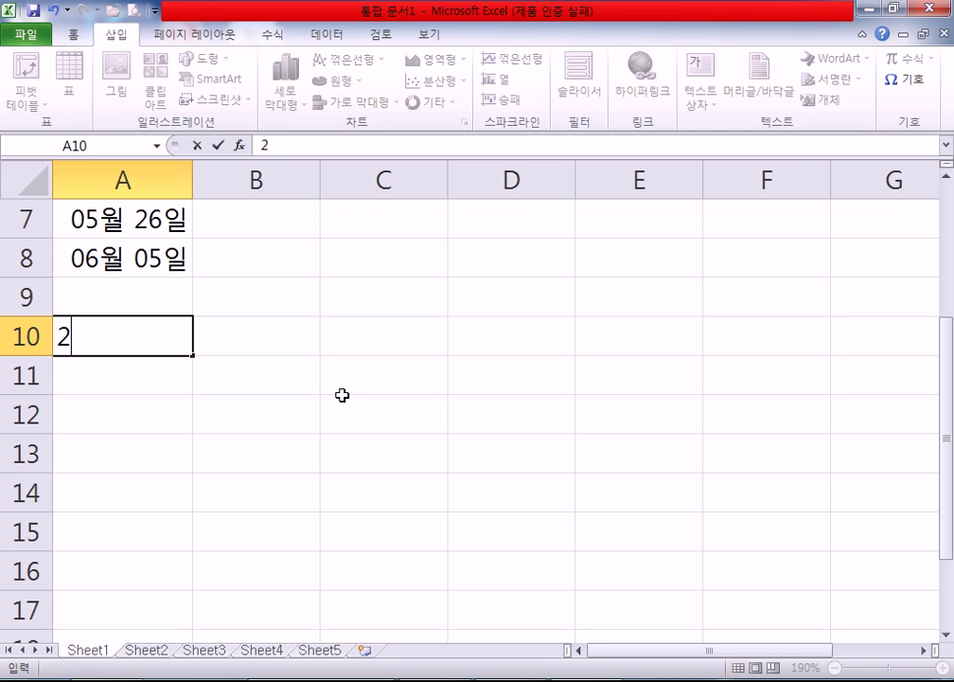
type("015")
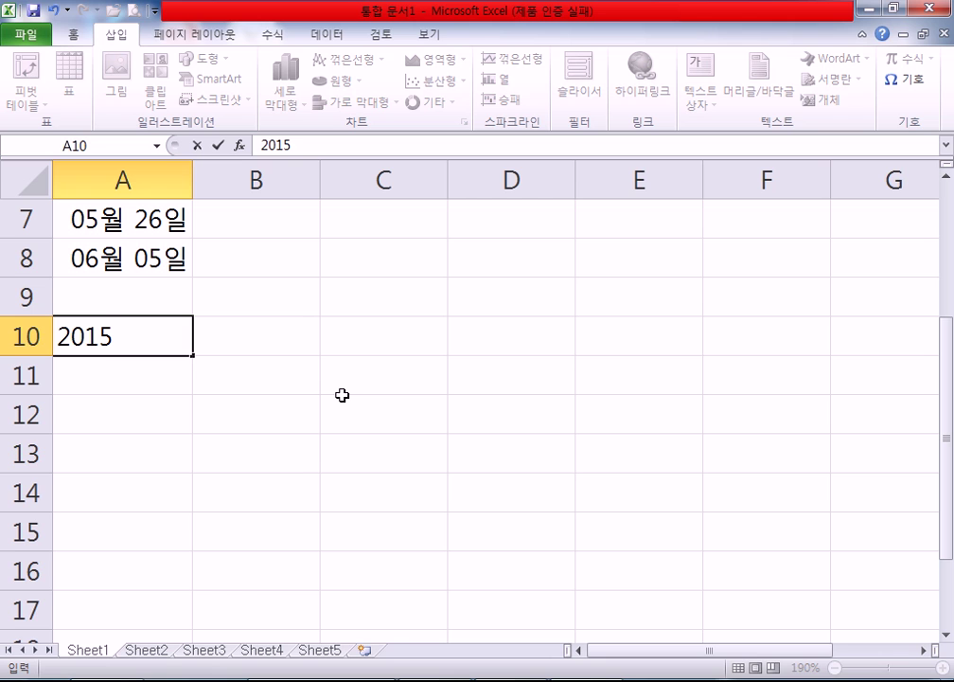
type("-12-31")
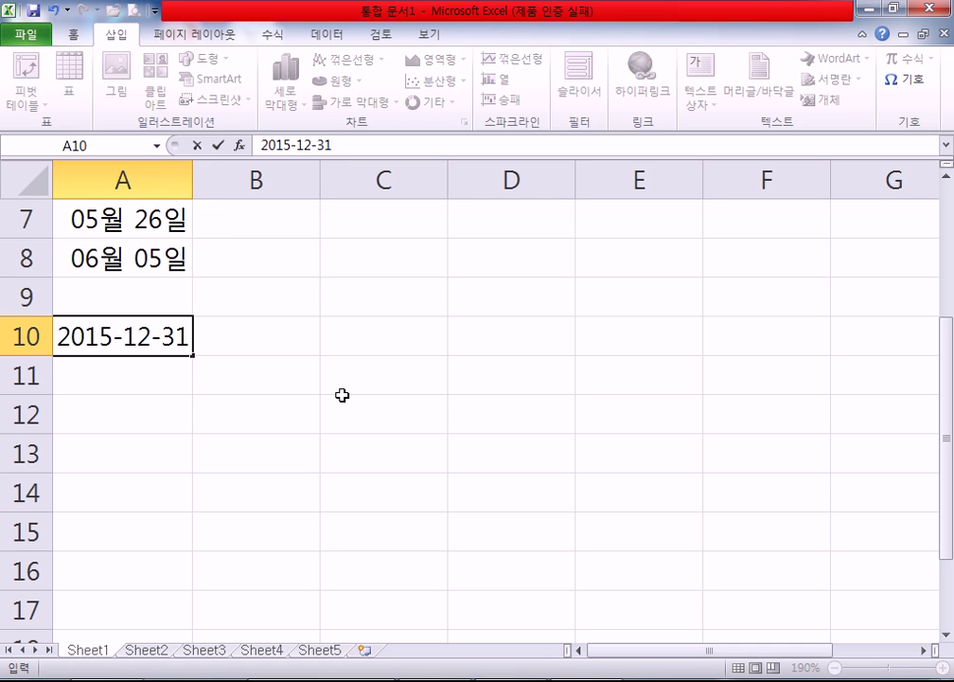
key("Return")
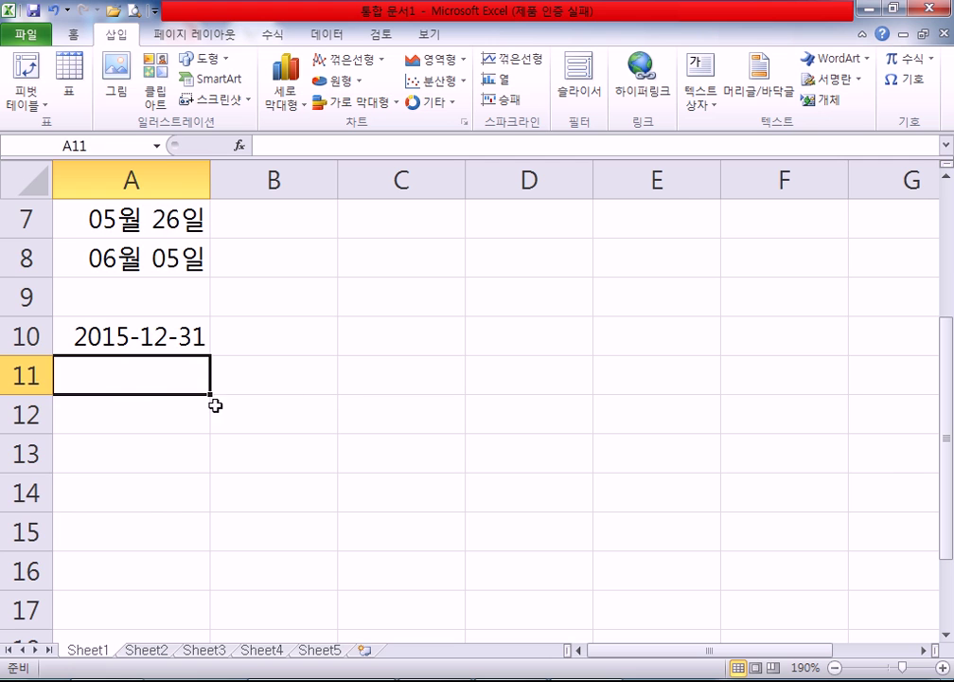
Compare the dates in A5:A8 with the full-year date in A10 by selecting them in turn and all together
scroll(142, 295, "up", 1)
left_click_drag(112, 258, 102, 369)
left_click(103, 451)
left_click_drag(105, 265, 96, 373)
left_click(86, 452)
left_click(104, 258)
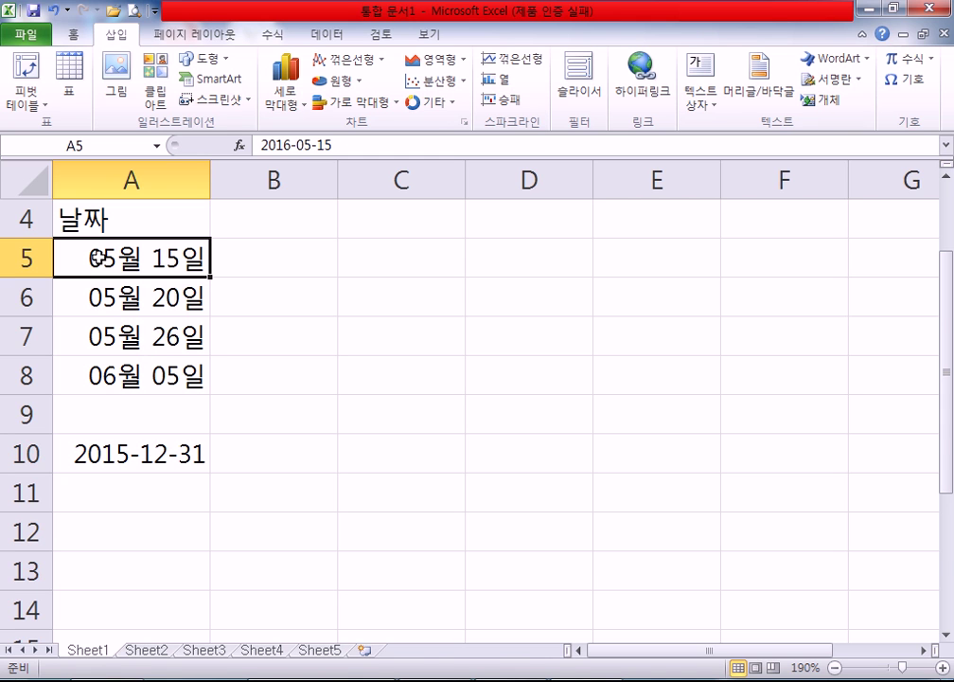
left_click_drag(96, 258, 99, 365)
scroll(157, 383, "down", 1)
left_click(123, 341)
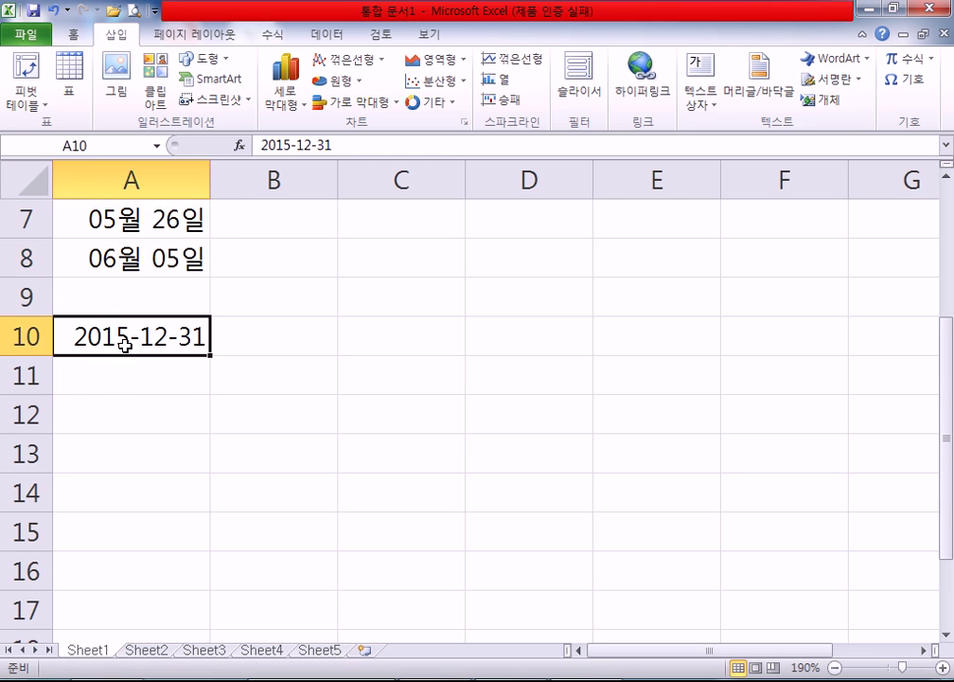
scroll(140, 360, "up", 2)
left_click(101, 371)
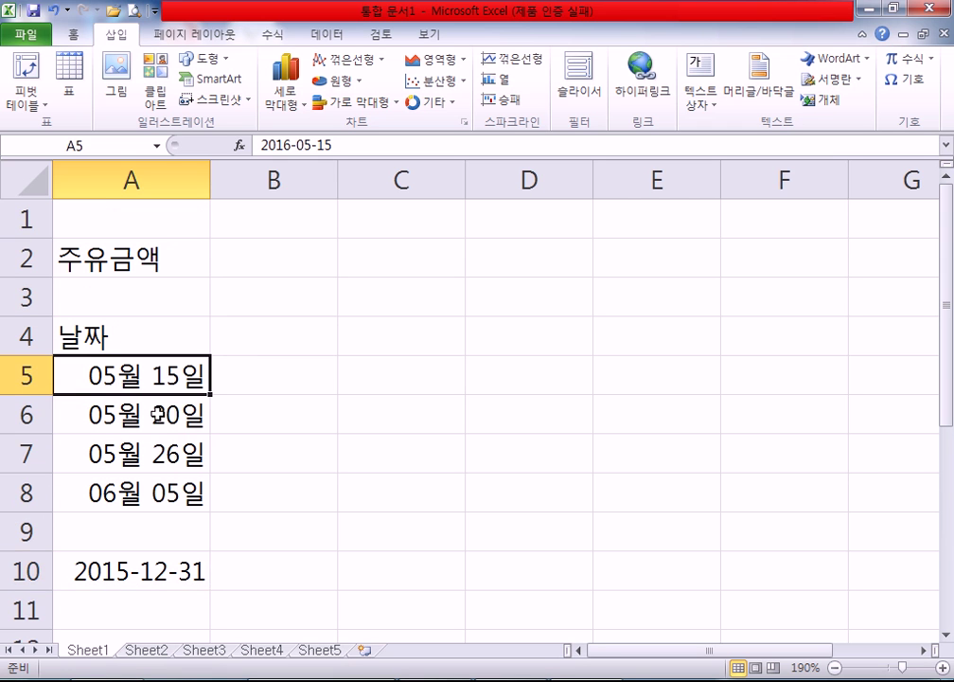
scroll(176, 431, "down", 1)
scroll(142, 360, "up", 1)
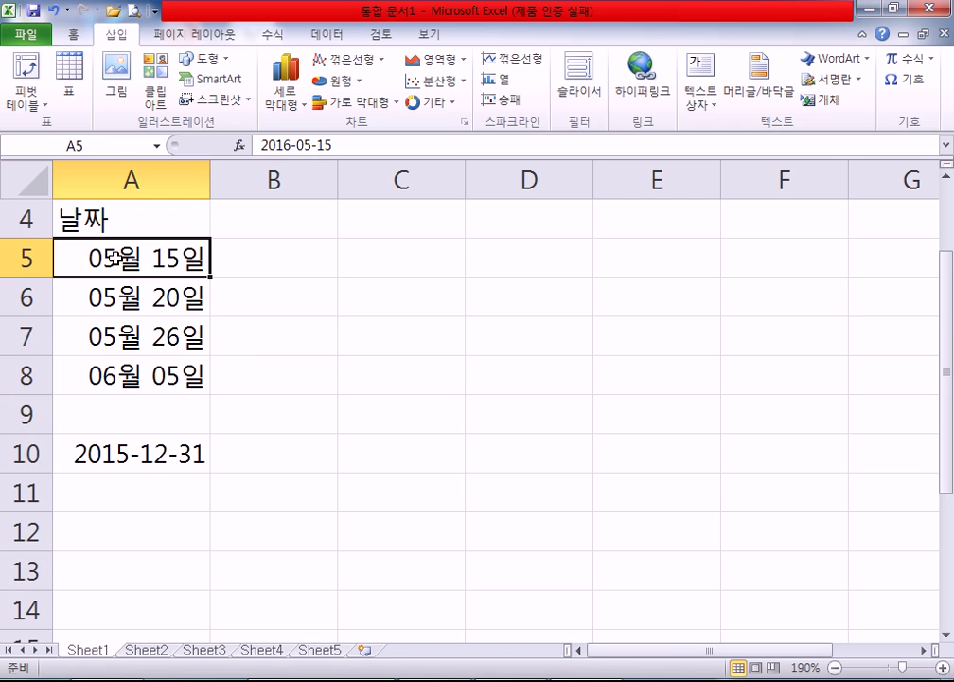
left_click_drag(106, 253, 112, 449)
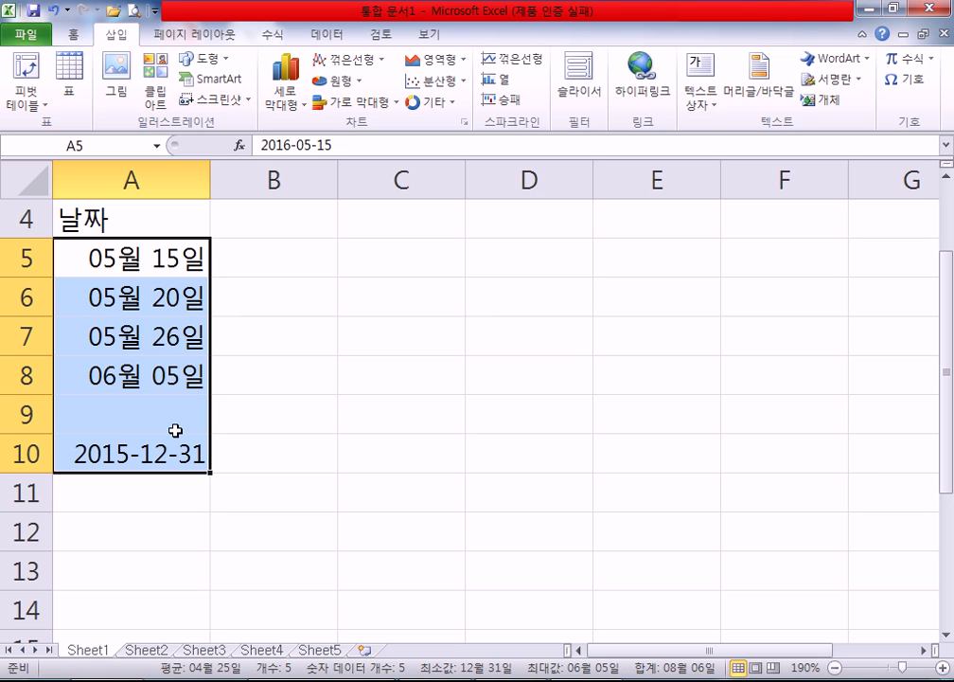
left_click(122, 258)
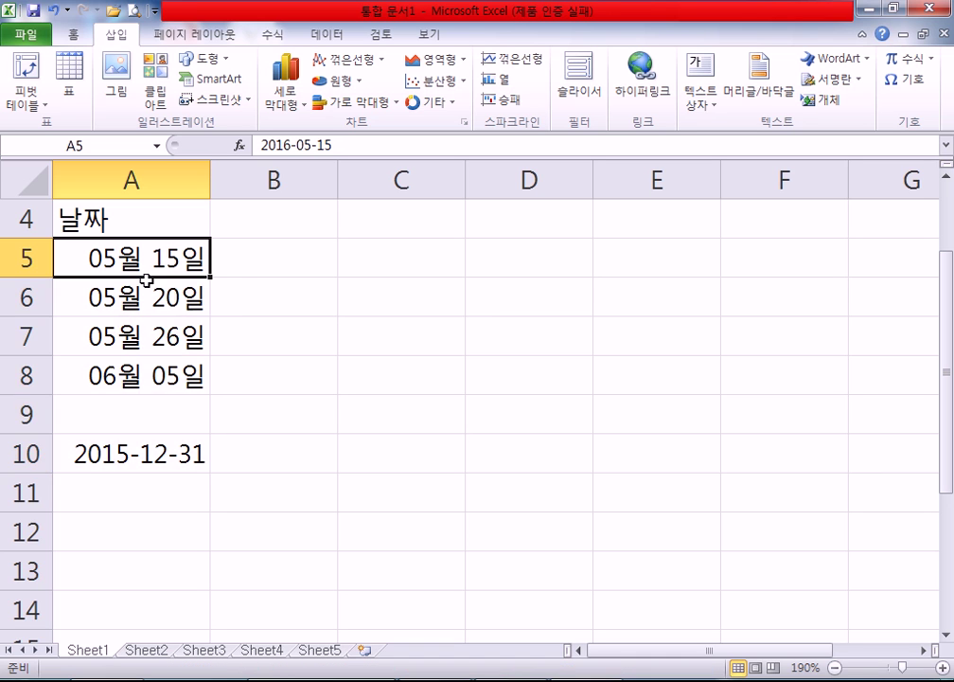
Enter the column heading 금액 in B4, beside the 날짜 heading
left_click(272, 232)
scroll(303, 247, "up", 1)
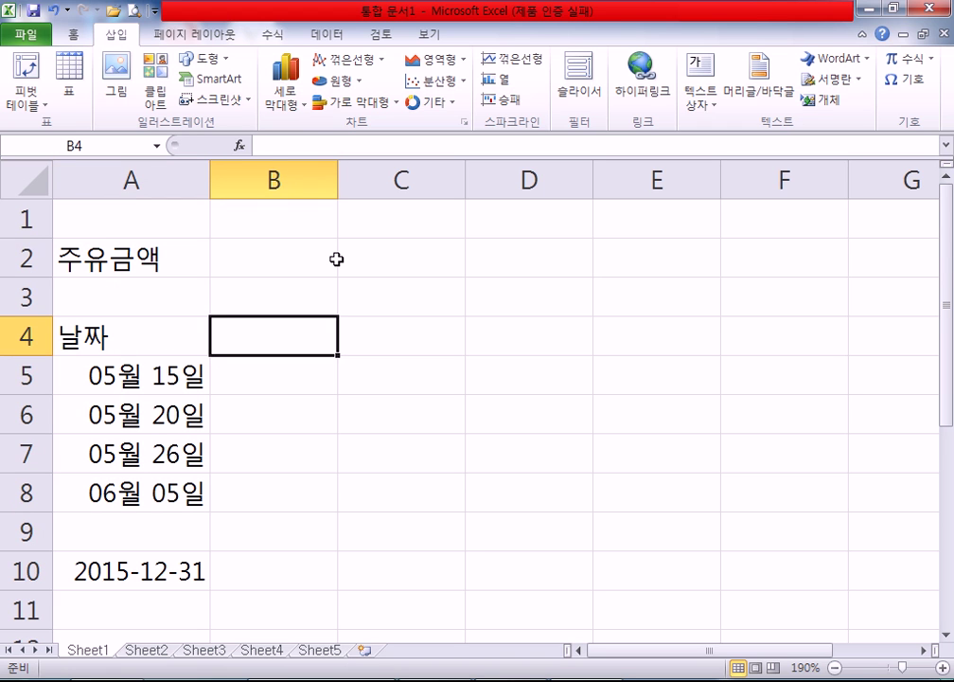
type("금액")
key("Return")
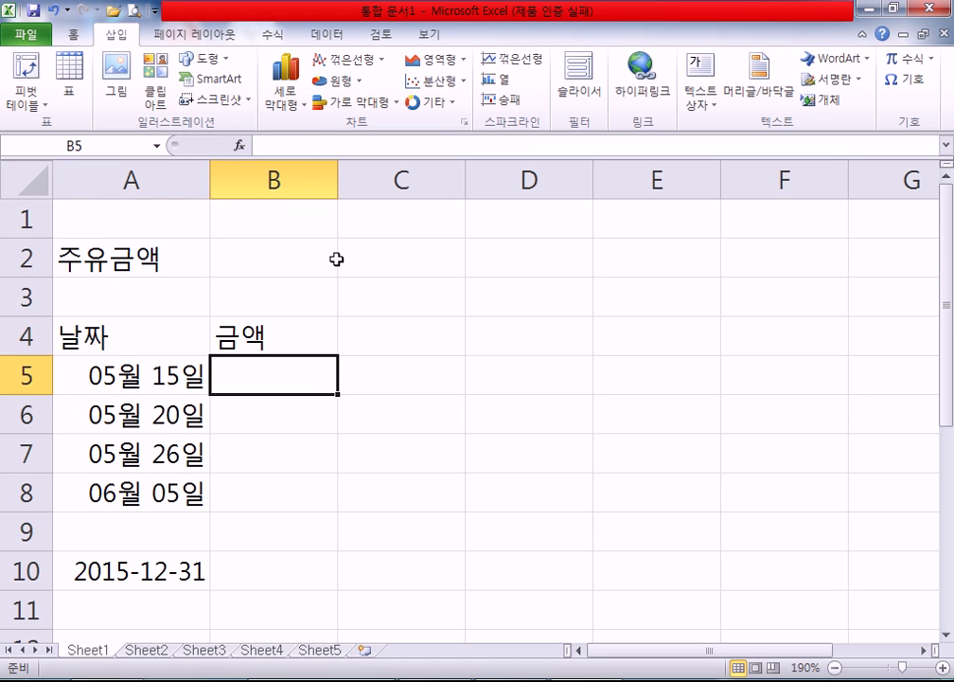
Enter the amounts 50000 in B5 and 6000 in B6 under the 금액 heading
type("50000")
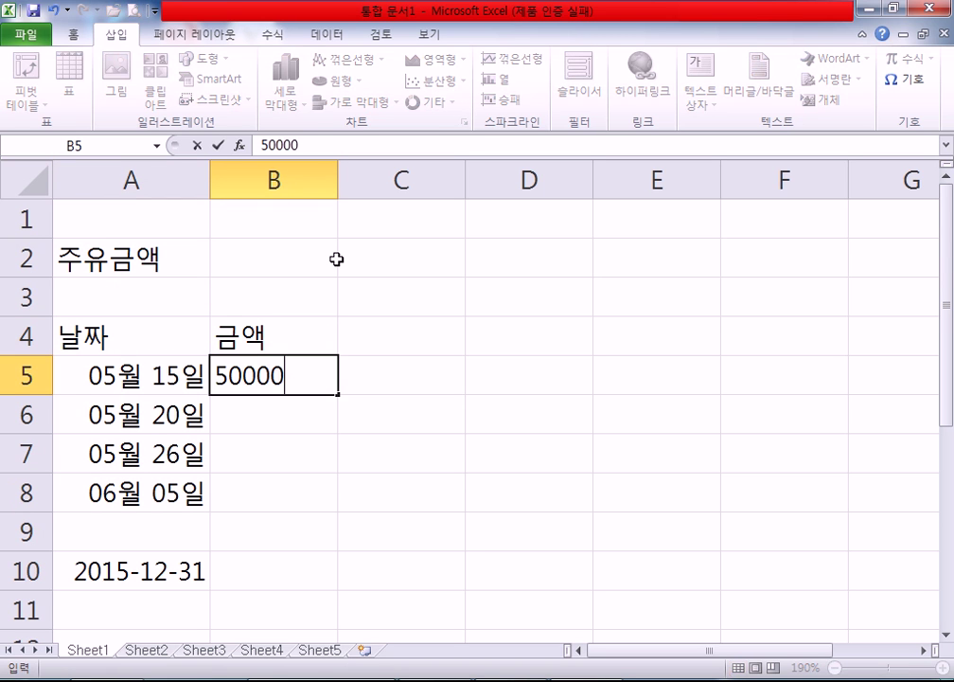
key("Return")
type("6000")
key("Return")
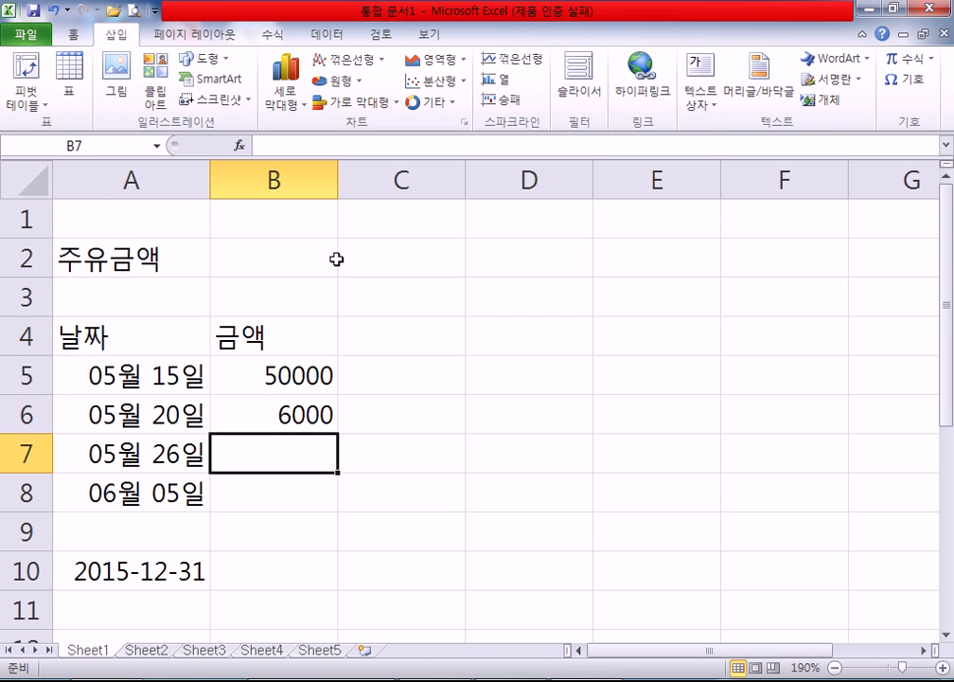
Correct the amount in B6 to 60000 and enter 50000 in both B7 and B8
key("Up")
type("60000")
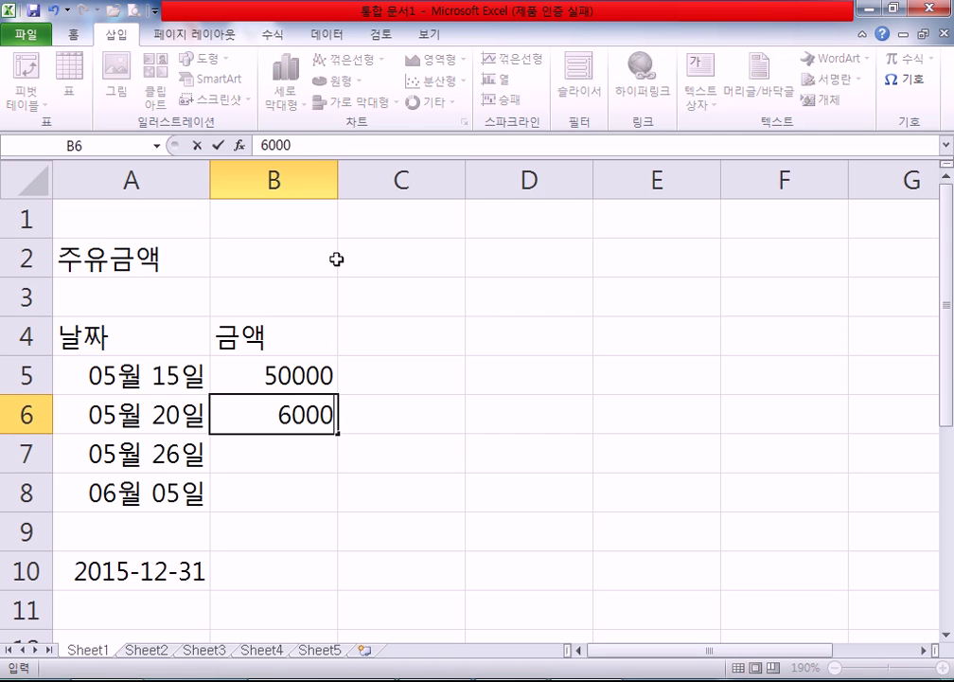
key("Return")
type("50000")
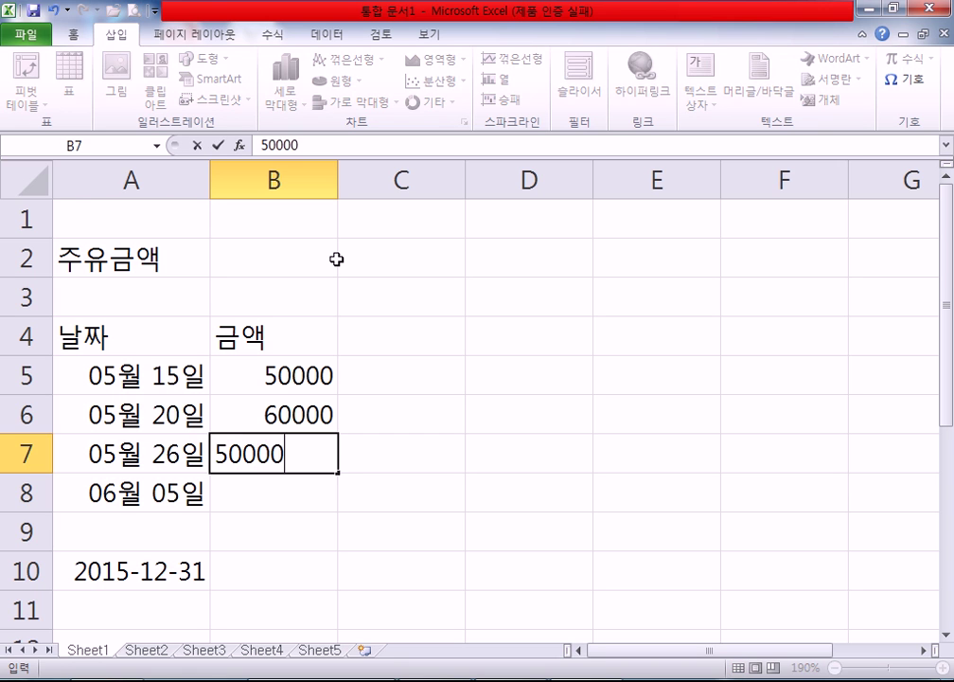
key("Return")
type("50000")
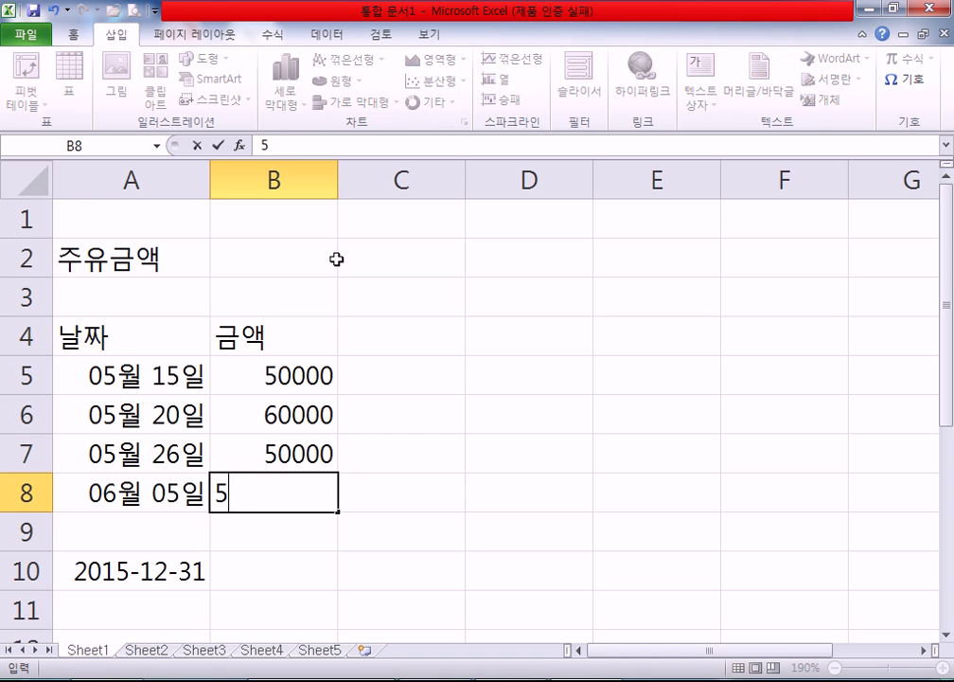
key("Return")
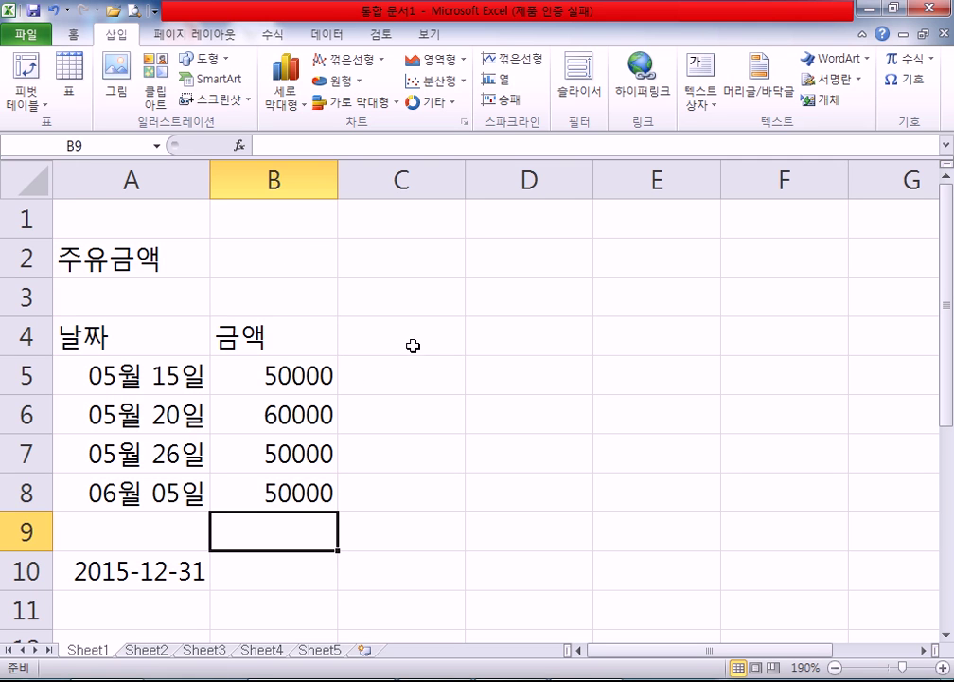
Add the column headers 지불방법 in C4 and 장소 in D4
scroll(411, 341, "down", 2)
scroll(341, 310, "down", 1)
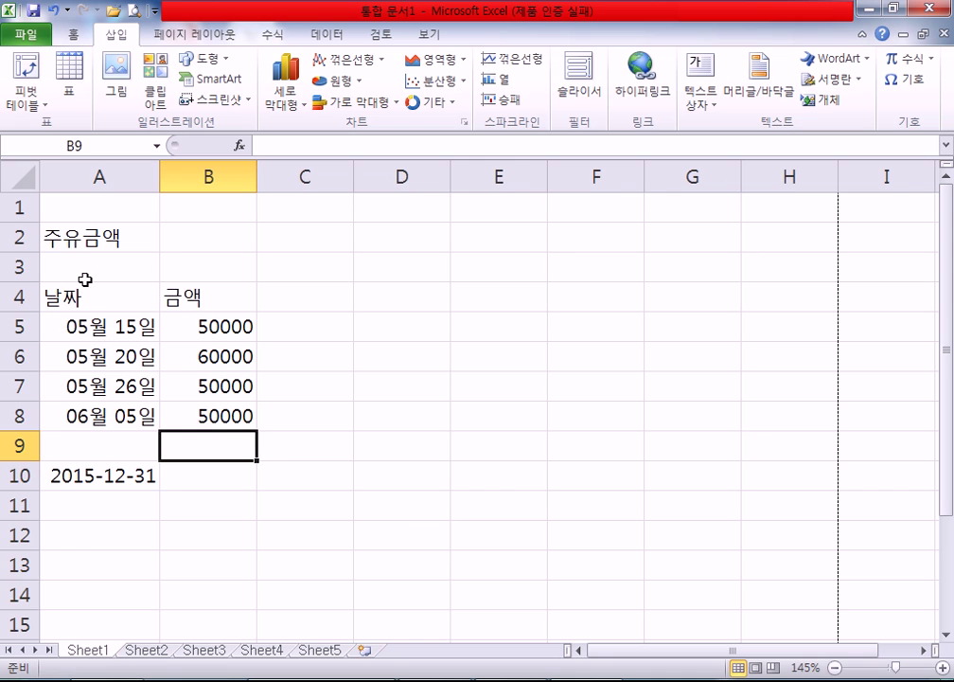
scroll(74, 277, "down", 1)
scroll(72, 277, "up", 1)
left_click(72, 324)
left_click(207, 324)
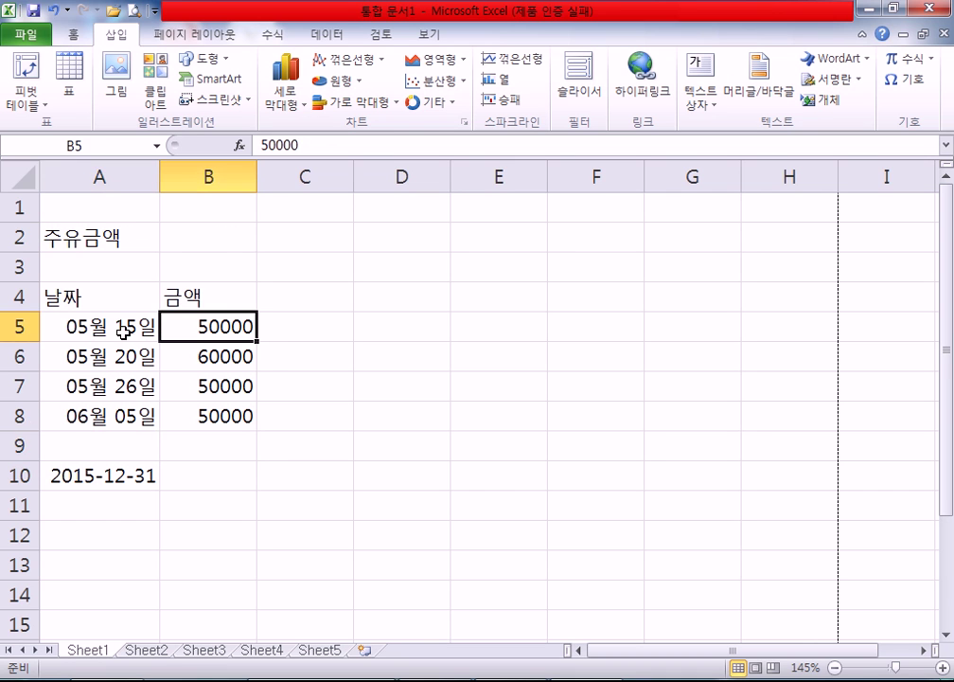
left_click(298, 305)
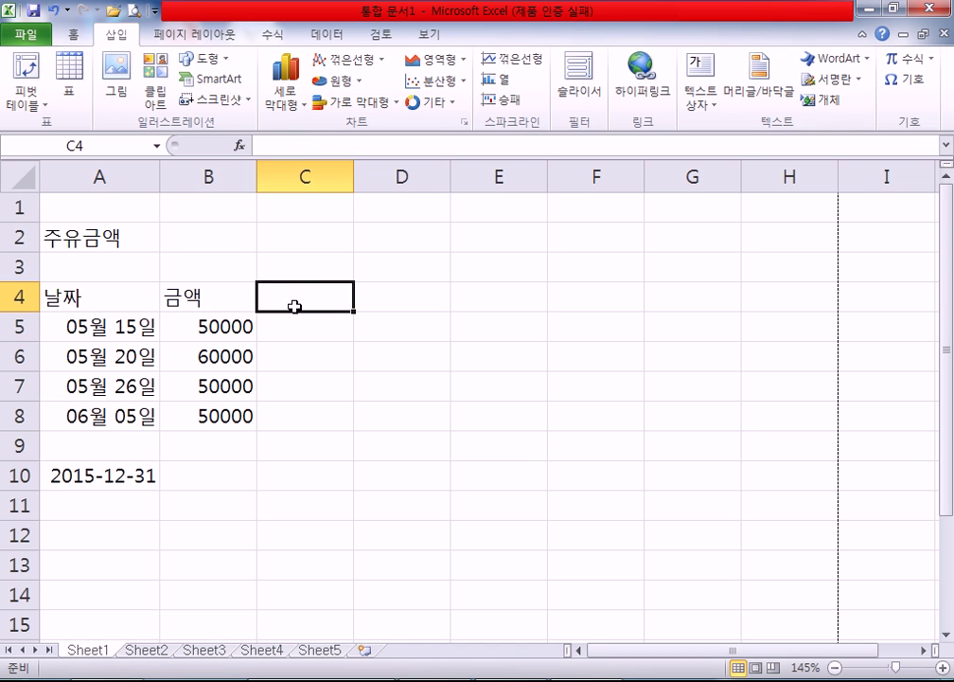
type("지불방법")
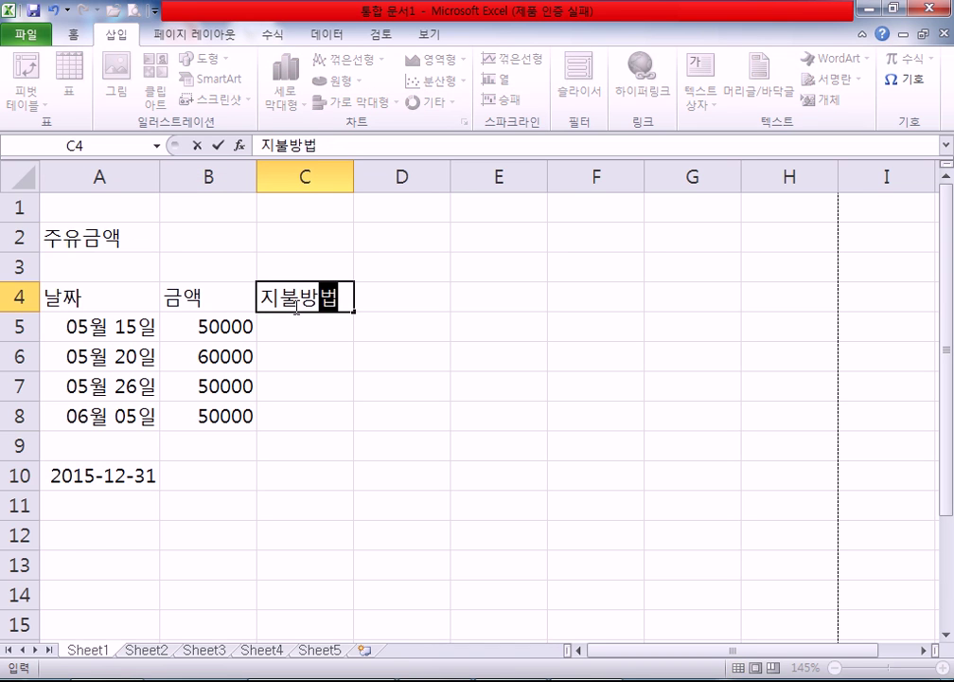
key("Tab")
type("장소")
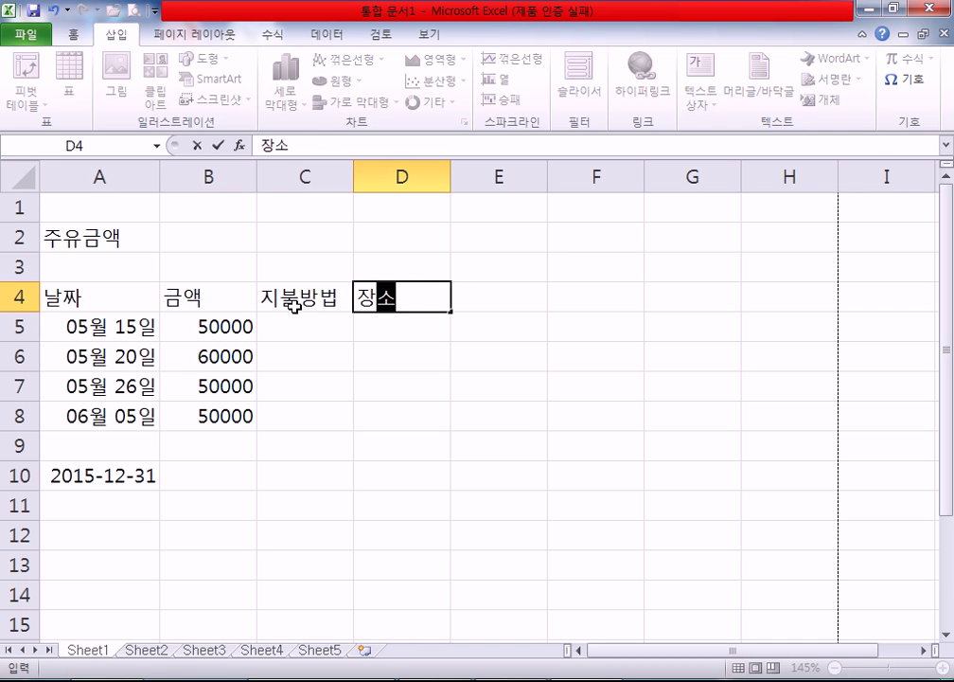
key("Return")
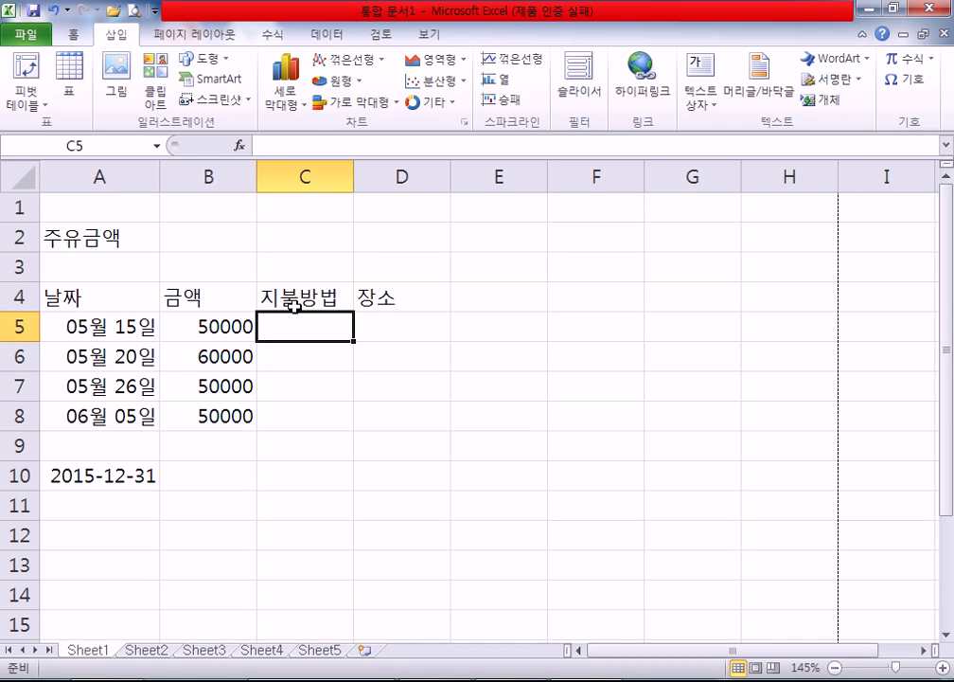
Enter 현금 in C5 as the payment method for the 05월 15일 row
type("현금")
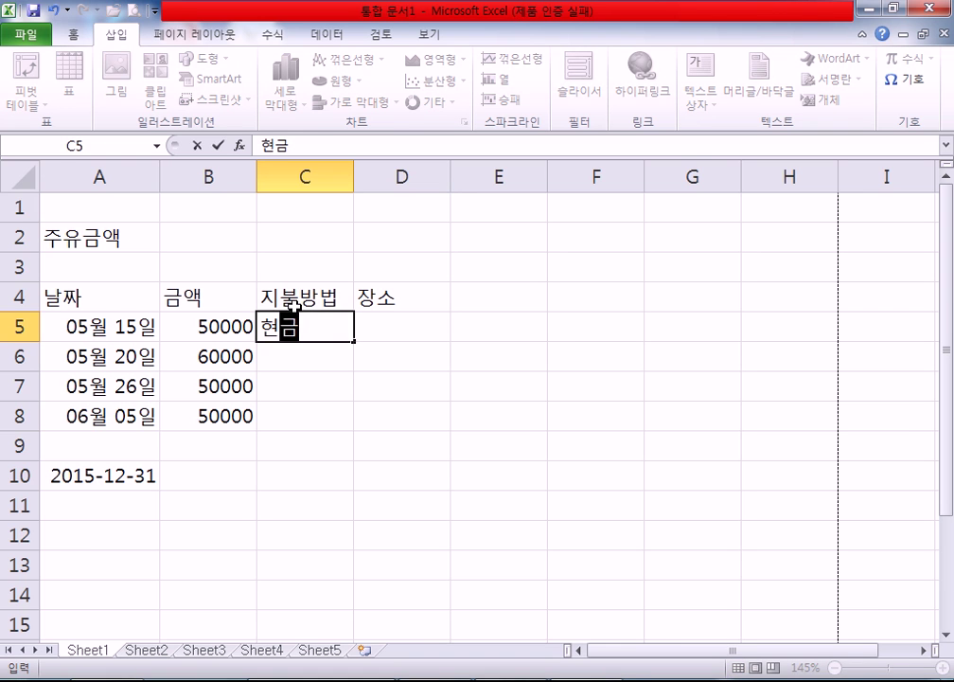
key("Return")
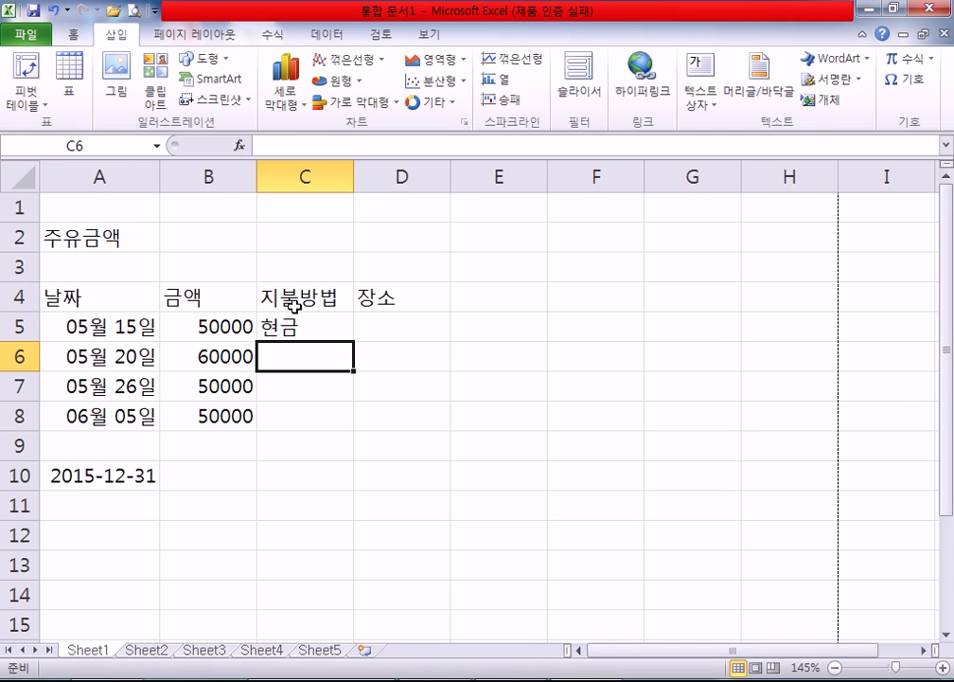
key("Up")
key("Right")
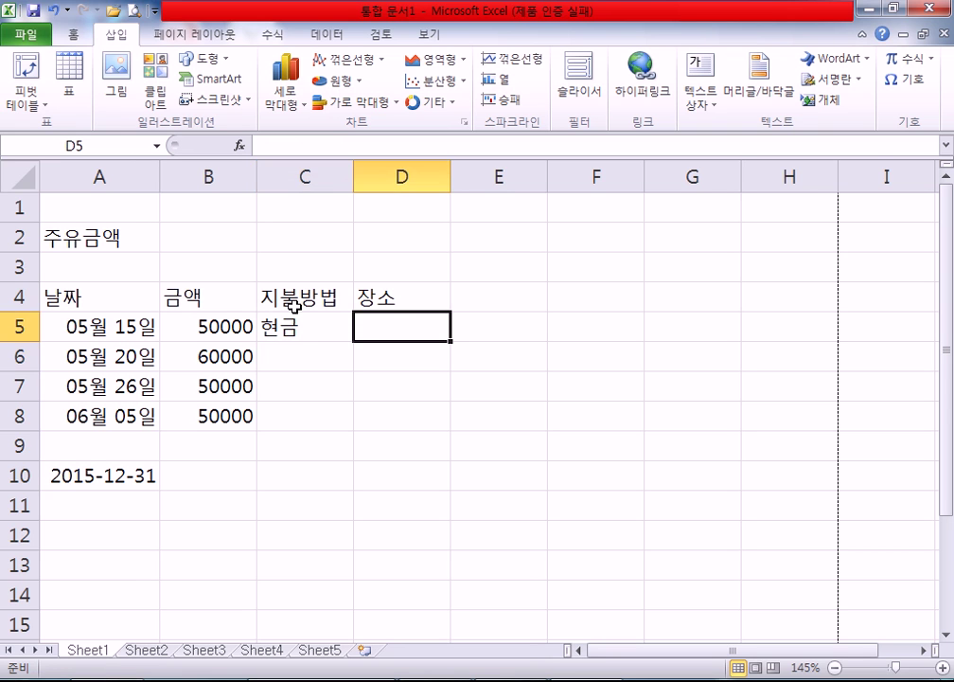
key("Down")
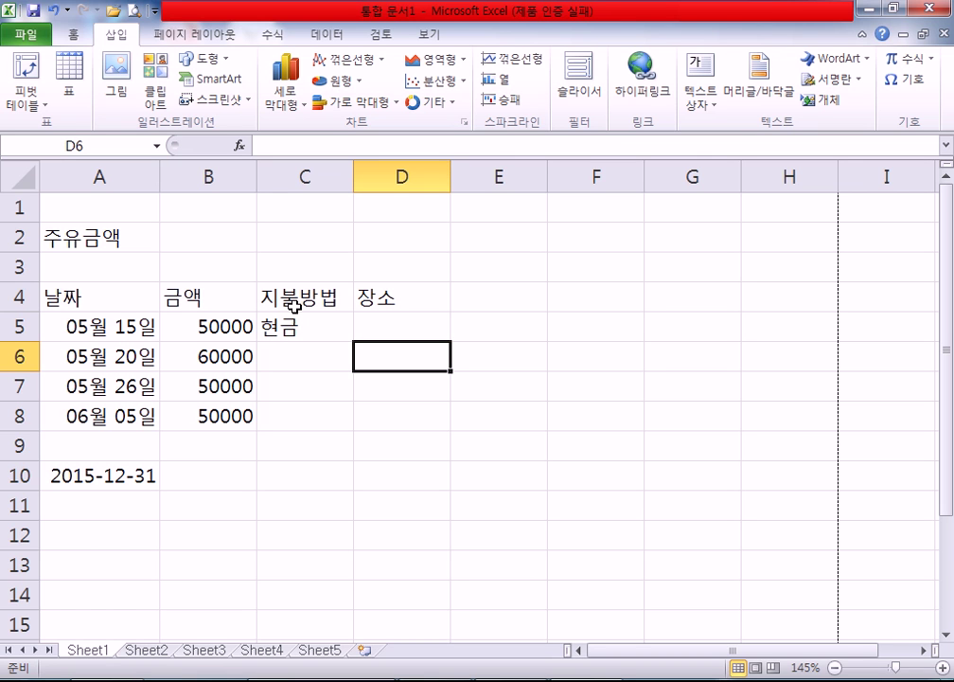
Clear the 현금 entry in C5 and the headers in C4 and D4, leaving only the date and amount columns
left_click_drag(294, 304, 327, 331)
left_click(326, 330)
key("Delete")
left_click_drag(282, 305, 375, 298)
key("Delete")
left_click_drag(84, 296, 203, 416)
left_click(284, 299)
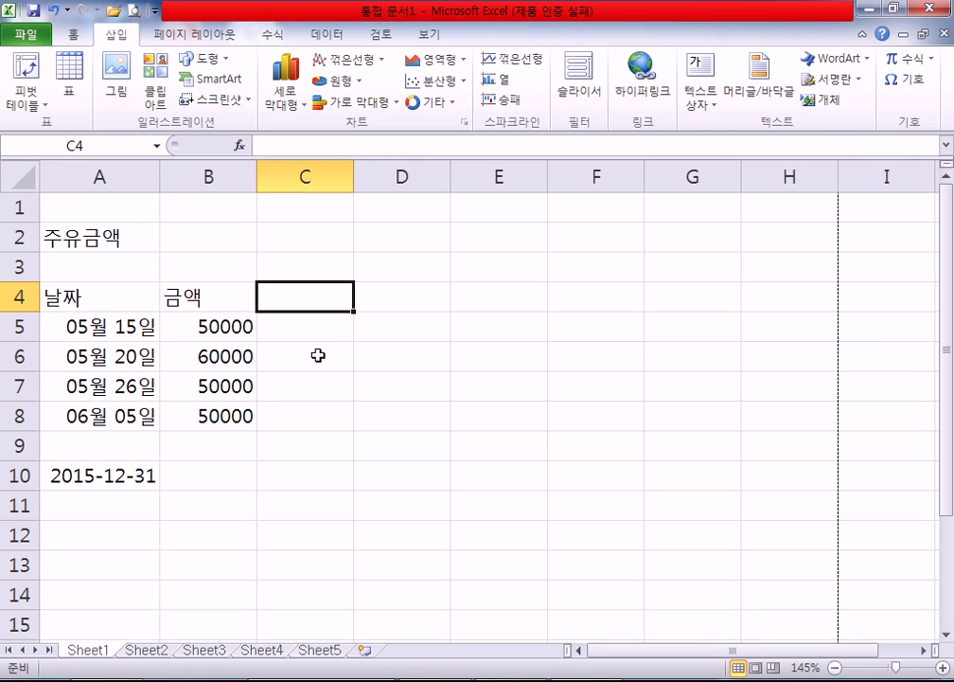
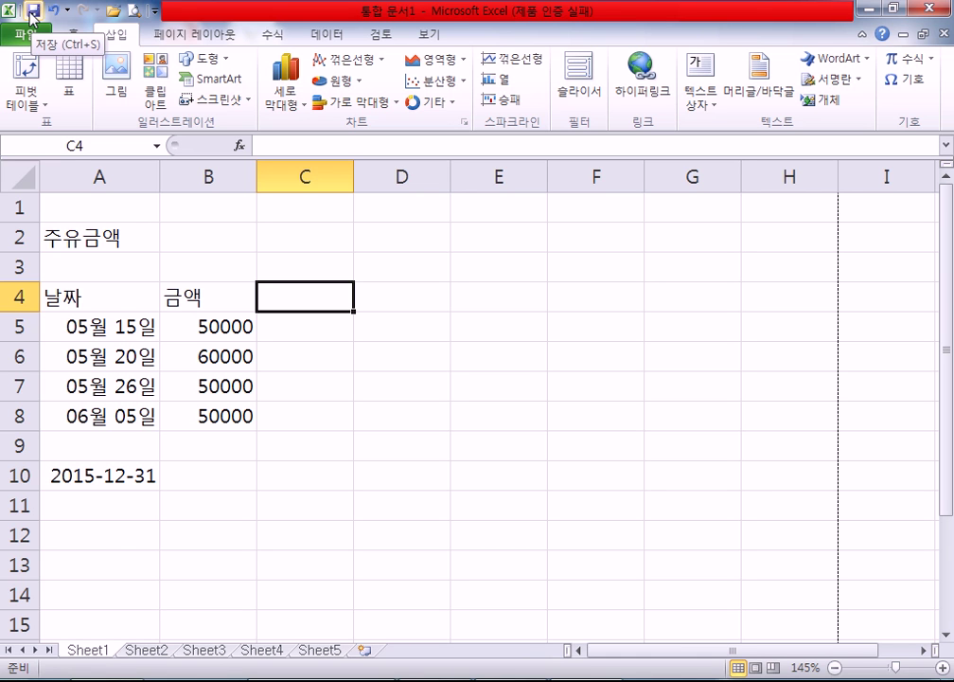
Start saving the workbook, then enlarge the save dialog and widen its folder tree
left_click(33, 14)
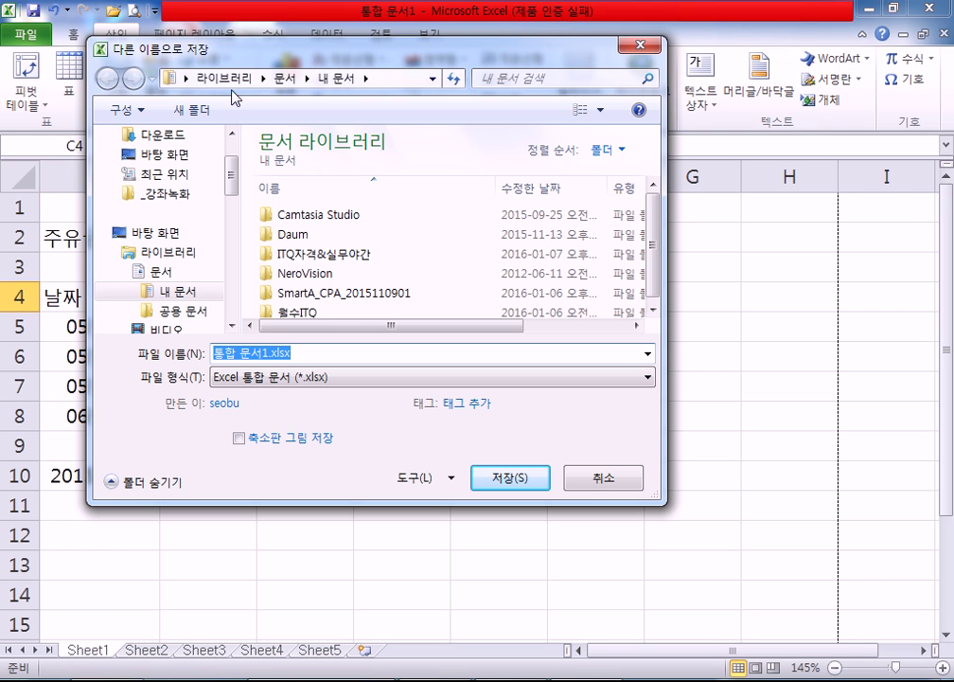
left_click_drag(665, 504, 859, 546)
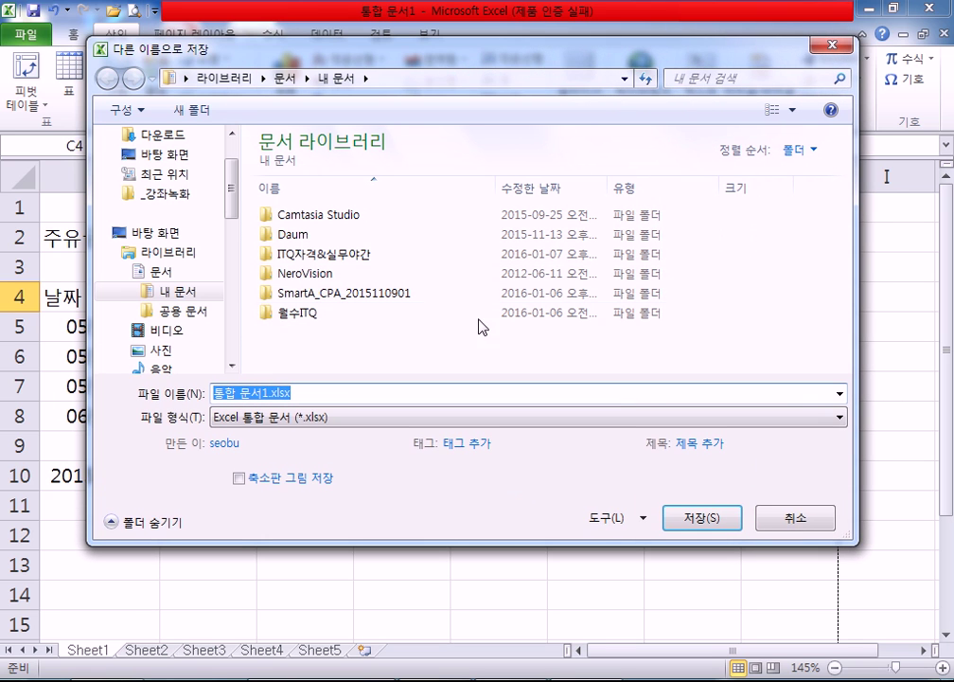
left_click(244, 240)
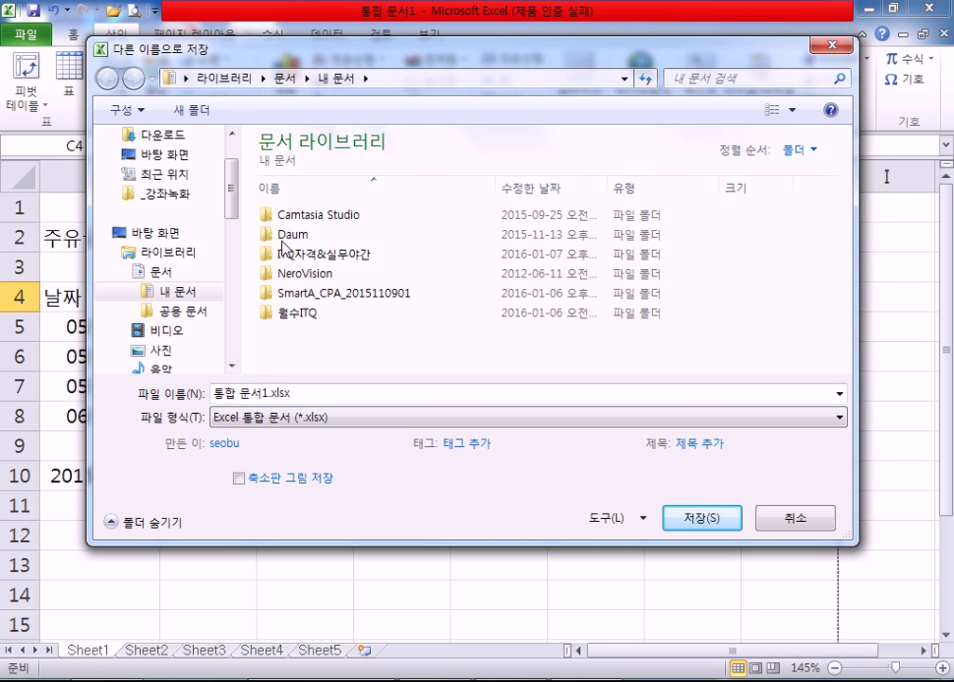
left_click_drag(243, 238, 315, 237)
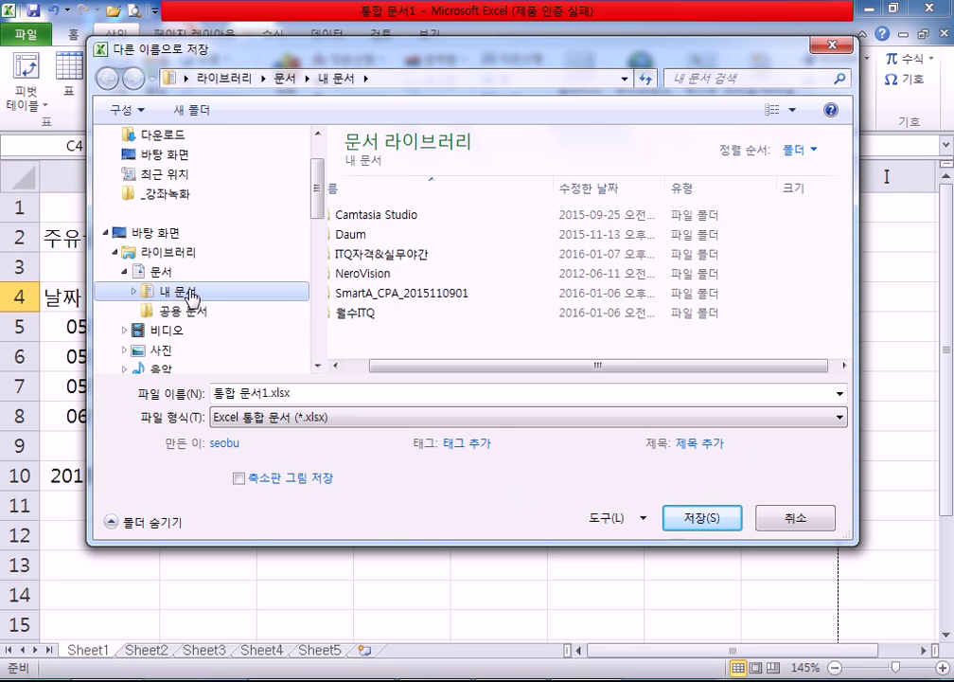
Compare the contents of the 내 문서 and 공용 문서 folders within the 문서 library
left_click(165, 275)
left_click(172, 295)
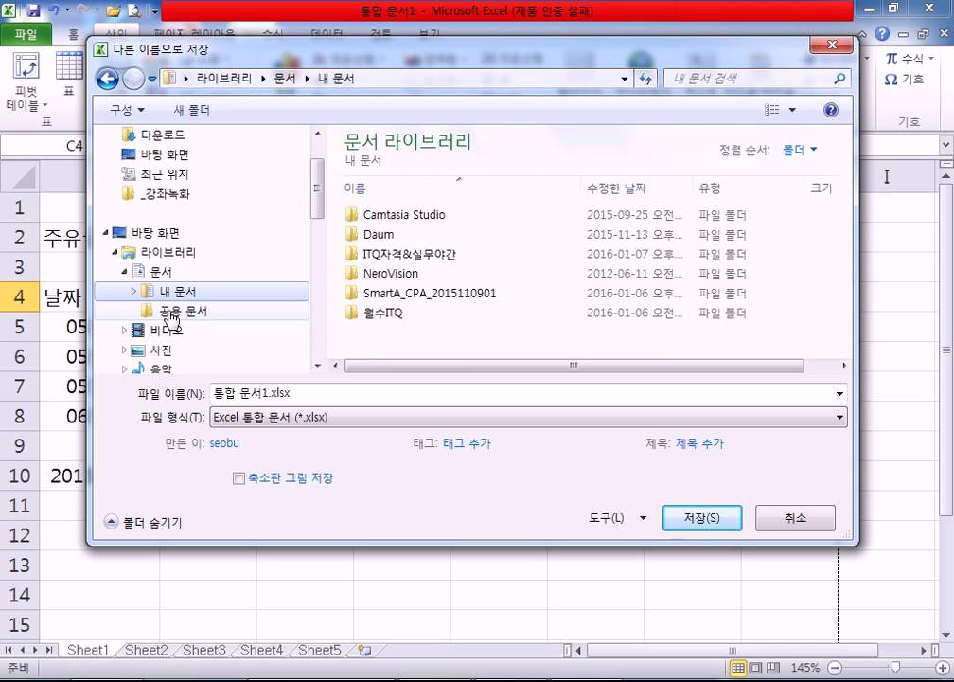
left_click(172, 331)
left_click(176, 312)
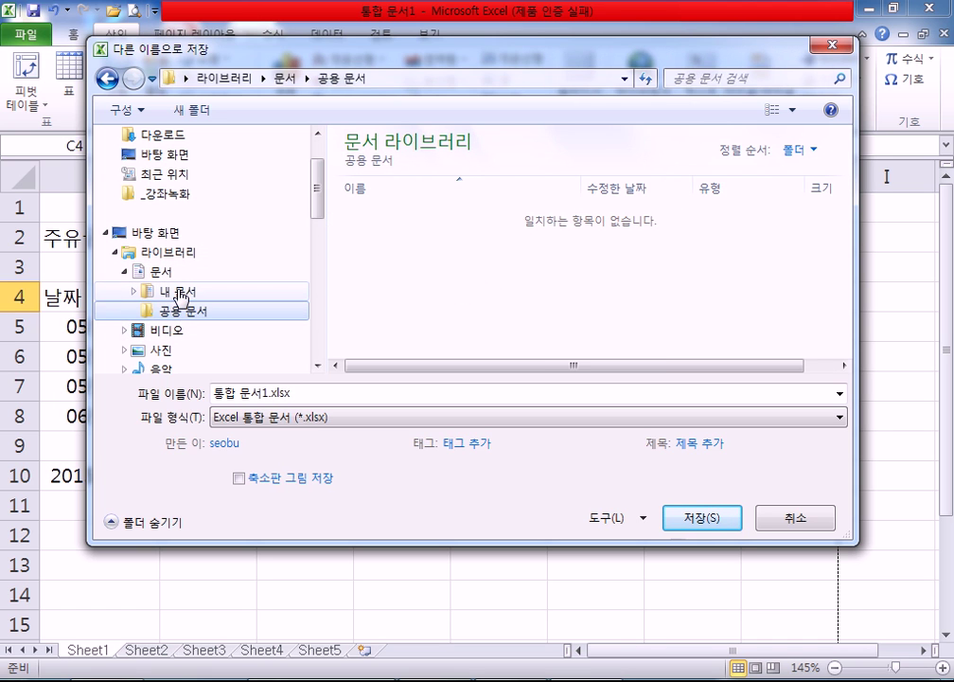
left_click(180, 295)
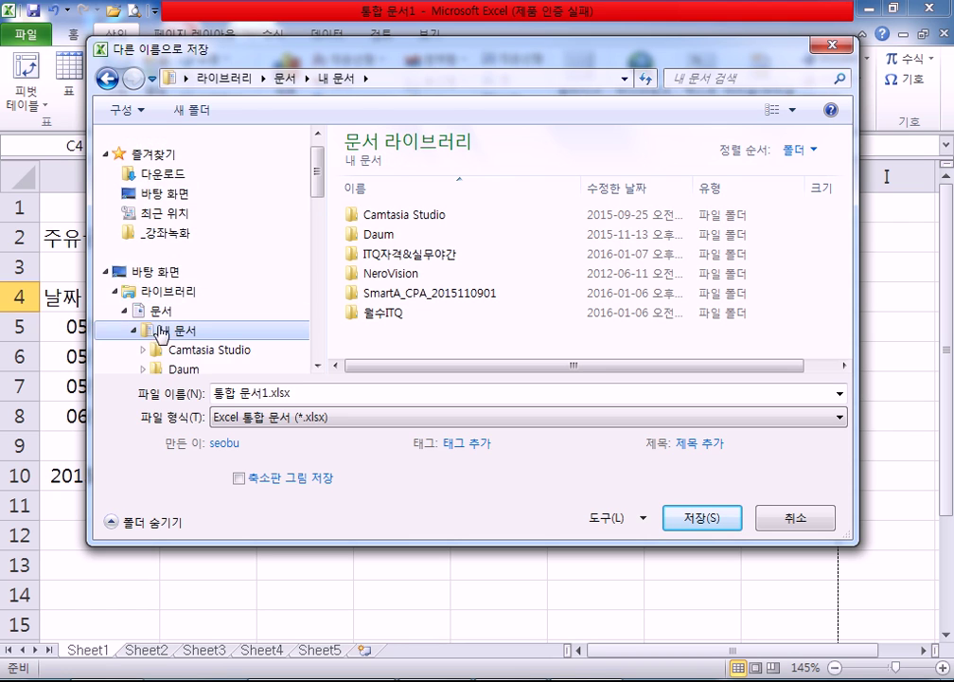
Look through the subfolders under 내 문서 in the folder tree and collapse the 문서 library
scroll(237, 313, "down", 3)
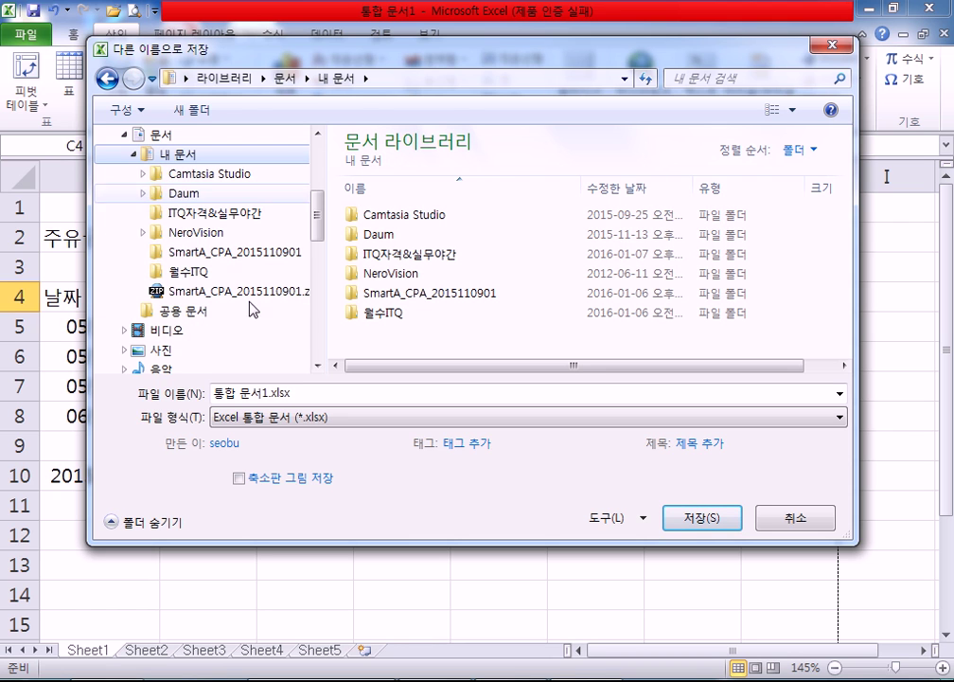
left_click(134, 154)
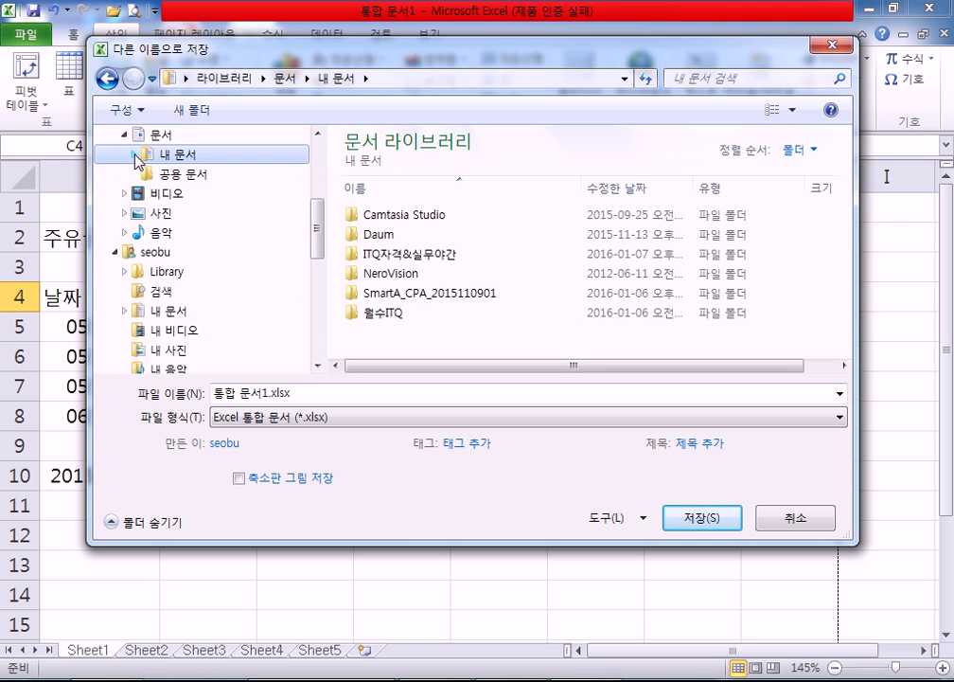
left_click(134, 154)
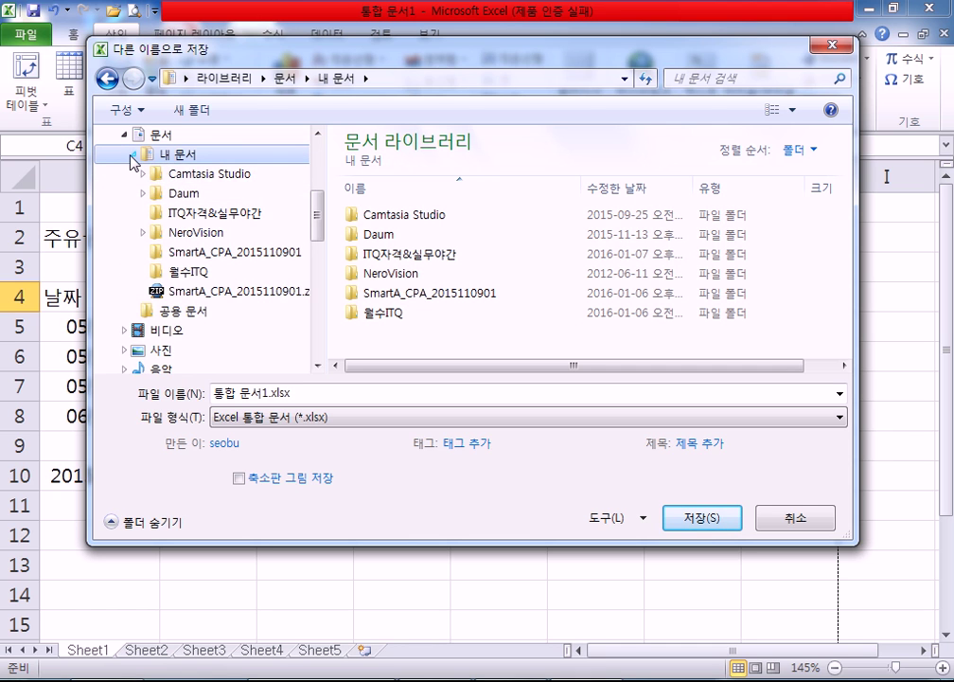
left_click(134, 154)
left_click(126, 135)
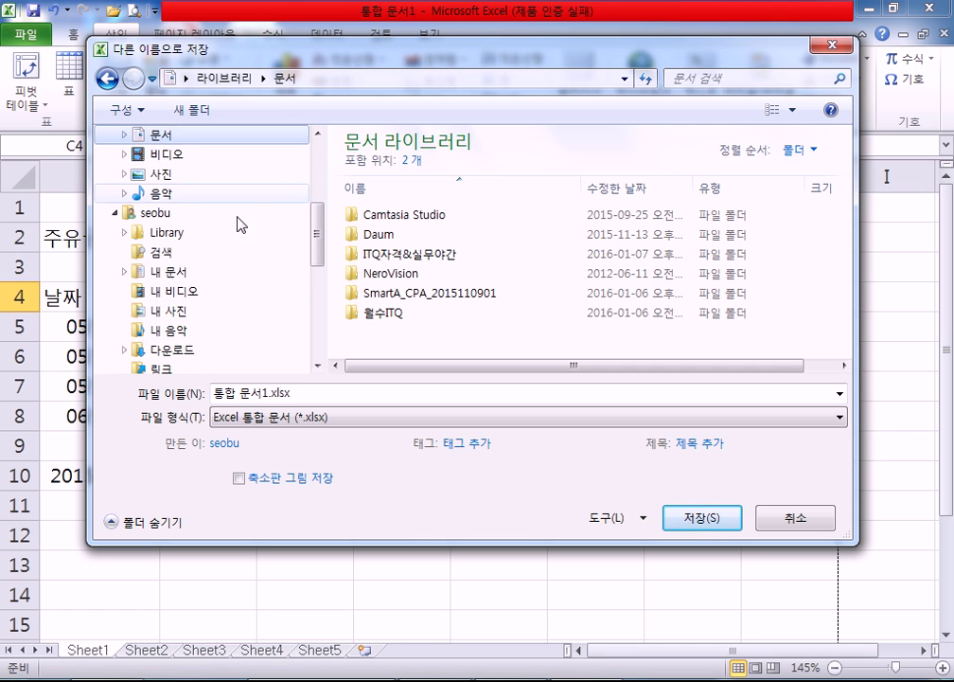
Expand the 문서 library again to view 내 문서, and collapse the library
scroll(218, 190, "up", 2)
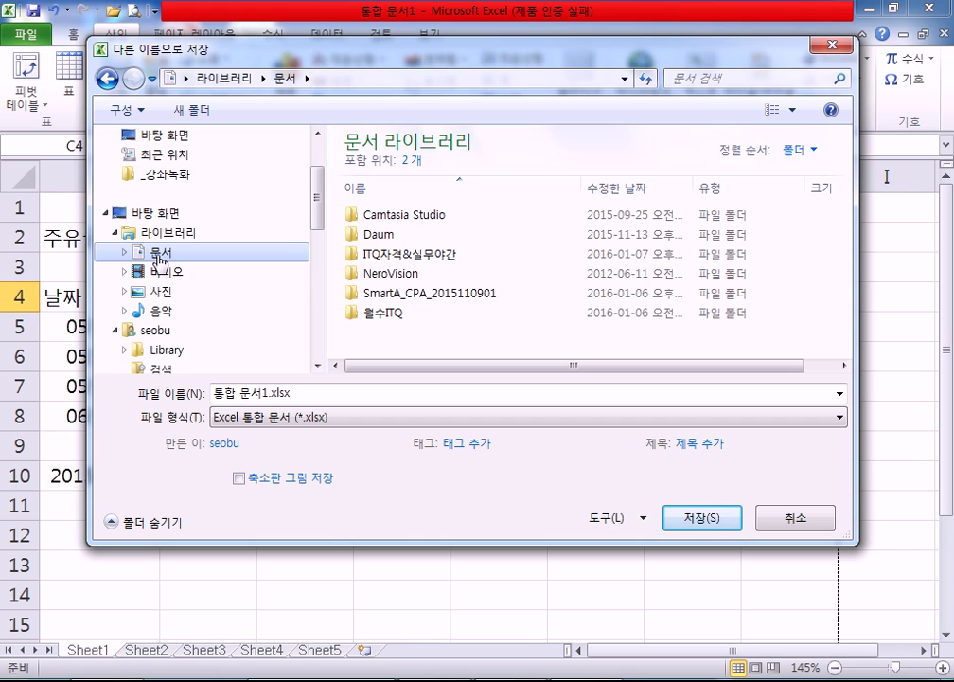
left_click(158, 252)
left_click(166, 273)
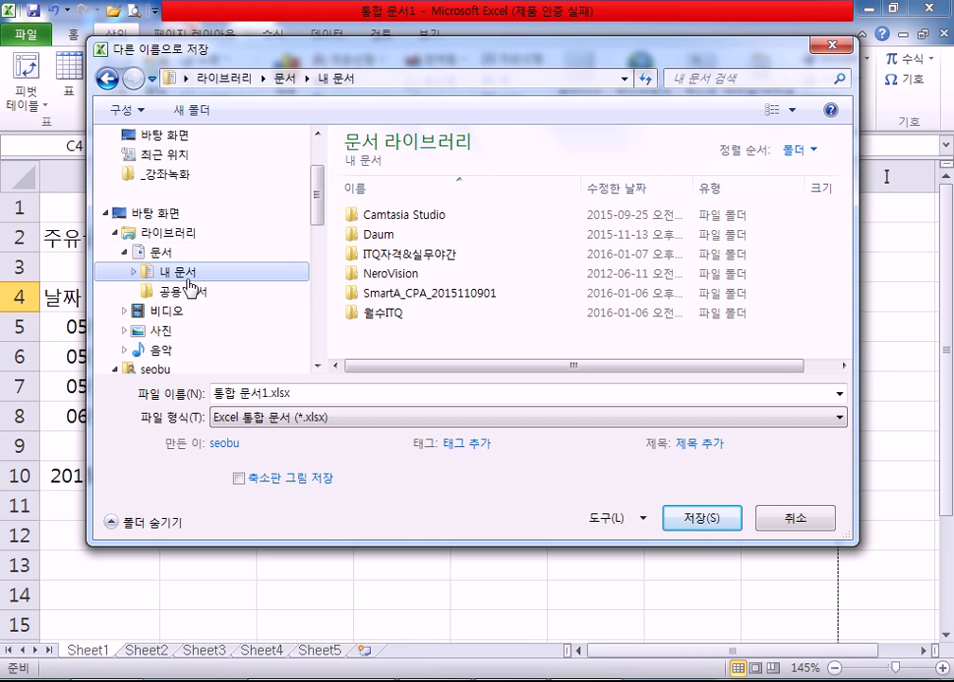
left_click(126, 252)
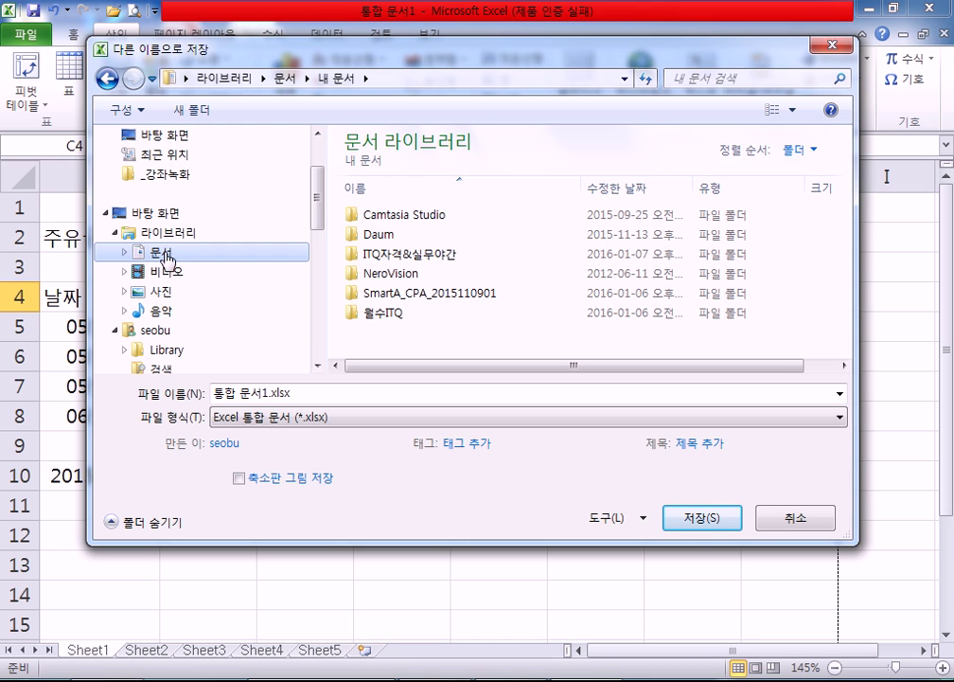
left_click_drag(319, 185, 319, 175)
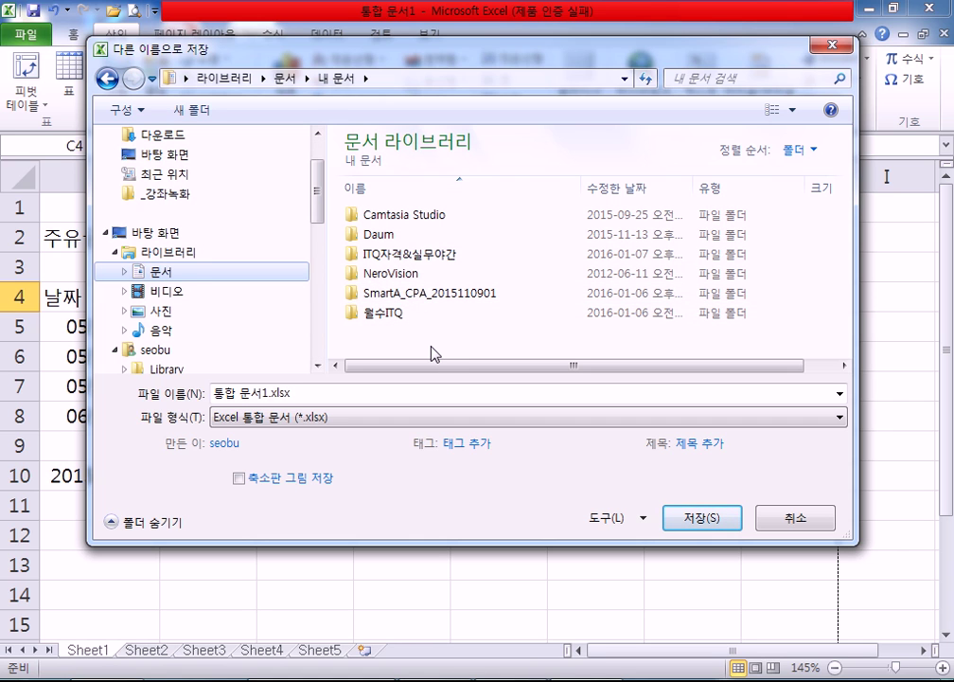
Check the 비디오 and 사진 libraries, set the save location back to the 문서 library, and reposition and heighten the dialog
left_click(170, 297)
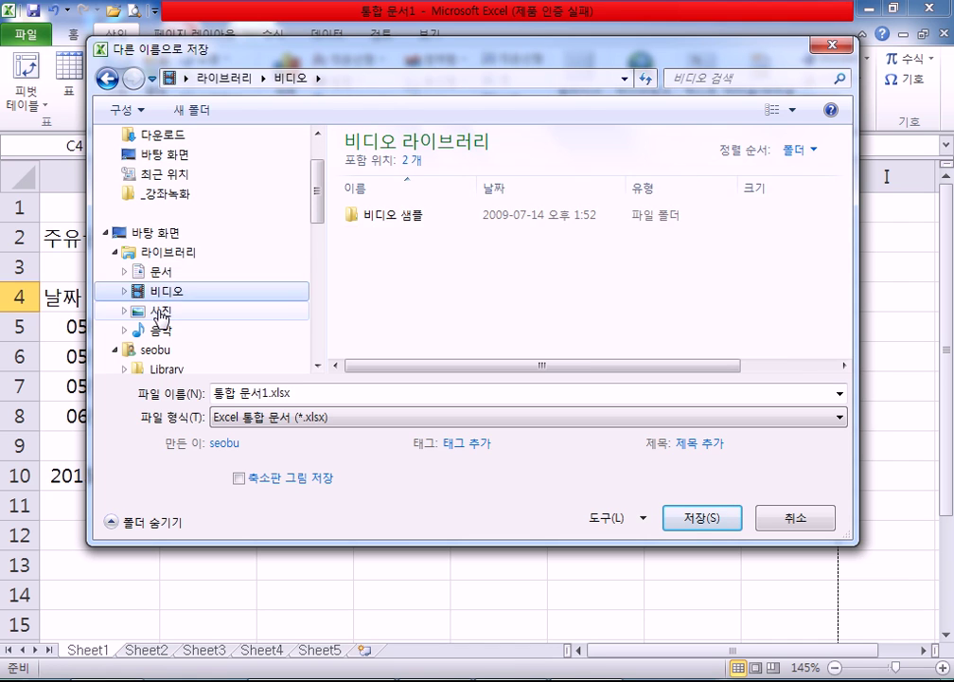
left_click(160, 309)
left_click(127, 275)
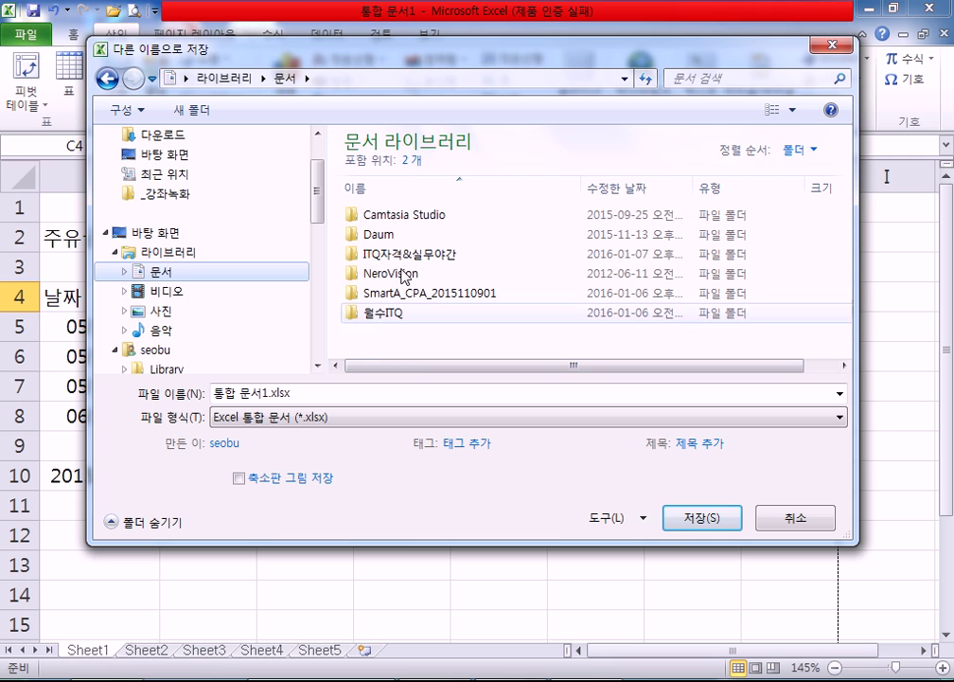
left_click_drag(362, 58, 297, 28)
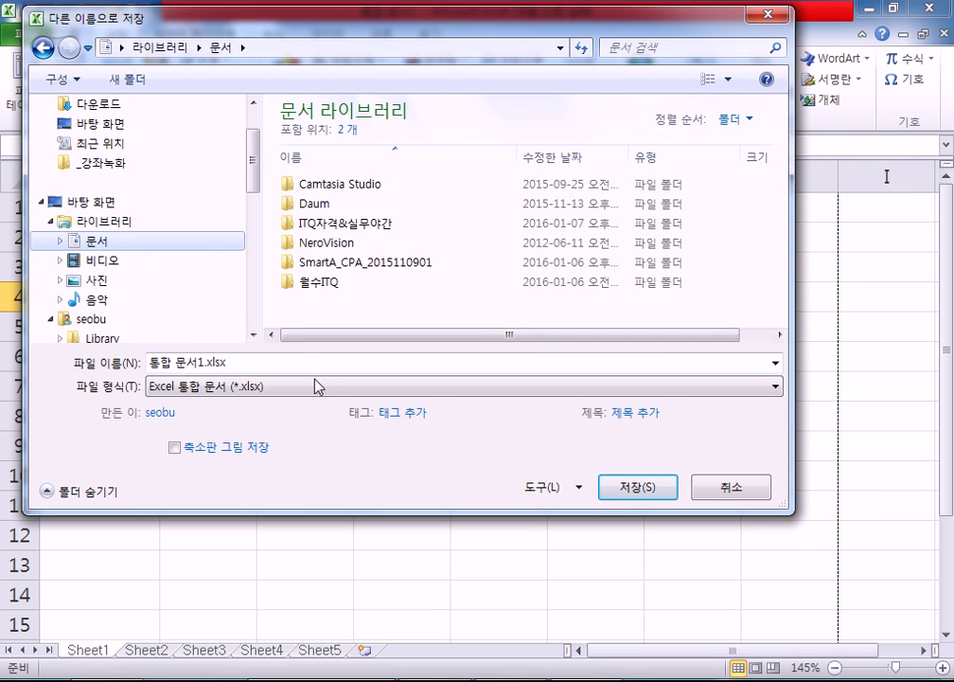
left_click_drag(322, 512, 315, 563)
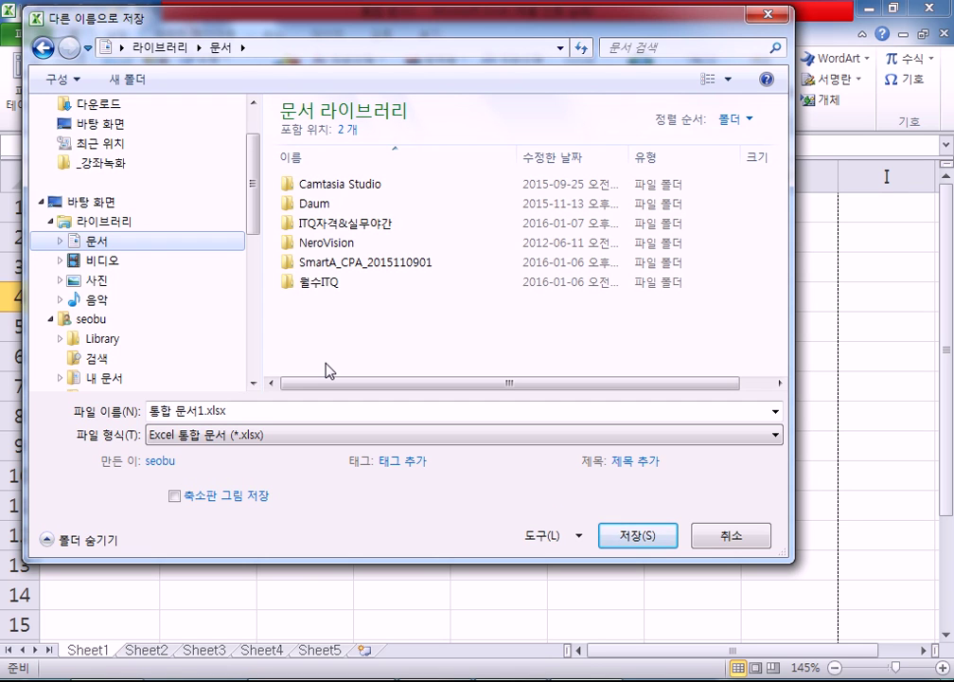
Create a new folder in the 문서 library and switch the keyboard input between English and Korean
left_click(142, 80)
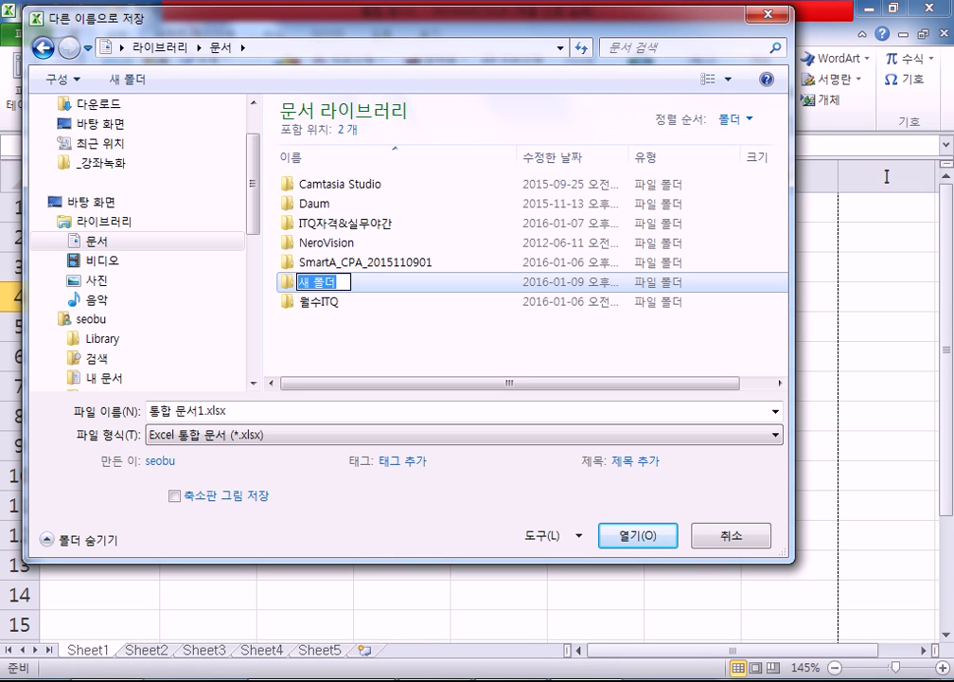
left_click_drag(888, 176, 603, 58)
left_click(673, 21)
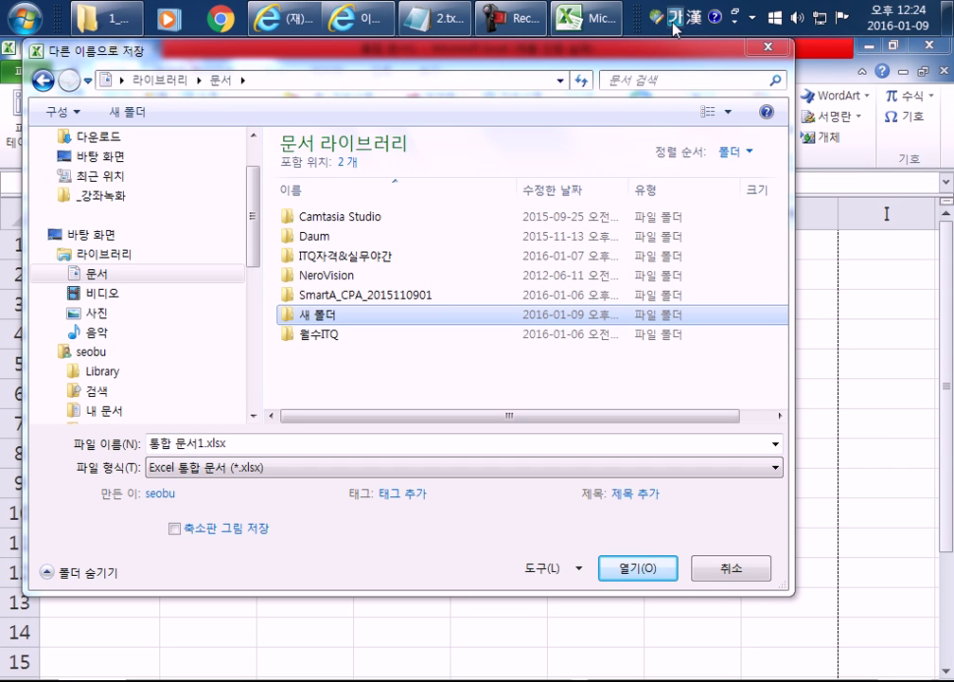
left_click(674, 20)
left_click(675, 21)
left_click(676, 20)
left_click(678, 17)
Rename the new folder 주말반, then undo the renaming
left_click(322, 317)
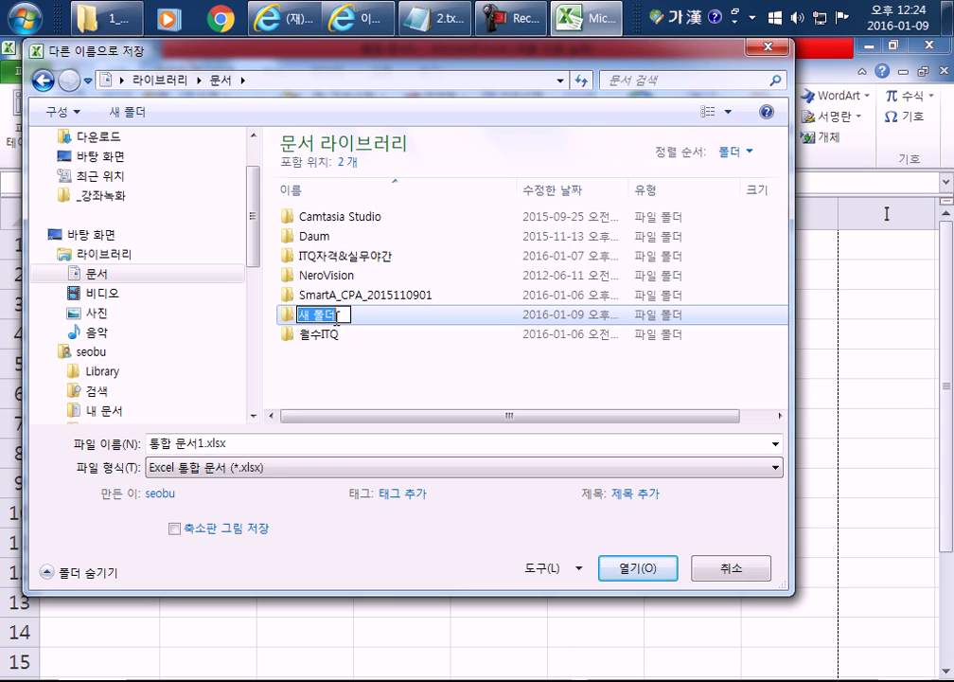
type("주말반")
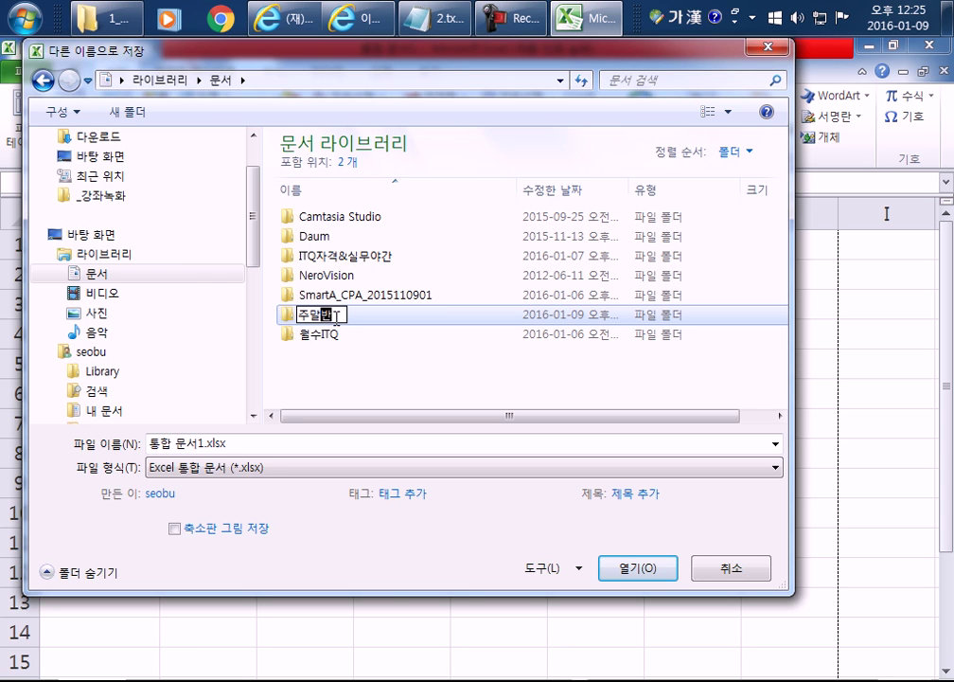
key("Return")
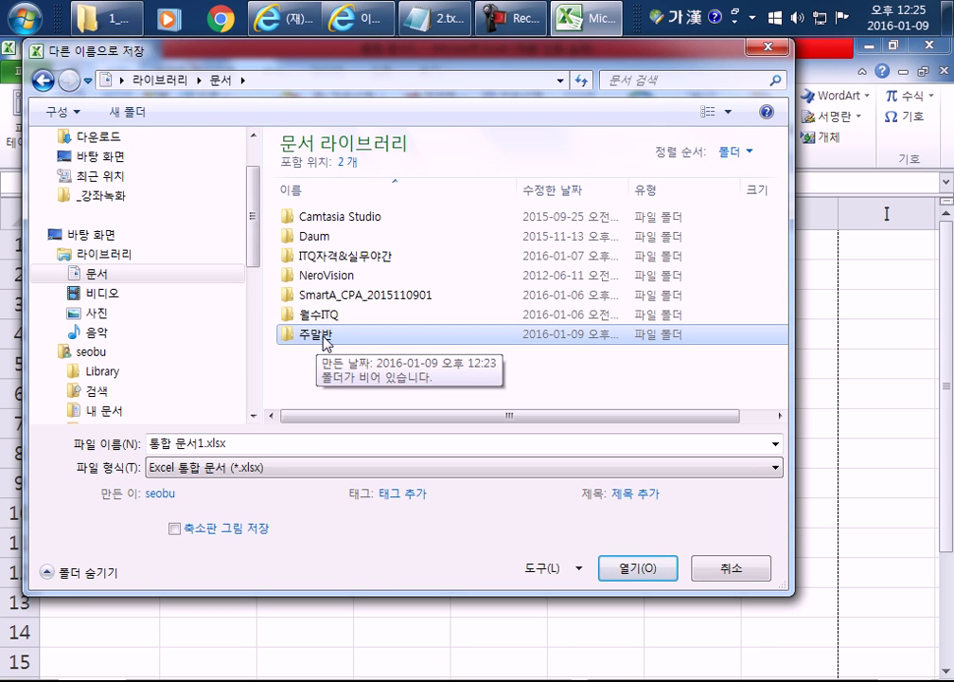
left_click(327, 337)
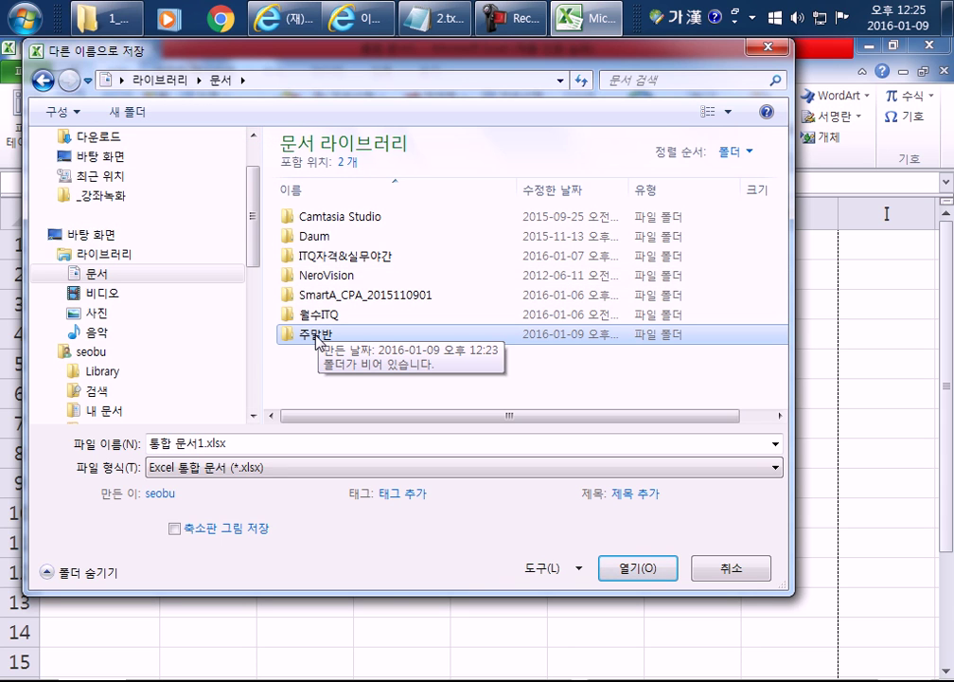
key("ctrl+z")
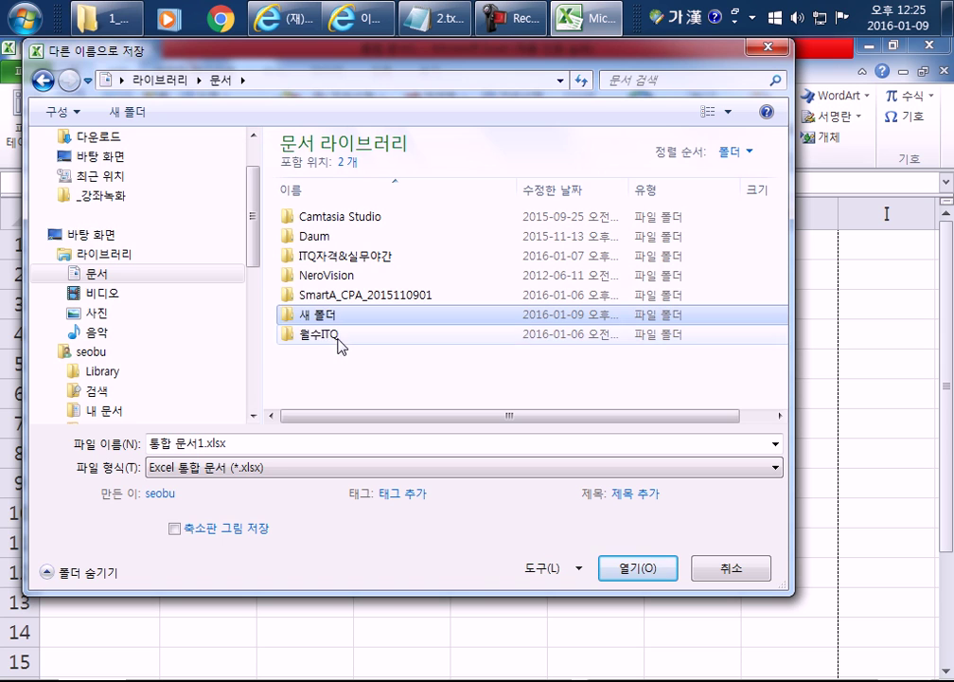
left_click(322, 314)
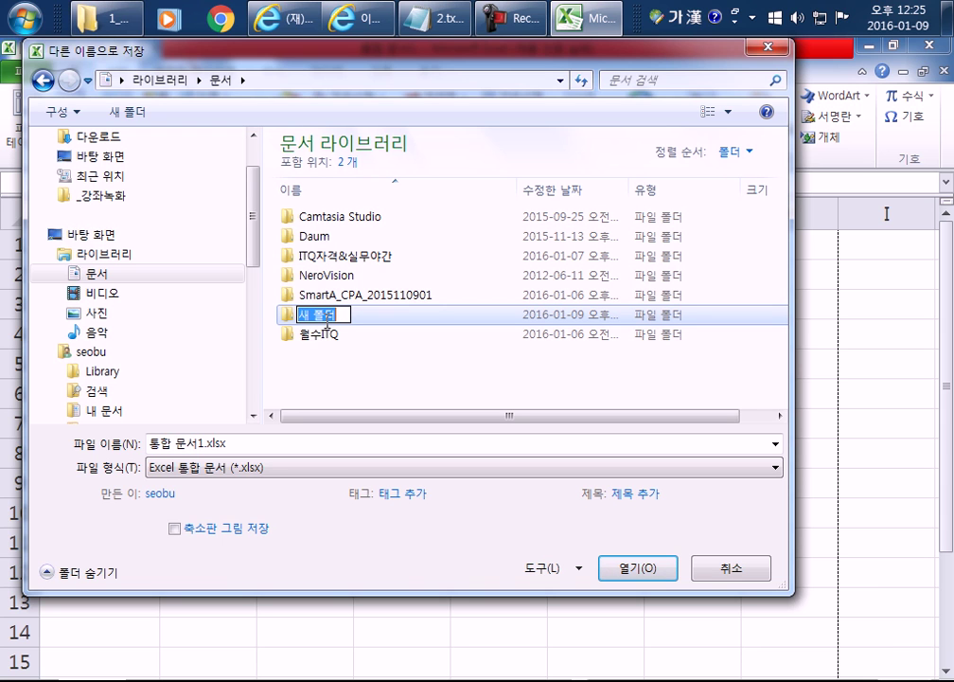
key("Escape")
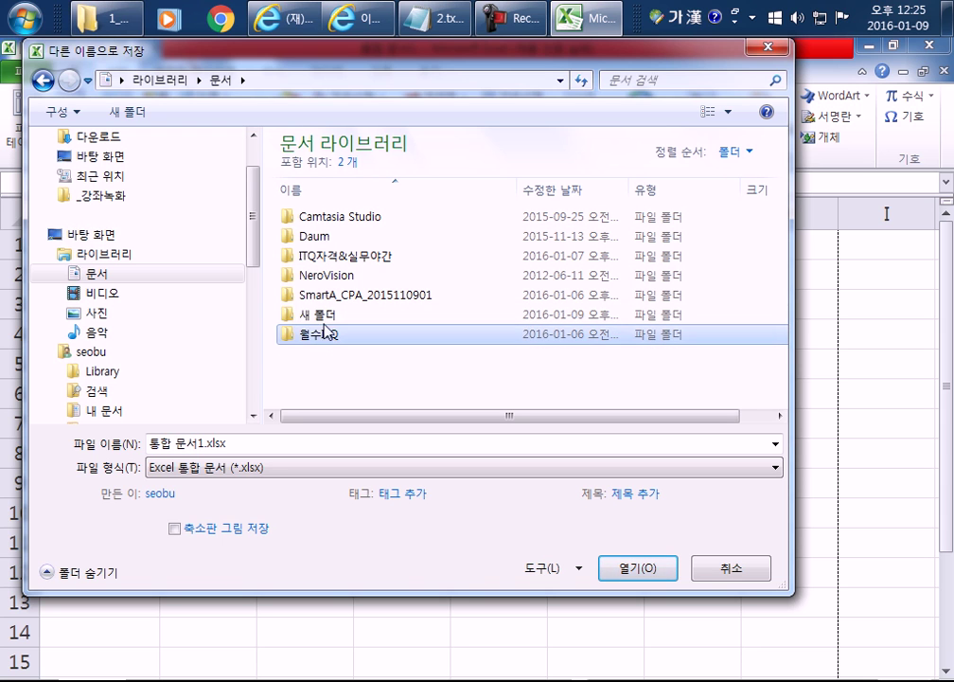
left_click(294, 318)
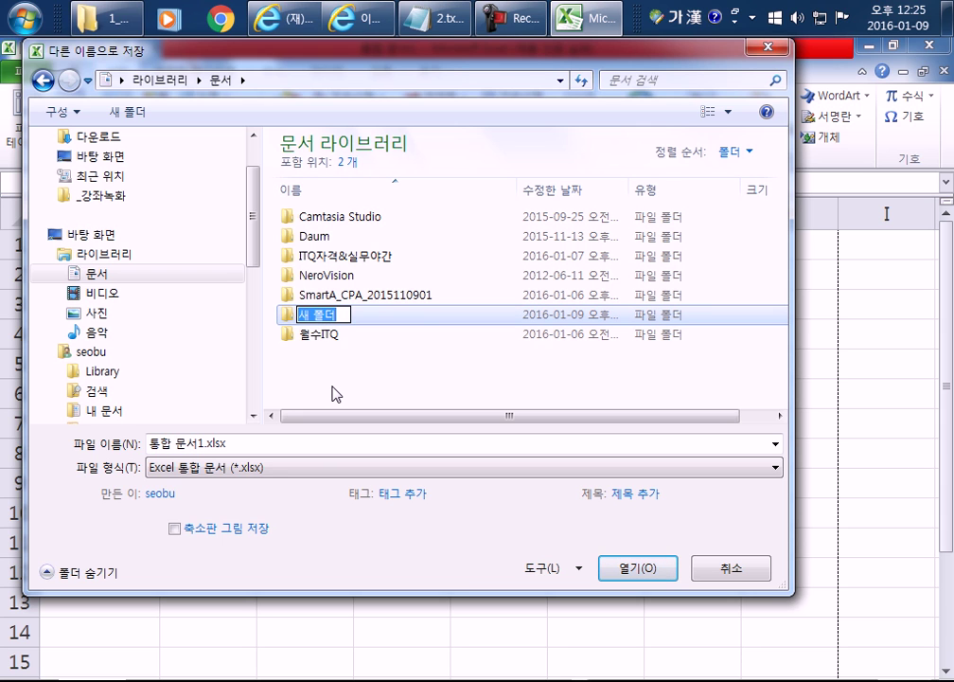
type("주미")
type("반")
key("Escape")
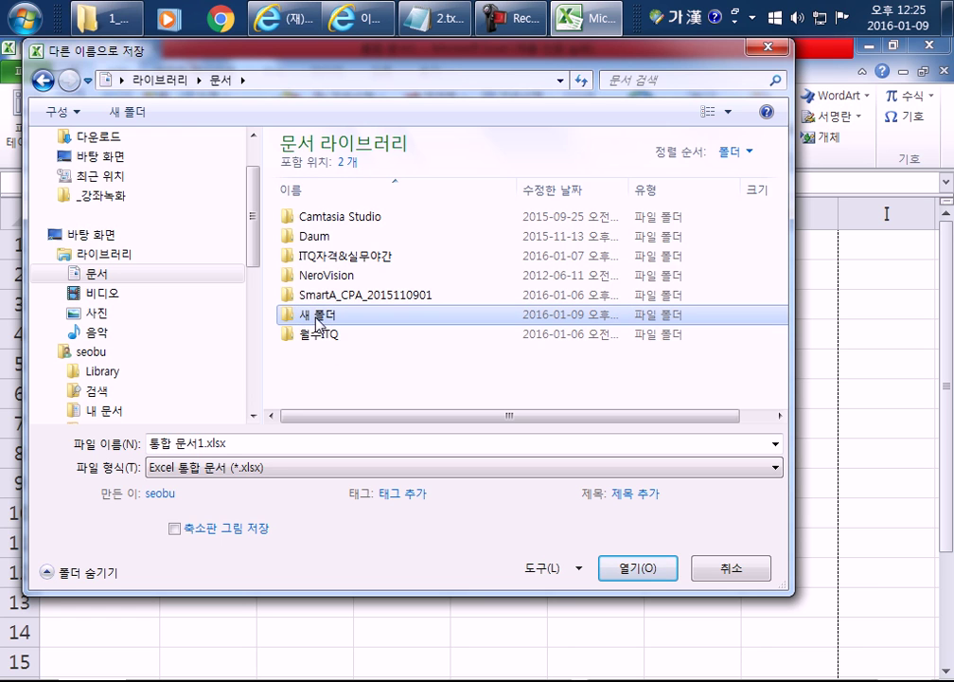
Create a second new folder in the 문서 library and delete it to the recycle bin
left_click(130, 112)
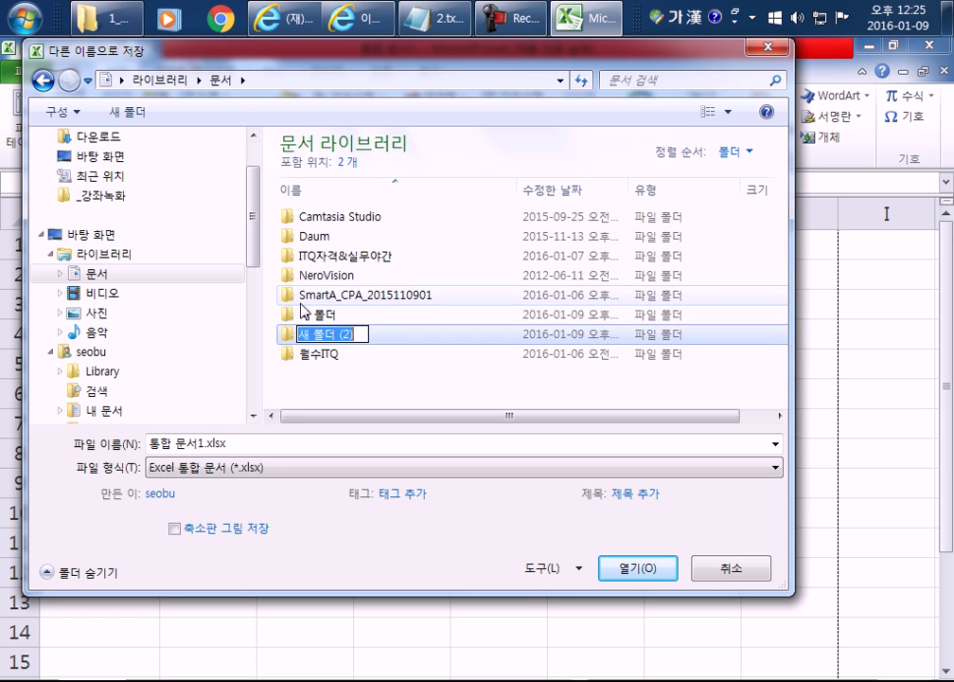
left_click(336, 401)
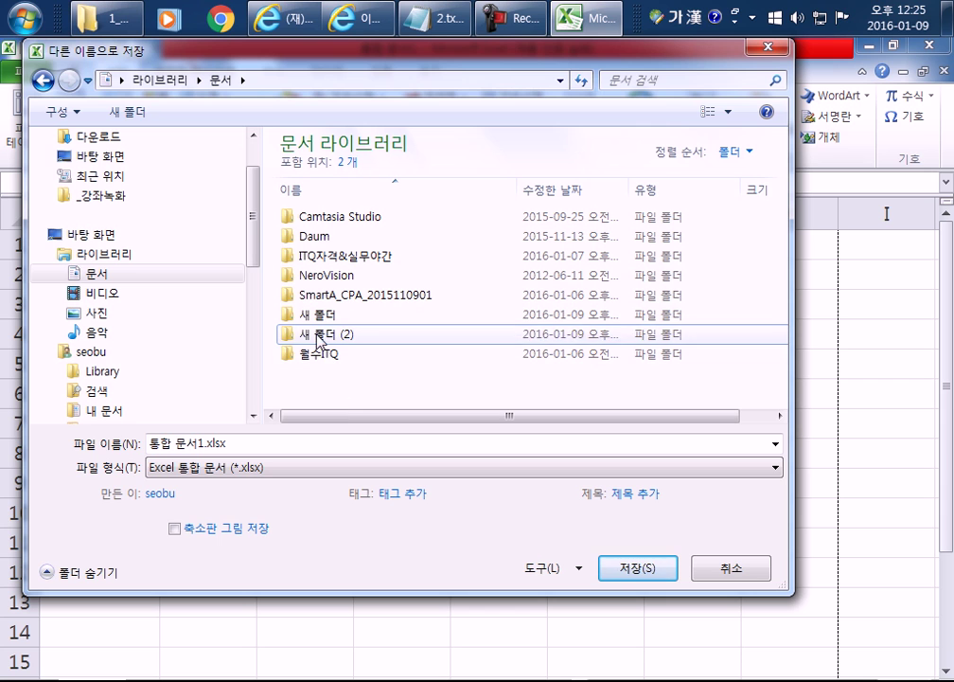
left_click(324, 337)
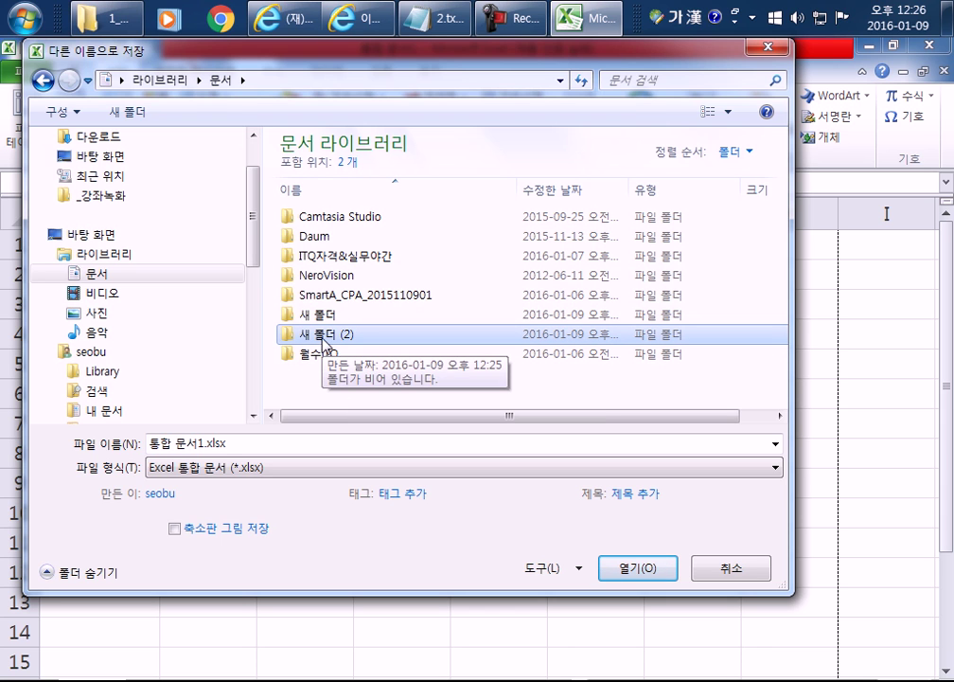
key("Up")
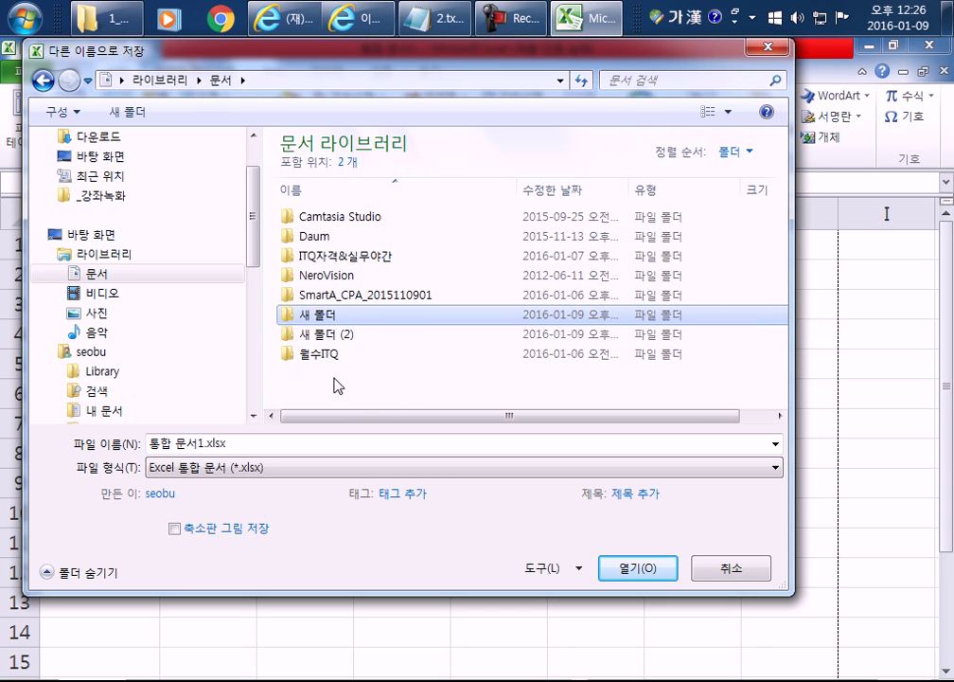
left_click(336, 334)
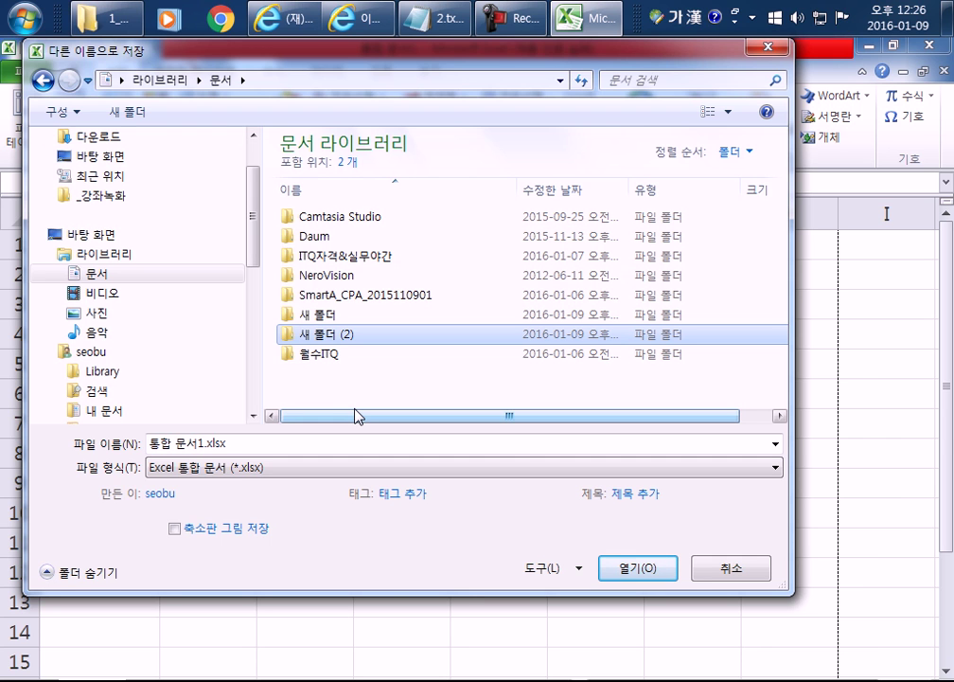
key("Delete")
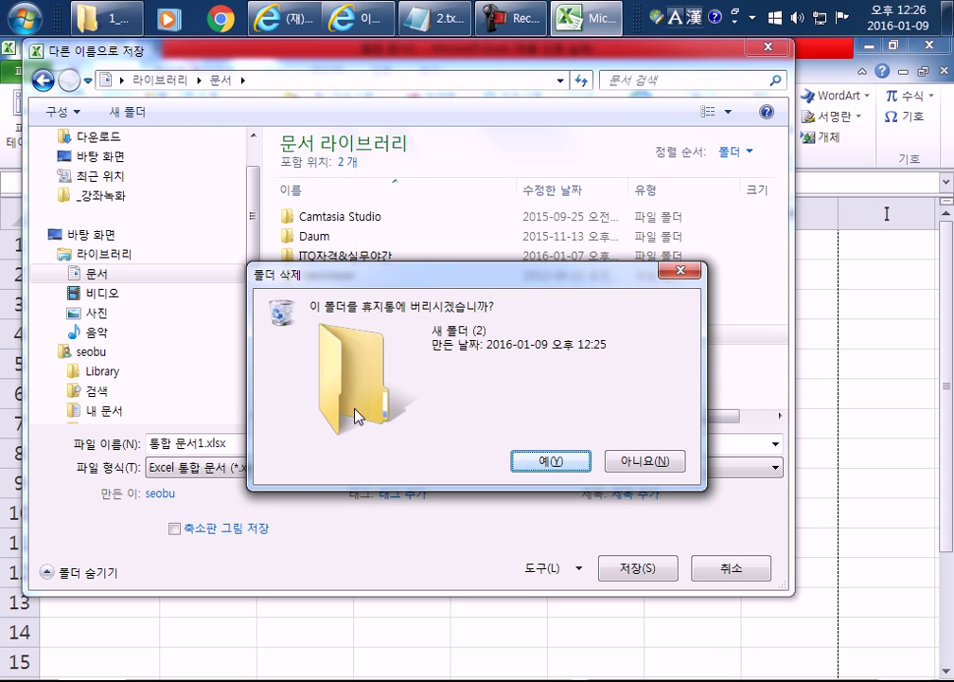
left_click(551, 461)
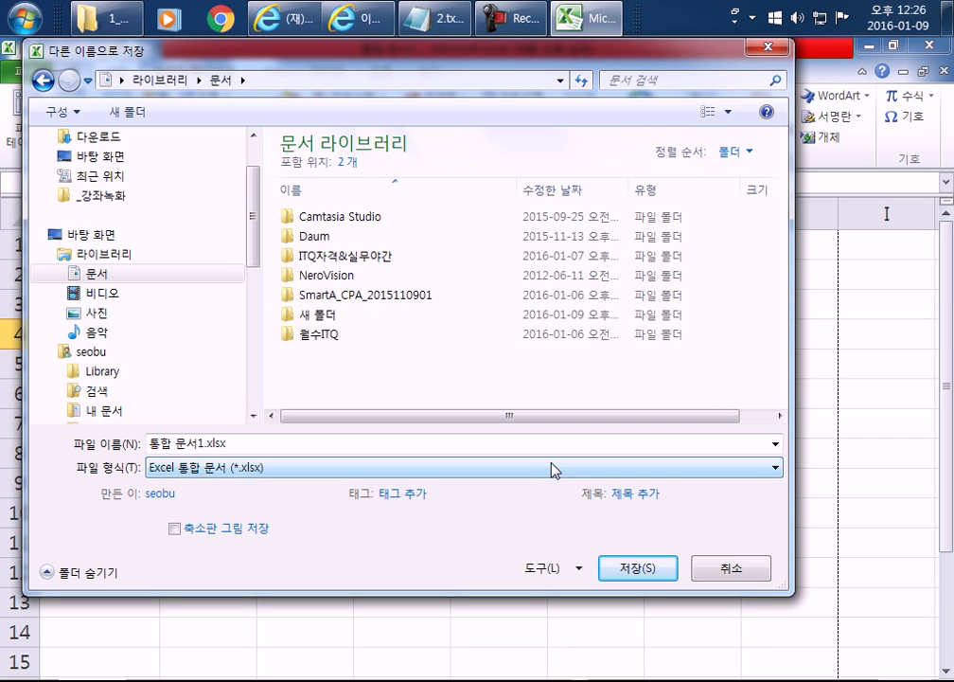
Rename the remaining 새 폴더 folder 새벽반 and open it as the save location
left_click(350, 319)
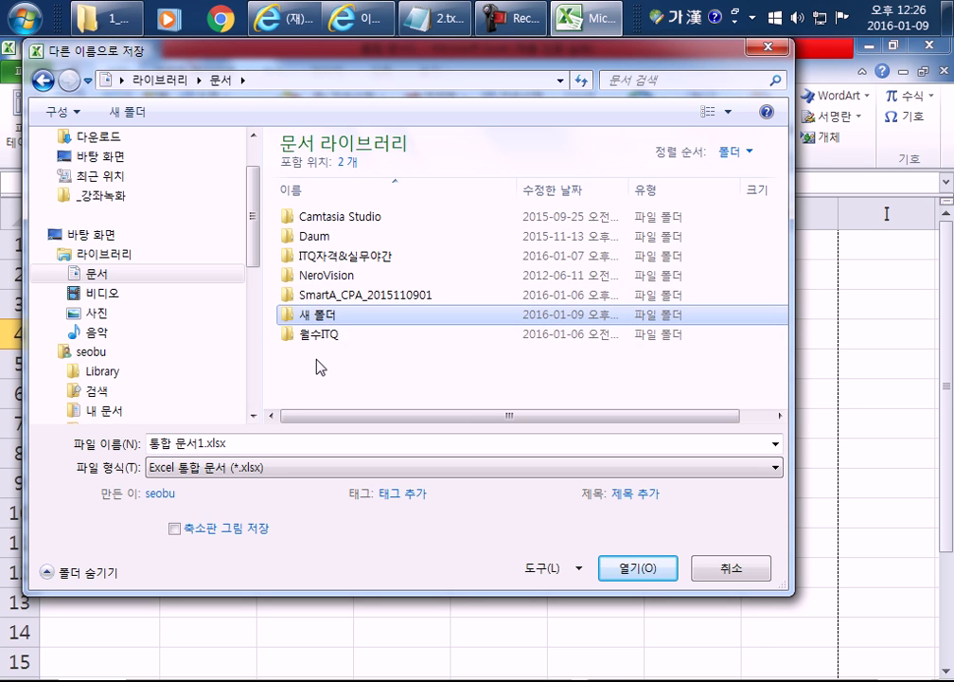
left_click(323, 322)
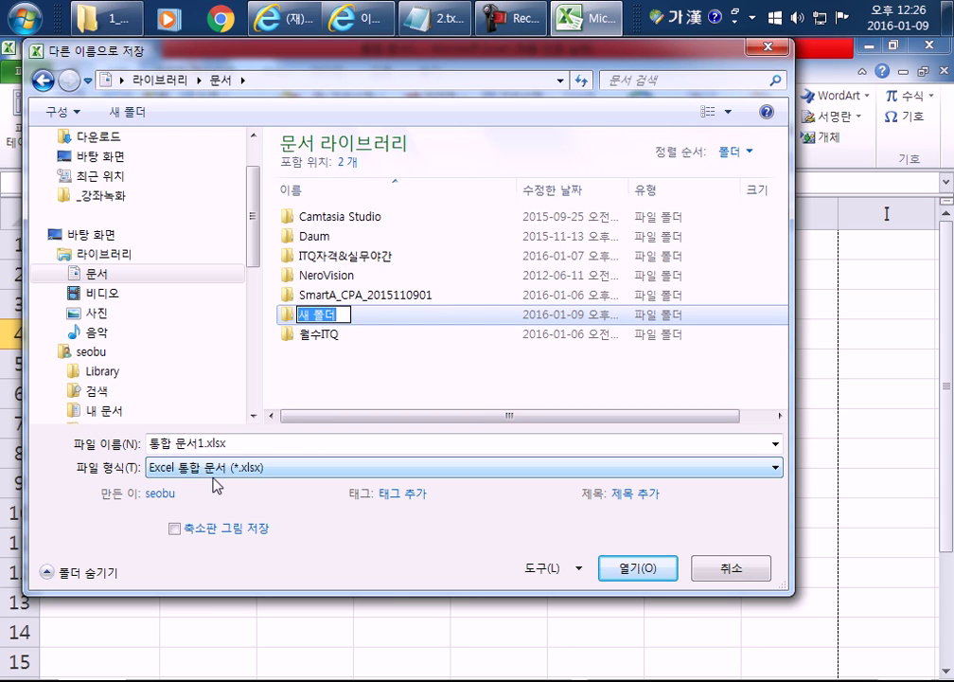
type("새벽반")
key("Return")
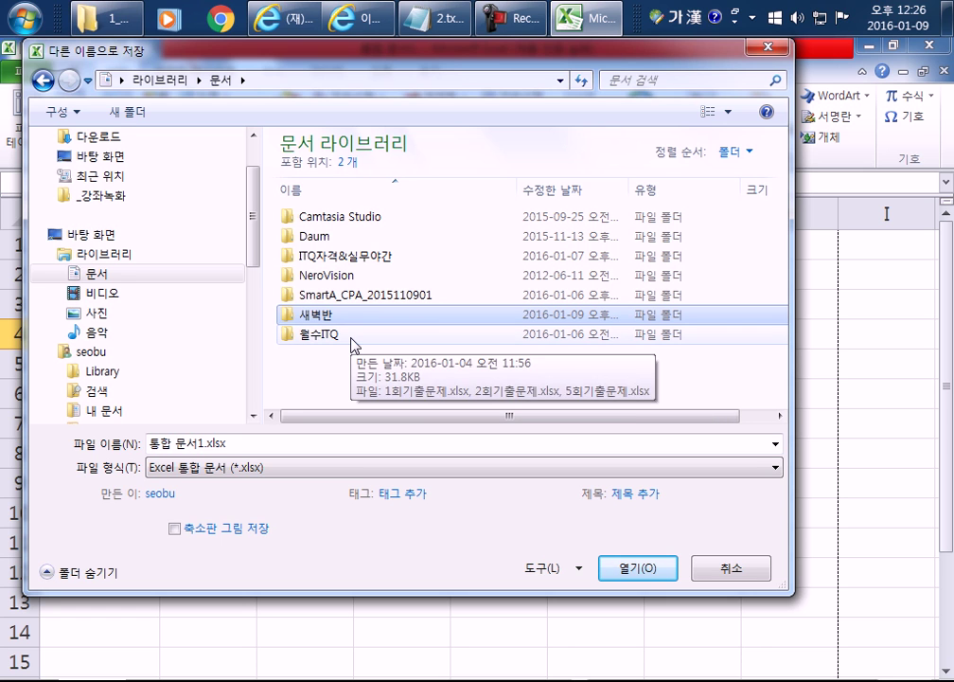
key("Return")
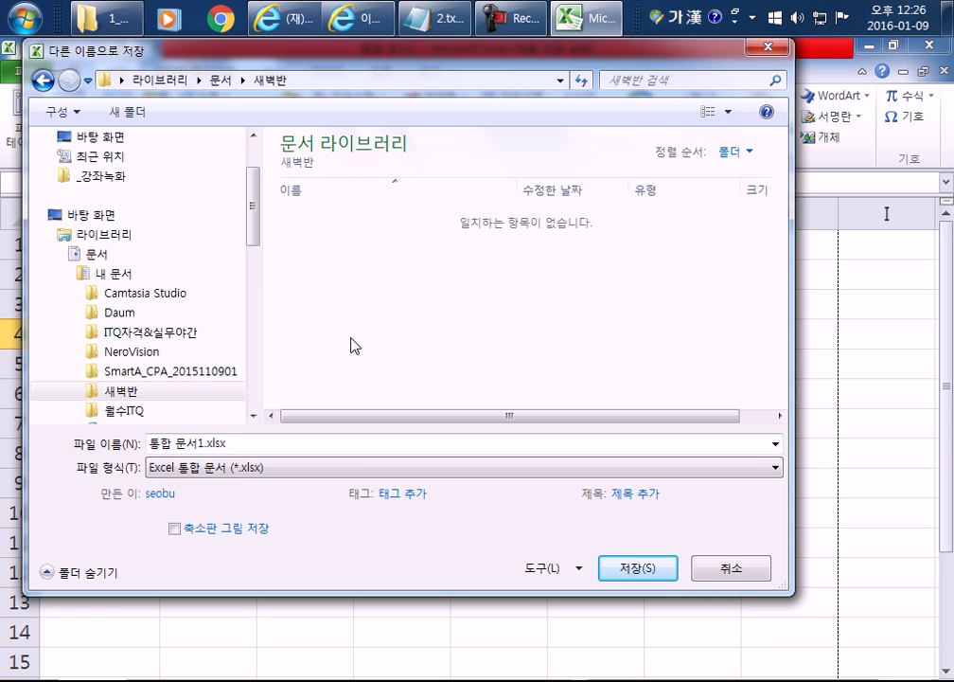
left_click(42, 81)
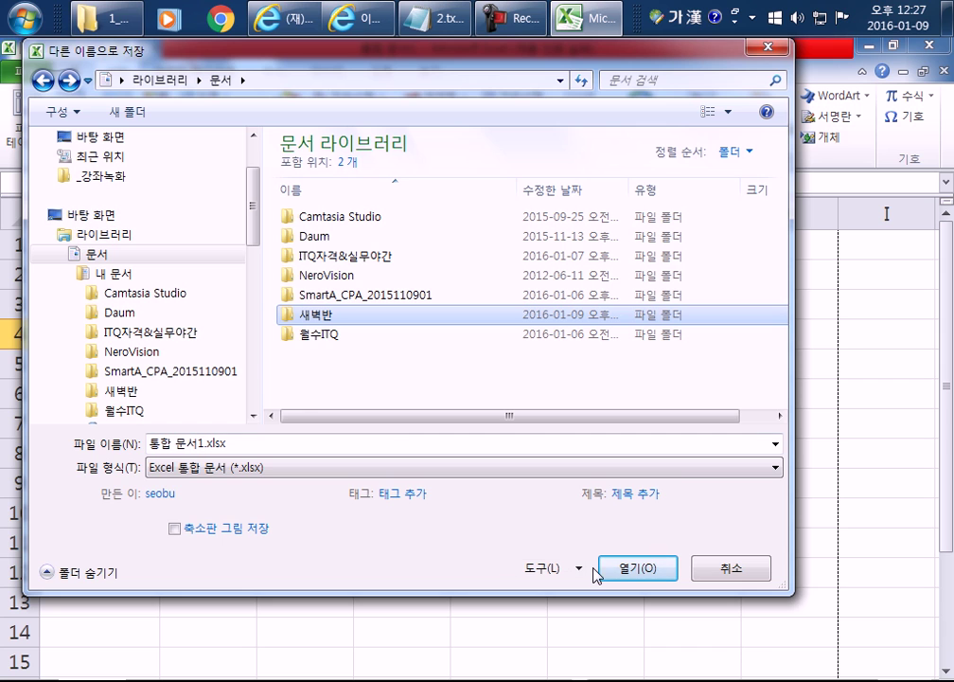
double_click(322, 314)
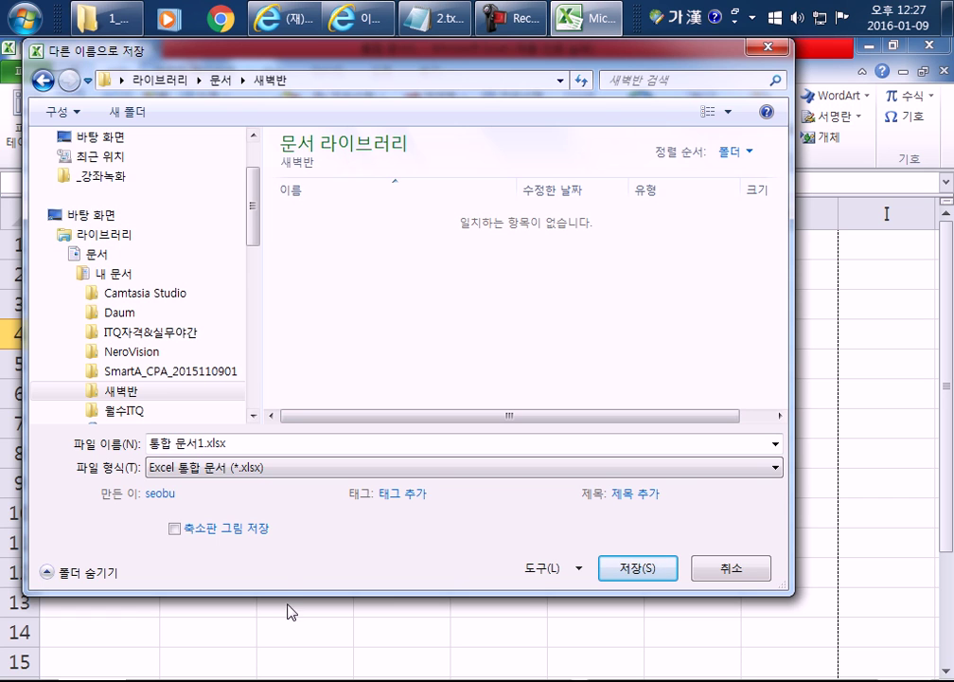
Shorten the dialog and save the workbook in the 새벽반 folder under the file name 주유금액
left_click_drag(294, 591, 300, 485)
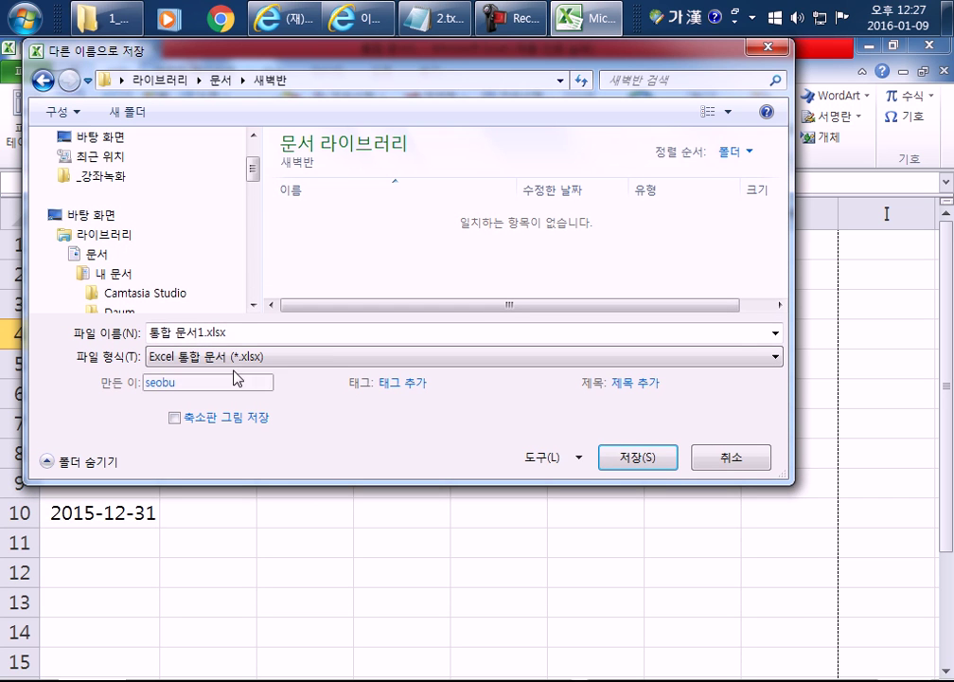
left_click(242, 332)
left_click(288, 332)
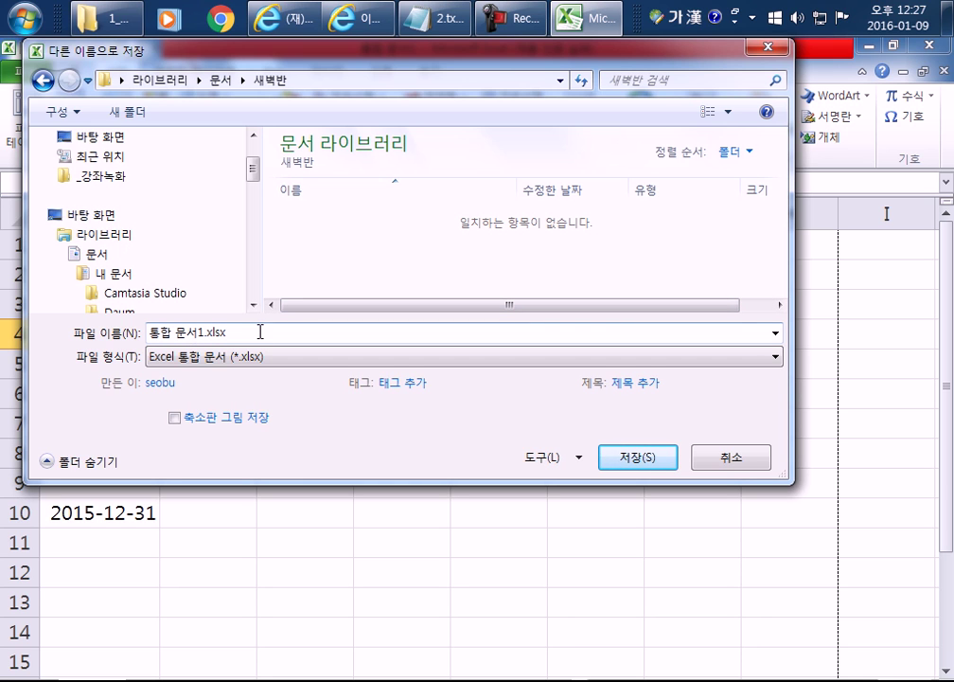
key("ctrl+a")
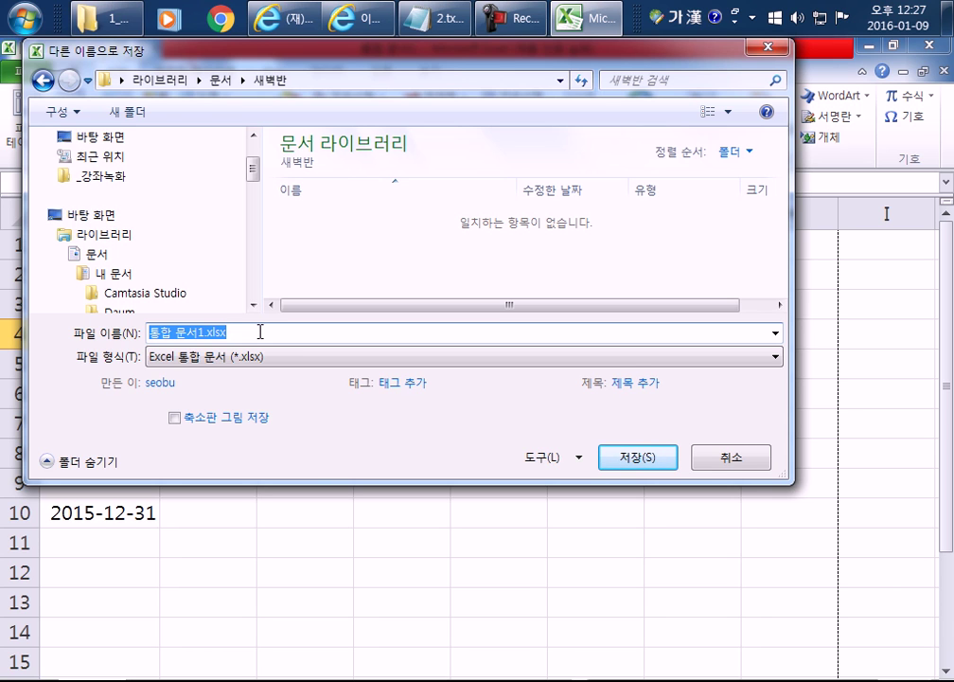
type("ㅈㅜ유금애")
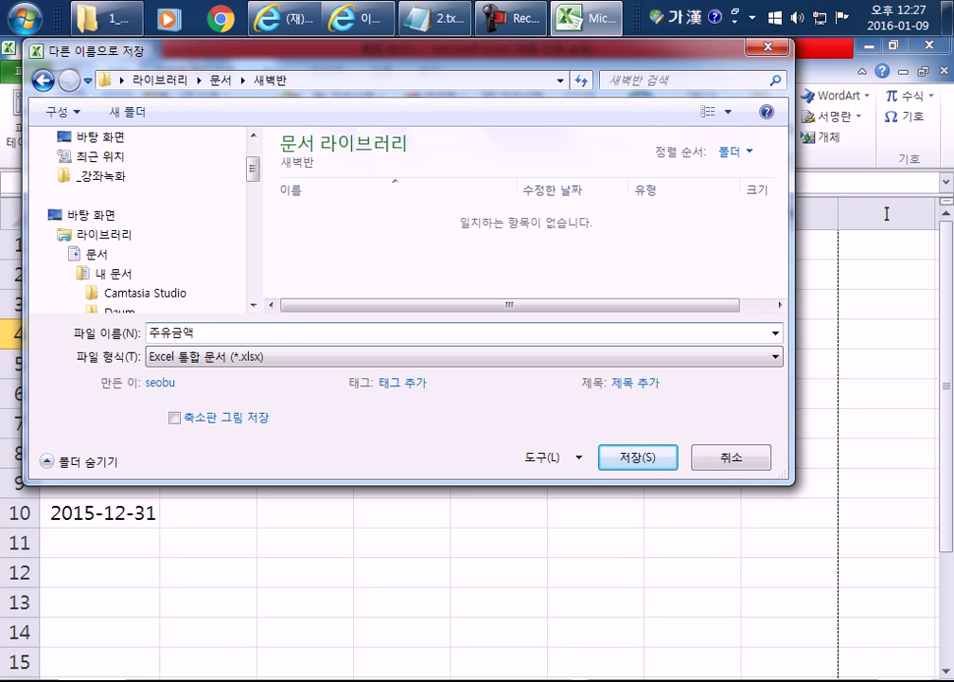
left_click(664, 390)
left_click(703, 422)
left_click(618, 453)
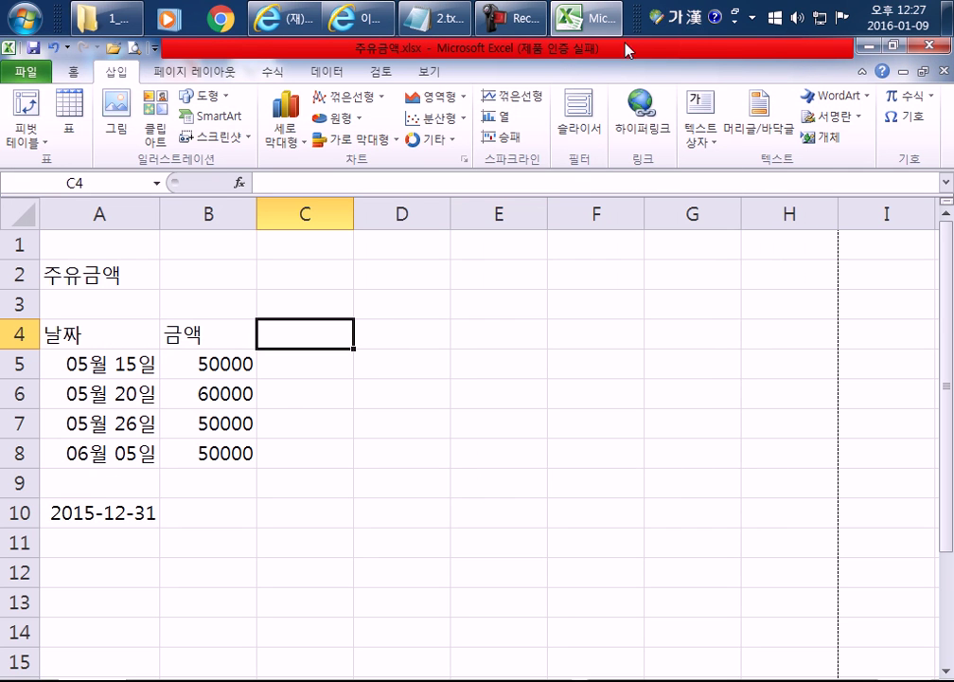
left_click_drag(632, 25, 615, 677)
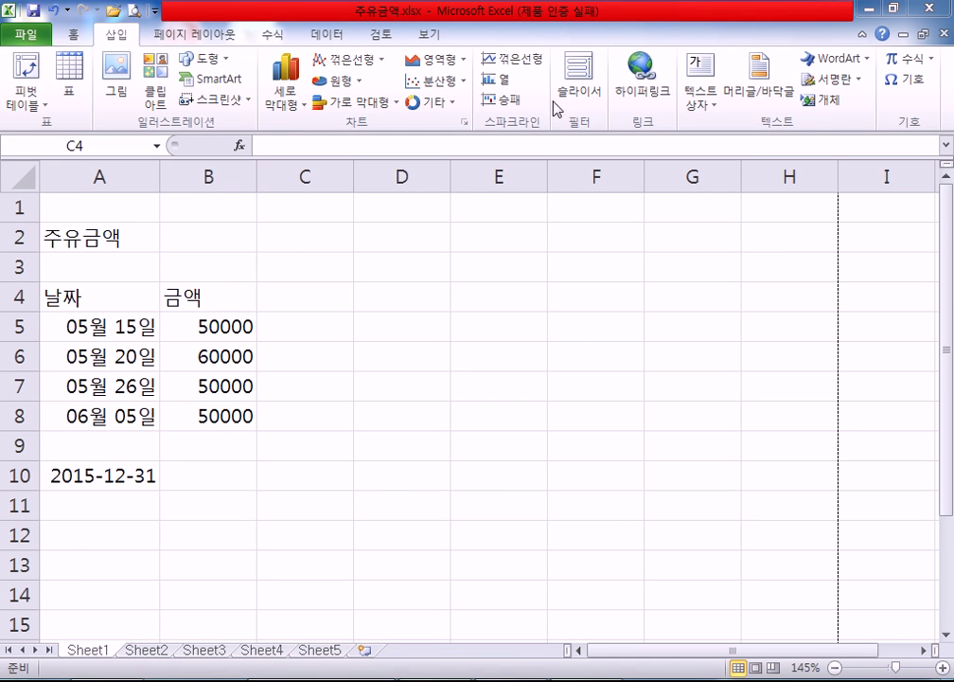
Close Excel and start Microsoft Excel 2010 again from the desktop with its window maximized, dismissing the activation wizard
left_click(930, 9)
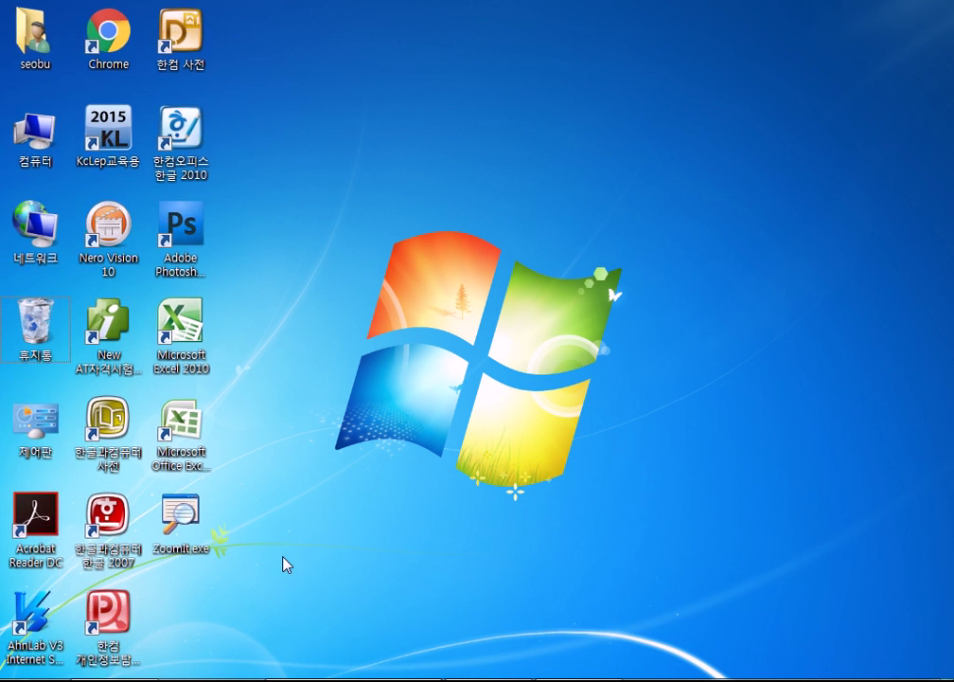
double_click(177, 322)
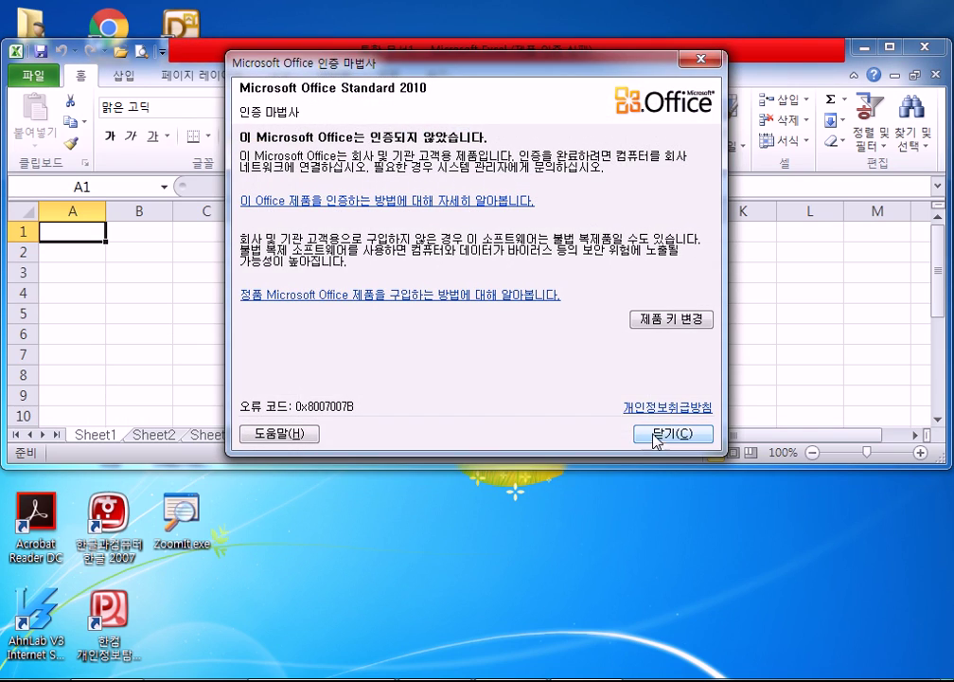
left_click_drag(439, 73, 460, 43)
left_click(667, 409)
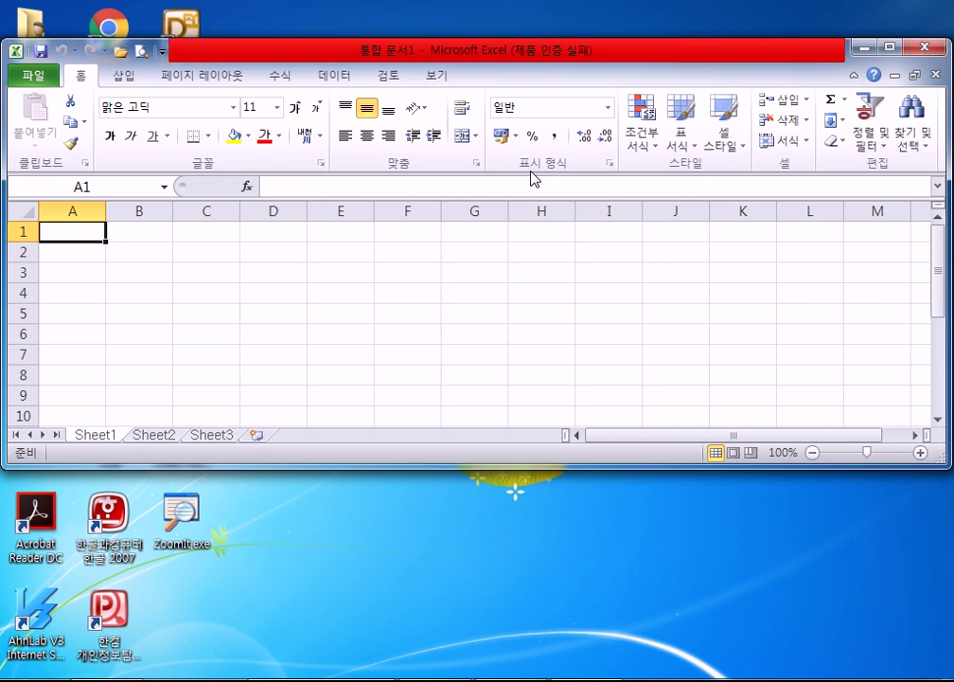
double_click(418, 49)
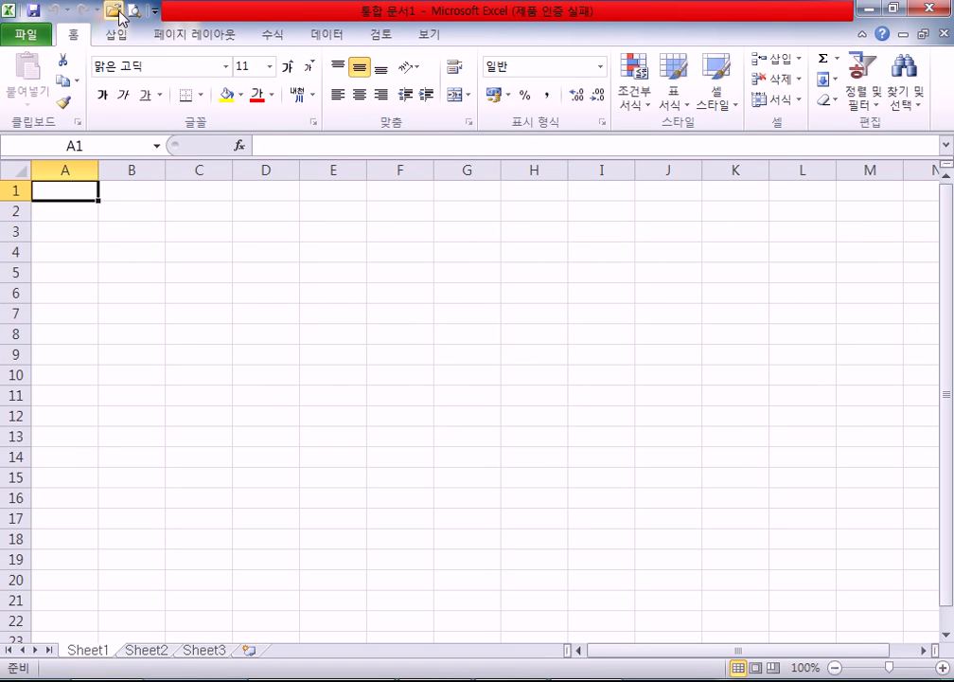
left_click(36, 36)
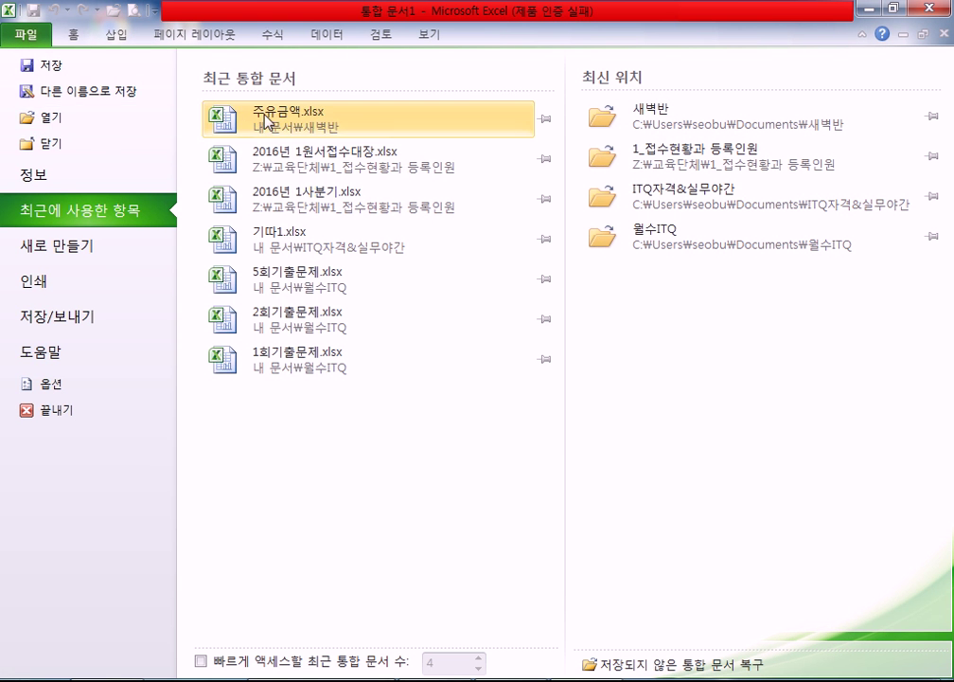
left_click(28, 36)
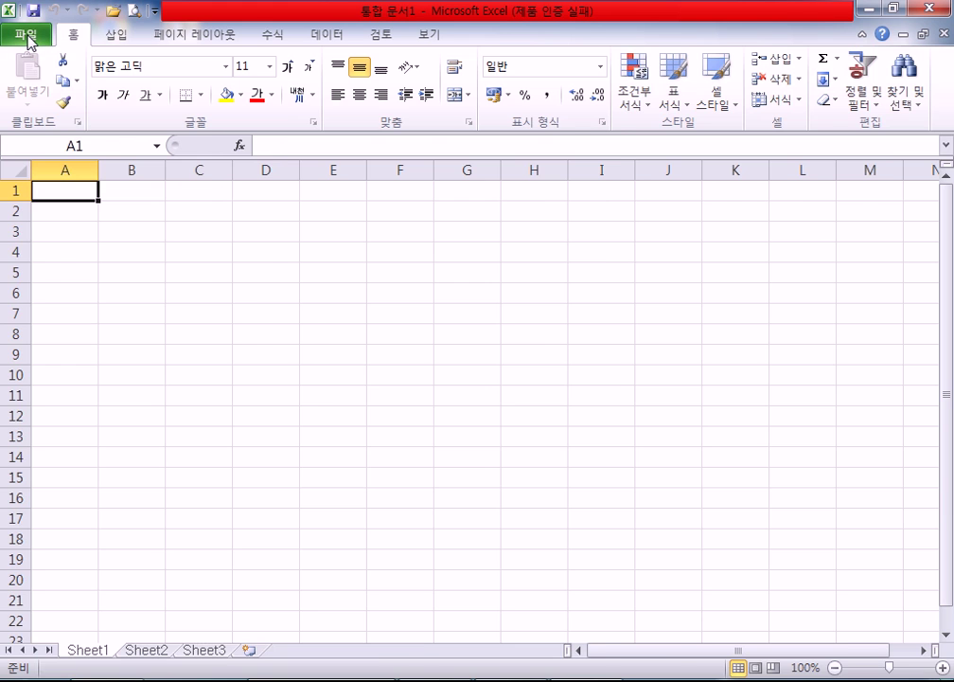
left_click(28, 38)
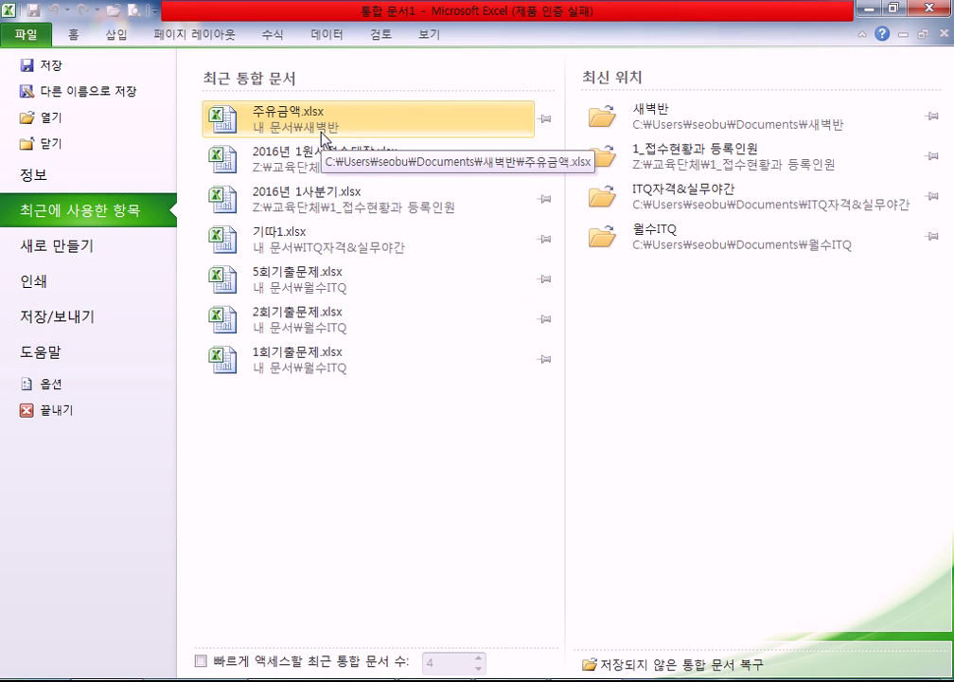
left_click(143, 118)
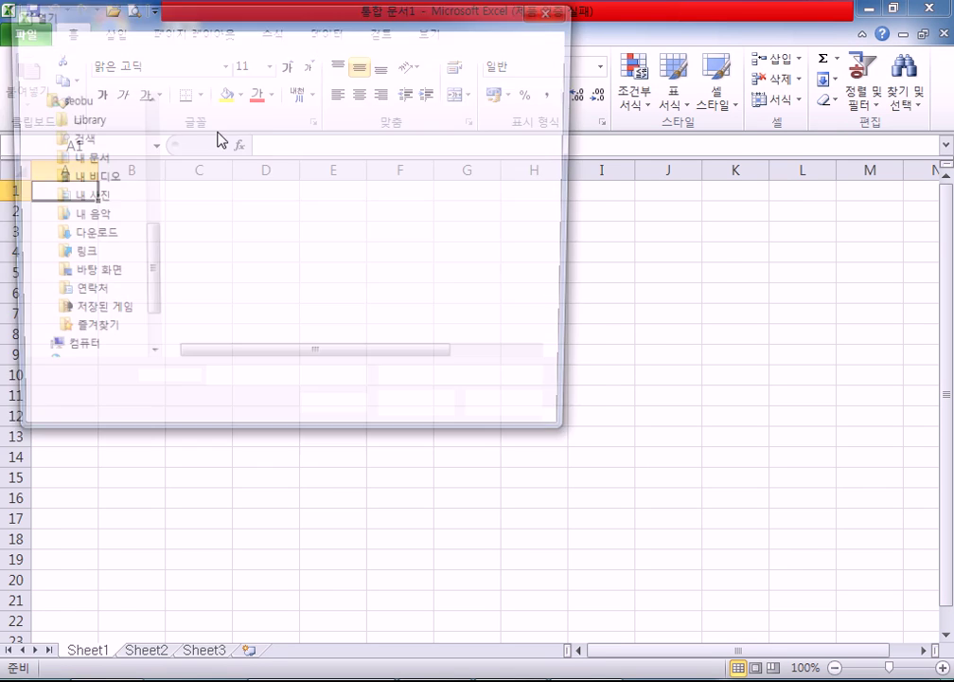
double_click(213, 280)
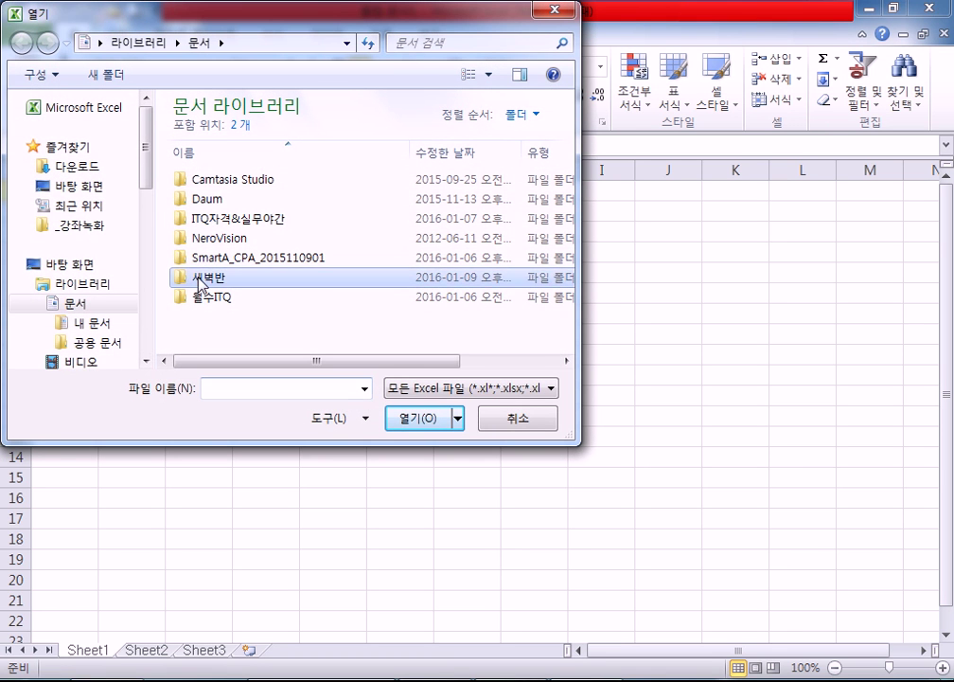
left_click(529, 418)
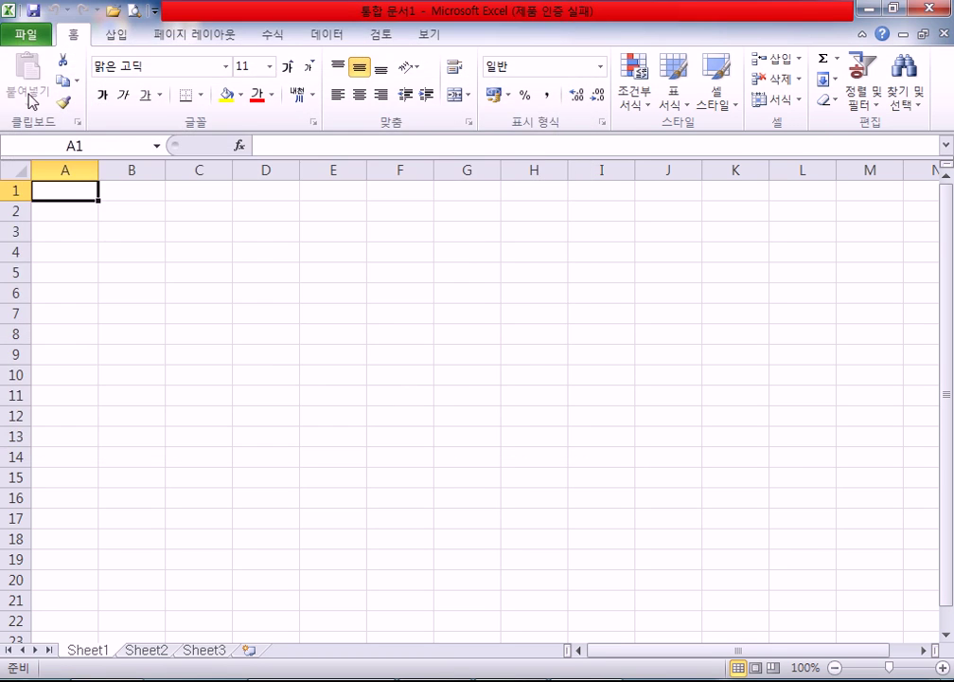
Open 주유금액.xlsx from the recent workbooks, and bring up the Open dialog and cancel it
left_click(27, 37)
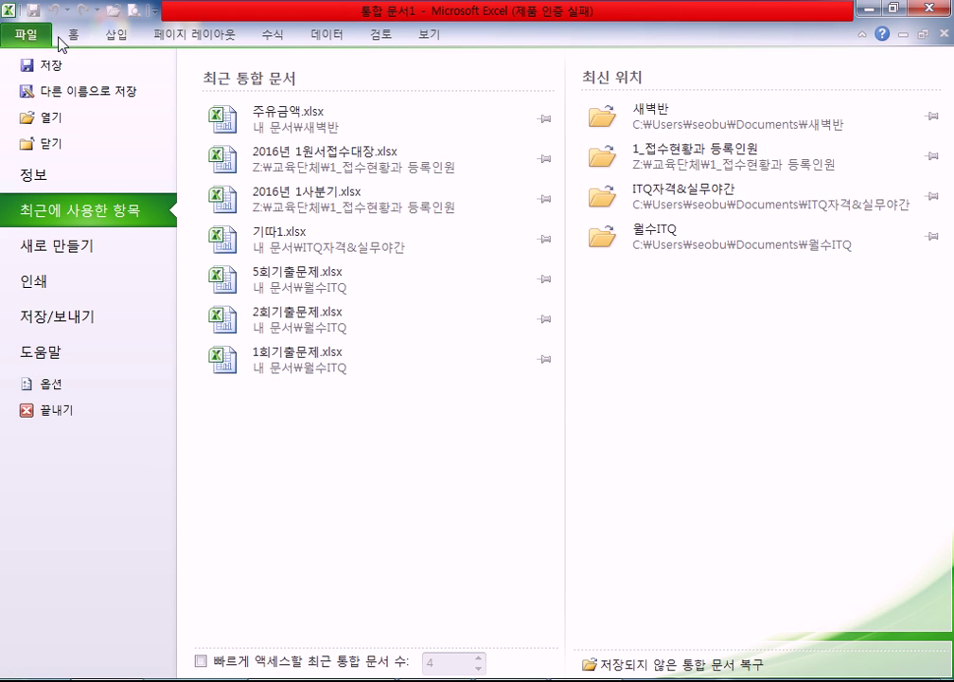
left_click(301, 115)
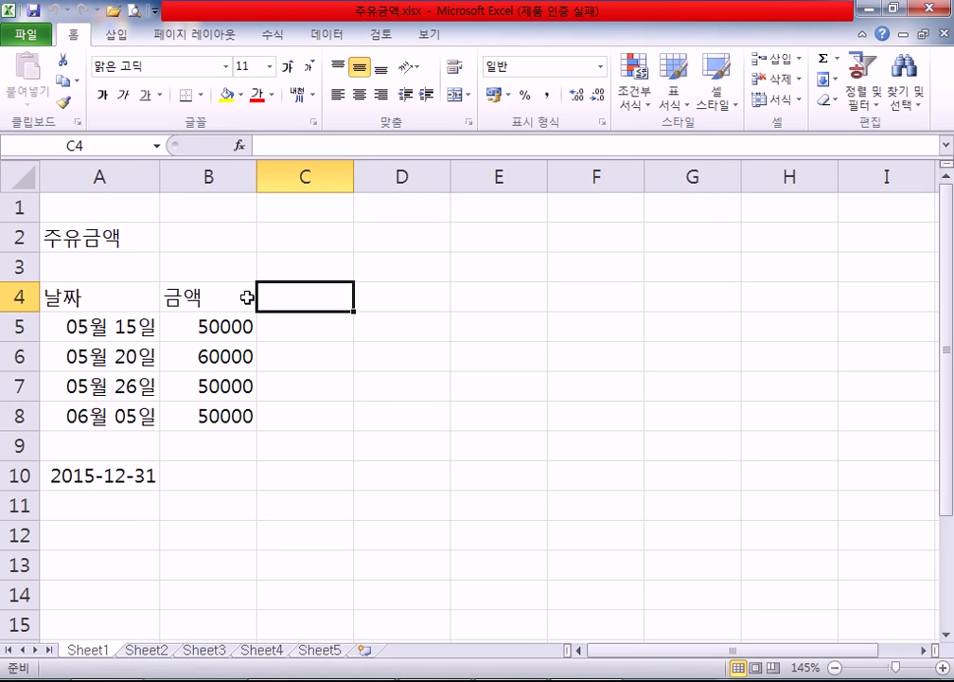
left_click(40, 35)
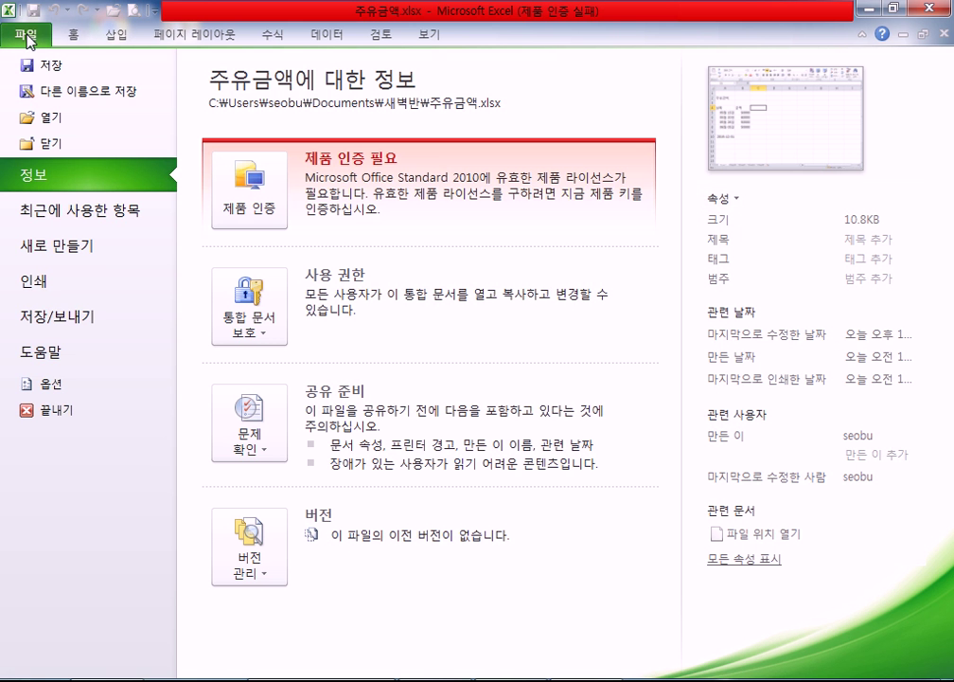
left_click(54, 126)
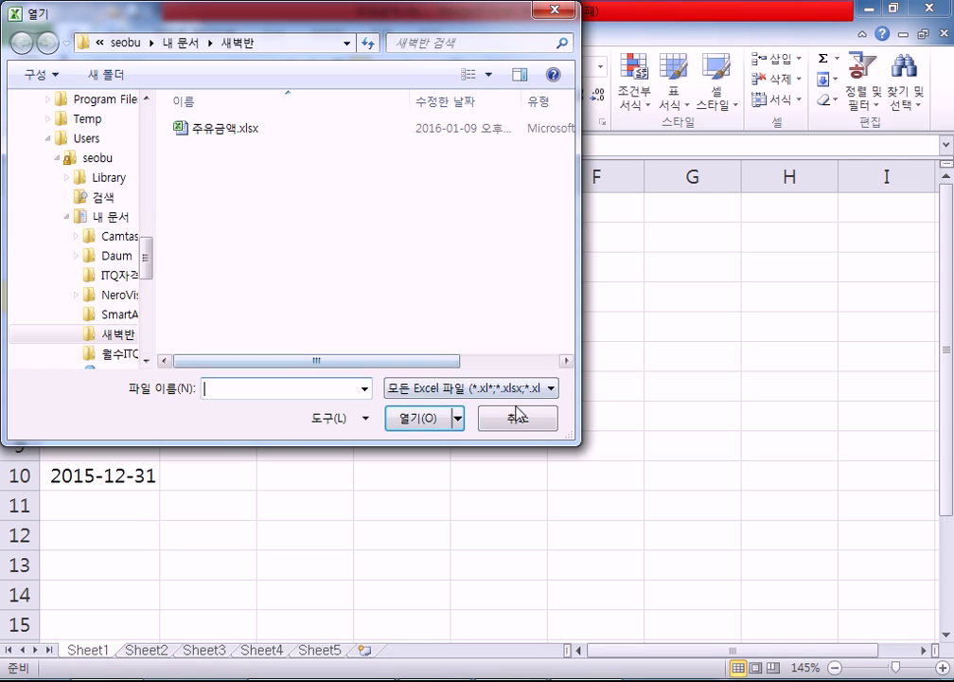
left_click(518, 418)
left_click(27, 35)
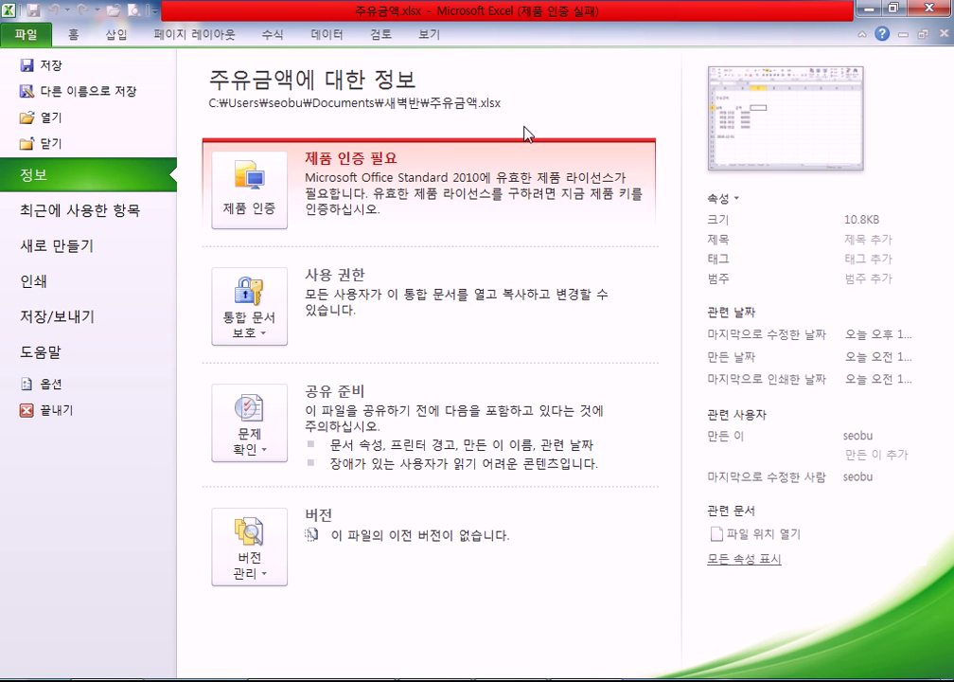
Restart Microsoft Excel 2010, dismissing the activation wizard, and reopen 주유금액.xlsx from the recent workbooks
left_click(936, 8)
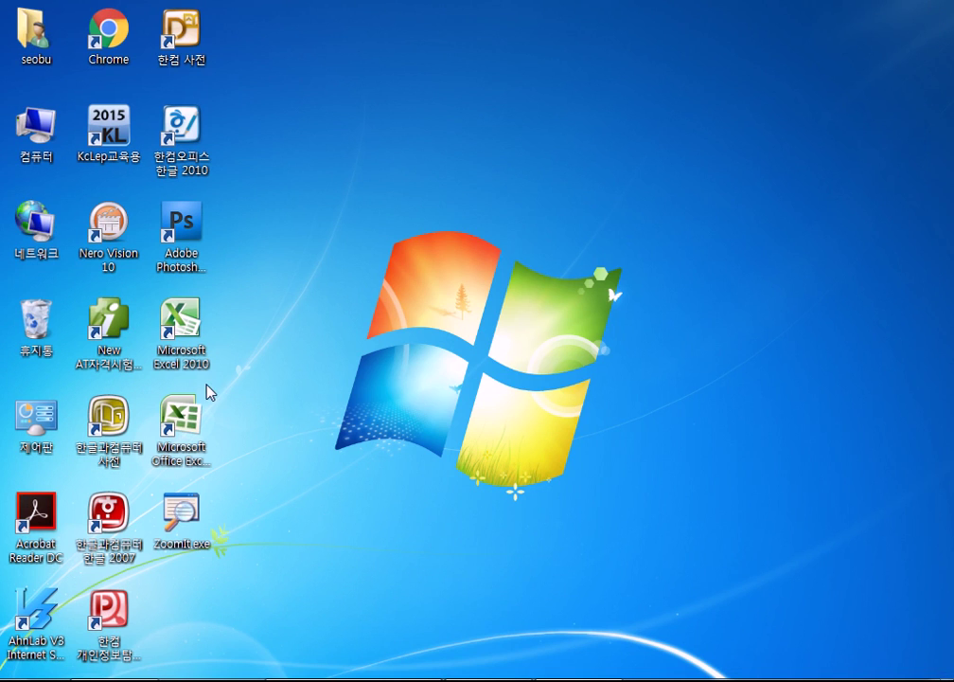
double_click(188, 331)
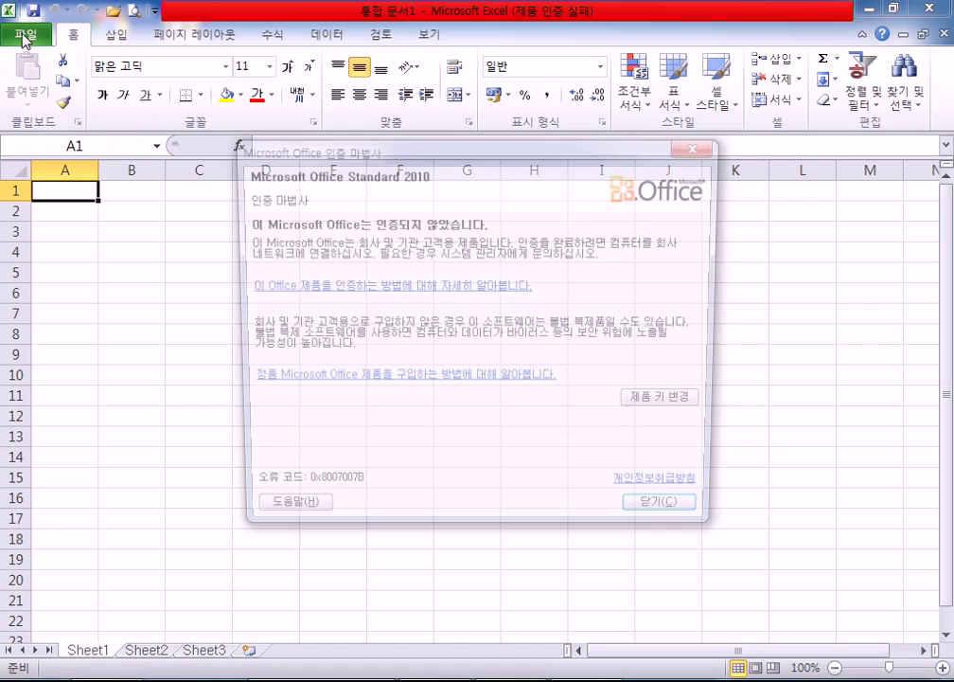
left_click(672, 518)
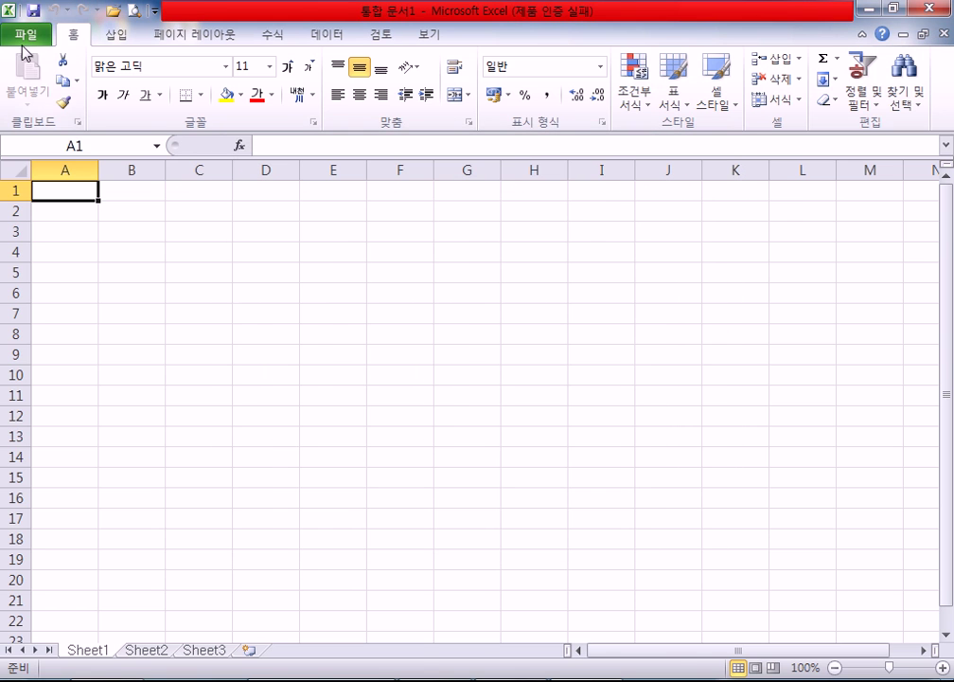
left_click(25, 38)
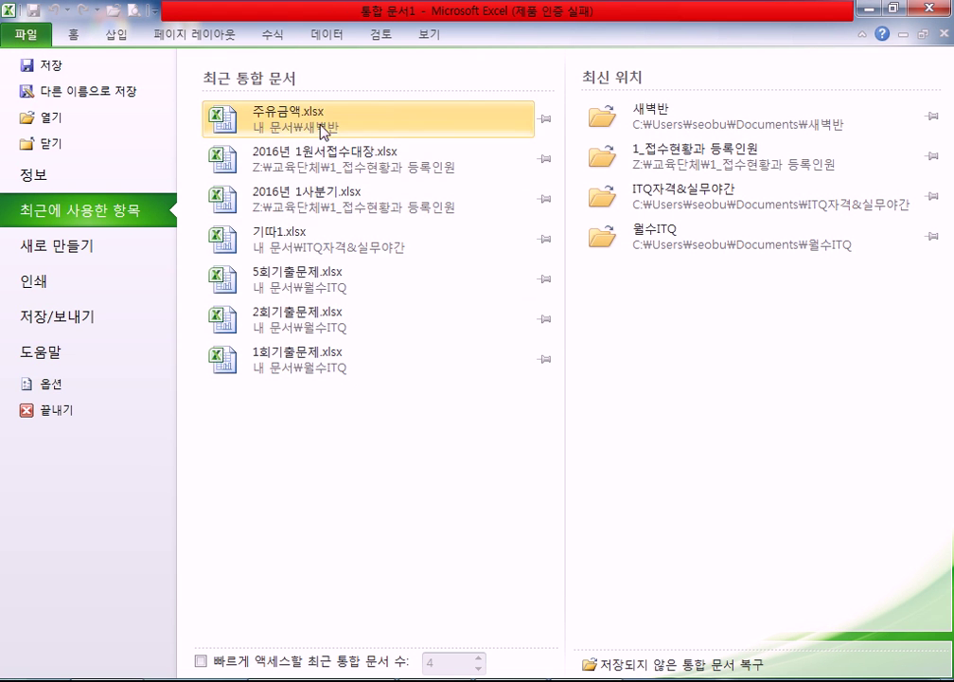
left_click(292, 119)
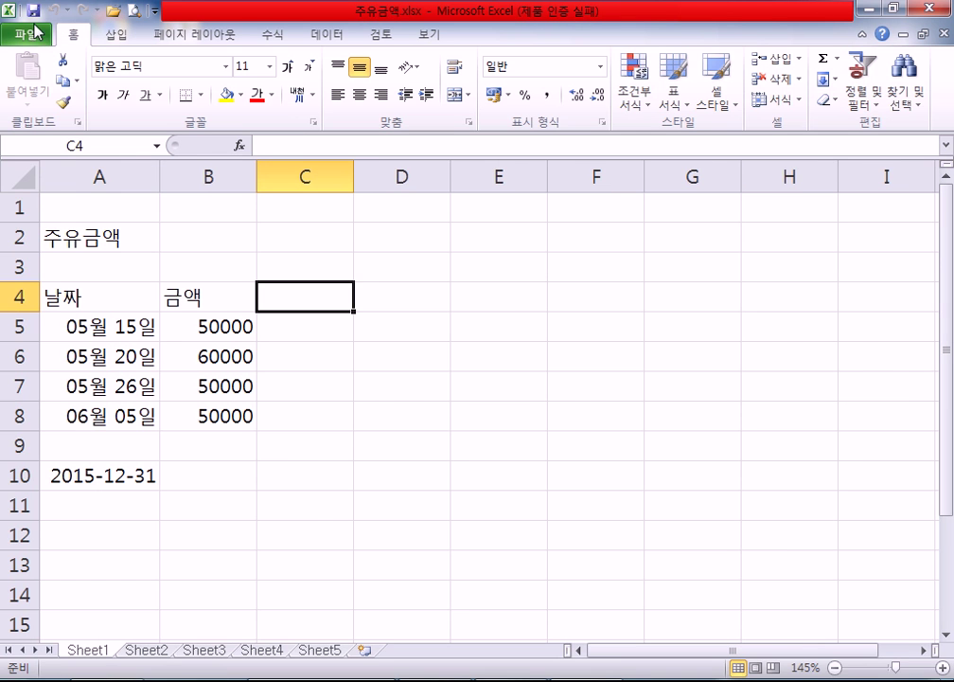
Examine the workbook's information page and the recently used workbooks, and return to the 주유금액.xlsx sheet
left_click(33, 36)
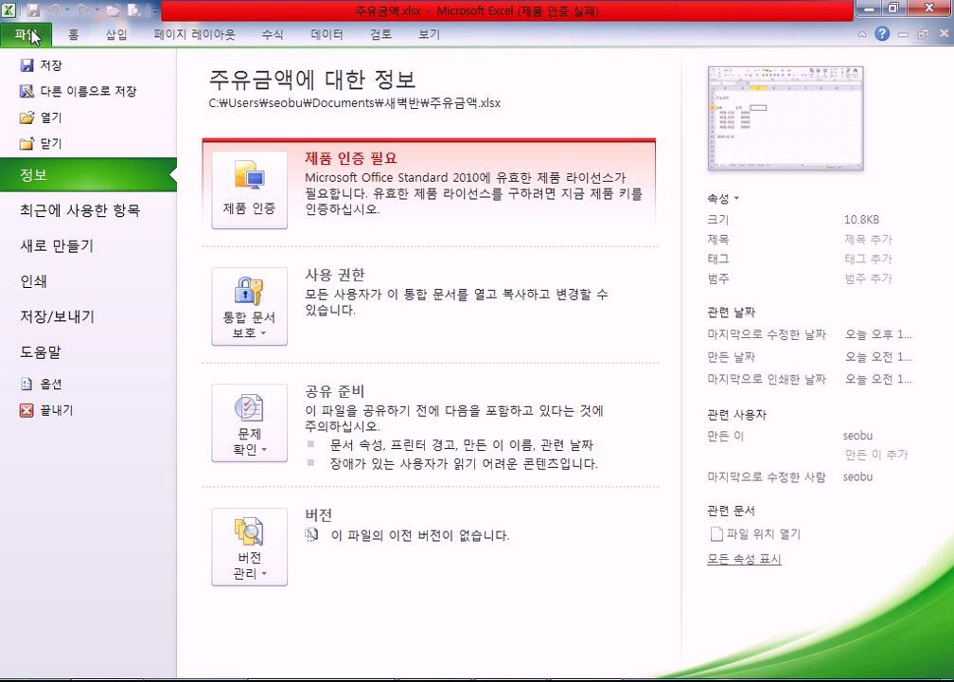
left_click(90, 223)
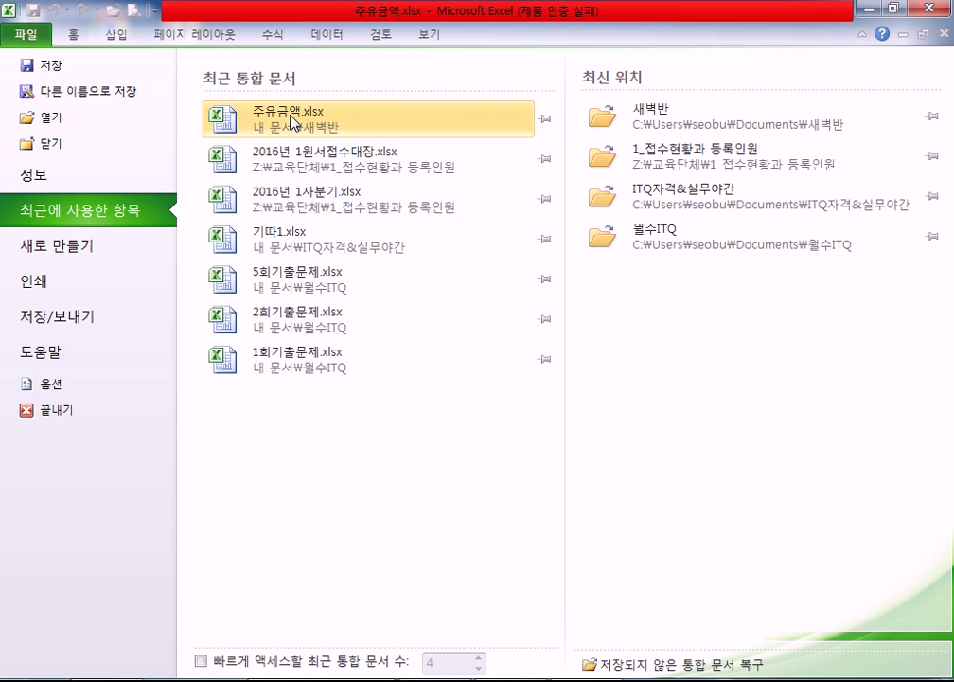
left_click(66, 175)
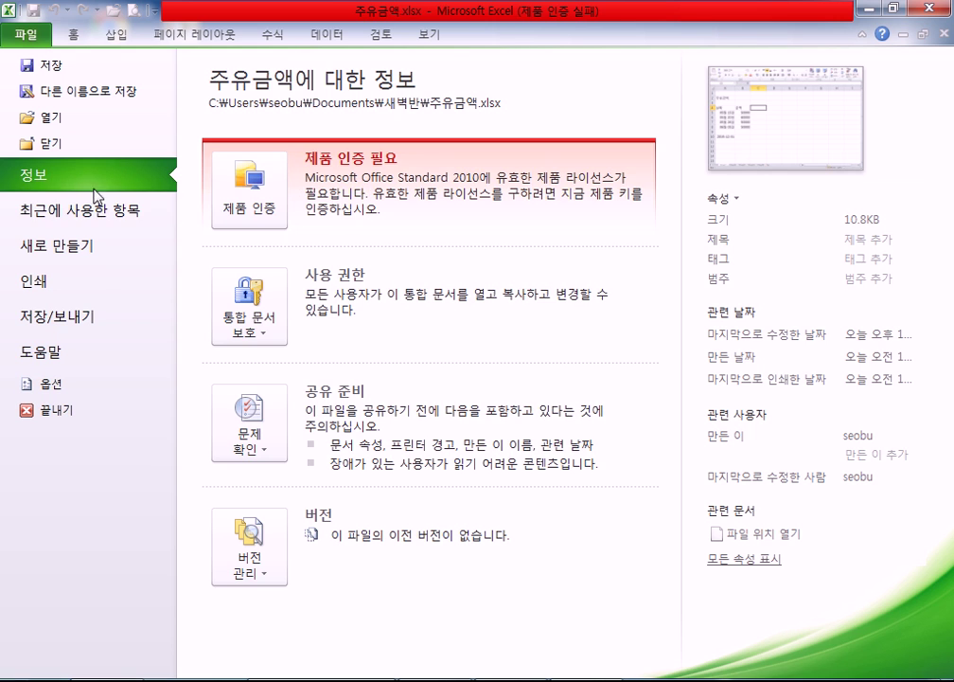
left_click(133, 209)
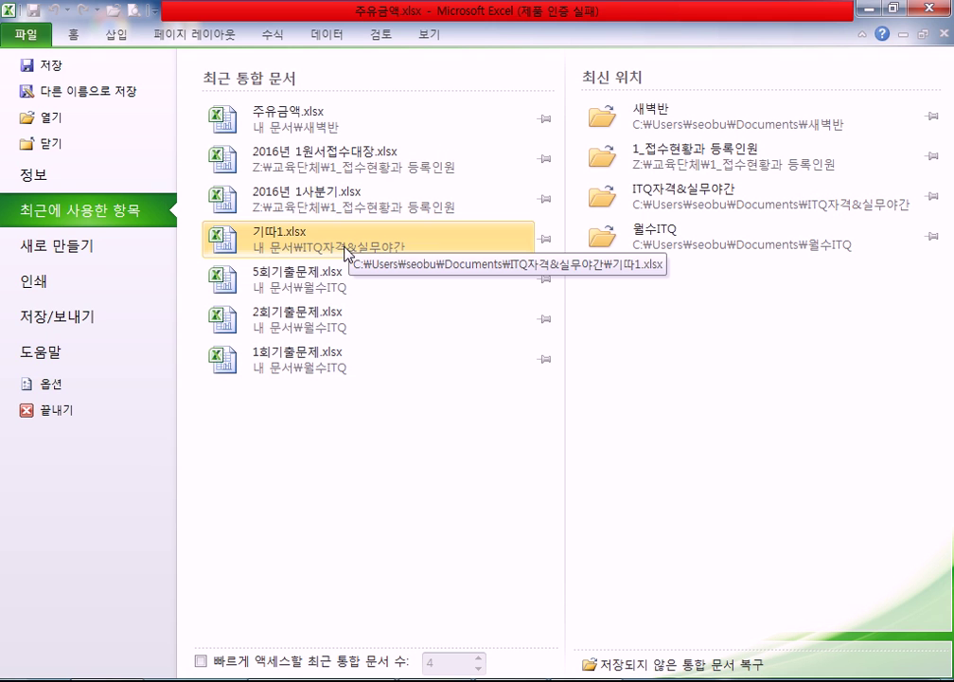
left_click(287, 121)
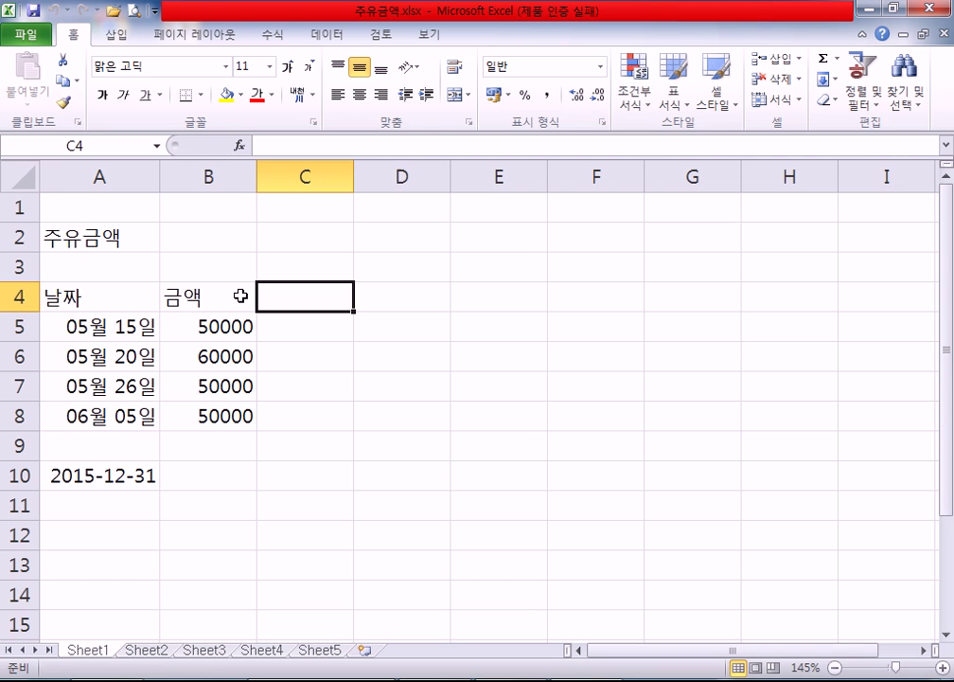
Zoom the sheet out to 130% and examine the summary figures for the amounts in B5:B8
left_click(97, 243)
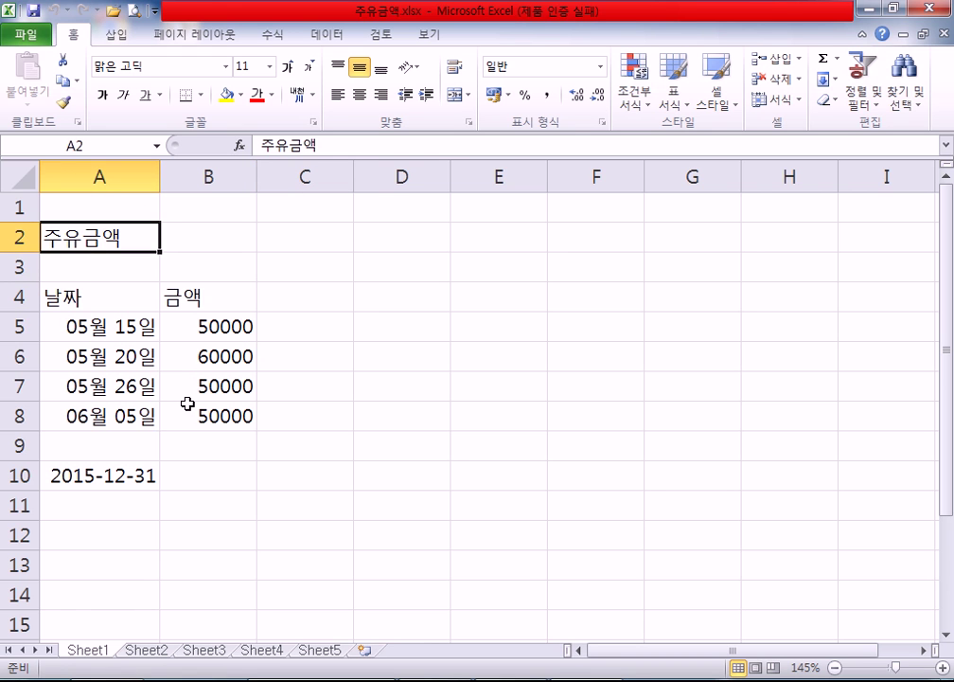
scroll(188, 401, "down", 3)
scroll(180, 398, "up", 2)
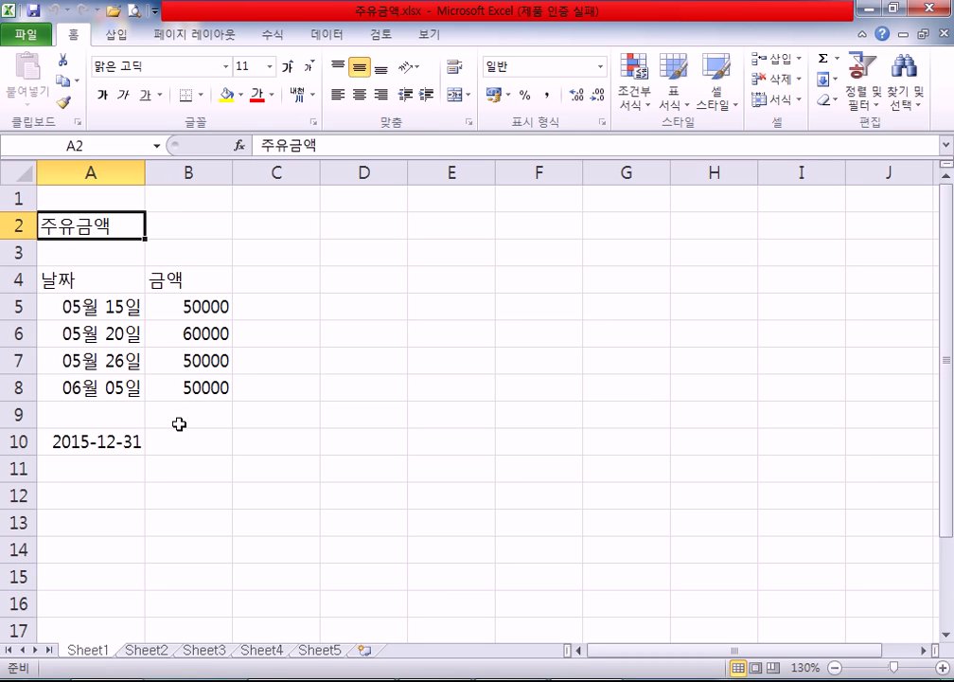
left_click_drag(186, 305, 180, 388)
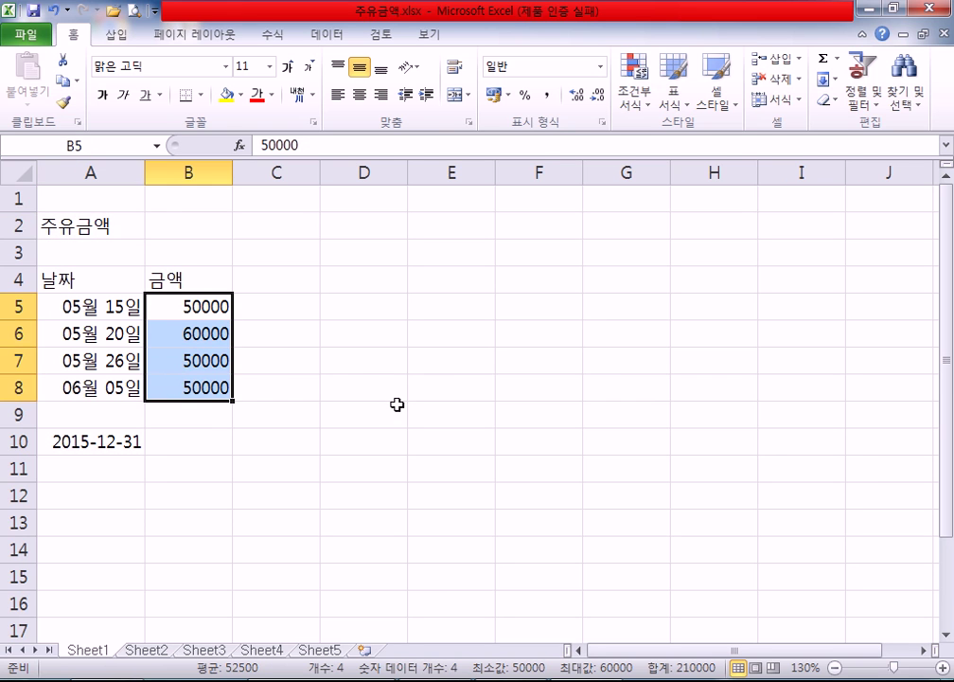
scroll(397, 405, "down", 1)
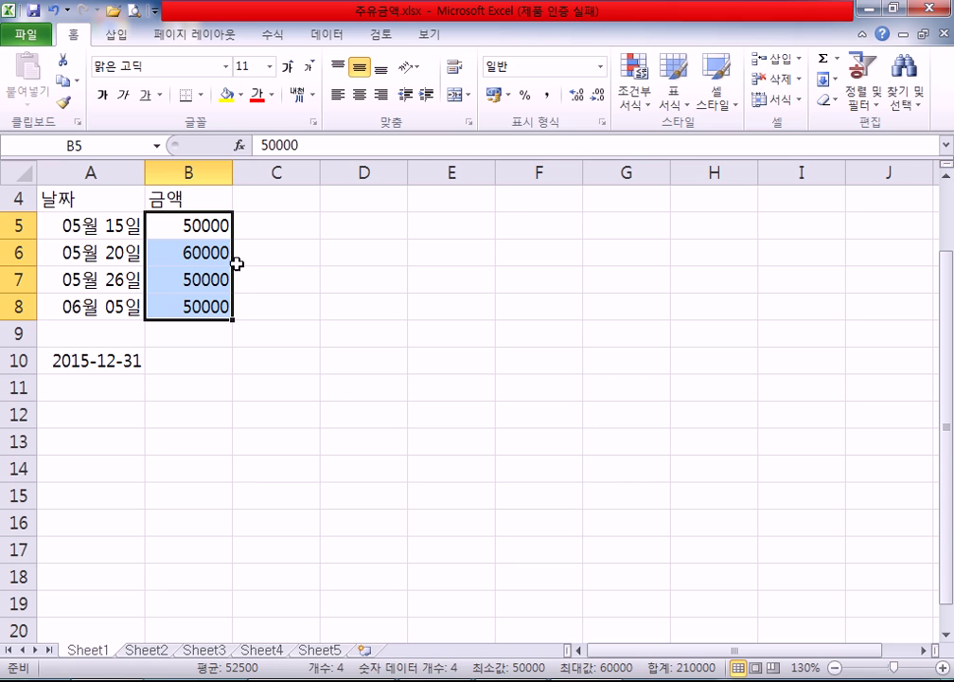
left_click_drag(205, 222, 190, 309)
left_click(269, 360)
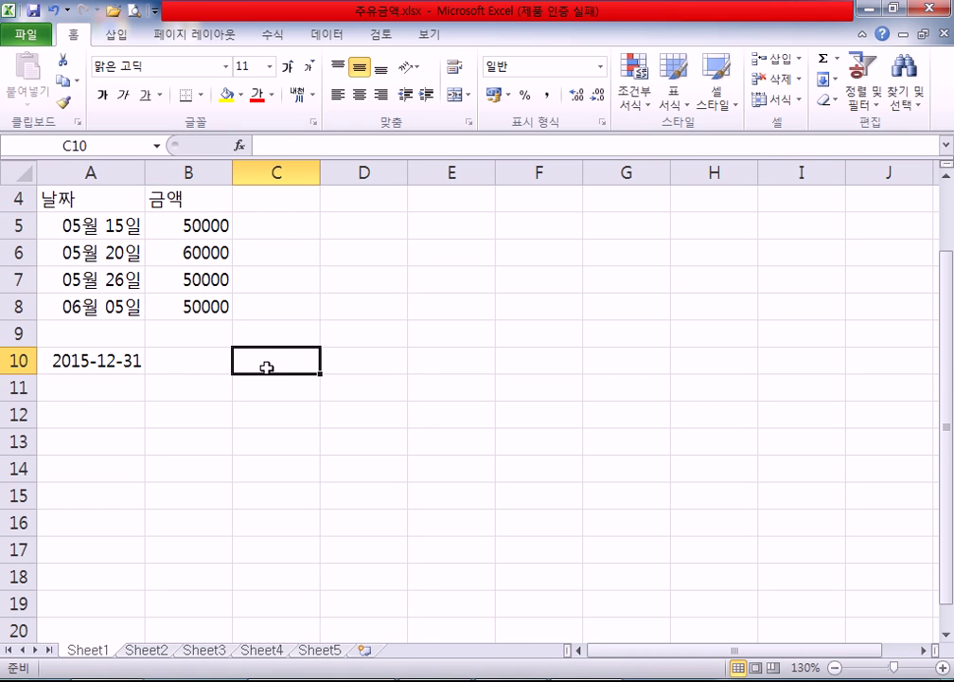
scroll(270, 360, "up", 1)
scroll(270, 371, "down", 1)
left_click_drag(191, 217, 185, 305)
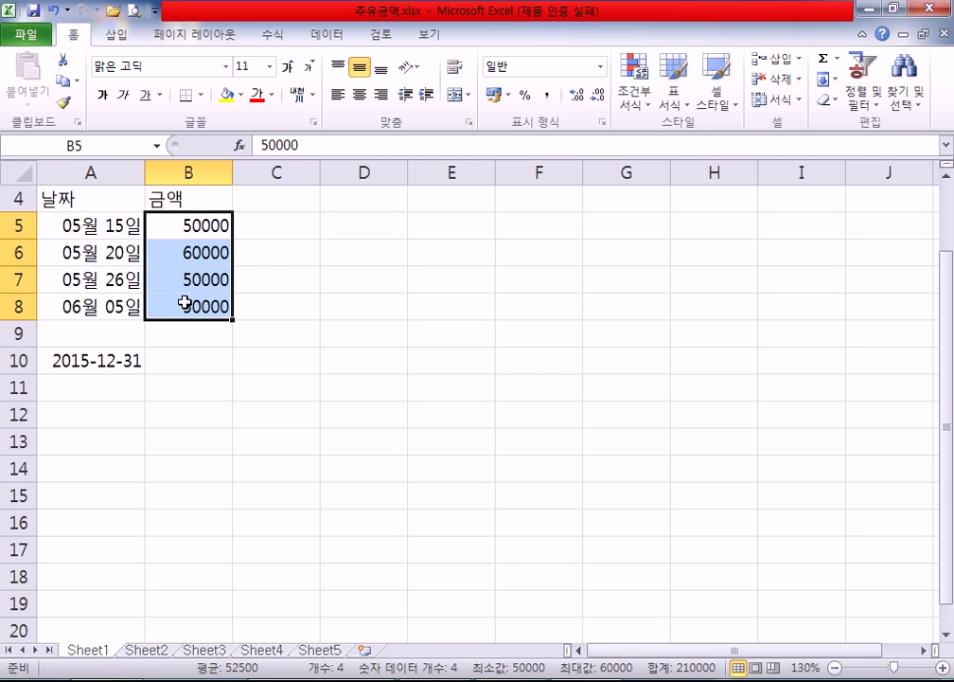
Delete the date in cell A10 below the fuel expense table
left_click(98, 361)
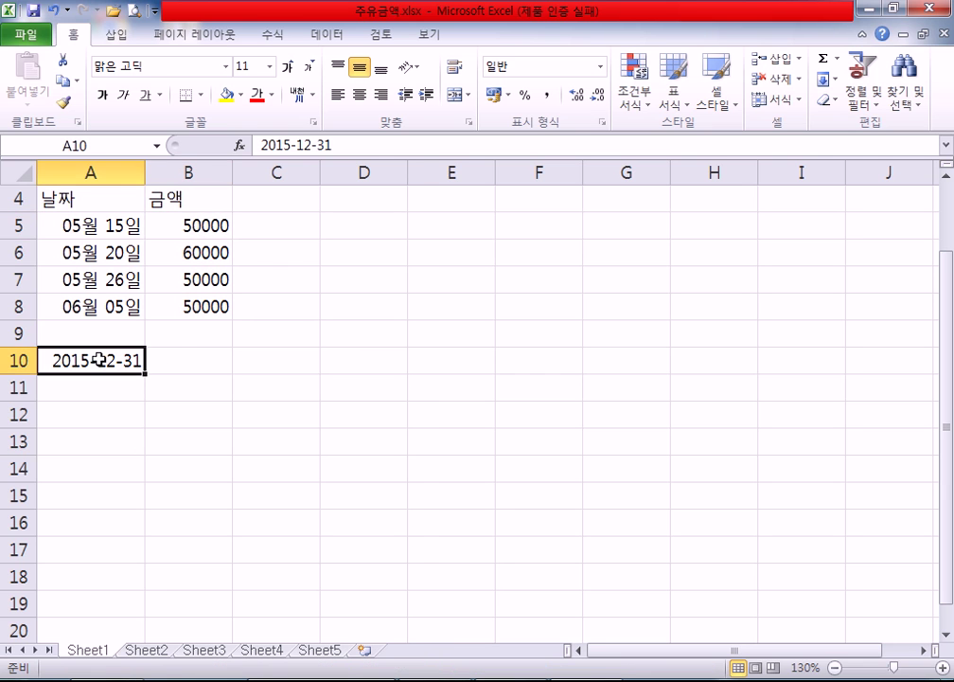
key("Delete")
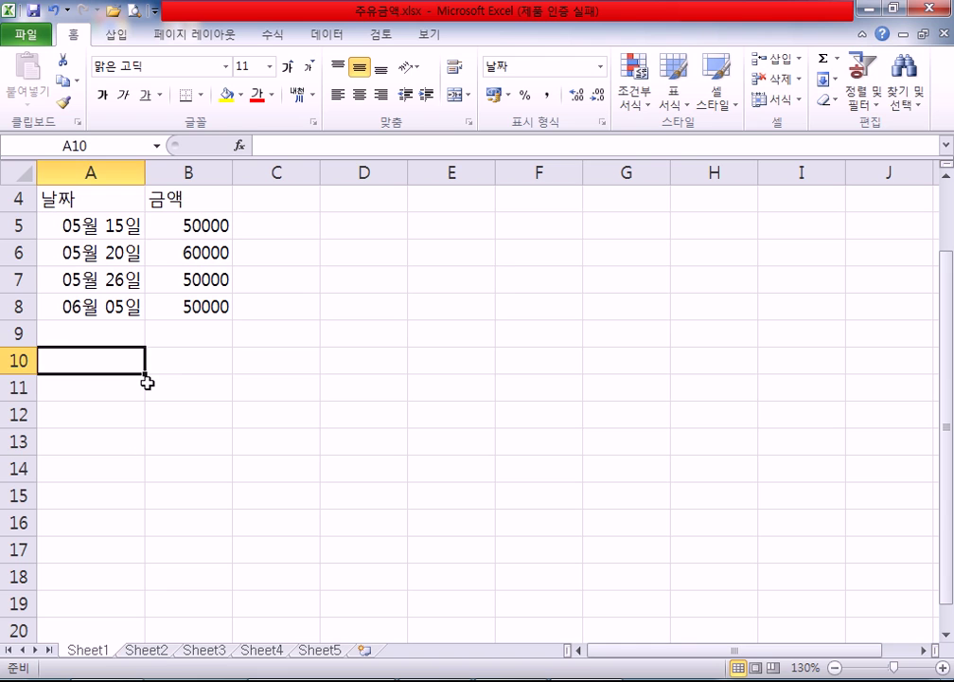
left_click(194, 362)
Total the fuel amounts in B5:B8 in cell B9 with AutoSum
left_click_drag(194, 225, 193, 305)
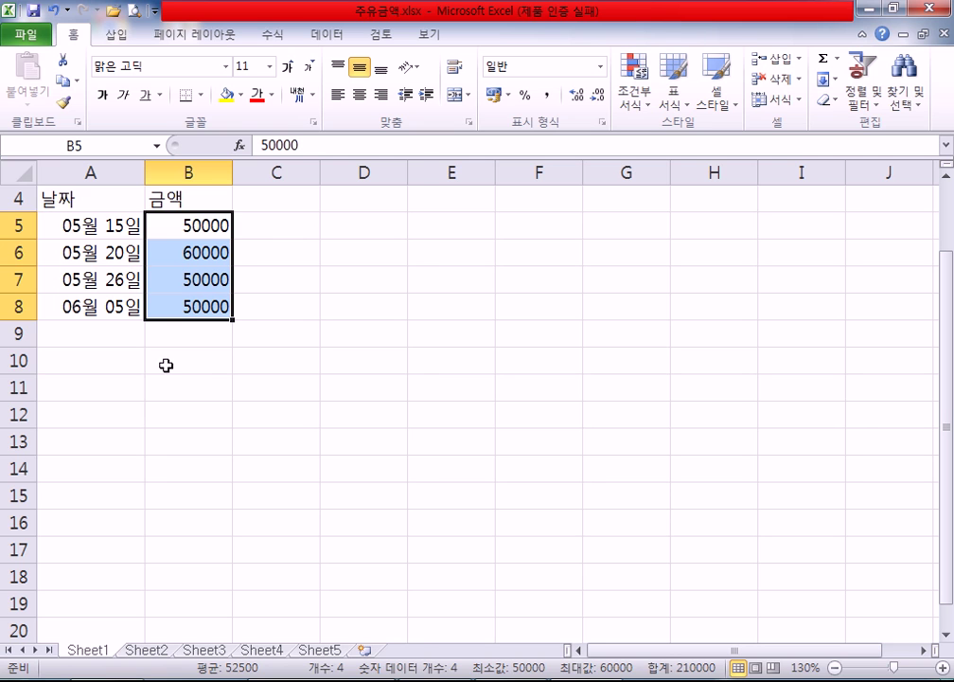
left_click(171, 331)
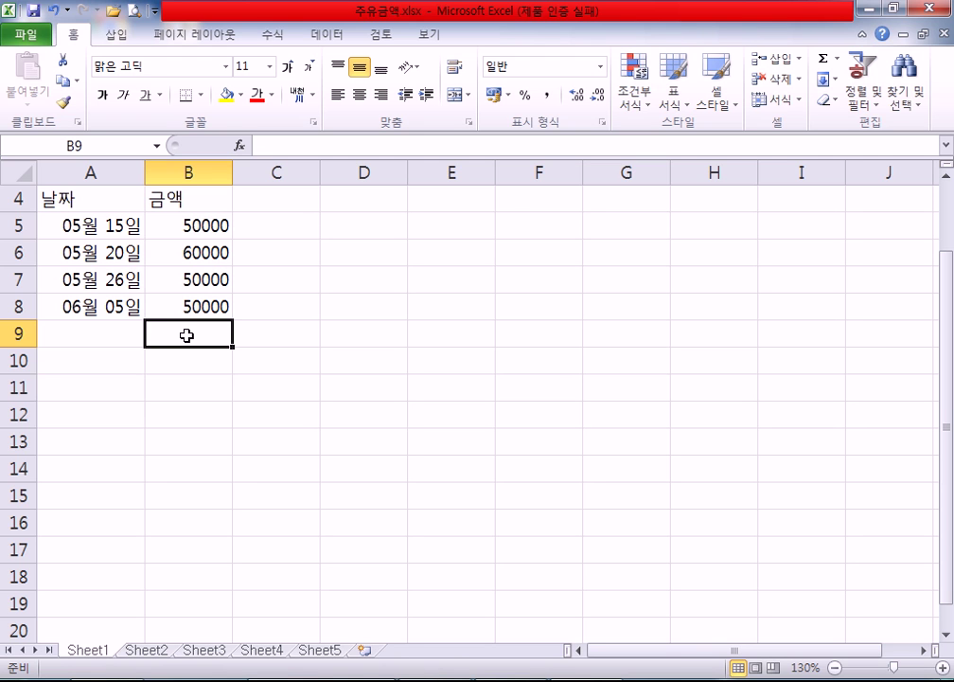
left_click_drag(219, 224, 191, 305)
left_click(192, 333)
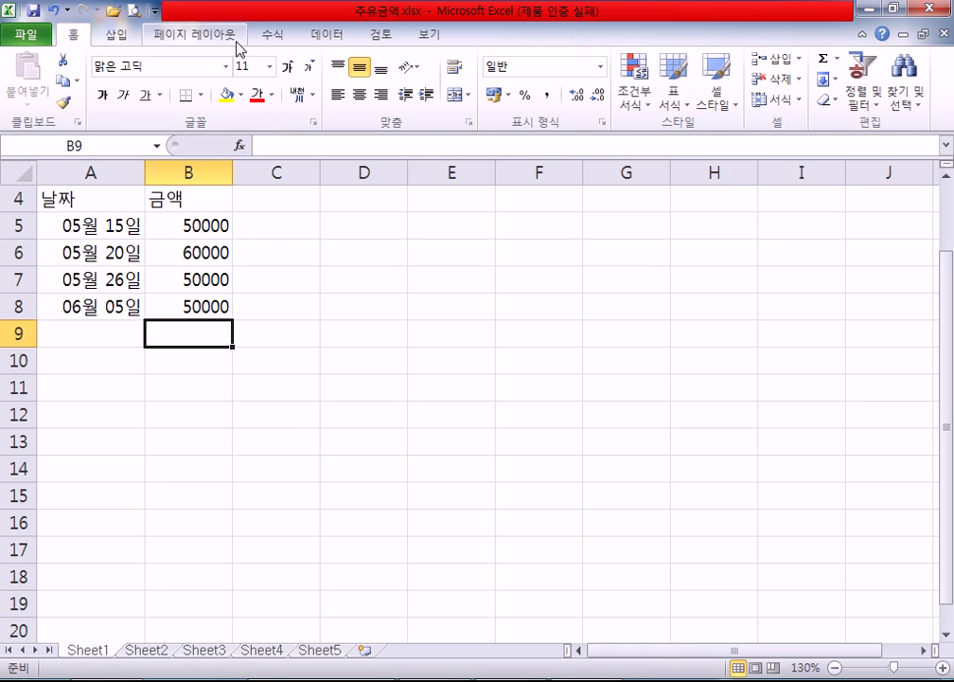
left_click(273, 38)
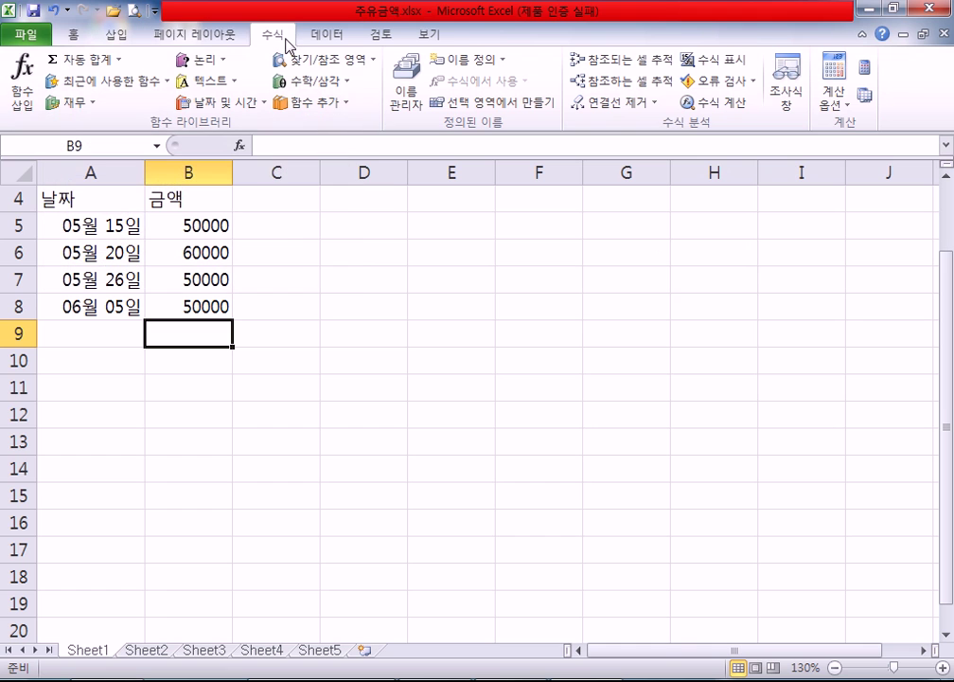
left_click(74, 36)
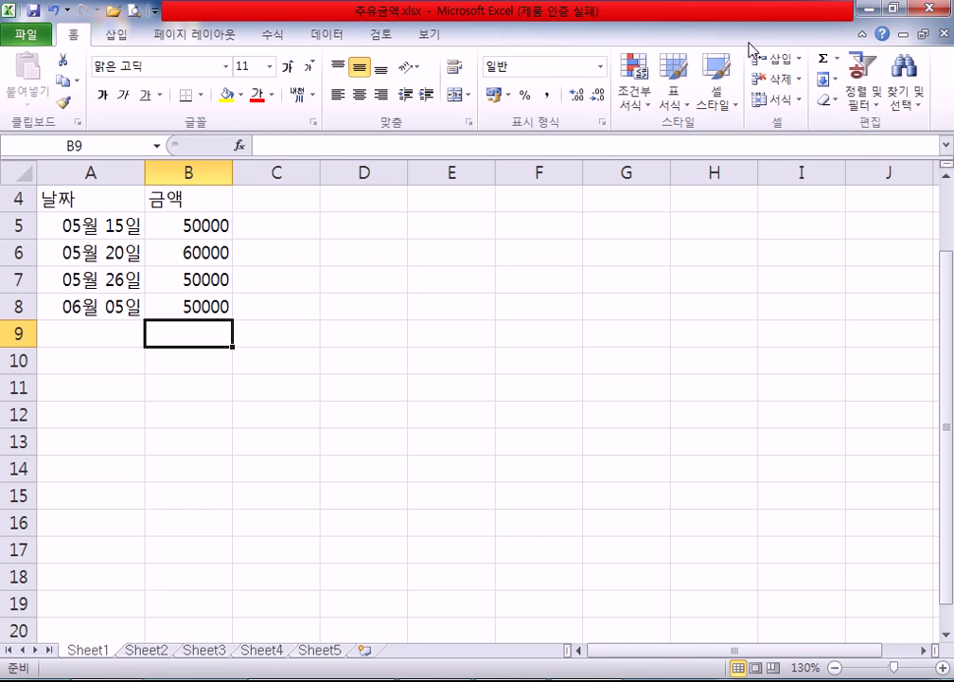
left_click(824, 66)
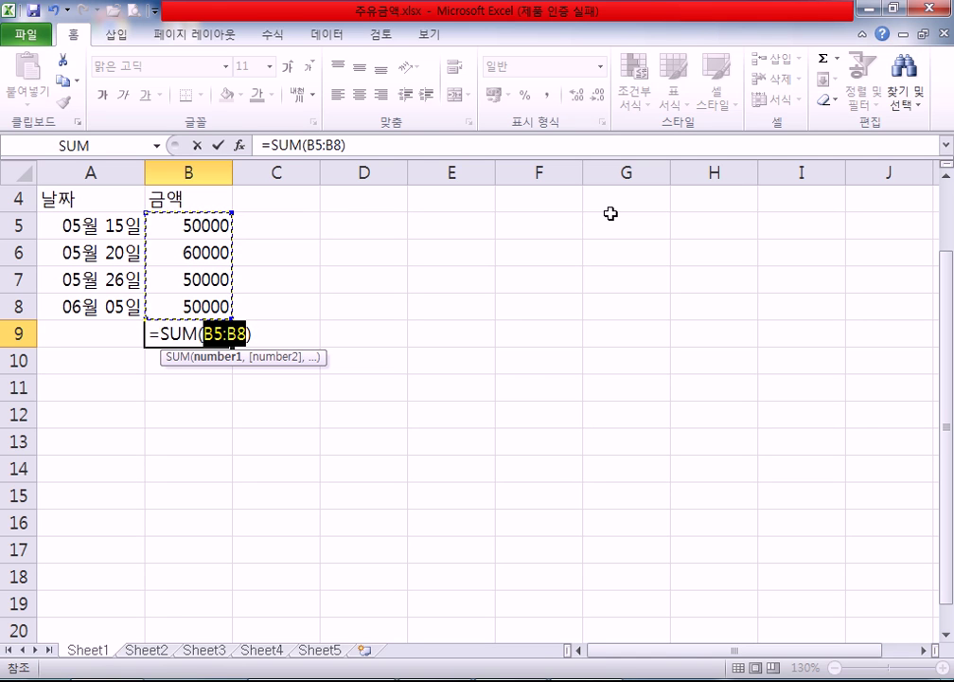
key("Return")
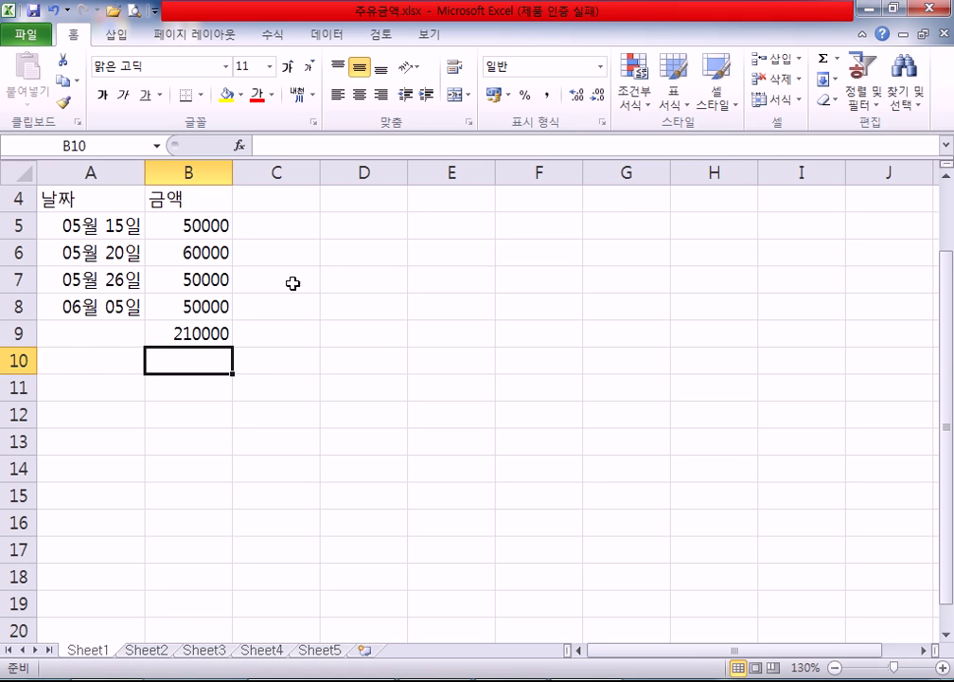
Apply the comma style to the amounts and their total in B5:B9
scroll(228, 241, "up", 1)
left_click_drag(192, 304, 179, 418)
scroll(343, 322, "down", 1)
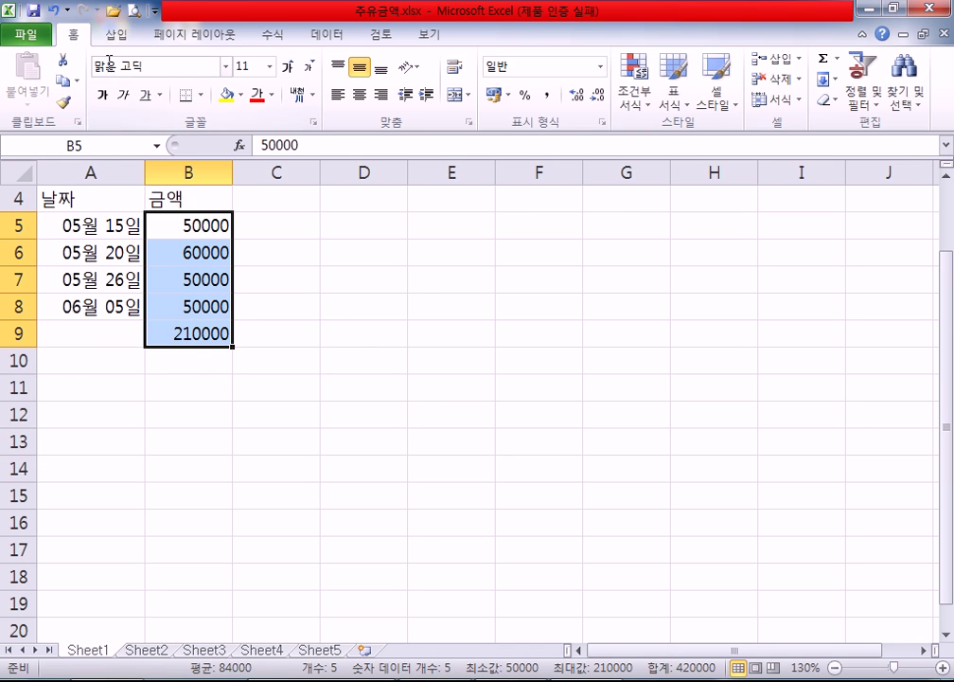
left_click(546, 97)
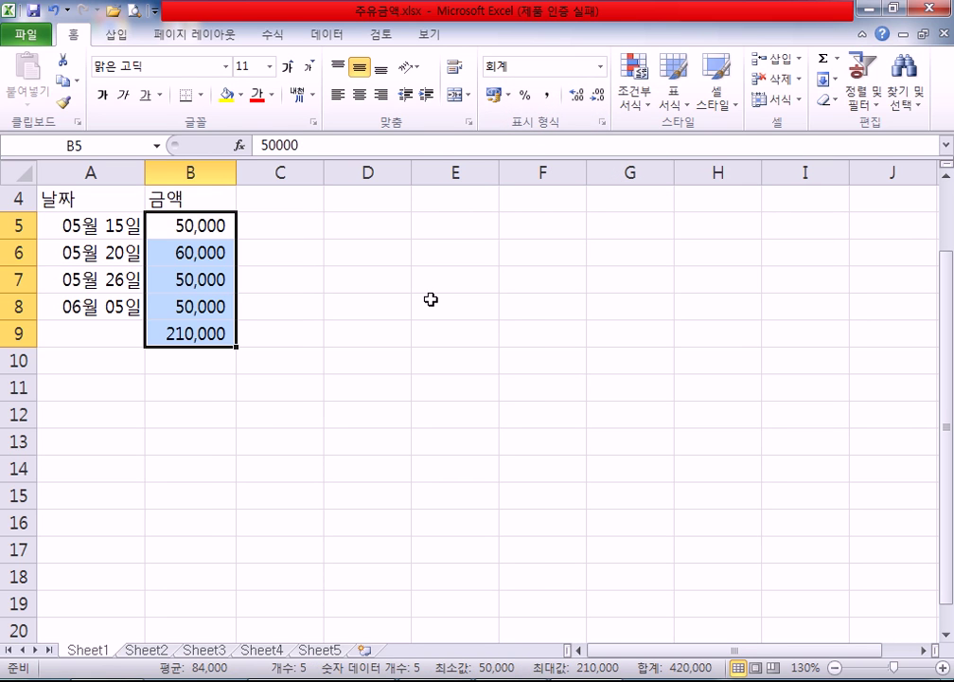
Try the percent style and the won accounting format on B5:B9, reapplying the comma style after each
left_click(525, 97)
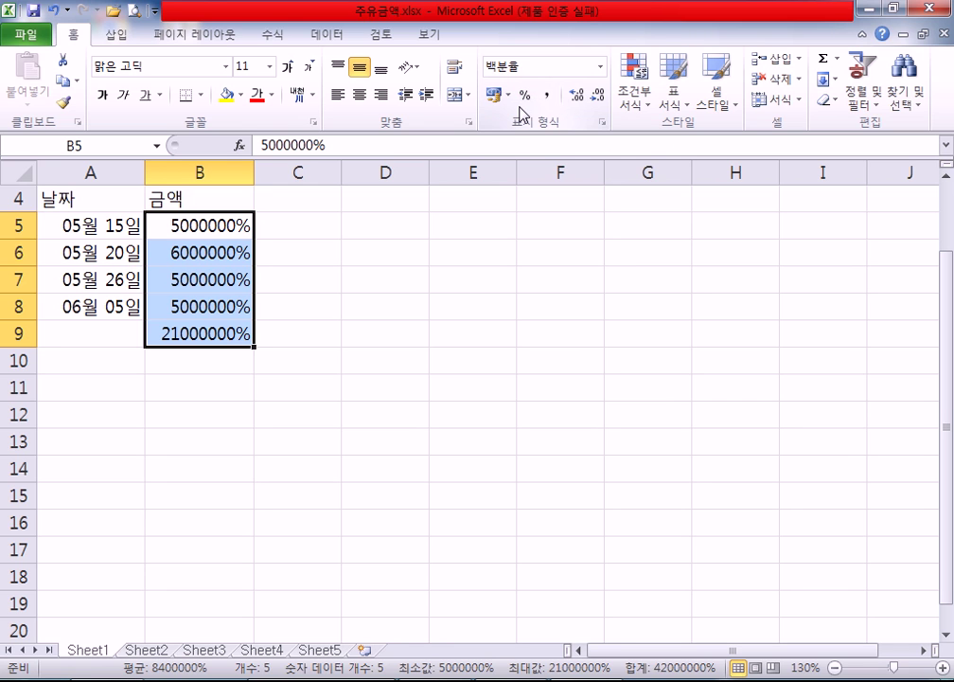
left_click(546, 96)
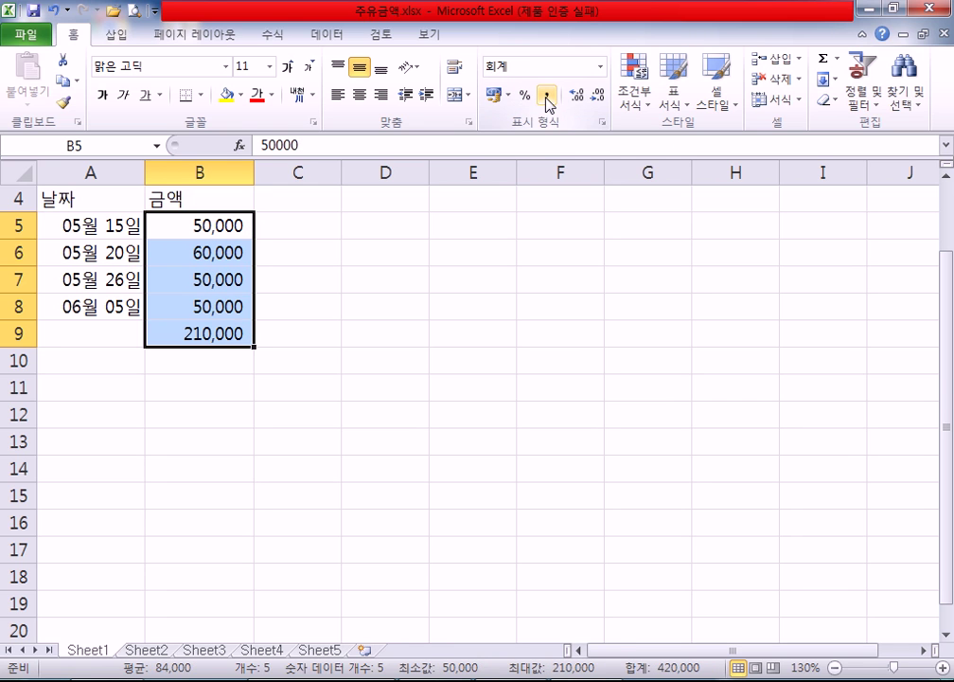
left_click(492, 94)
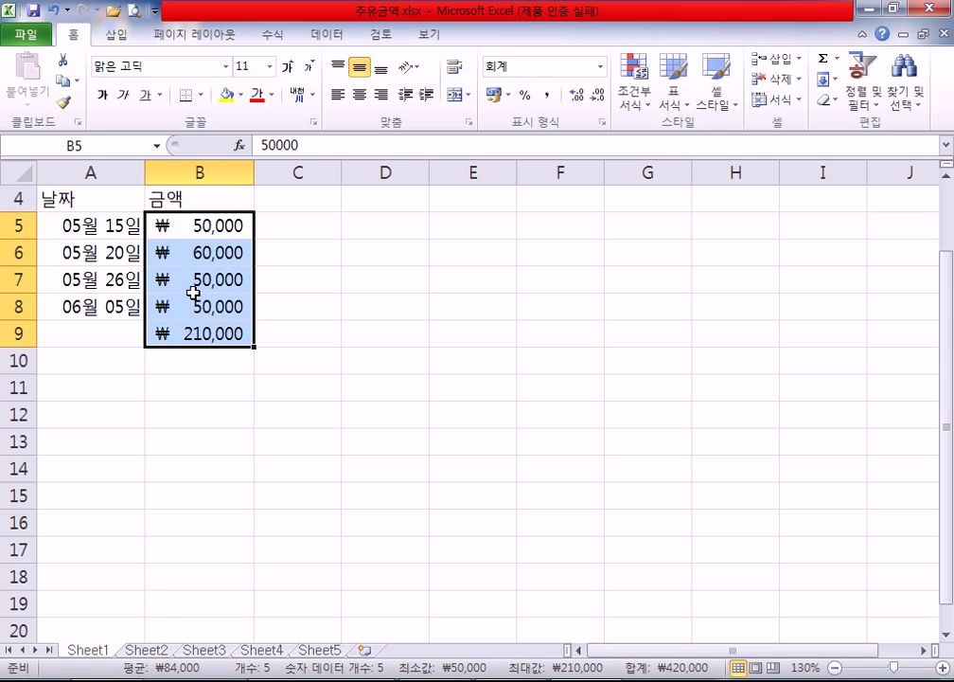
left_click(548, 94)
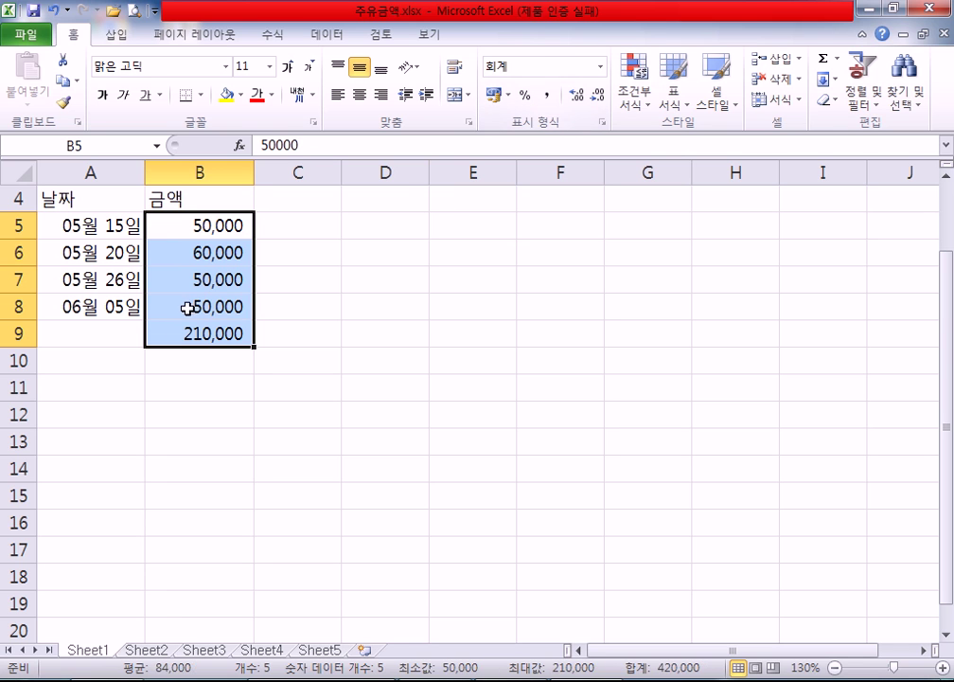
Apply the won (₩) accounting format to the total in B9 only and compare it with the amounts above
left_click(170, 339)
left_click(492, 95)
left_click_drag(189, 235, 182, 302)
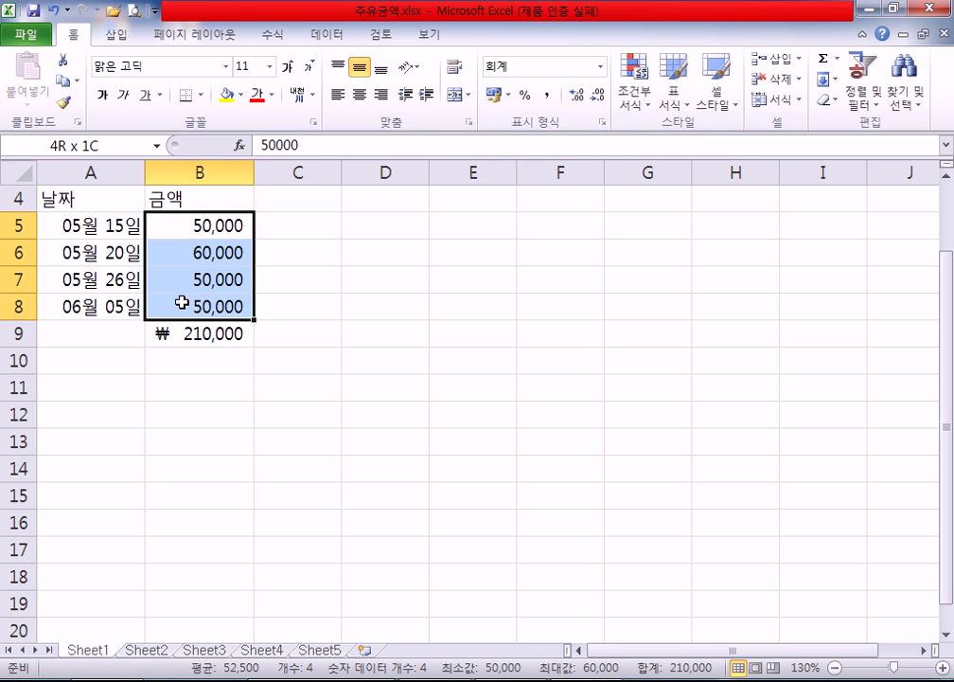
left_click(187, 334)
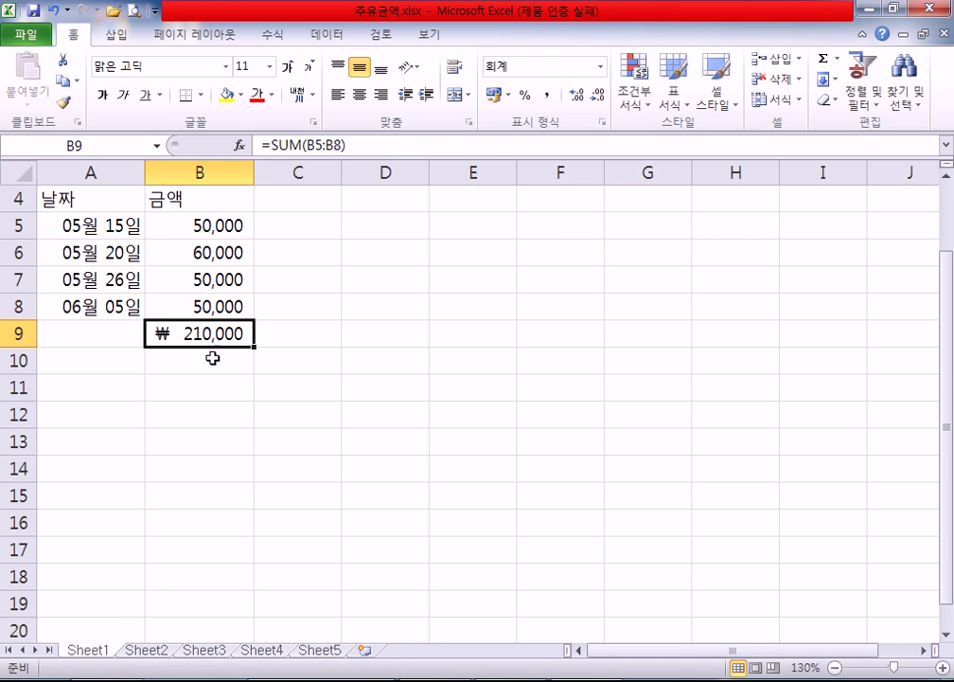
scroll(209, 355, "up", 1)
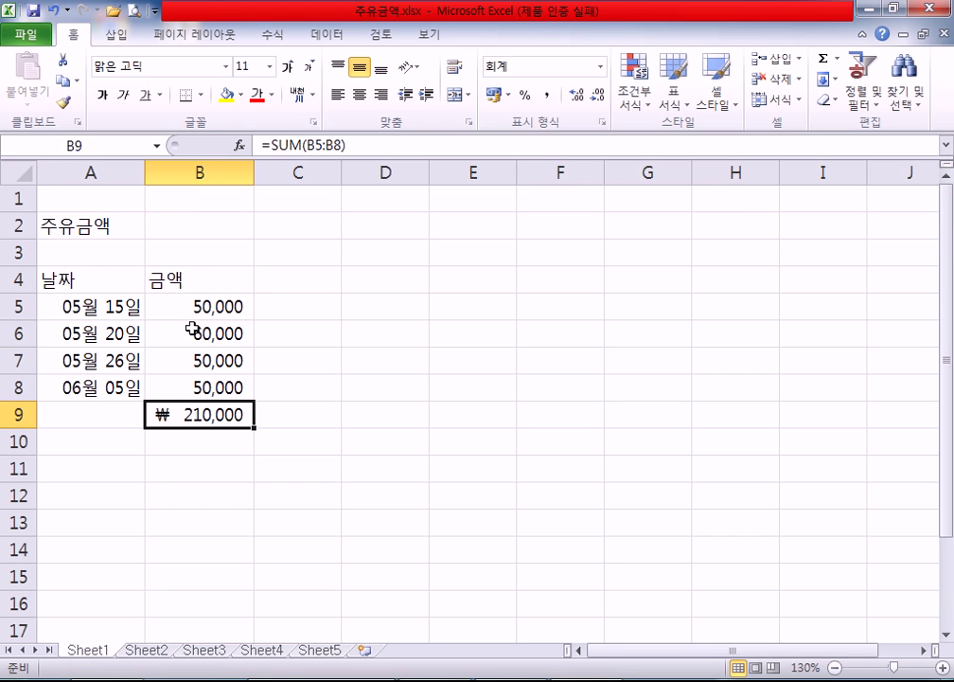
scroll(199, 331, "down", 1)
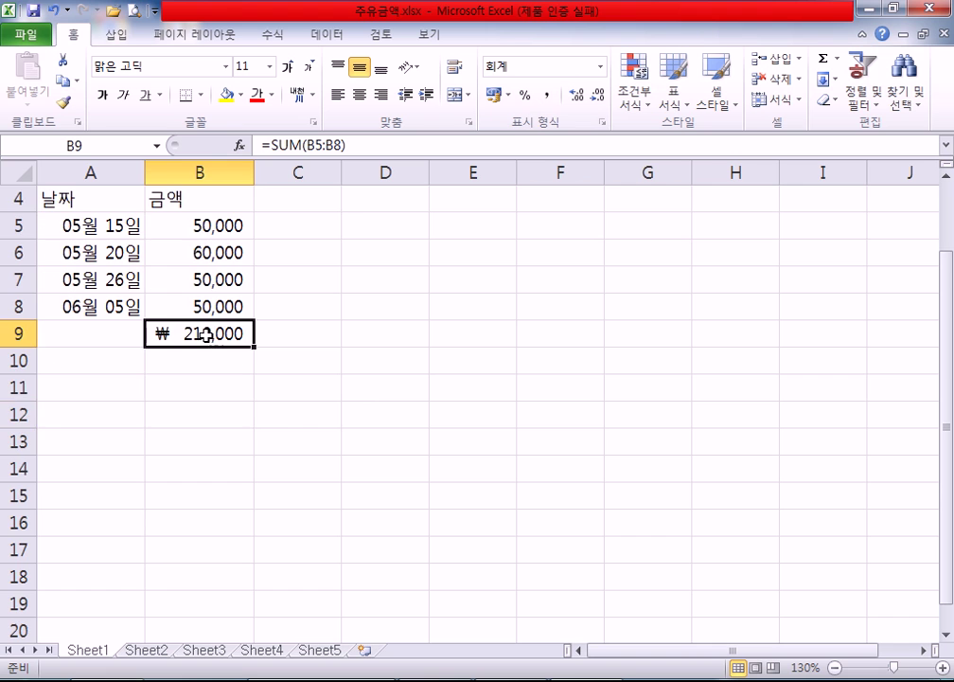
Change the 05월 15일 amount in B5 to 78000 and check the recalculated total in B9
left_click(188, 236)
scroll(147, 260, "up", 3, "ctrl")
scroll(208, 293, "down", 1)
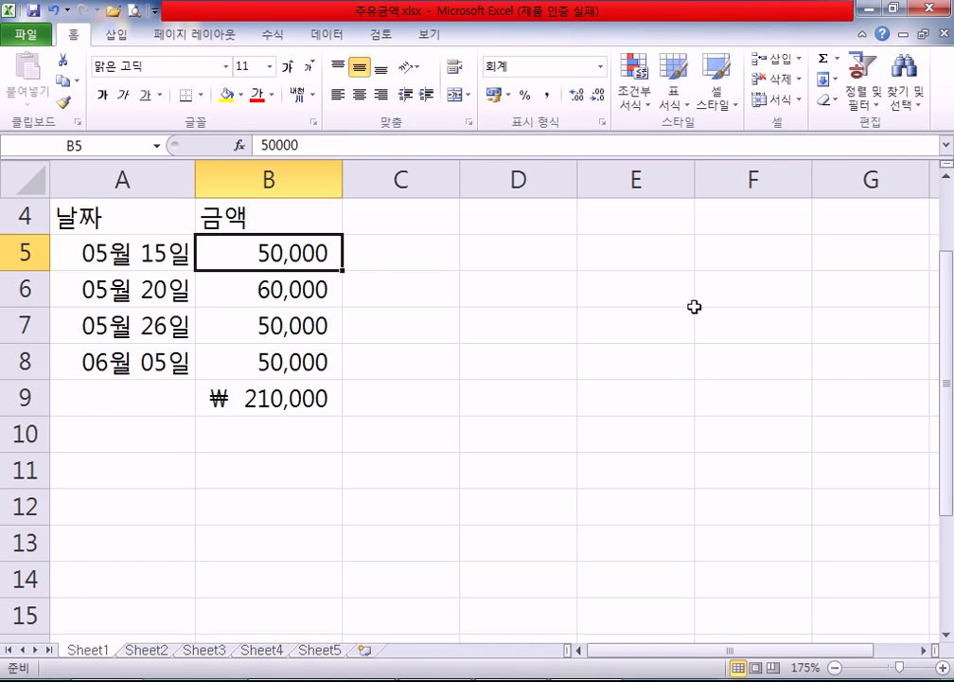
type("78000")
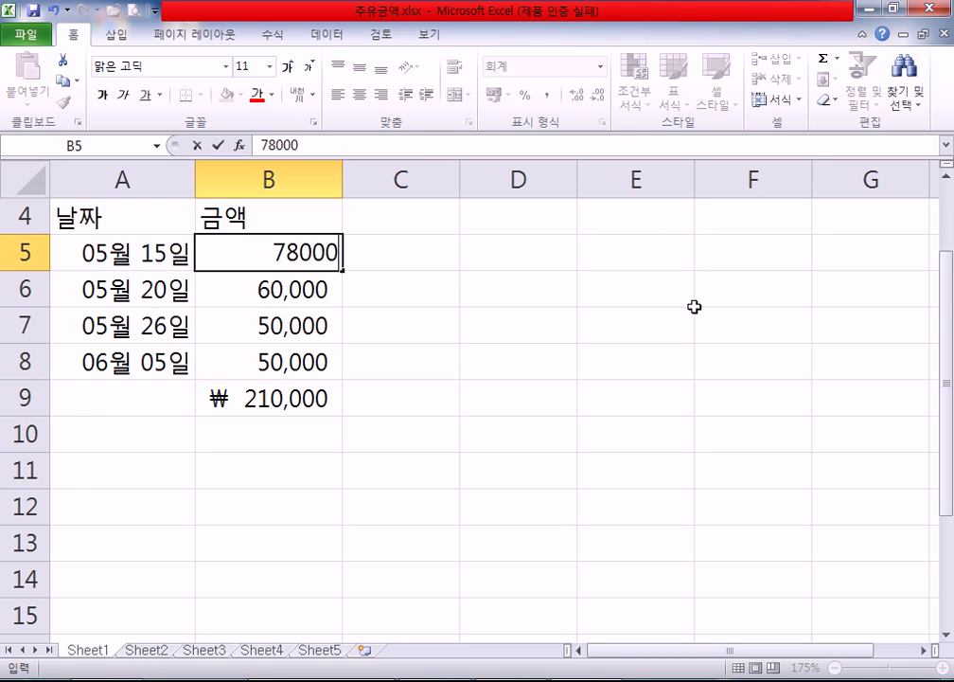
key("Return")
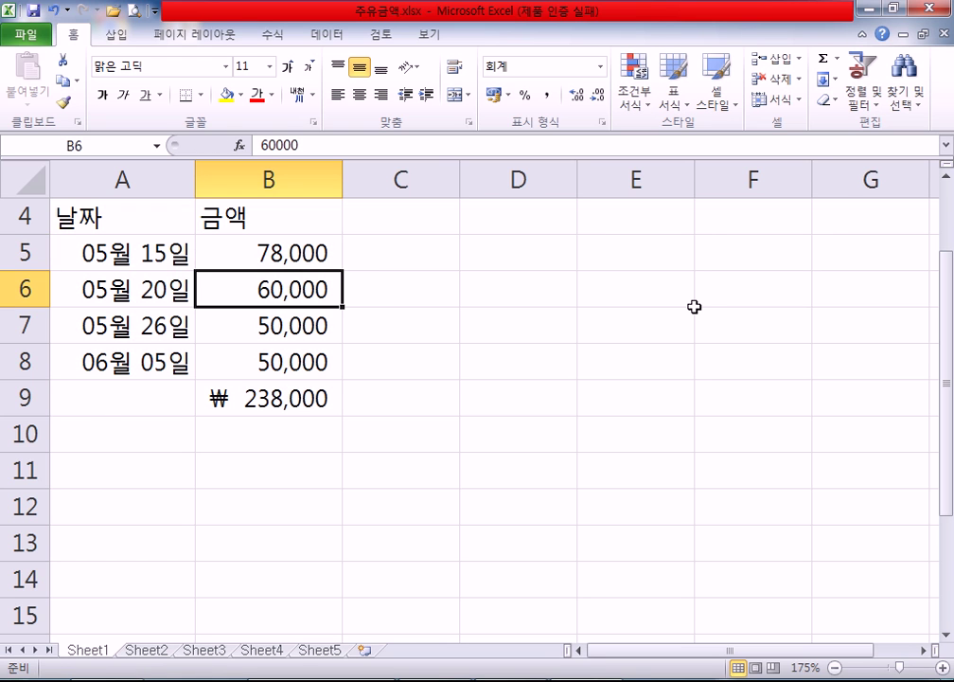
left_click(317, 397)
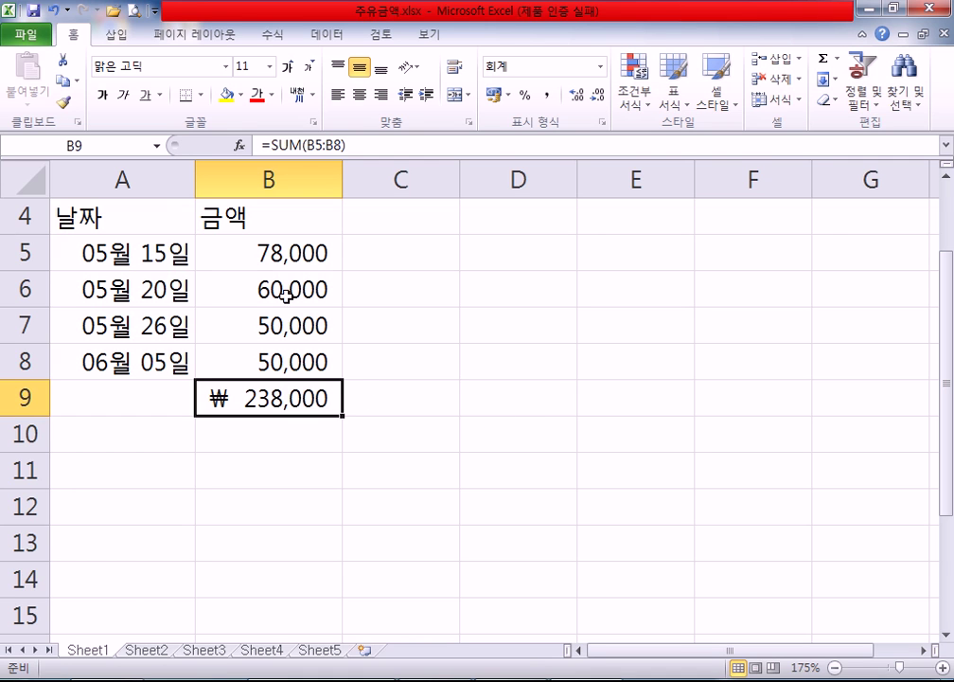
left_click(214, 262)
left_click(260, 406)
Switch to the 2.txt notes in Notepad, review the line on 표계산 and 계산, and return to the Excel workbook
key("alt+Tab")
scroll(330, 431, "up", 4)
scroll(247, 279, "up", 2)
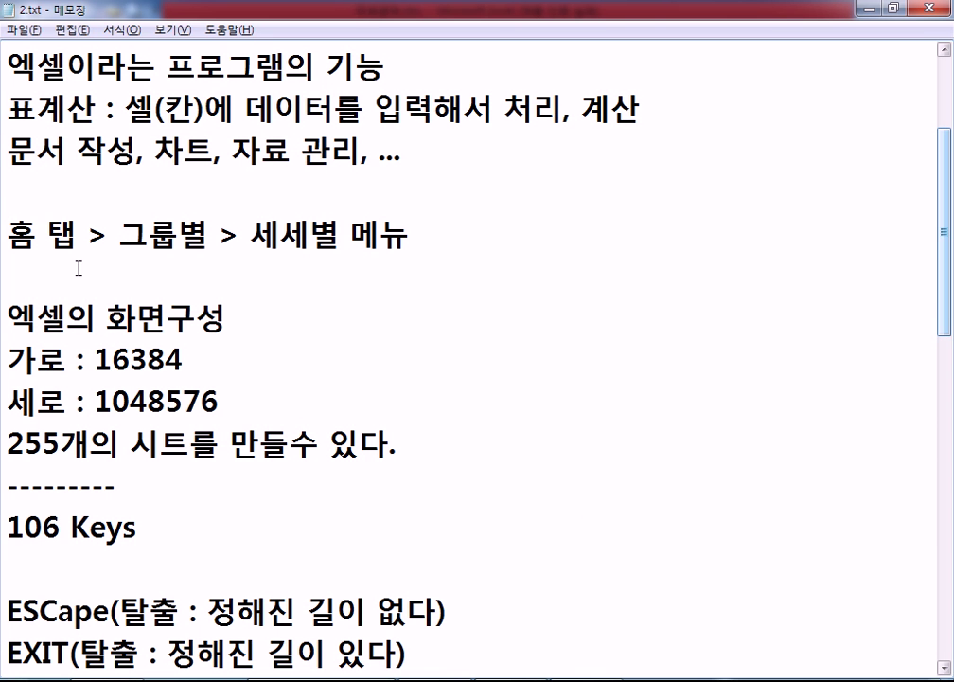
left_click_drag(9, 107, 96, 110)
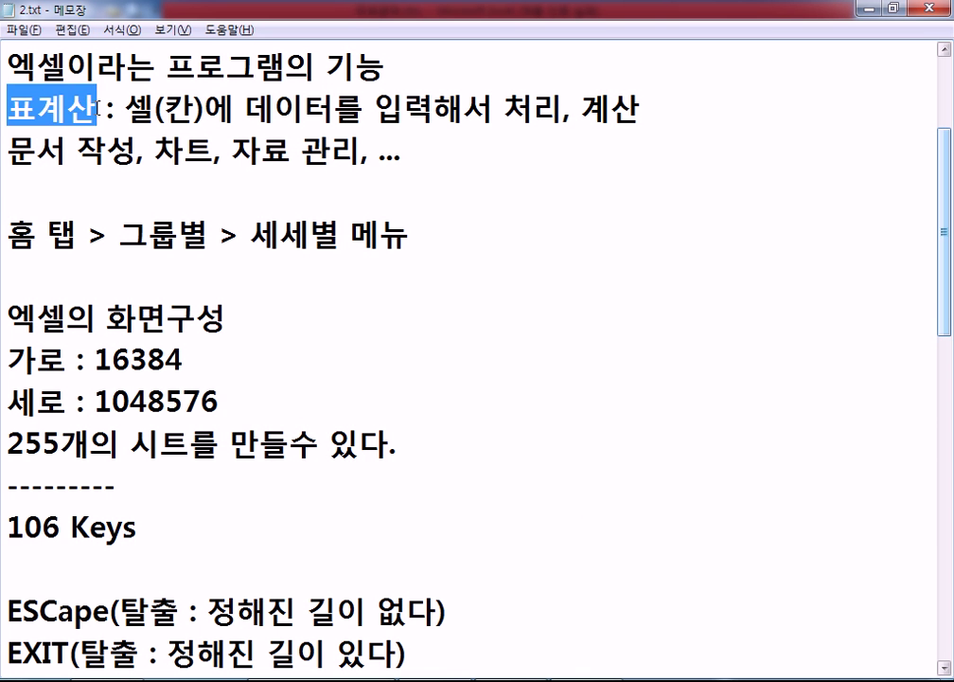
left_click_drag(581, 110, 643, 110)
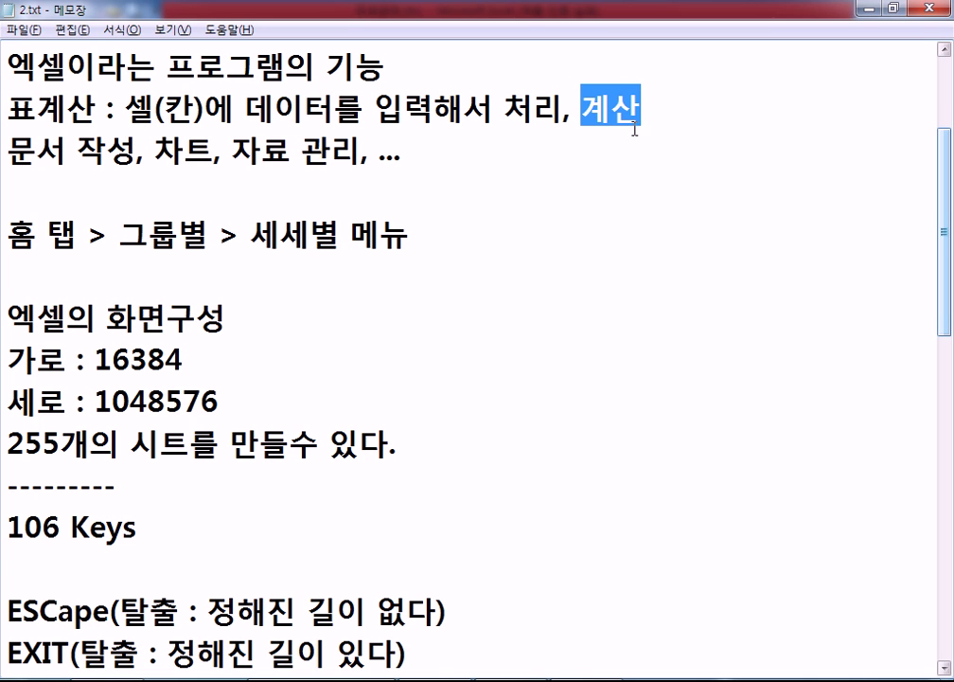
scroll(616, 142, "down", 15)
scroll(426, 251, "down", 2)
left_click(275, 315)
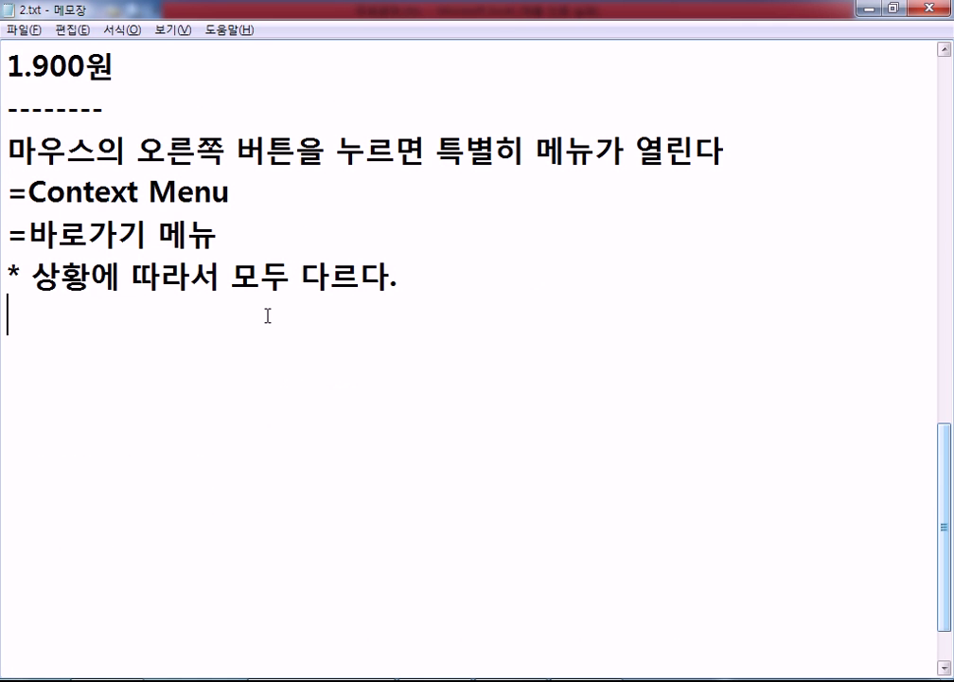
key("alt+Tab")
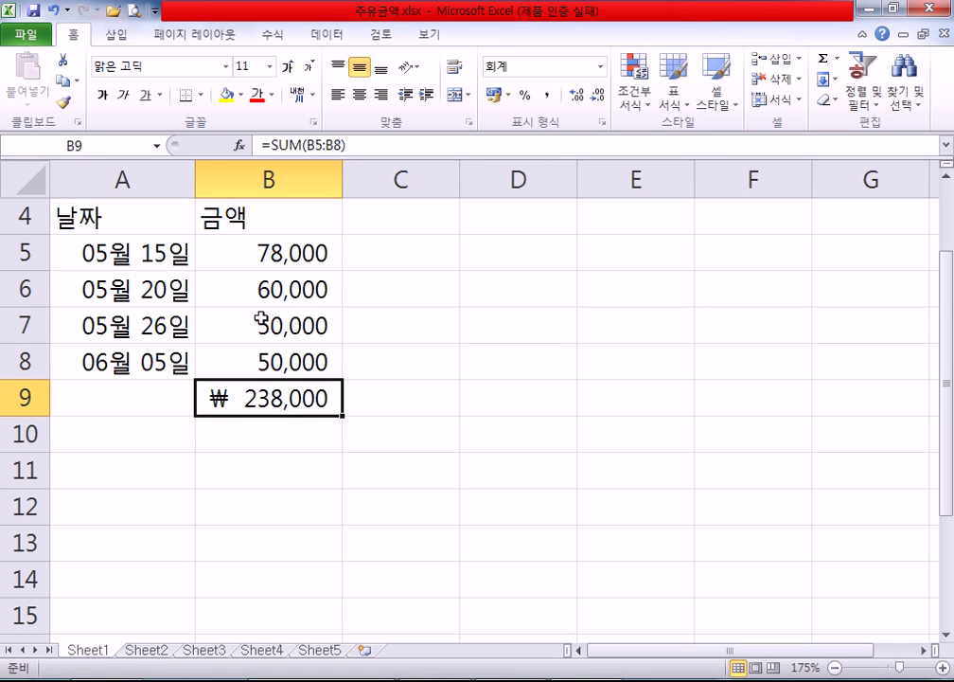
Change the 05월 20일 amount in B6 to 67000 and check the total in B9 against B5:B8
left_click(257, 253)
left_click(259, 290)
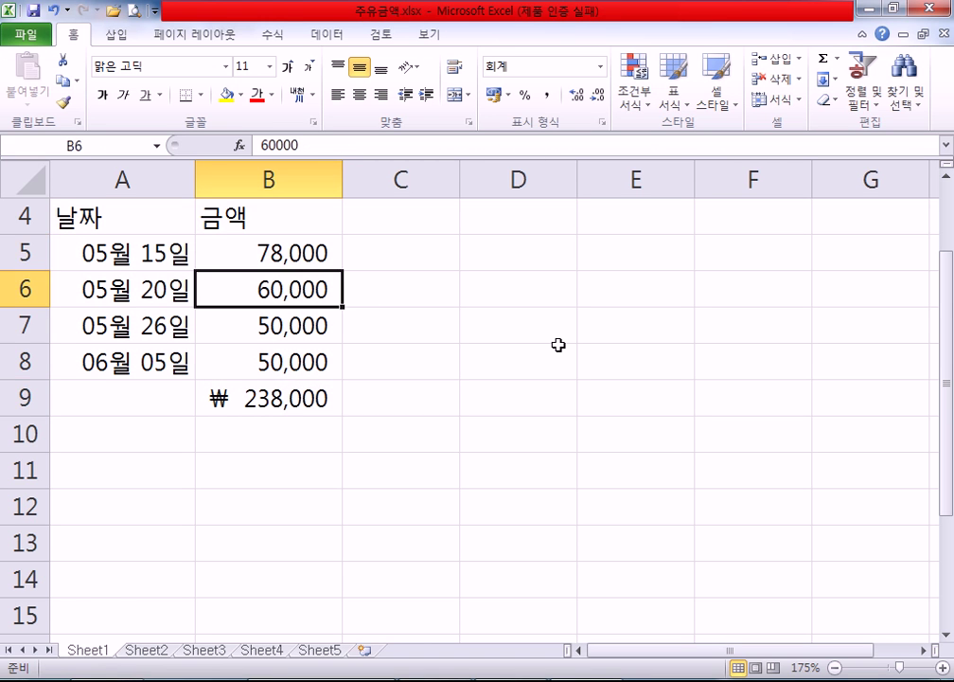
type("67000")
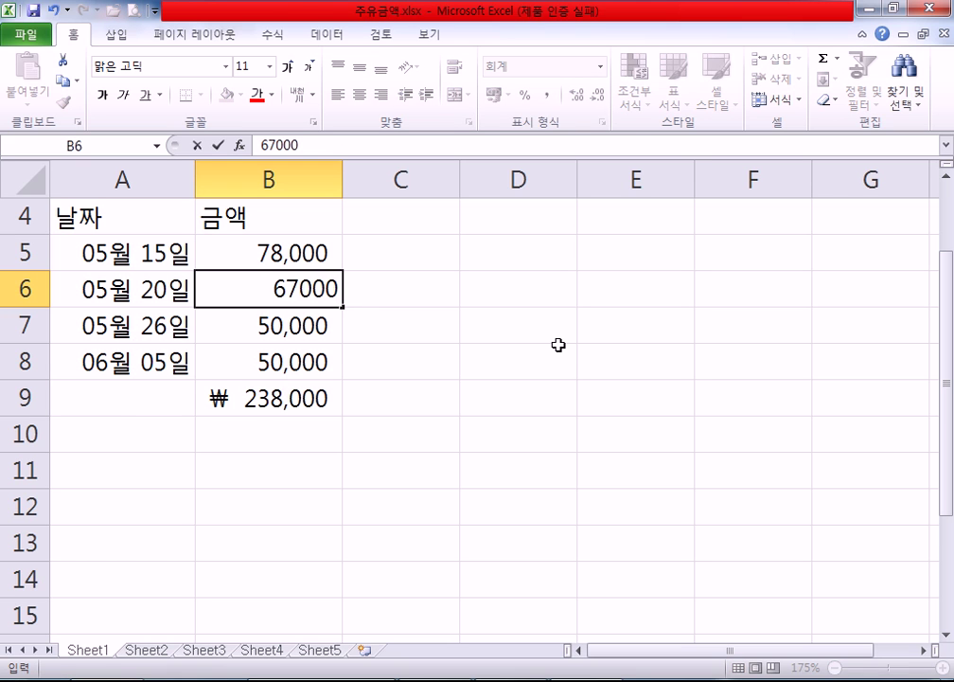
key("Return")
left_click(272, 399)
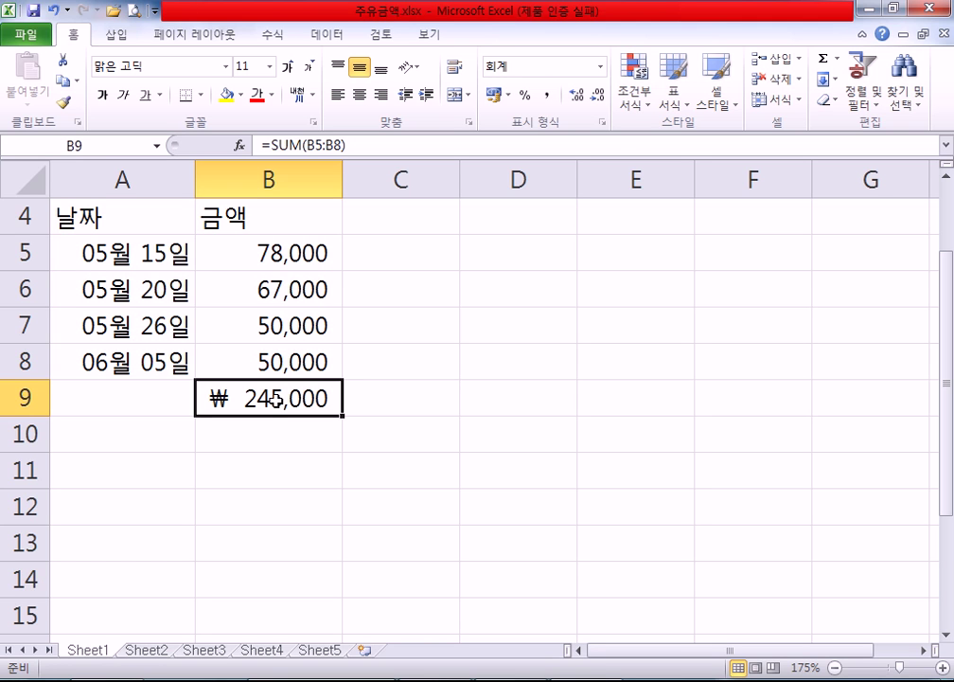
left_click_drag(230, 268, 204, 350)
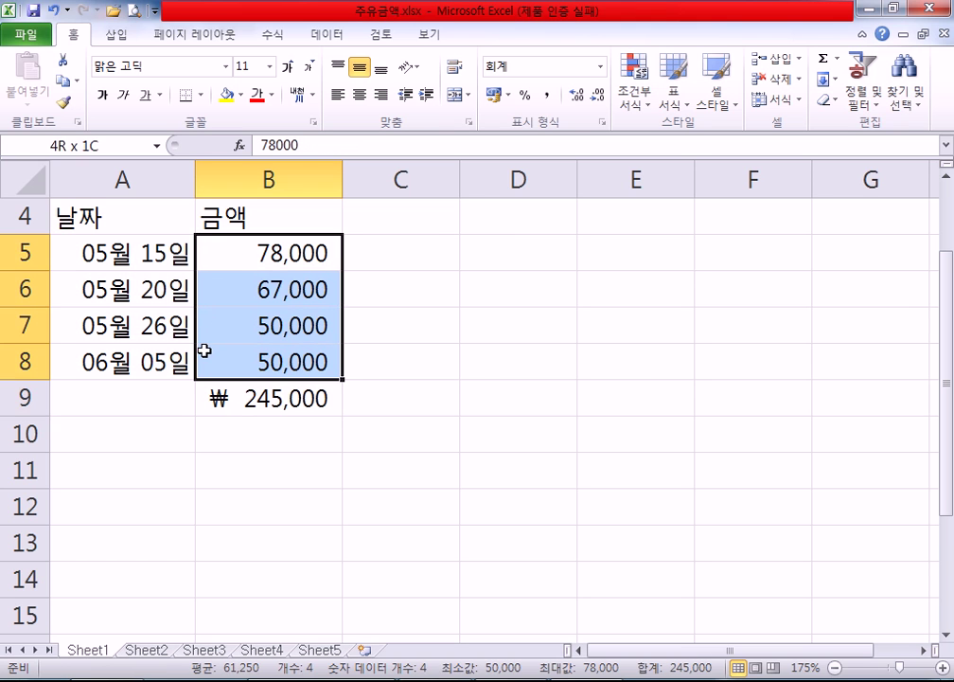
left_click(228, 269)
left_click(305, 407)
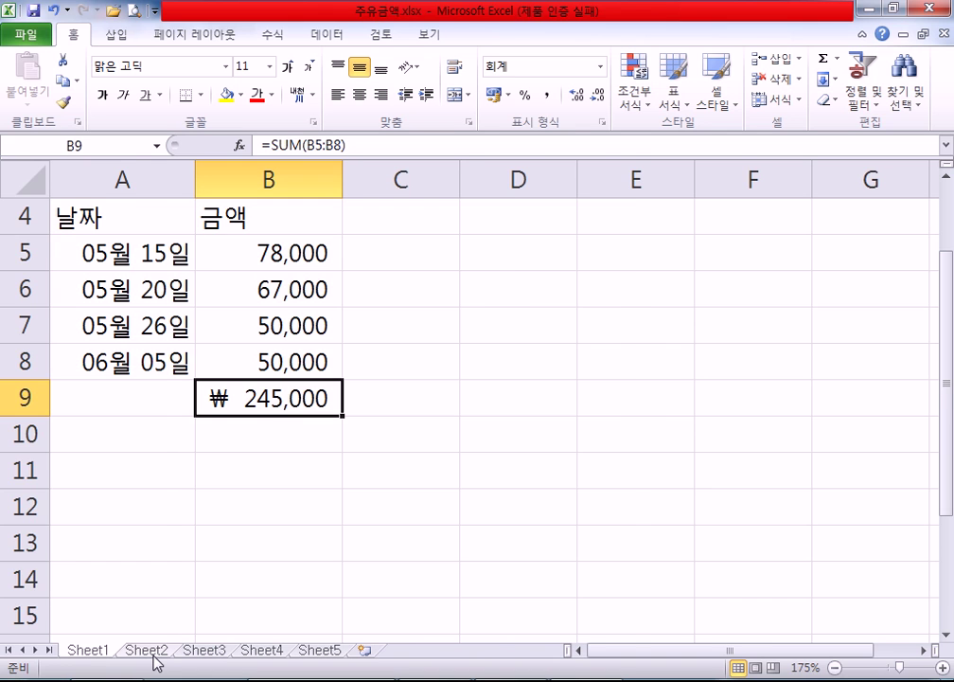
Switch to Sheet2, zoom in to 190%, and enter the title 1일 지출내역 in cell A1
left_click(154, 653)
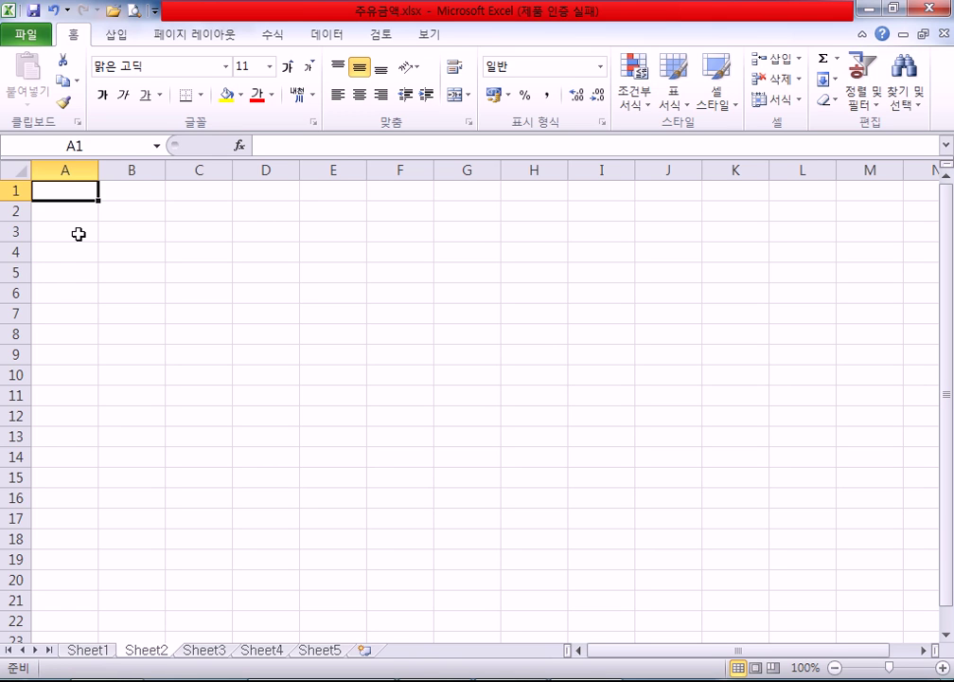
scroll(74, 202, "up", 6)
left_click(86, 210)
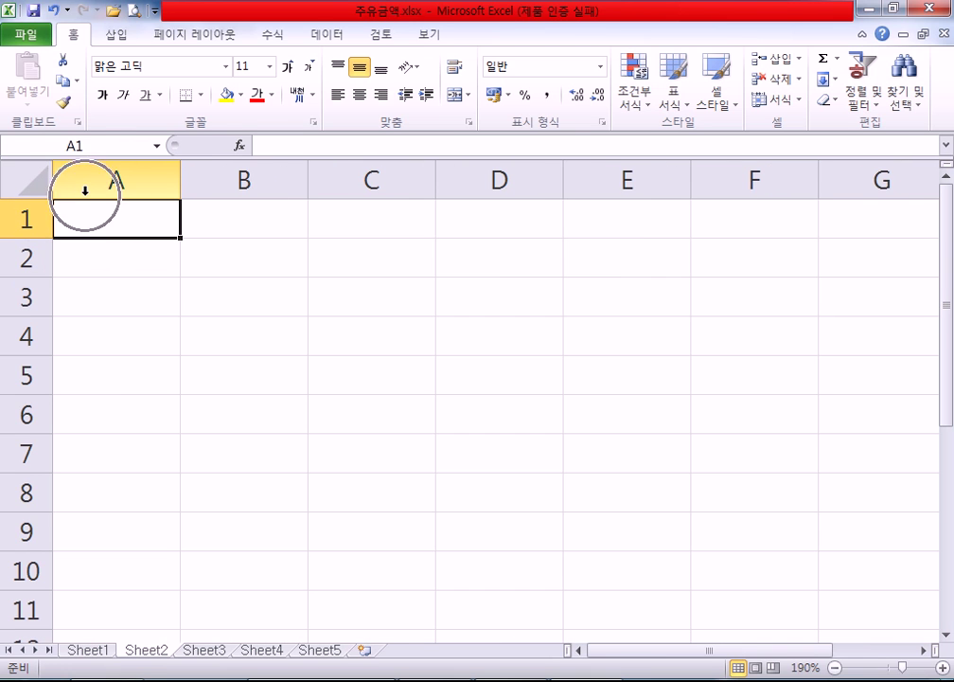
type("1일")
type(" 자출ㄴ")
key("BackSpace")
key("BackSpace")
key("BackSpace")
type("지출내역")
key("Return")
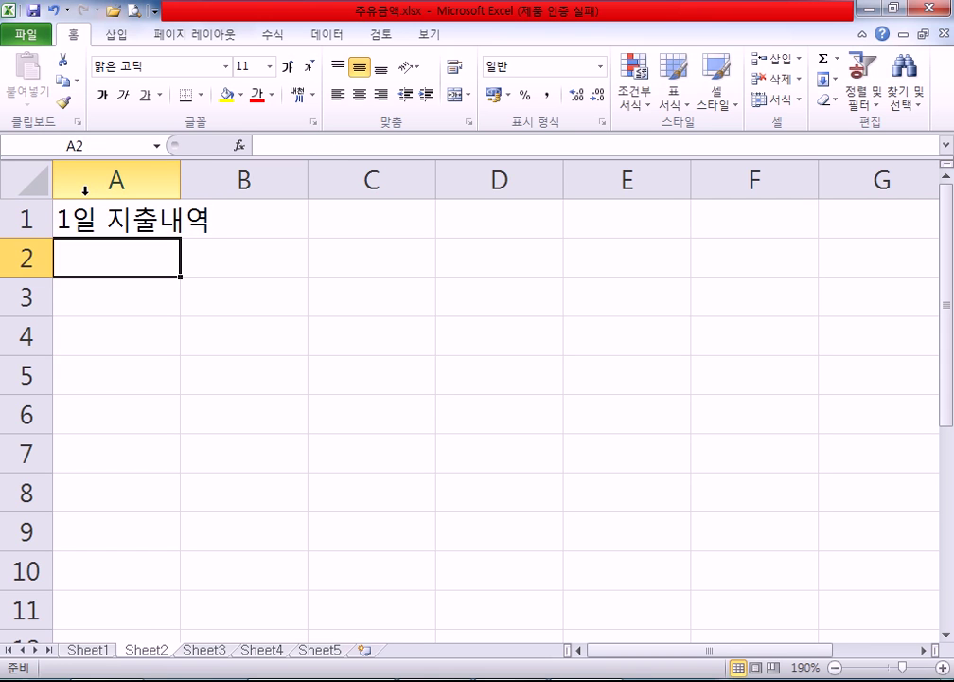
Enter the column headers 항목 in A3 and 금액 in B3 of Sheet2
key("Return")
type("항목")
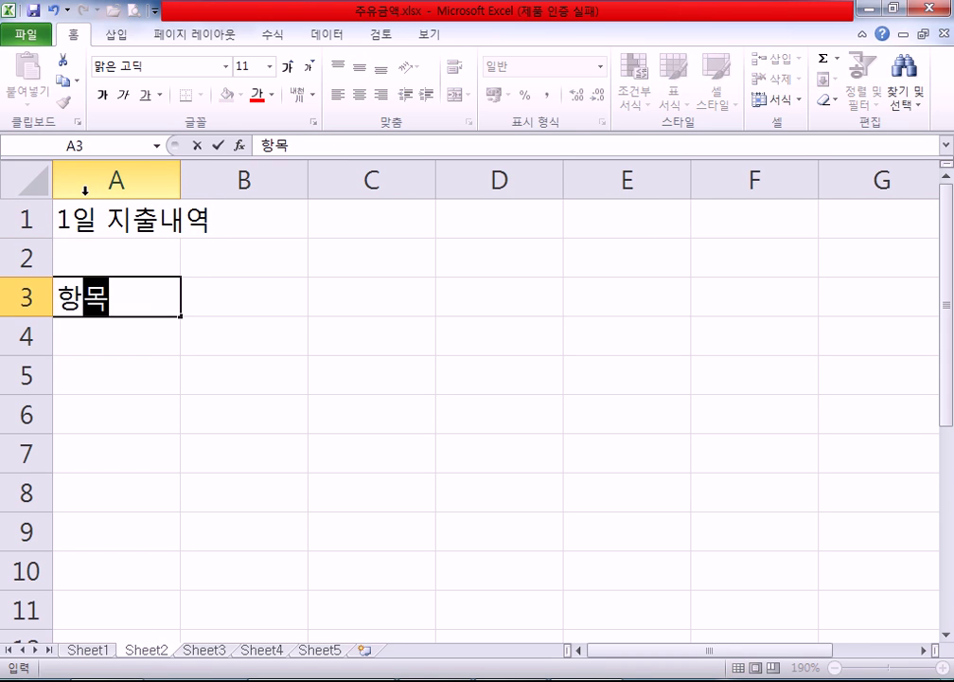
key("Tab")
type("금애ㄱ")
key("Return")
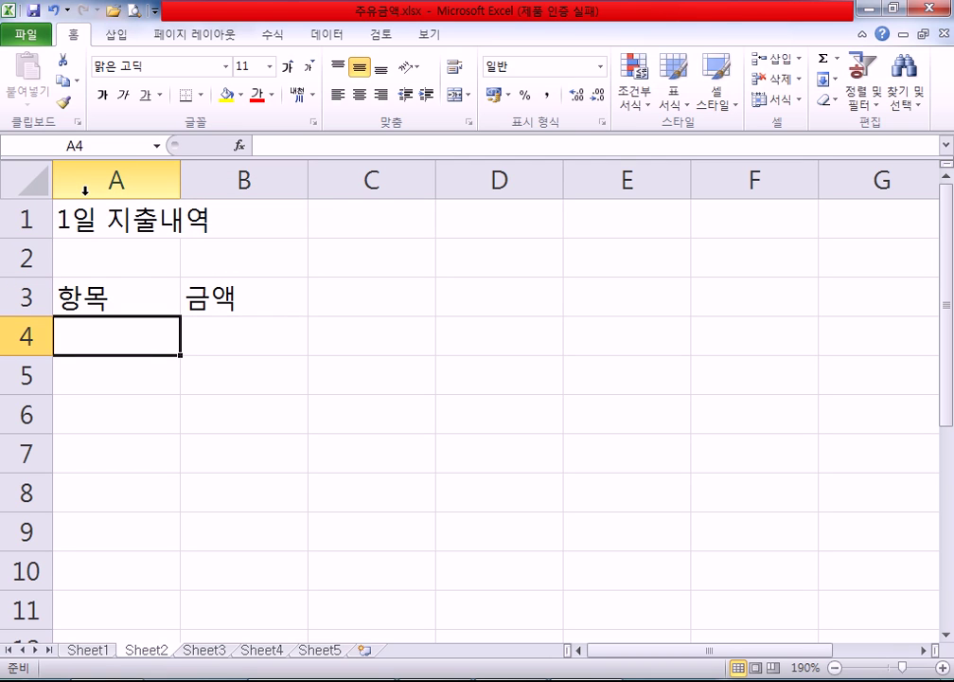
List the expense items 교통비, 점심, 영화 and 음료 in cells A4 through A7
type("교통")
type("점심")
key("Return")
type("영화")
key("Return")
type("음료")
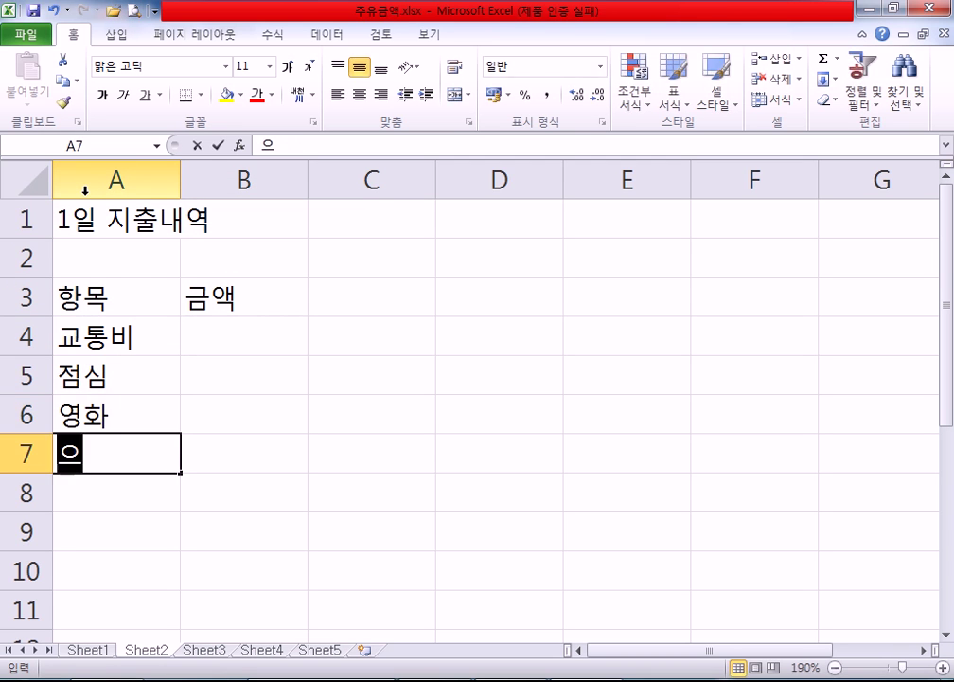
key("Tab")
Enter the amounts 5000, 8000, 8000 and 2000 in B4 through B7
key("Up")
key("Up")
key("Up")
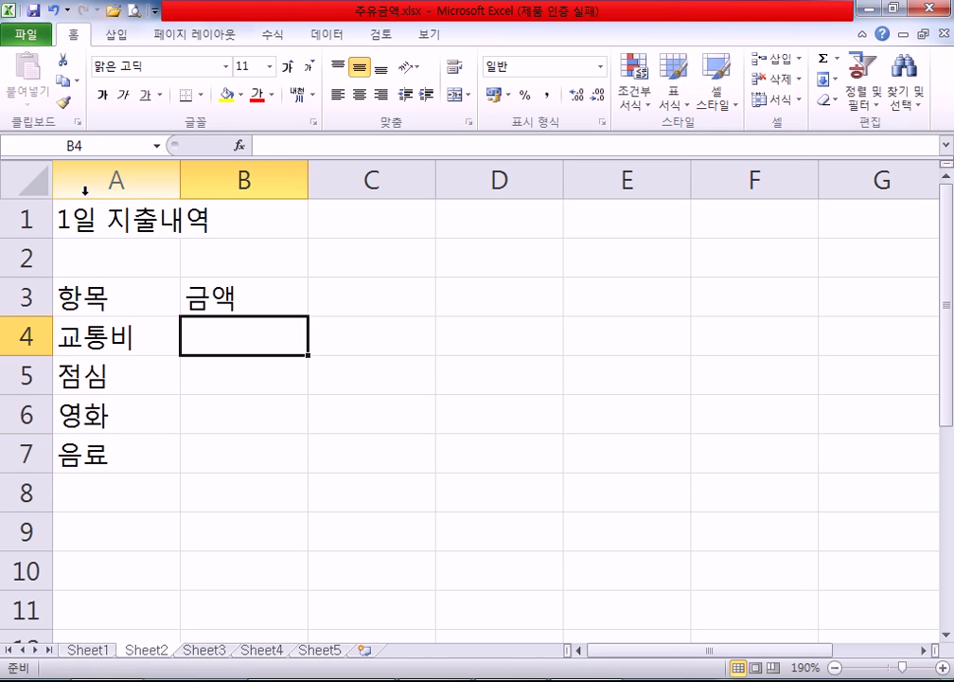
type("5000")
key("Return")
type("85")
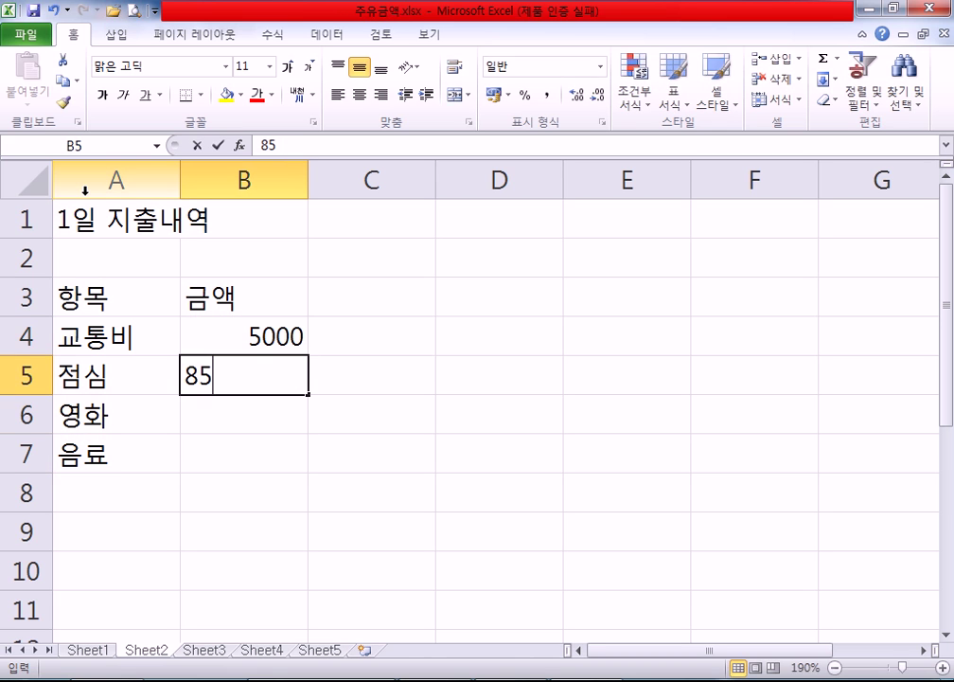
key("Escape")
type("8000")
key("Return")
type("8000")
key("Return")
type("2000")
key("Return")
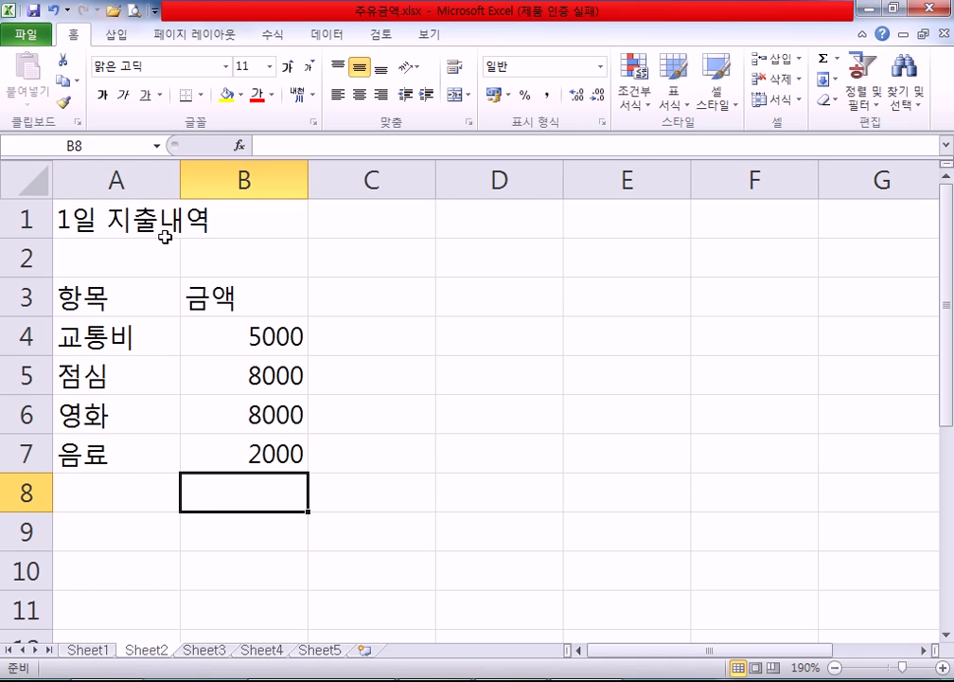
Review the amounts in B5:B8 and the total formula in B9 on Sheet1, and return to Sheet2
scroll(192, 287, "down", 1)
scroll(192, 291, "down", 2)
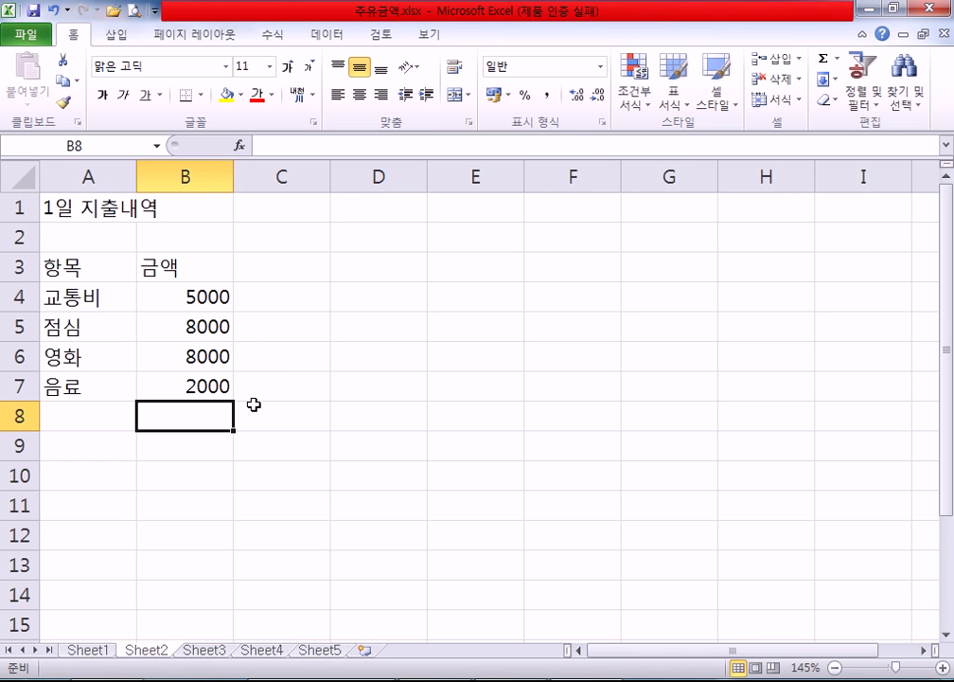
left_click(85, 649)
left_click_drag(282, 253, 283, 367)
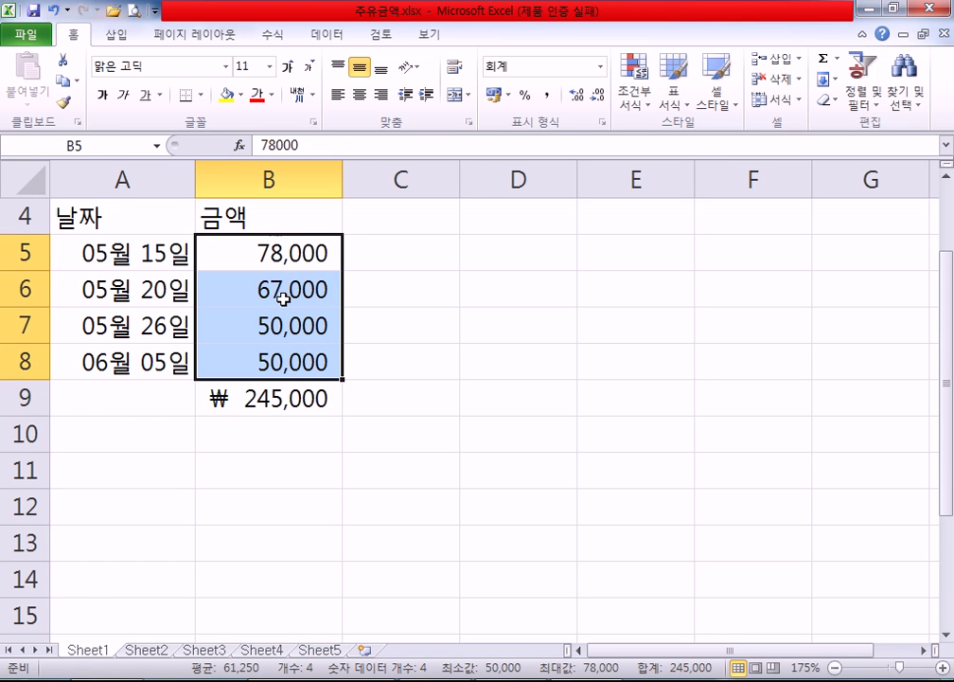
left_click(247, 405)
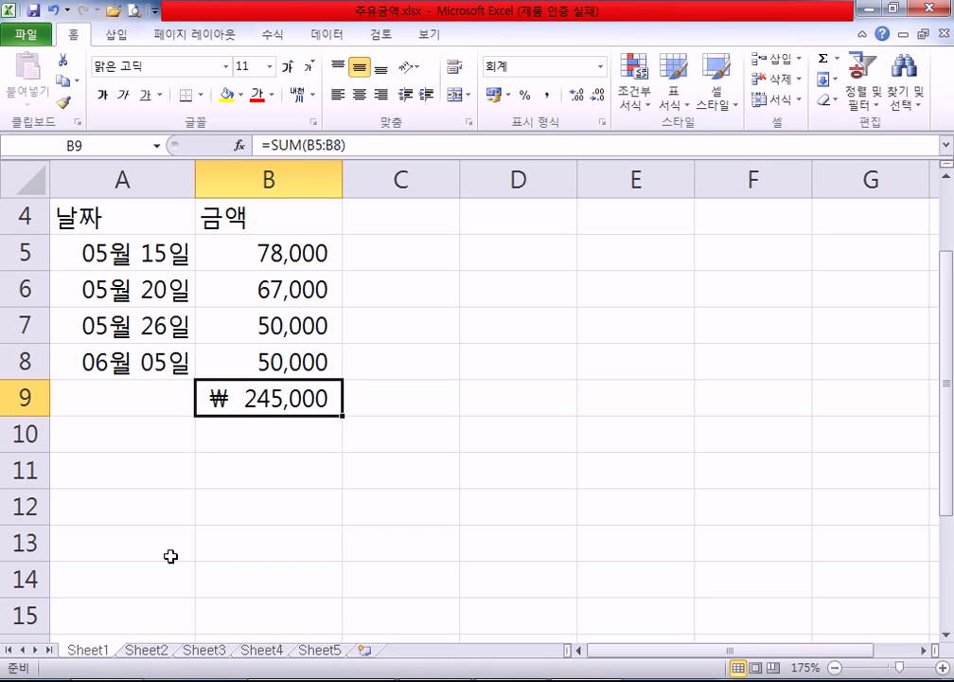
left_click(157, 651)
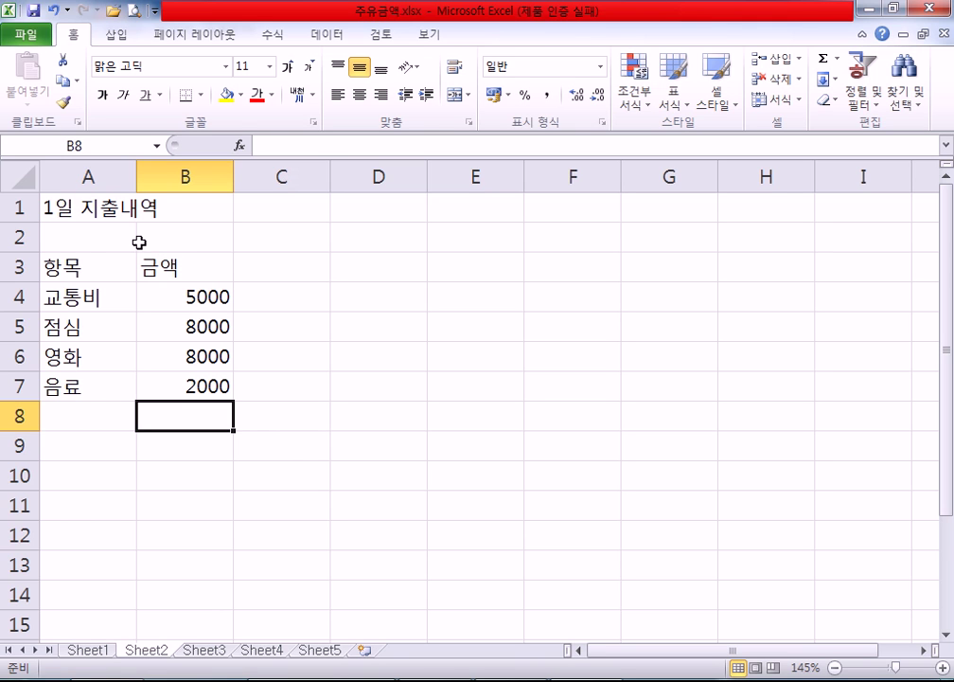
double_click(72, 210)
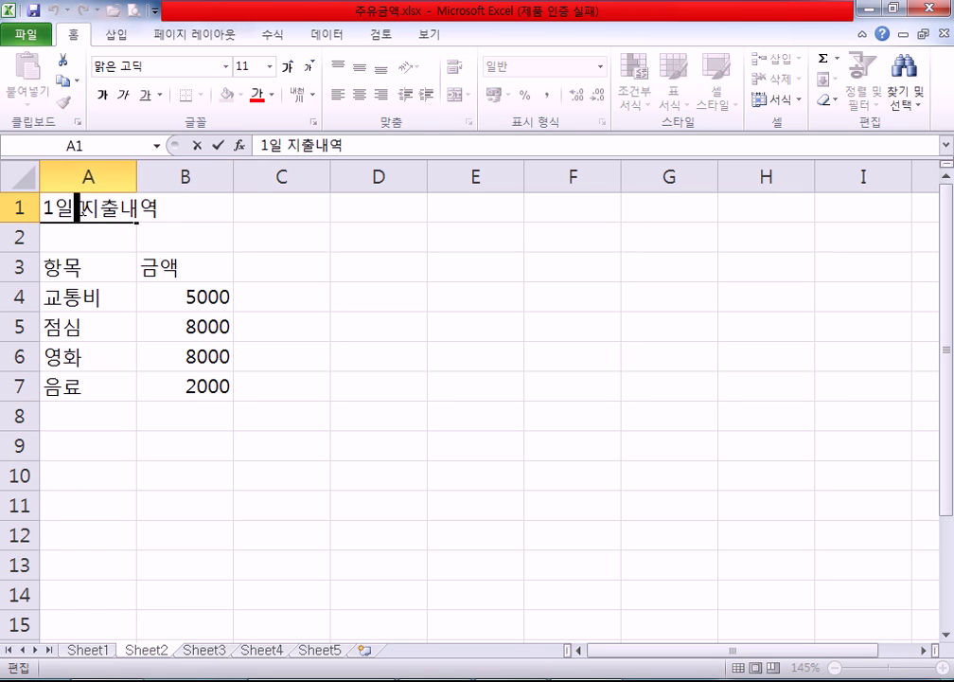
key("Delete")
key("ctrl+Return")
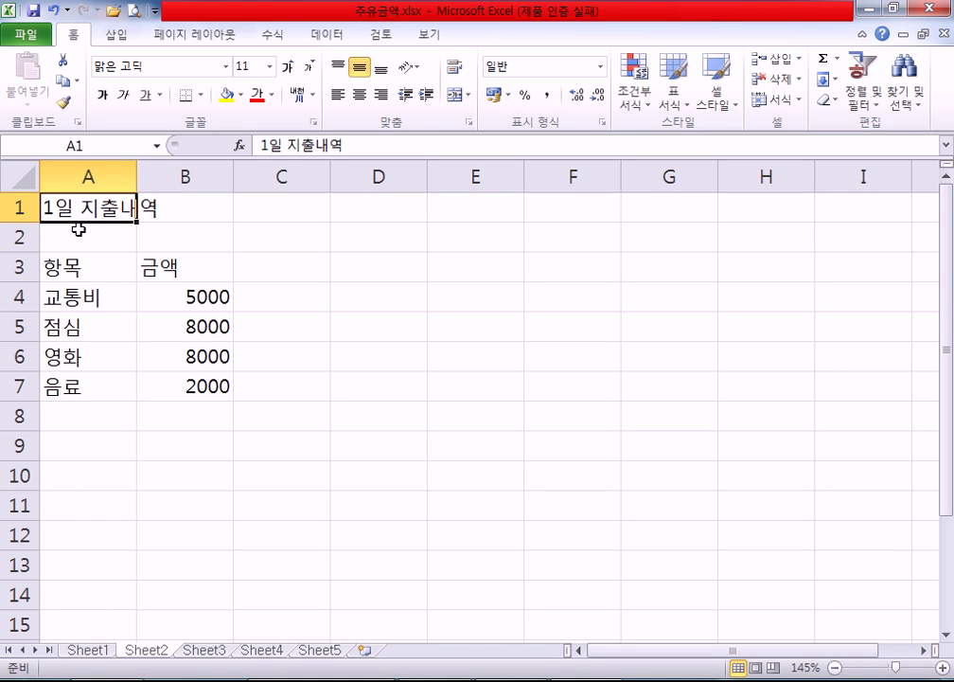
left_click(186, 414)
scroll(320, 381, "down", 1)
scroll(321, 382, "up", 1)
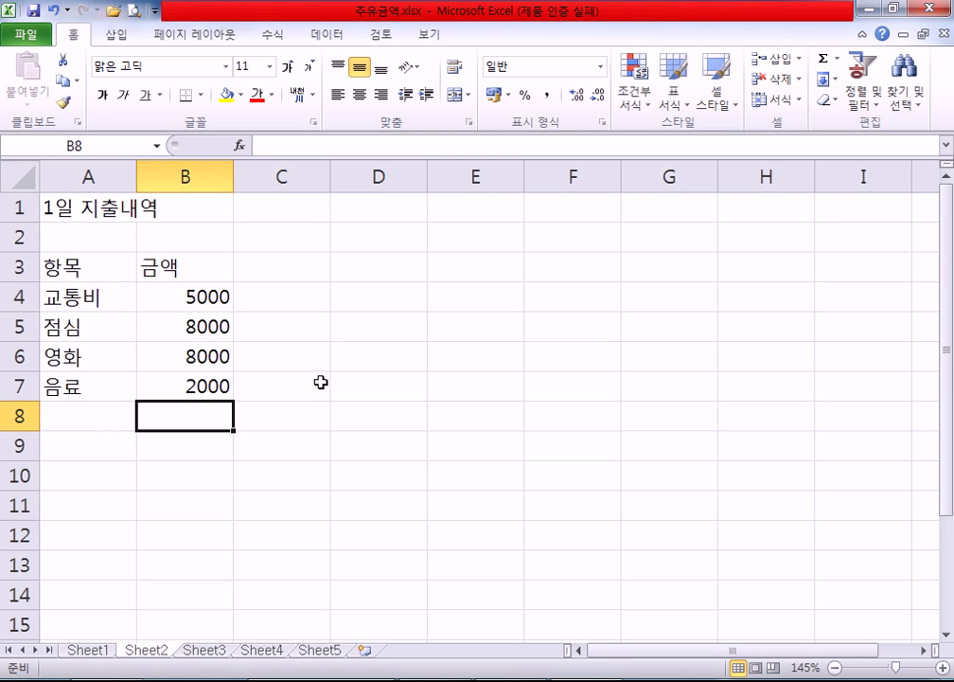
Try changing the 교통비 amount in B4 to 50000 and the 점심 amount in B5 to 80000, and undo the changes
left_click(207, 298)
type("50000")
key("Return")
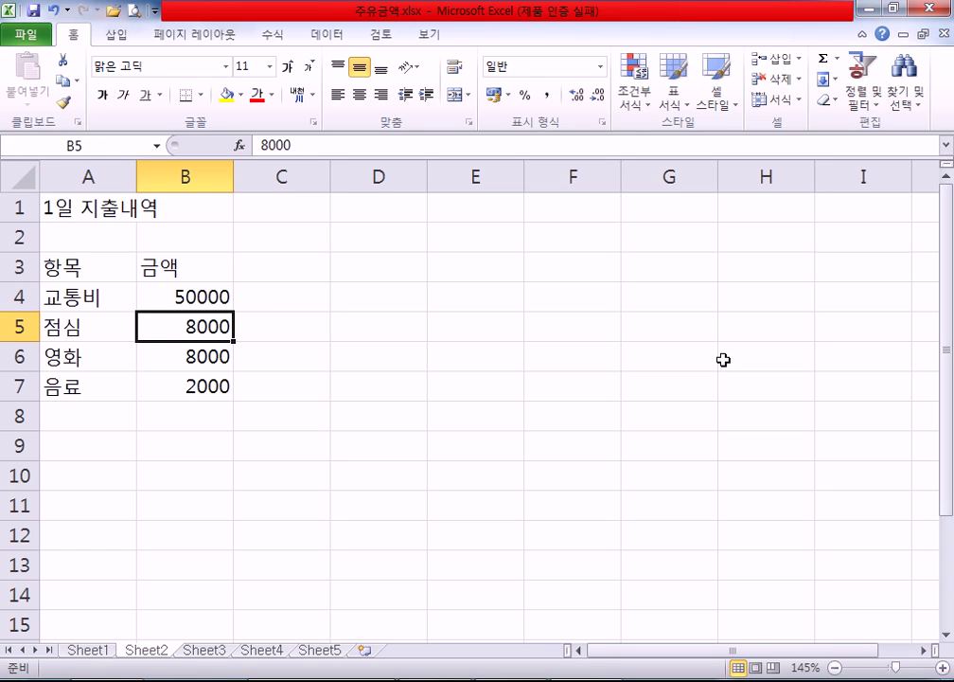
key("F2")
type("0")
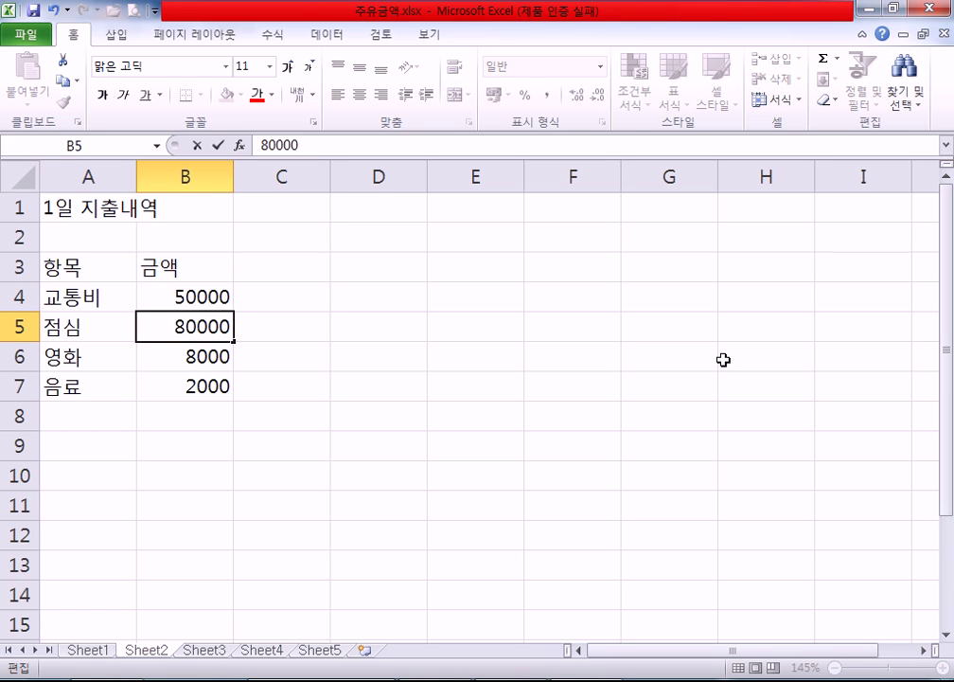
key("Escape")
type("ㅋ")
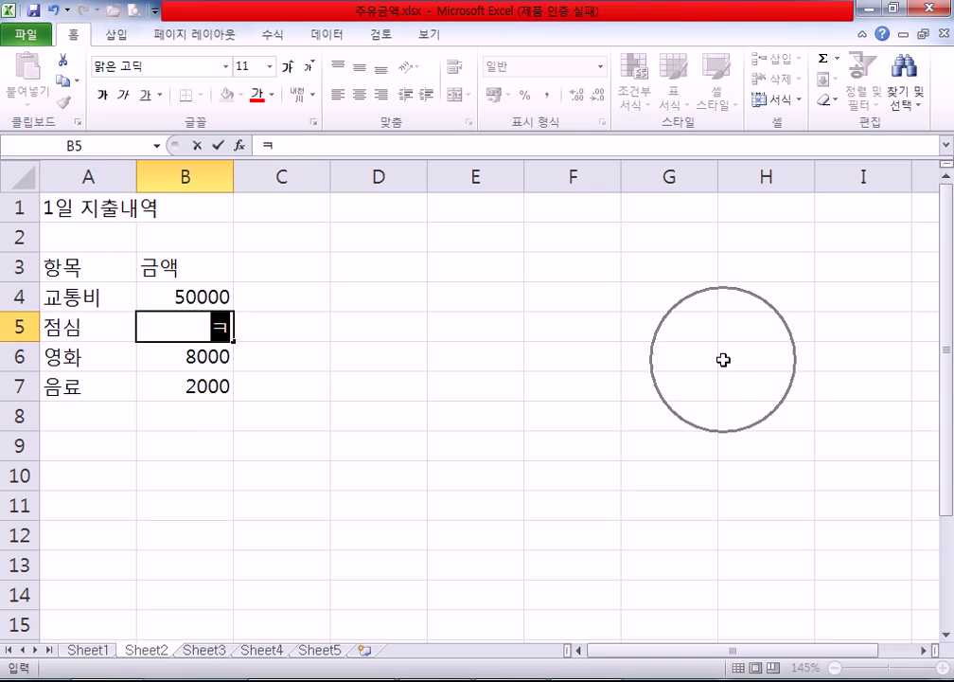
key("Escape")
key("ctrl+z")
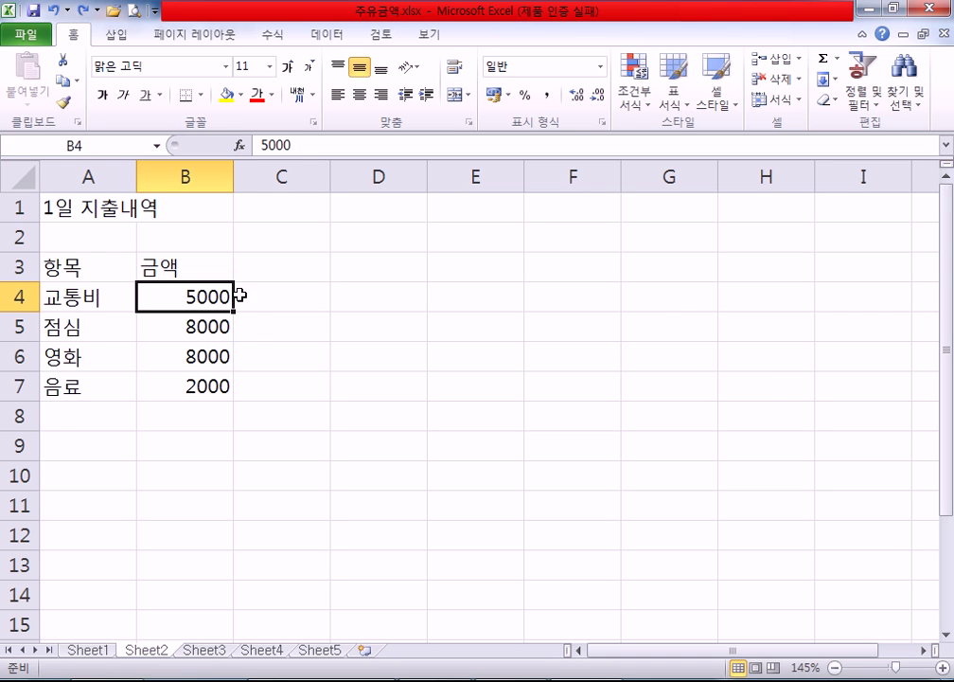
Select B8 below the amounts and examine the functions AutoSum offers, such as 합계 and 평균
left_click(224, 407)
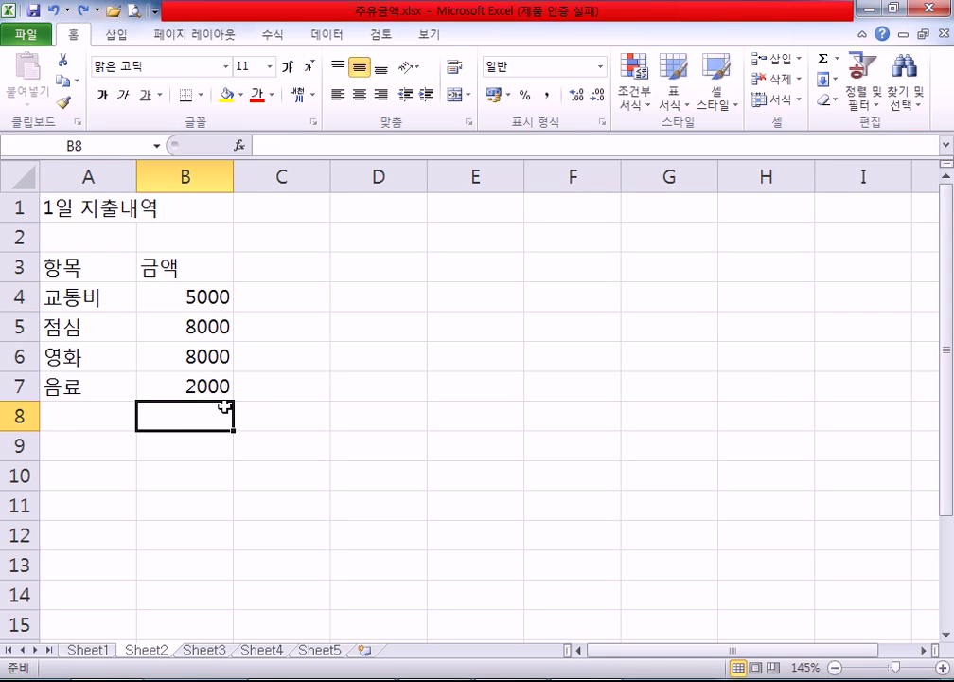
left_click(839, 59)
key("Escape")
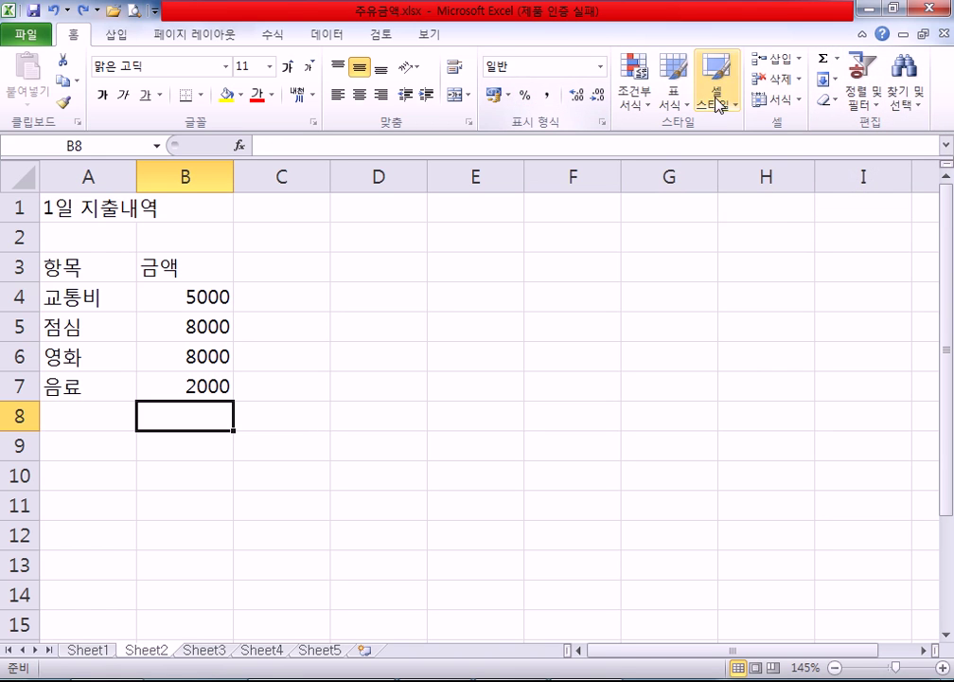
left_click(837, 60)
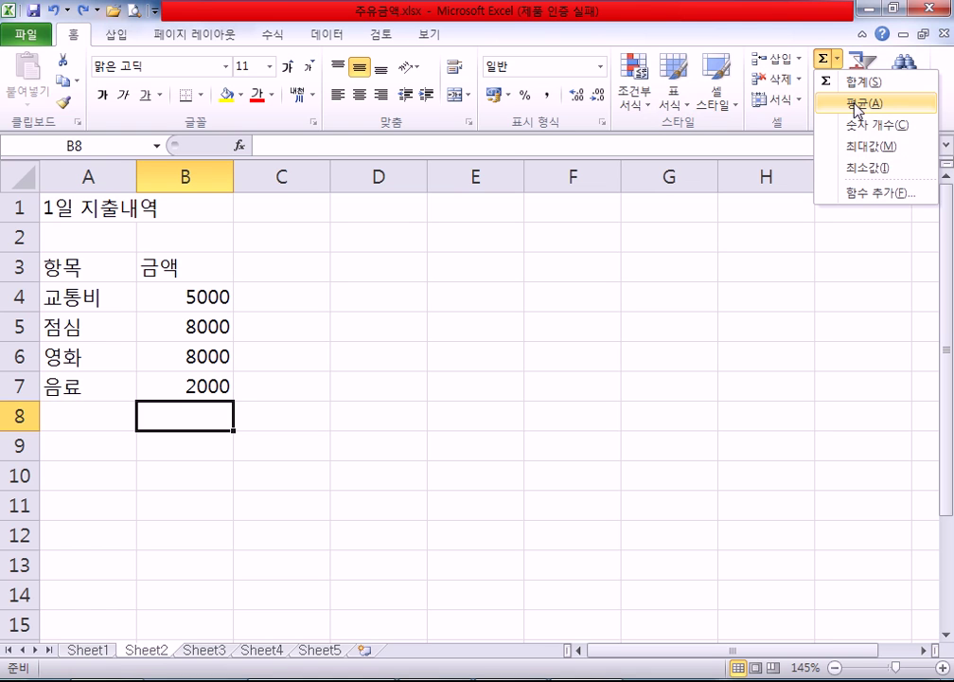
left_click(825, 62)
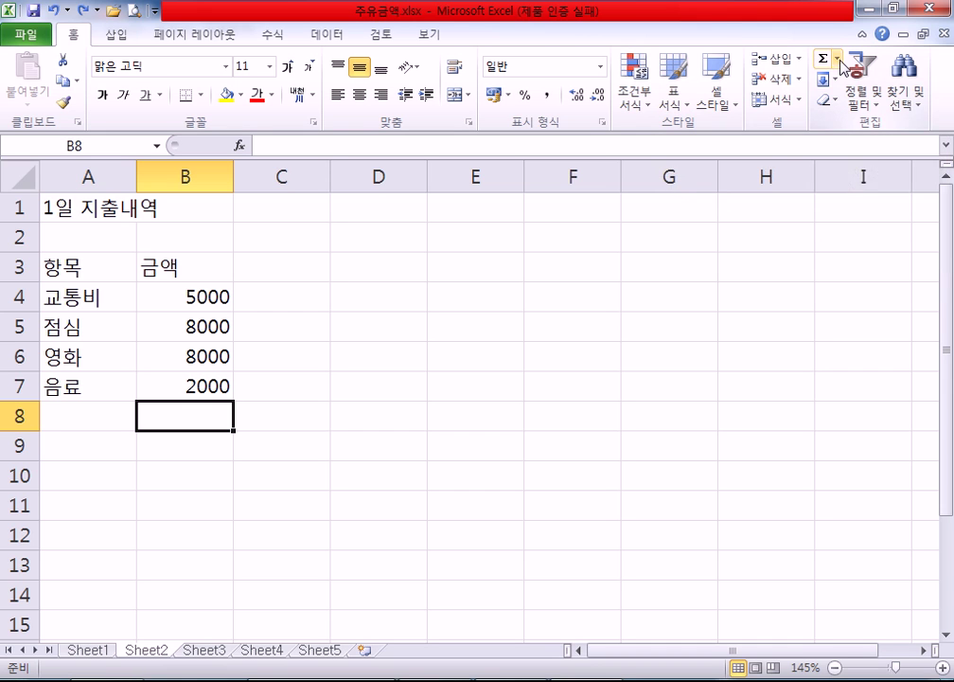
left_click(838, 60)
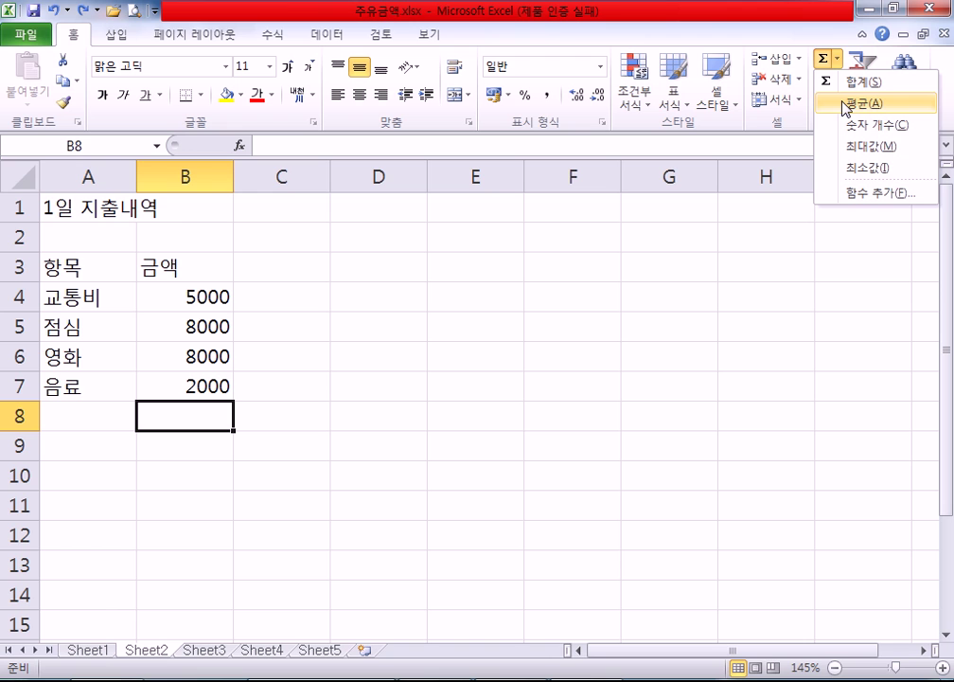
left_click(838, 60)
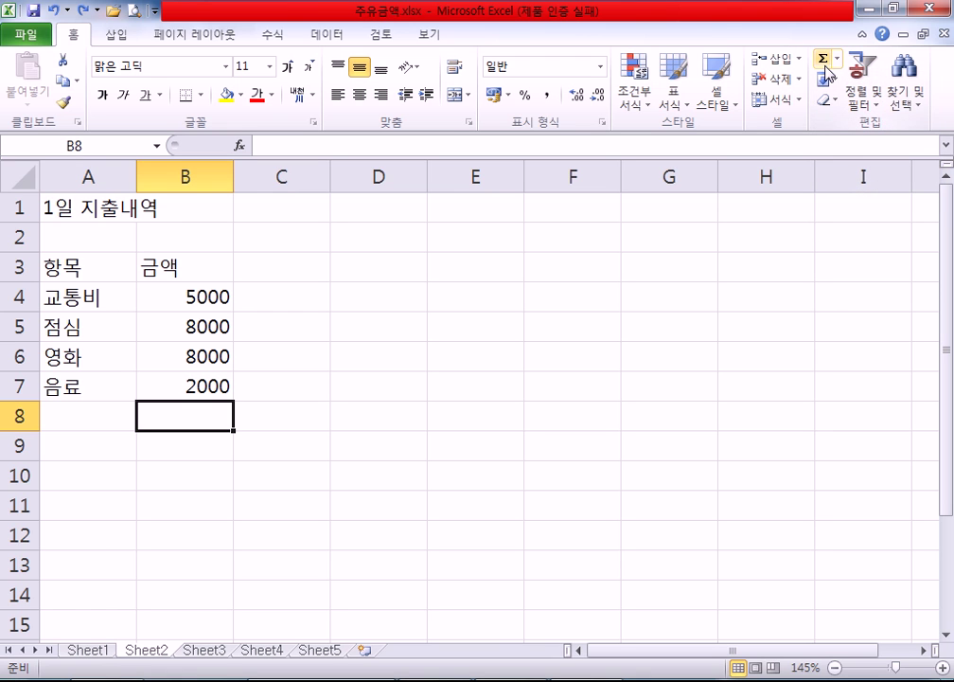
left_click(839, 61)
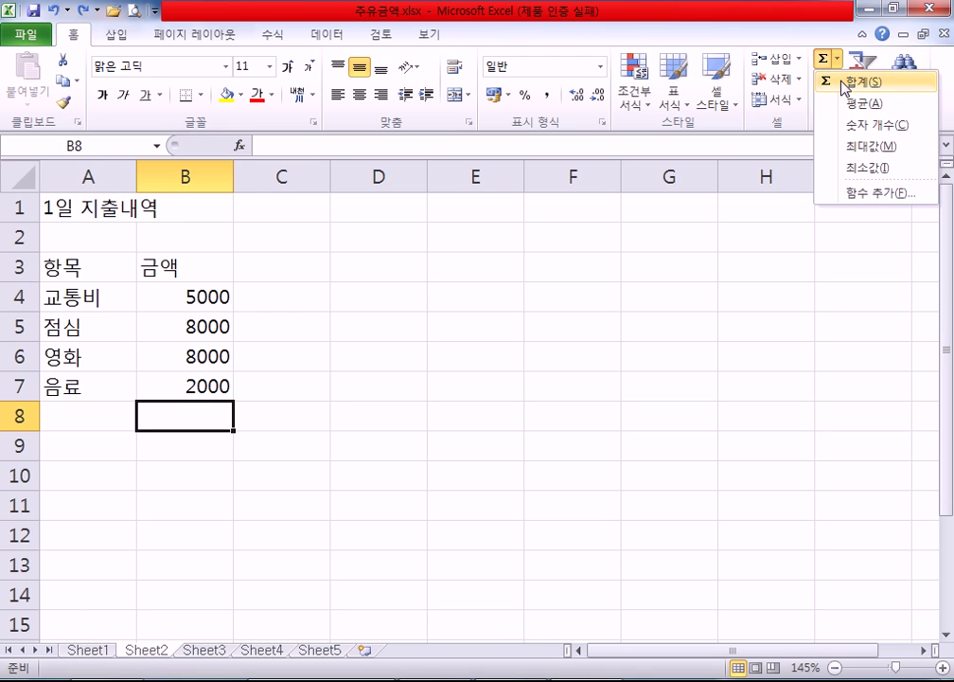
left_click(785, 49)
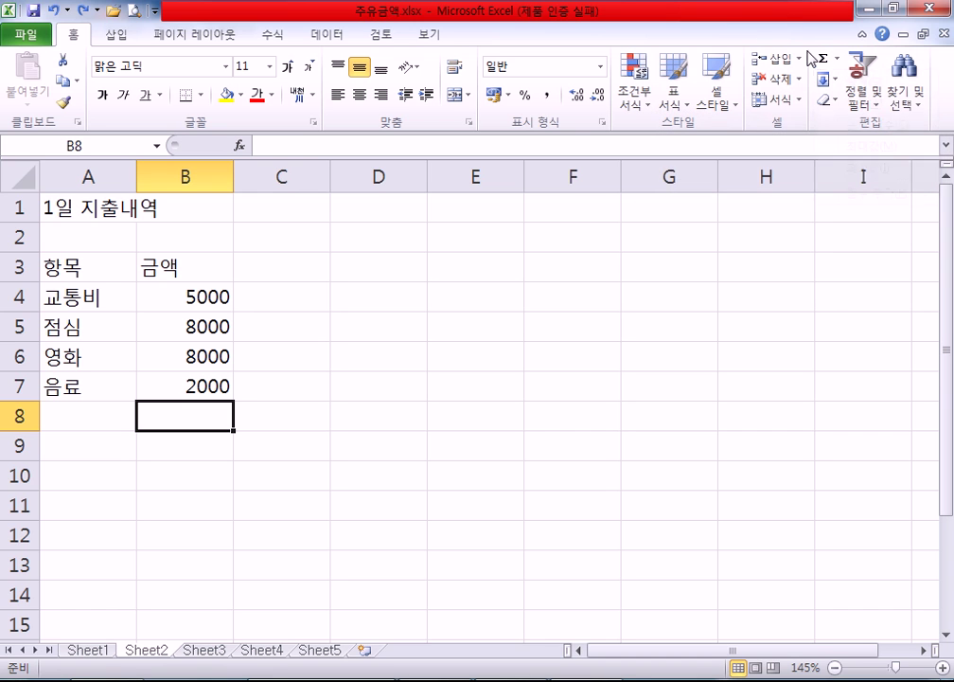
Total the expense amounts B4:B7 in cell B8 with AutoSum
left_click(823, 62)
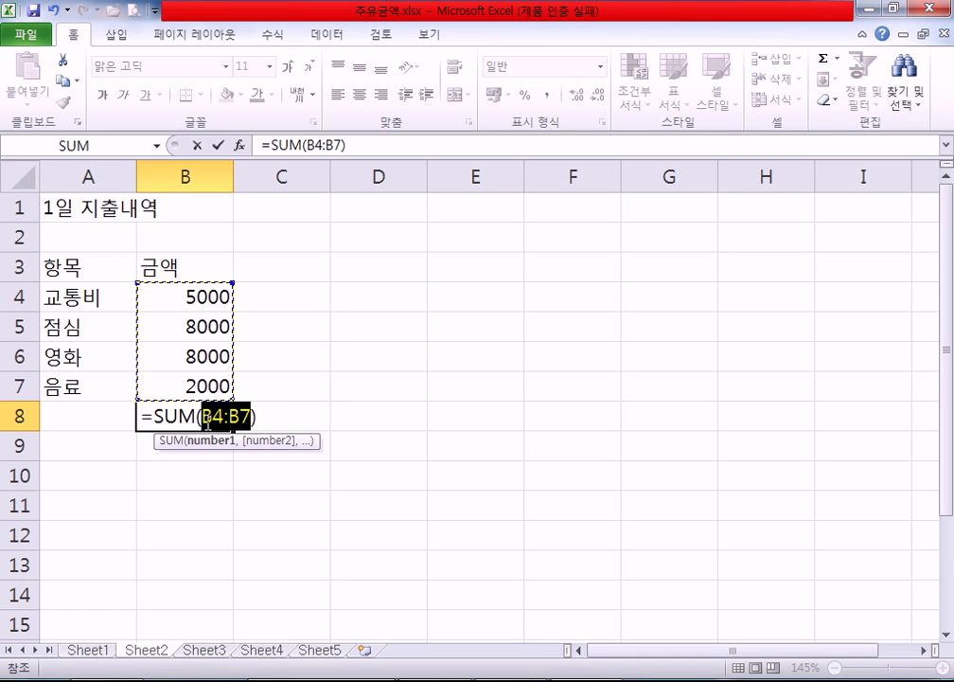
scroll(287, 410, "down", 1)
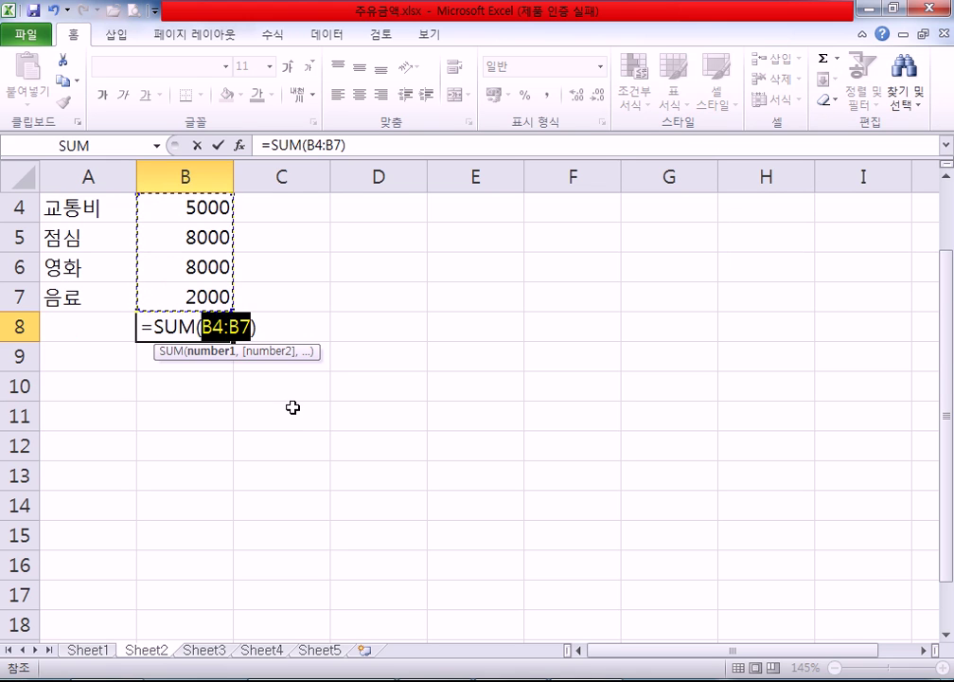
left_click_drag(948, 285, 949, 275)
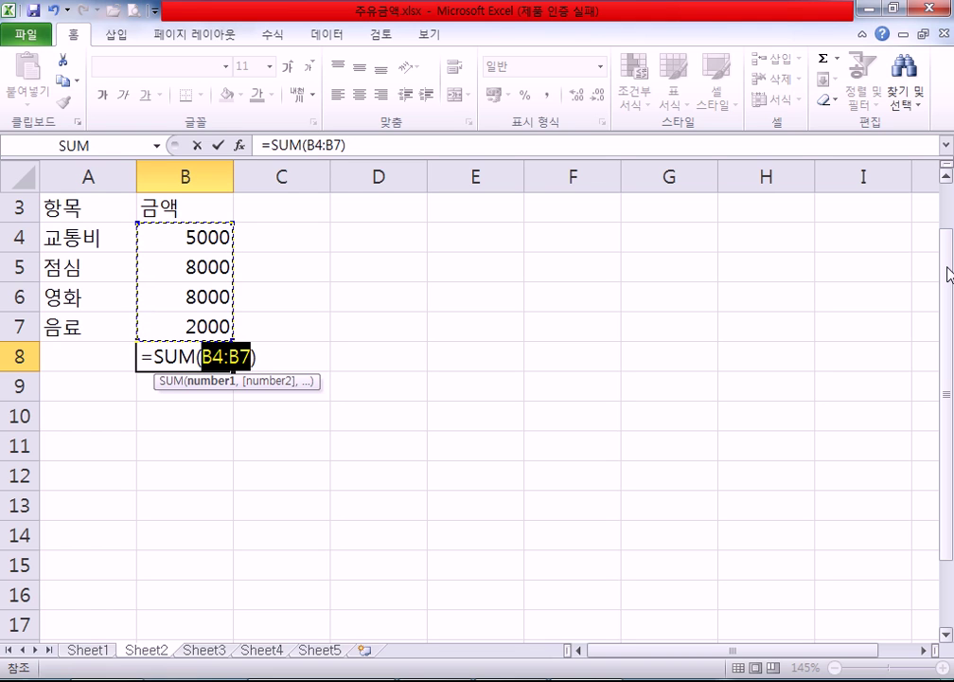
key("Return")
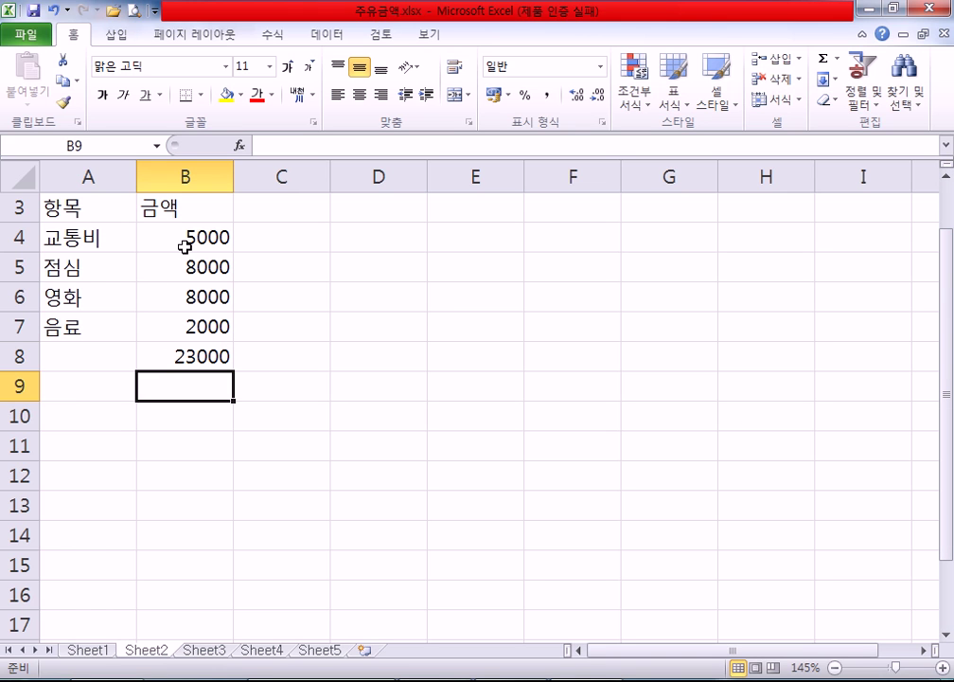
Apply the comma style to the amounts in B4:B7 and the won accounting format to the total in B8
left_click_drag(186, 238, 175, 322)
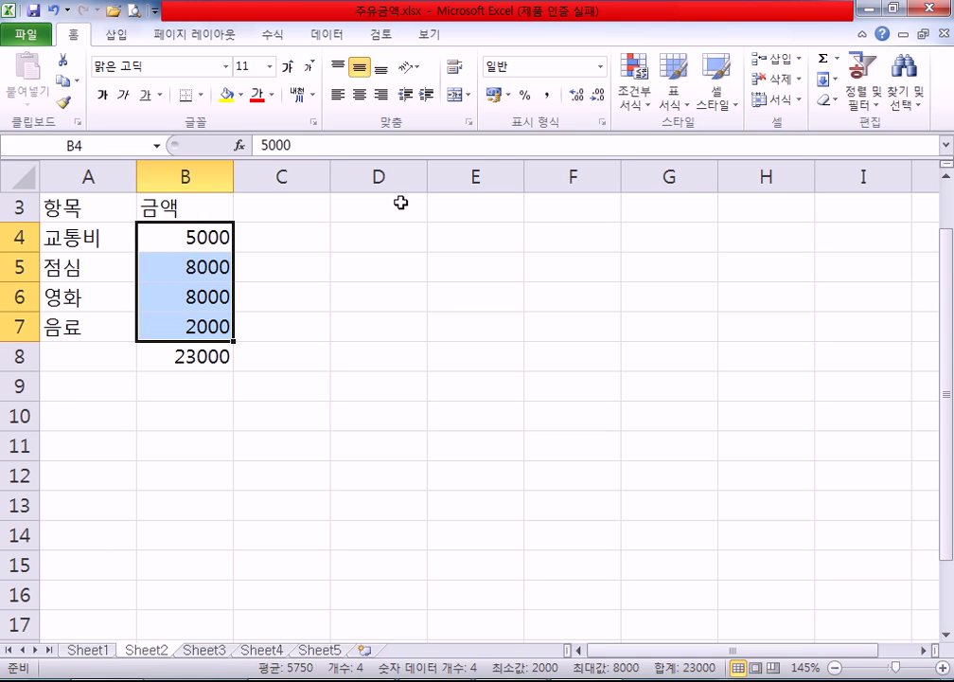
left_click(549, 97)
left_click(220, 359)
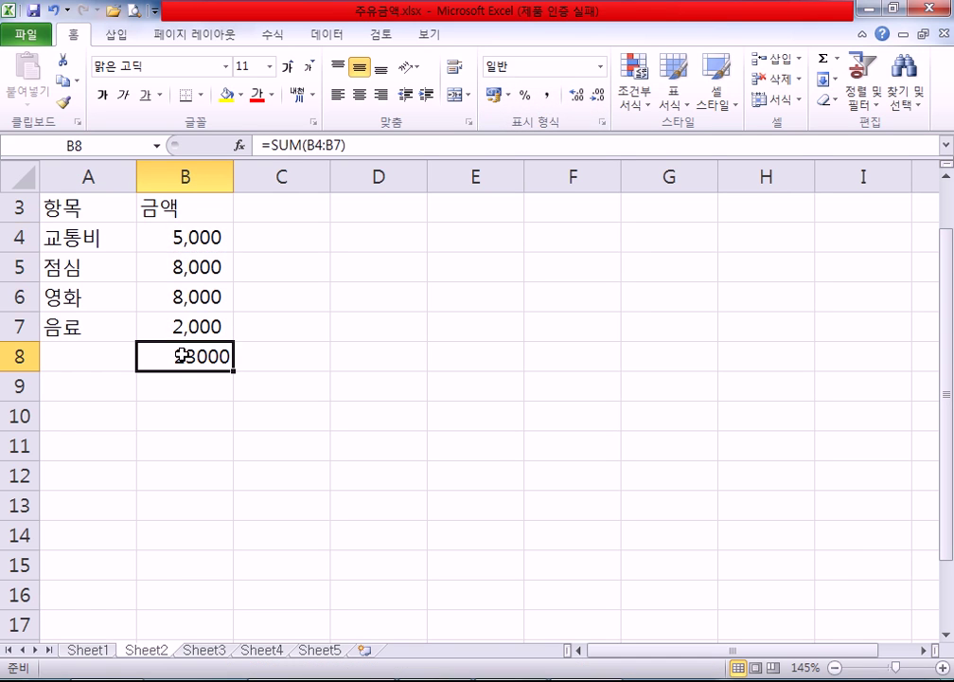
left_click(488, 96)
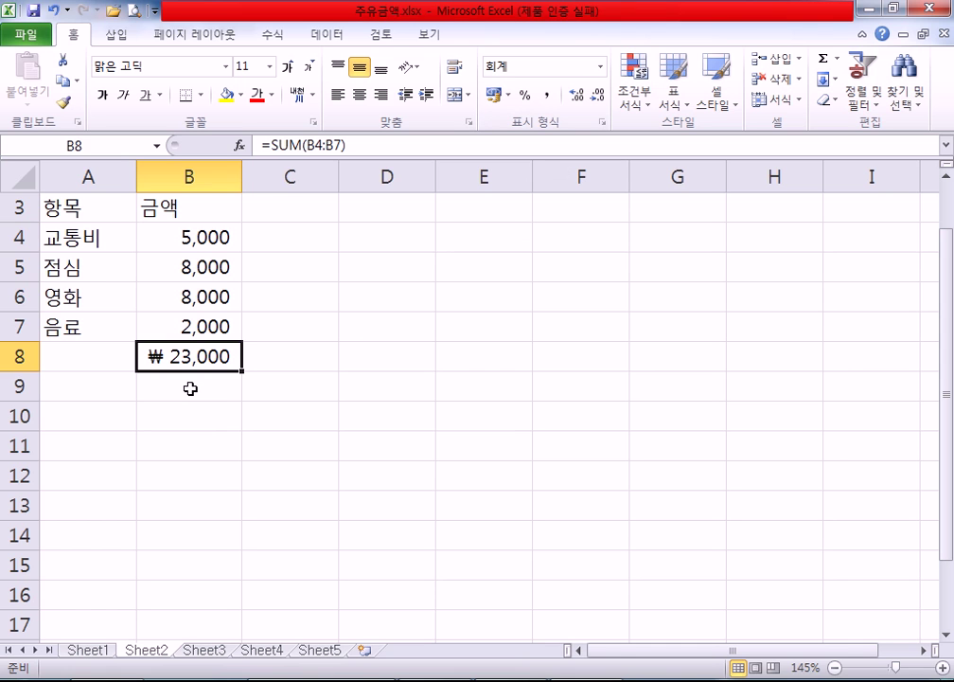
Apply the won accounting format to all of B4:B8 and return B4:B7 to the comma style
left_click_drag(171, 245, 157, 359)
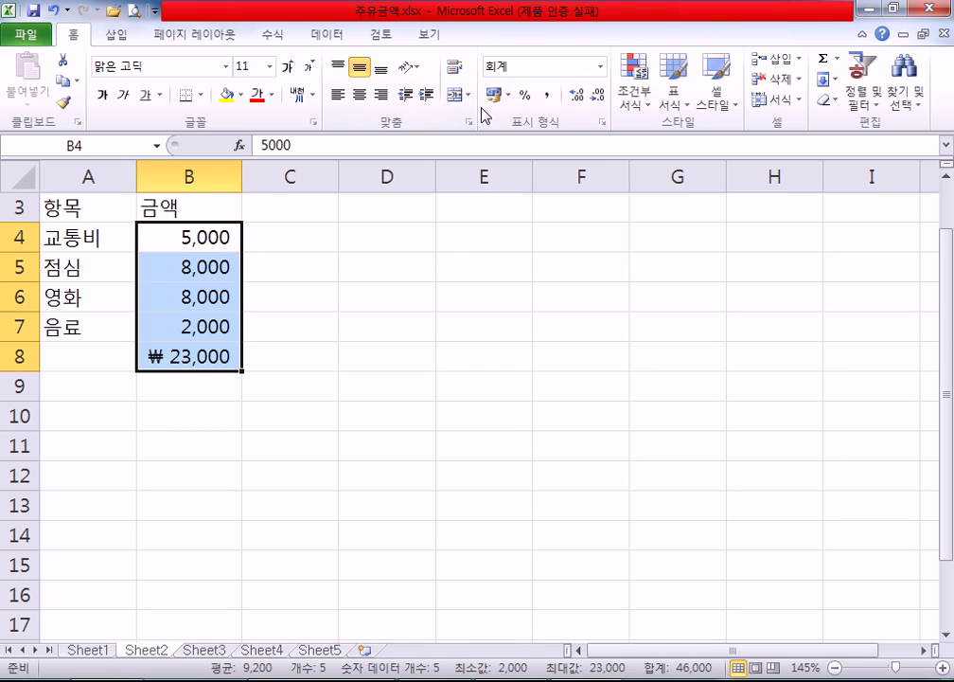
left_click(493, 95)
left_click_drag(203, 237, 196, 327)
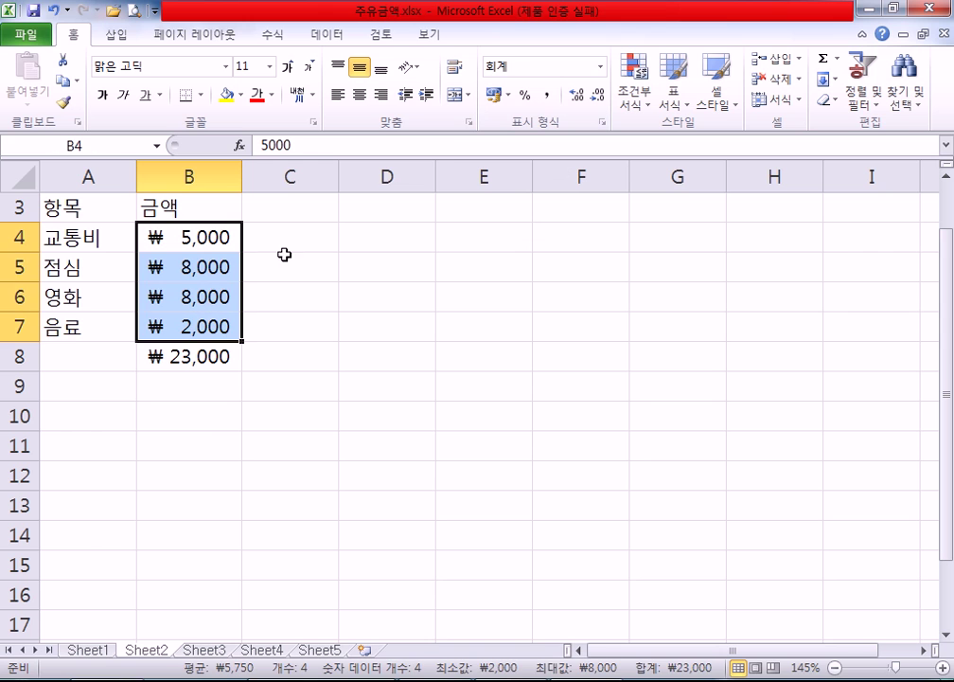
left_click(548, 96)
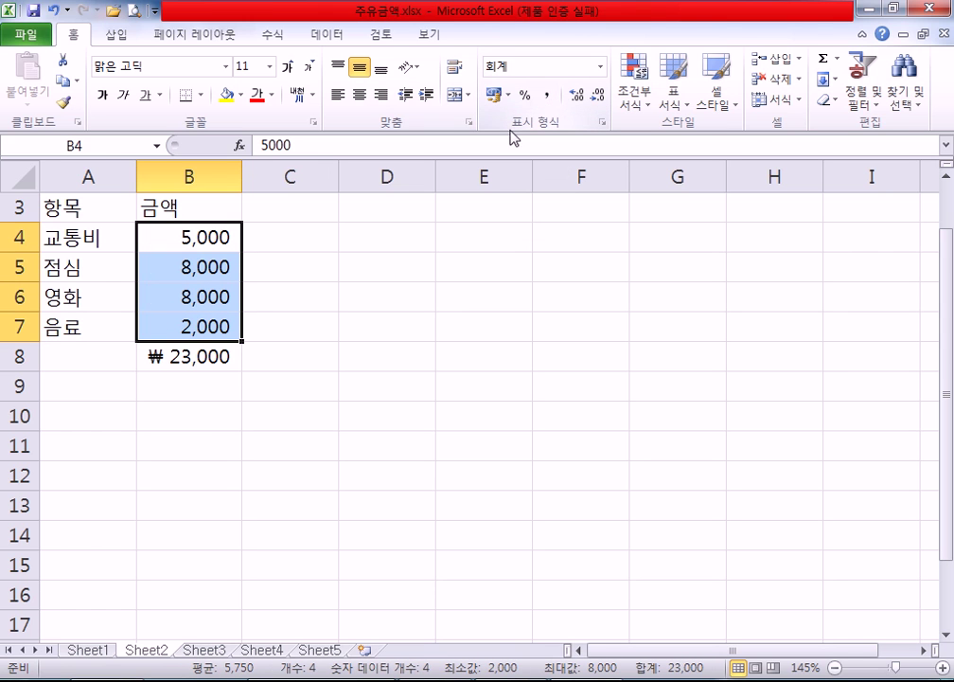
Apply the comma style to the total in B8 in place of the won format
left_click(193, 355)
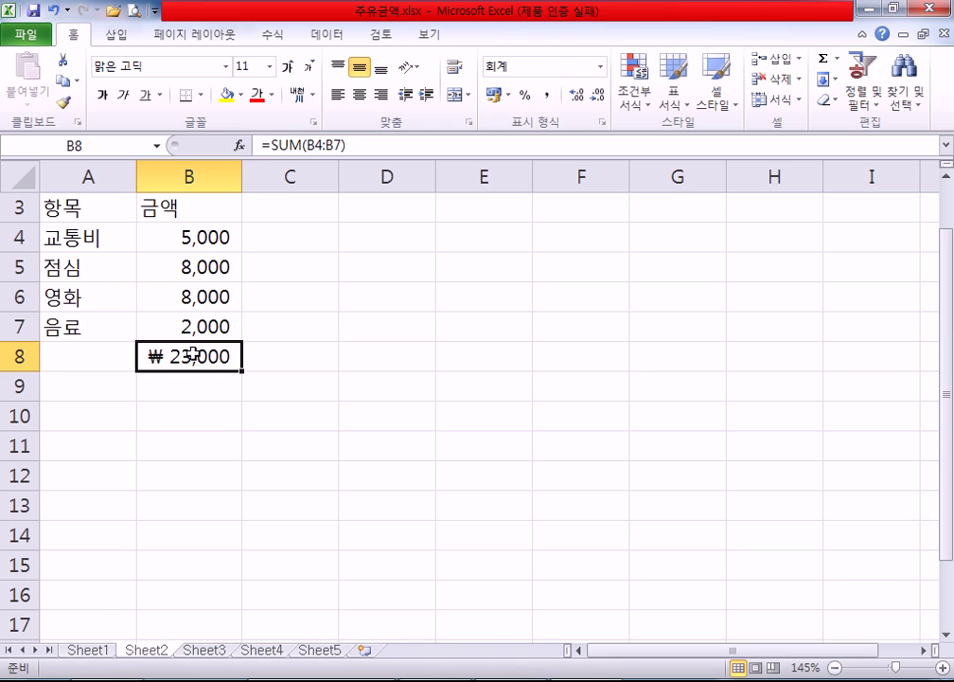
left_click_drag(190, 237, 192, 289)
left_click(192, 357)
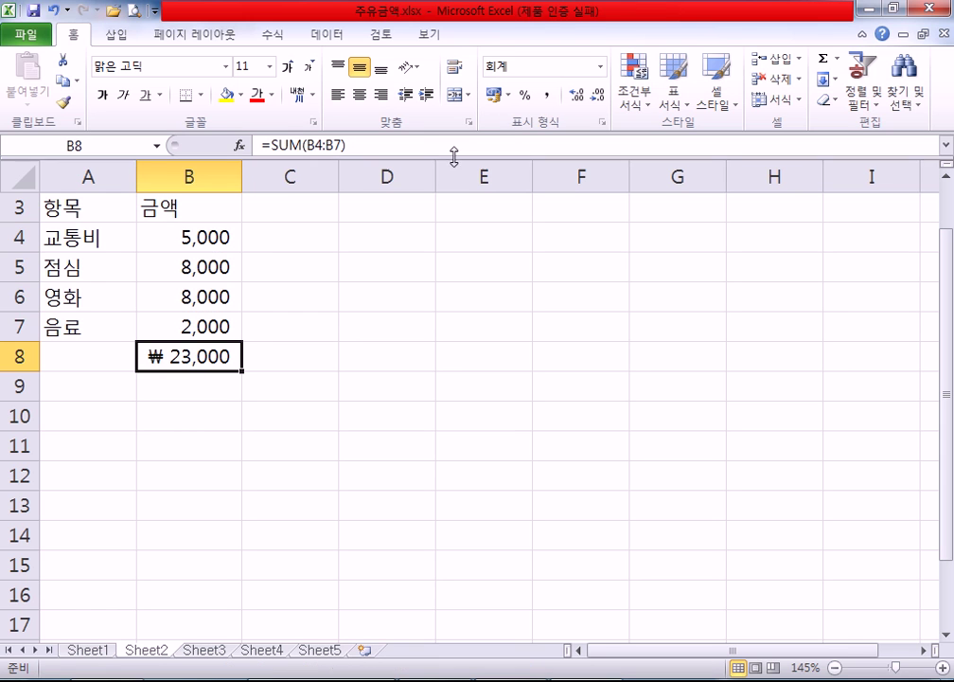
left_click(547, 95)
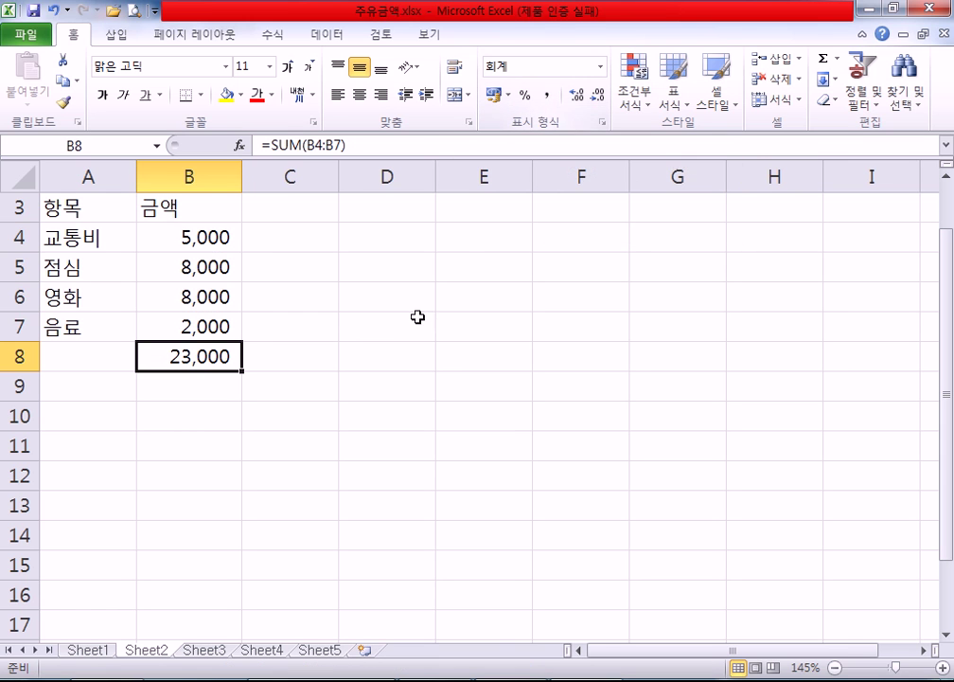
Apply the won accounting format to B4:B8 again, leaving only the total with it by resetting B4:B7 to the comma style
left_click_drag(221, 242, 220, 352)
left_click(497, 96)
left_click_drag(210, 241, 205, 322)
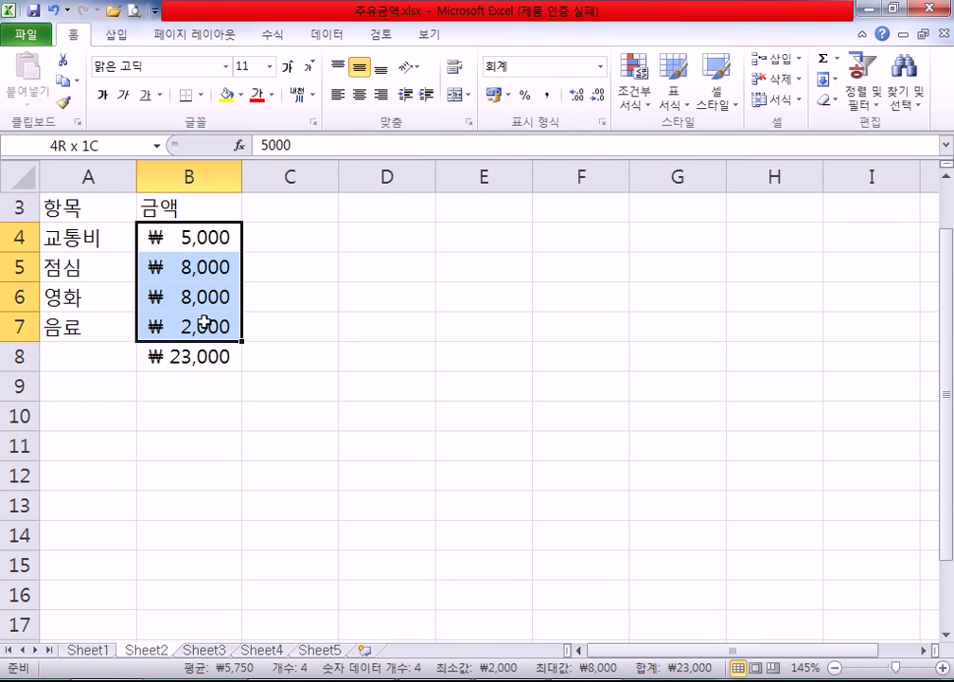
left_click(546, 96)
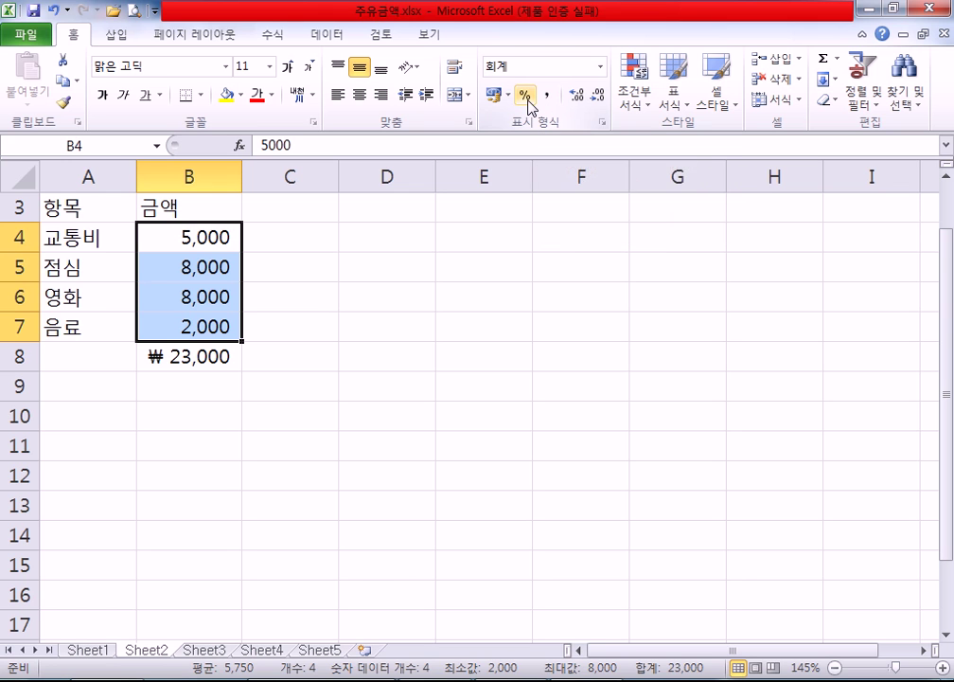
Try the percent style and two decimal places on B4:B7, returning the amounts to the comma style without decimals
left_click(525, 98)
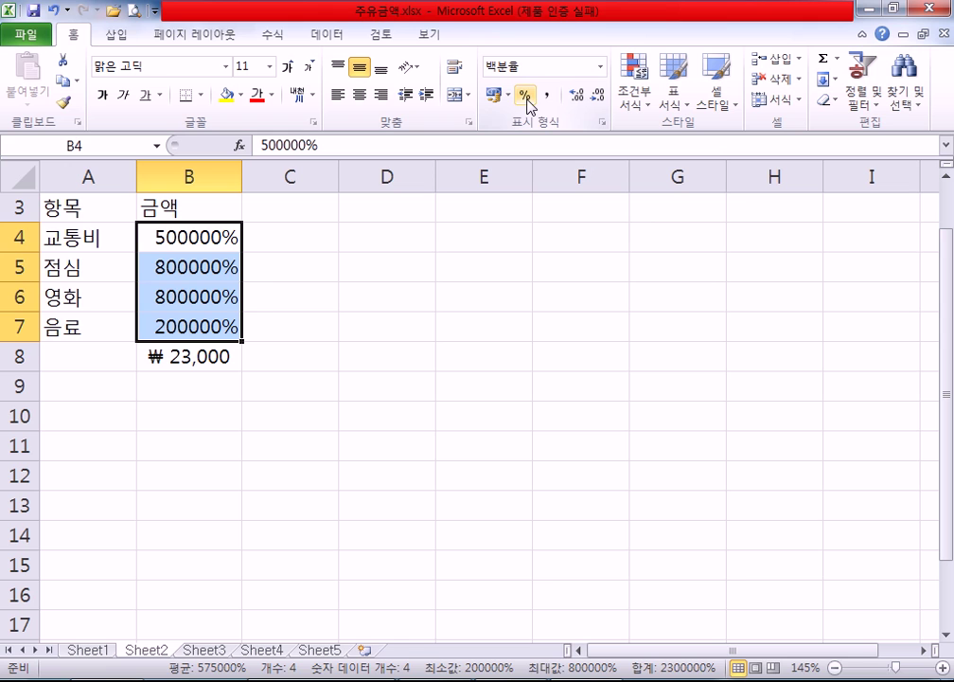
left_click(546, 96)
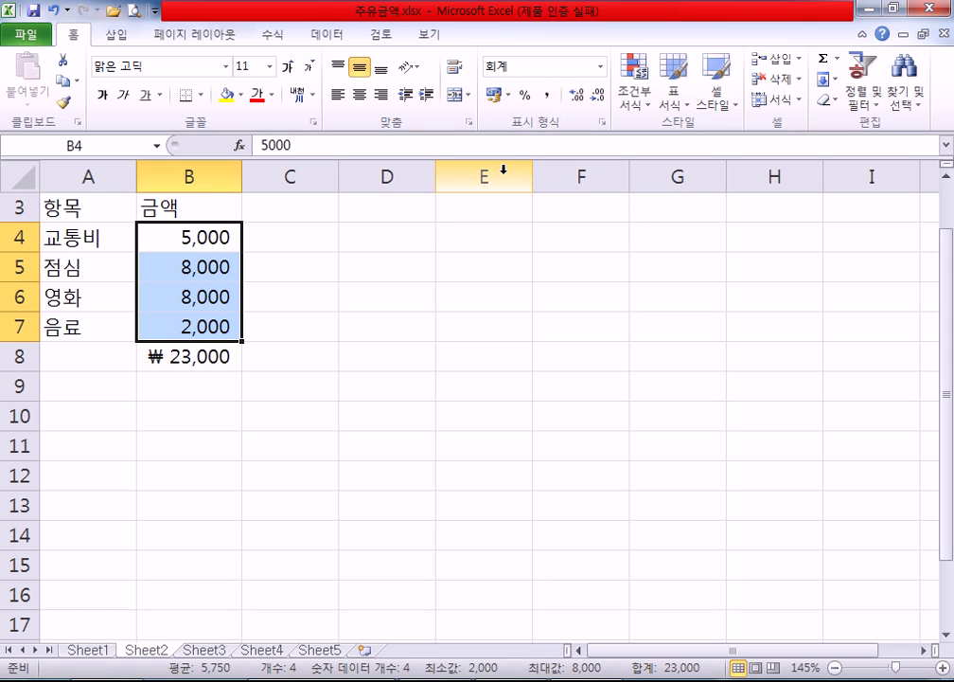
left_click(577, 95)
left_click(579, 97)
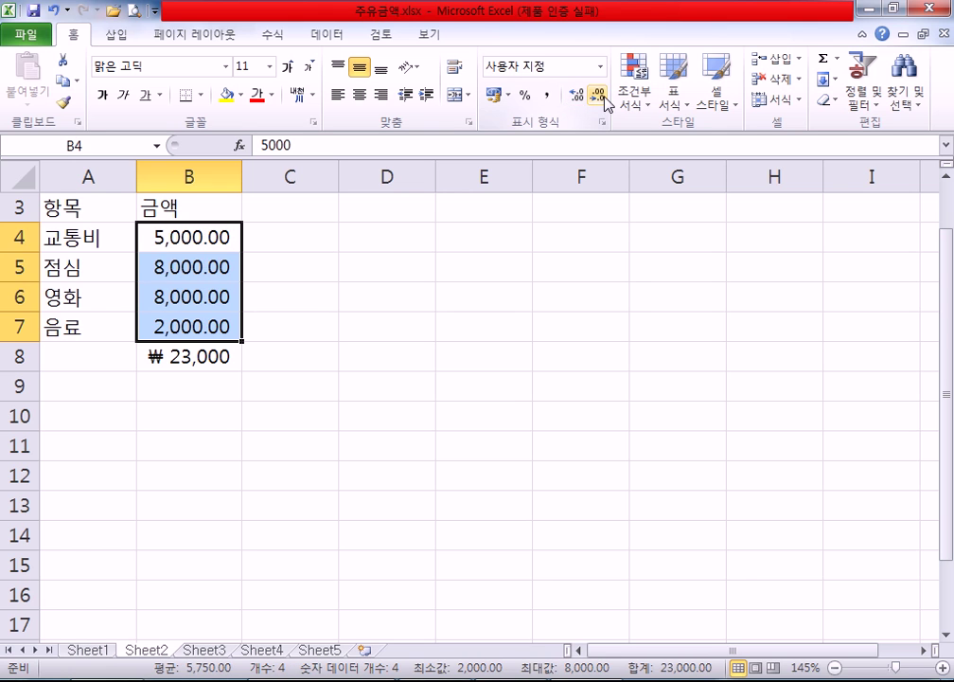
left_click(600, 97)
left_click(600, 96)
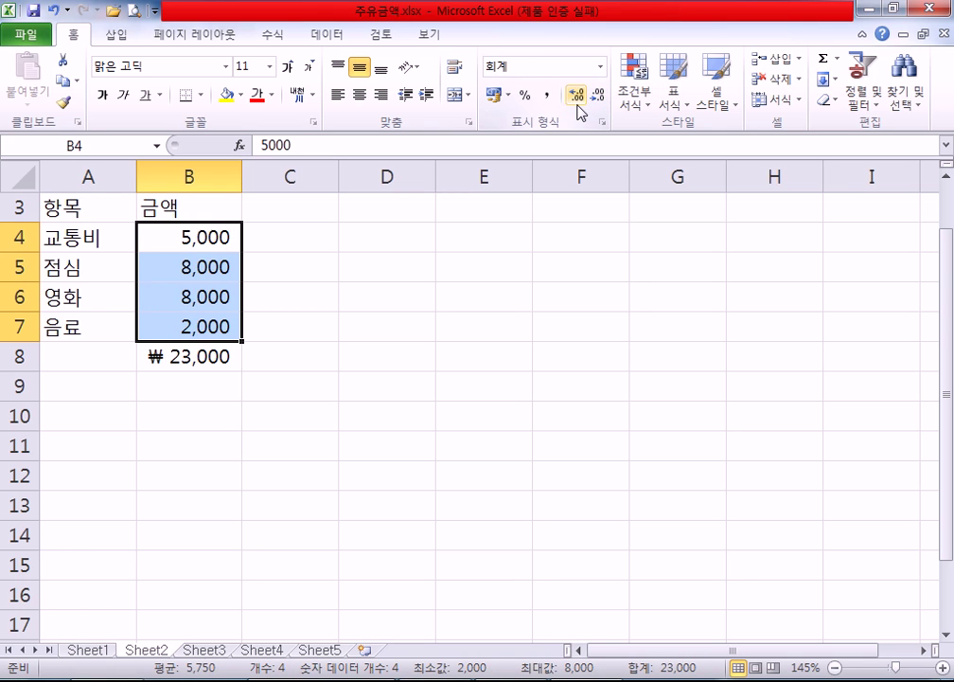
left_click(577, 95)
left_click(577, 96)
left_click(600, 95)
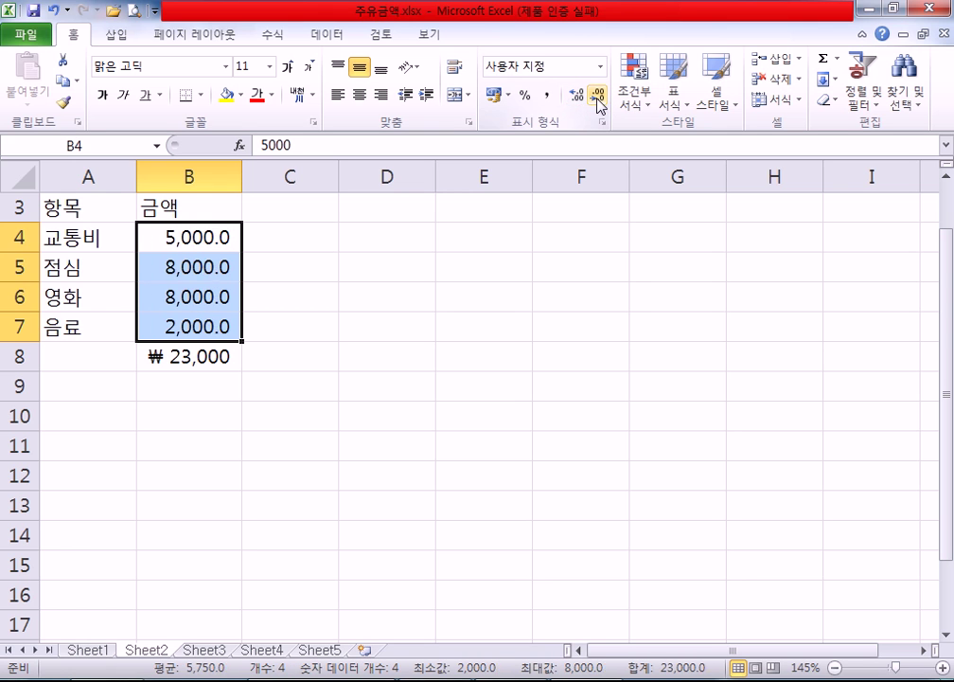
left_click(599, 96)
Apply the ₩ 한국어 accounting format to the total in B8 and switch it to the default won format without decimals
left_click(191, 360)
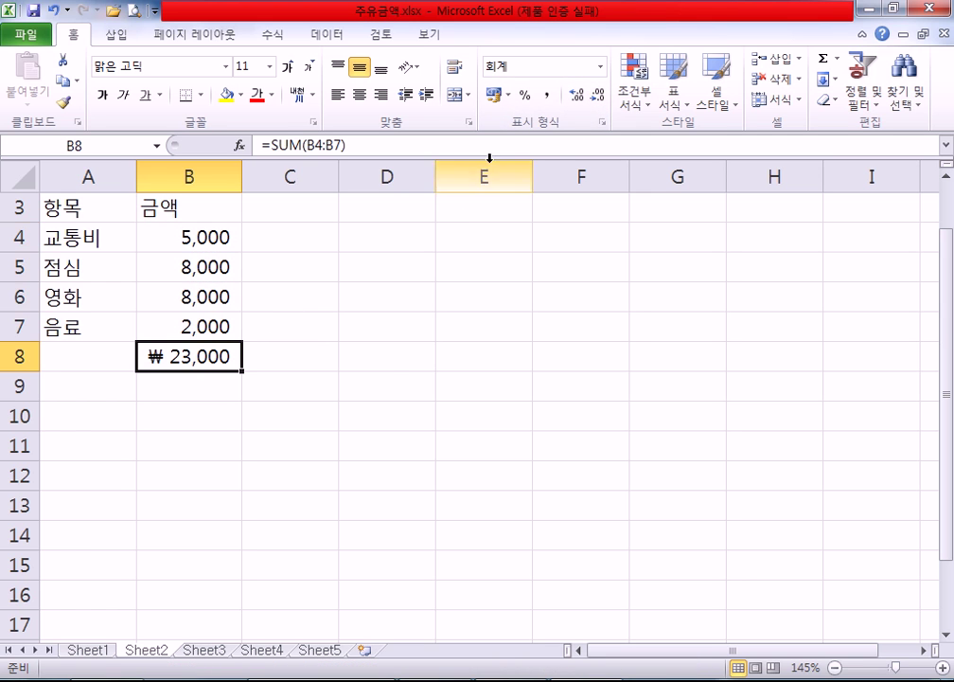
left_click(511, 96)
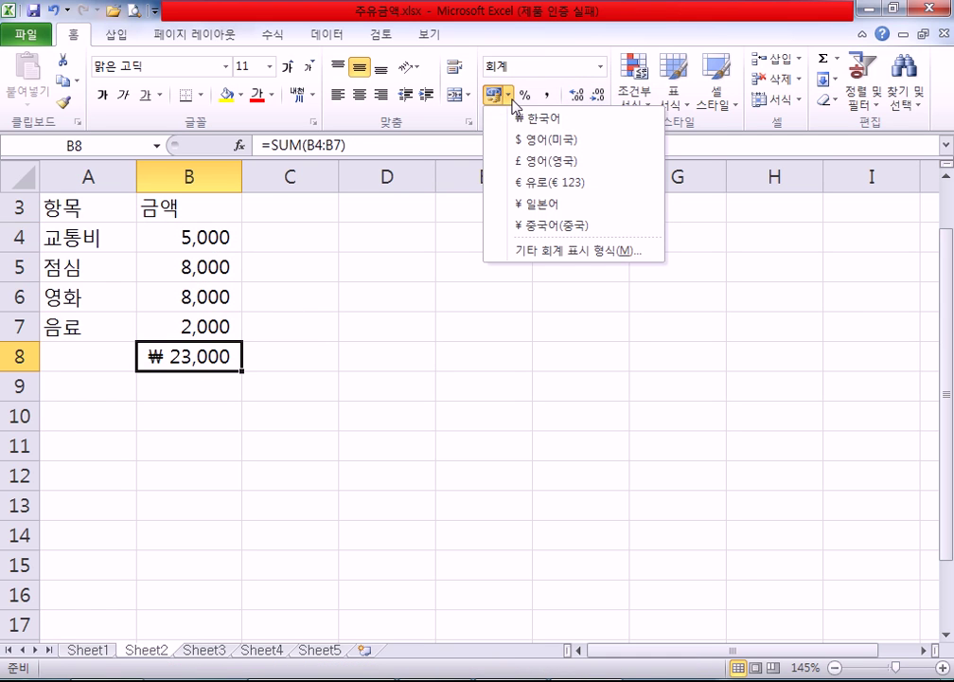
left_click(552, 122)
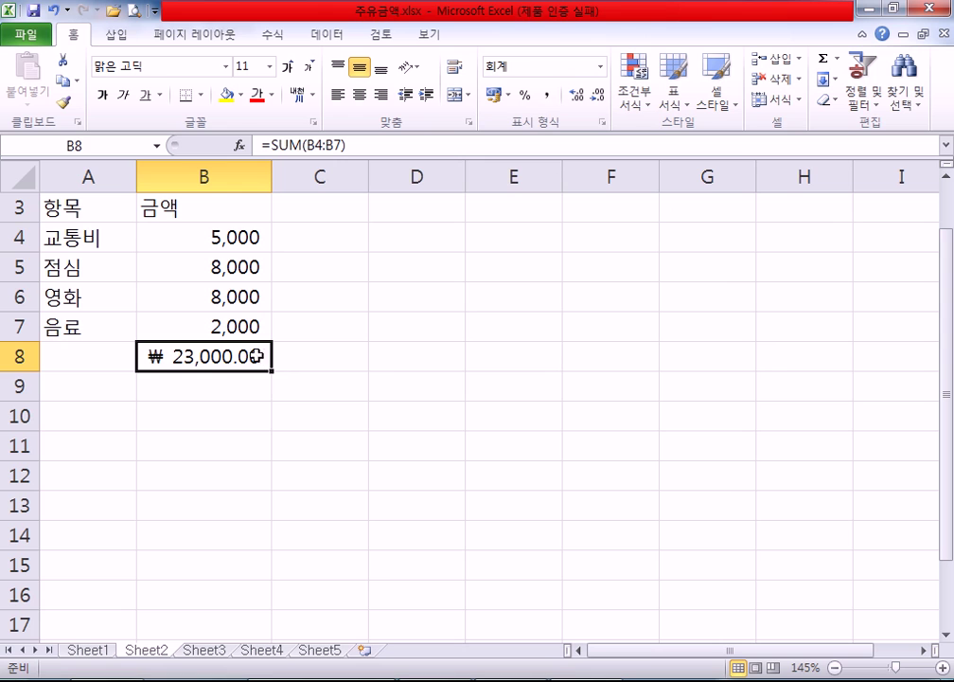
left_click(491, 97)
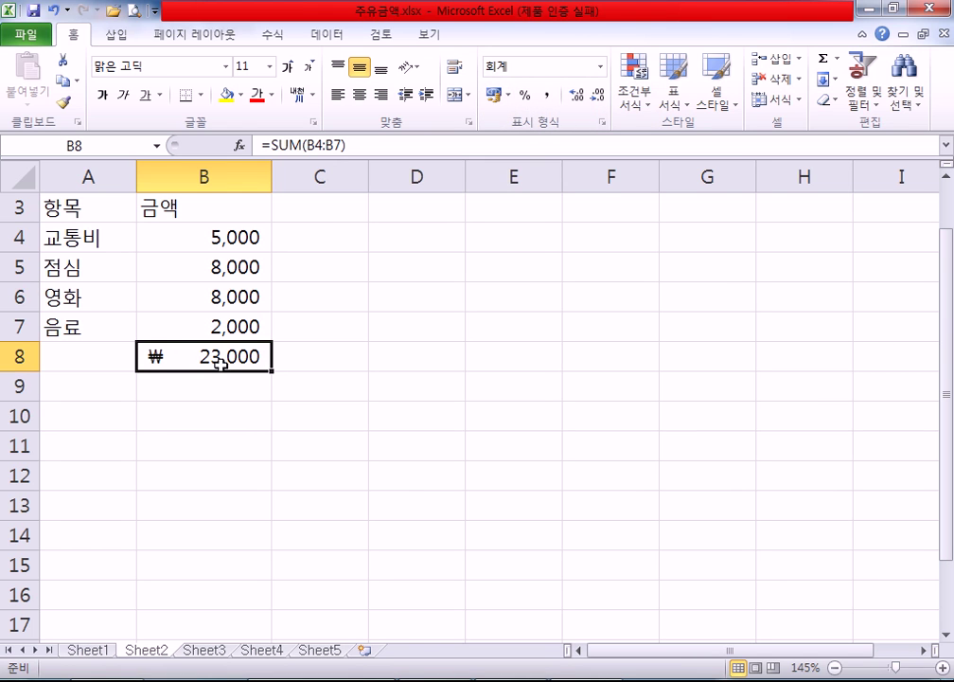
Widen column B to well beyond the width of its amounts
left_click_drag(272, 176, 365, 175)
left_click(302, 174)
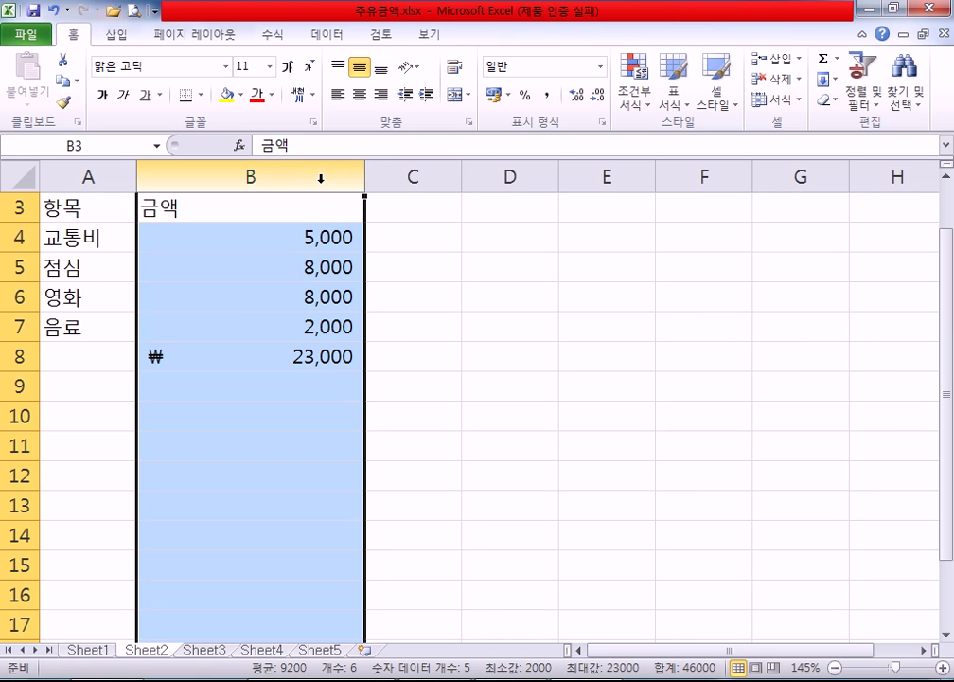
left_click_drag(365, 177, 210, 177)
double_click(210, 177)
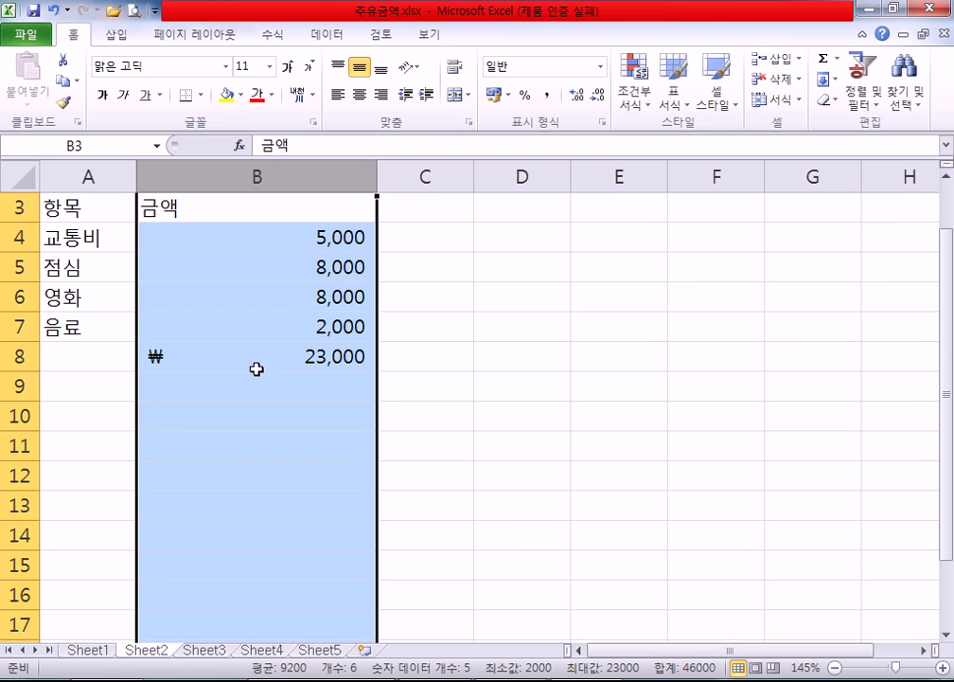
scroll(214, 331, "up", 1)
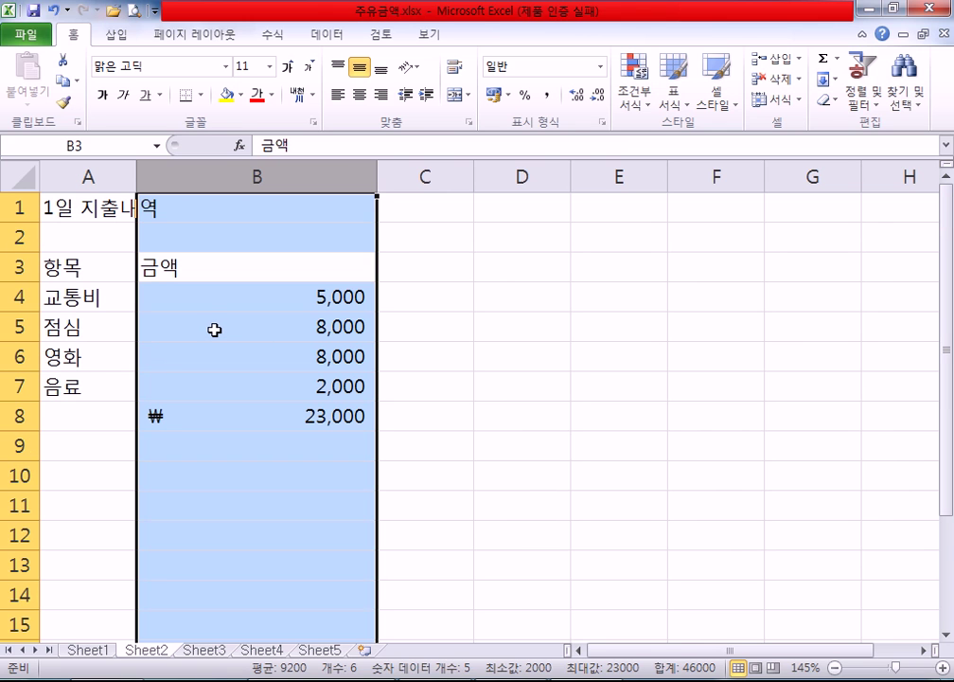
left_click(217, 363)
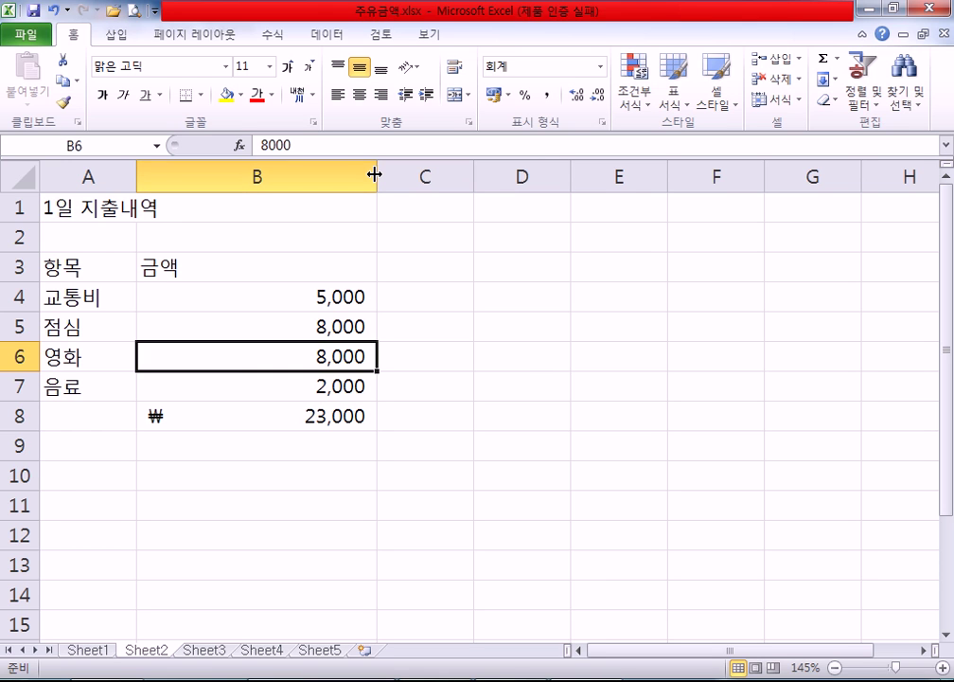
left_click_drag(375, 175, 375, 172)
key("alt")
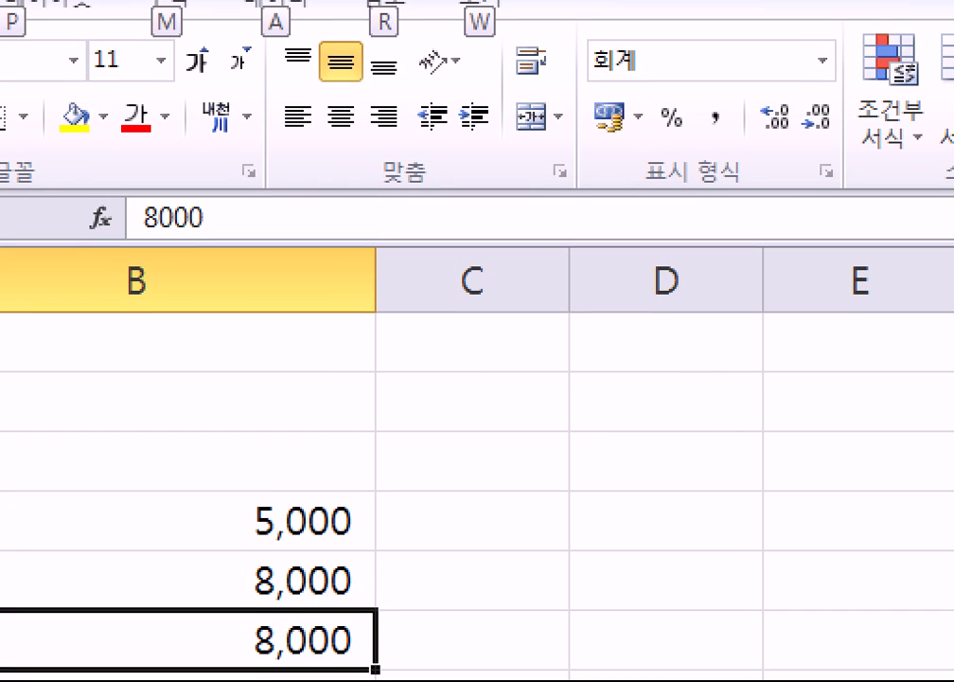
mouse_move(350, 314)
left_mouse_down()
mouse_move(348, 227)
mouse_move(373, 314)
mouse_move(364, 316)
left_mouse_up()
key("Escape")
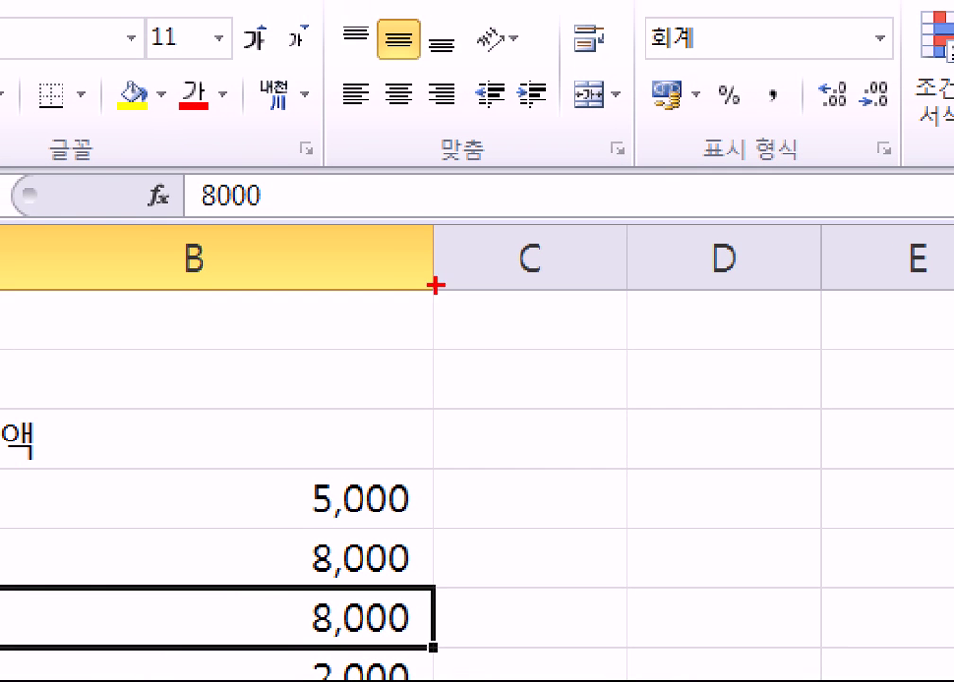
left_click_drag(404, 250, 466, 254)
mouse_move(404, 245)
left_mouse_down()
mouse_move(383, 255)
mouse_move(399, 270)
left_mouse_up()
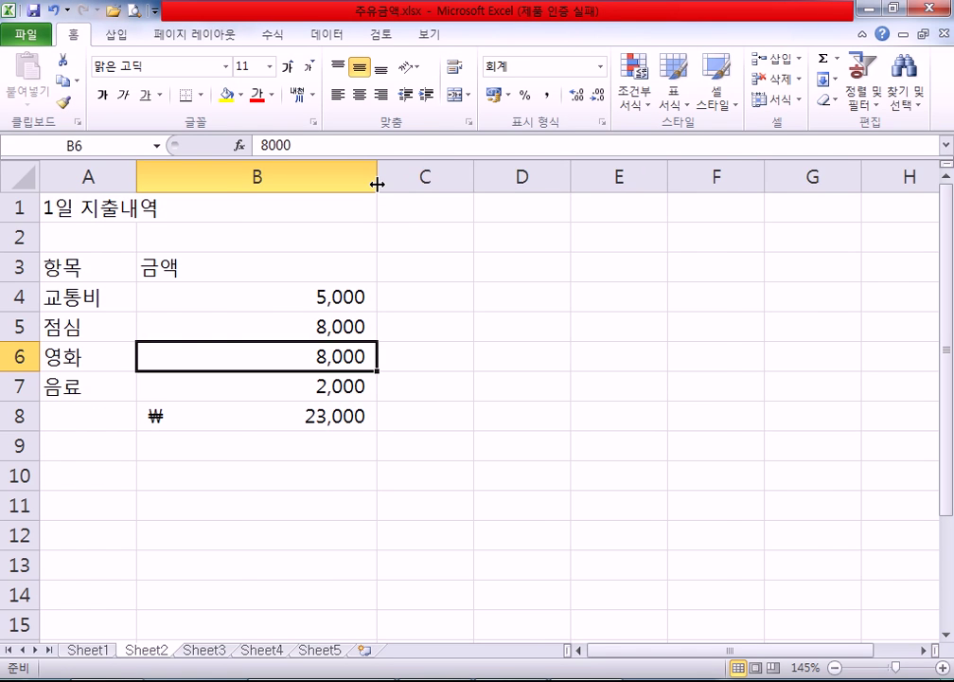
left_click_drag(433, 269, 433, 269)
AutoFit column B to its contents, repeating the fit after making the column too narrow and after making it too wide
double_click(377, 184)
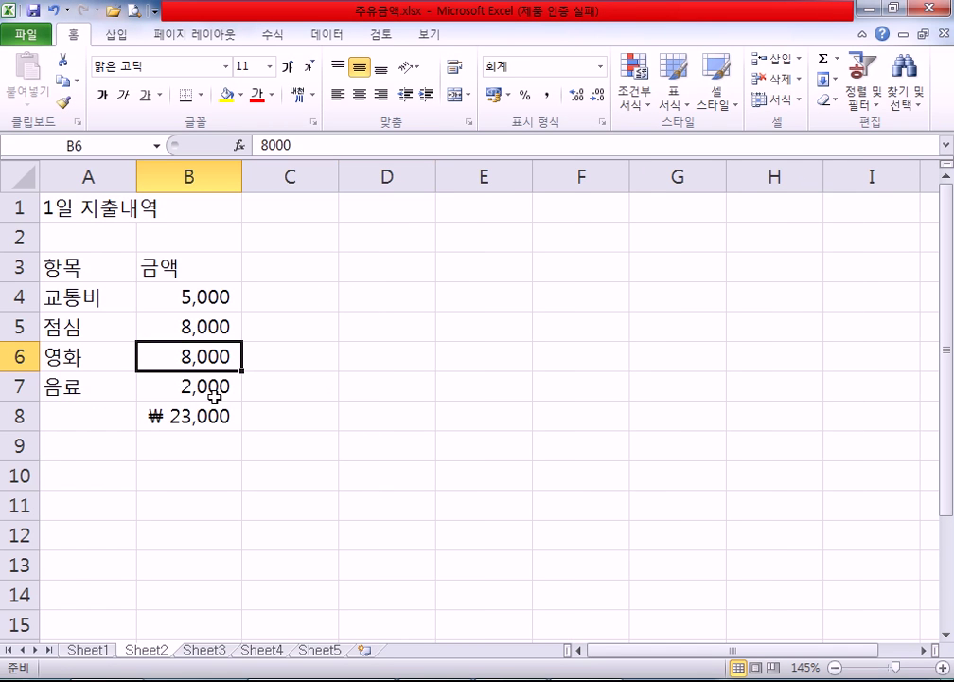
left_click_drag(243, 180, 185, 185)
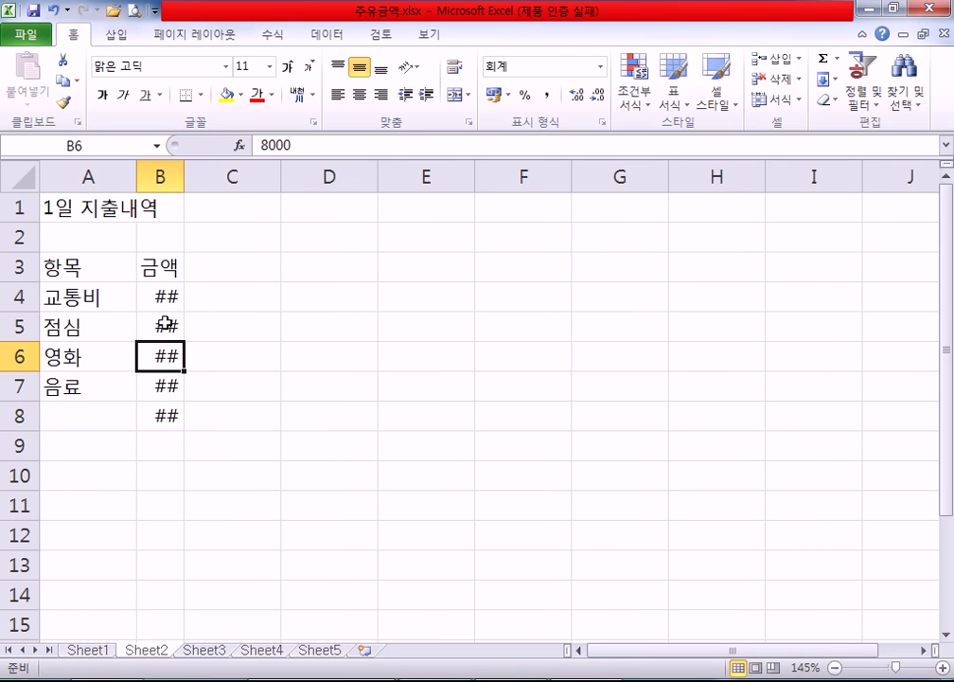
double_click(183, 175)
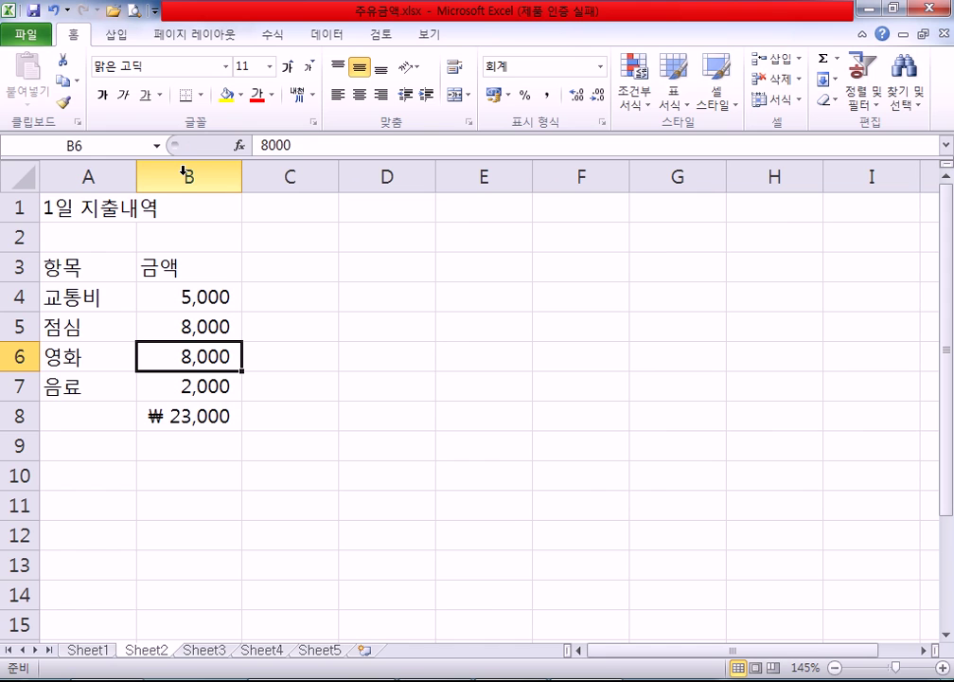
left_click_drag(242, 176, 399, 177)
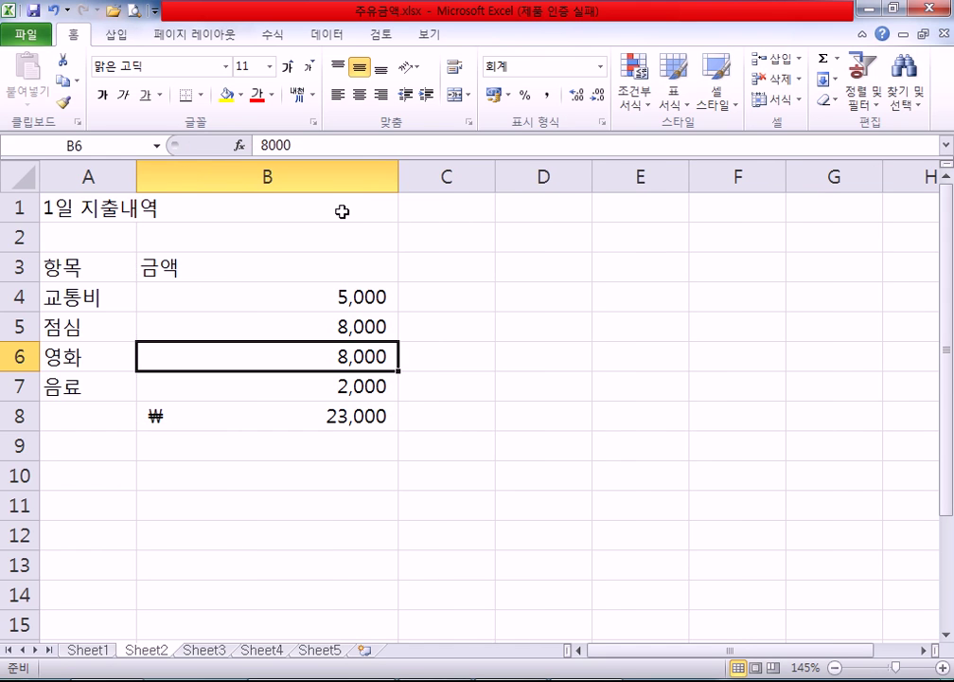
double_click(399, 176)
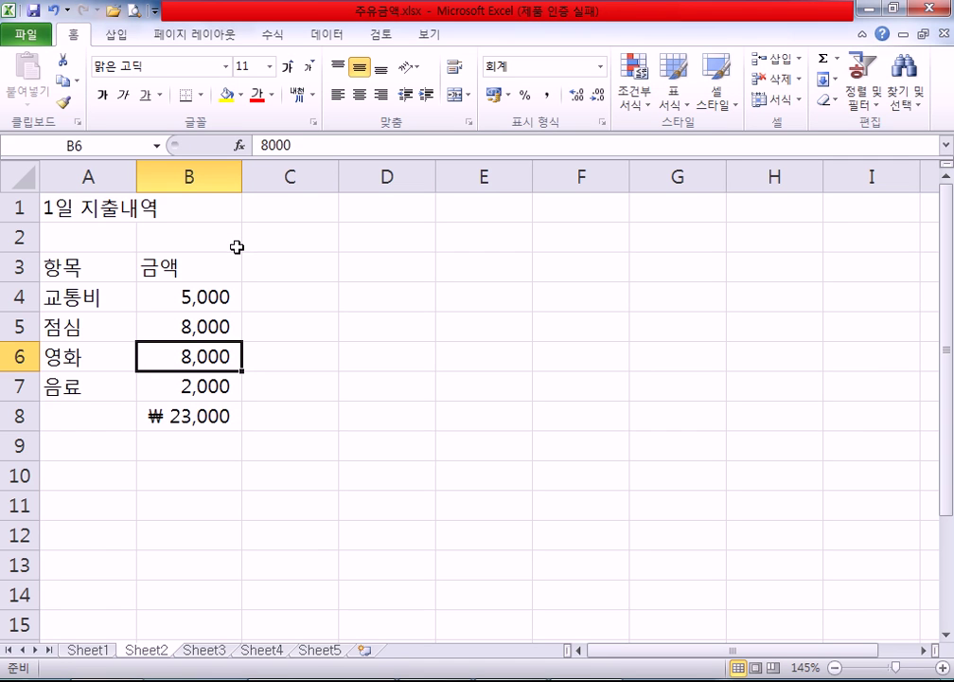
AutoFit column A so its width matches the title 1일 지출내역 in A1
left_click(95, 213)
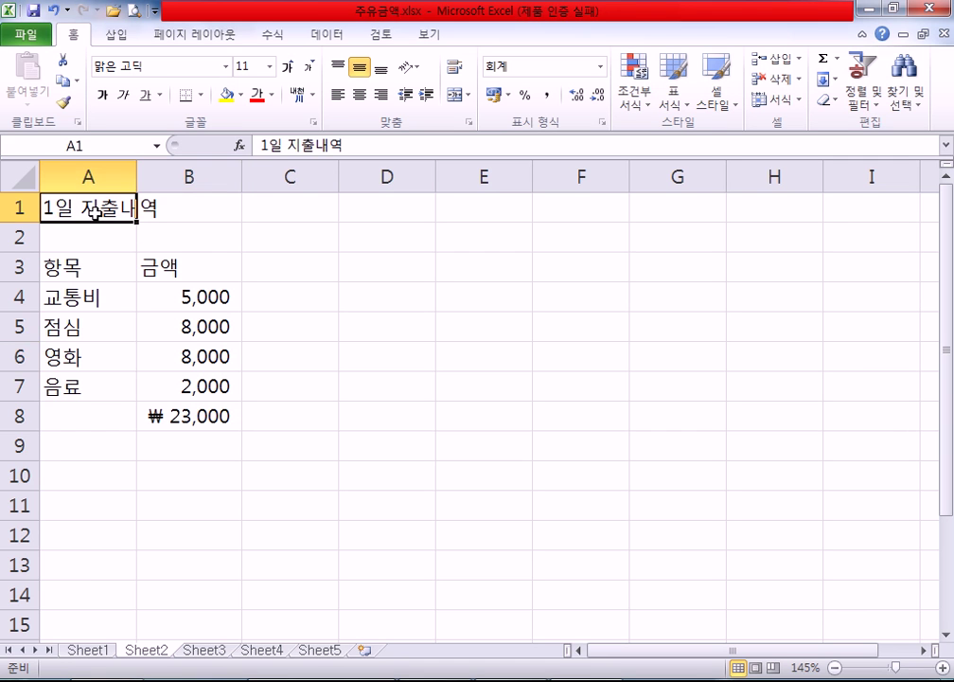
mouse_move(106, 209)
left_mouse_down()
mouse_move(160, 206)
mouse_move(104, 208)
left_mouse_up()
double_click(132, 180)
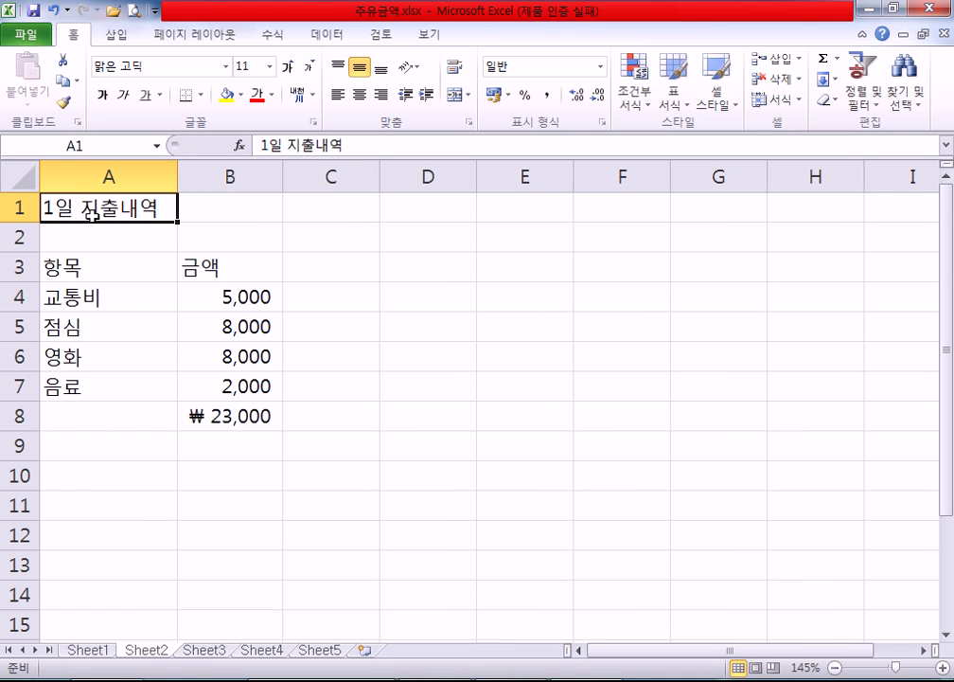
Merge and center the title 1일 지출내역 across A1:B1
left_click_drag(111, 195, 213, 202)
left_click(262, 262)
left_click_drag(109, 207, 213, 221)
left_click_drag(132, 203, 216, 205)
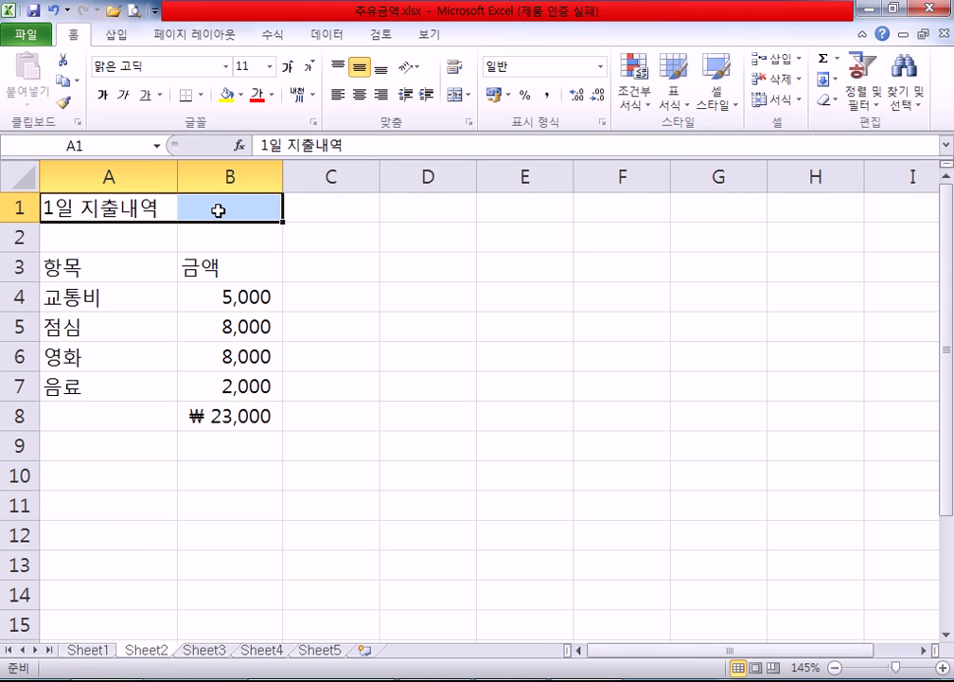
left_click_drag(413, 230, 599, 417)
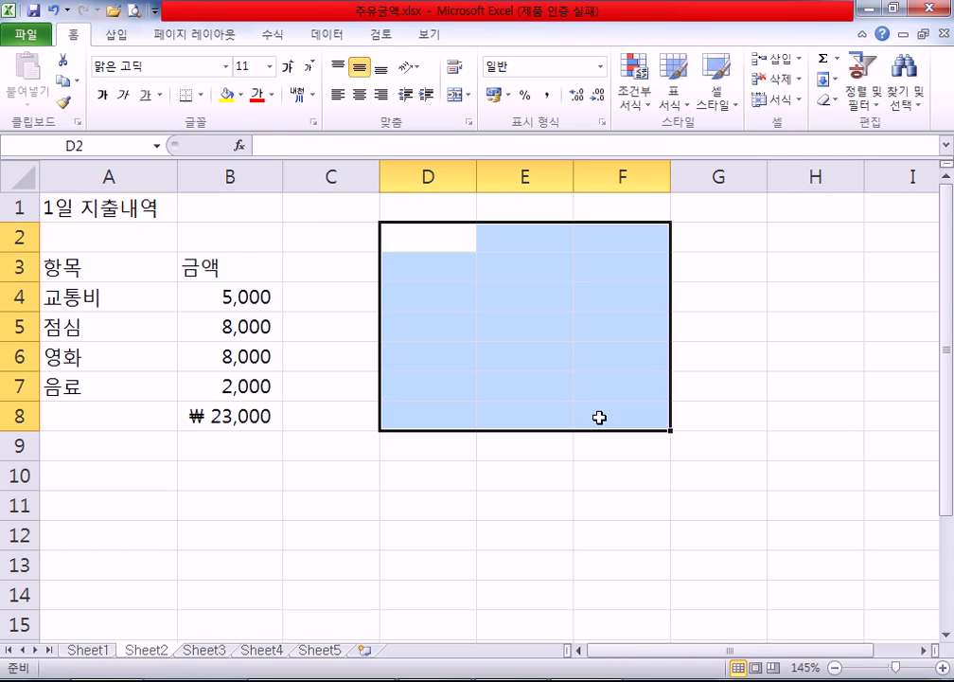
left_click_drag(111, 208, 197, 205)
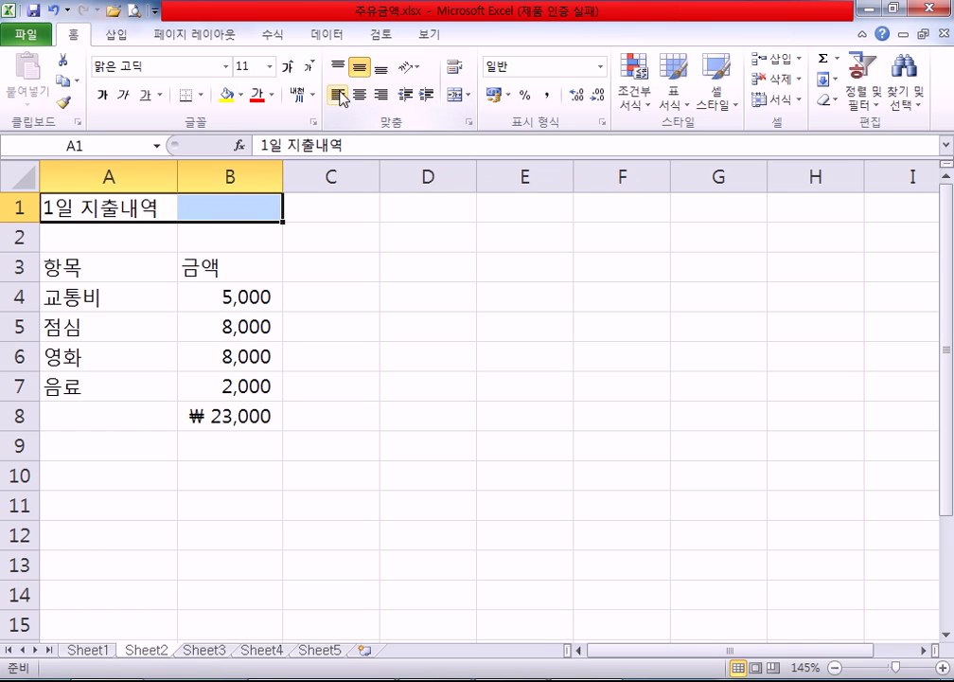
left_click(455, 95)
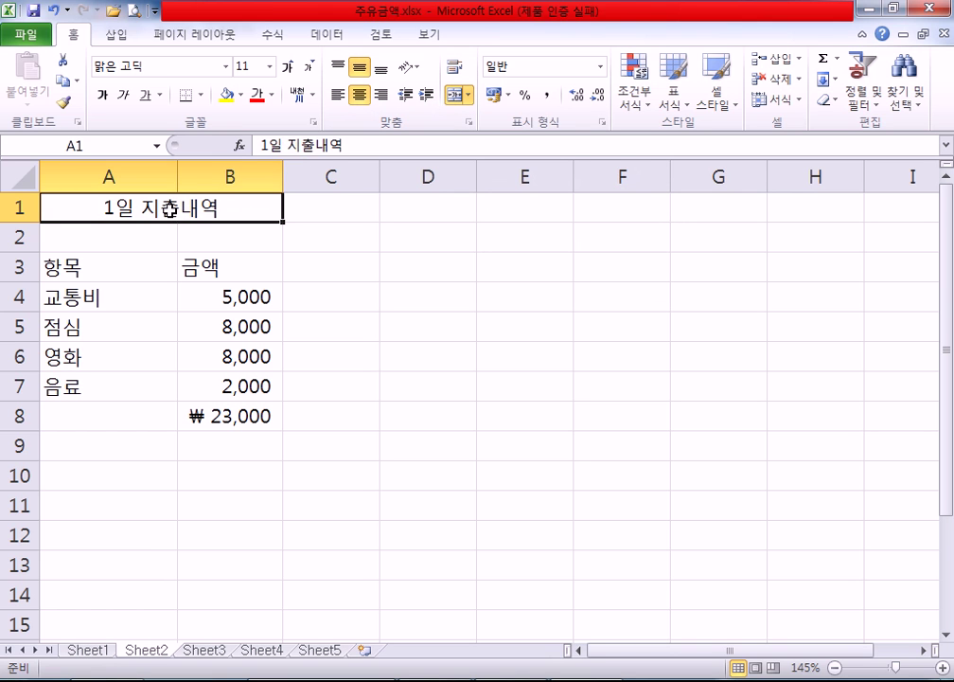
Unmerge the title cell A1:B1, then merge and center it again
left_click(457, 94)
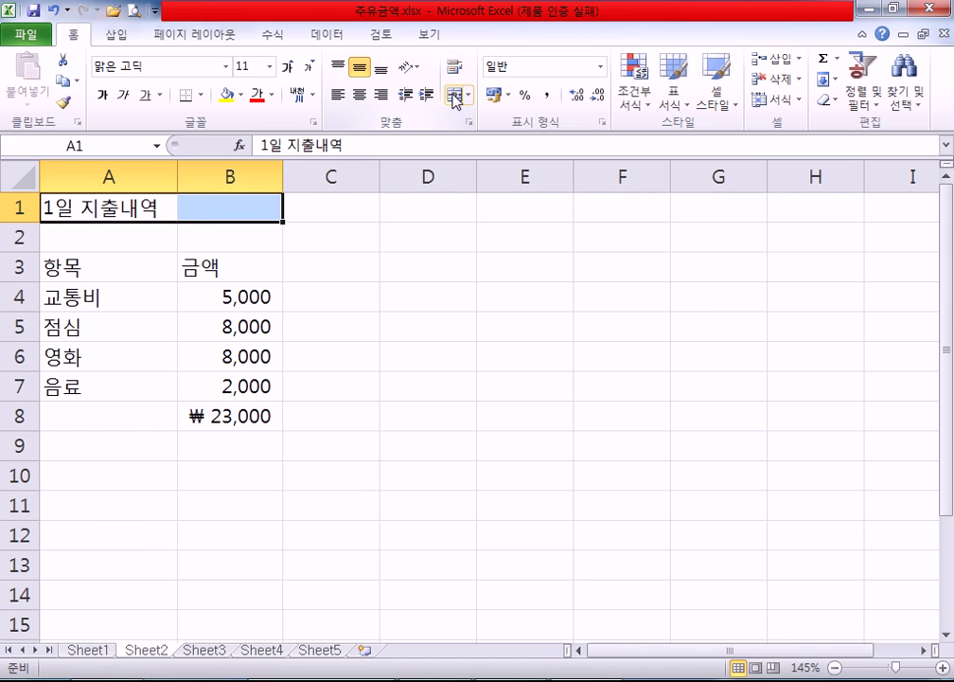
left_click(457, 96)
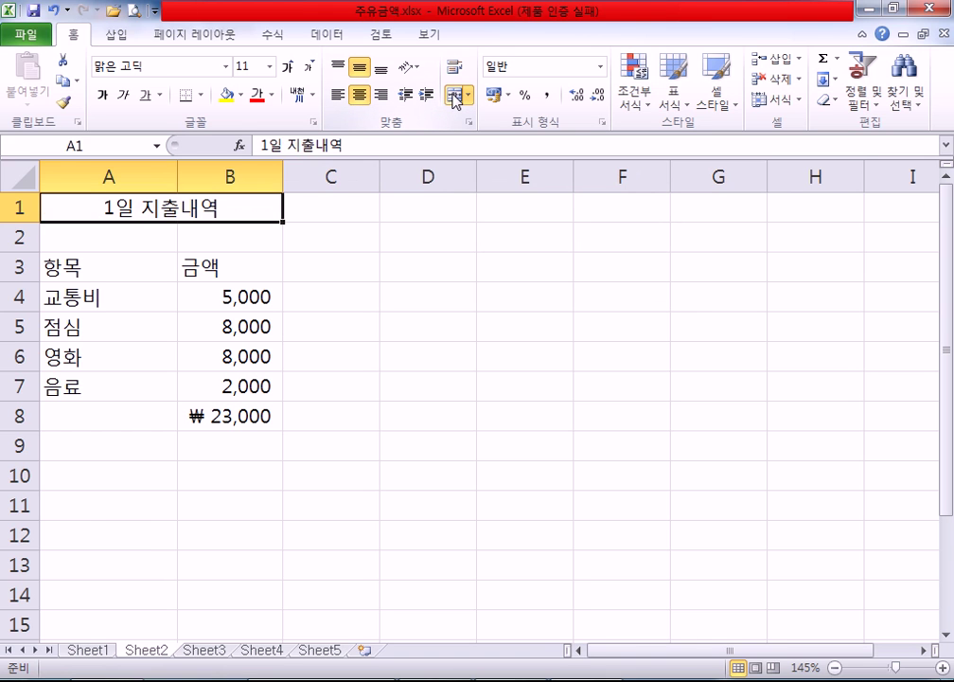
left_click(220, 293)
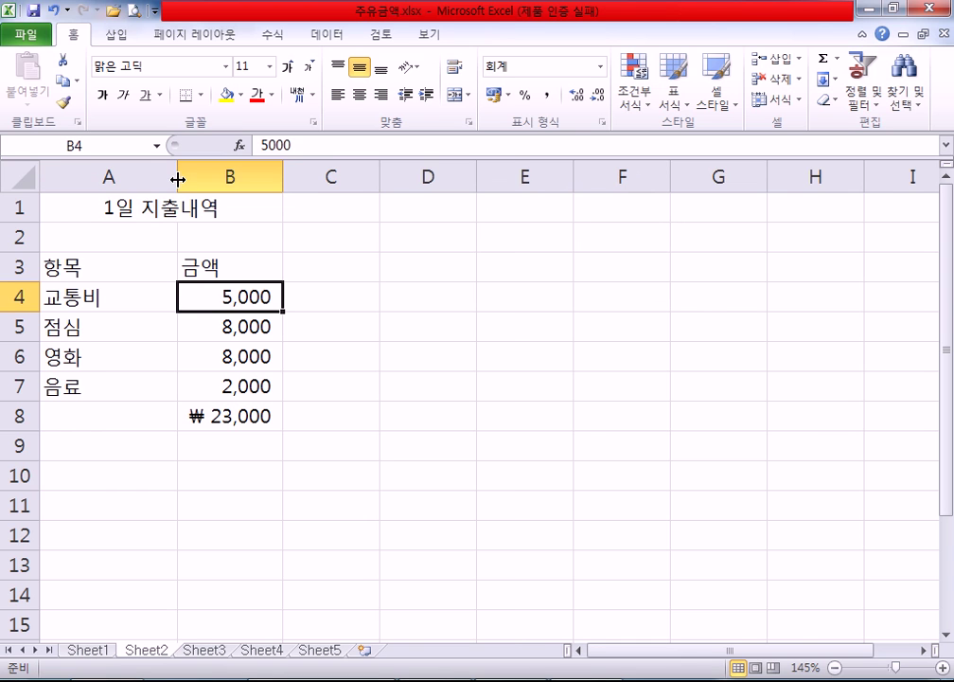
AutoFit column A to the item names below the merged title
double_click(177, 179)
left_click_drag(69, 261, 76, 416)
left_click_drag(142, 268, 142, 417)
left_click_drag(75, 271, 62, 417)
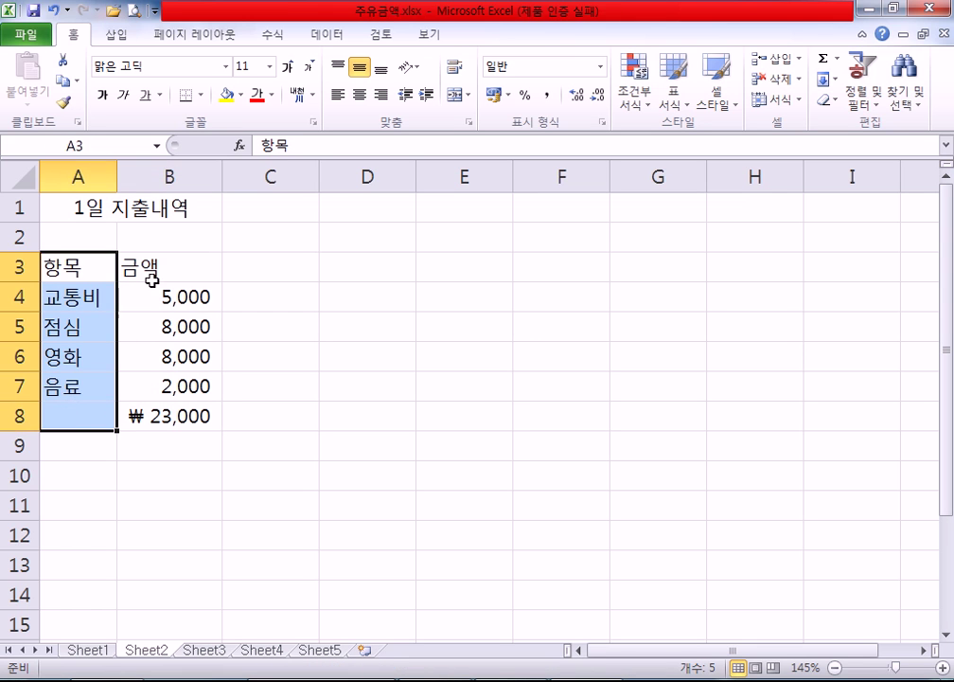
left_click(139, 269)
left_click(81, 212)
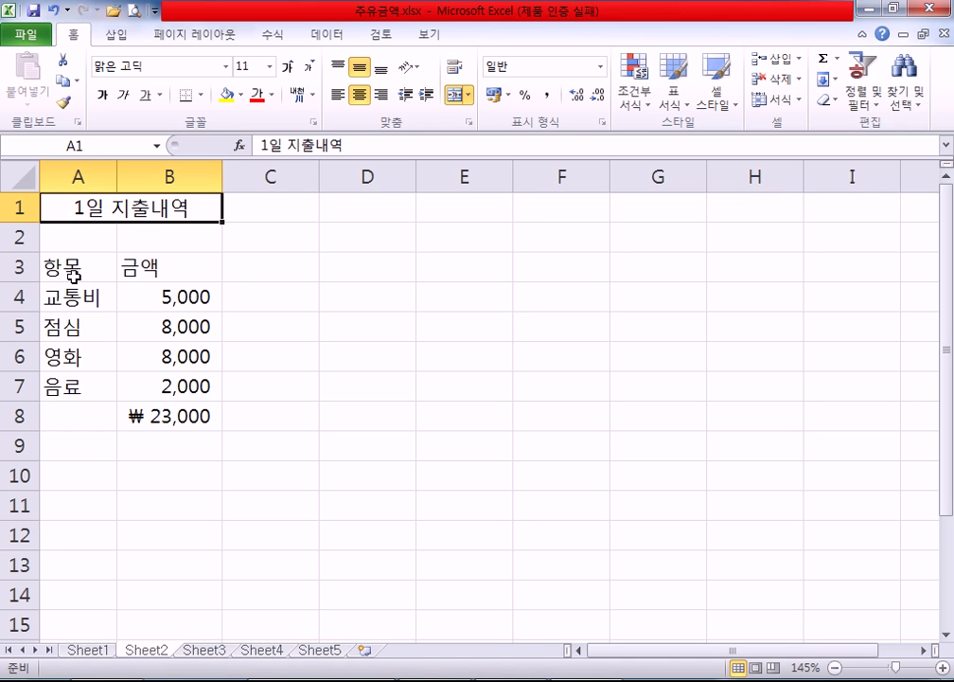
left_click_drag(72, 271, 341, 446)
left_click(244, 404)
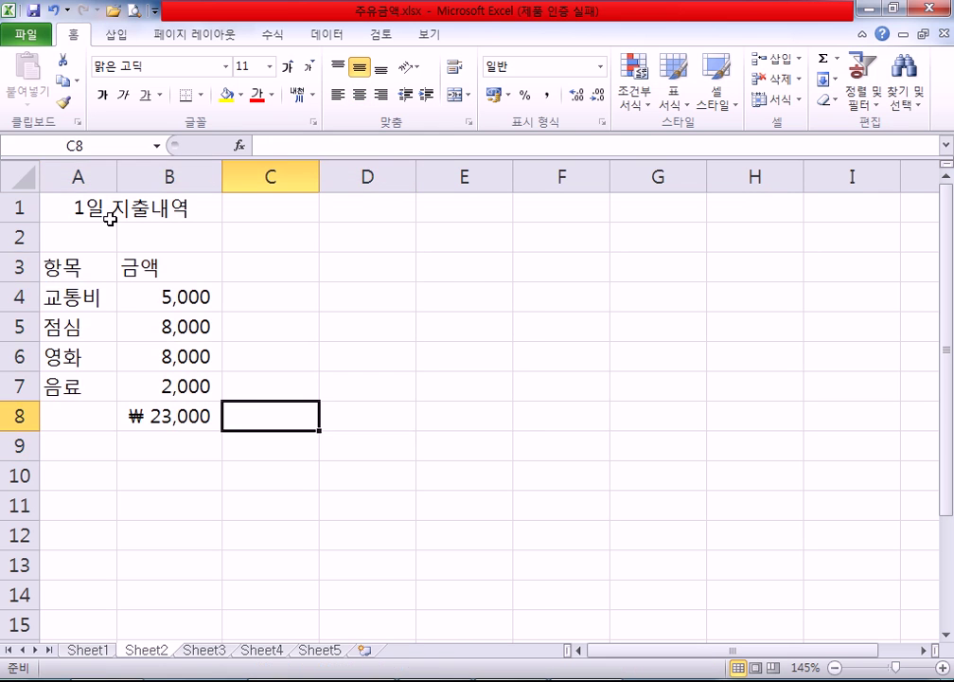
left_click(260, 261)
left_click(370, 263)
left_click(461, 263)
left_click(558, 263)
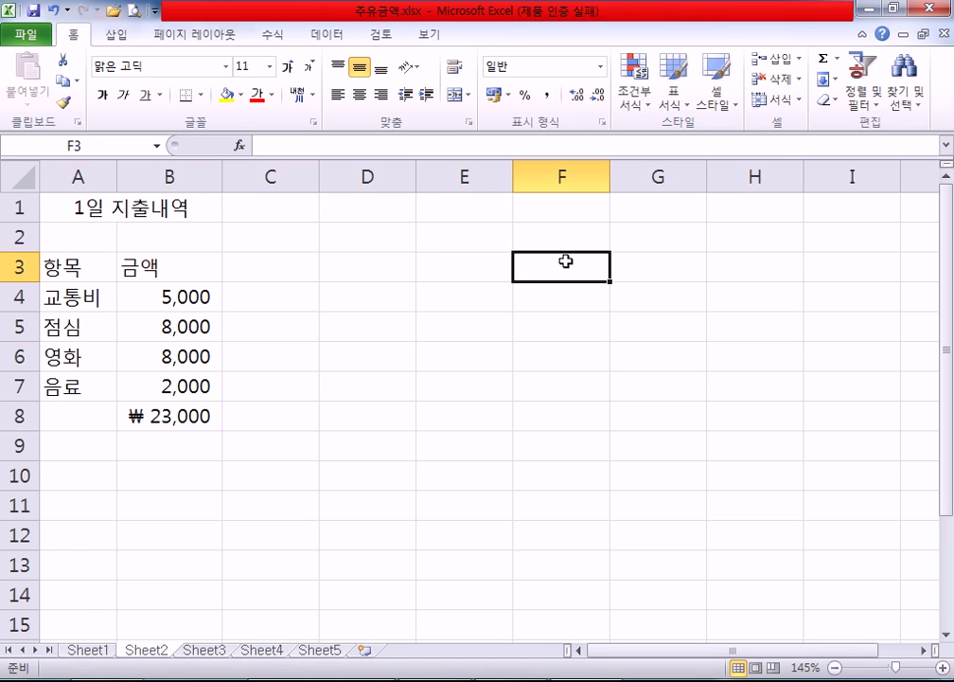
left_click(284, 265)
left_click(354, 265)
left_click(465, 264)
left_click(549, 264)
Add the column heading 세금 in C3, beside 금액
left_click(270, 265)
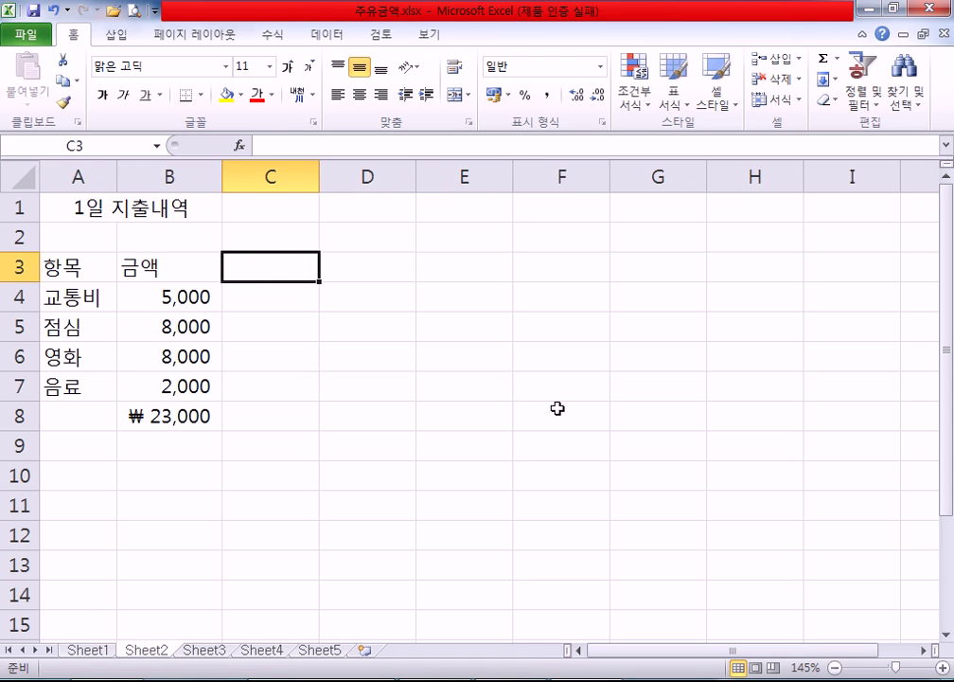
type("세금")
key("Escape")
type("세금")
key("Return")
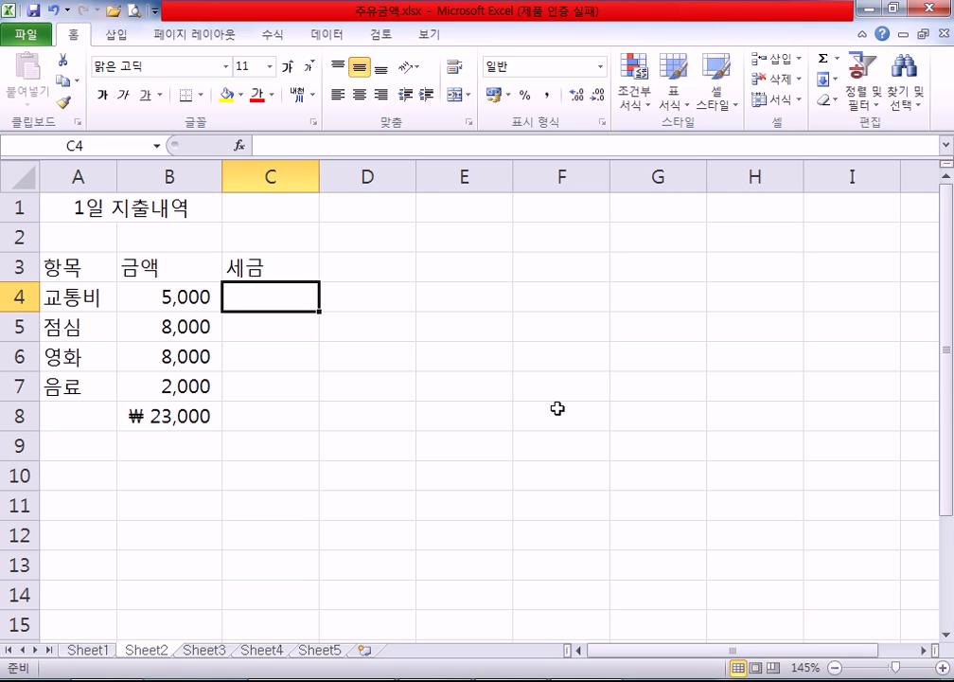
Enter 500 as the 교통비 tax in C4, then change the amount in B4 to 7000 and its tax to 700
type("500")
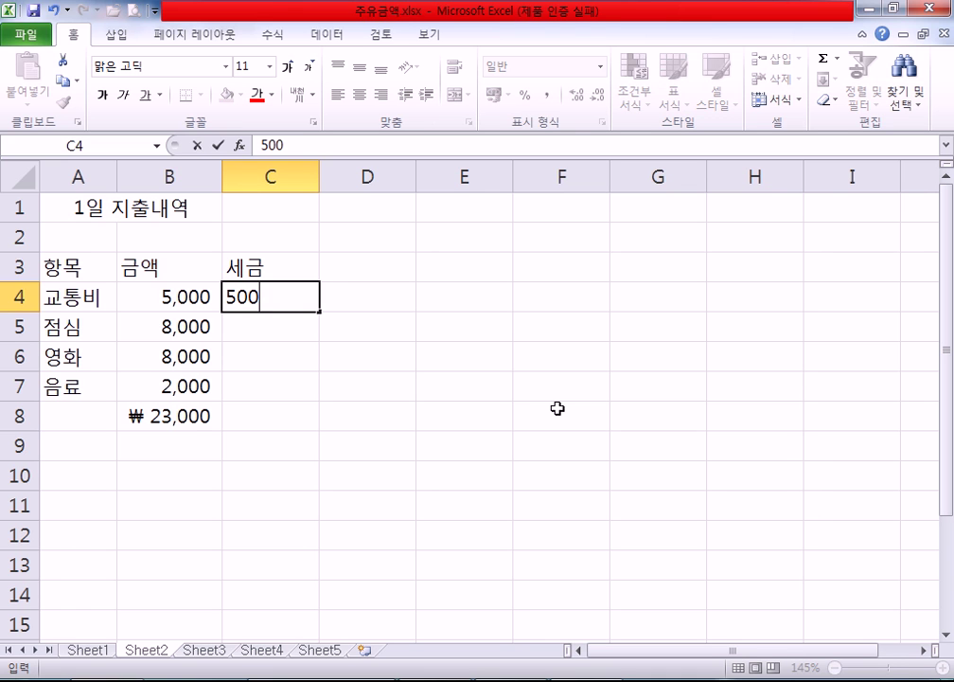
key("Return")
key("Up")
key("Left")
type("7000")
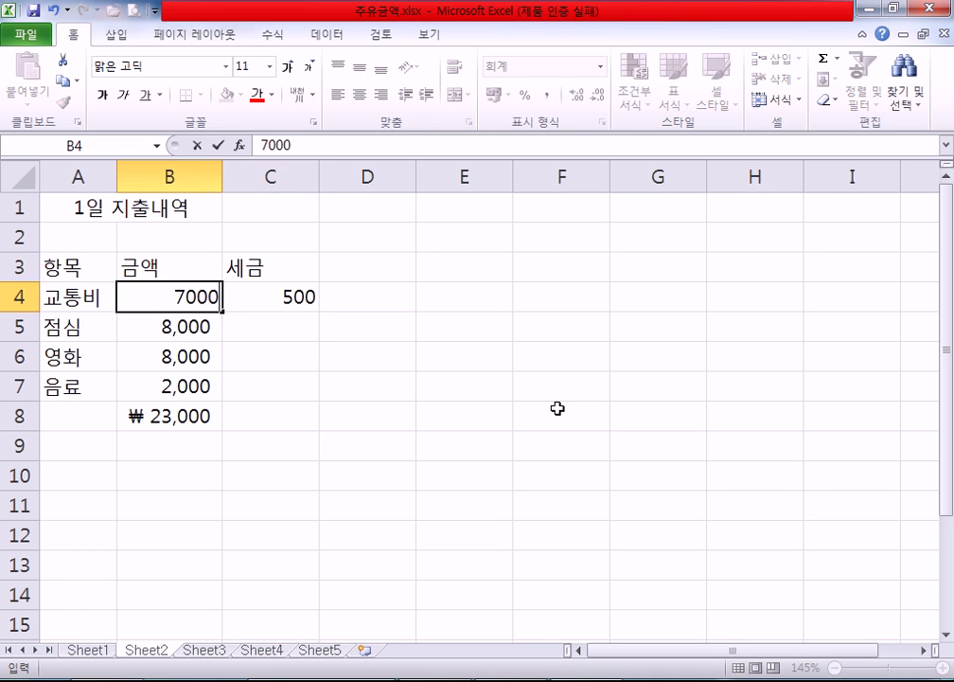
key("ctrl+Return")
key("Right")
type("700")
key("Return")
Clear the hand-entered tax in C4 and restore the 교통비 amount in B4 to 5000
key("Up")
key("Delete")
key("Left")
type("5000")
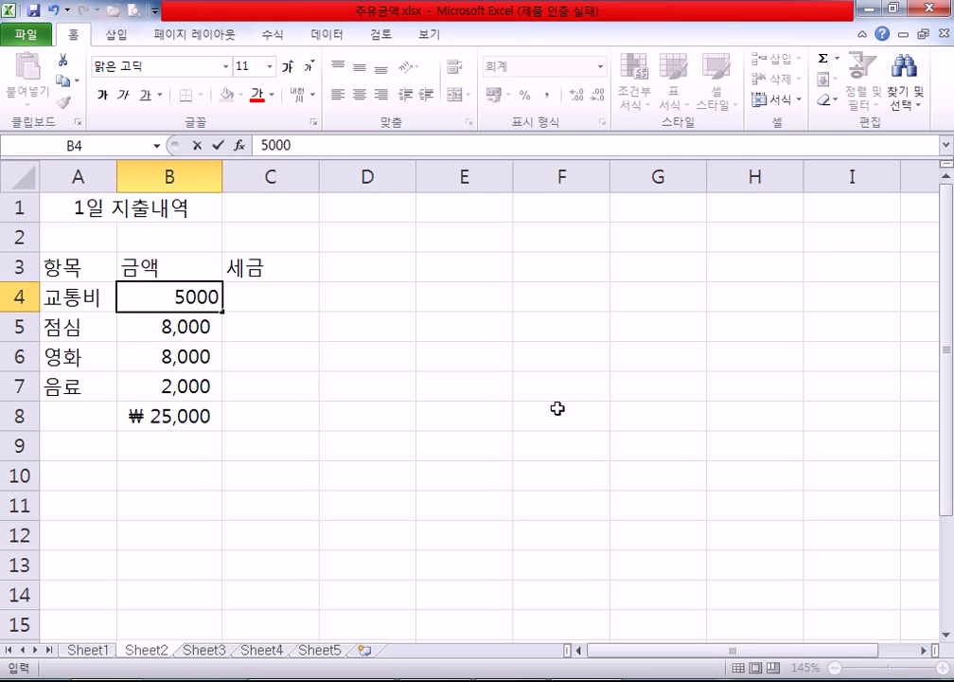
key("Escape")
key("ctrl+z")
key("ctrl+y")
key("Right")
key("Delete")
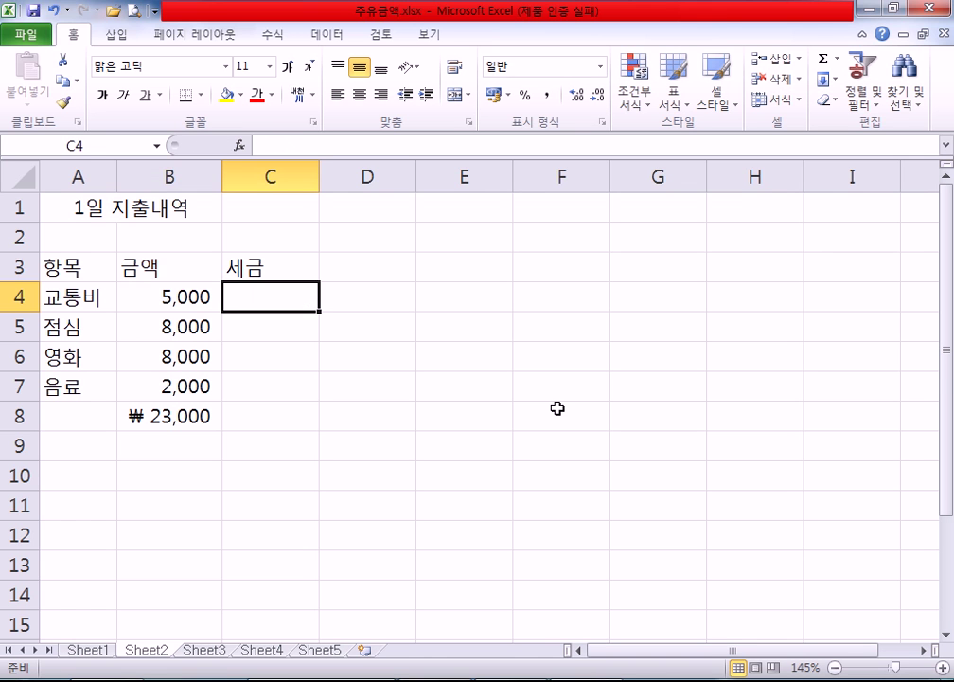
type("=")
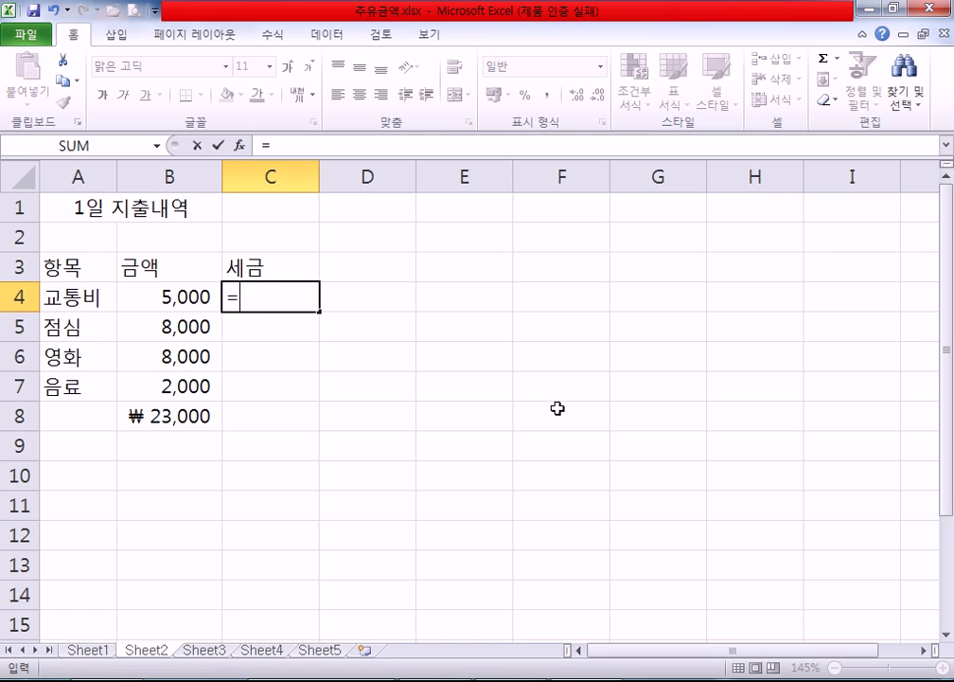
key("Escape")
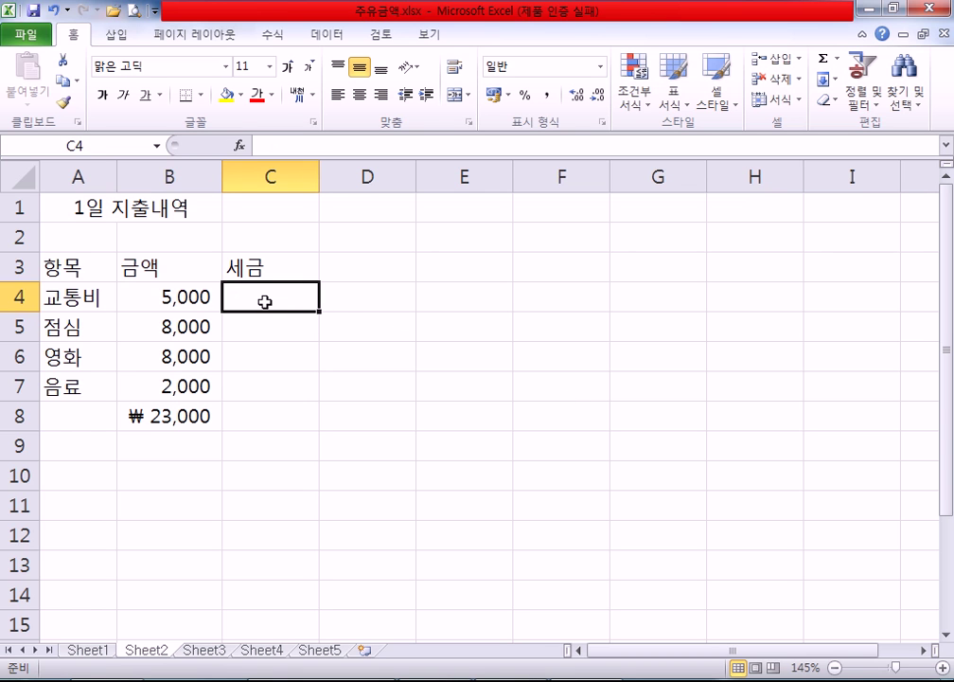
type("=")
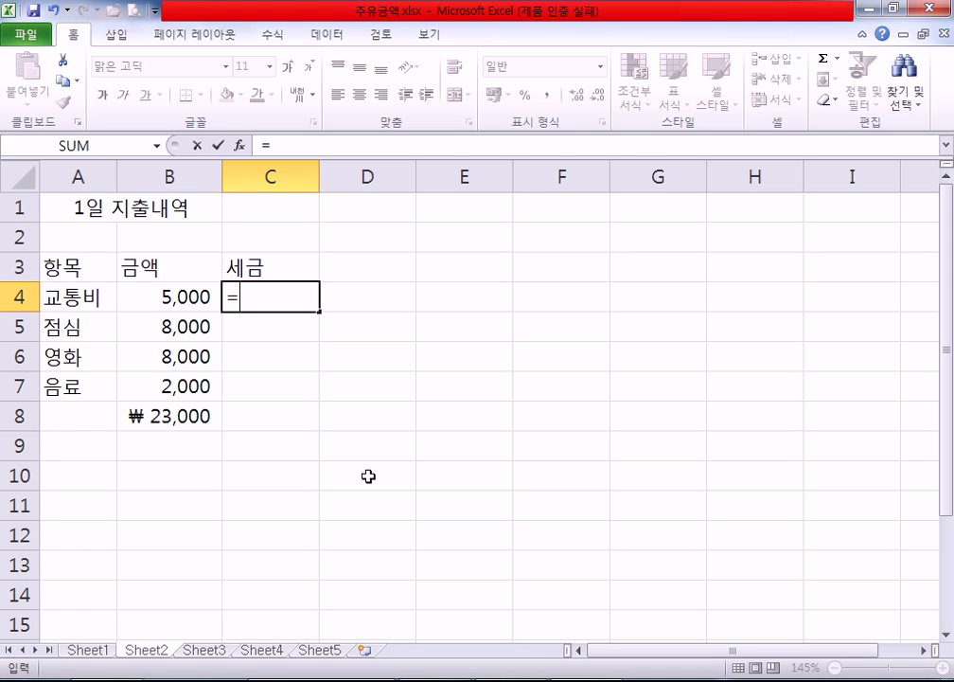
left_click(147, 295)
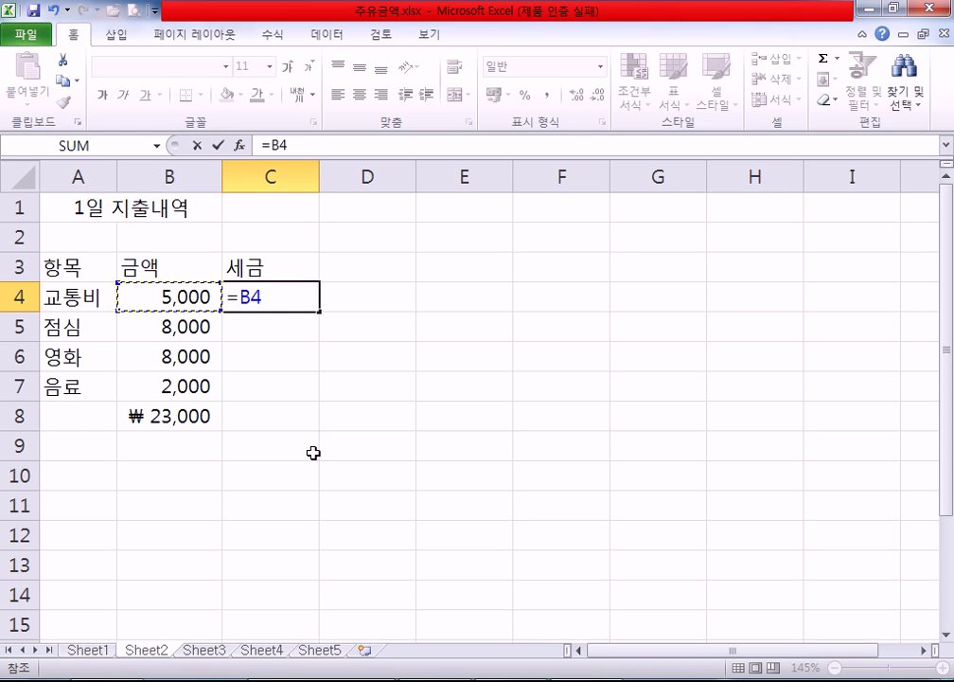
key("Escape")
Calculate the 교통비 tax in C4 with the formula =B4*10%
type("=ㅠ")
key("BackSpace")
type("b4")
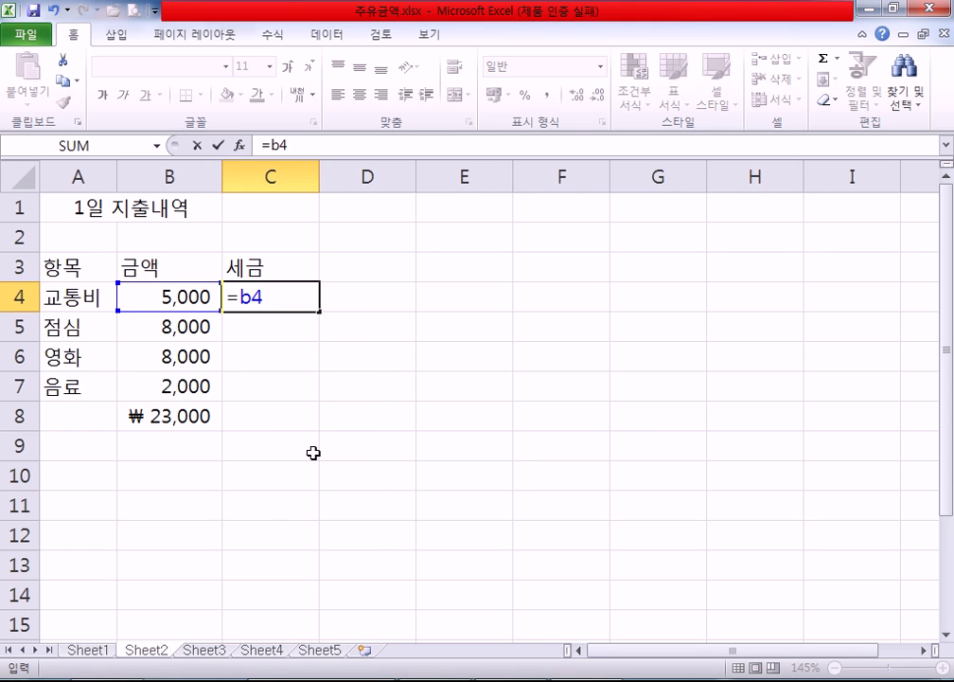
key("BackSpace")
key("BackSpace")
type("B4")
key("BackSpace")
key("BackSpace")
left_click(163, 297)
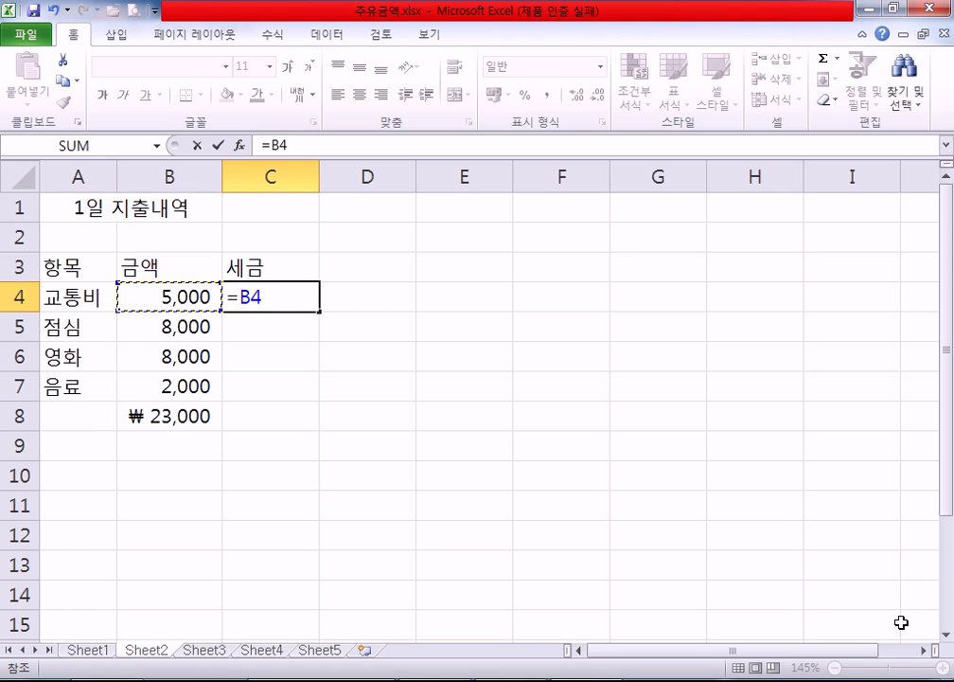
type("*")
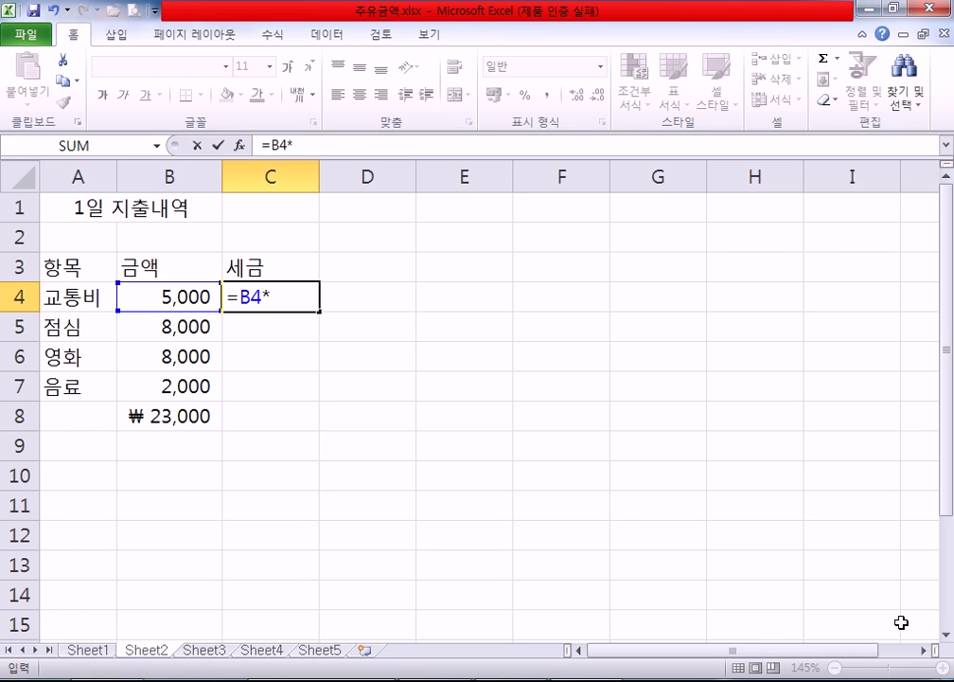
type("10%")
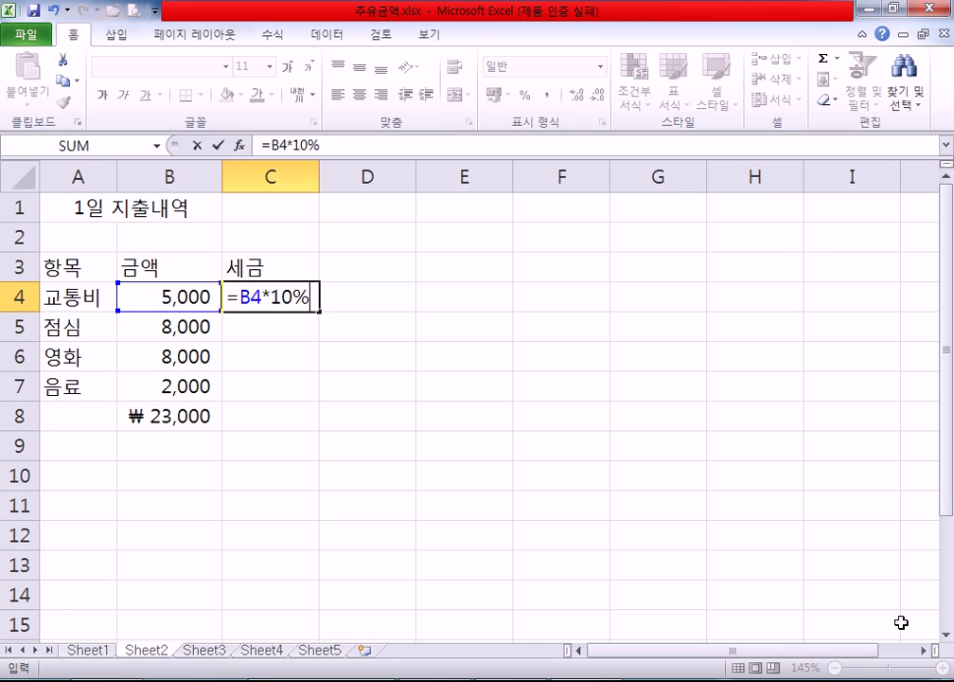
key("Return")
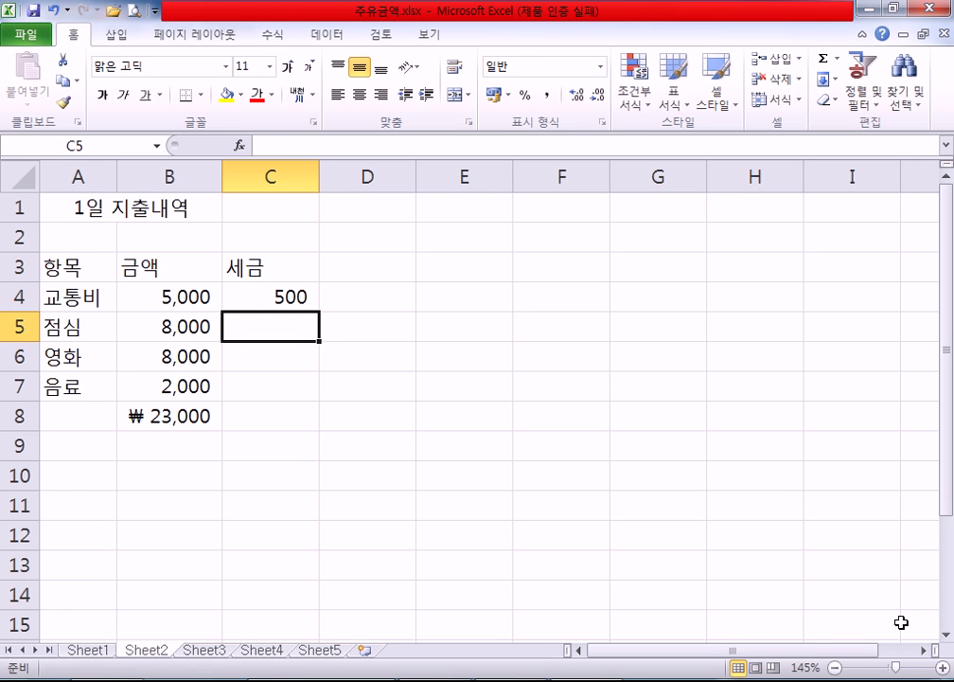
Change the 교통비 amount in B4 to 6000 and check the tax calculated in C4
left_click(136, 298)
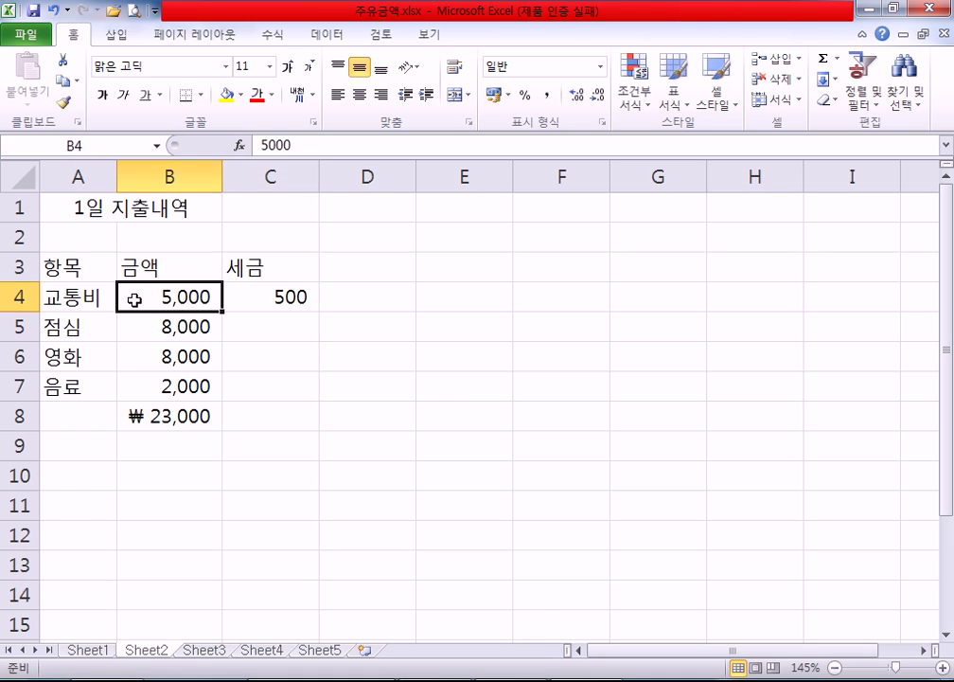
type("6000")
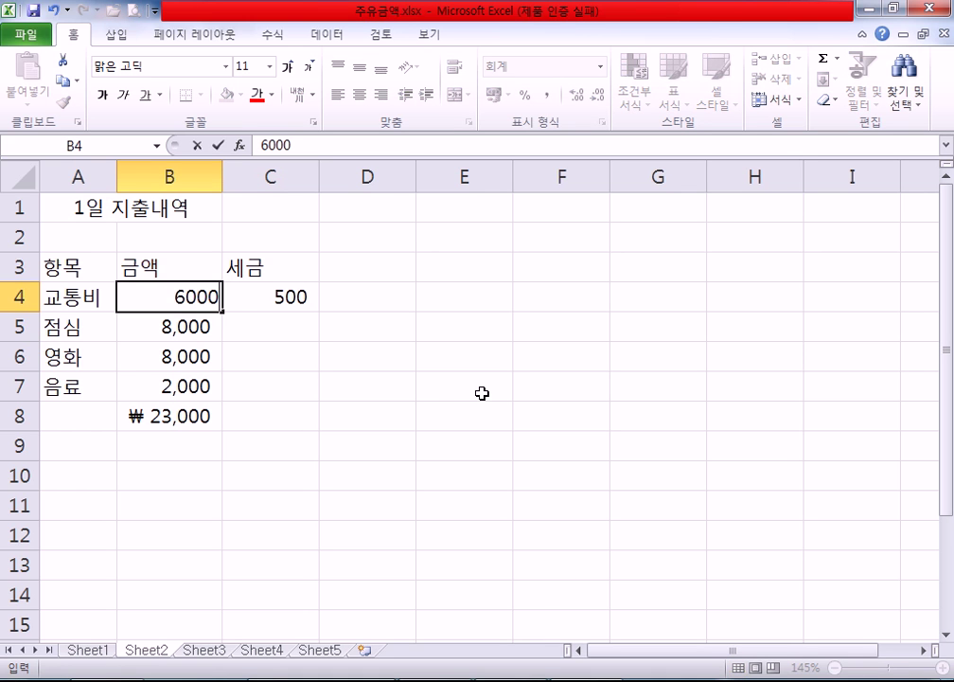
key("Return")
key("Up")
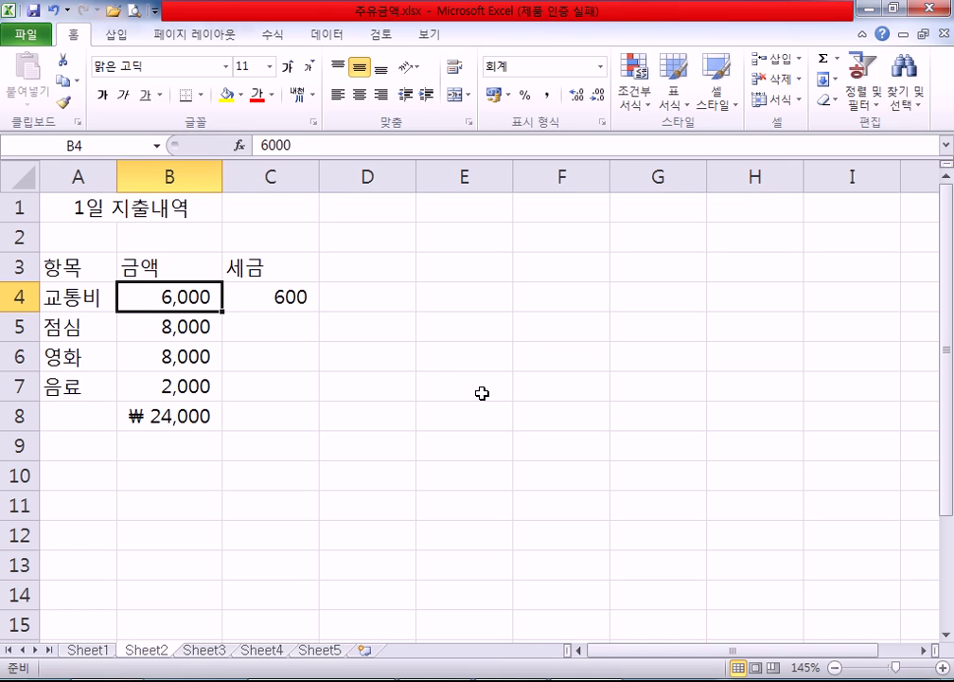
key("Right")
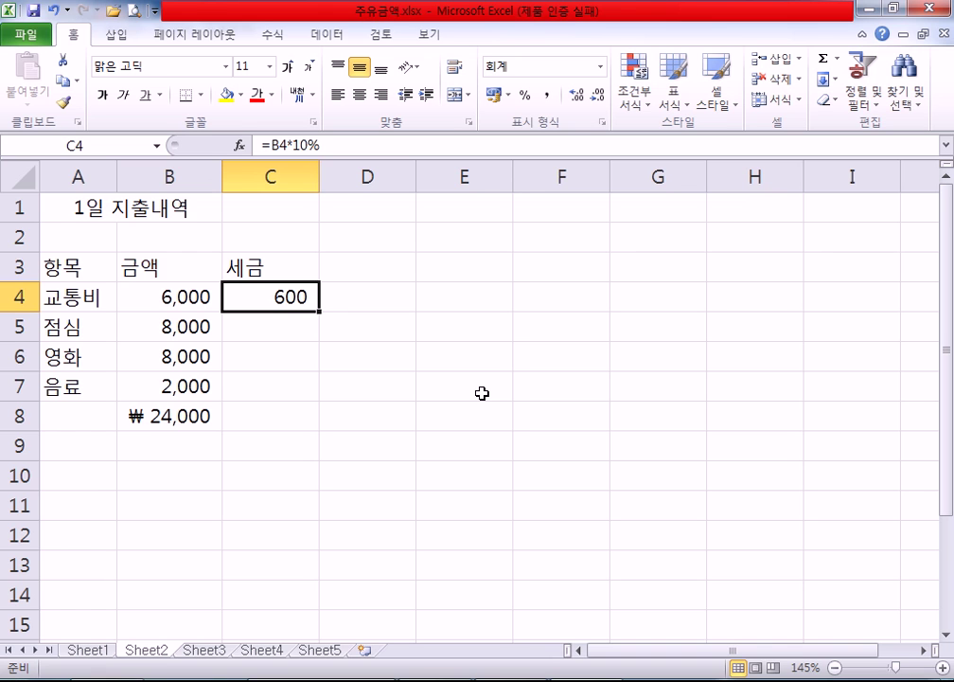
Fill the tax formula from C4 down through C7 for the remaining expense items
left_click_drag(227, 333, 246, 379)
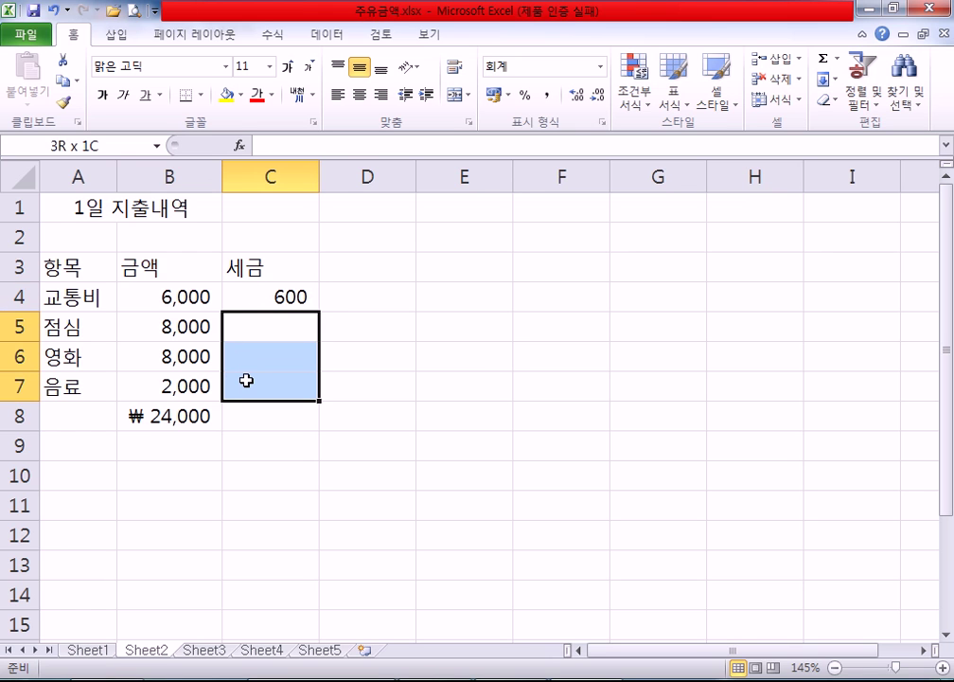
left_click(246, 411)
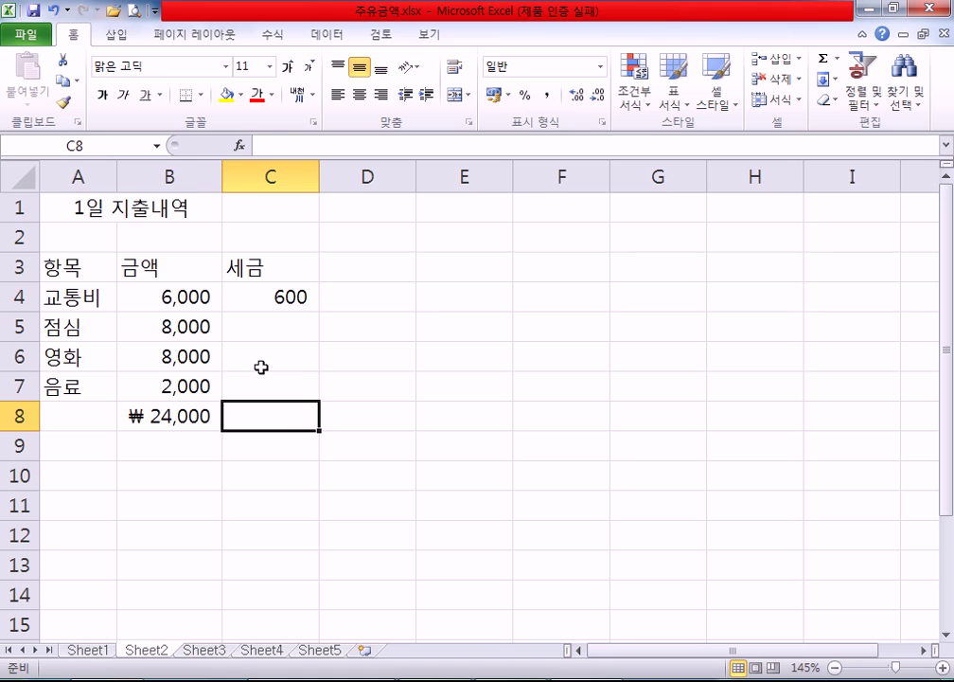
left_click(270, 293)
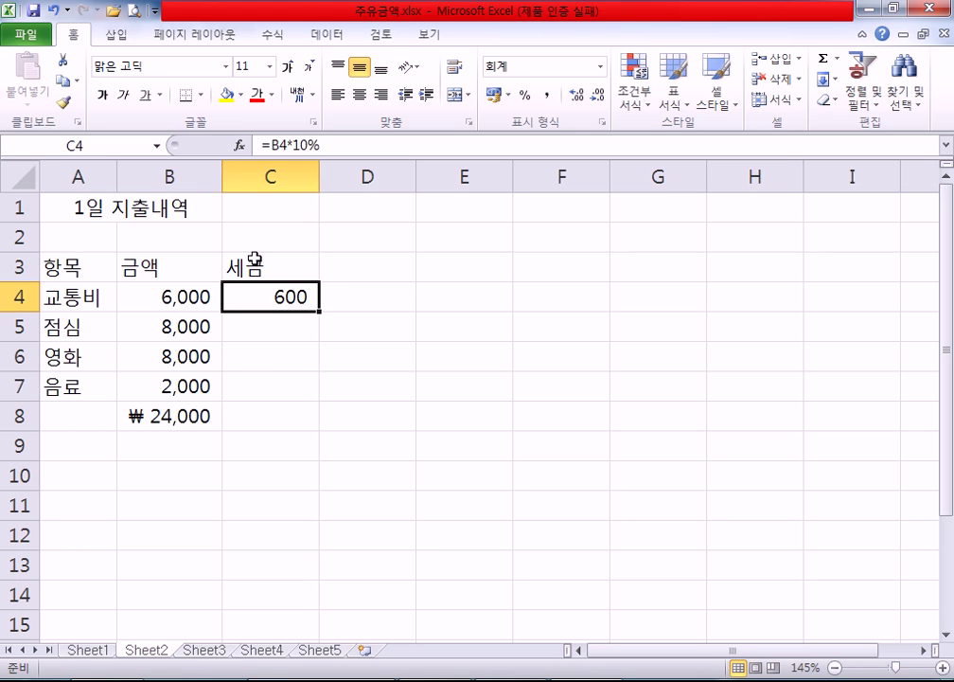
double_click(293, 294)
key("ctrl+Return")
left_click_drag(320, 311, 314, 405)
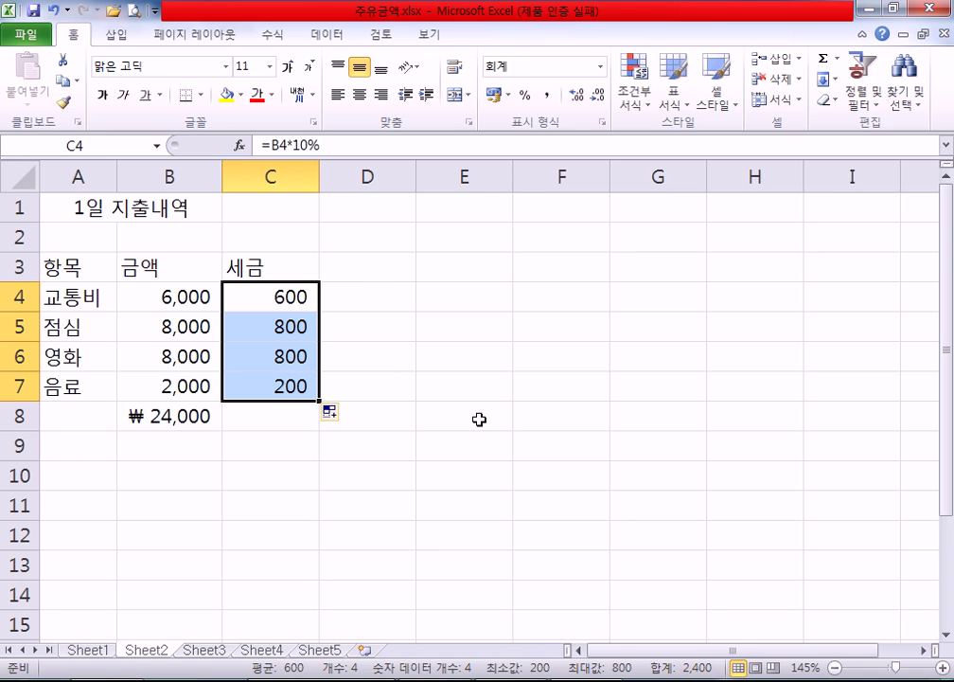
Add the column heading 정산 in D3, beside 세금
left_click(384, 266)
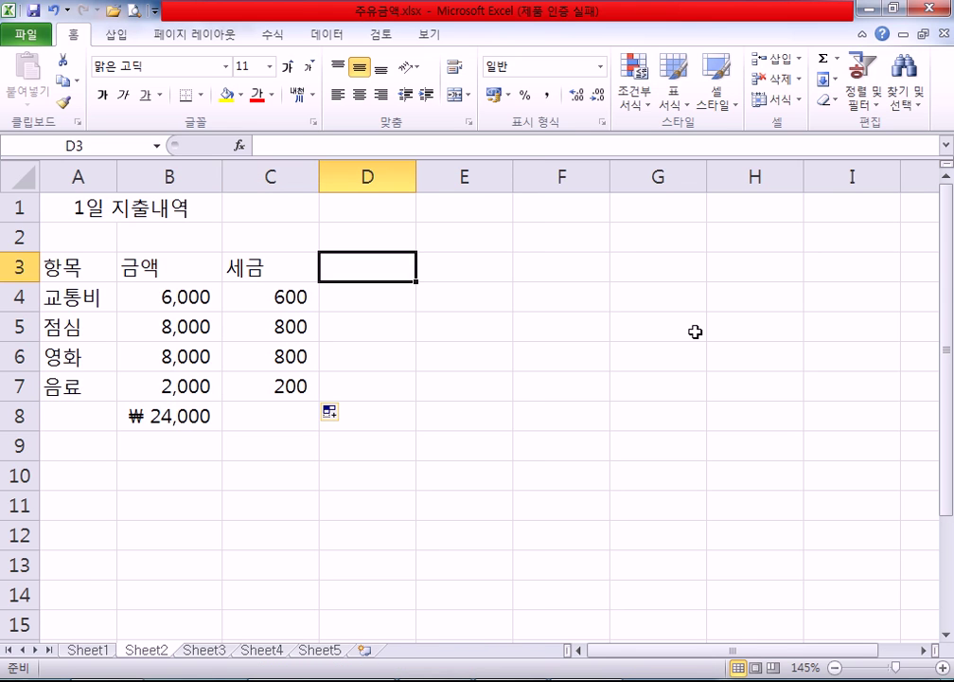
type("wjd")
key("Escape")
key("Hangul")
type("더")
key("BackSpace")
key("BackSpace")
type("정산")
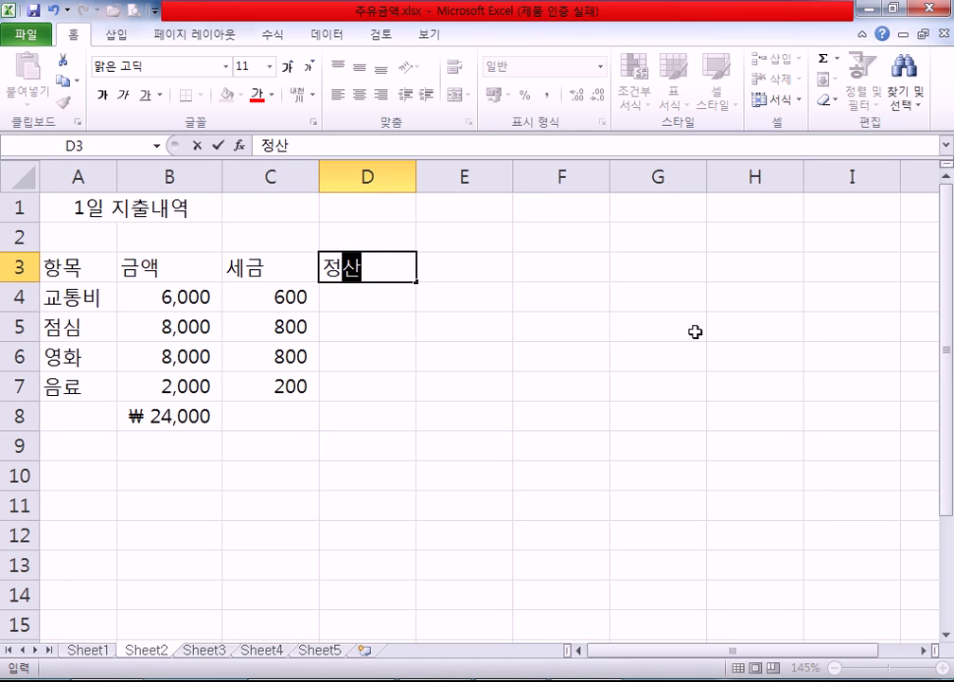
key("Return")
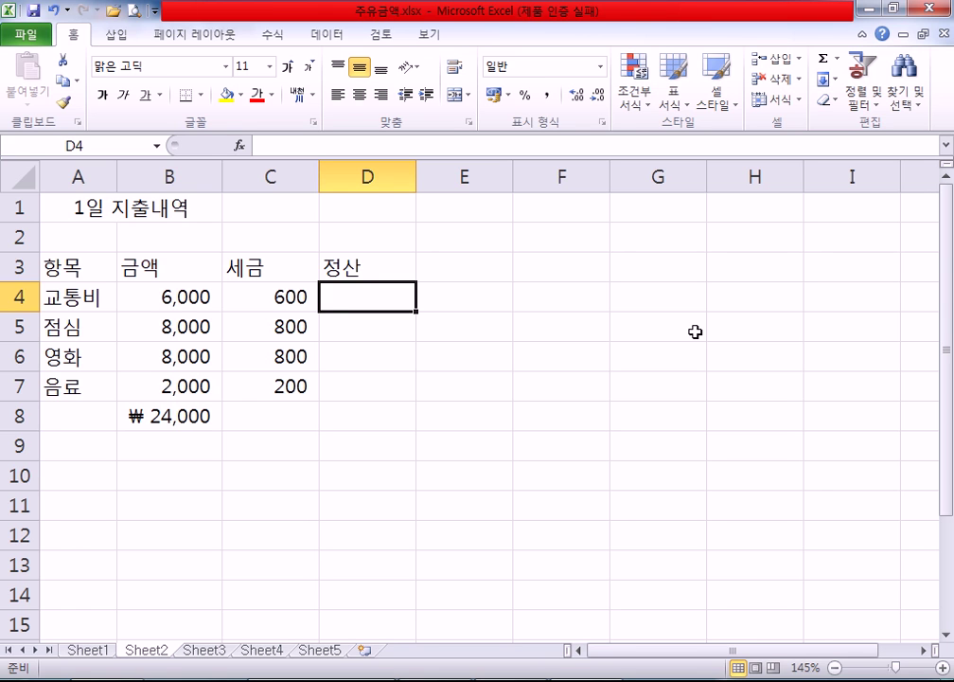
Calculate the 교통비 settlement in D4 as amount plus tax with the formula =B4+C4
type("=")
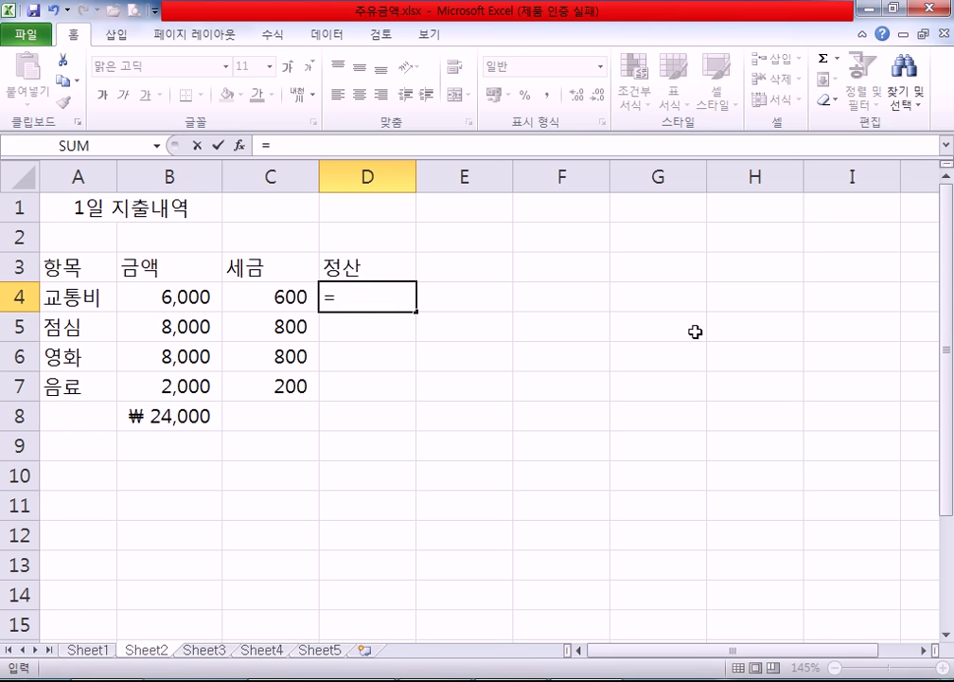
left_click(169, 296)
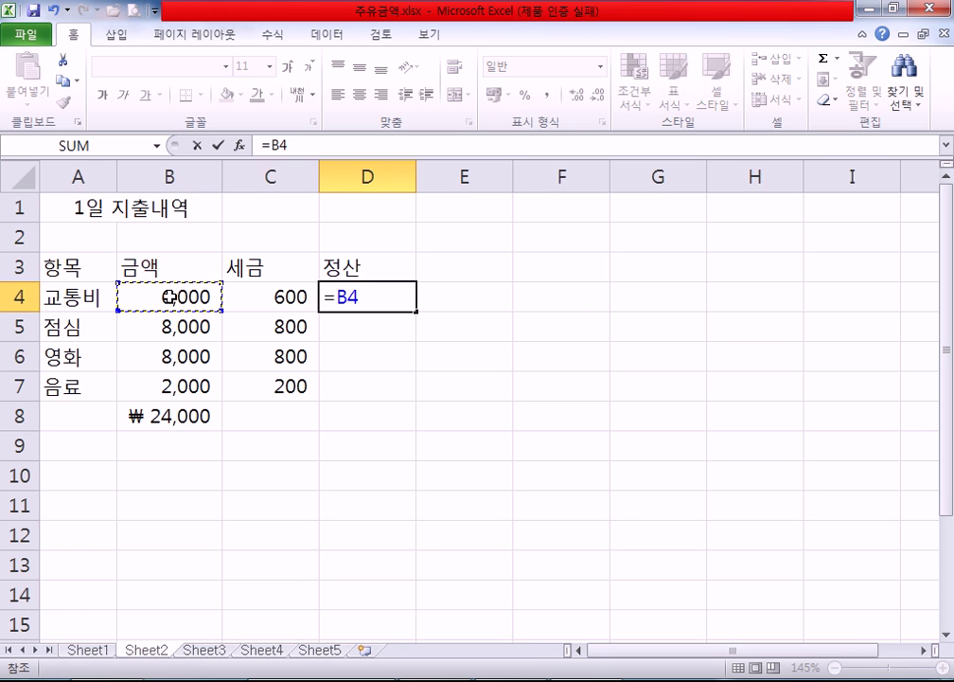
type("+")
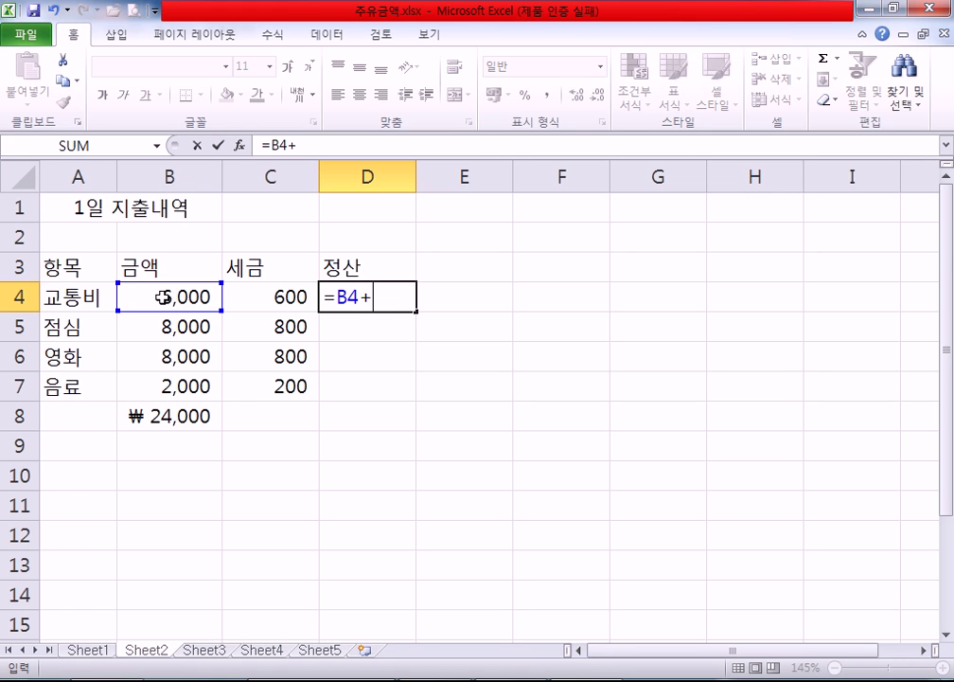
left_click(273, 296)
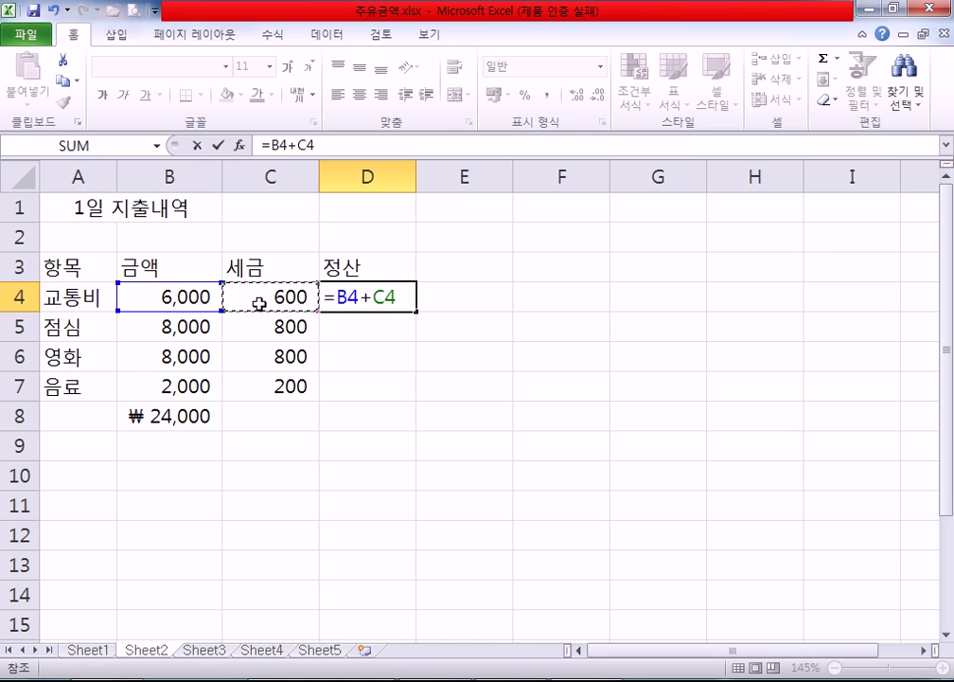
key("Return")
left_click_drag(373, 335, 371, 390)
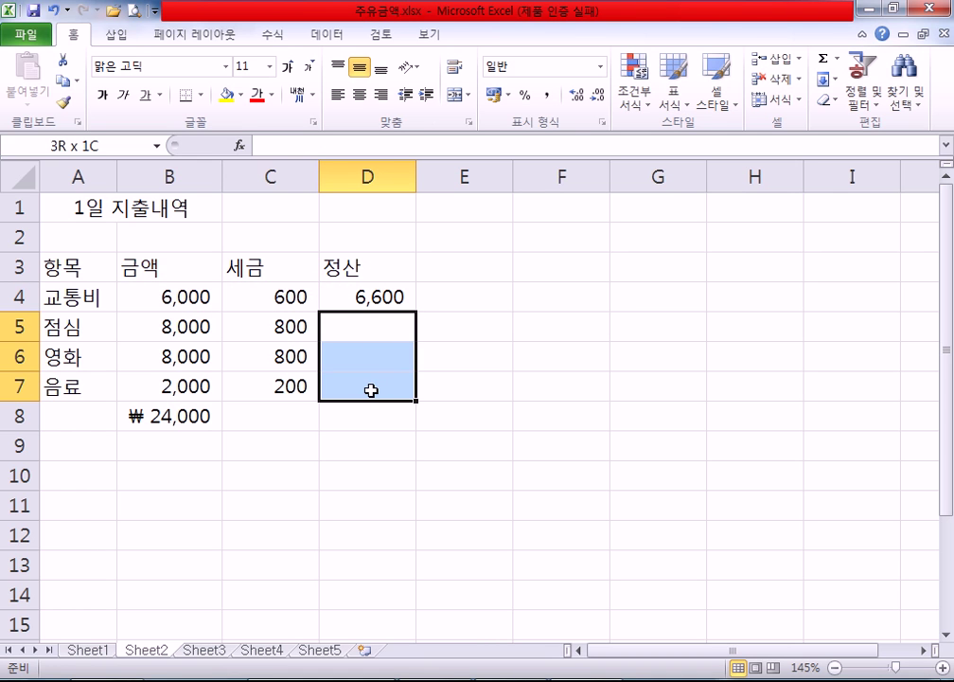
Fill the settlement formula from D4 down through D7 for the remaining expense items
left_click(364, 297)
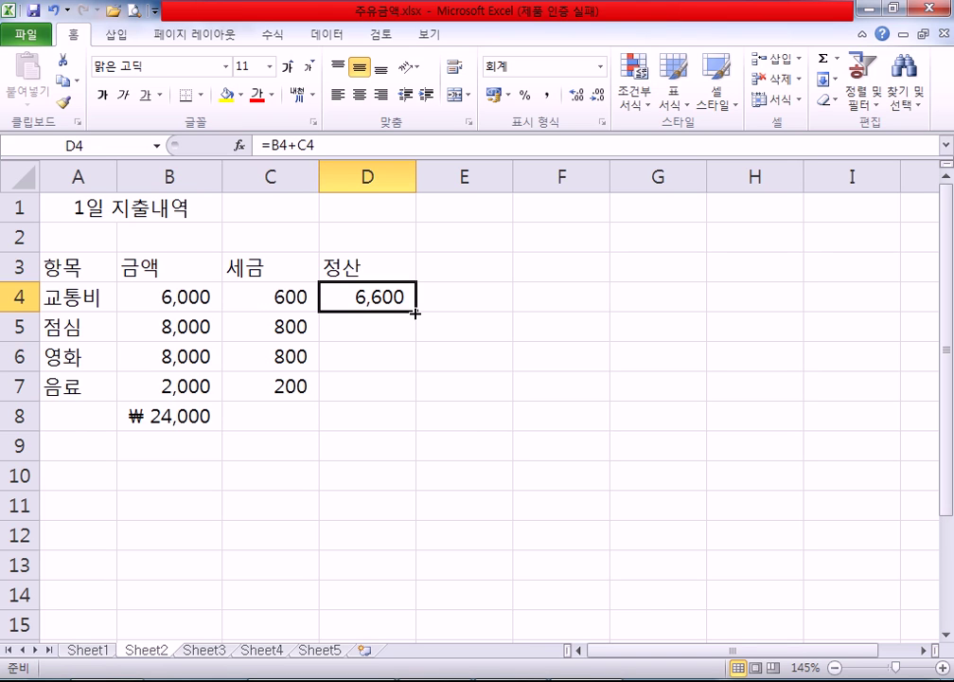
left_click_drag(415, 313, 414, 389)
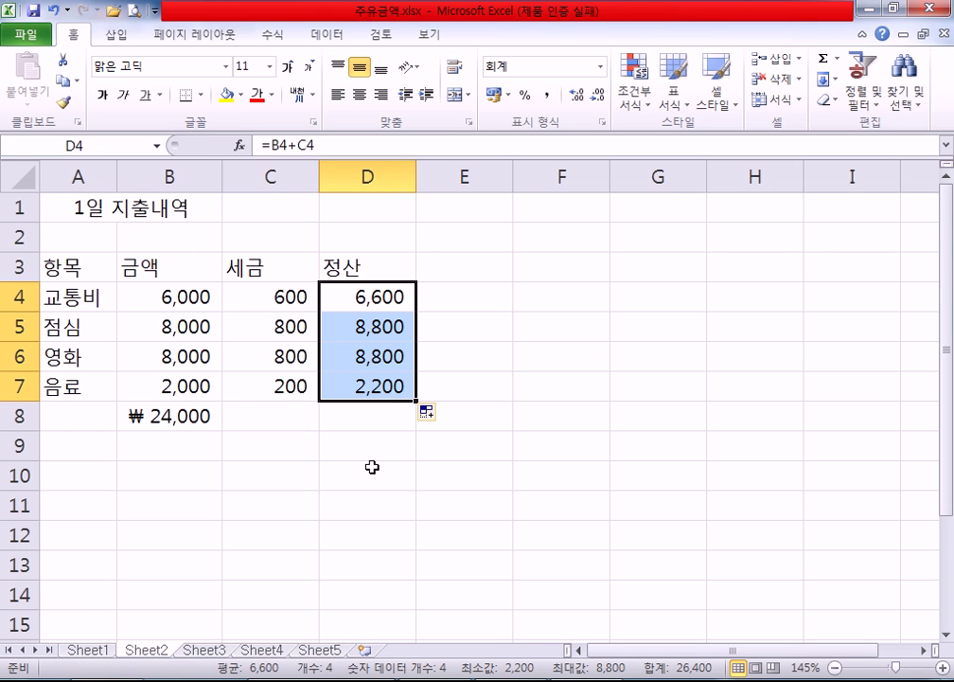
Copy the SUM total in B8 across to C8 and D8 for the 세금 and 정산 columns
left_click_drag(276, 417, 360, 407)
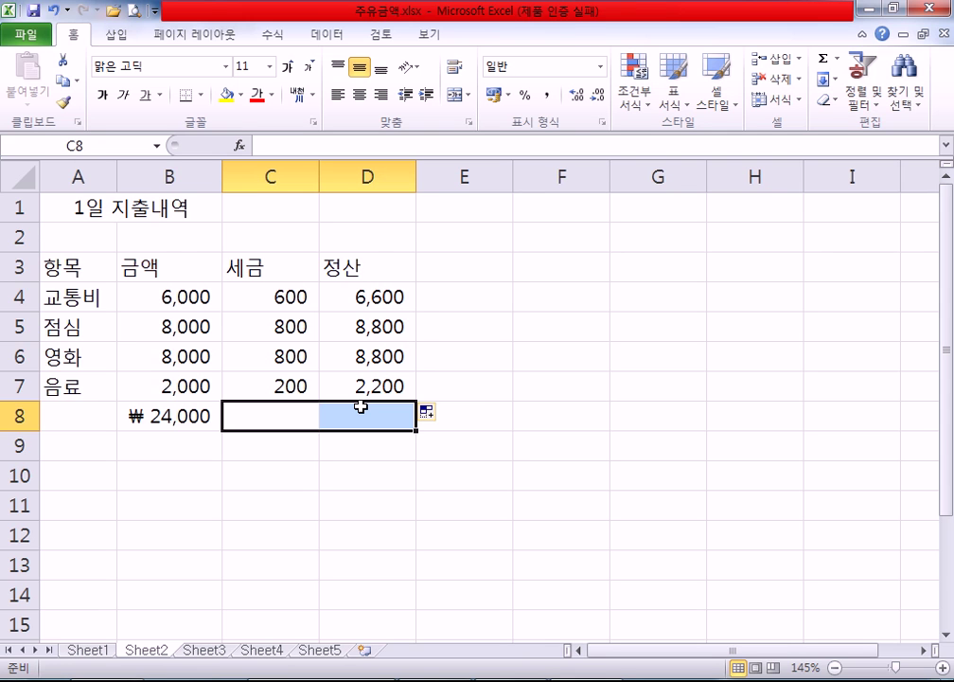
scroll(271, 331, "down", 1)
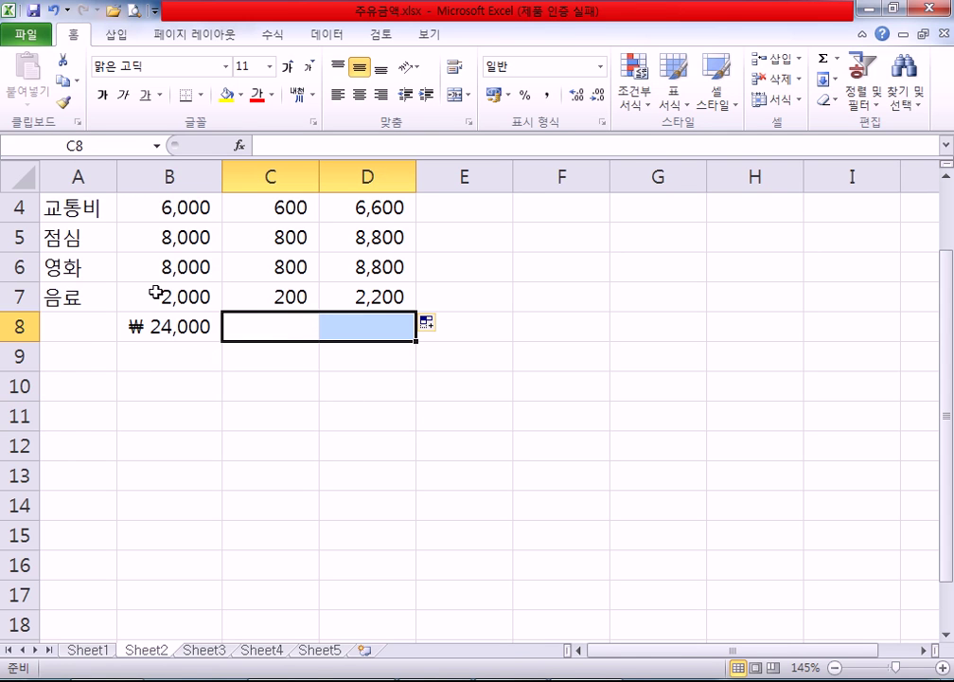
left_click(21, 296)
left_click(202, 329)
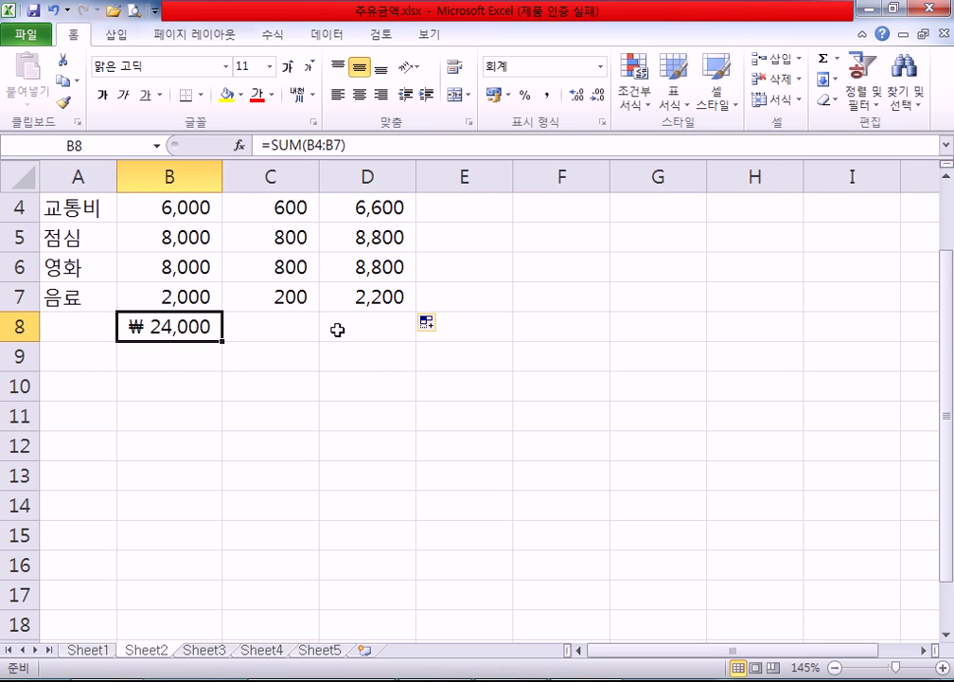
scroll(338, 329, "up", 1)
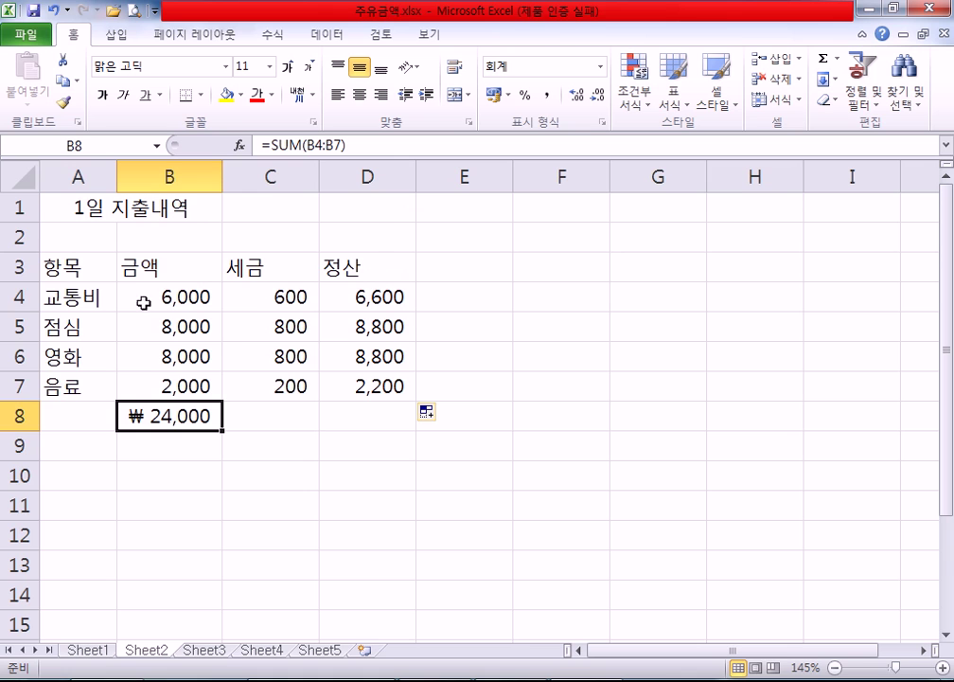
scroll(142, 301, "down", 1)
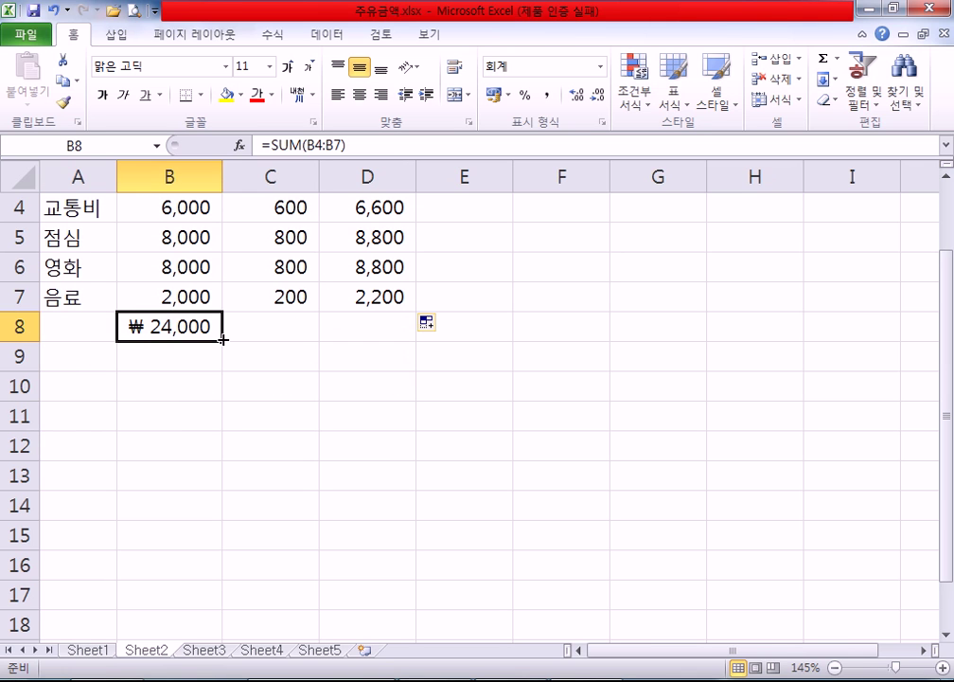
left_click_drag(222, 339, 390, 344)
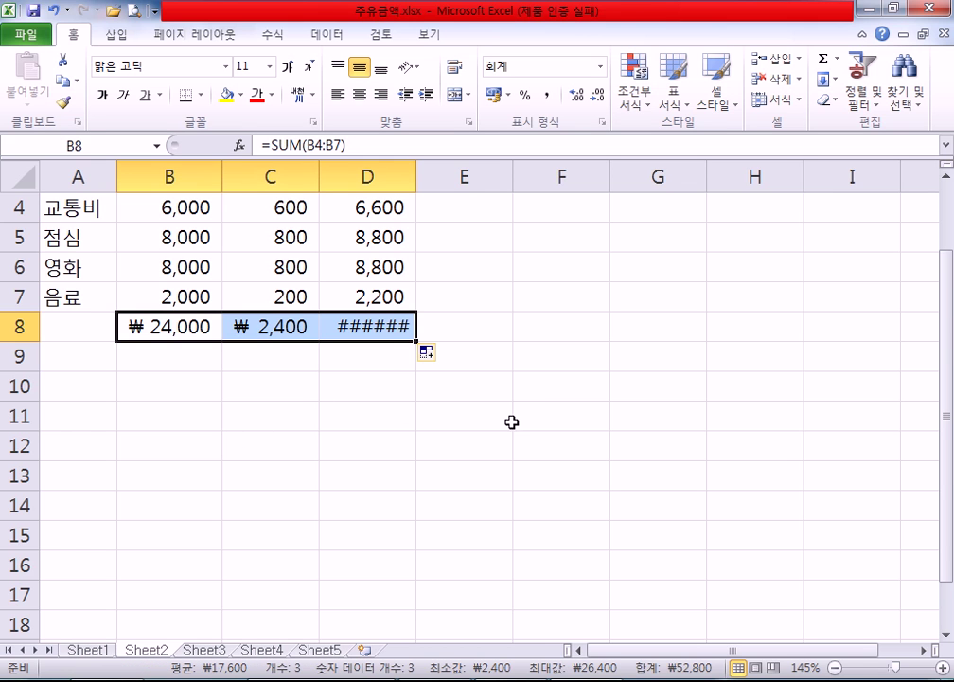
Auto-fit the width of column D so that the 정산 total in D8 fits
scroll(513, 421, "up", 1)
scroll(374, 398, "down", 1)
scroll(366, 331, "down", 2, "ctrl")
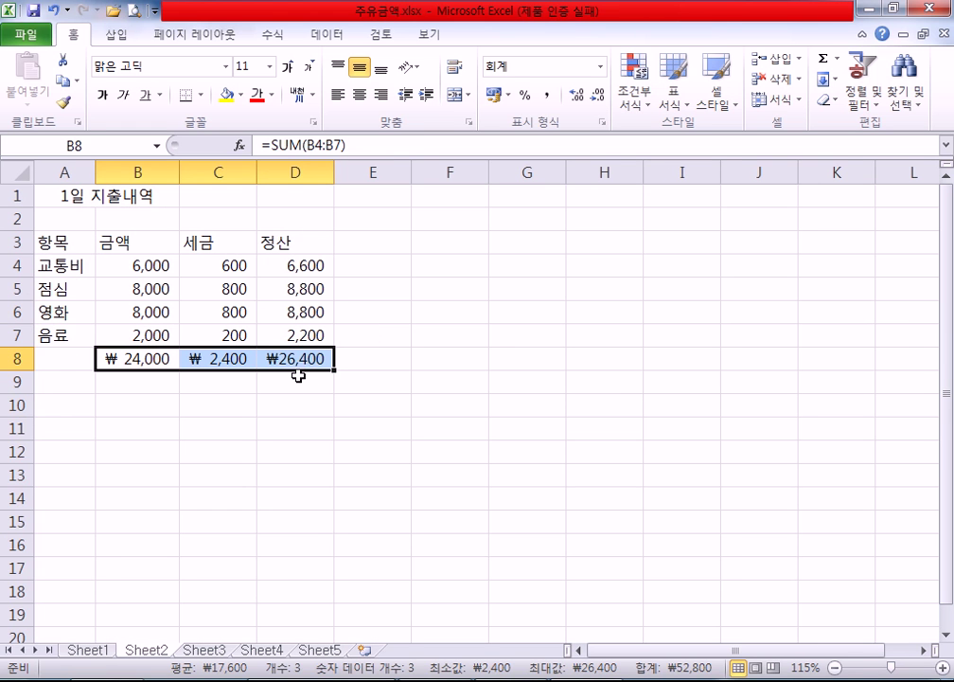
scroll(295, 378, "up", 3, "ctrl")
scroll(297, 376, "down", 1, "ctrl")
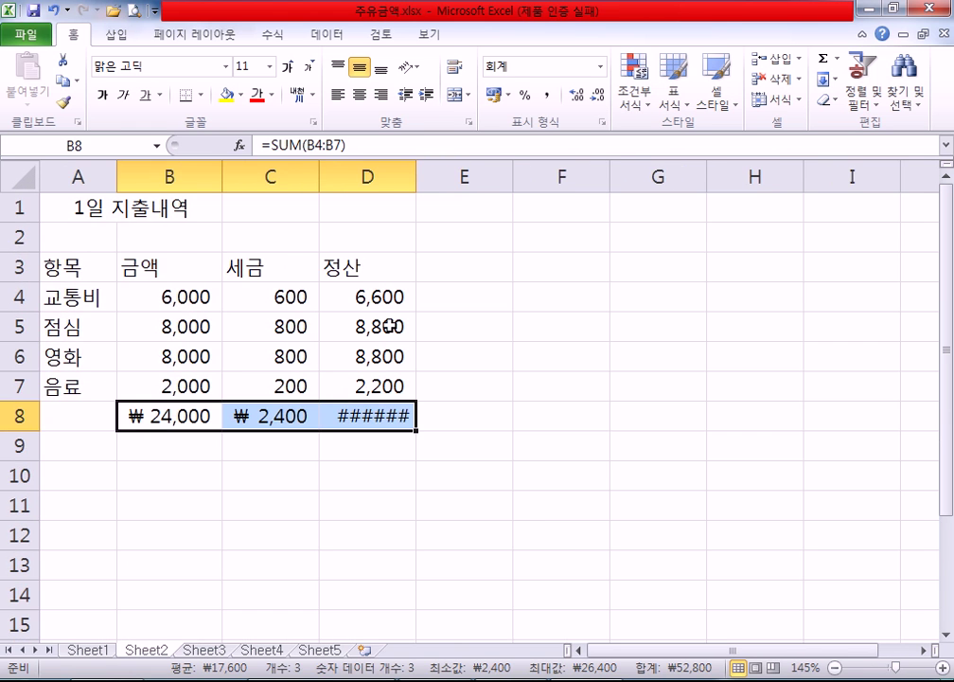
scroll(386, 324, "down", 1)
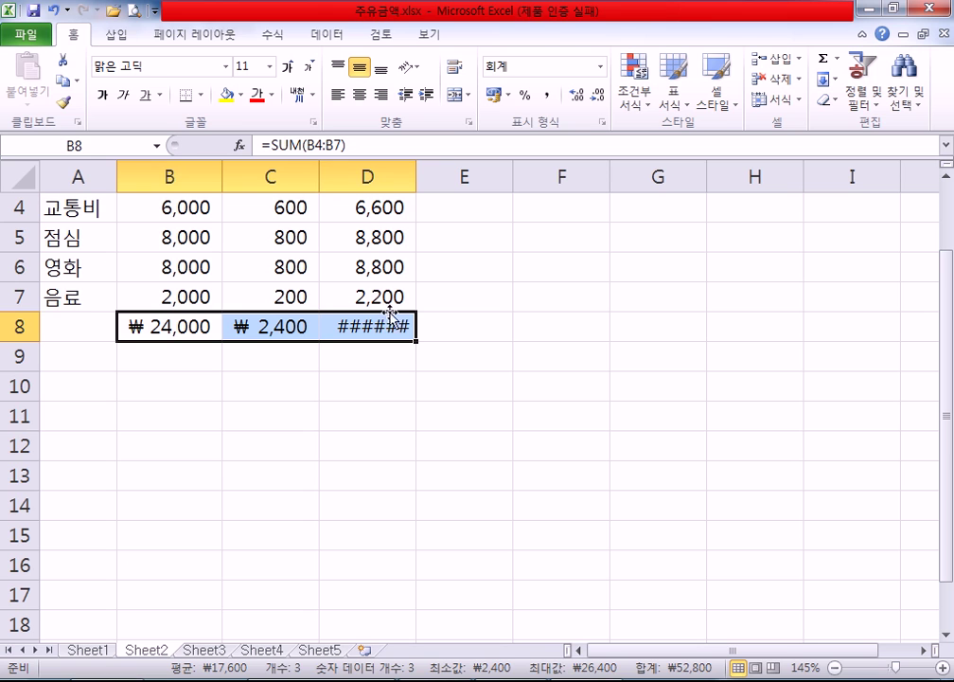
left_click_drag(420, 178, 419, 177)
double_click(419, 177)
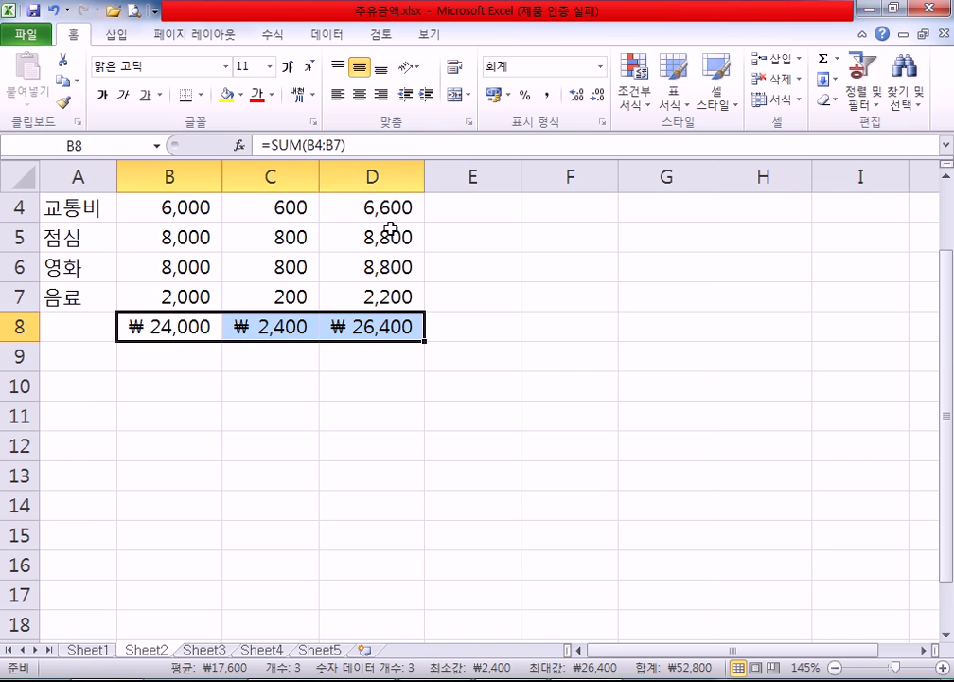
scroll(391, 226, "down", 2)
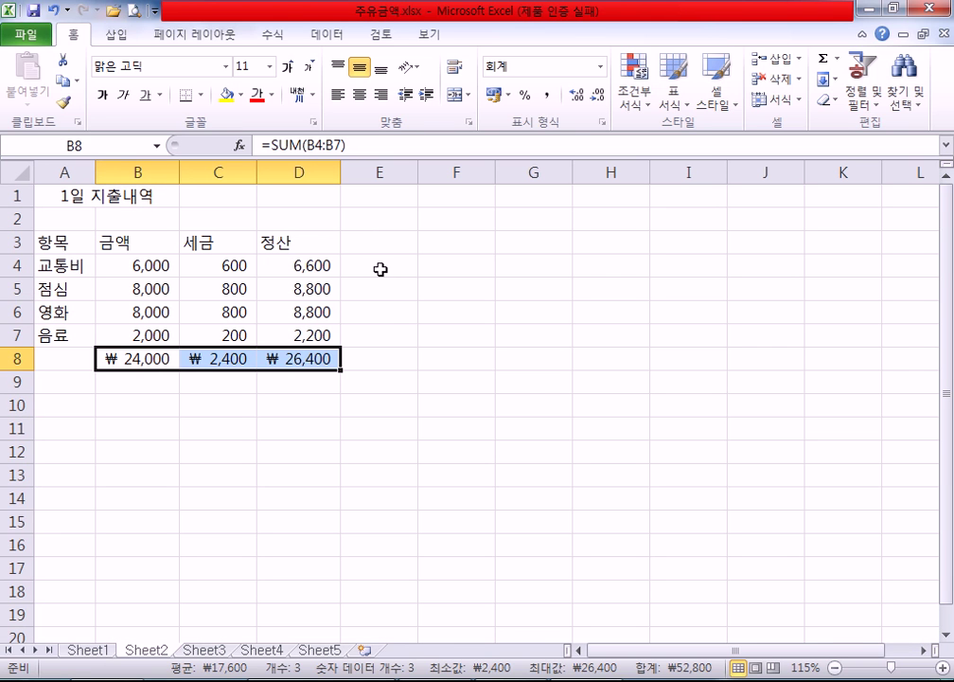
left_click(392, 328)
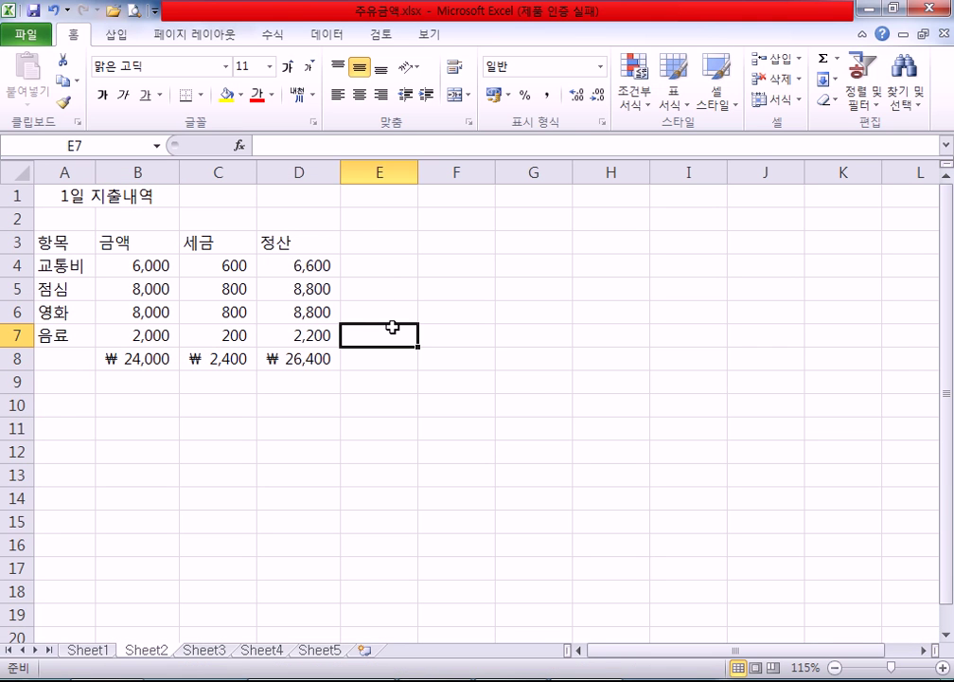
left_click(79, 196)
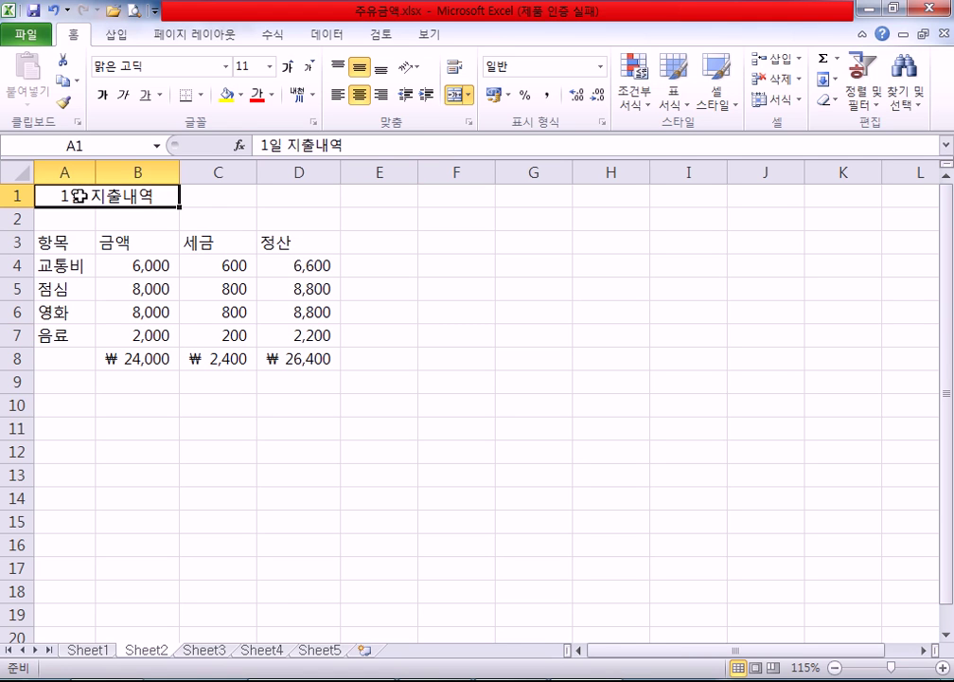
left_click_drag(79, 196, 285, 196)
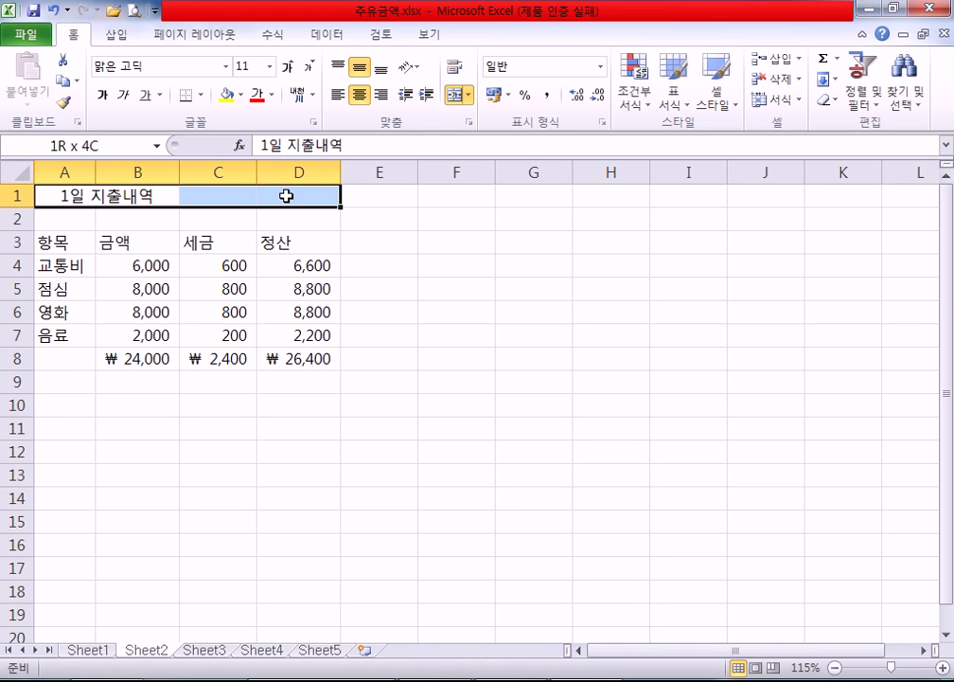
left_click_drag(47, 196, 290, 204)
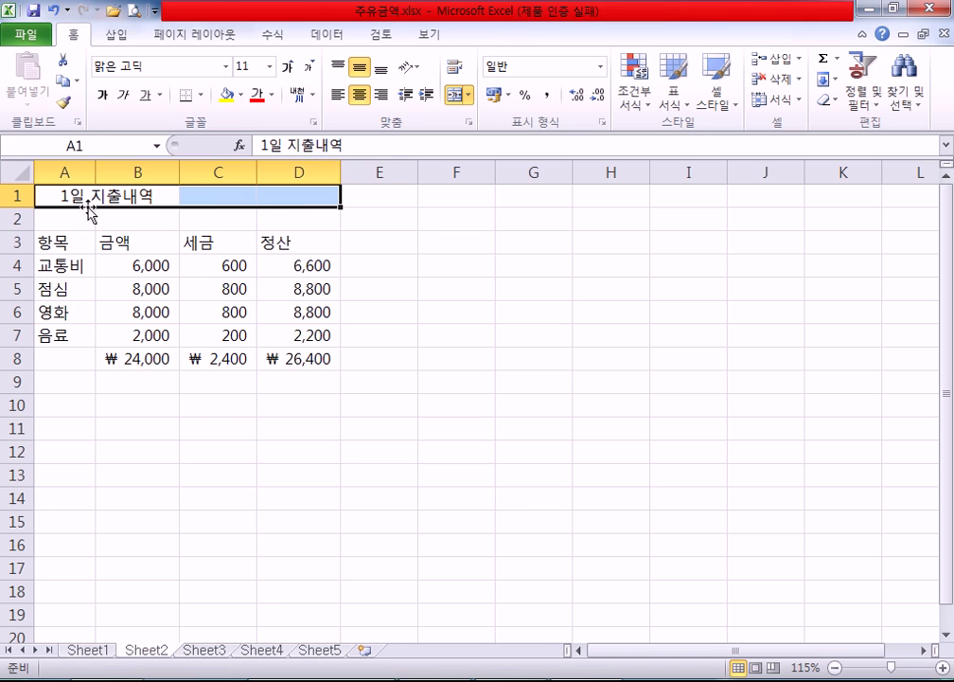
left_click(67, 189)
left_click_drag(175, 192, 283, 195)
left_click_drag(237, 263, 234, 336)
left_click_drag(279, 264, 280, 339)
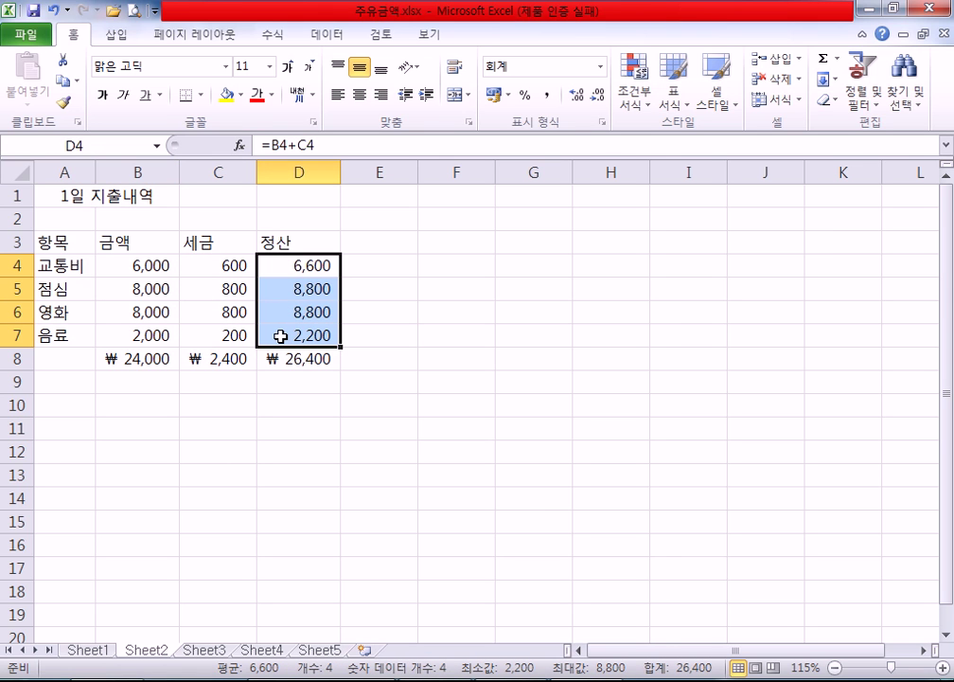
left_click_drag(232, 264, 232, 335)
left_click_drag(296, 266, 299, 335)
Unmerge the title 1일 지출내역 and merge and center it across A1:D1
left_click(75, 195)
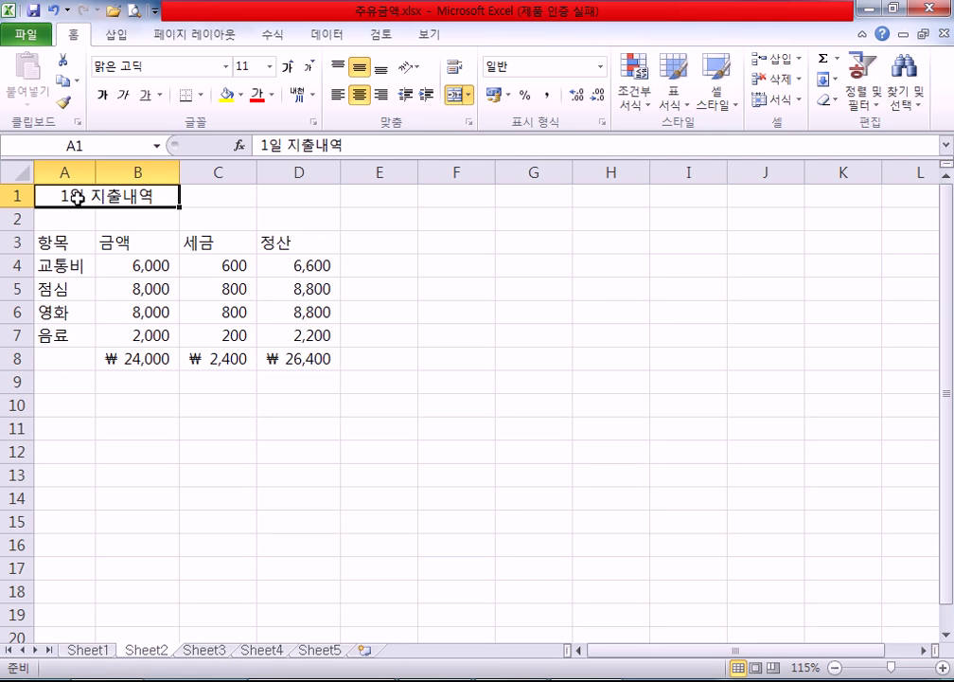
left_click(220, 191)
key("Right")
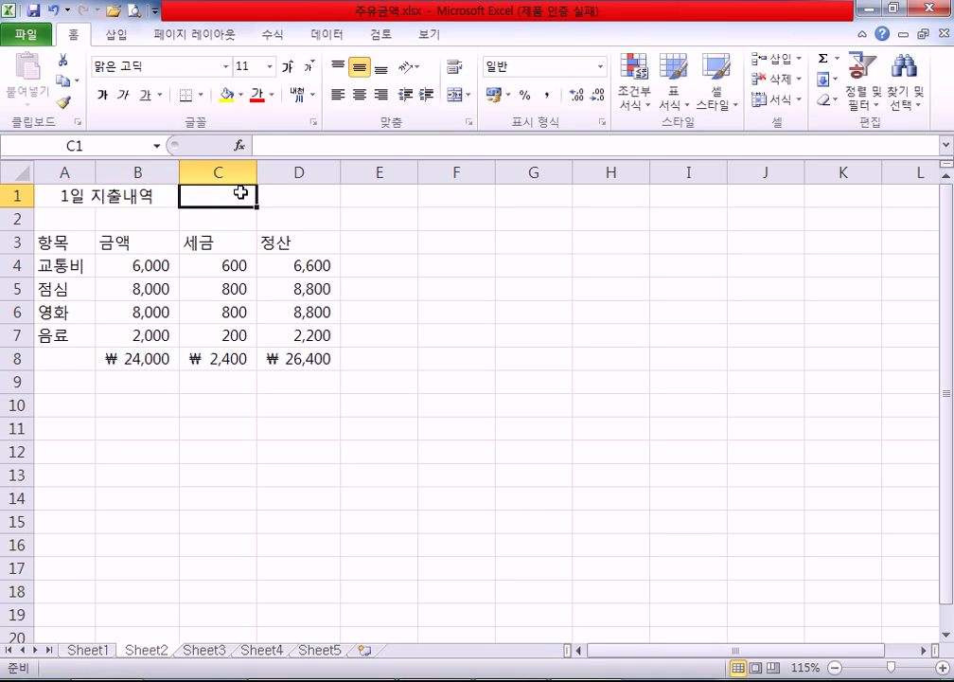
key("Left")
left_click_drag(70, 196, 279, 198)
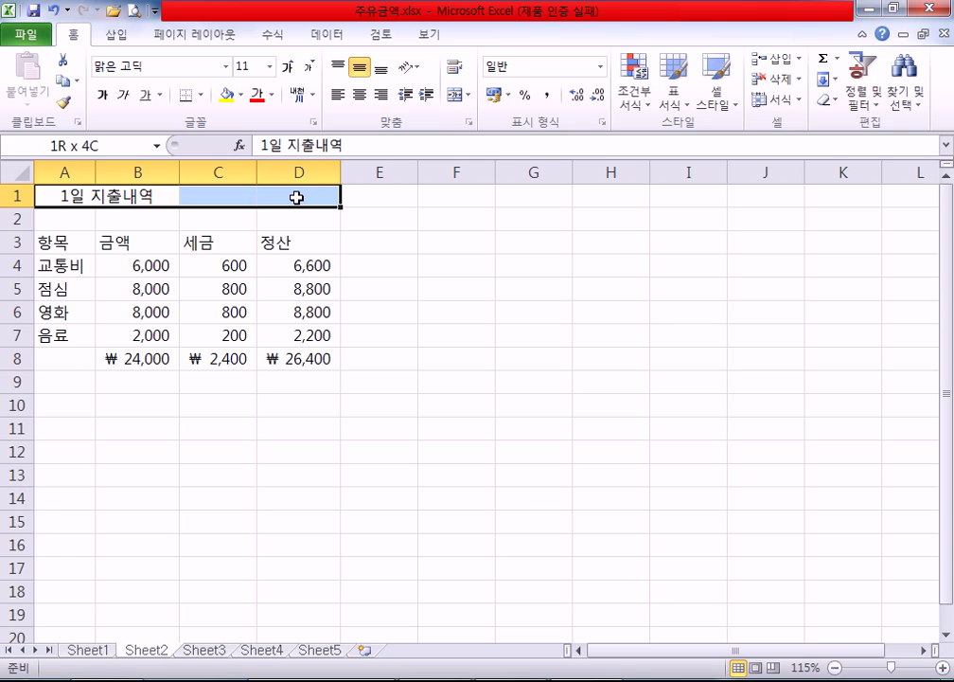
left_click(455, 96)
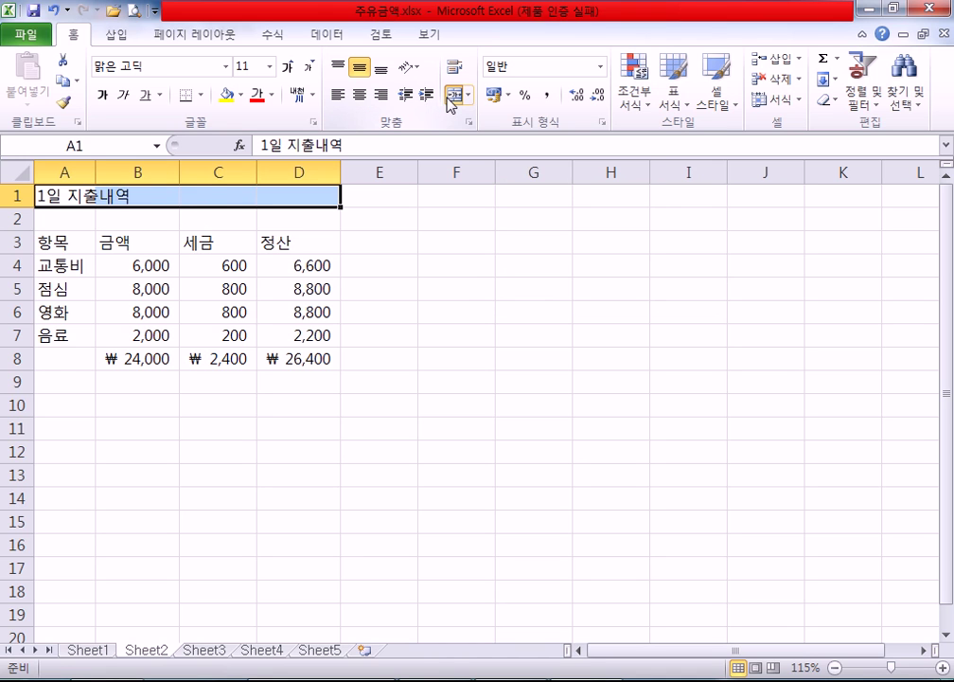
left_click(452, 98)
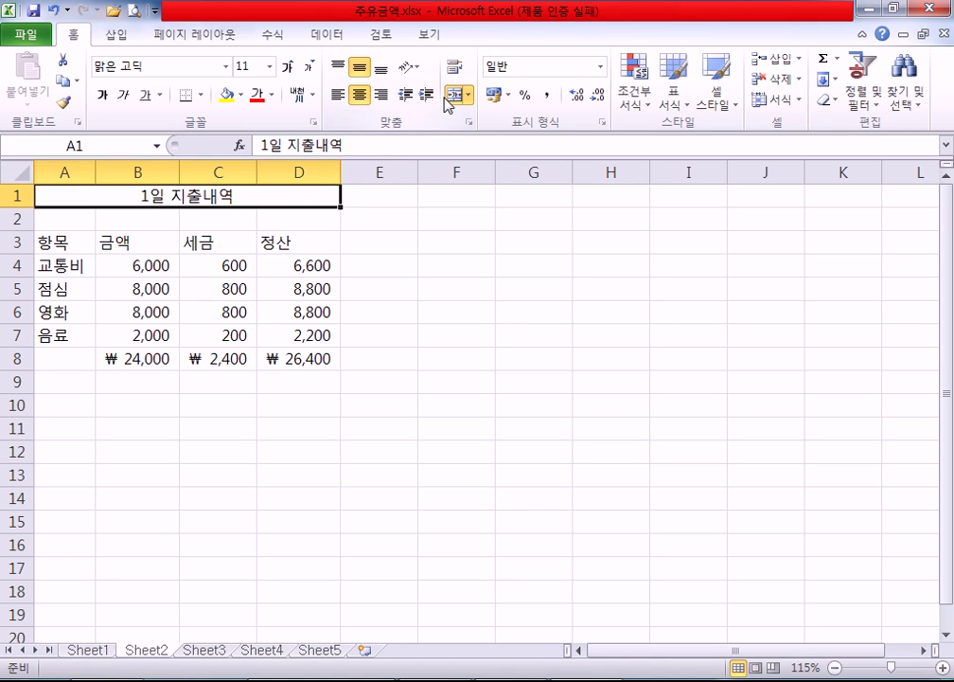
Split the merged title cell again and merge and center the title across A1:B1 only
left_click(454, 95)
left_click_drag(96, 189, 180, 194)
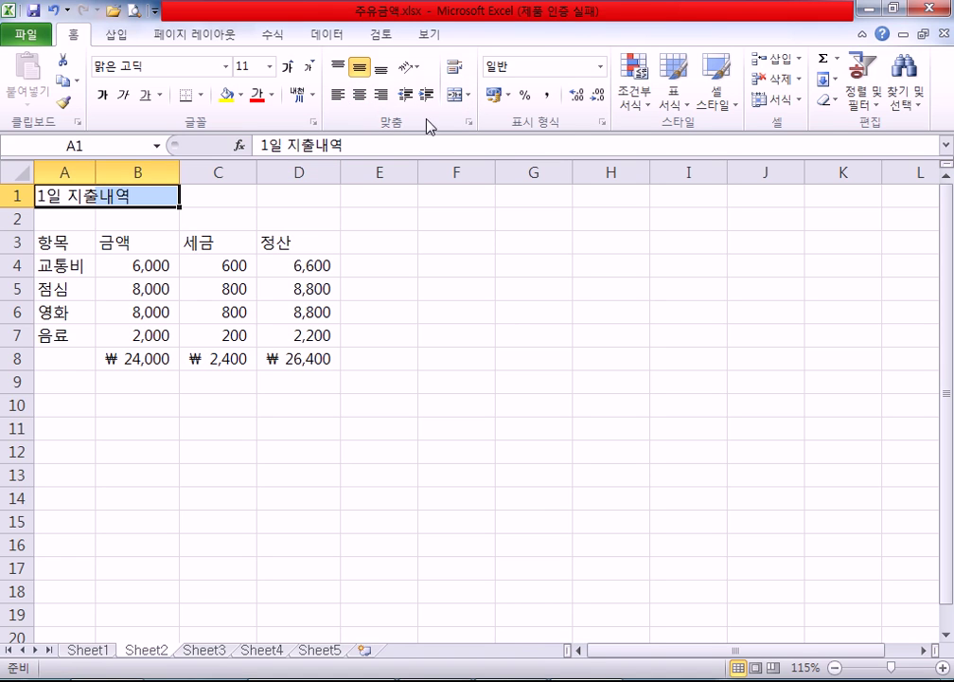
left_click(453, 99)
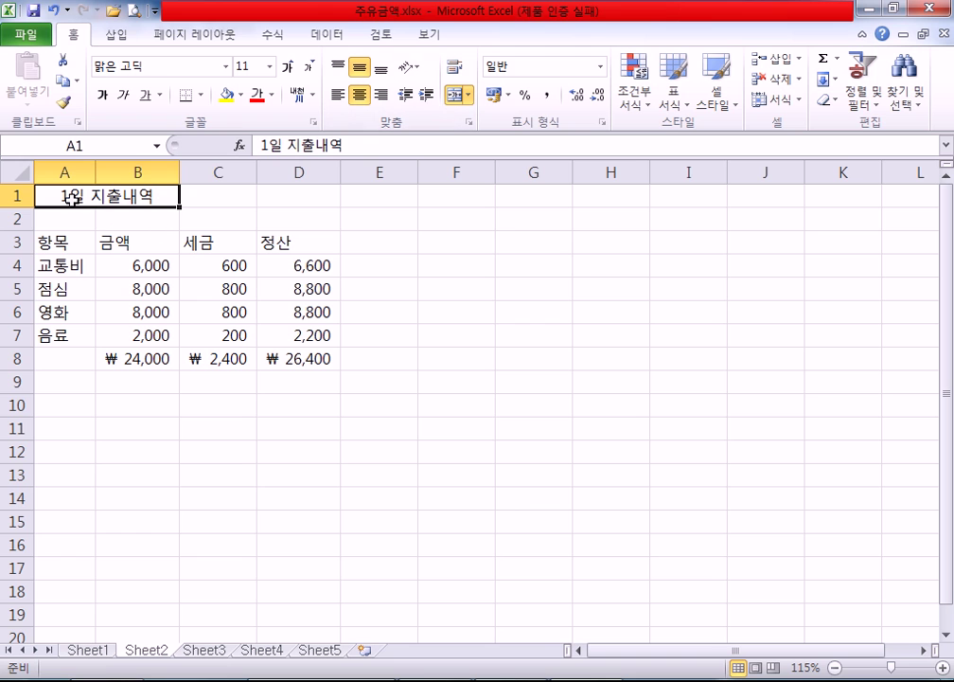
Extend the merged, centered title 1일 지출내역 from A1:B1 to A1:D1 and save the workbook
left_click_drag(178, 193, 290, 192)
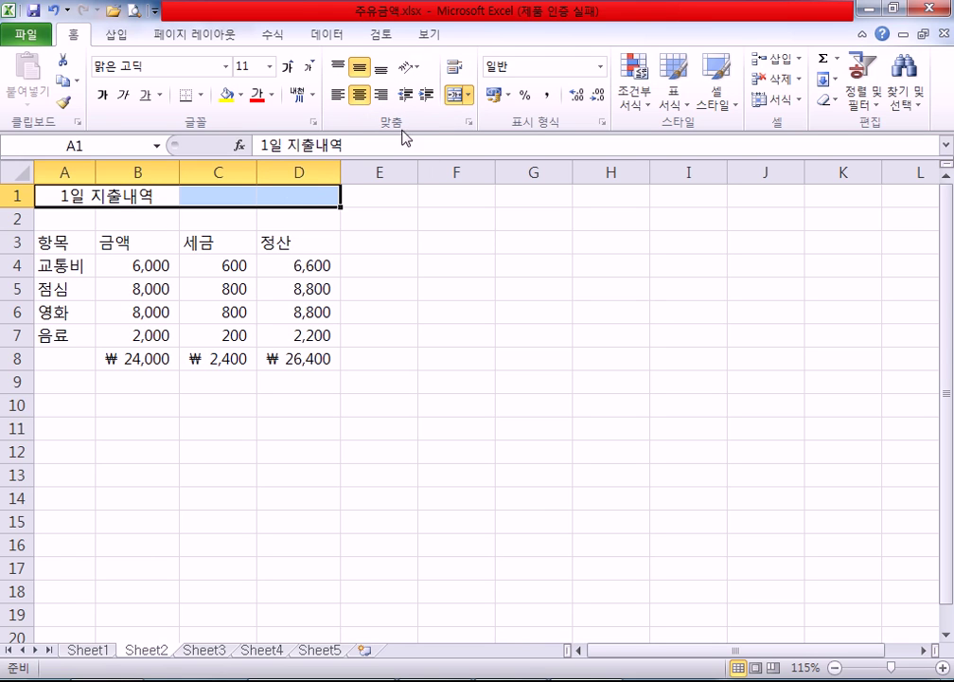
left_click(456, 95)
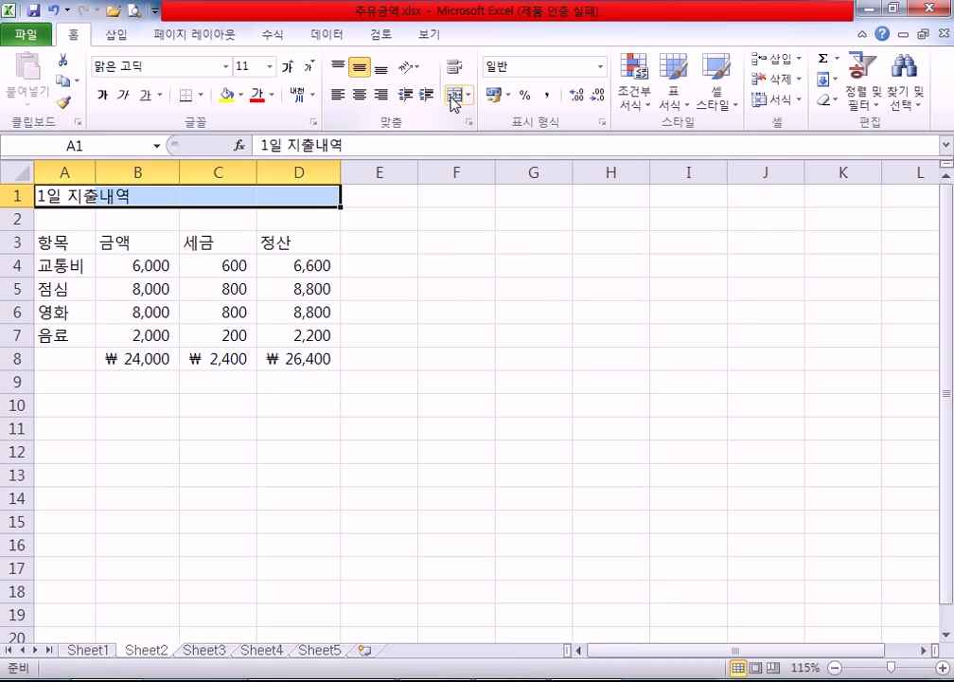
left_click(456, 97)
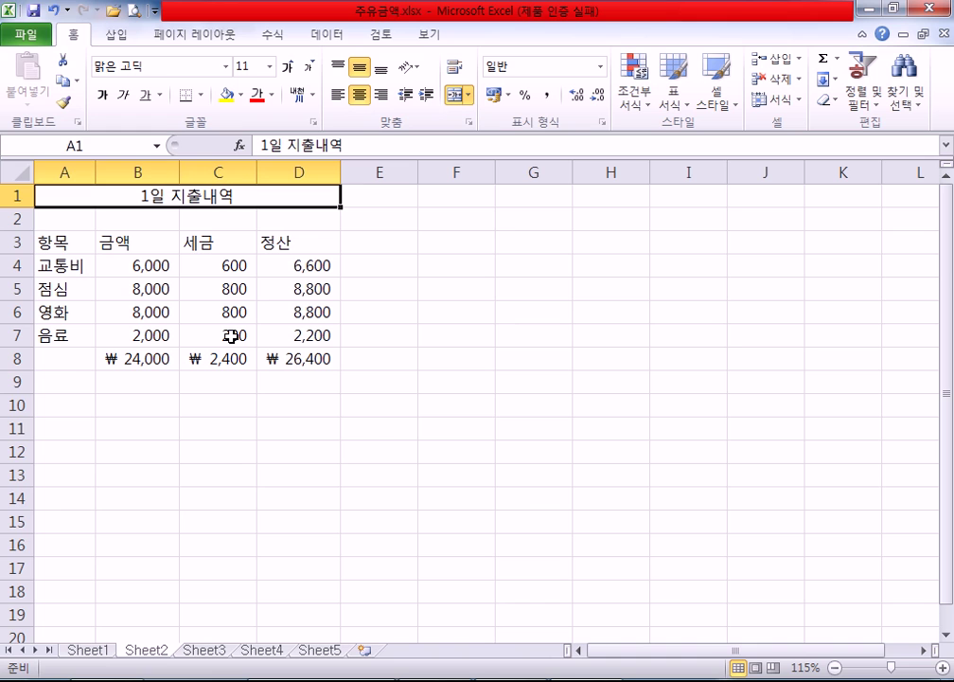
left_click(35, 12)
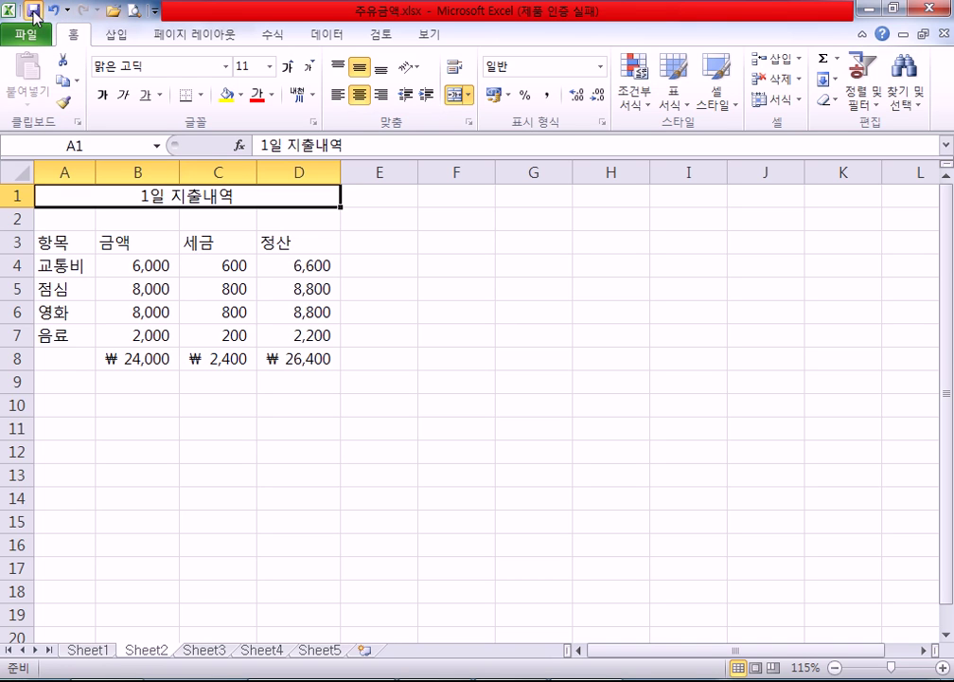